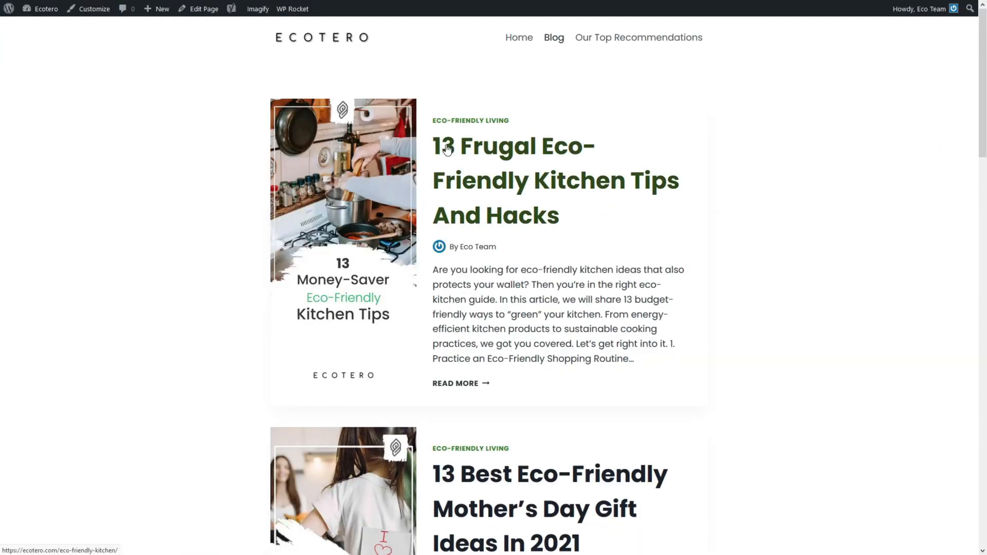
- Look through the default blog page down to its pagination and open the WordPress dashboard
{"action": "scroll", "coordinate": [447, 149], "scroll_direction": "down", "scroll_amount": 20}
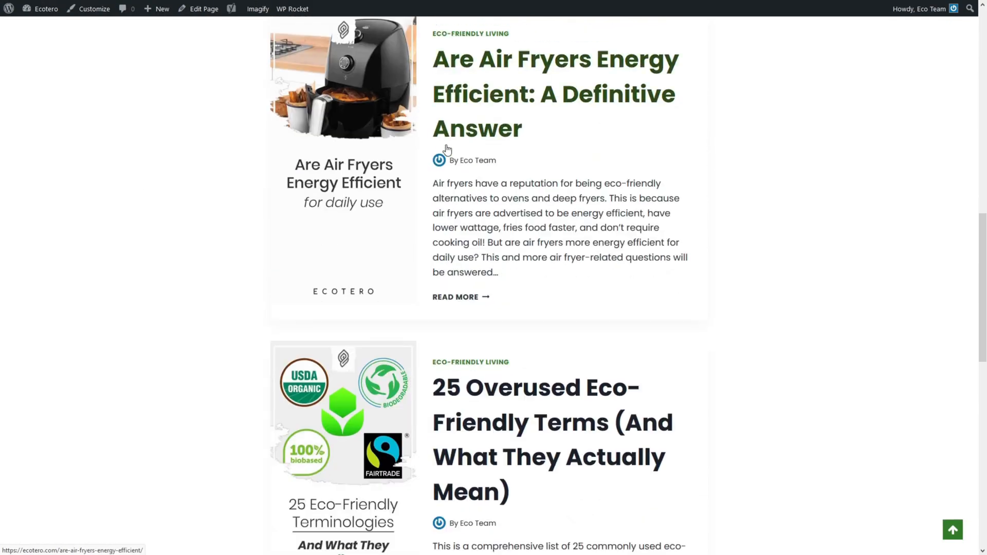
{"action": "scroll", "coordinate": [447, 148], "scroll_direction": "down", "scroll_amount": 6}
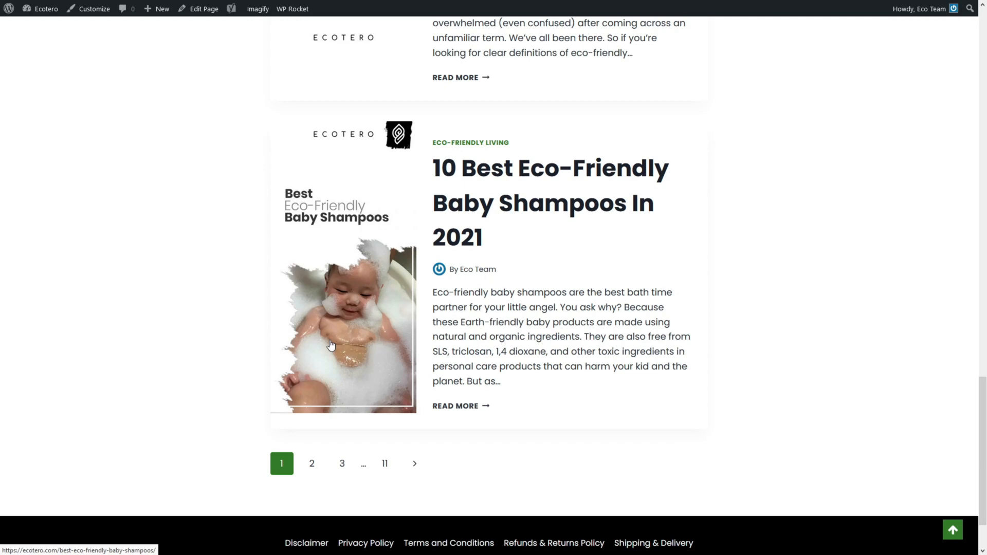
{"action": "left_click", "coordinate": [38, 15]}
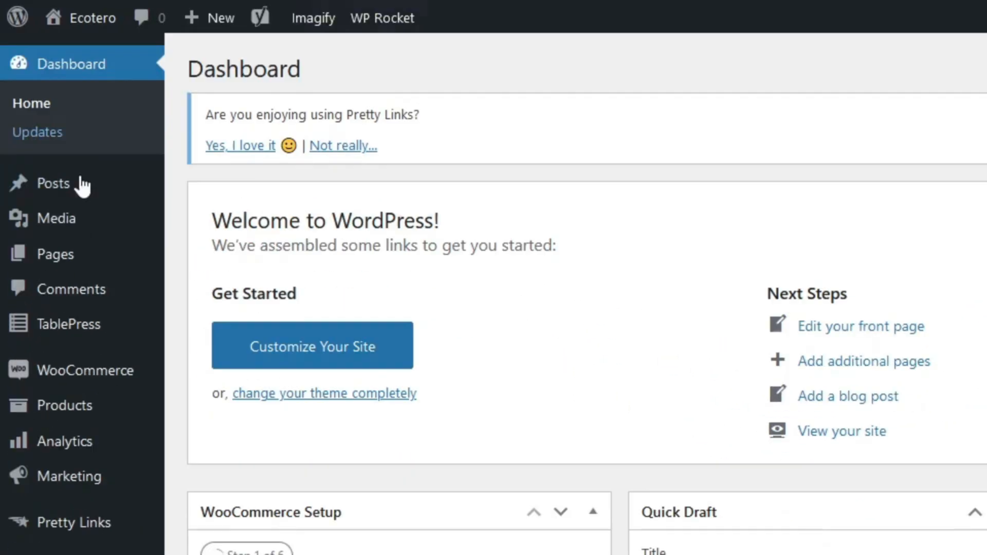
- Add a new page and title it "Blogroll"
{"action": "mouse_move", "coordinate": [40, 170]}
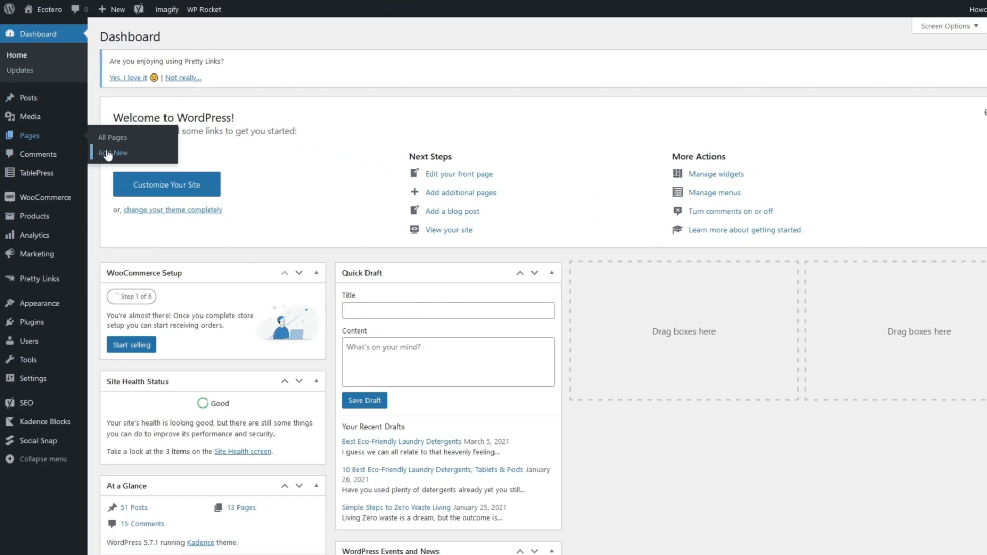
{"action": "left_click", "coordinate": [211, 286]}
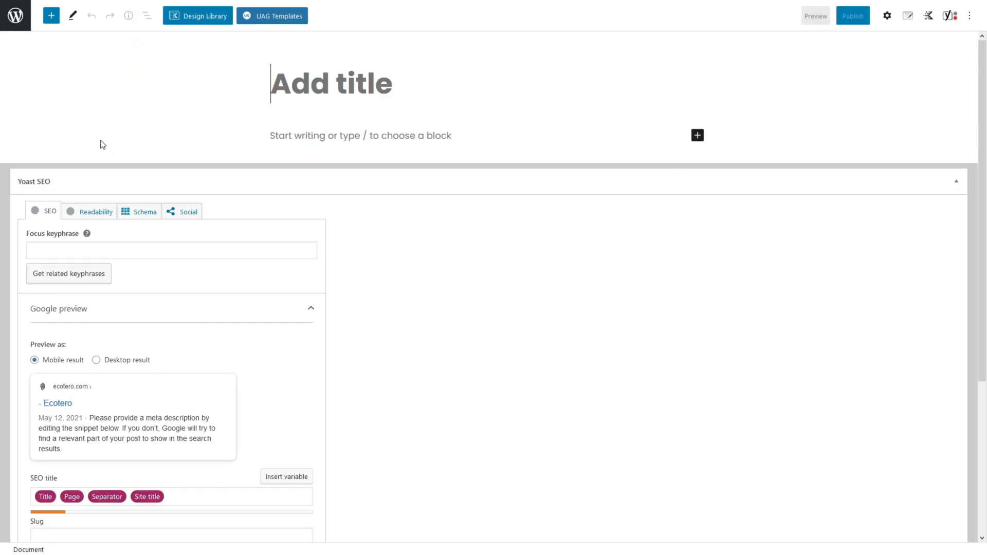
{"action": "type", "text": "Bl"}
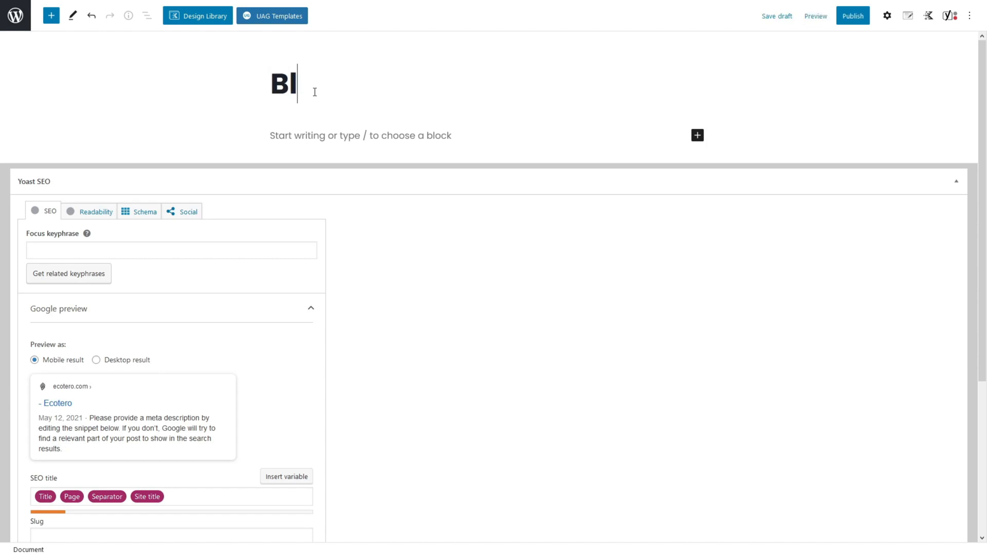
{"action": "type", "text": "ogroll"}
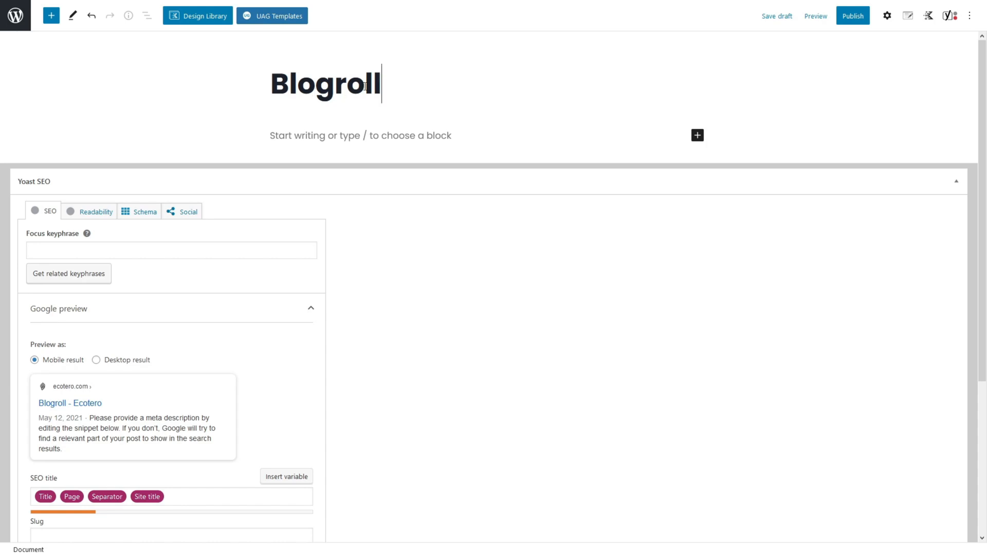
{"action": "left_click_drag", "start_coordinate": [391, 82], "coordinate": [226, 72]}
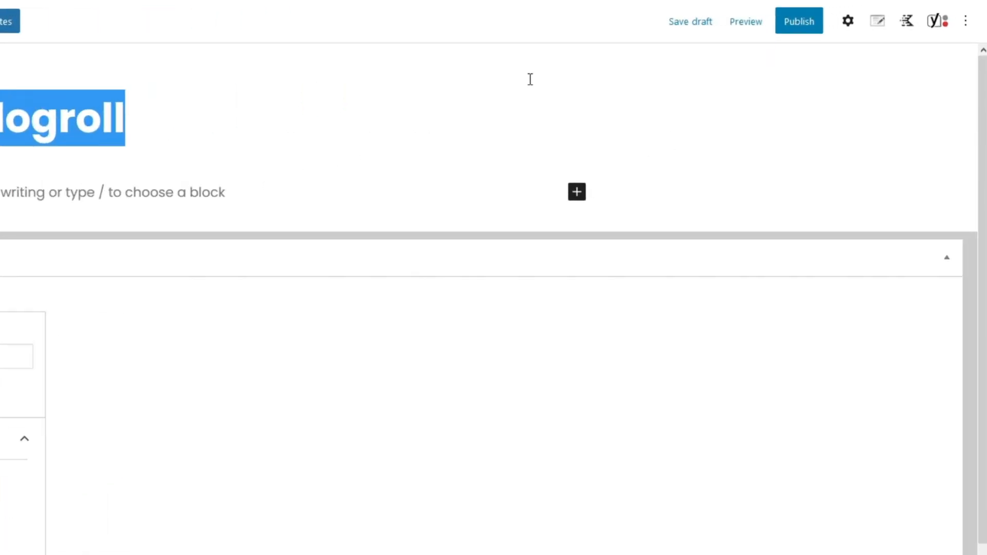
- Shorten the new page's permalink URL slug to "blog" in the page settings
{"action": "left_click", "coordinate": [888, 16]}
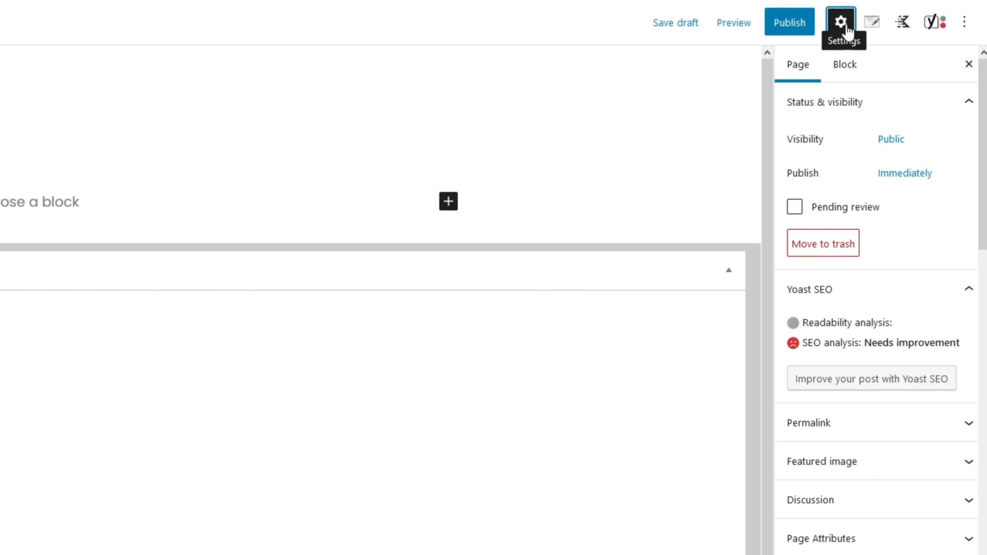
{"action": "left_click", "coordinate": [839, 296]}
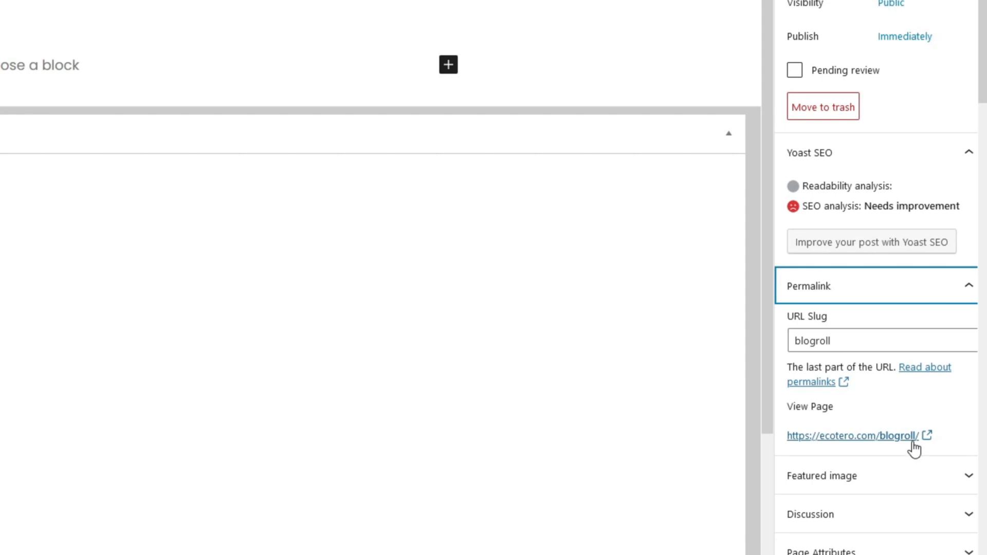
{"action": "left_click_drag", "start_coordinate": [816, 341], "coordinate": [858, 341]}
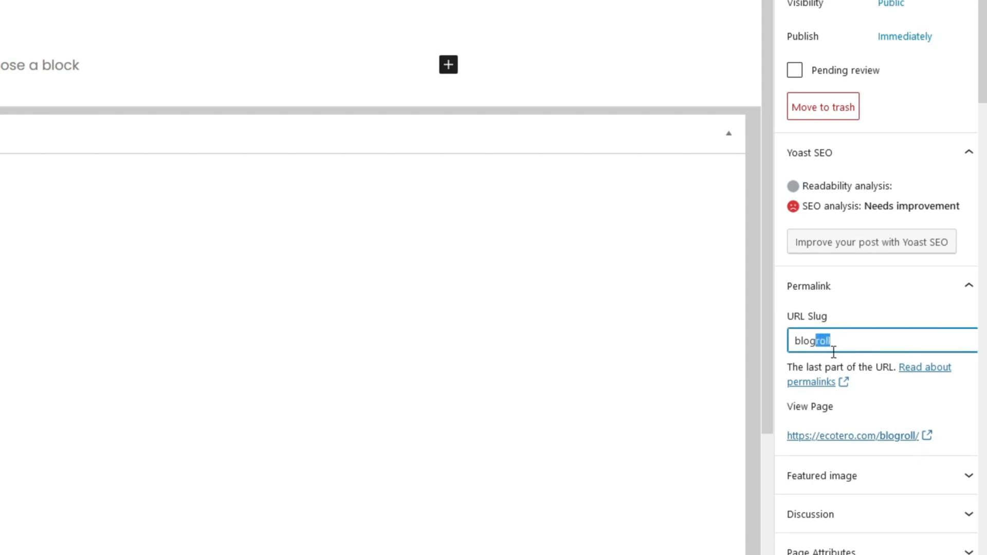
{"action": "key", "text": "BackSpace"}
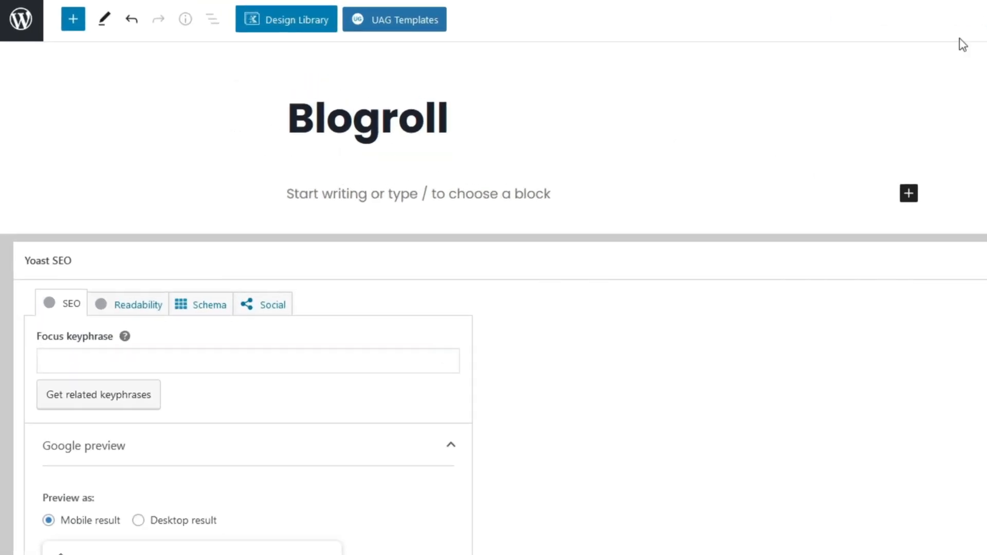
- Leave the page editor, open the Reading settings, and examine the homepage display options and the choices for the posts page
{"action": "left_click", "coordinate": [25, 22]}
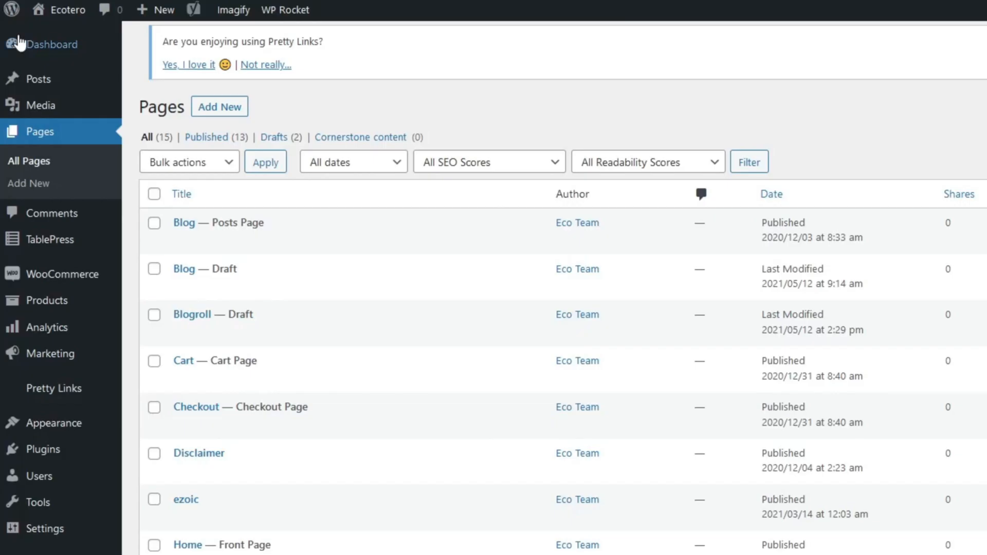
{"action": "mouse_move", "coordinate": [57, 531]}
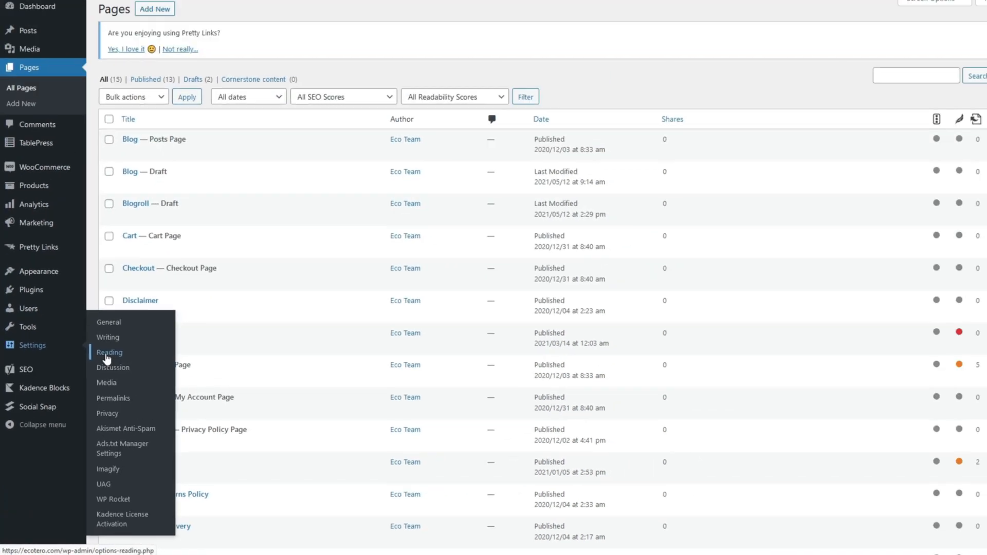
{"action": "left_click", "coordinate": [152, 539]}
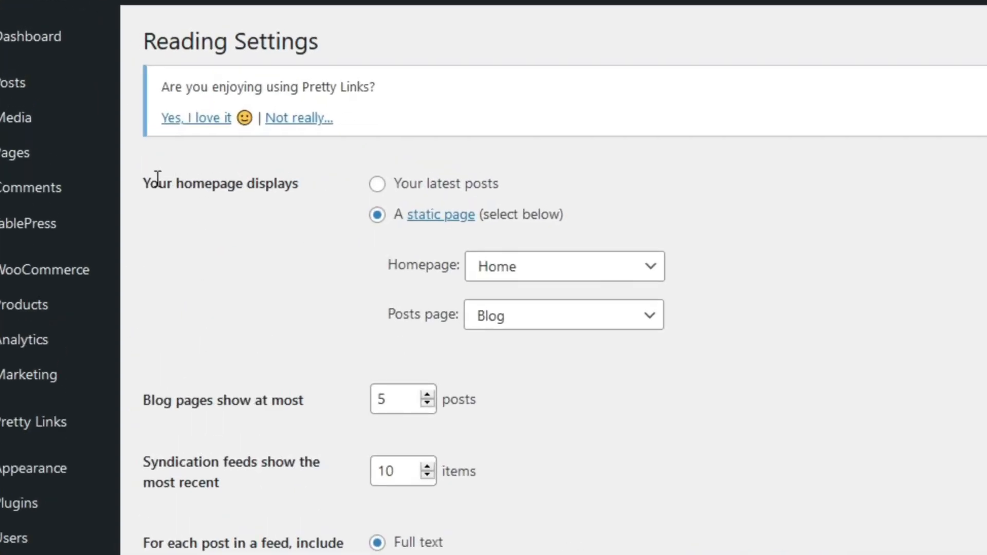
{"action": "left_click_drag", "start_coordinate": [157, 182], "coordinate": [303, 181]}
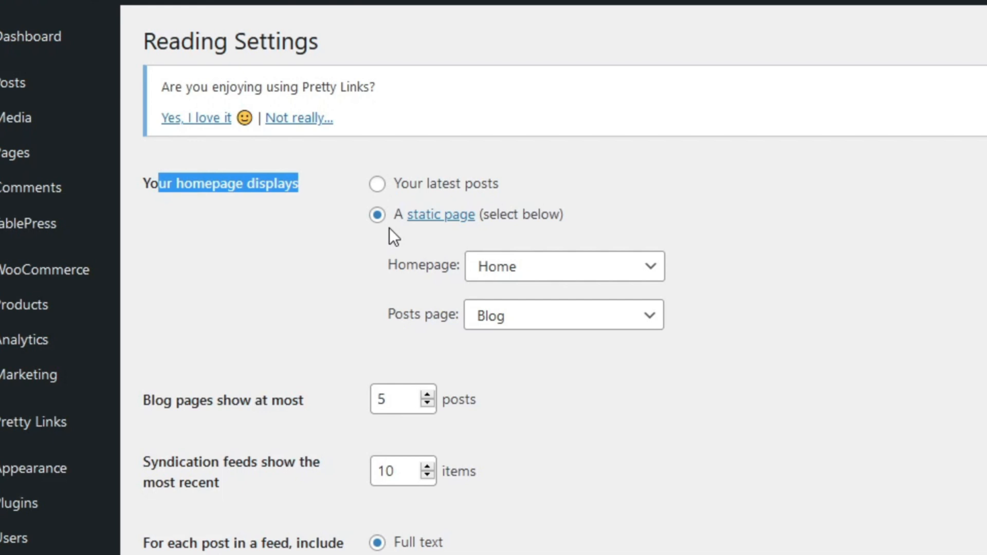
{"action": "left_click", "coordinate": [545, 323]}
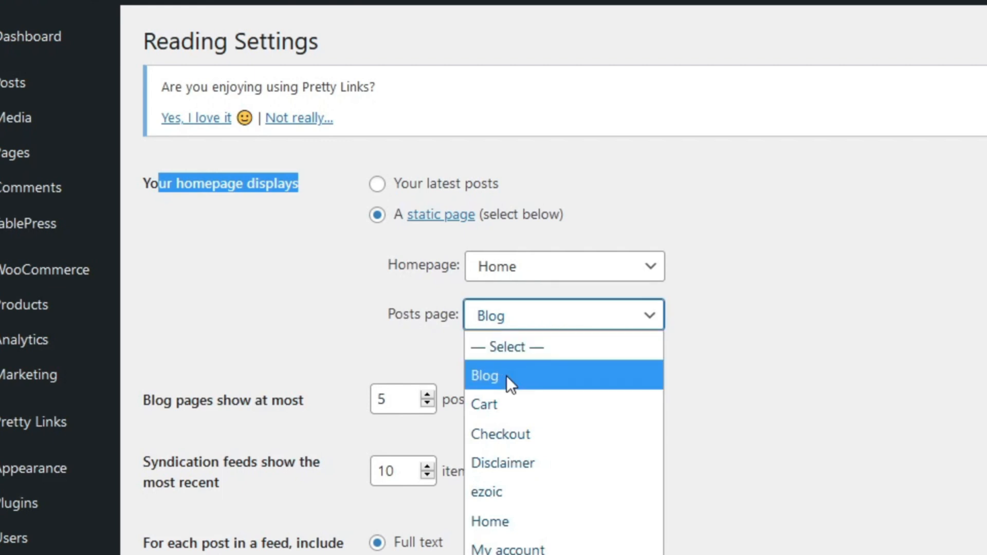
- Open the Blog posts page for editing from the page list and read the notice below its permalink
{"action": "left_click", "coordinate": [12, 153]}
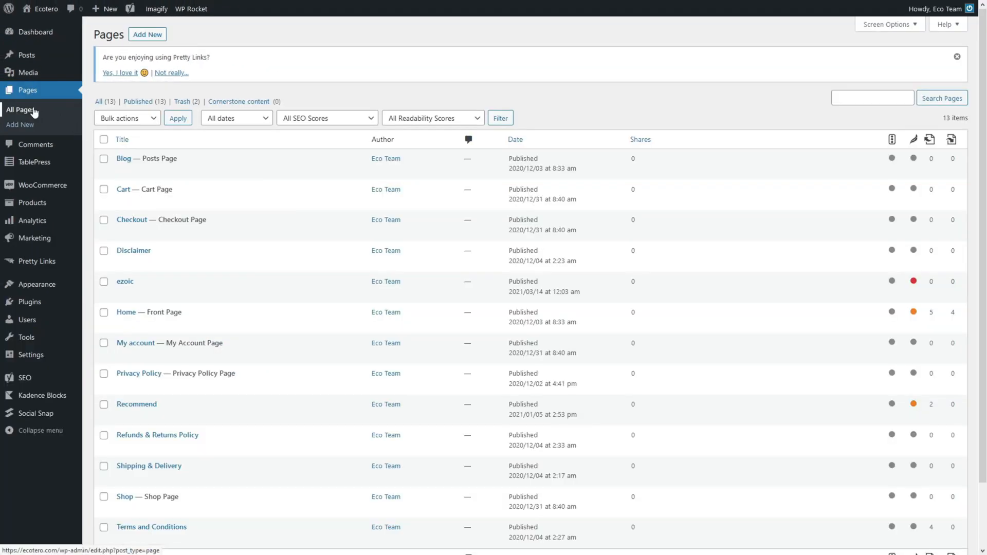
{"action": "left_click", "coordinate": [122, 171]}
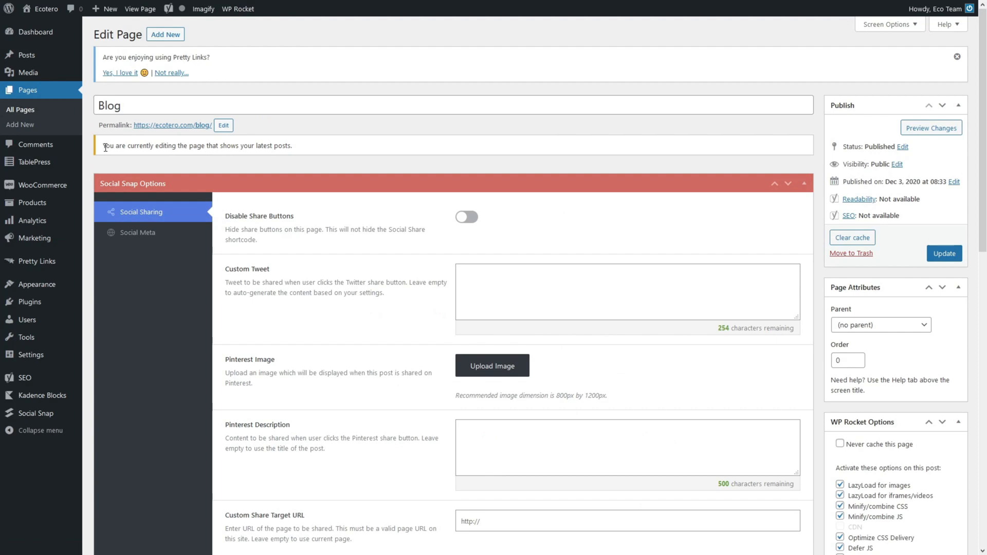
{"action": "left_click_drag", "start_coordinate": [104, 147], "coordinate": [329, 150]}
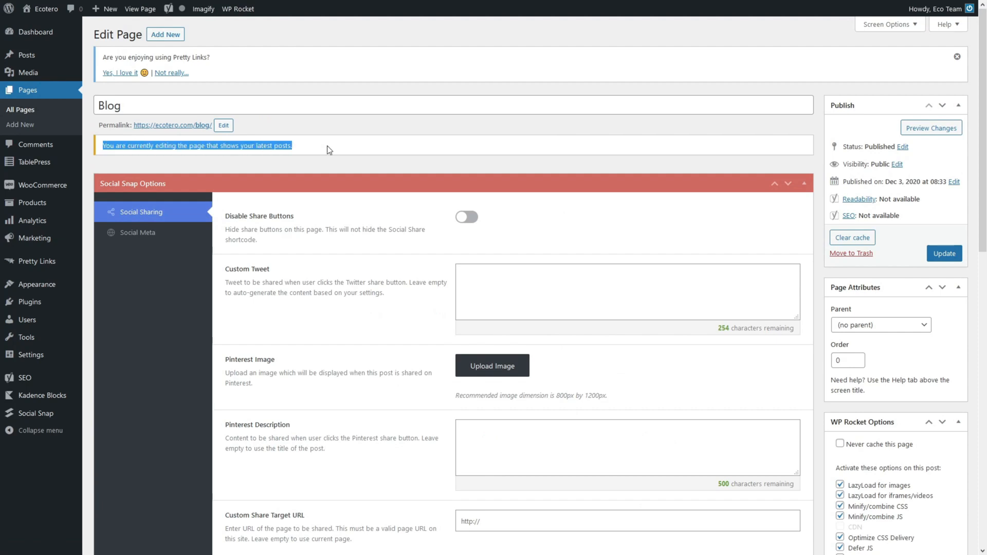
- Open the Blog page's permalink in a new tab and look over its list of posts
{"action": "right_click", "coordinate": [190, 131]}
{"action": "left_click", "coordinate": [201, 136]}
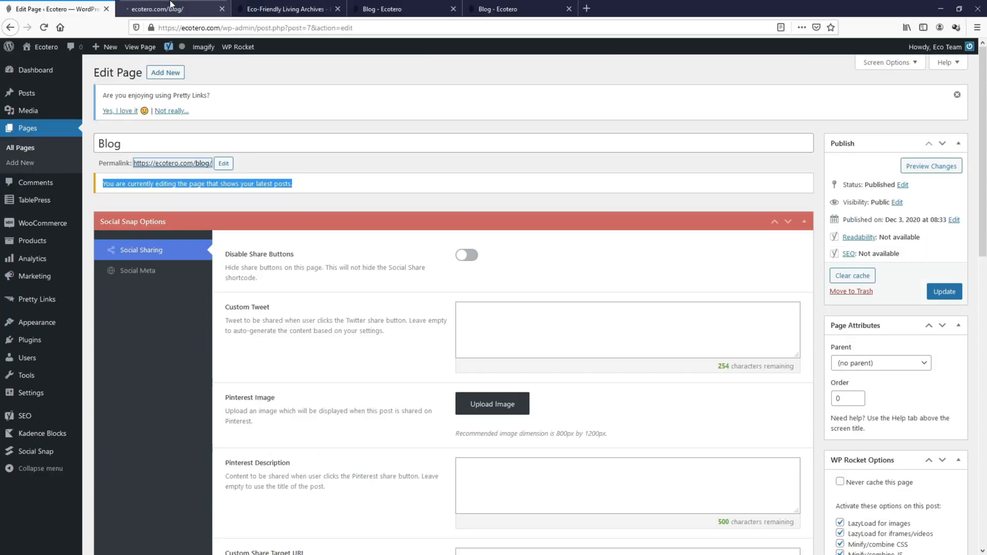
{"action": "left_click", "coordinate": [172, 6]}
{"action": "scroll", "coordinate": [484, 208], "scroll_direction": "down", "scroll_amount": 4}
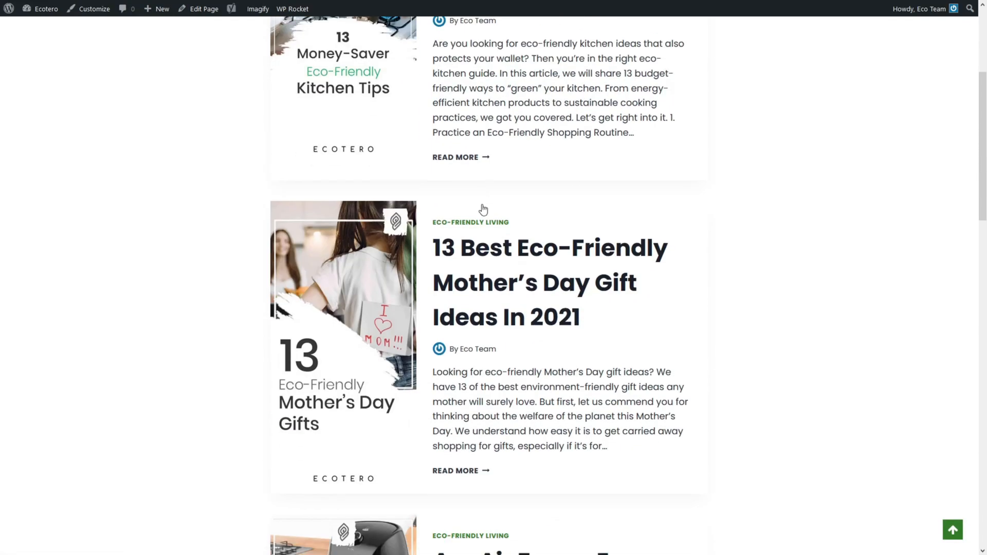
{"action": "scroll", "coordinate": [499, 125], "scroll_direction": "up", "scroll_amount": 4}
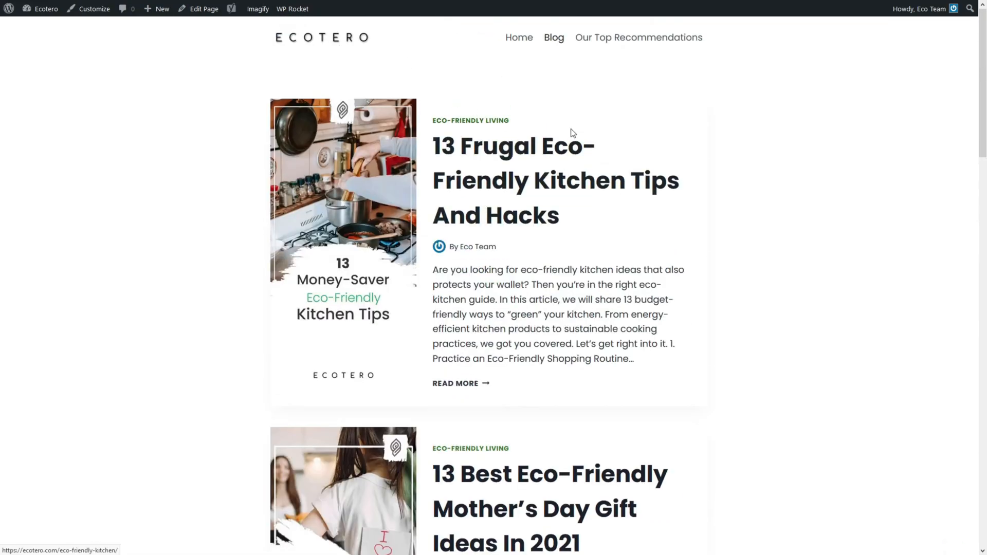
- Switch to the customized blog page and examine its custom sections from the "Need Help Going Zero Waste?" heading to "Our Latest Blog Posts"
{"action": "left_click", "coordinate": [430, 12]}
{"action": "scroll", "coordinate": [600, 230], "scroll_direction": "down", "scroll_amount": 20}
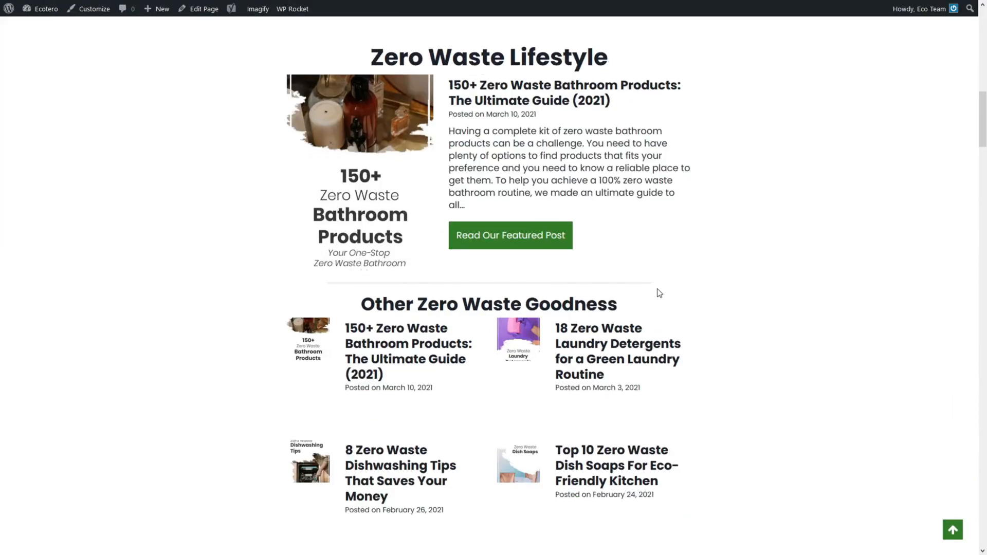
{"action": "scroll", "coordinate": [658, 293], "scroll_direction": "up", "scroll_amount": 20}
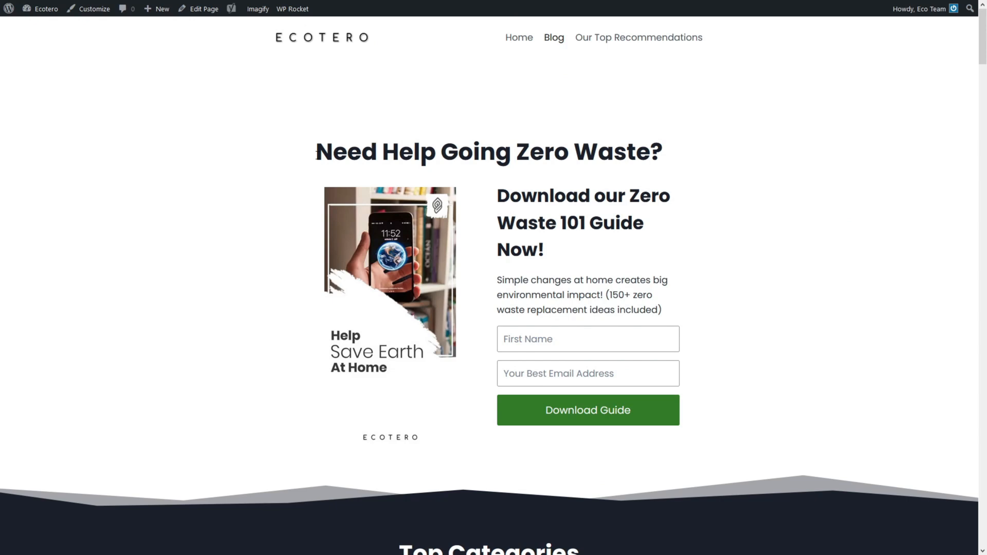
{"action": "left_click_drag", "start_coordinate": [316, 153], "coordinate": [750, 159]}
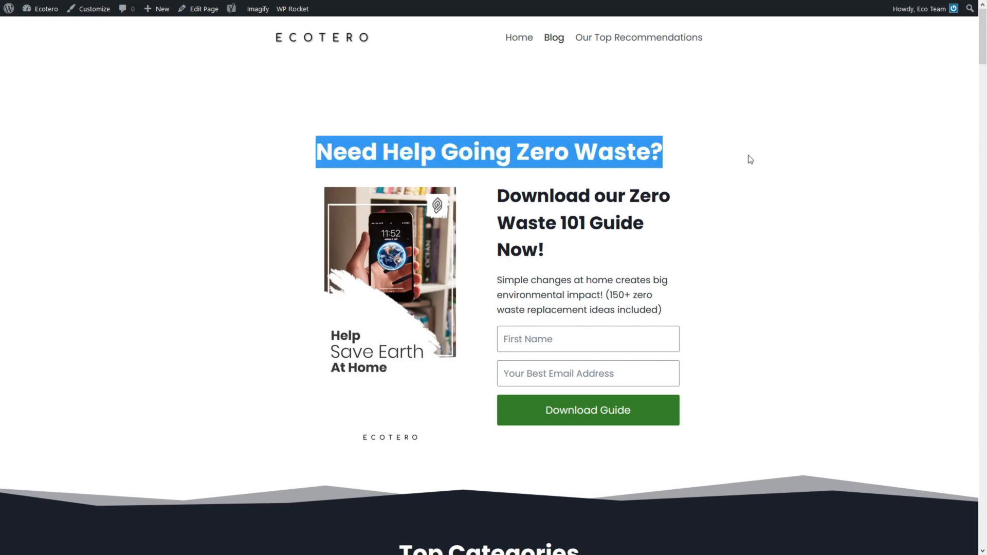
{"action": "scroll", "coordinate": [961, 345], "scroll_direction": "down", "scroll_amount": 20}
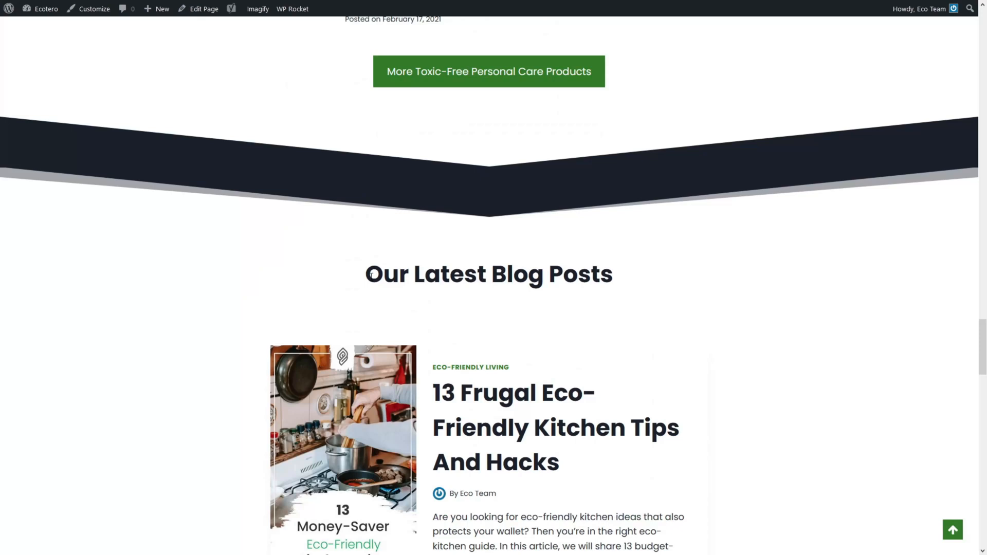
{"action": "left_click_drag", "start_coordinate": [371, 275], "coordinate": [653, 278]}
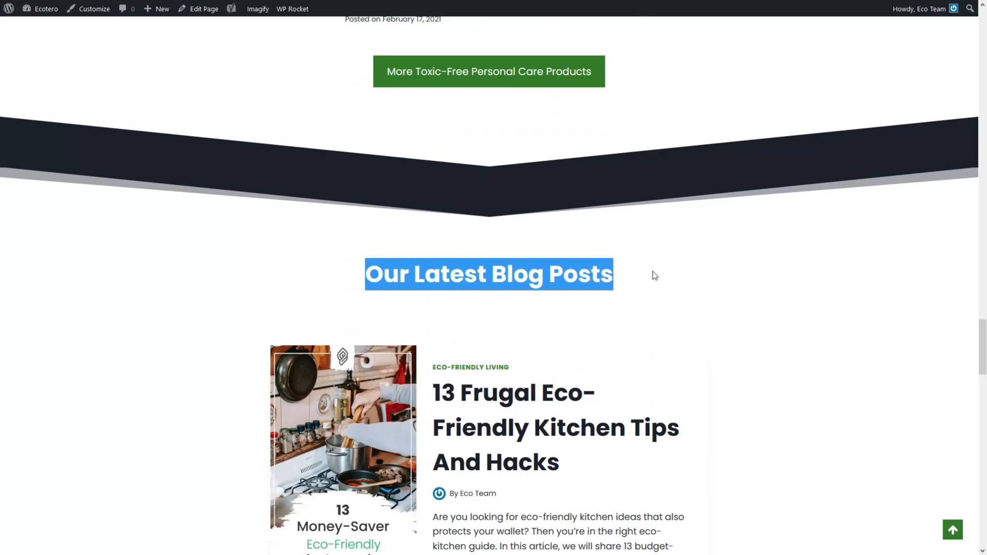
- Compare the latest posts list on the customized blog page with the custom content above it, highlighting that content up to the first heading
{"action": "scroll", "coordinate": [483, 292], "scroll_direction": "down", "scroll_amount": 4}
{"action": "scroll", "coordinate": [335, 130], "scroll_direction": "down", "scroll_amount": 9}
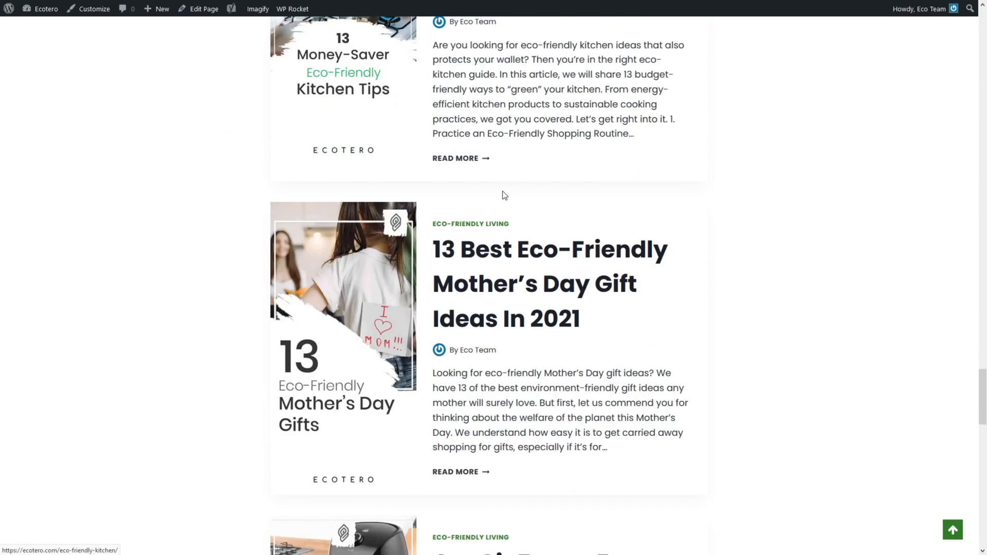
{"action": "scroll", "coordinate": [468, 129], "scroll_direction": "down", "scroll_amount": 18}
{"action": "scroll", "coordinate": [688, 462], "scroll_direction": "up", "scroll_amount": 20}
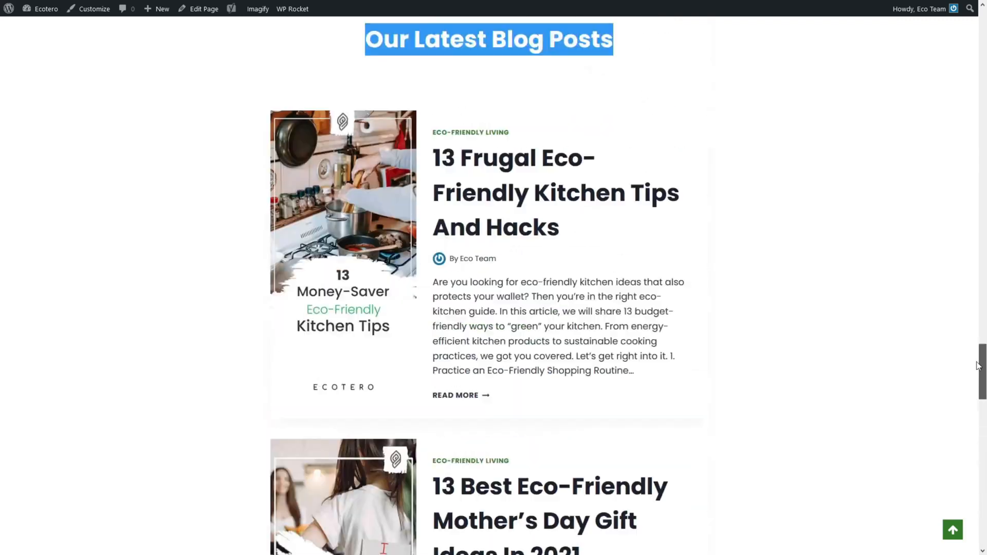
{"action": "left_click_drag", "start_coordinate": [687, 462], "coordinate": [303, 154]}
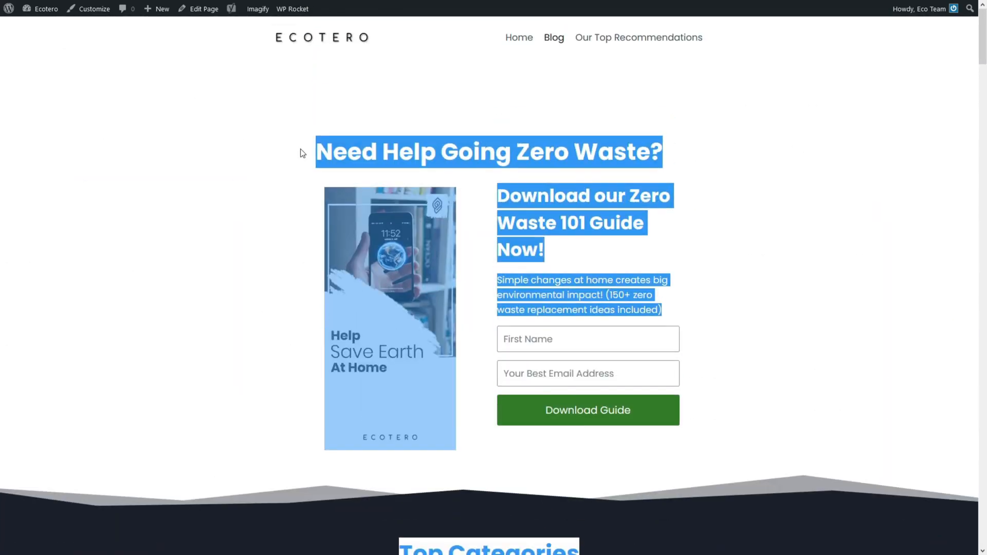
{"action": "scroll", "coordinate": [576, 131], "scroll_direction": "down", "scroll_amount": 20}
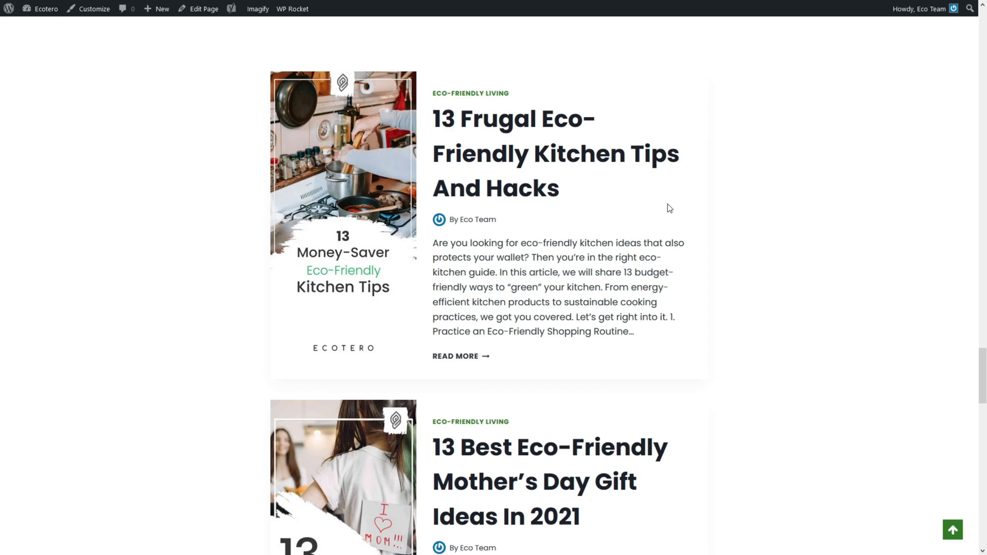
{"action": "key", "text": "ctrl+a"}
{"action": "left_click_drag", "start_coordinate": [982, 375], "coordinate": [966, 159]}
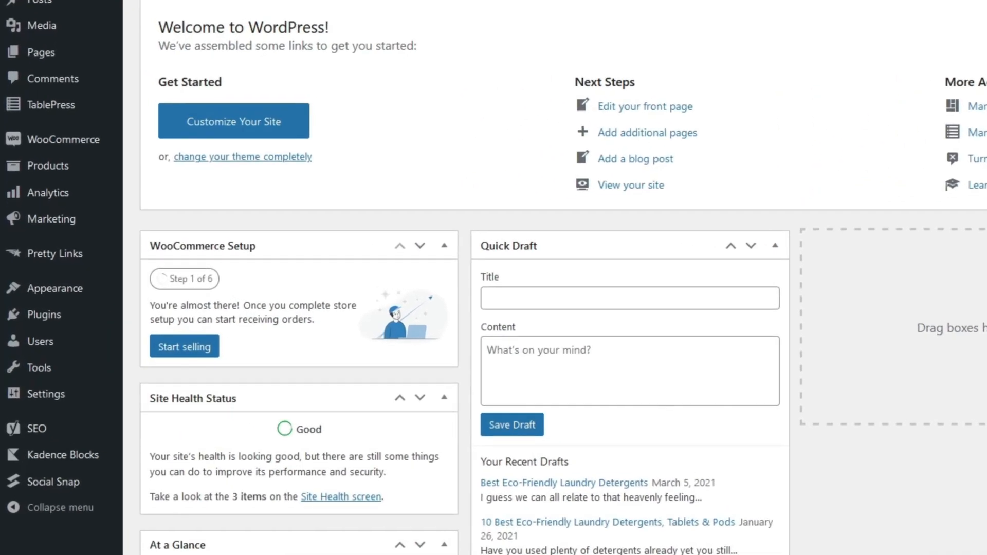
- Open the Kadence theme settings from the dashboard and go to the Pro Addons section with Hooked Elements
{"action": "mouse_move", "coordinate": [24, 288]}
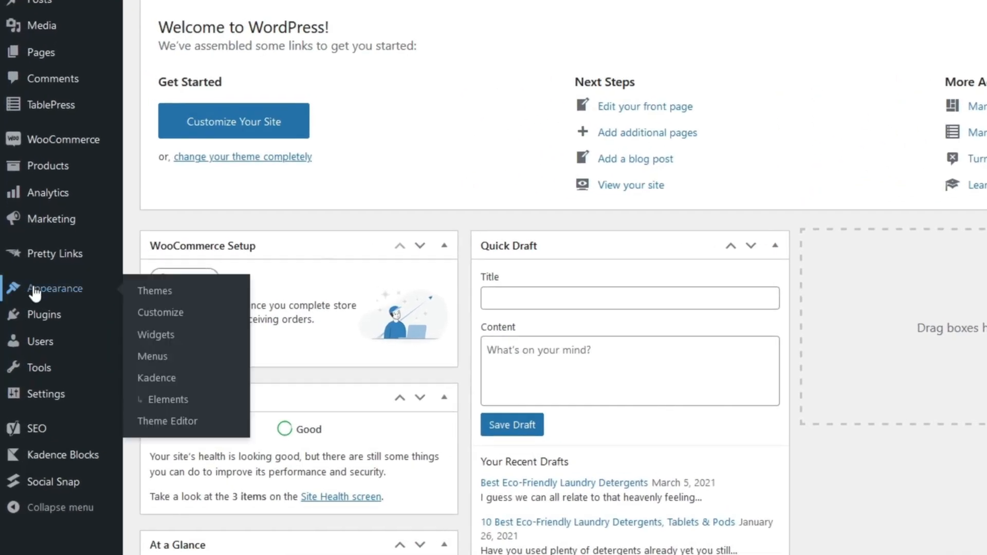
{"action": "left_click", "coordinate": [166, 380]}
{"action": "scroll", "coordinate": [165, 288], "scroll_direction": "down", "scroll_amount": 3}
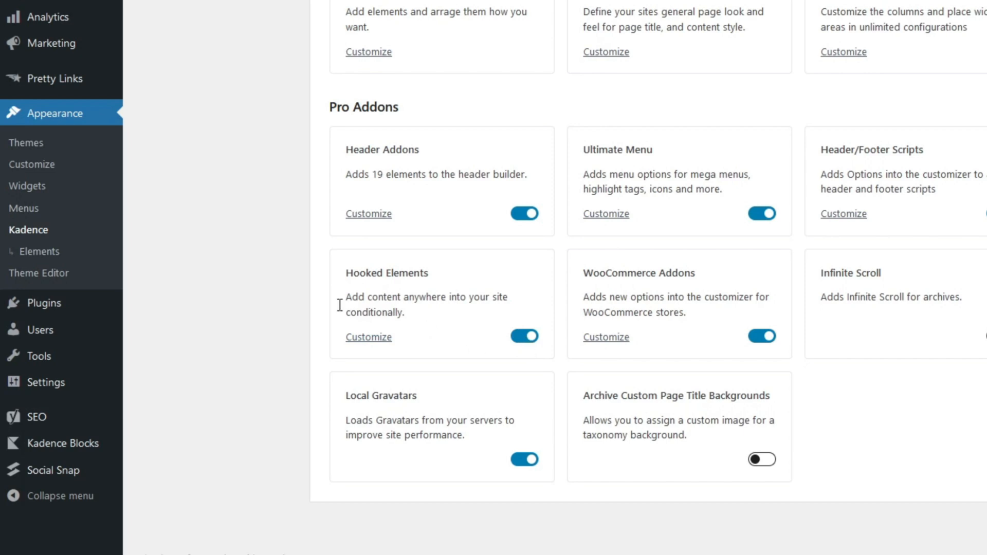
- Create a new Kadence element of the Default type and title it "All Categories"
{"action": "left_click", "coordinate": [52, 254]}
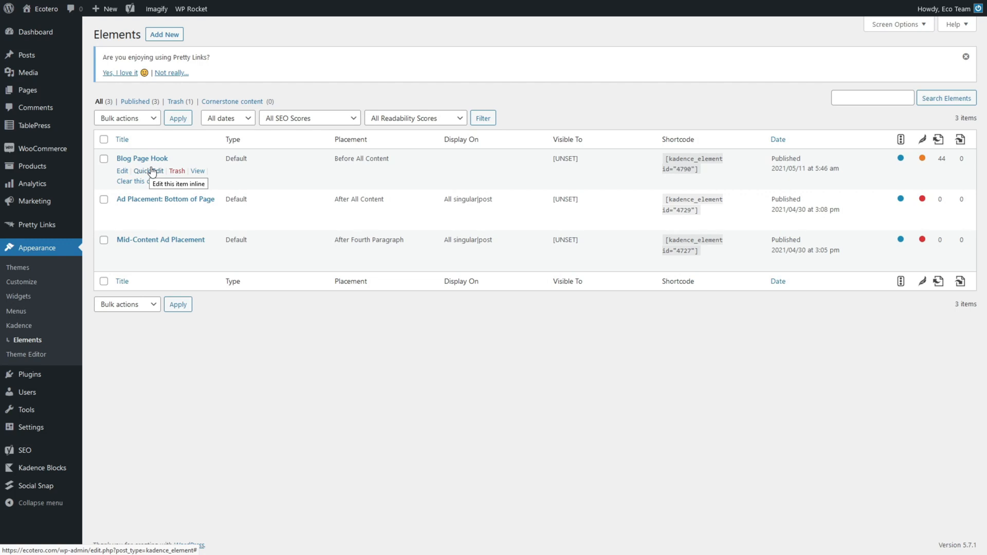
{"action": "left_click", "coordinate": [174, 34]}
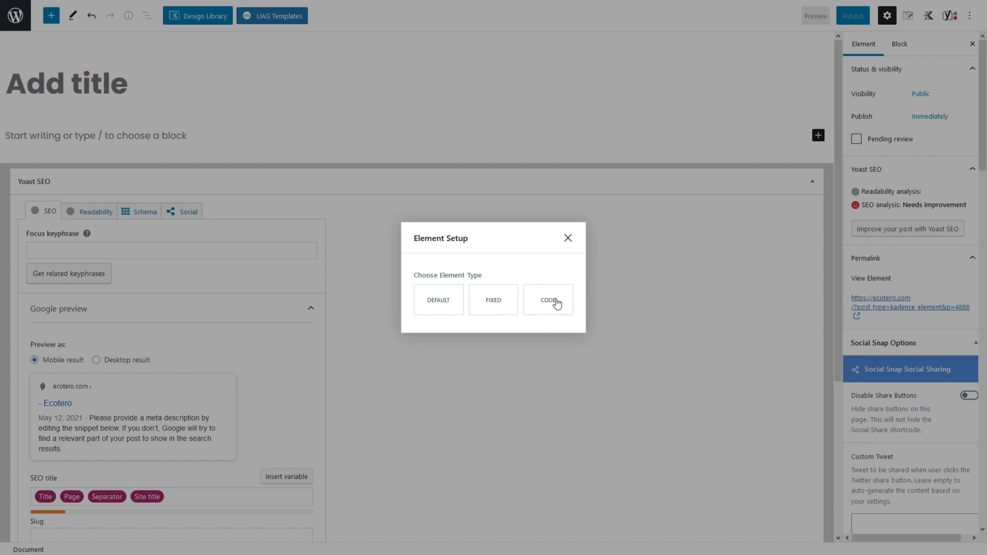
{"action": "left_click", "coordinate": [447, 308]}
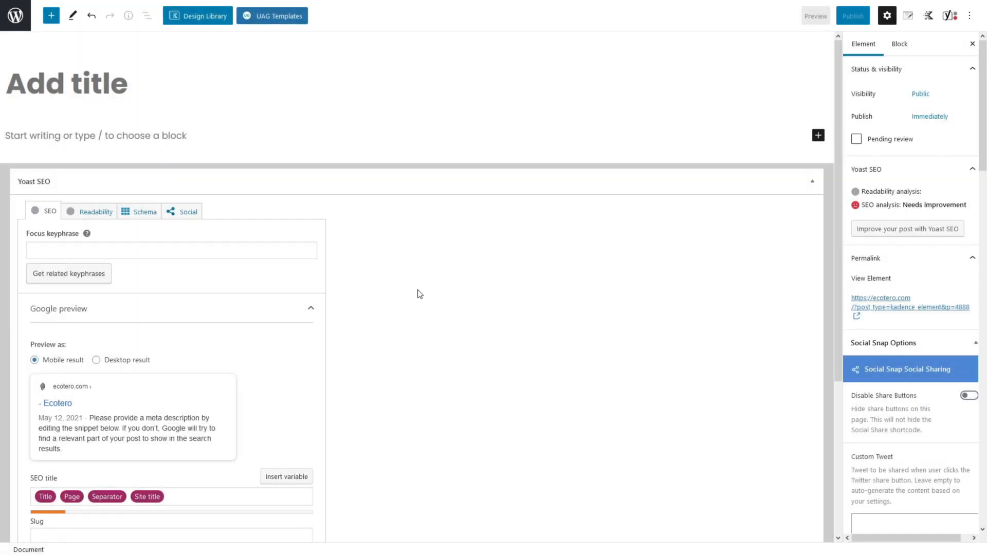
{"action": "left_click", "coordinate": [158, 74]}
{"action": "type", "text": "All Categ"}
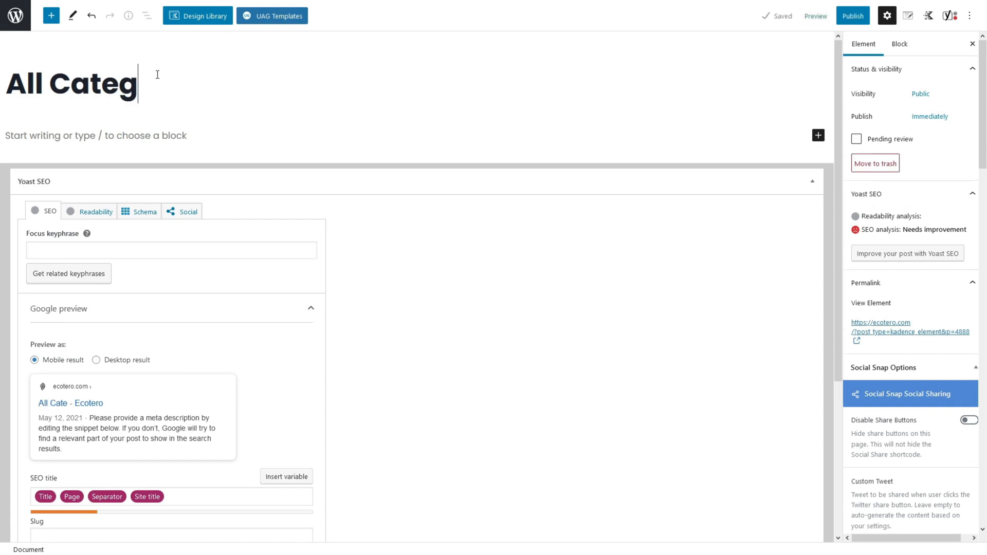
{"action": "type", "text": "ories"}
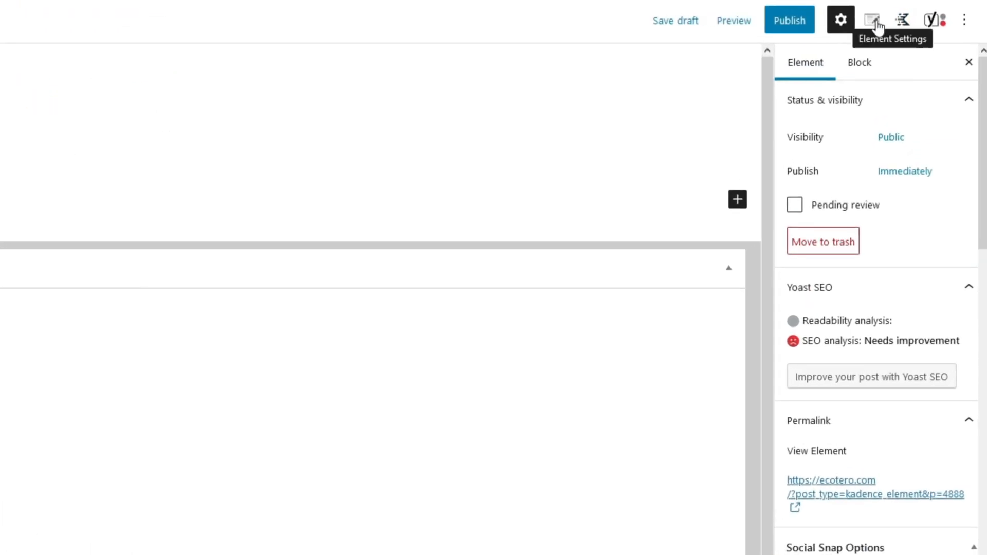
- In the element settings, set the placement of the All Categories element to Before All Content
{"action": "left_click", "coordinate": [874, 23]}
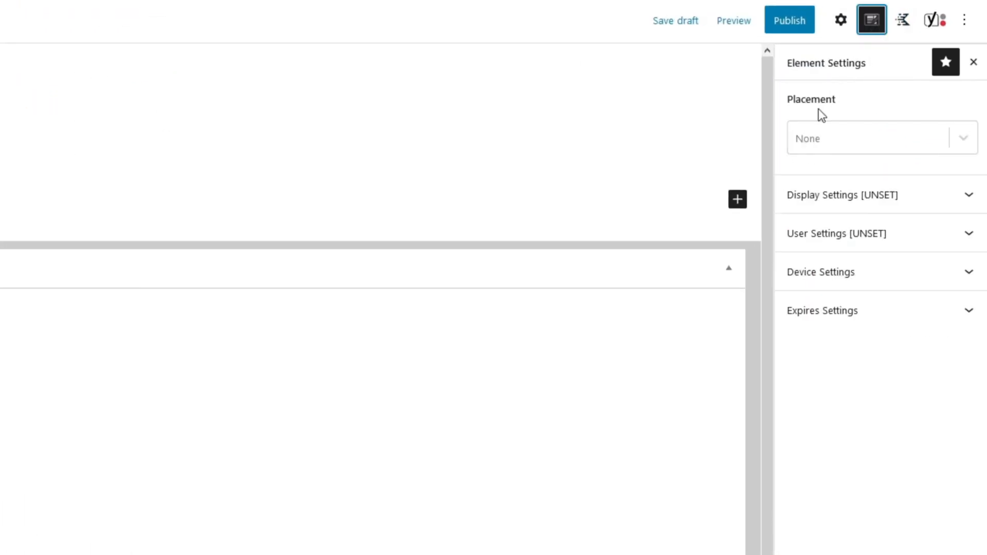
{"action": "left_click_drag", "start_coordinate": [794, 102], "coordinate": [850, 134]}
{"action": "left_click", "coordinate": [849, 134]}
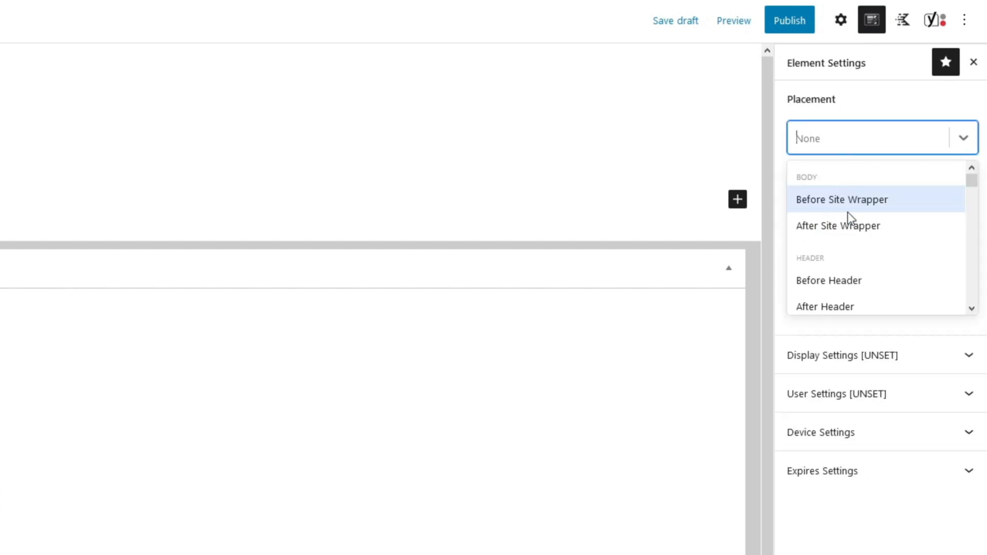
{"action": "scroll", "coordinate": [851, 232], "scroll_direction": "down", "scroll_amount": 3}
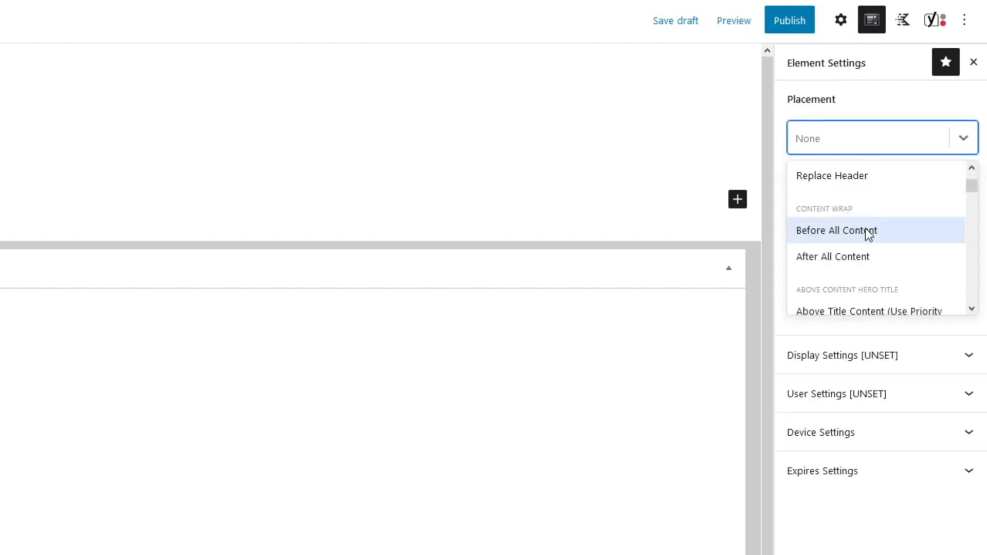
{"action": "left_click", "coordinate": [193, 11]}
{"action": "key", "text": "F11"}
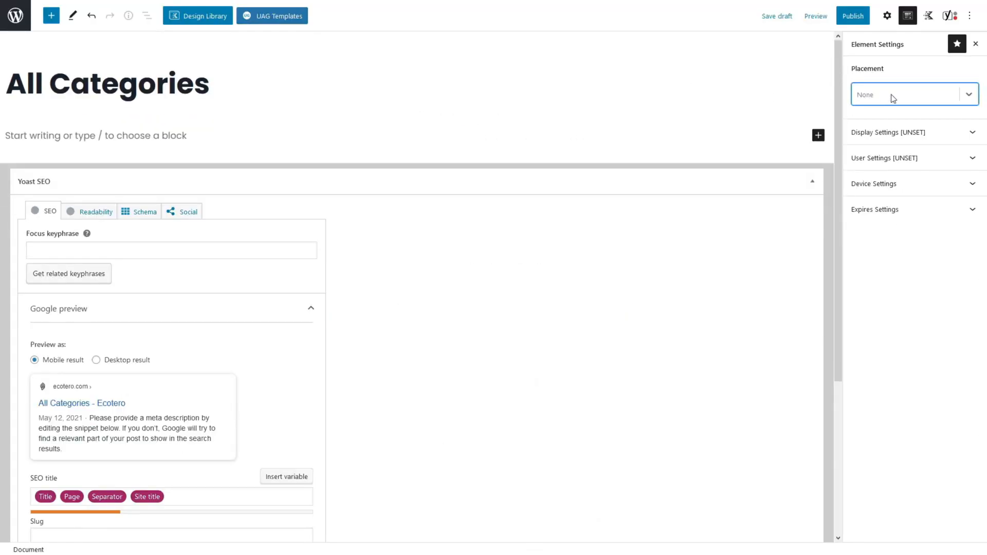
{"action": "left_click", "coordinate": [892, 96]}
{"action": "scroll", "coordinate": [901, 184], "scroll_direction": "down", "scroll_amount": 2}
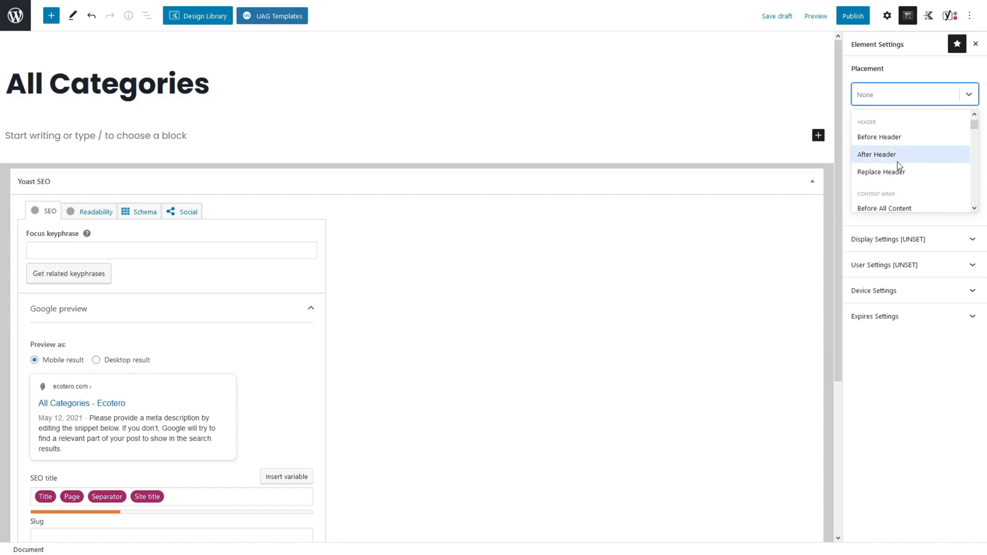
{"action": "scroll", "coordinate": [899, 165], "scroll_direction": "down", "scroll_amount": 1}
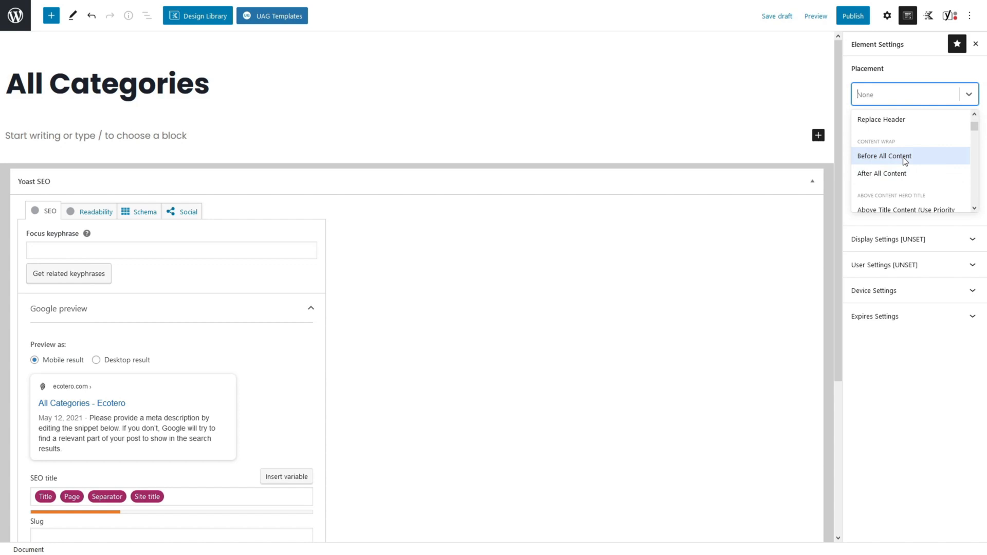
{"action": "left_click", "coordinate": [904, 161]}
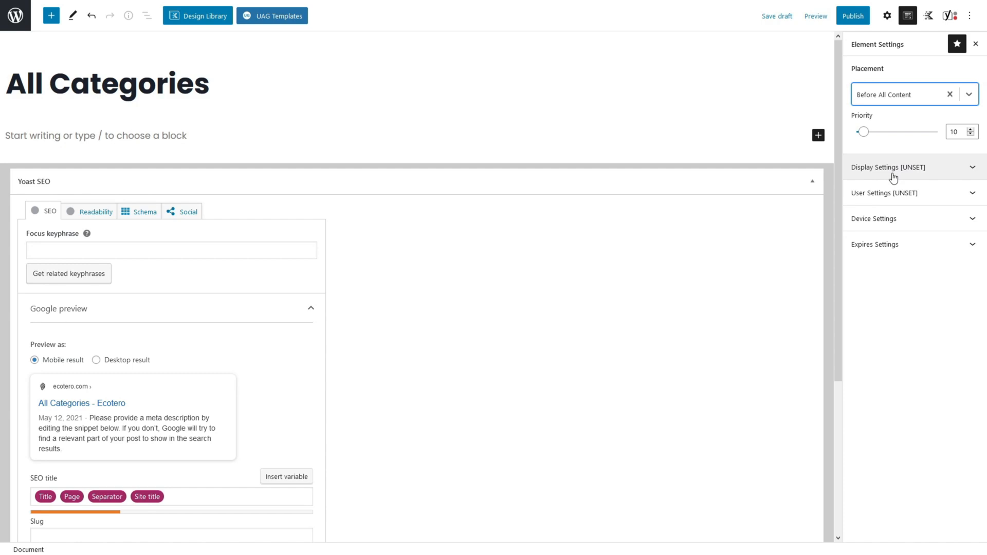
- In the element's display settings, set it to show on the Blog Page
{"action": "left_click", "coordinate": [893, 175]}
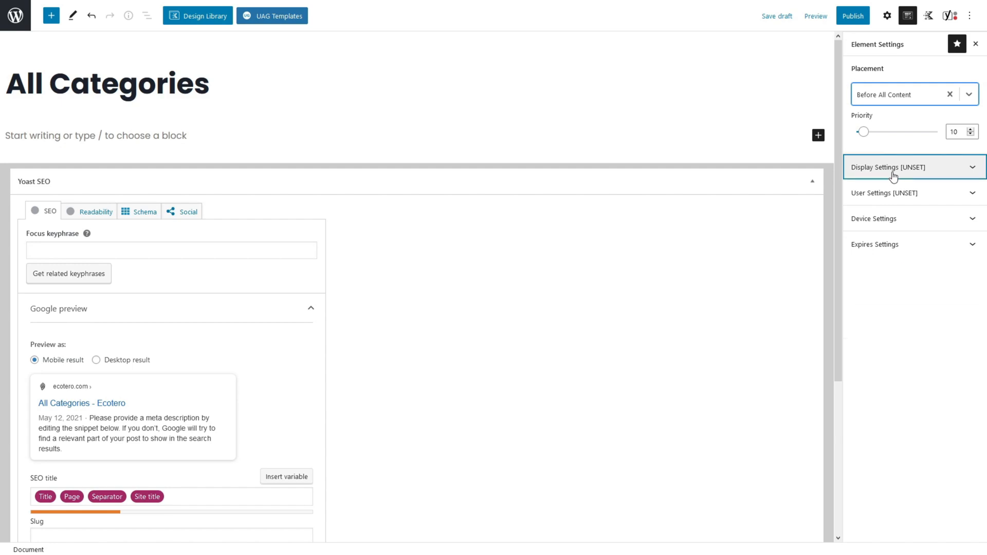
{"action": "left_click", "coordinate": [902, 229]}
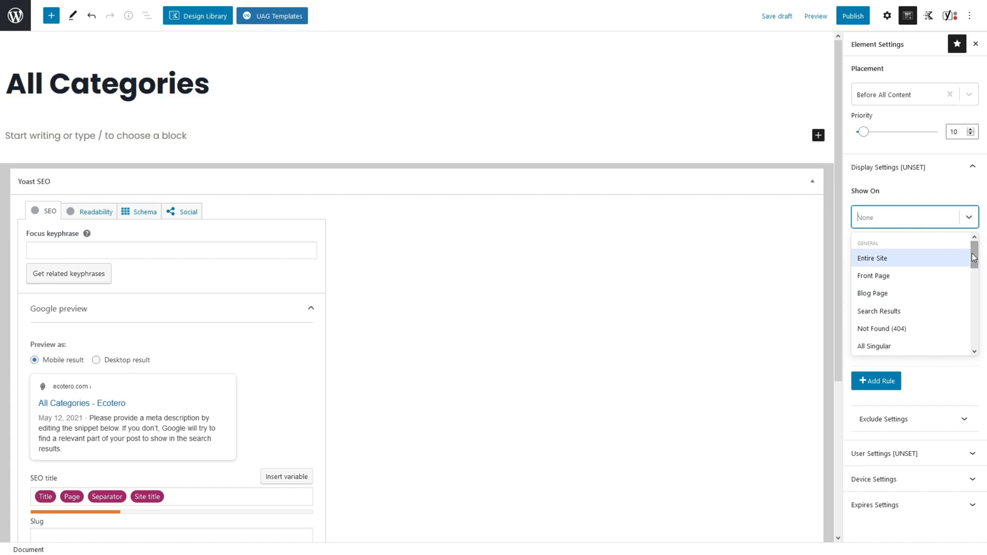
{"action": "left_click_drag", "start_coordinate": [975, 257], "coordinate": [977, 332]}
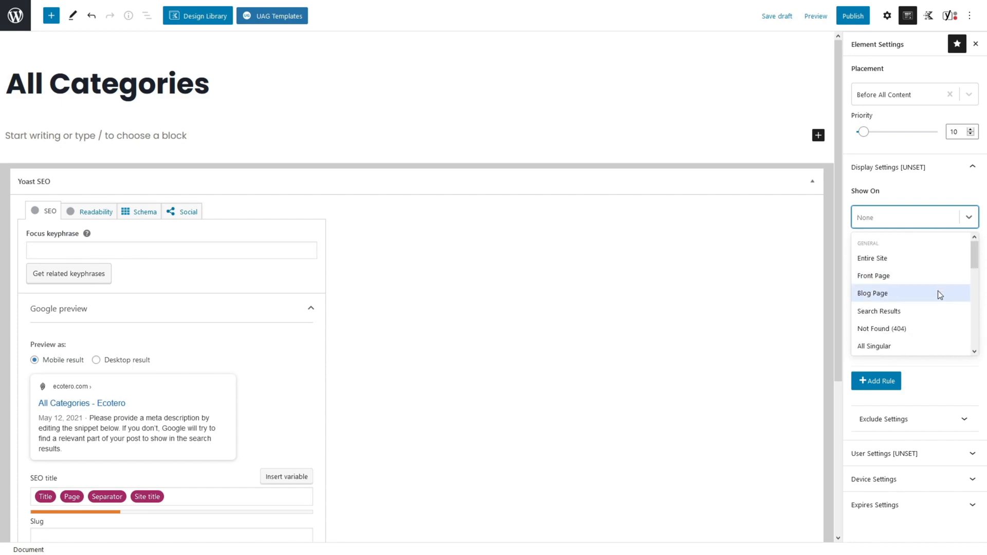
{"action": "left_click", "coordinate": [938, 292]}
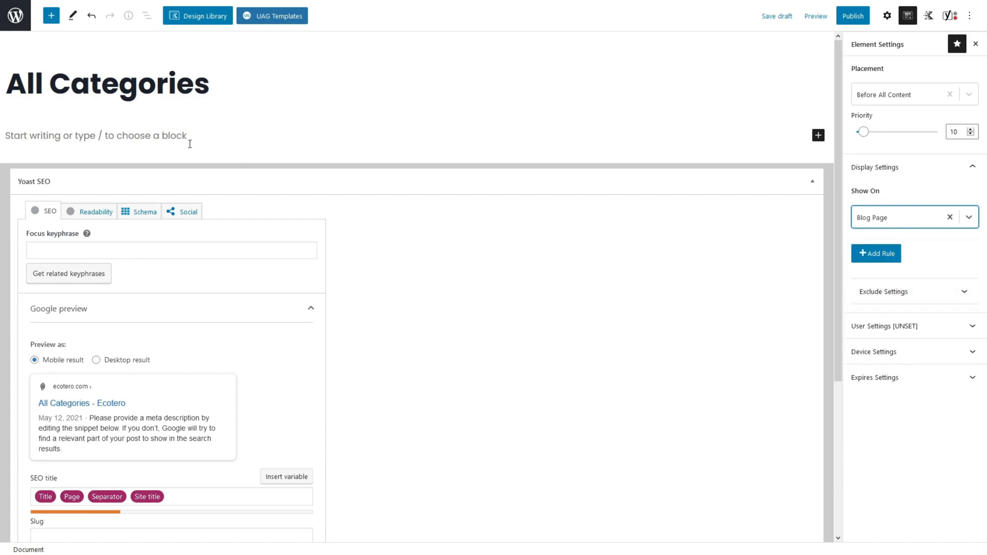
- Add a paragraph reading "This is a hooked element" to the element's content and publish it
{"action": "left_click", "coordinate": [175, 138]}
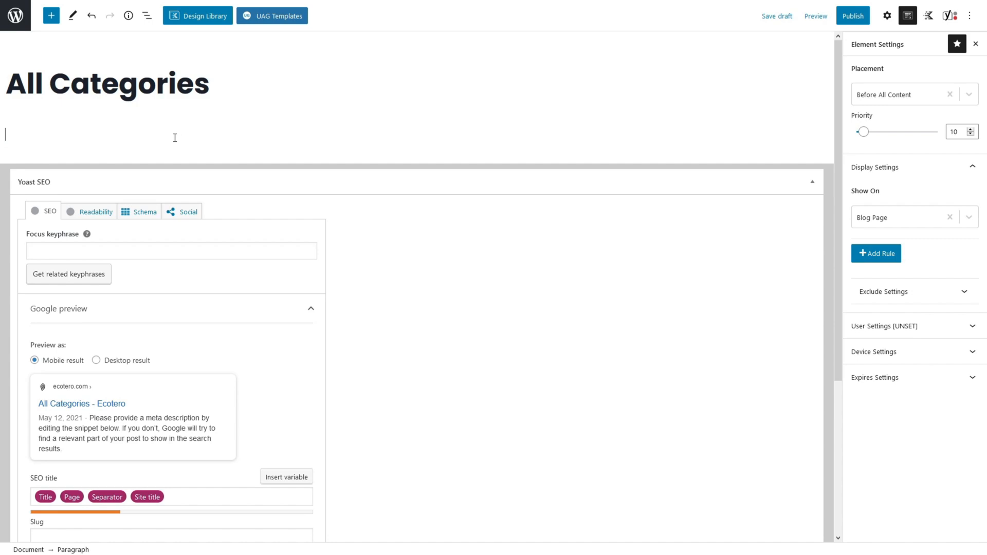
{"action": "type", "text": "This is a hooked element"}
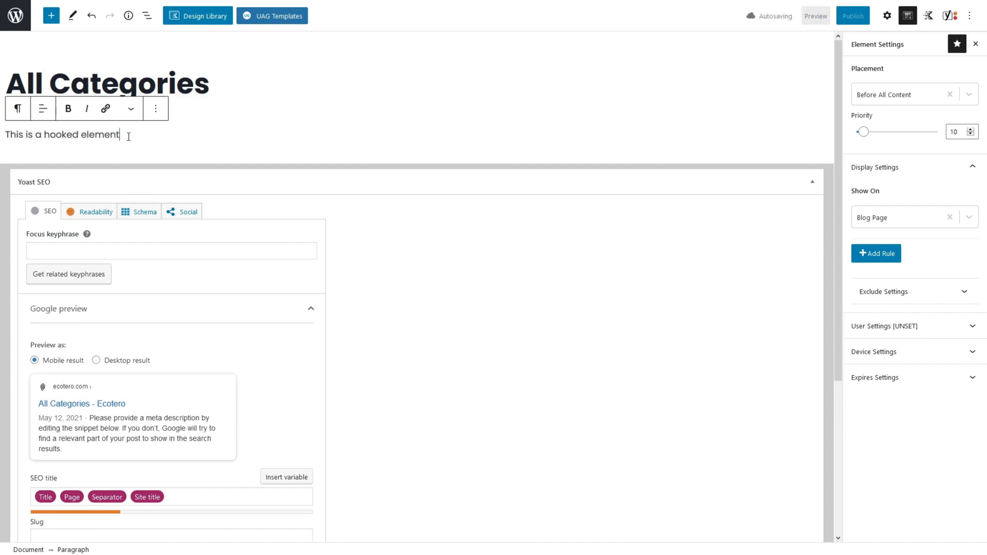
{"action": "left_click_drag", "start_coordinate": [126, 134], "coordinate": [8, 136]}
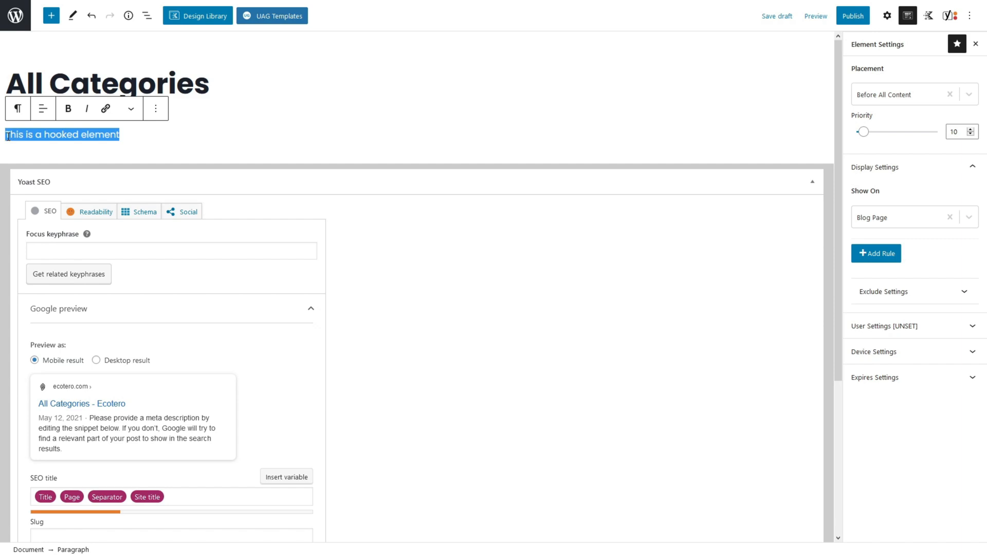
{"action": "mouse_move", "coordinate": [625, 8]}
{"action": "left_click", "coordinate": [851, 54]}
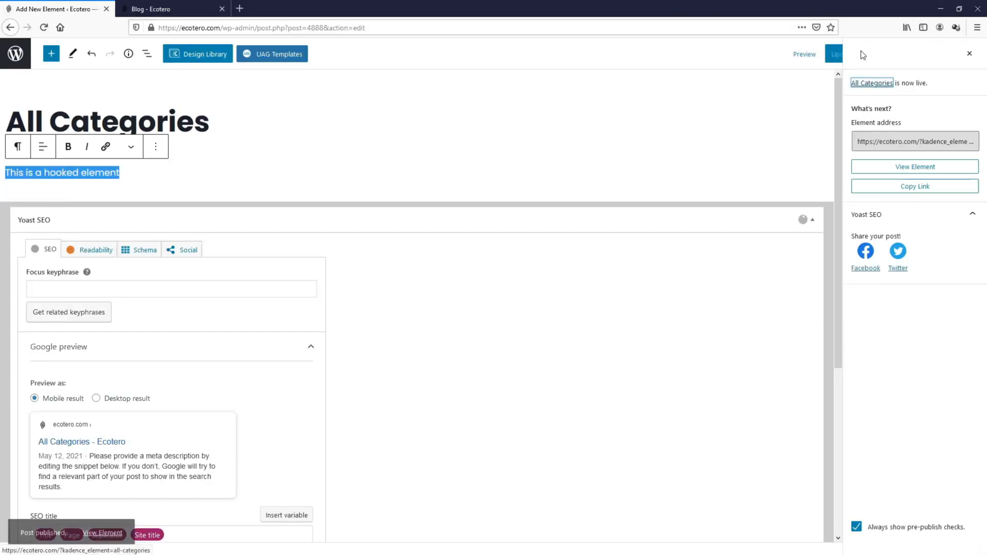
- Reload the live blog page and check where the hooked text sits relative to the post list
{"action": "left_click", "coordinate": [150, 8]}
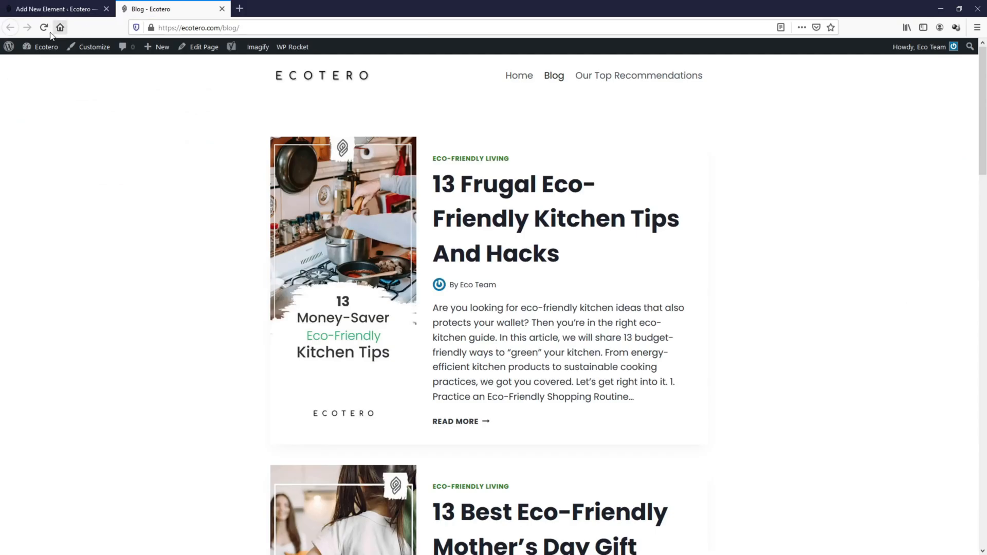
{"action": "left_click", "coordinate": [45, 27]}
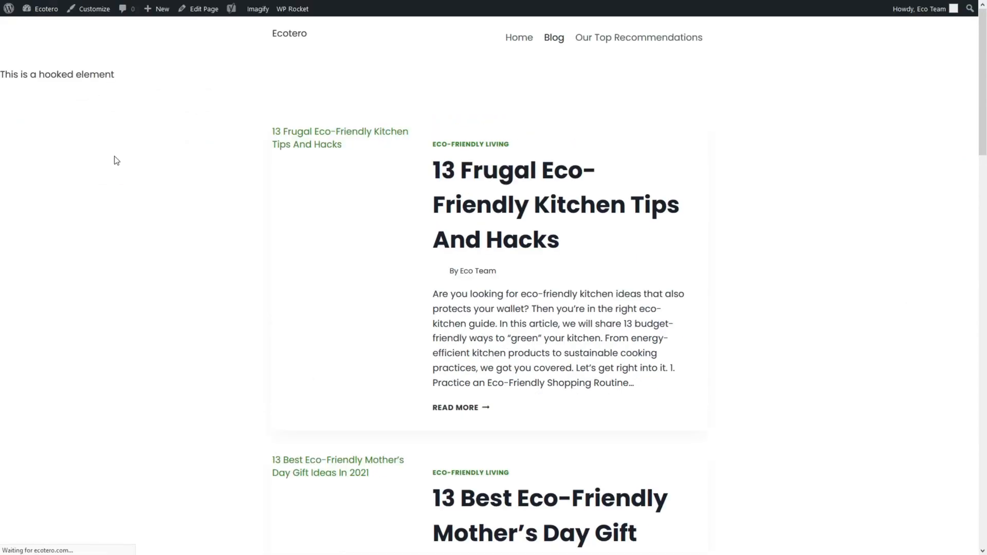
{"action": "left_click_drag", "start_coordinate": [45, 88], "coordinate": [2, 88]}
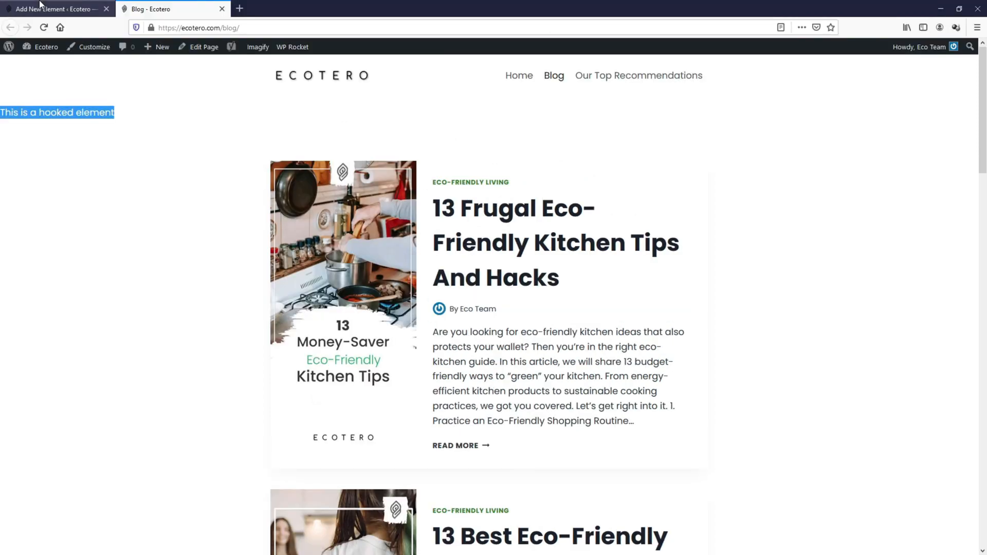
- Delete the paragraph text from the All Categories element and arrange the editor and blog page in side-by-side windows
{"action": "left_click", "coordinate": [44, 9]}
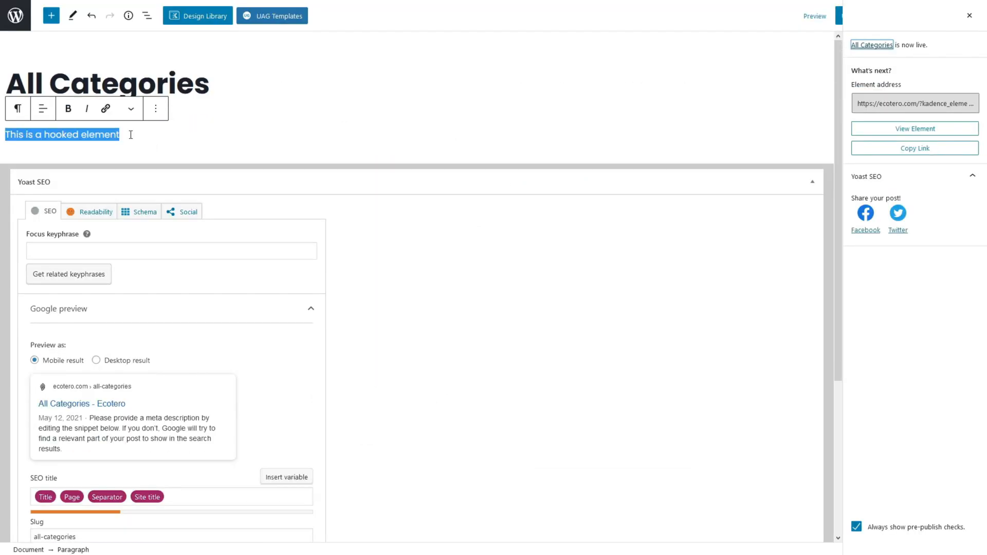
{"action": "left_click_drag", "start_coordinate": [121, 134], "coordinate": [2, 132]}
{"action": "key", "text": "BackSpace"}
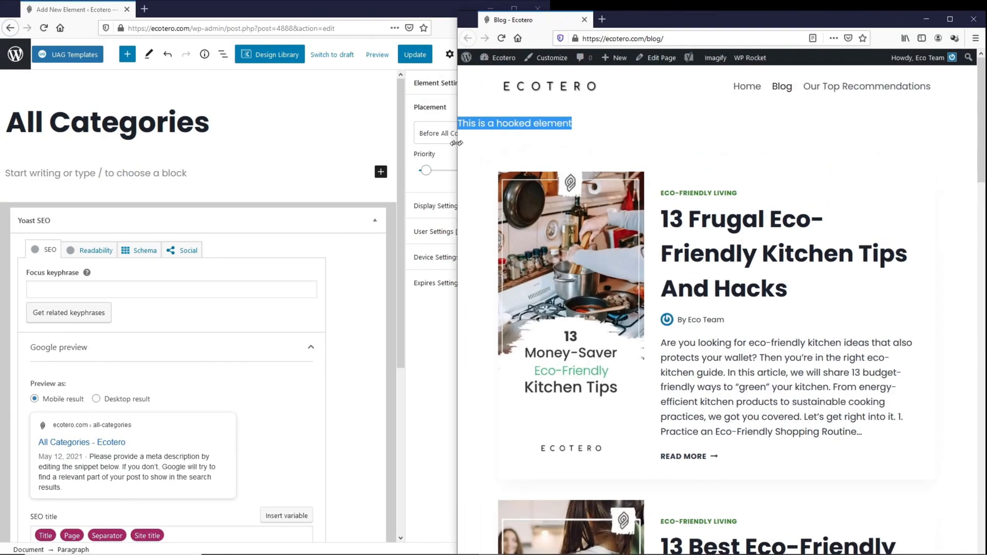
{"action": "left_click_drag", "start_coordinate": [456, 143], "coordinate": [448, 61]}
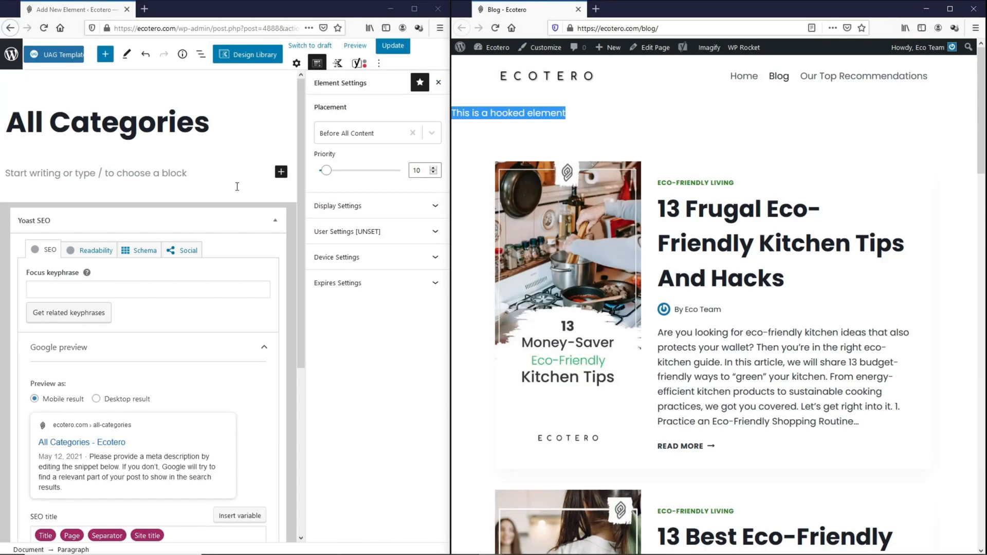
- Insert a Row Layout block with a single-column layout into the All Categories element
{"action": "left_click", "coordinate": [281, 171]}
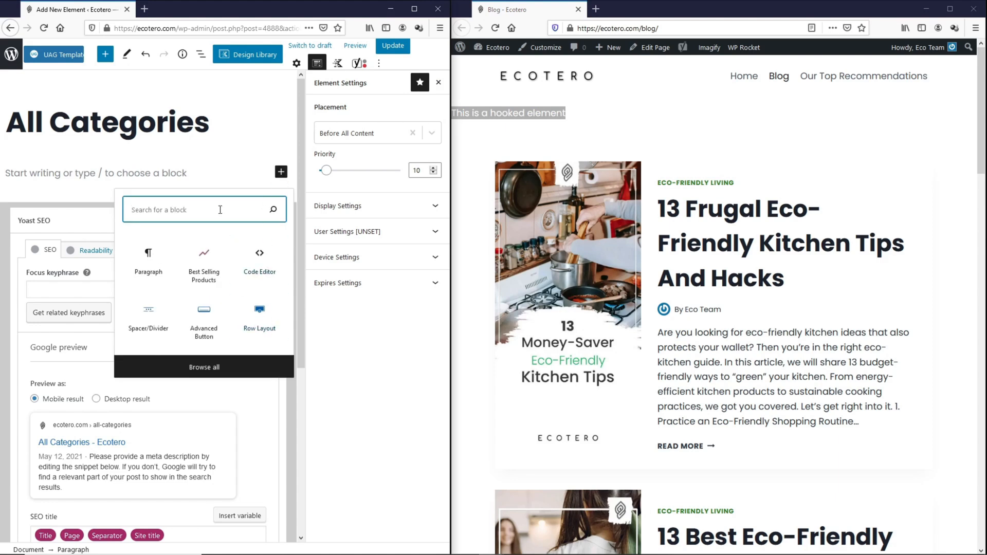
{"action": "type", "text": "row"}
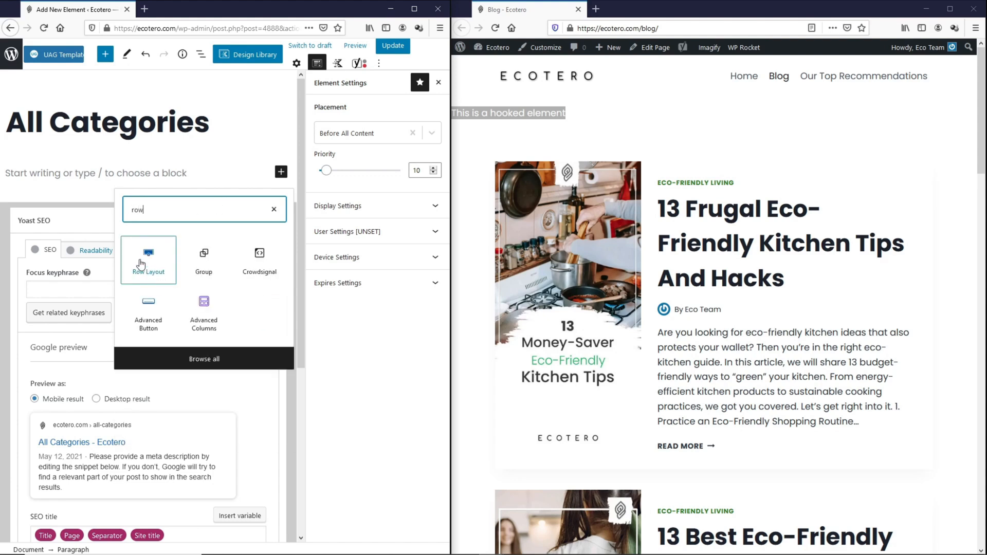
{"action": "left_click", "coordinate": [148, 260]}
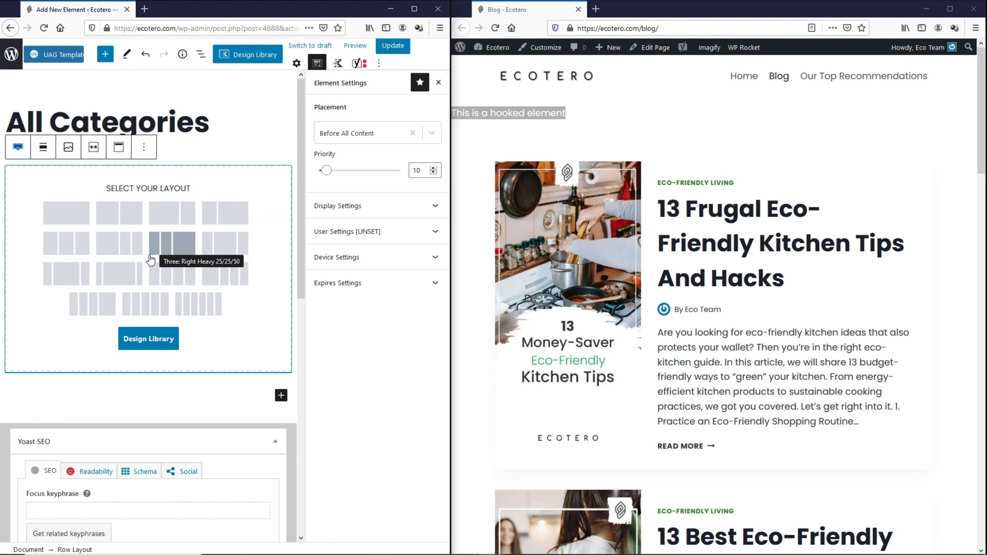
{"action": "left_click", "coordinate": [61, 224]}
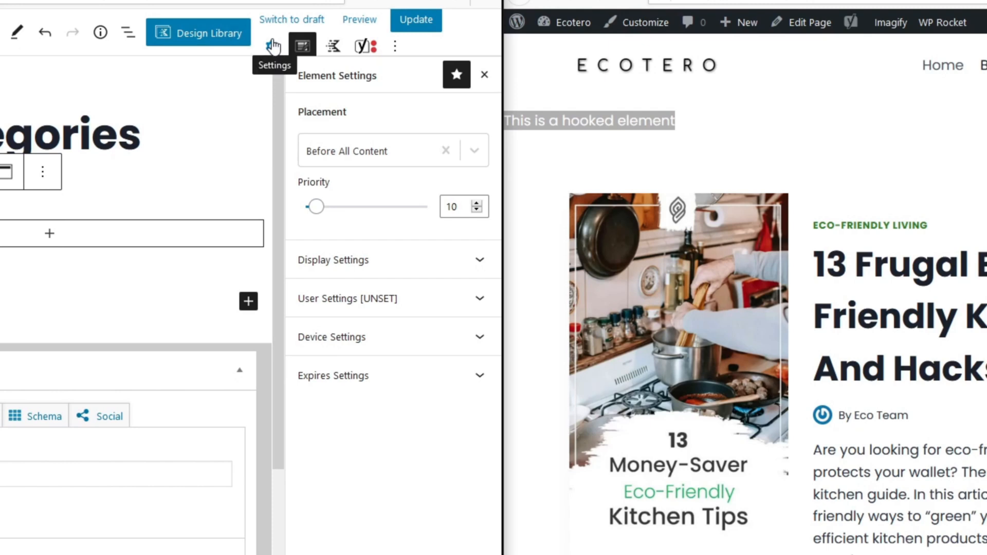
- In the row's structure settings, turn on Content Max Width Inherit from Theme
{"action": "left_click", "coordinate": [272, 47]}
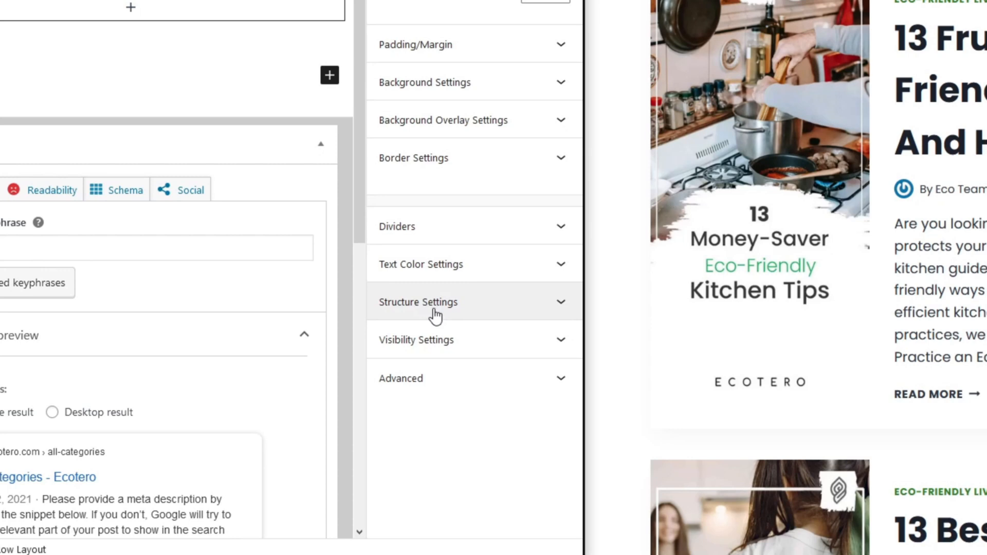
{"action": "left_click", "coordinate": [350, 393]}
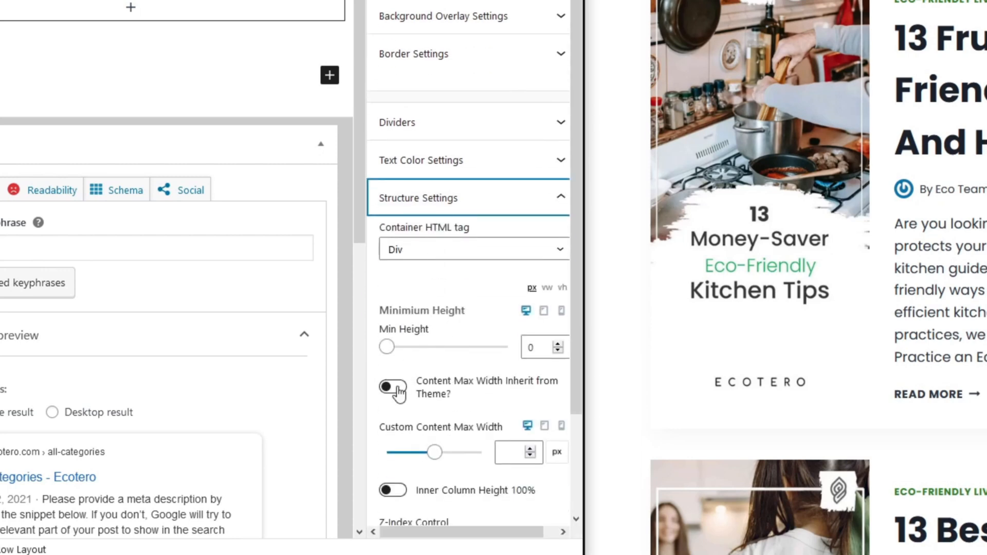
{"action": "left_click", "coordinate": [397, 391]}
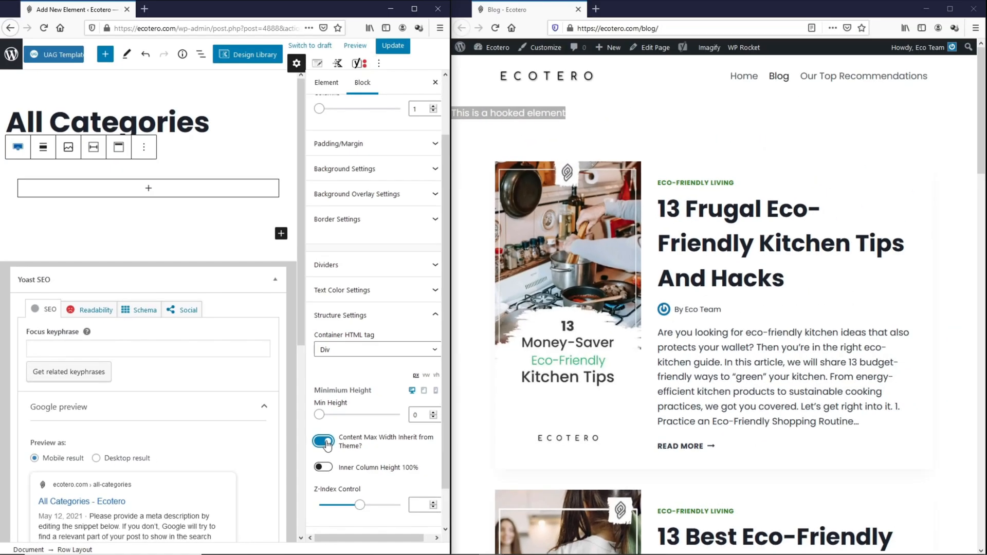
{"action": "left_click_drag", "start_coordinate": [451, 154], "coordinate": [102, 132]}
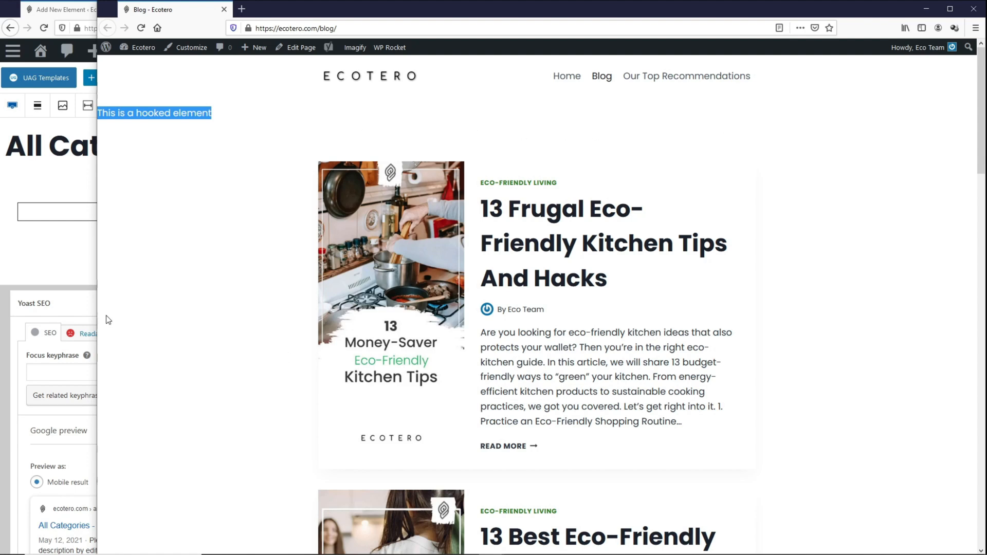
{"action": "left_click_drag", "start_coordinate": [98, 221], "coordinate": [451, 221]}
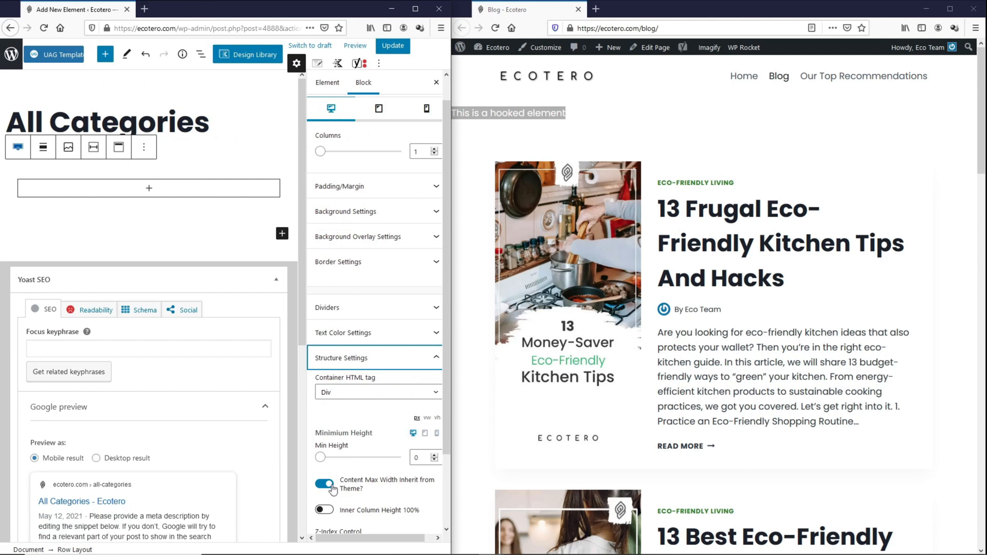
- Set the row layout to full width and insert an Advanced Heading block inside its section
{"action": "left_click", "coordinate": [43, 151]}
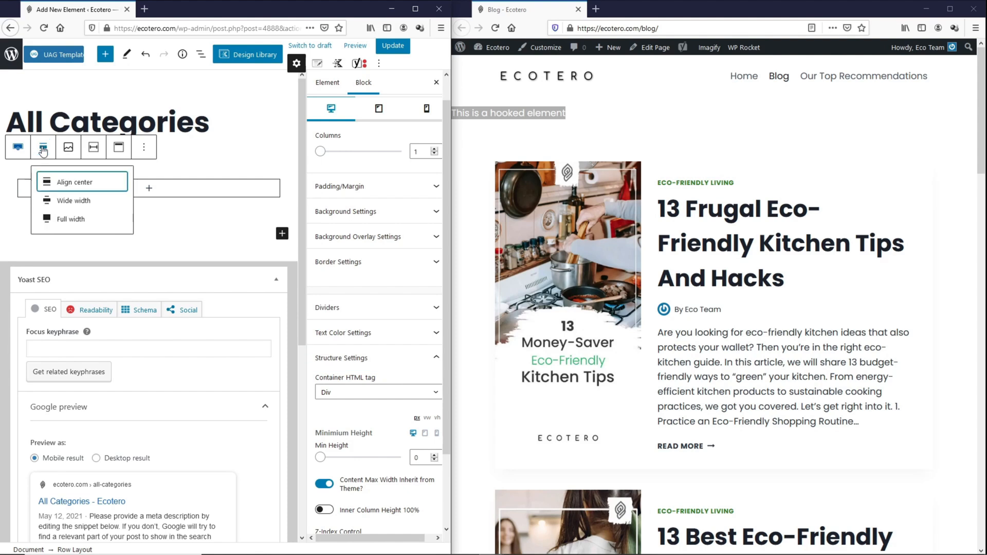
{"action": "left_click", "coordinate": [62, 220]}
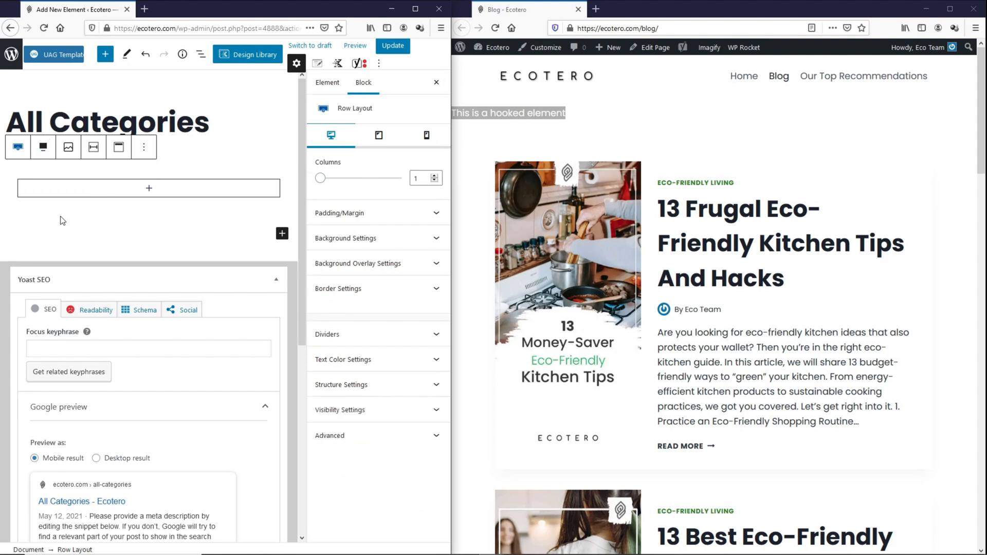
{"action": "left_click", "coordinate": [149, 189]}
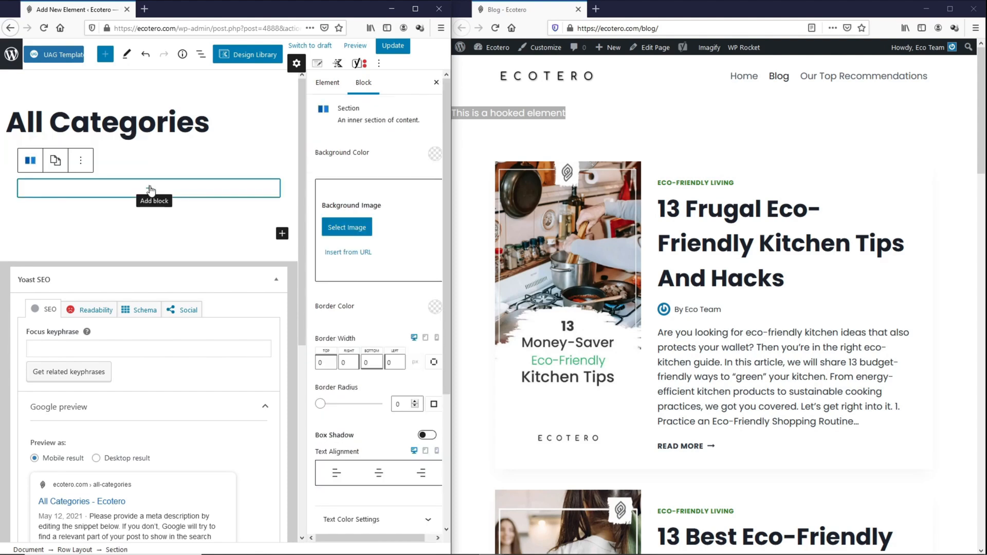
{"action": "left_click", "coordinate": [149, 188]}
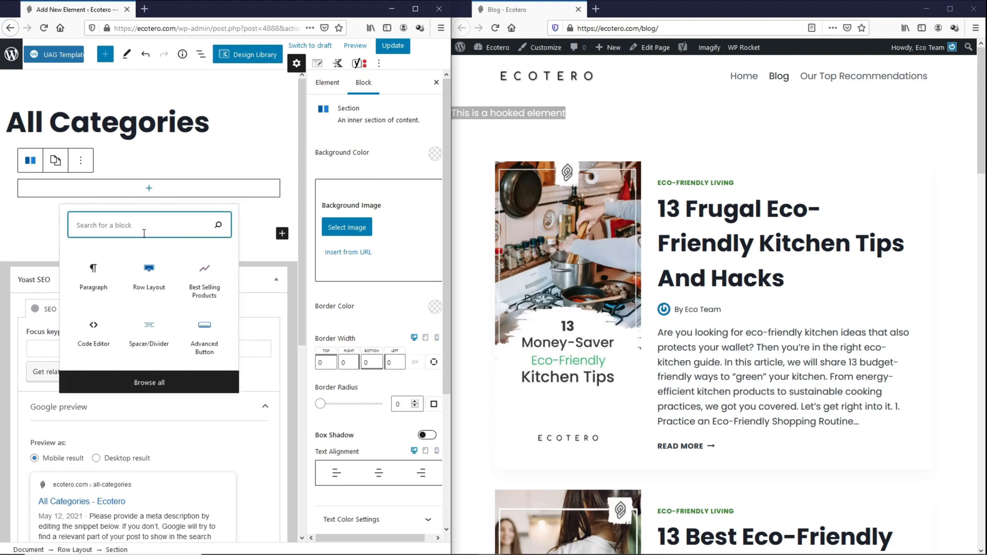
{"action": "type", "text": "head"}
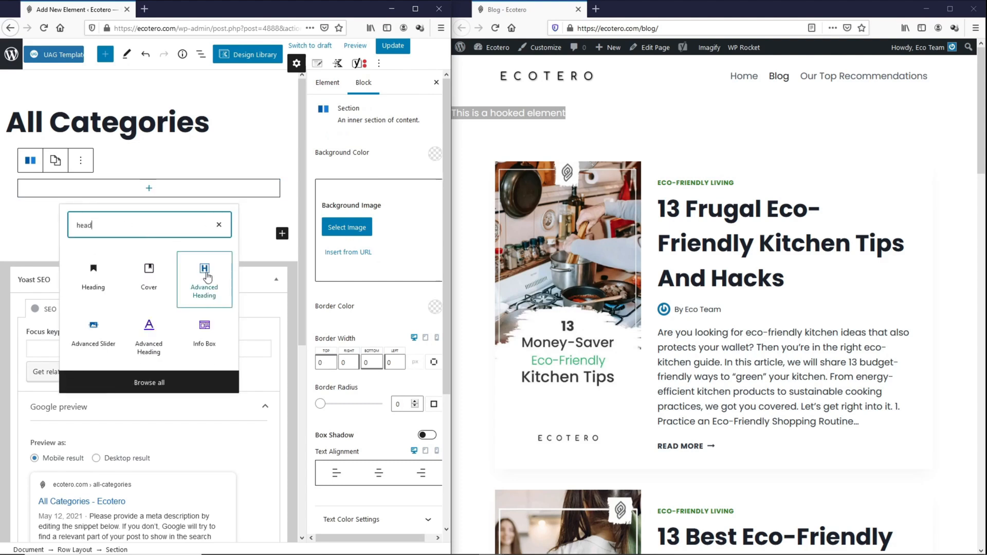
{"action": "left_click", "coordinate": [206, 277]}
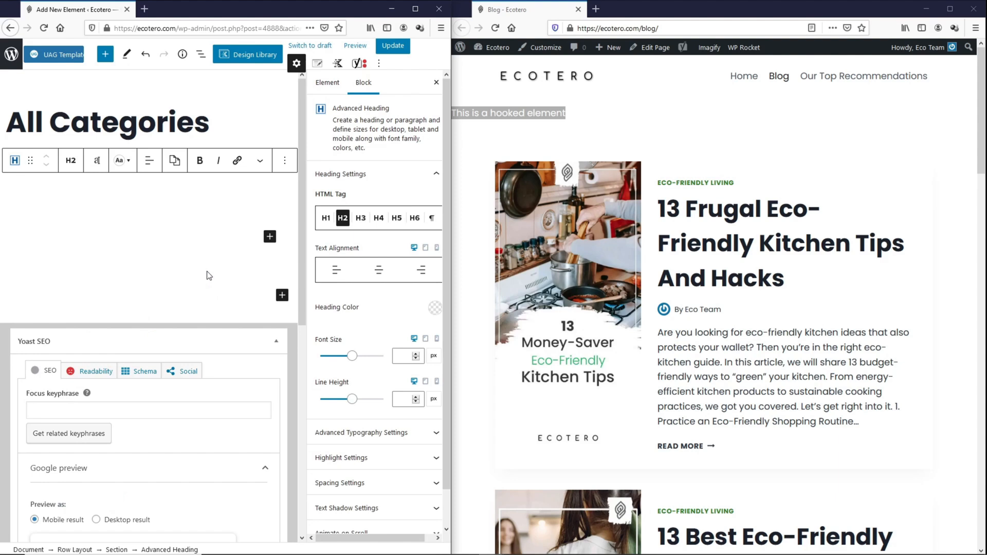
- Enter "Need Help Going Zero Waste?" as the heading text and align it to the center
{"action": "type", "text": "Need help Going Zero Waste?"}
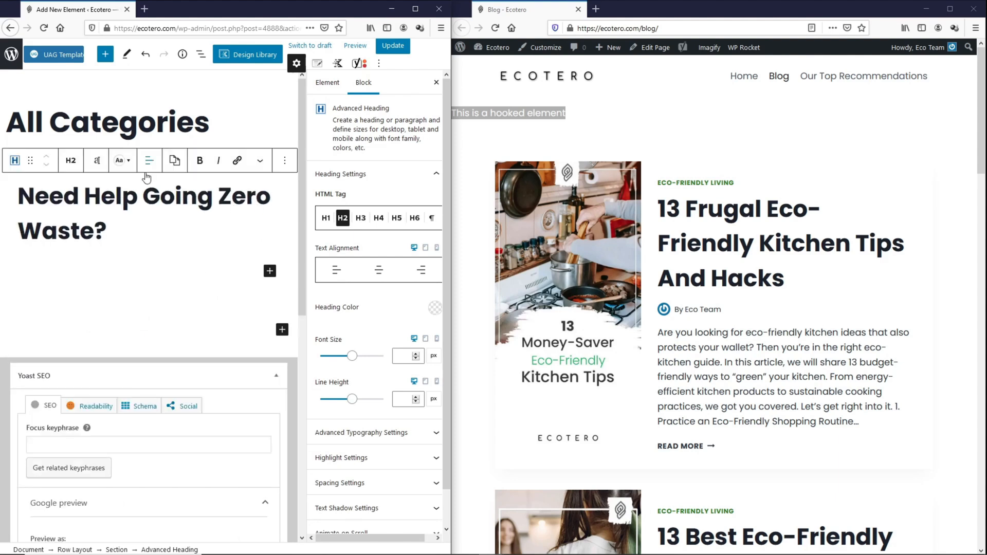
{"action": "left_click", "coordinate": [150, 163]}
{"action": "left_click", "coordinate": [178, 211]}
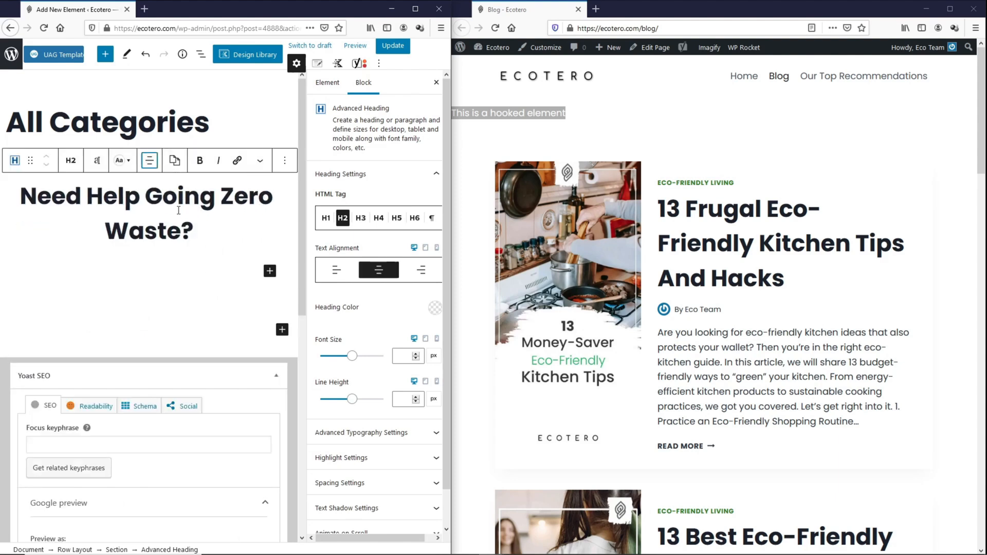
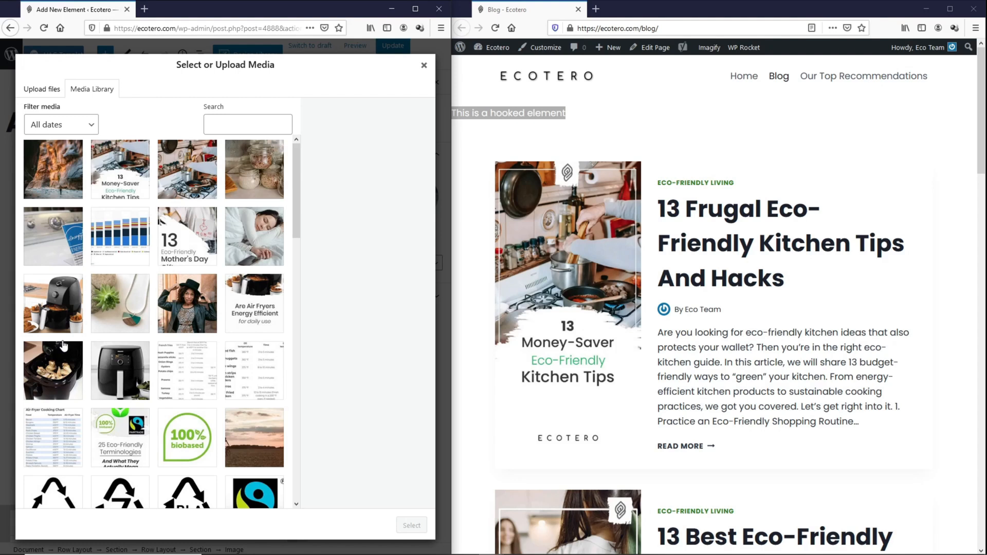
- Search the media library for "save" and place How-To-Help-Save-The-Planet-At-Home.jpg in the image block
{"action": "left_click", "coordinate": [248, 125]}
{"action": "type", "text": "save"}
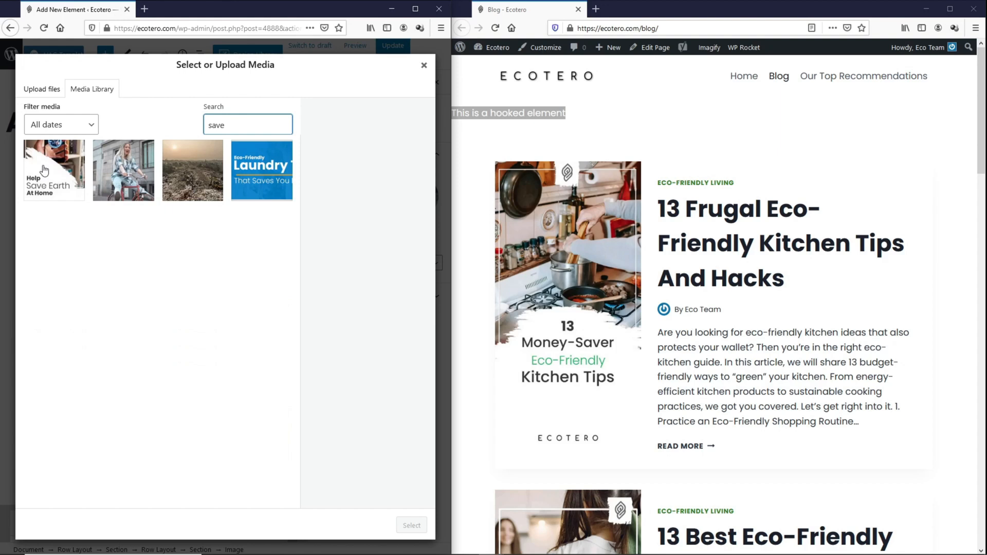
{"action": "left_click", "coordinate": [45, 170]}
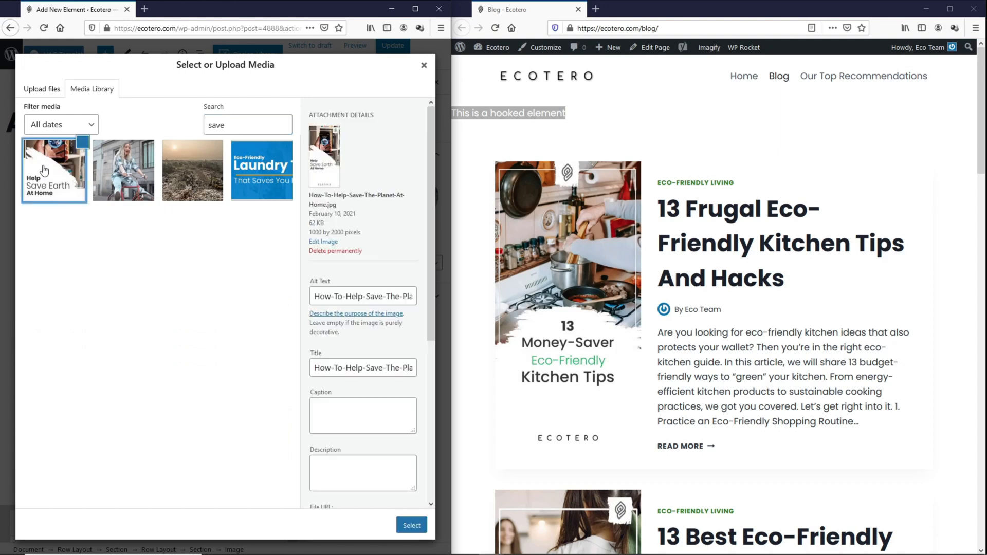
{"action": "left_click", "coordinate": [411, 525]}
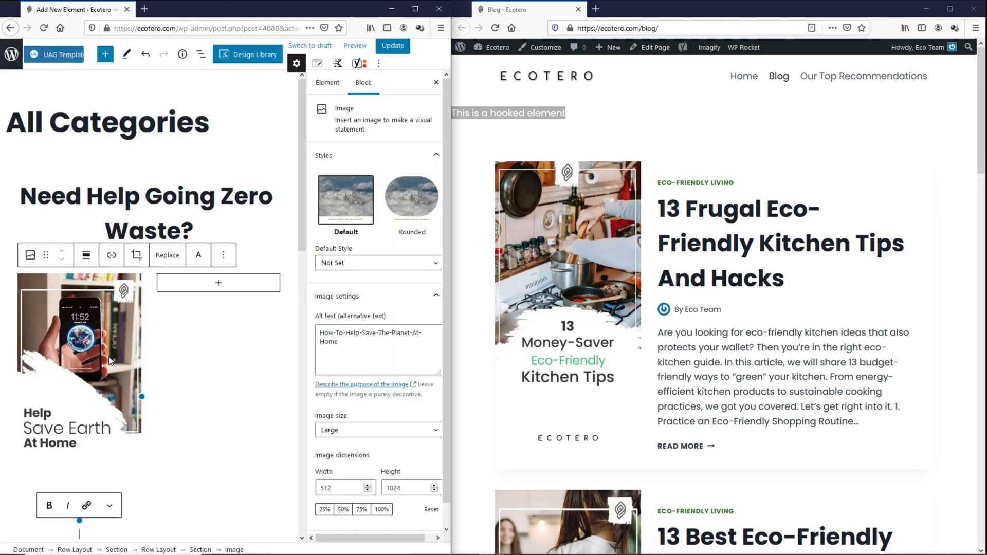
- Add an H3 Advanced Heading in the empty column beside the image reading "Download Our Zero Waste 101 Guide Now!"
{"action": "left_click", "coordinate": [218, 283]}
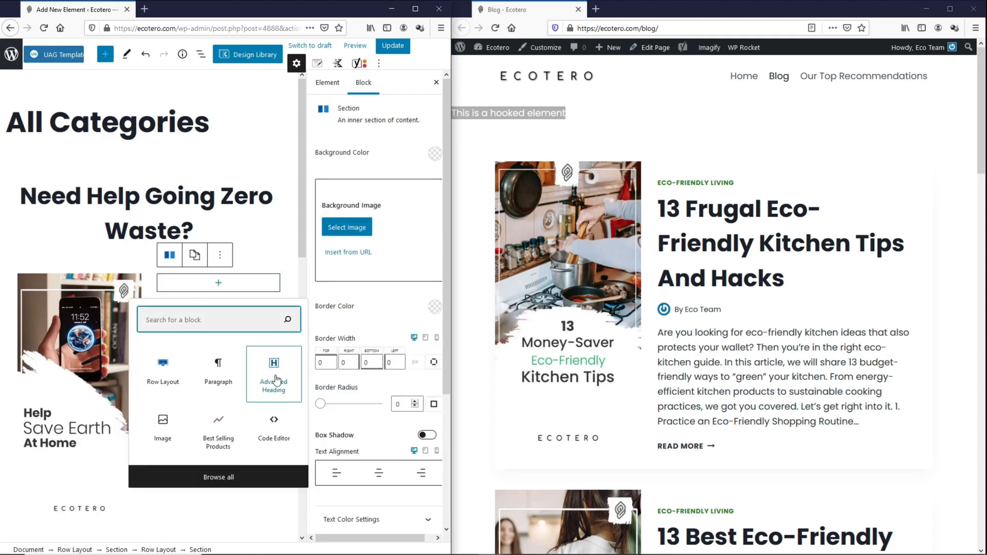
{"action": "left_click", "coordinate": [276, 381]}
{"action": "left_click", "coordinate": [68, 256]}
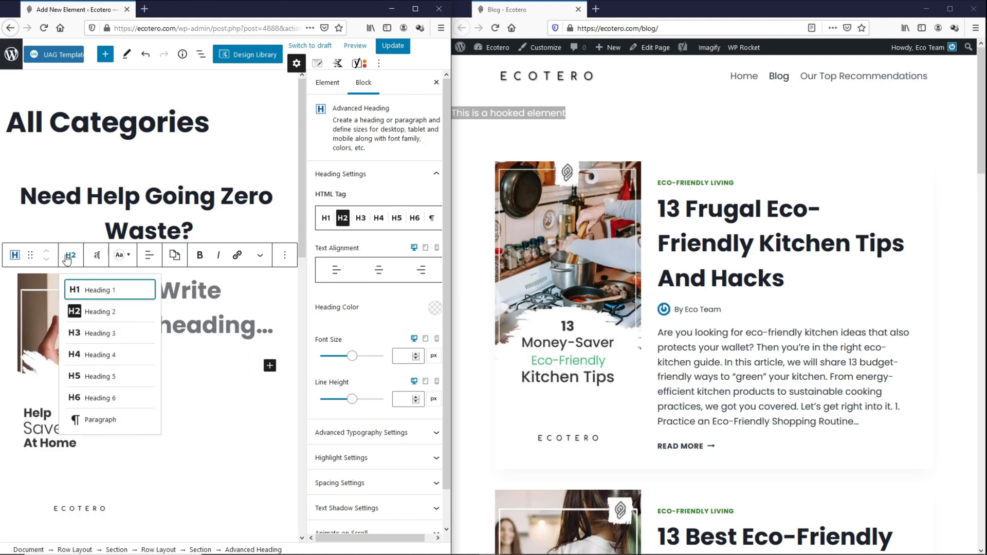
{"action": "left_click", "coordinate": [87, 333]}
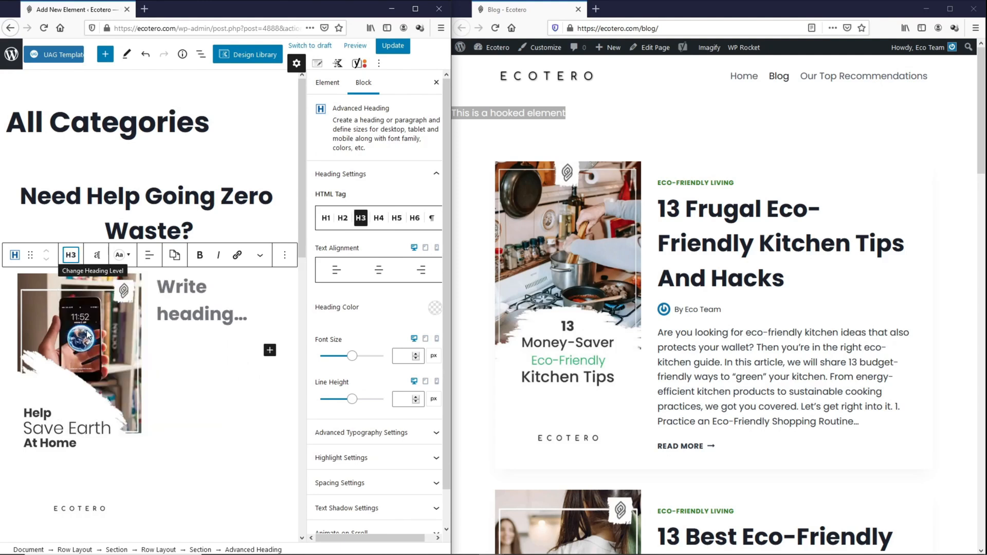
{"action": "left_click", "coordinate": [170, 296]}
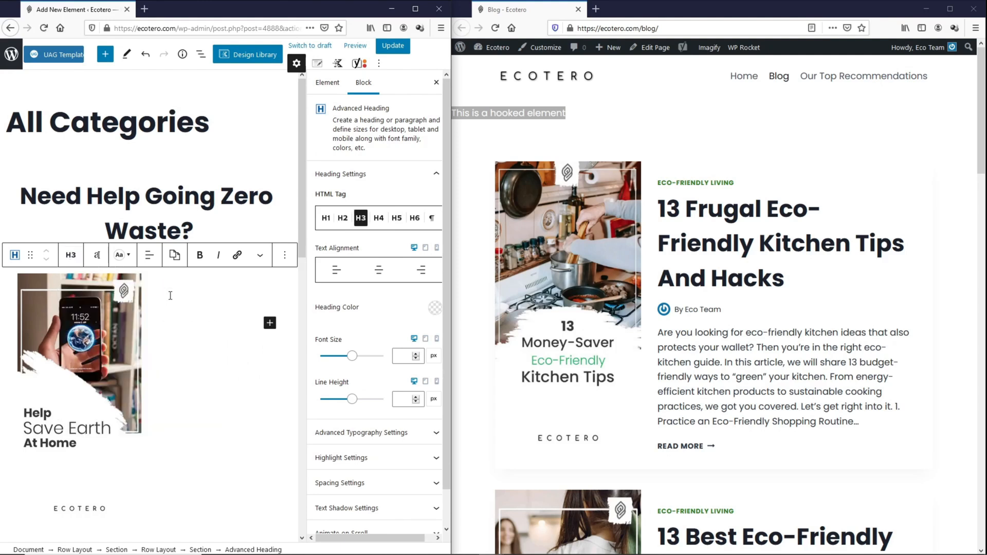
{"action": "type", "text": "Download our Zero Waste 101 Guide Now!"}
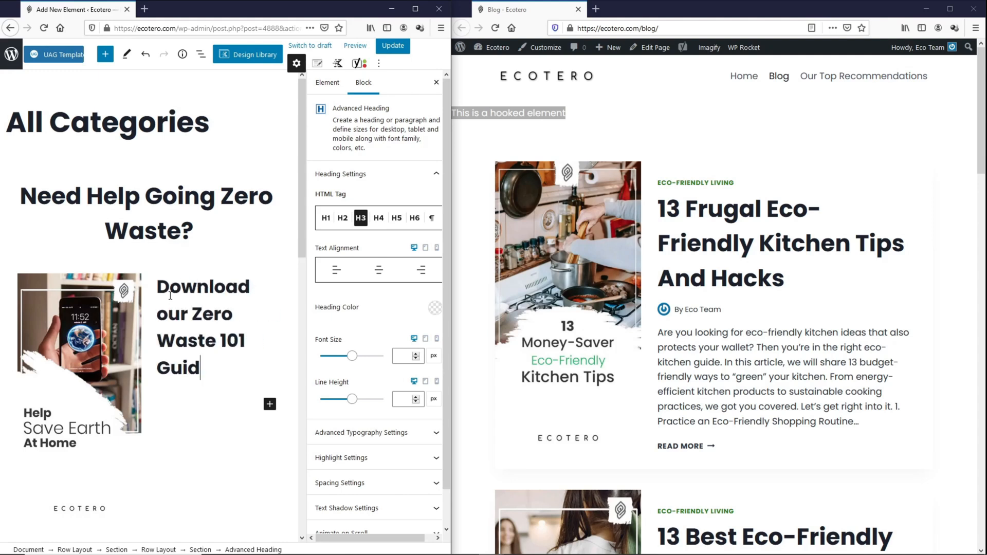
{"action": "left_click_drag", "start_coordinate": [169, 312], "coordinate": [160, 311]}
{"action": "type", "text": "O"}
- Add a paragraph under the H3 heading reading "Simple changes at home creates big environmental impact (150+ zero waste replacement ideas included)"
{"action": "left_click", "coordinate": [179, 400]}
{"action": "type", "text": "Simple c"}
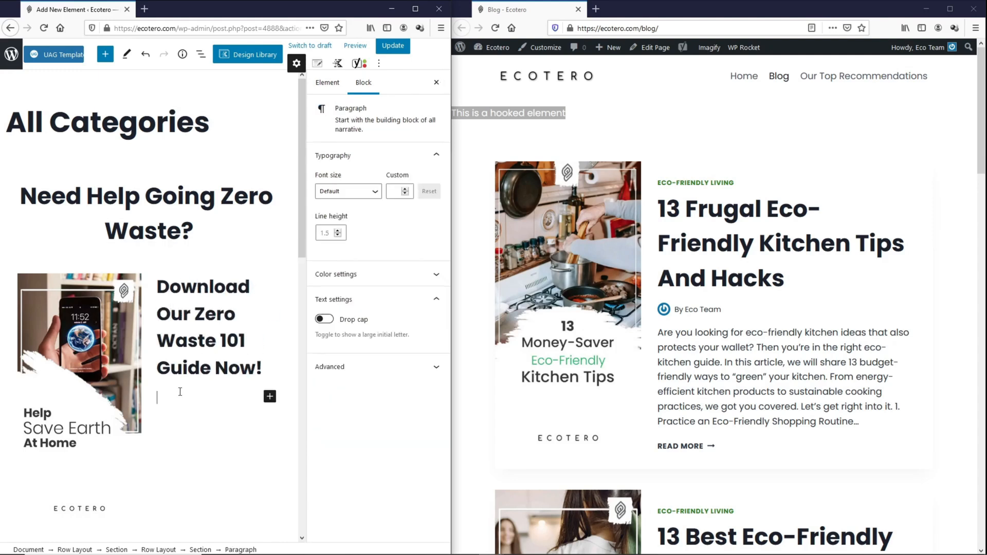
{"action": "type", "text": "hanges at home creates big environmental impact ("}
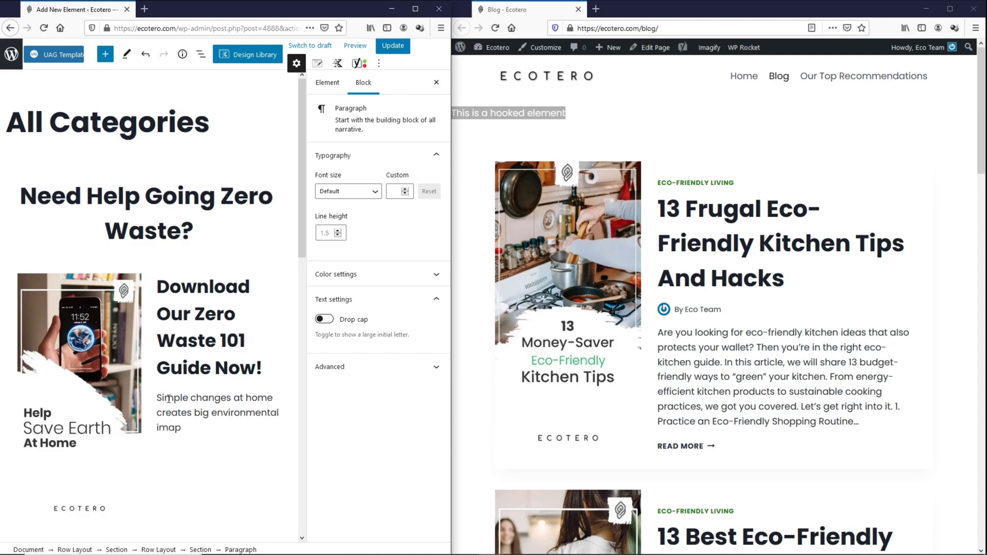
{"action": "type", "text": "150+ zero waste replacement ideas included)"}
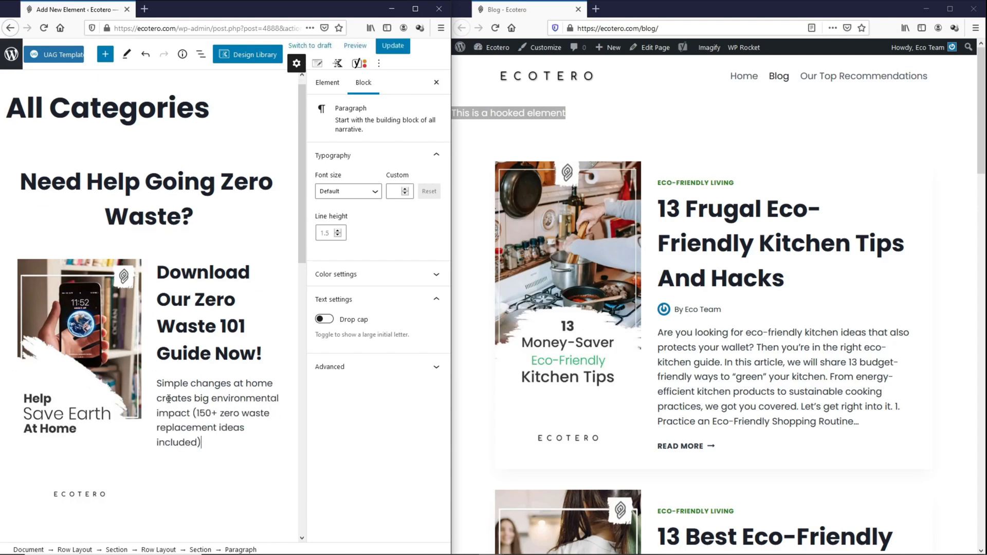
- Insert a Kadence Form block below the paragraph and remove its Message field
{"action": "key", "text": "Return"}
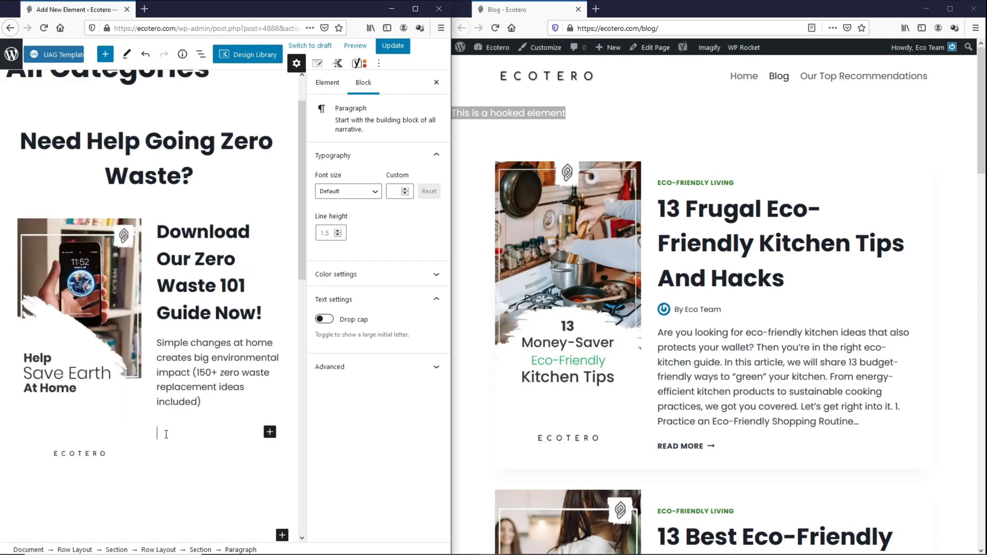
{"action": "left_click", "coordinate": [269, 432]}
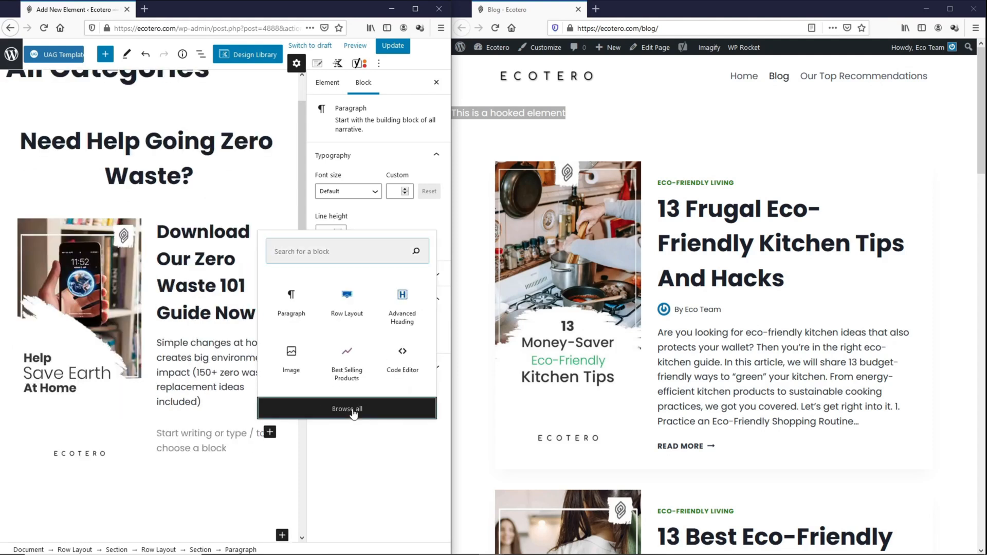
{"action": "left_click", "coordinate": [287, 406]}
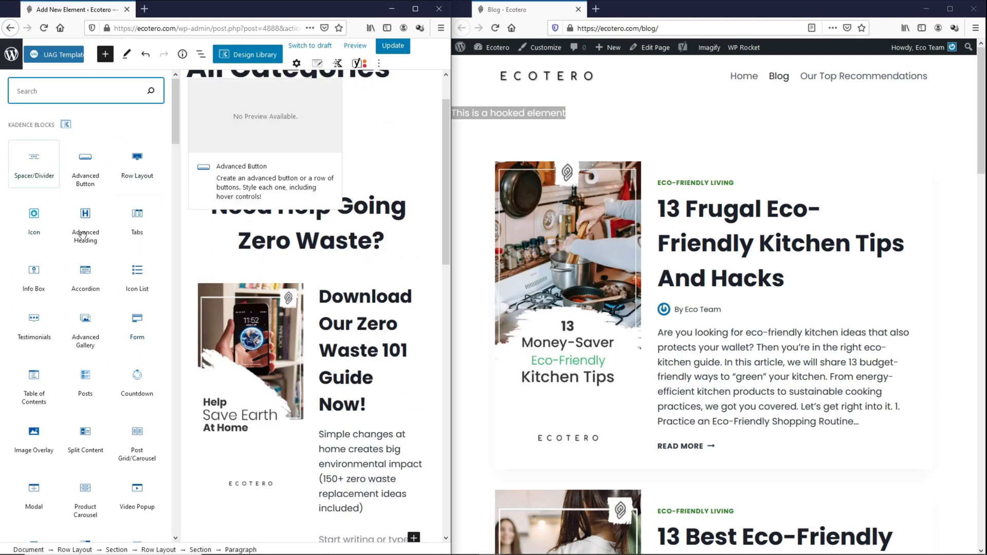
{"action": "left_click", "coordinate": [137, 324]}
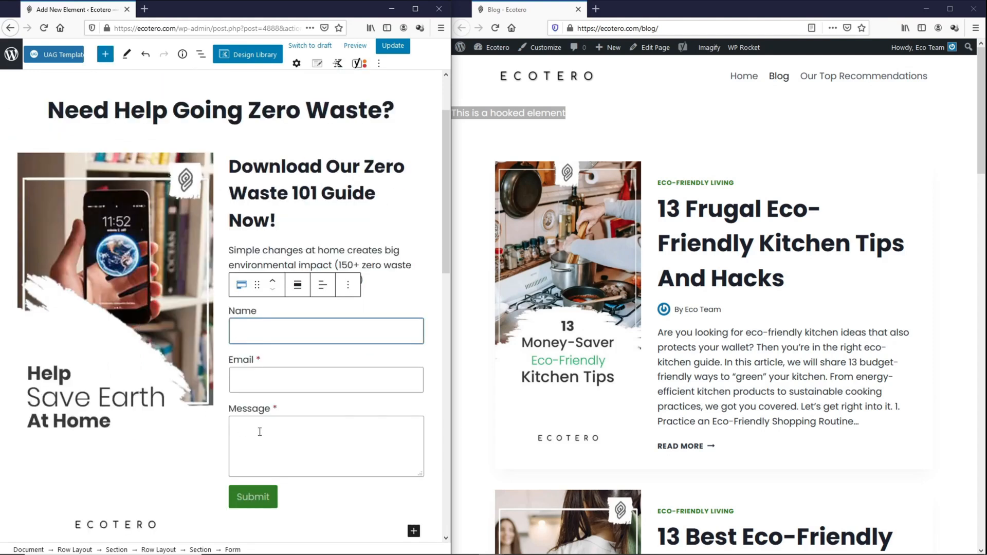
{"action": "left_click", "coordinate": [298, 432]}
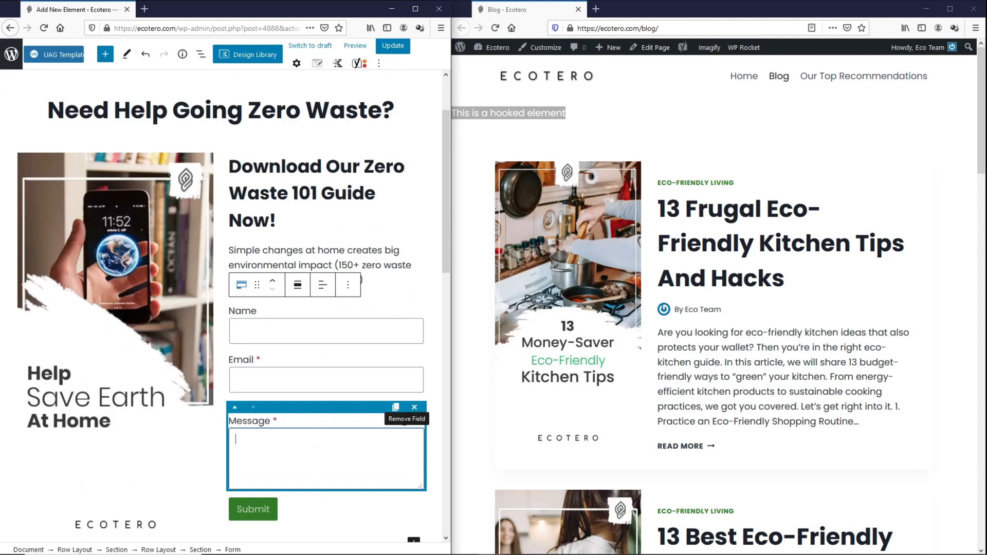
{"action": "left_click", "coordinate": [415, 409]}
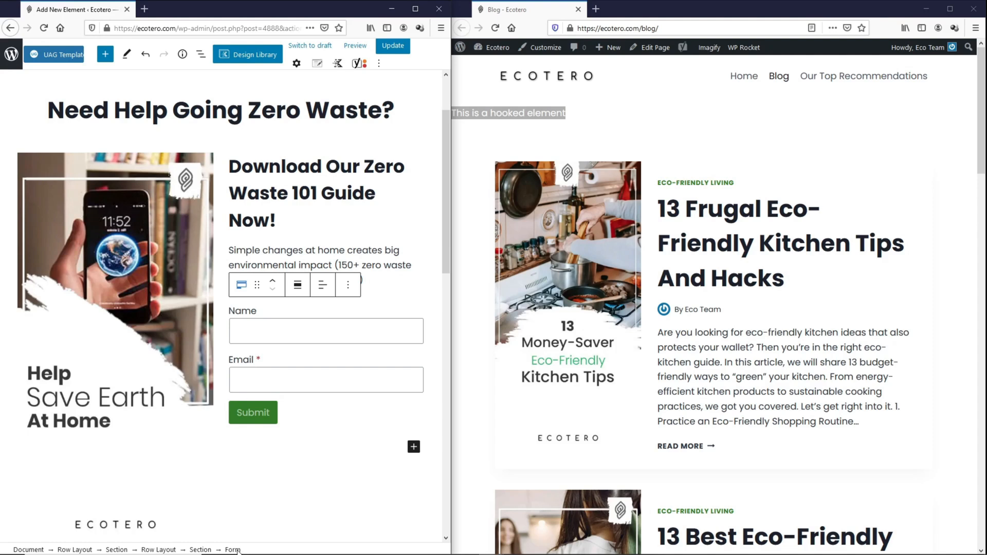
- In the form's Name field settings, hide the label, set the placeholder to "First Name" and make the field required
{"action": "left_click", "coordinate": [296, 63]}
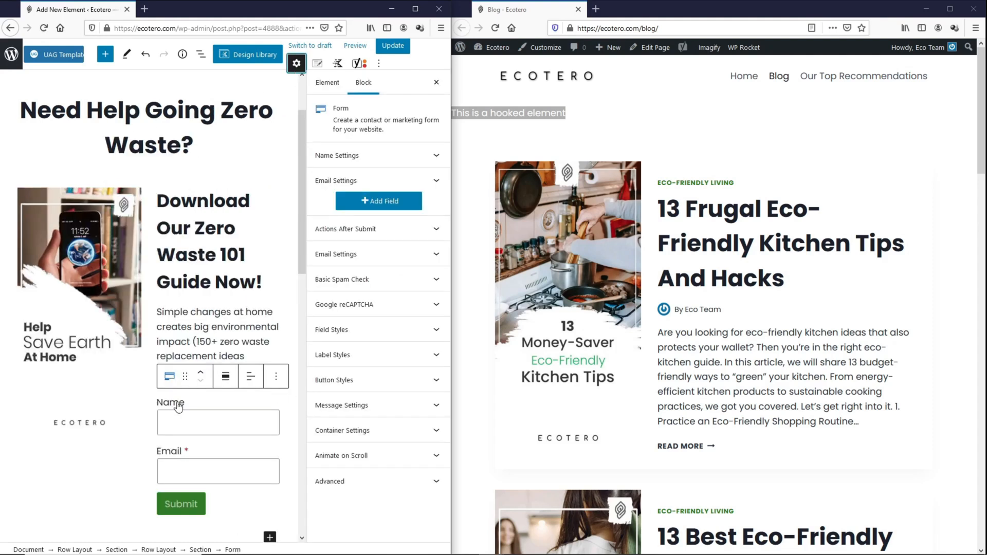
{"action": "left_click", "coordinate": [359, 160]}
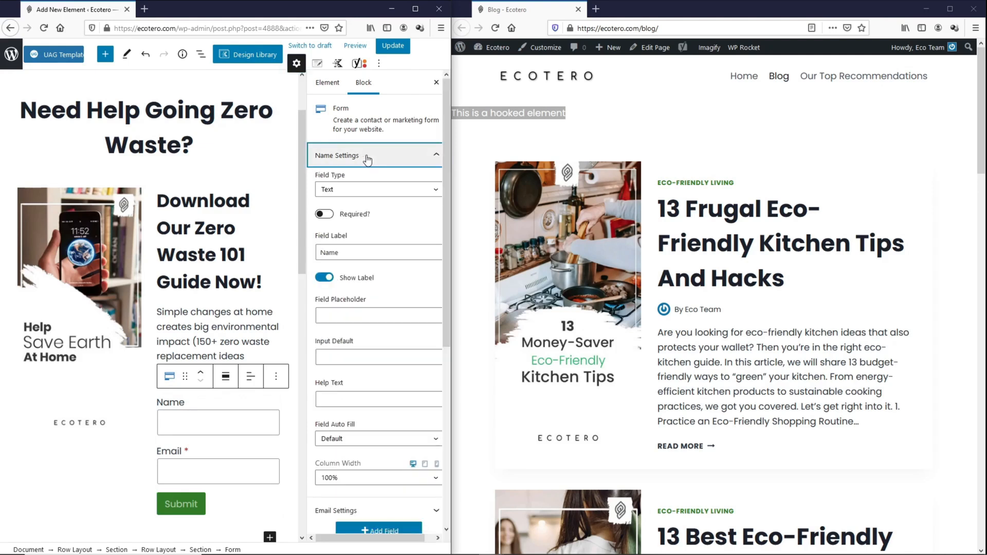
{"action": "left_click", "coordinate": [328, 280]}
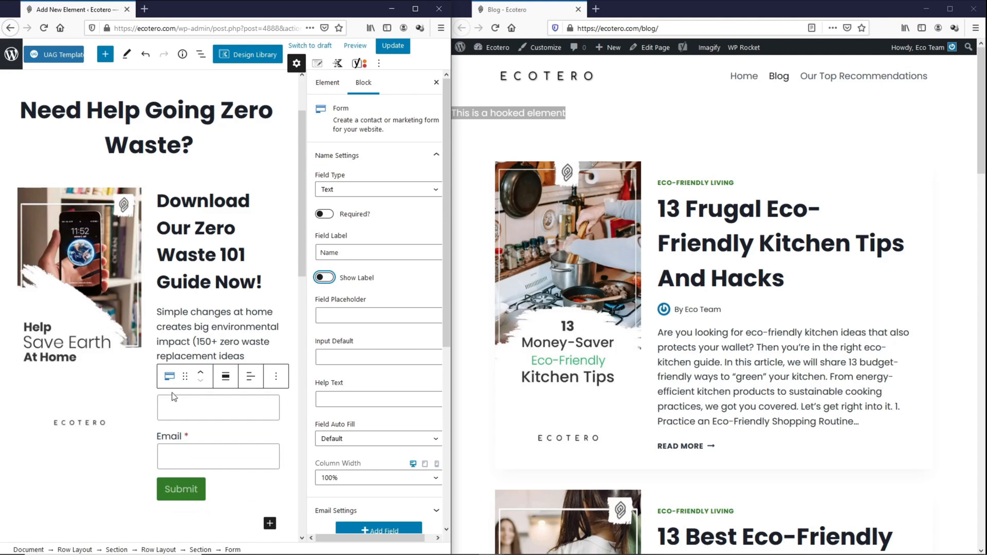
{"action": "left_click", "coordinate": [353, 317]}
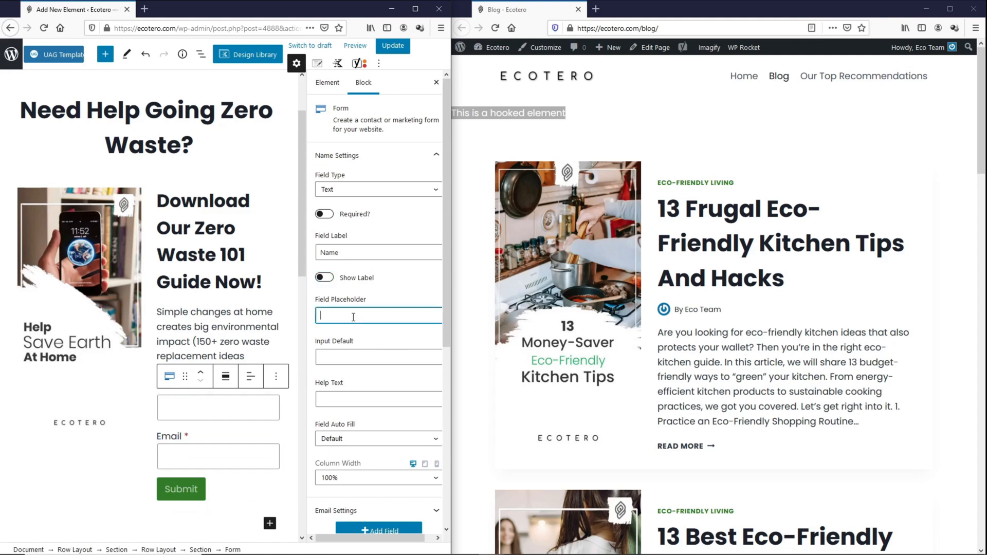
{"action": "type", "text": "First Name"}
{"action": "left_click", "coordinate": [329, 214]}
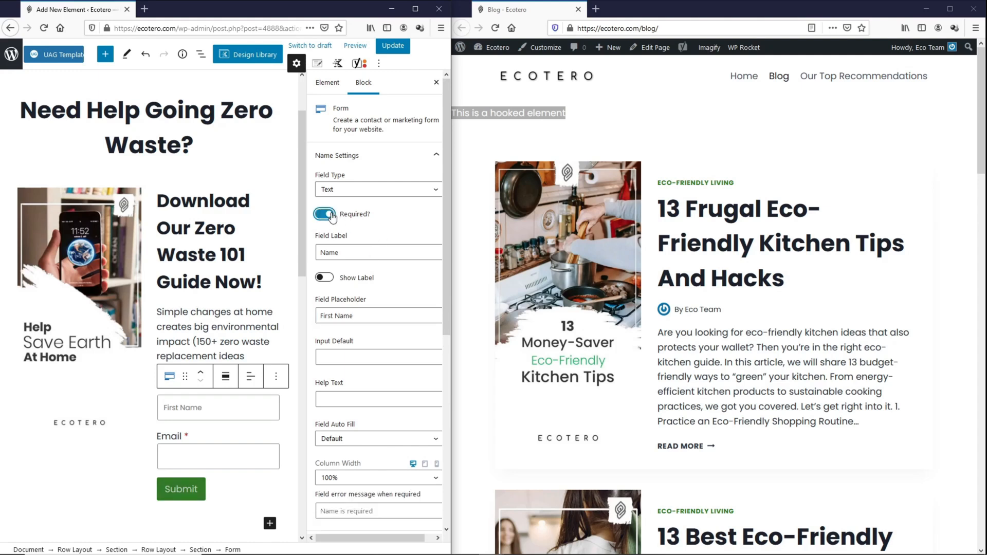
{"action": "left_click", "coordinate": [370, 156]}
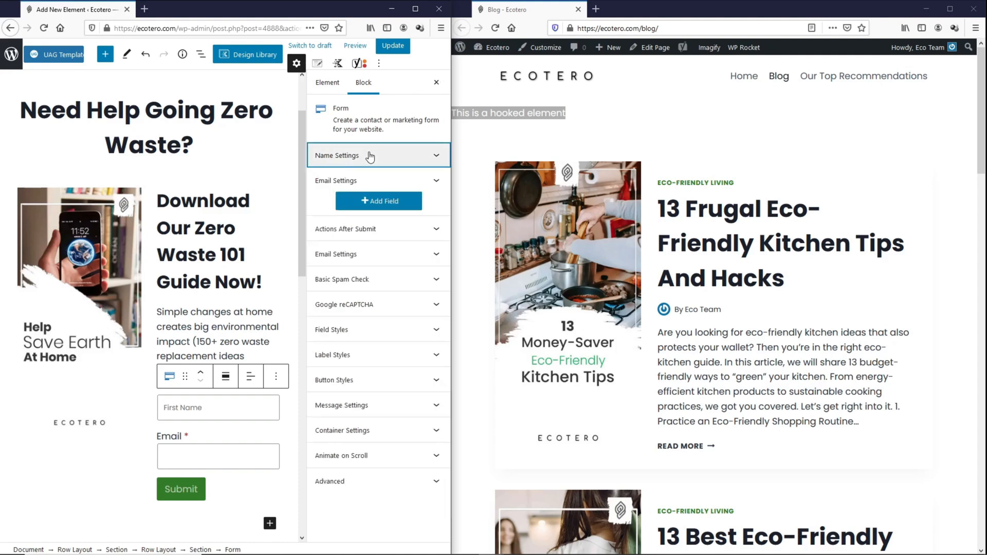
- Hide the form's Email field label and set its placeholder to "Your Best Email Address"
{"action": "left_click", "coordinate": [219, 457]}
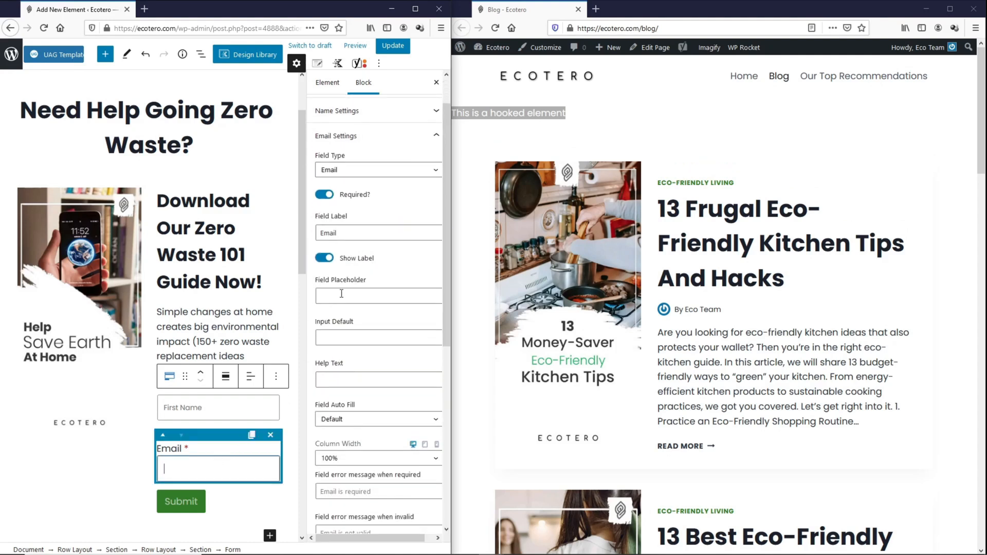
{"action": "left_click", "coordinate": [327, 262]}
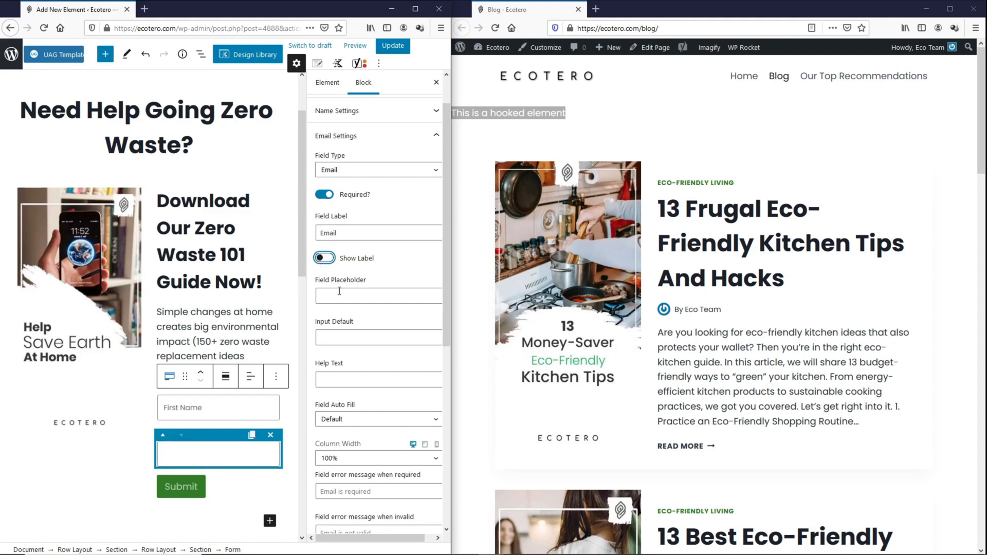
{"action": "left_click", "coordinate": [339, 291]}
{"action": "type", "text": "Your Best Email Address"}
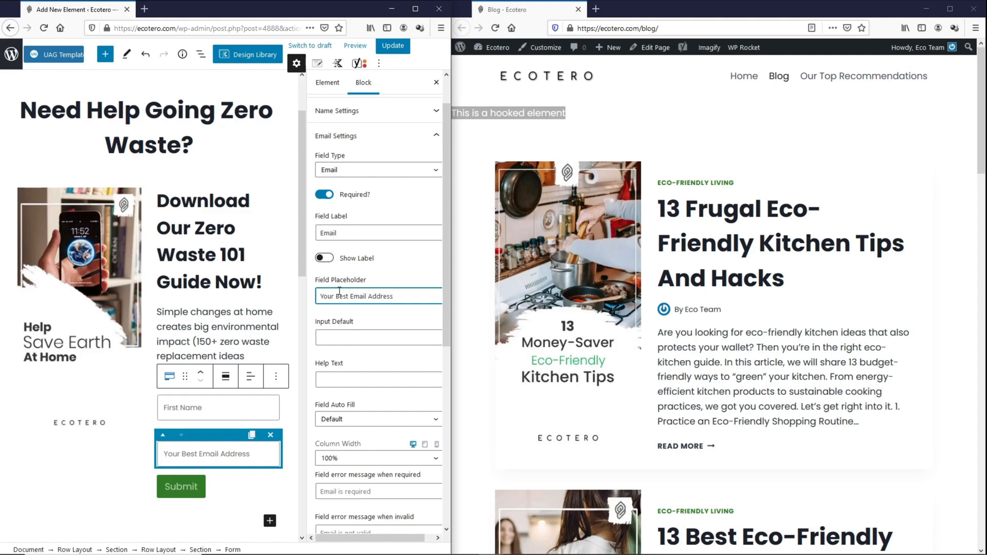
- Label the form's submit button "Download Guide" at medium size and full width, and update the element on the blog page
{"action": "left_click", "coordinate": [195, 495]}
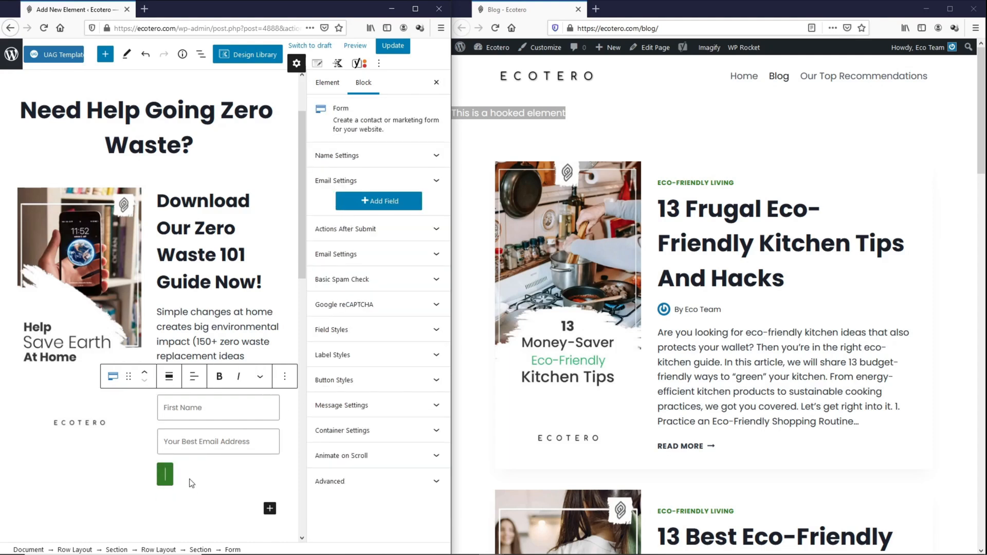
{"action": "type", "text": "Download Guide"}
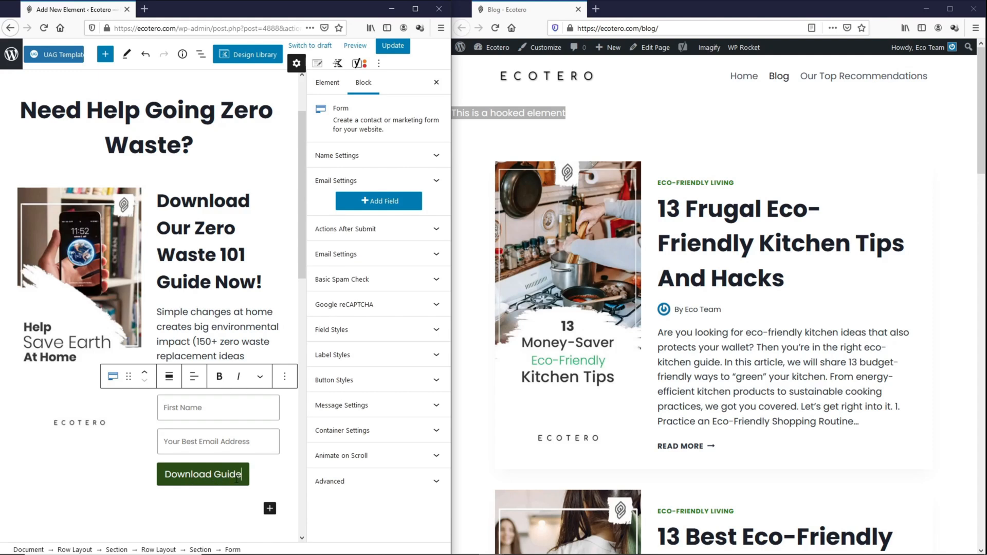
{"action": "left_click", "coordinate": [368, 381]}
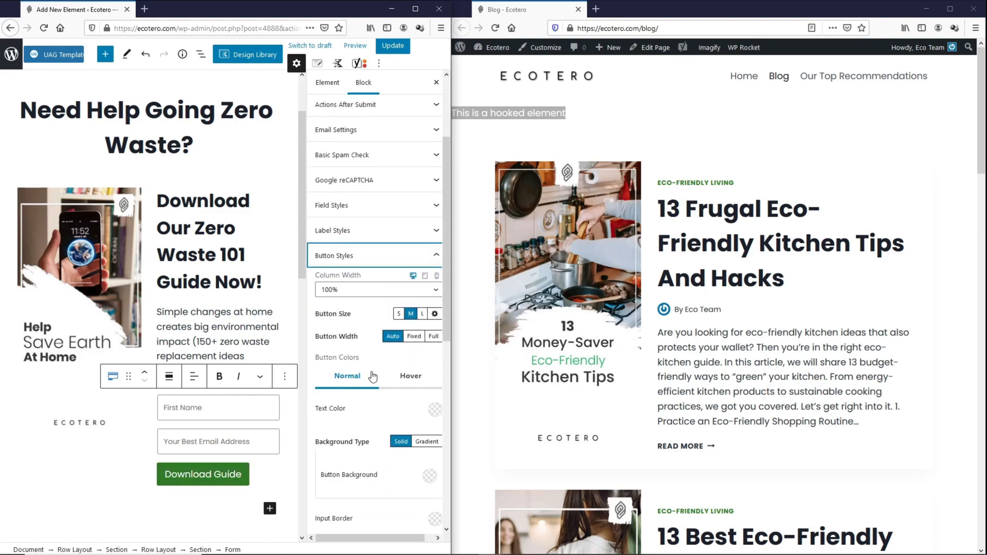
{"action": "left_click", "coordinate": [421, 315]}
{"action": "left_click", "coordinate": [411, 316]}
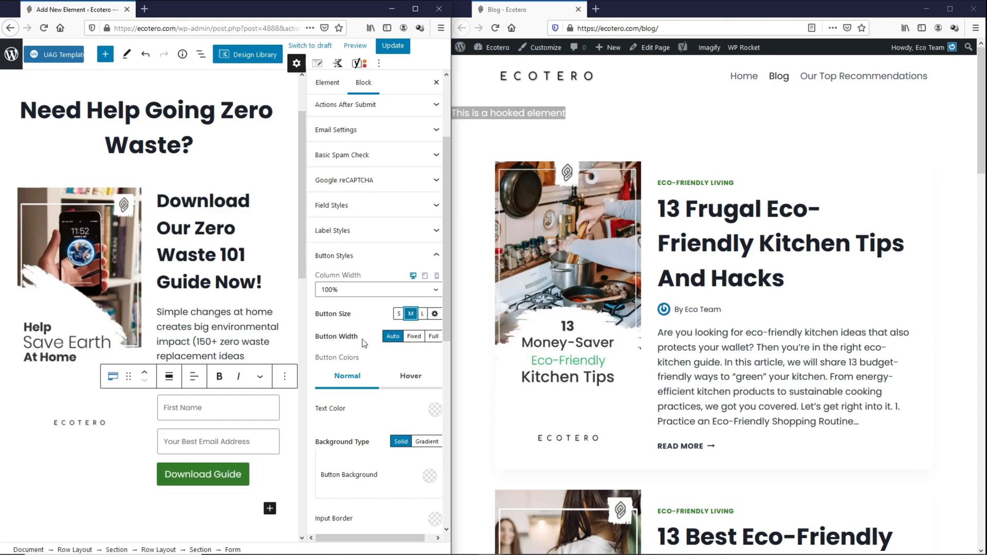
{"action": "left_click", "coordinate": [434, 337]}
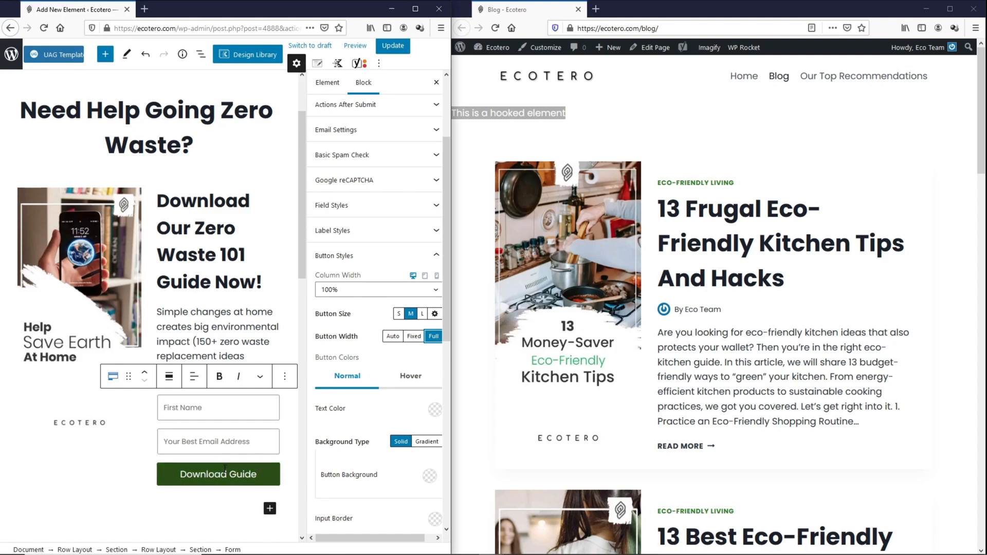
{"action": "left_click", "coordinate": [393, 46]}
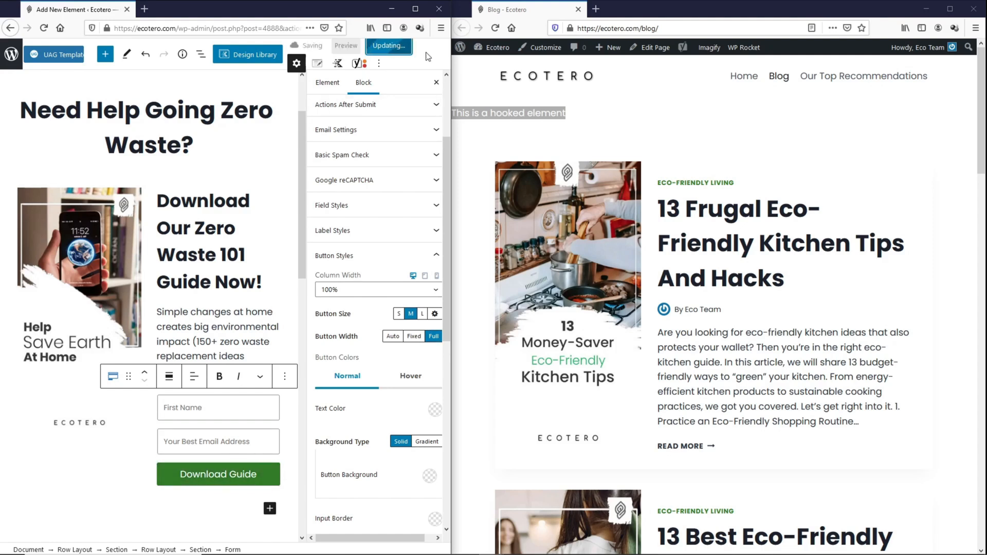
{"action": "left_click", "coordinate": [495, 28]}
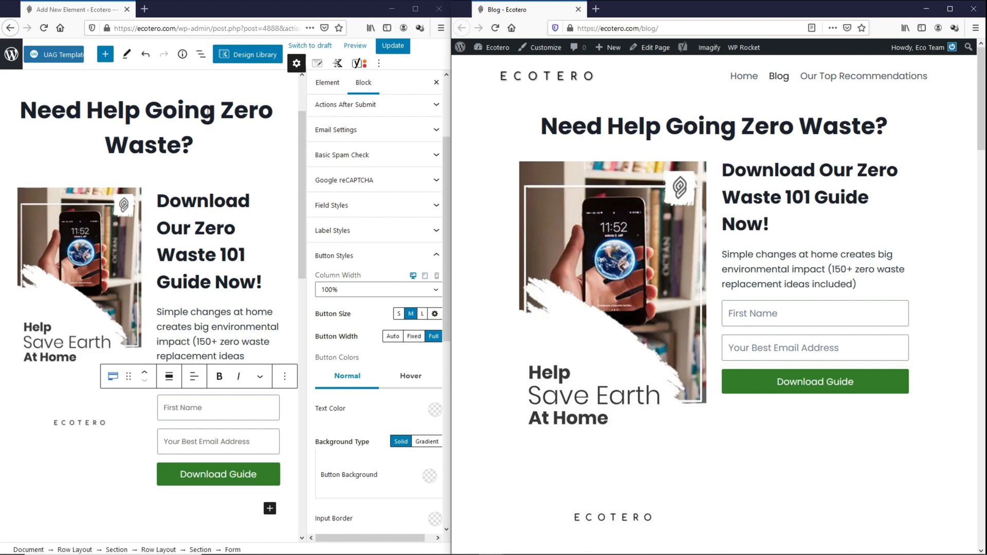
- Set the font size of the H2 heading to 45 px and of the H3 heading to 35 px
{"action": "left_click", "coordinate": [200, 110]}
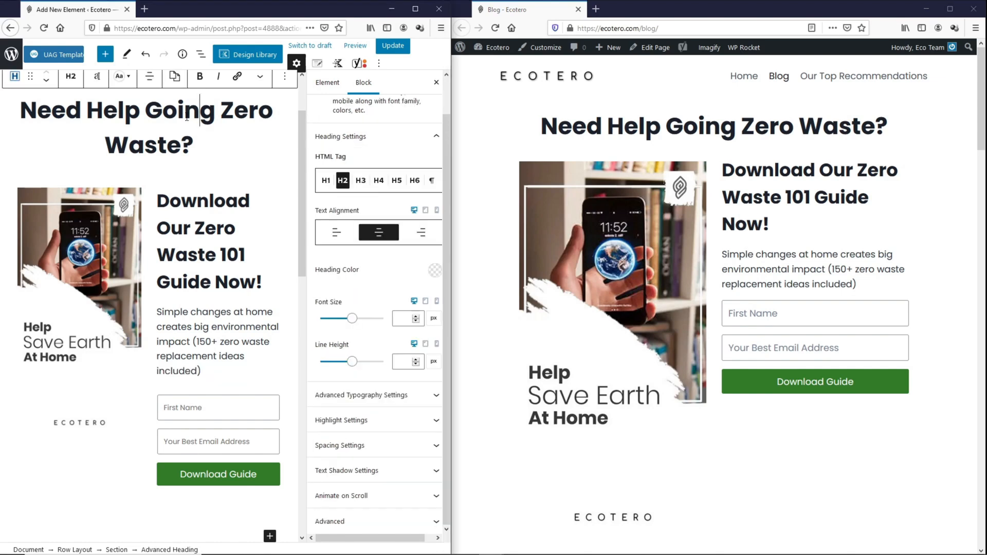
{"action": "left_click", "coordinate": [397, 318]}
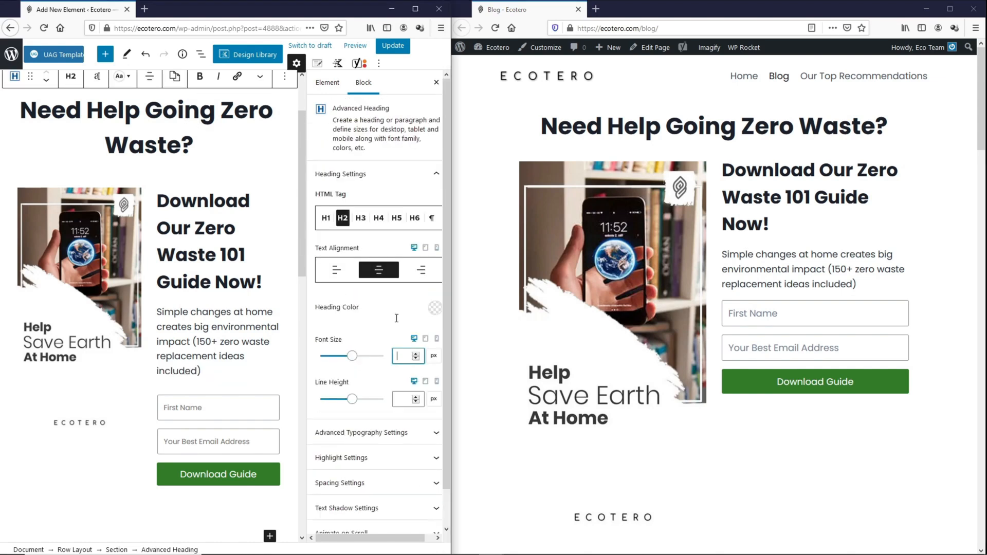
{"action": "type", "text": "45"}
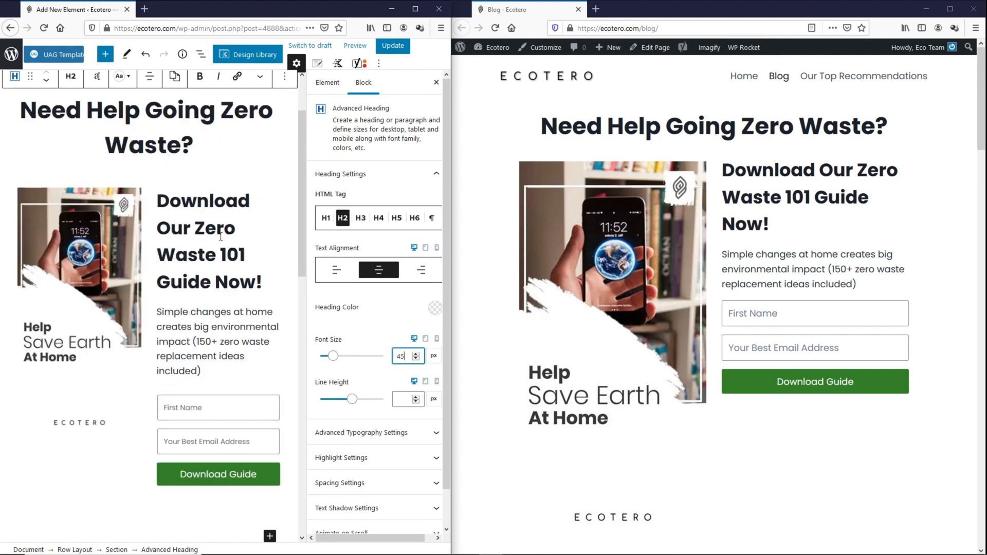
{"action": "left_click", "coordinate": [220, 236]}
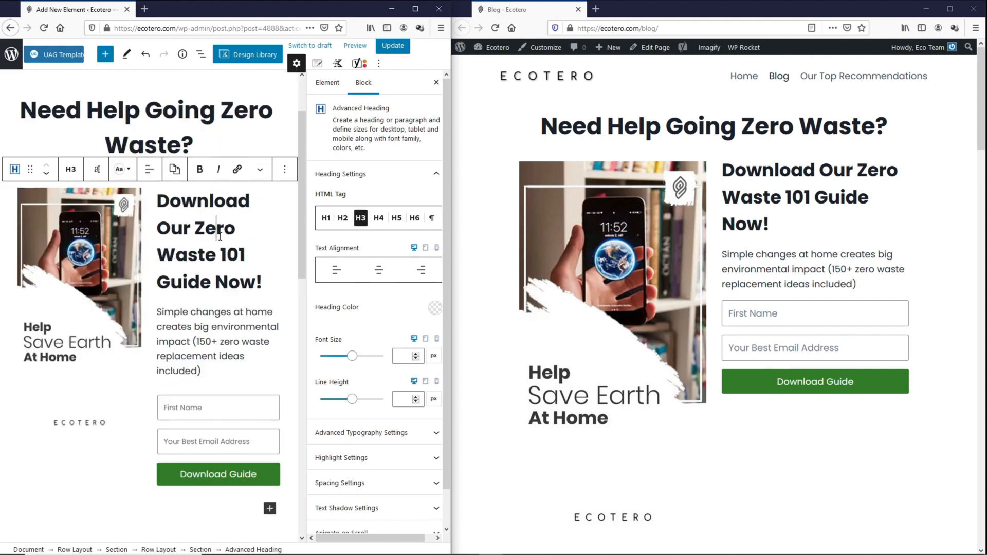
{"action": "left_click", "coordinate": [403, 358]}
{"action": "type", "text": "35"}
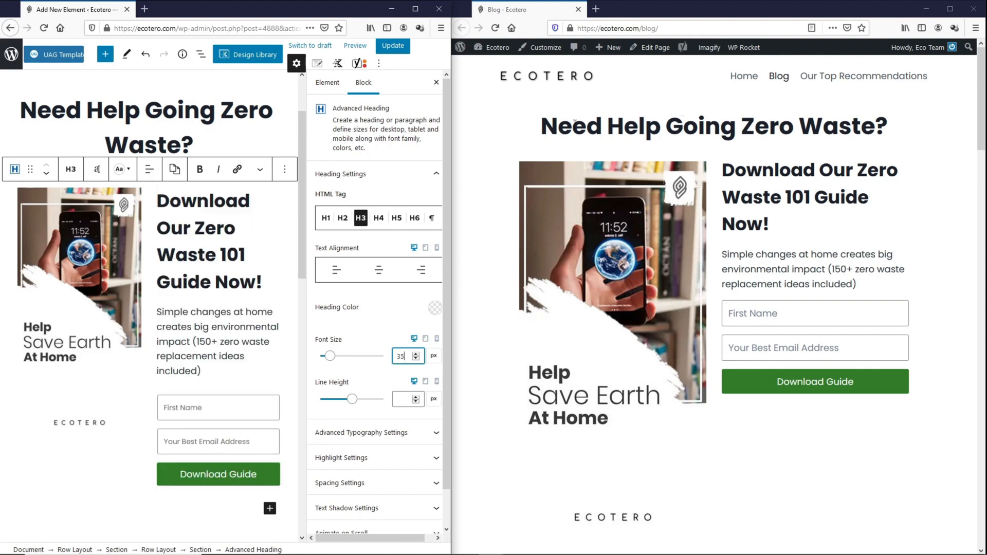
{"action": "left_click_drag", "start_coordinate": [574, 123], "coordinate": [854, 128]}
{"action": "left_click", "coordinate": [831, 128]}
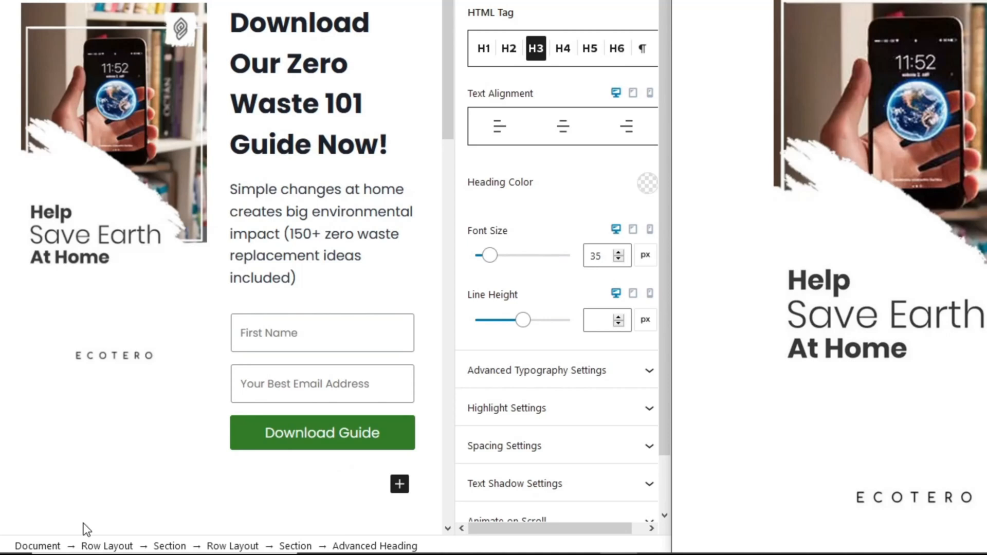
- Set the outer row layout's top and bottom padding to 150 px
{"action": "left_click", "coordinate": [112, 544]}
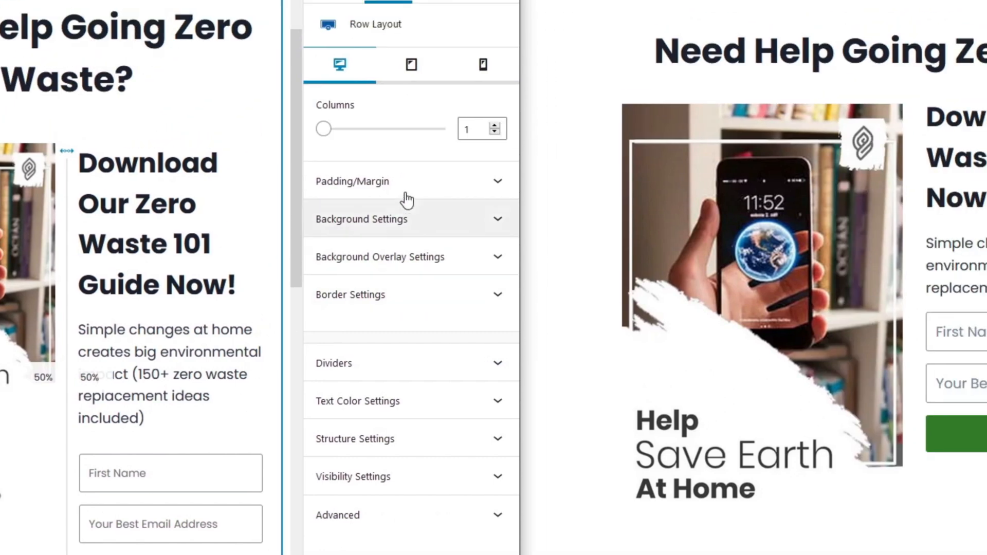
{"action": "left_click", "coordinate": [566, 49]}
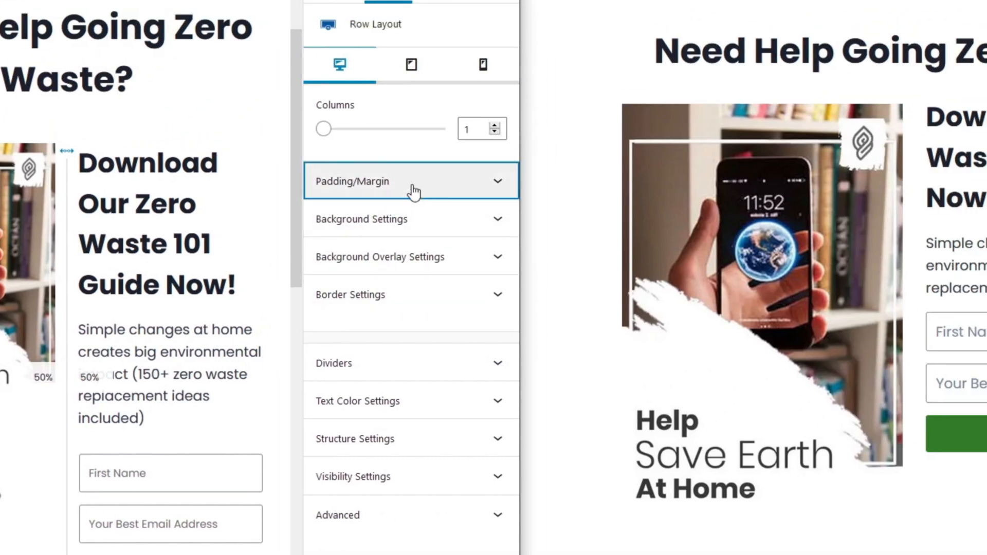
{"action": "left_click_drag", "start_coordinate": [355, 239], "coordinate": [307, 238]}
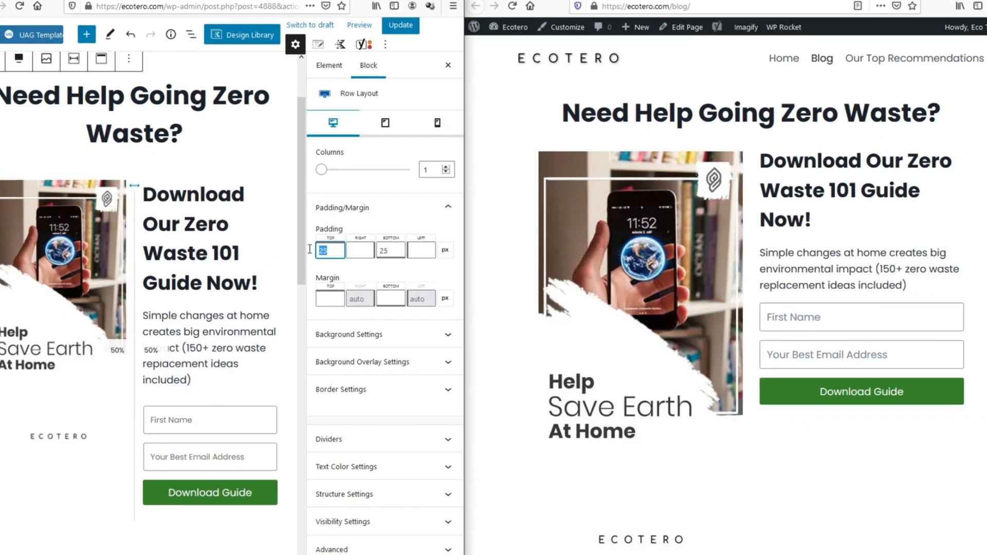
{"action": "type", "text": "150"}
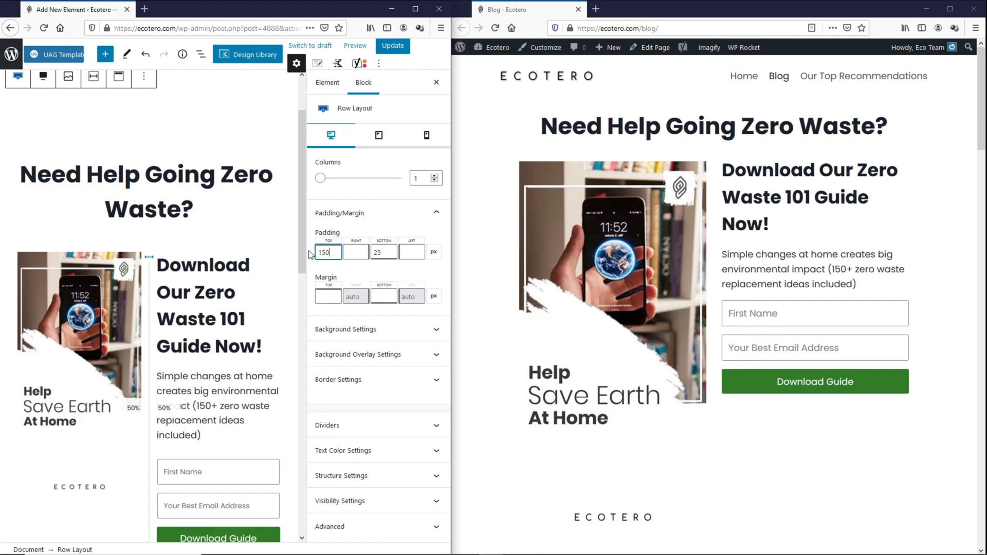
{"action": "key", "text": "Tab"}
{"action": "key", "text": "Tab"}
{"action": "type", "text": "150"}
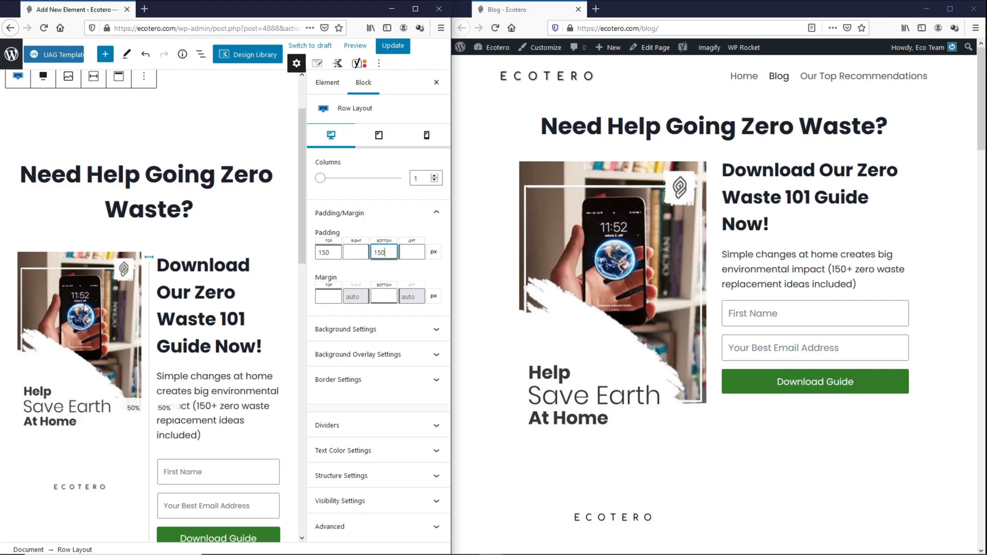
- Try the image at 75% of its dimensions, update the element and check the result on the reloaded blog page
{"action": "left_click", "coordinate": [84, 308]}
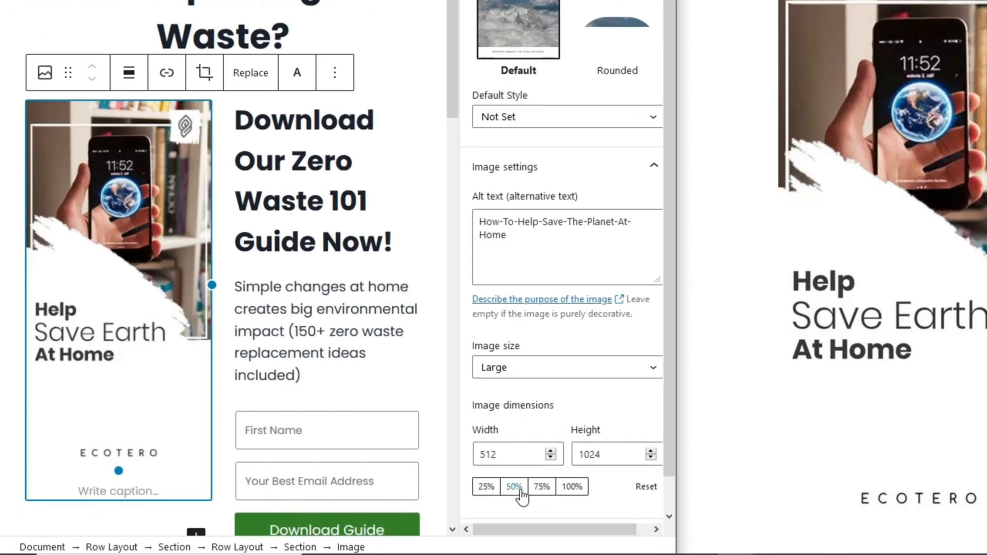
{"action": "left_click", "coordinate": [542, 489]}
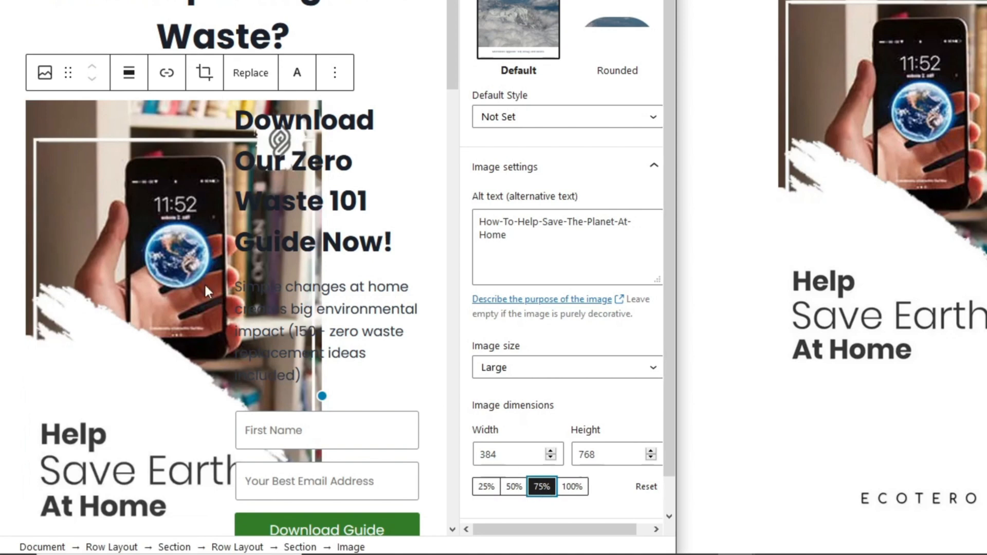
{"action": "mouse_move", "coordinate": [264, 272]}
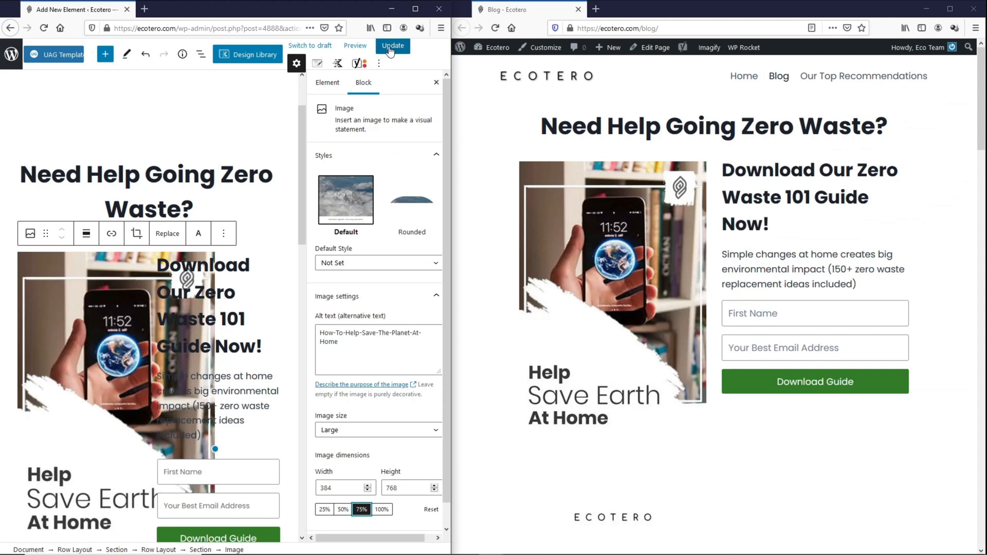
{"action": "left_click", "coordinate": [390, 46]}
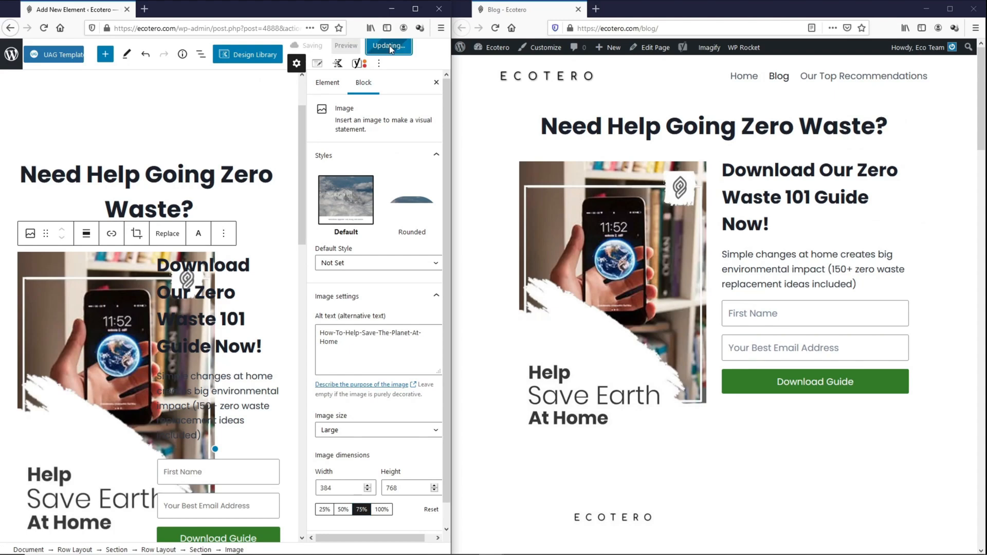
{"action": "left_click", "coordinate": [494, 29]}
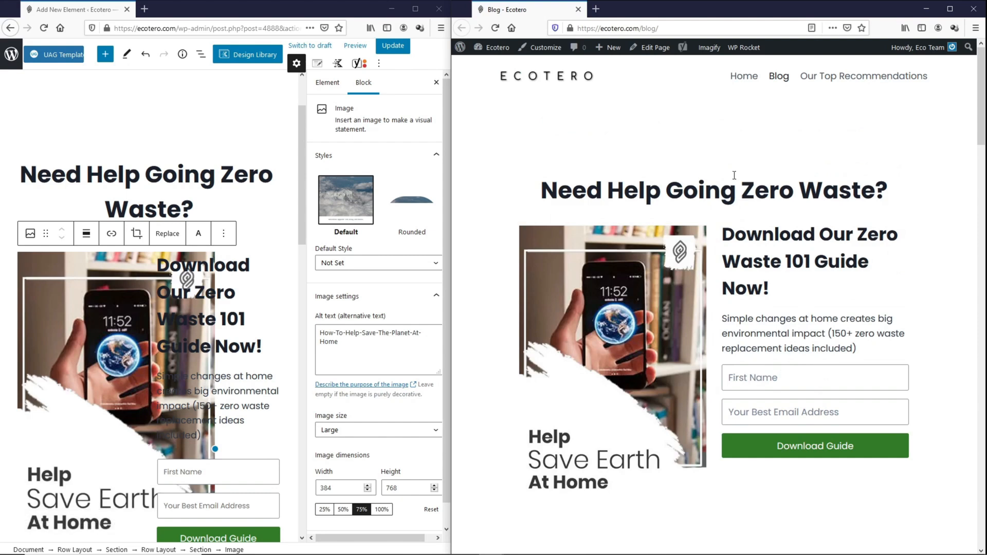
{"action": "scroll", "coordinate": [713, 104], "scroll_direction": "down", "scroll_amount": 3}
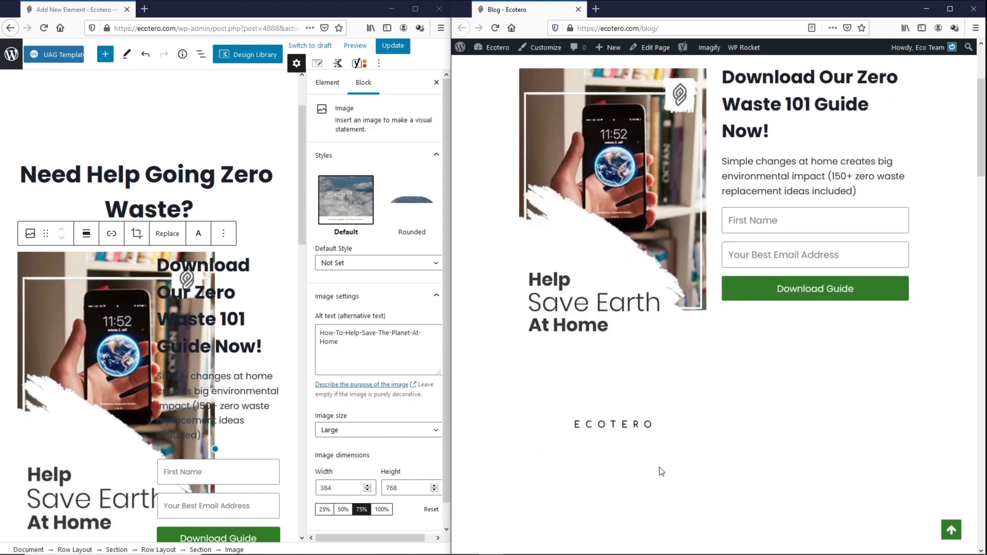
{"action": "scroll", "coordinate": [661, 470], "scroll_direction": "down", "scroll_amount": 2}
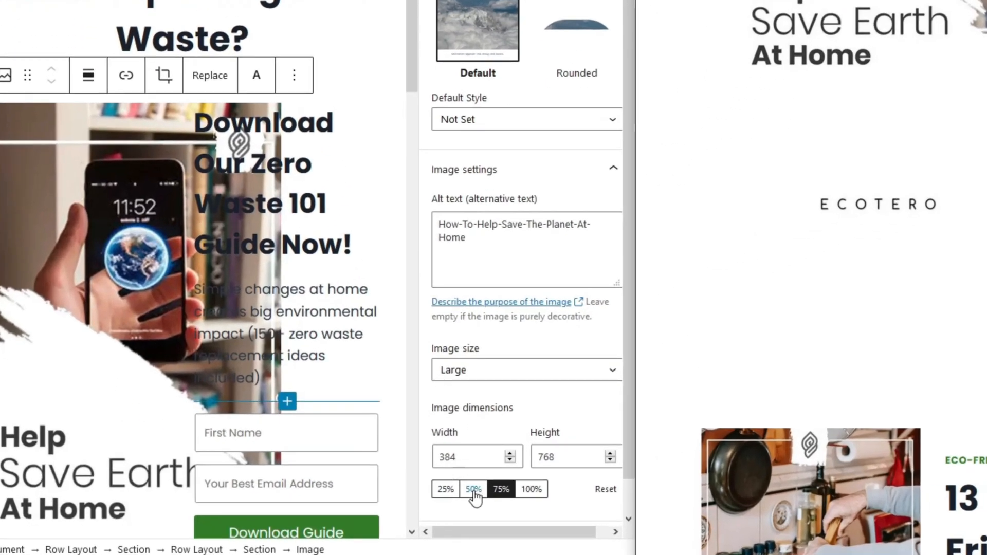
- Set the image dimensions to 50%, then update the element and reload the blog page
{"action": "left_click", "coordinate": [473, 490]}
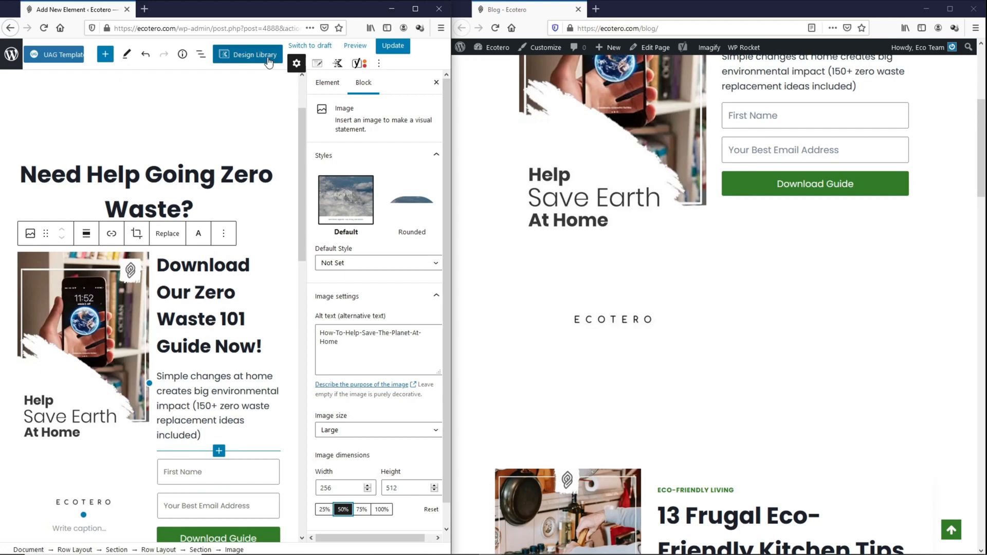
{"action": "left_click", "coordinate": [392, 48]}
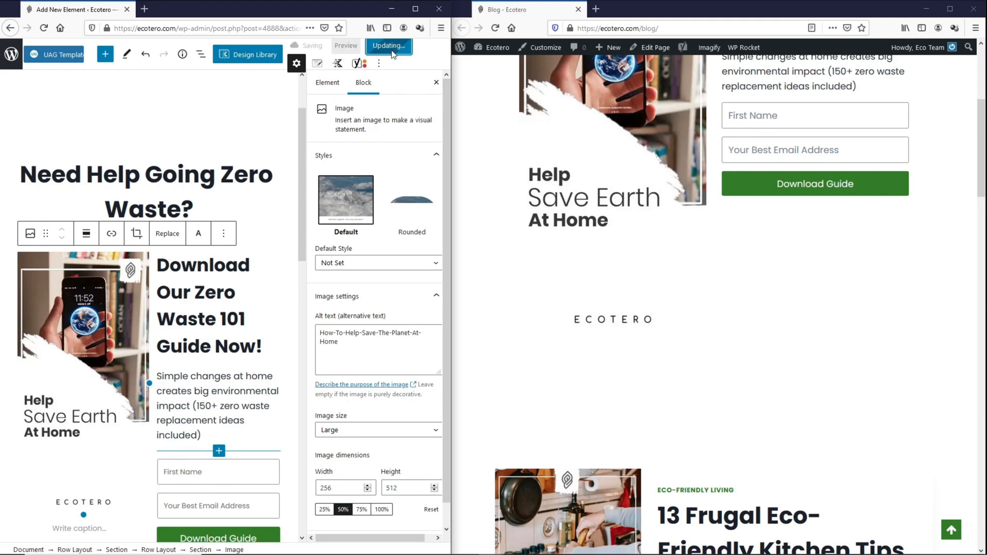
{"action": "scroll", "coordinate": [623, 224], "scroll_direction": "up", "scroll_amount": 4}
{"action": "left_click", "coordinate": [496, 28]}
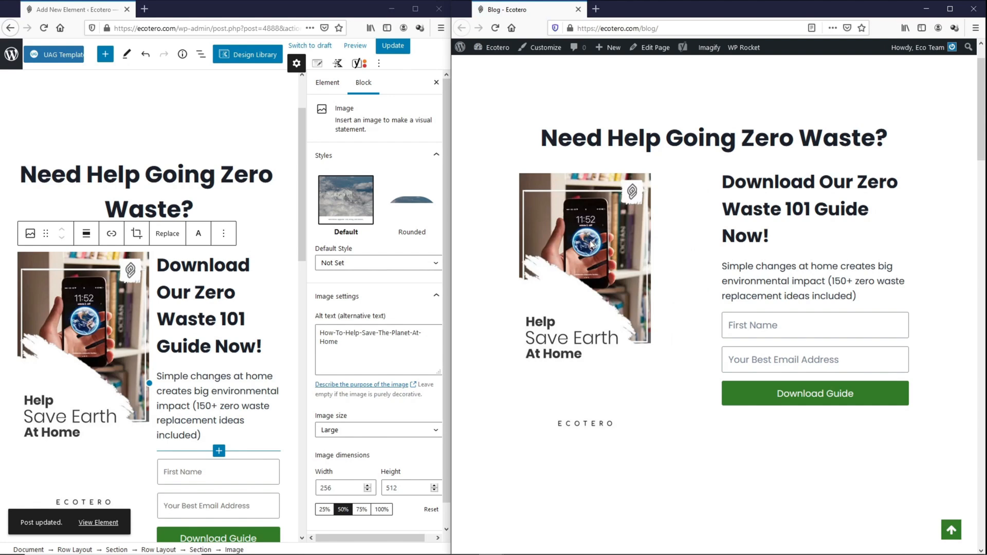
- Center the image in its column, then update the element and reload the blog page
{"action": "left_click", "coordinate": [91, 331]}
{"action": "left_click", "coordinate": [86, 233]}
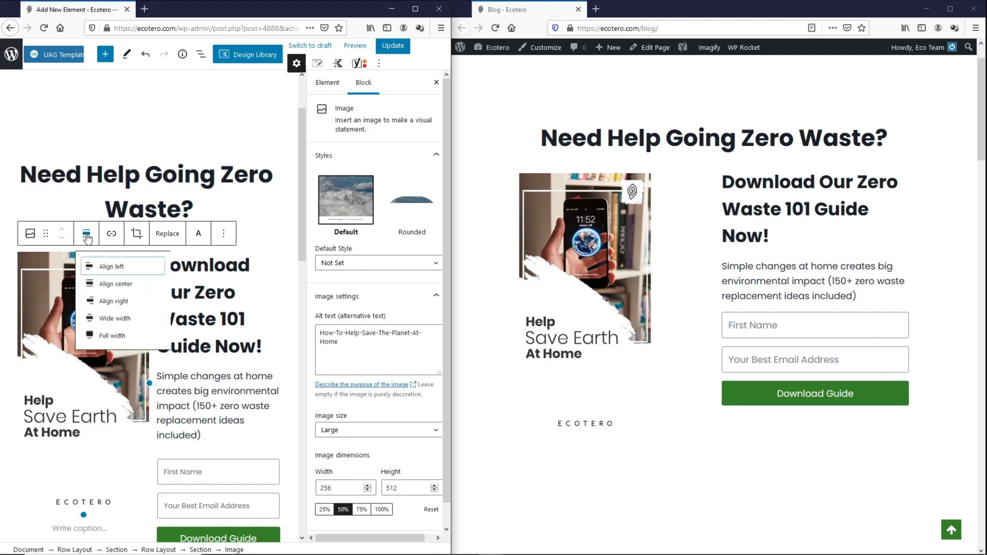
{"action": "left_click", "coordinate": [98, 289]}
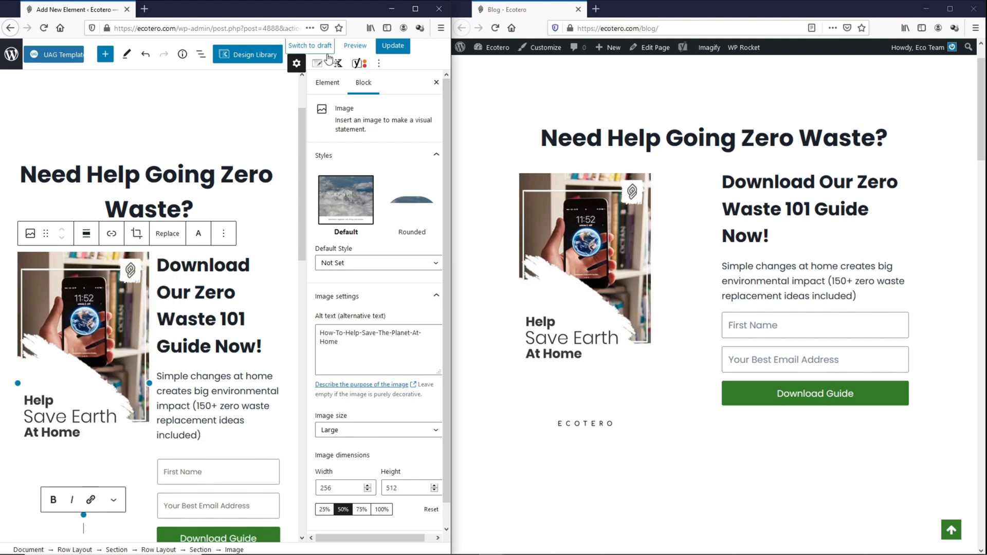
{"action": "left_click", "coordinate": [393, 46]}
{"action": "left_click", "coordinate": [496, 28]}
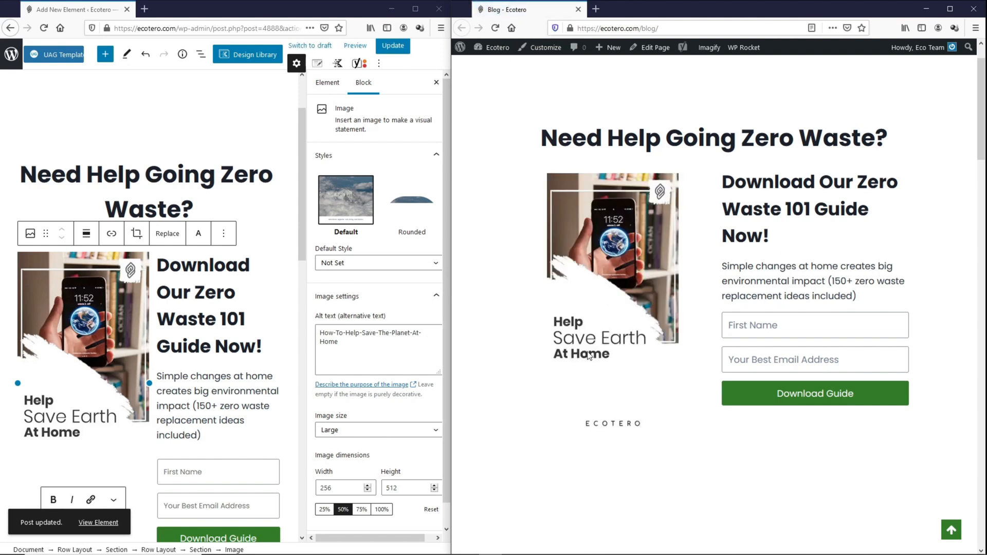
- Give the outer row layout a bottom divider with the layered mountain shape
{"action": "left_click", "coordinate": [304, 216]}
{"action": "left_click_drag", "start_coordinate": [305, 216], "coordinate": [298, 261]}
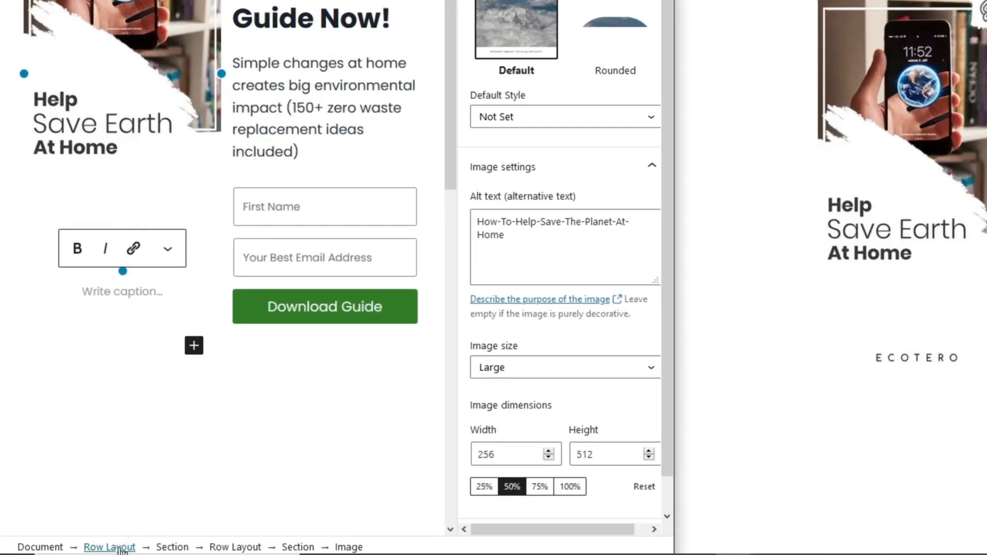
{"action": "left_click", "coordinate": [109, 547]}
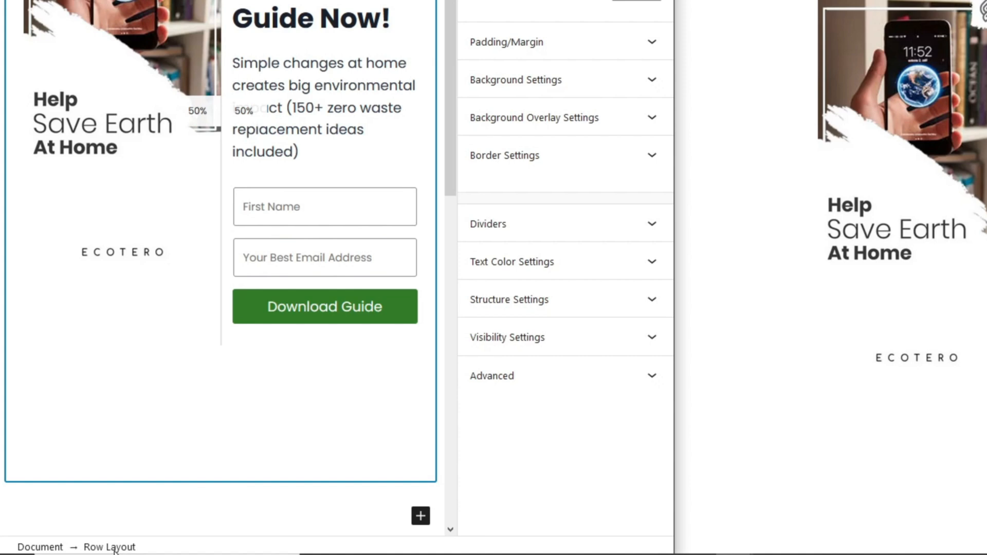
{"action": "left_click", "coordinate": [523, 228]}
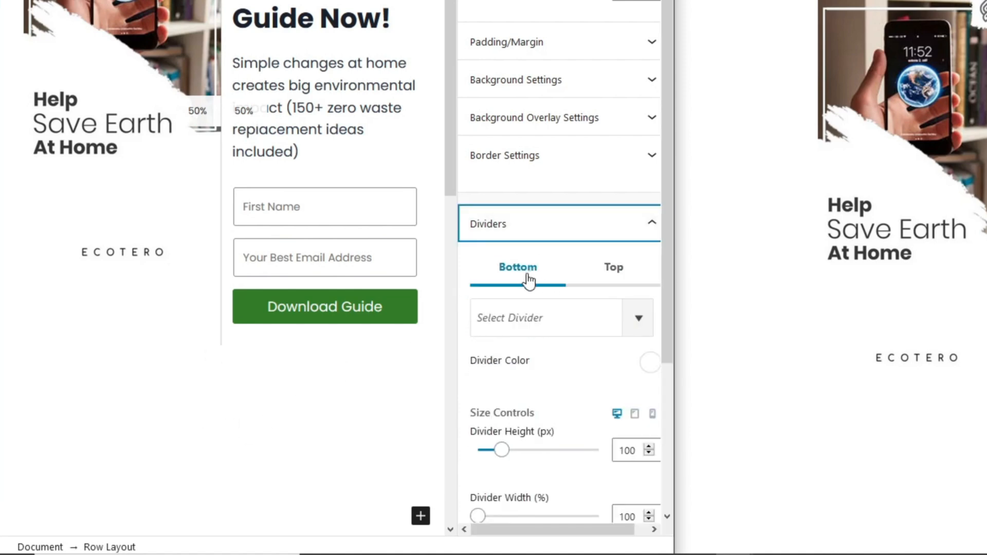
{"action": "left_click", "coordinate": [616, 281]}
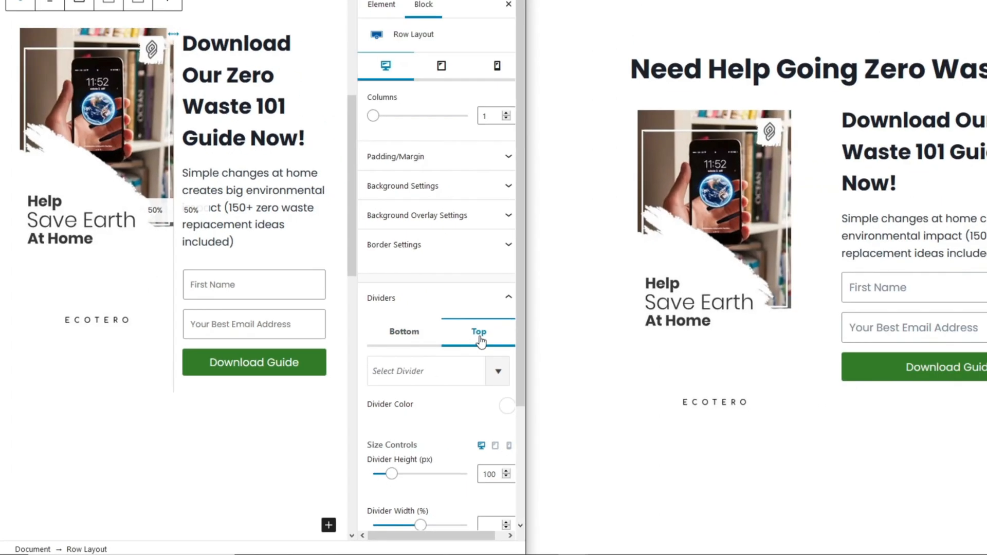
{"action": "scroll", "coordinate": [202, 315], "scroll_direction": "up", "scroll_amount": 4}
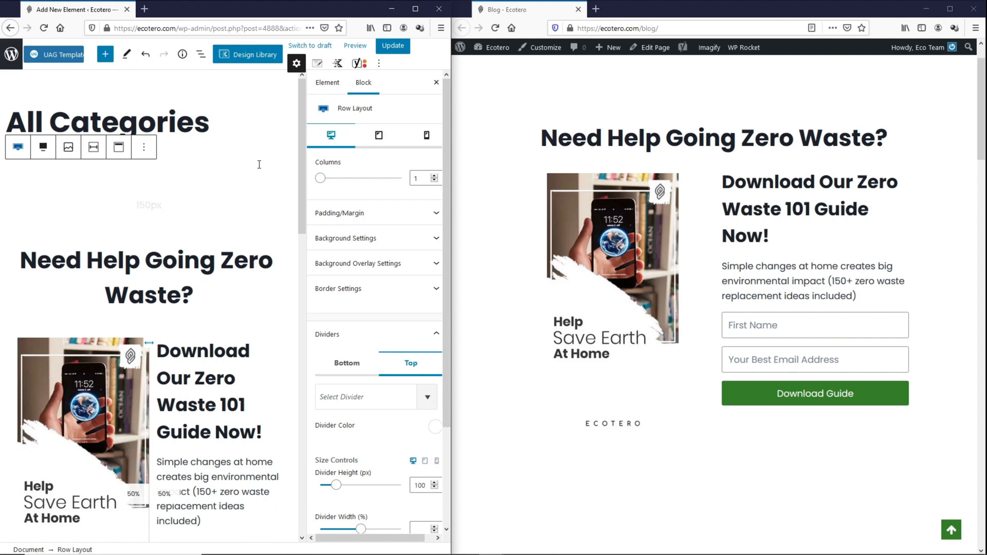
{"action": "left_click", "coordinate": [357, 367]}
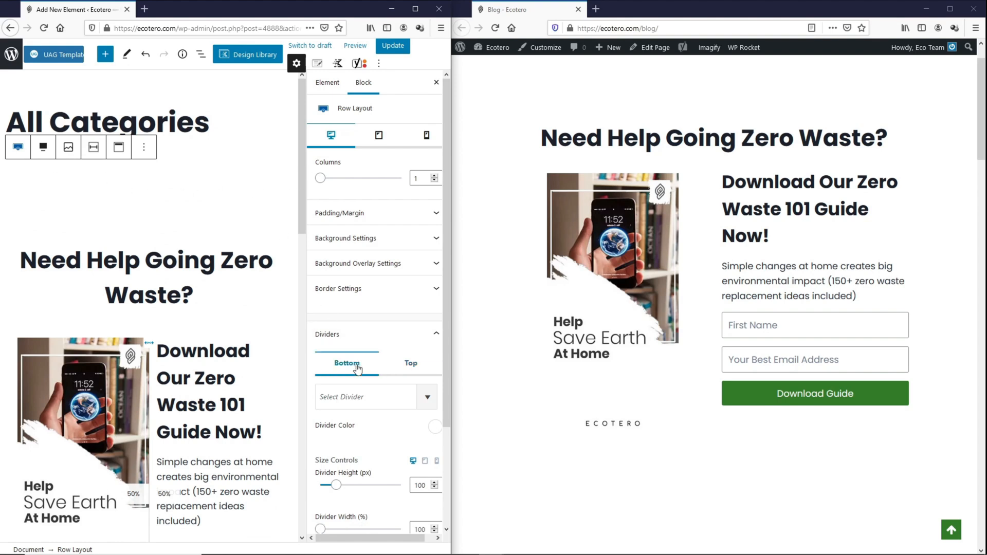
{"action": "scroll", "coordinate": [124, 357], "scroll_direction": "down", "scroll_amount": 4}
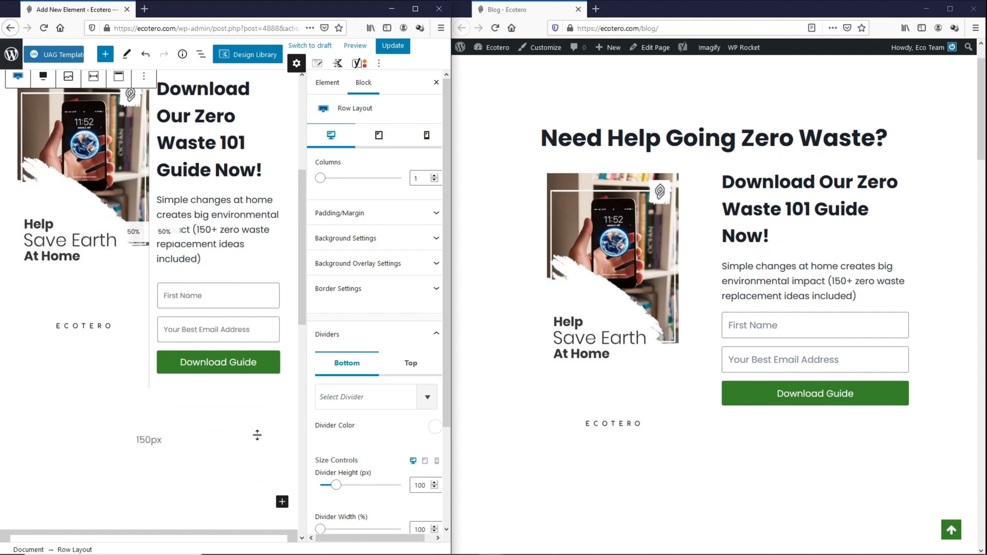
{"action": "left_click", "coordinate": [393, 402]}
{"action": "scroll", "coordinate": [376, 448], "scroll_direction": "down", "scroll_amount": 1}
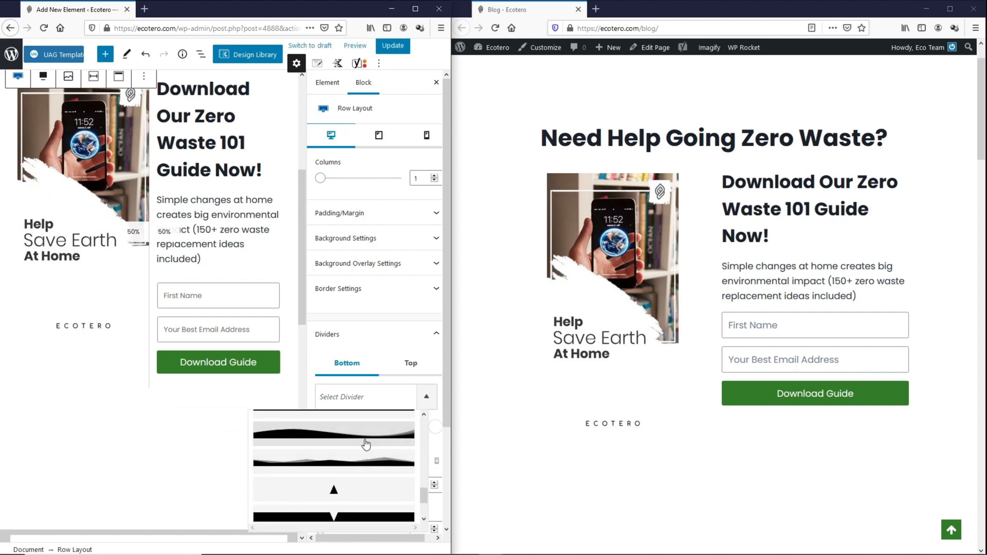
{"action": "left_click", "coordinate": [359, 457]}
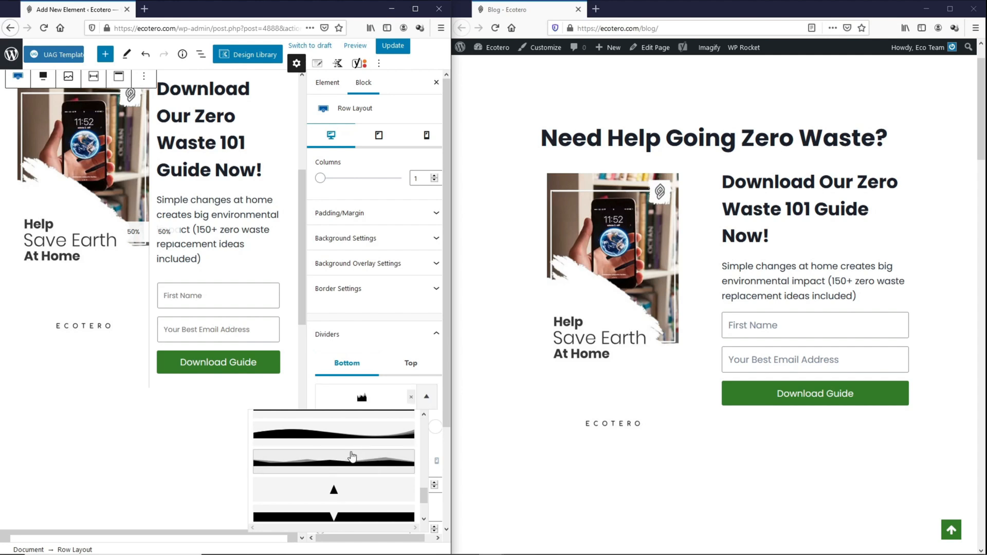
{"action": "left_click", "coordinate": [312, 396]}
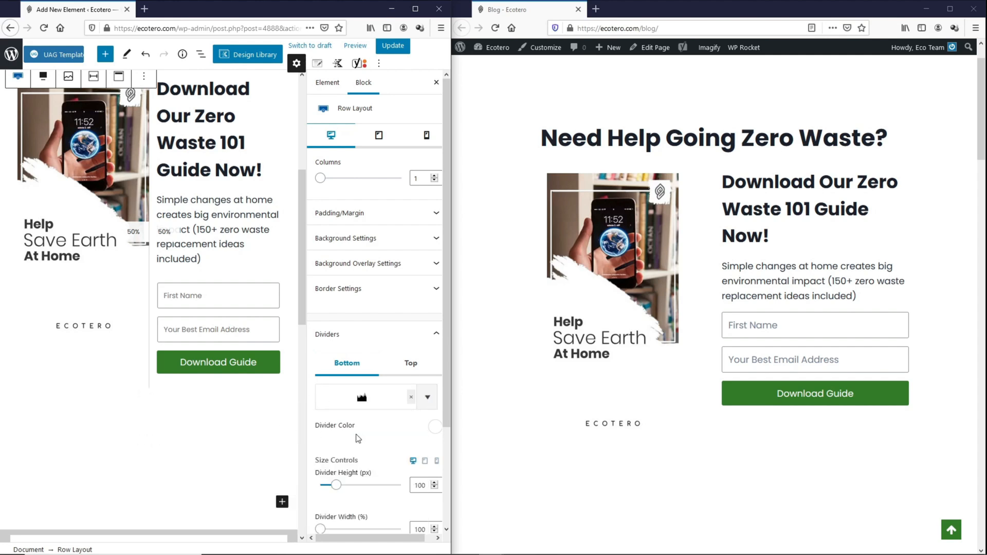
- Set the bottom divider's color to the dark palette color 1A202C, then update the element and check the divider on the reloaded blog page
{"action": "left_click", "coordinate": [434, 428]}
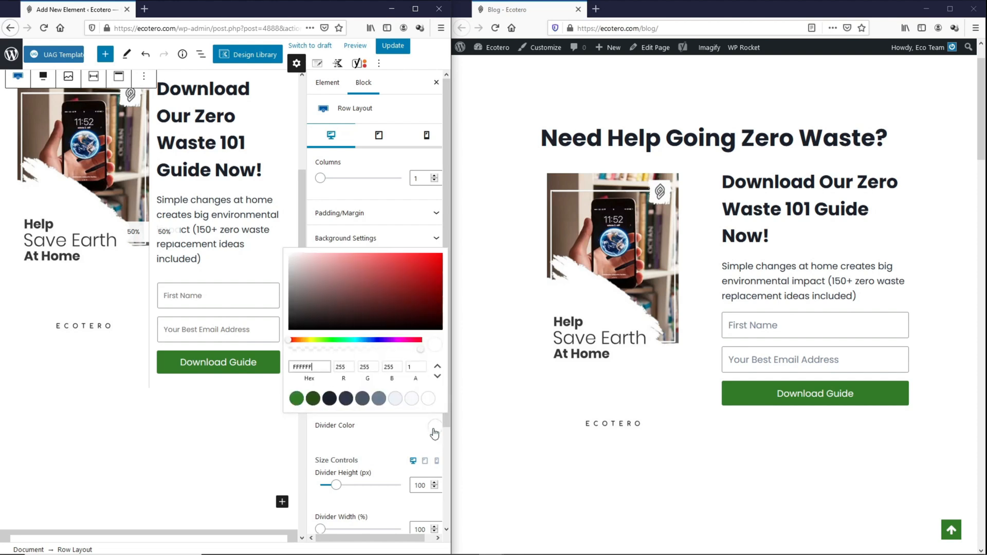
{"action": "left_click", "coordinate": [346, 398]}
{"action": "left_click", "coordinate": [329, 399]}
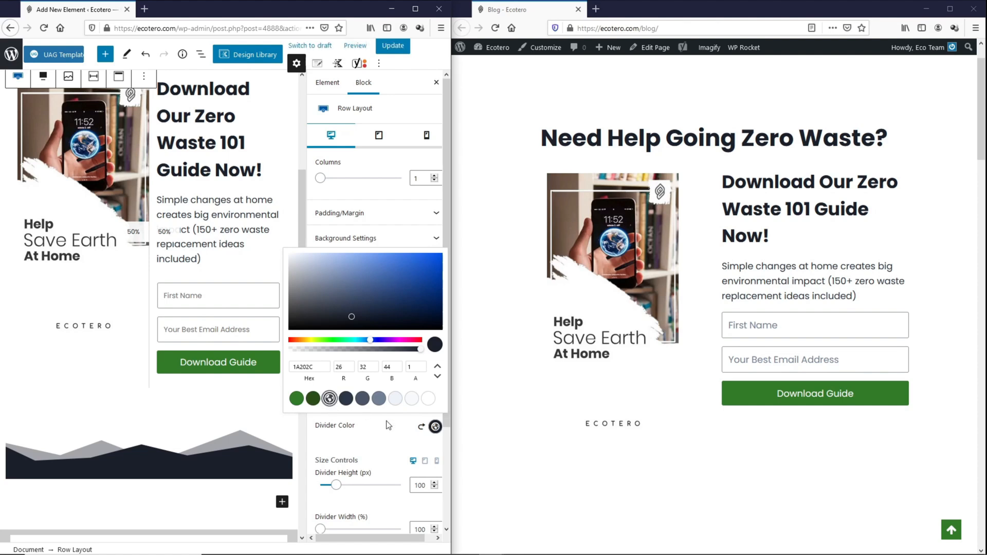
{"action": "left_click", "coordinate": [373, 432]}
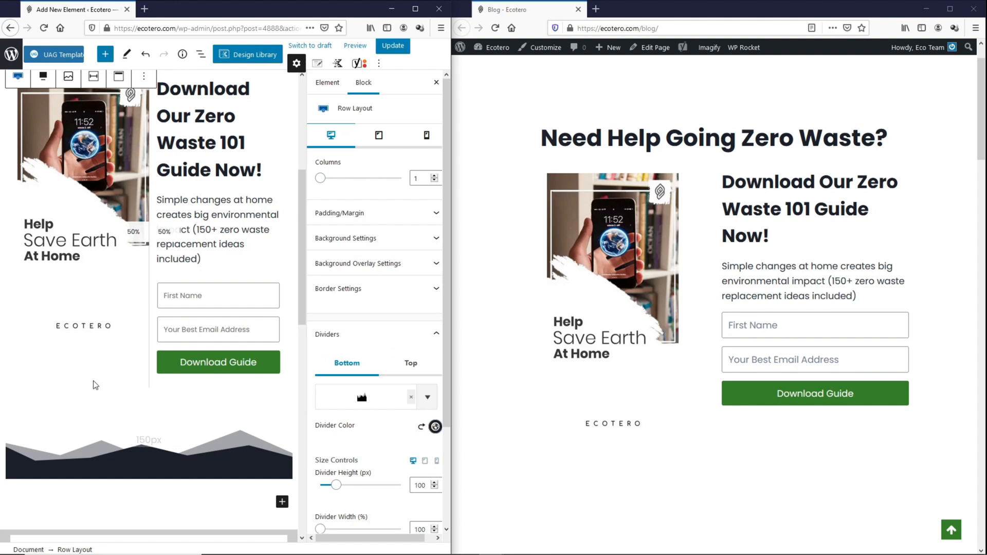
{"action": "left_click", "coordinate": [392, 45]}
{"action": "left_click", "coordinate": [495, 28]}
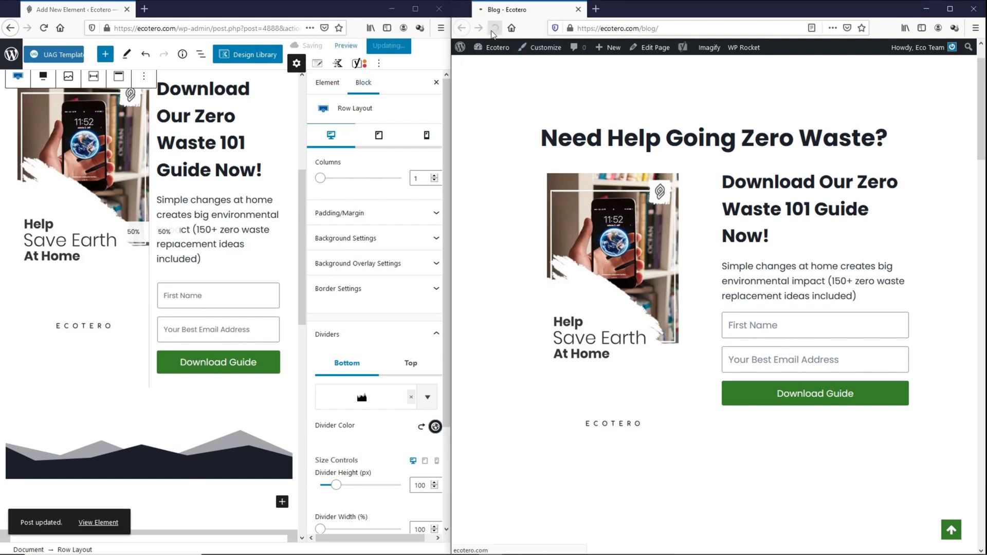
{"action": "scroll", "coordinate": [759, 340], "scroll_direction": "down", "scroll_amount": 3}
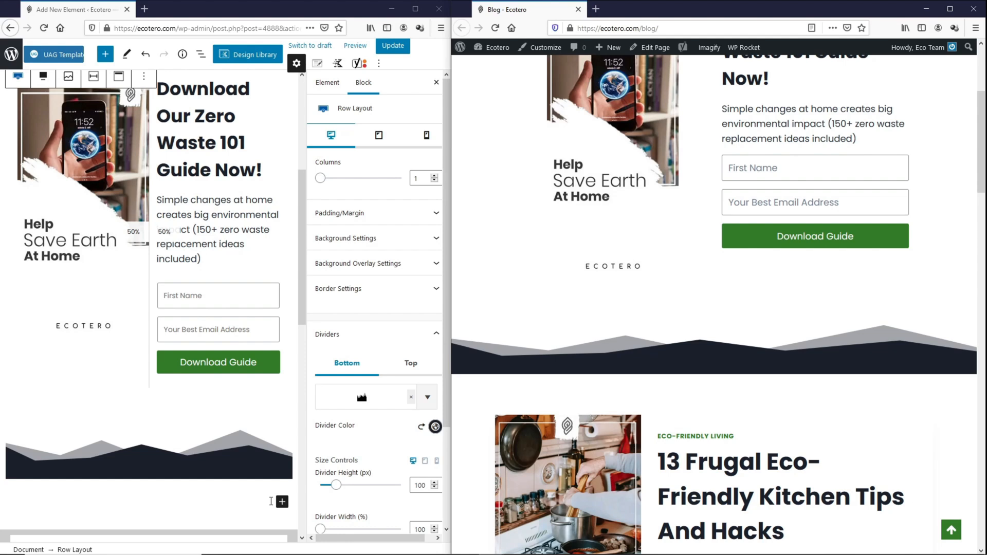
- Add a single-column row layout below the opt-in row with the mountain divider
{"action": "left_click", "coordinate": [269, 502]}
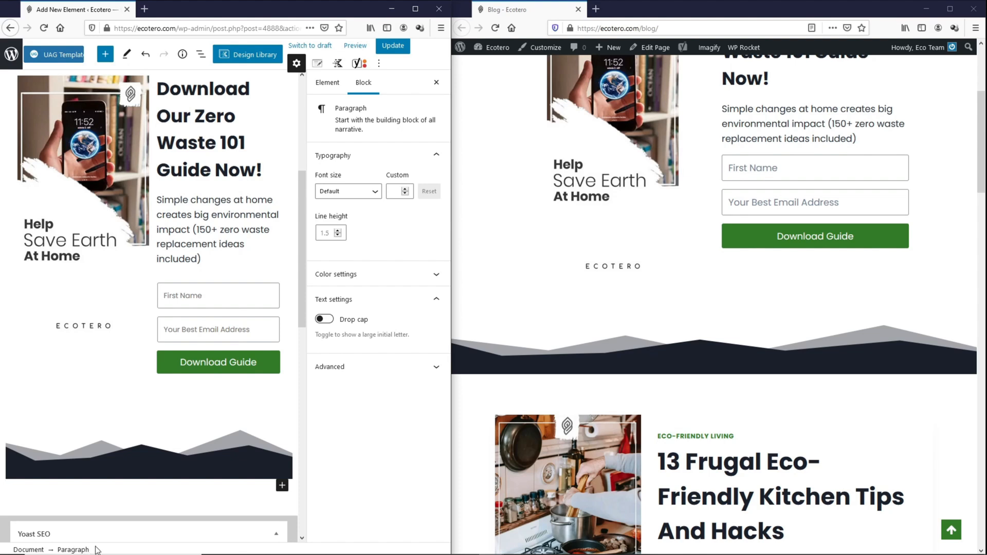
{"action": "left_click", "coordinate": [282, 488]}
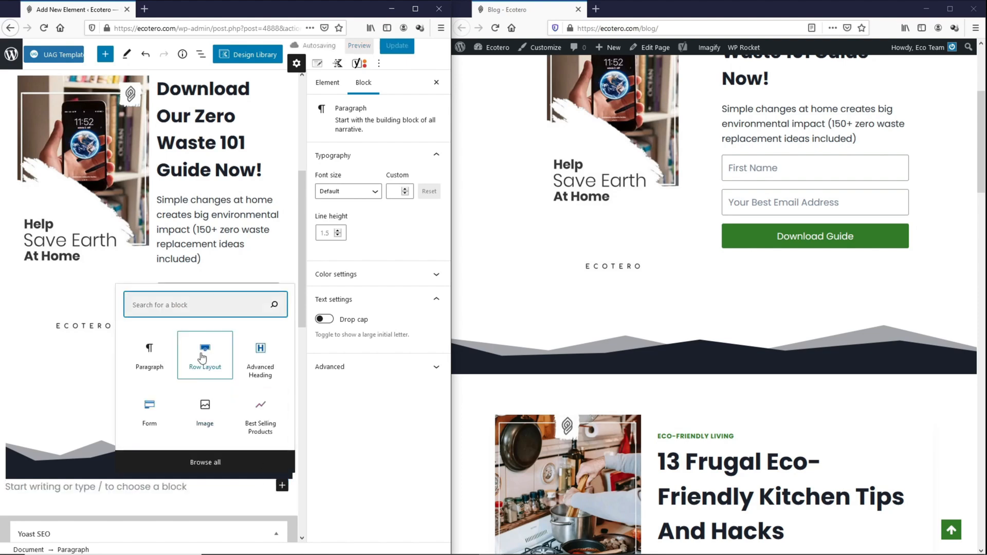
{"action": "left_click", "coordinate": [203, 358]}
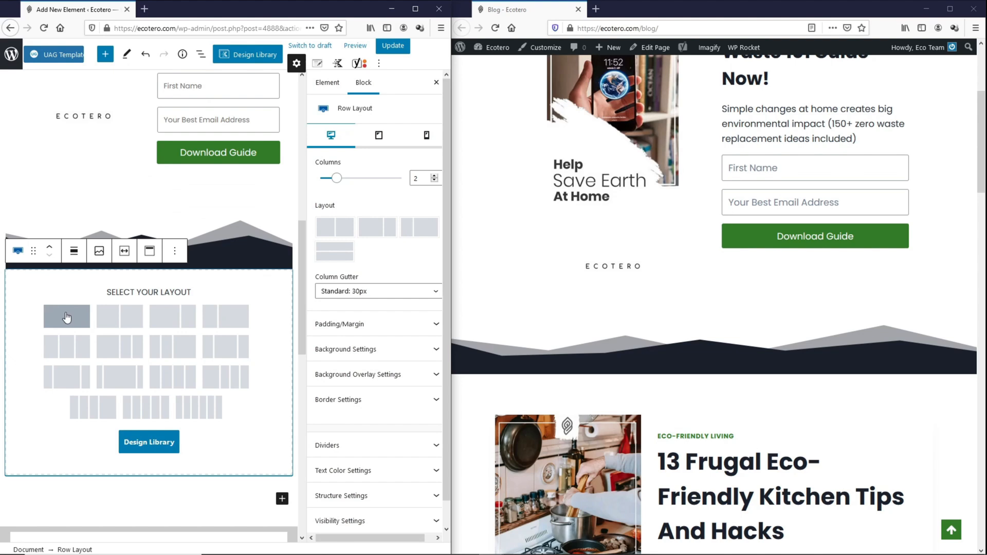
{"action": "left_click", "coordinate": [67, 317]}
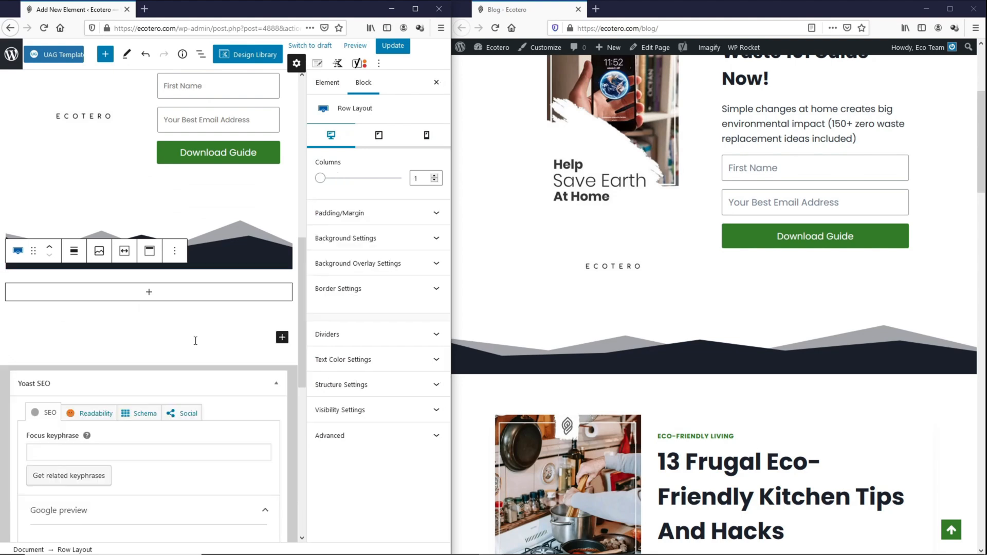
- Make the new row inherit its content max width from the theme and align it to full width
{"action": "left_click", "coordinate": [340, 391]}
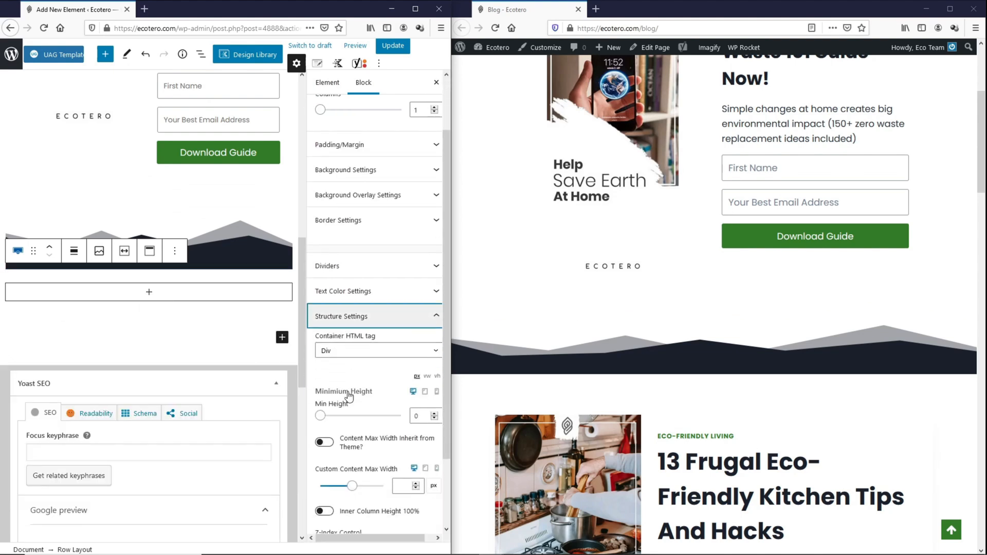
{"action": "left_click", "coordinate": [324, 443]}
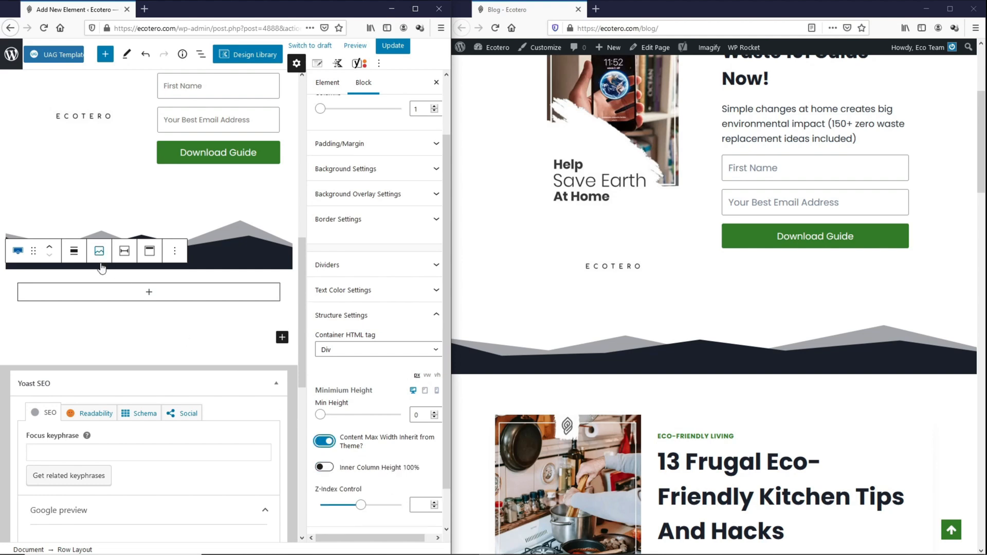
{"action": "left_click", "coordinate": [72, 252]}
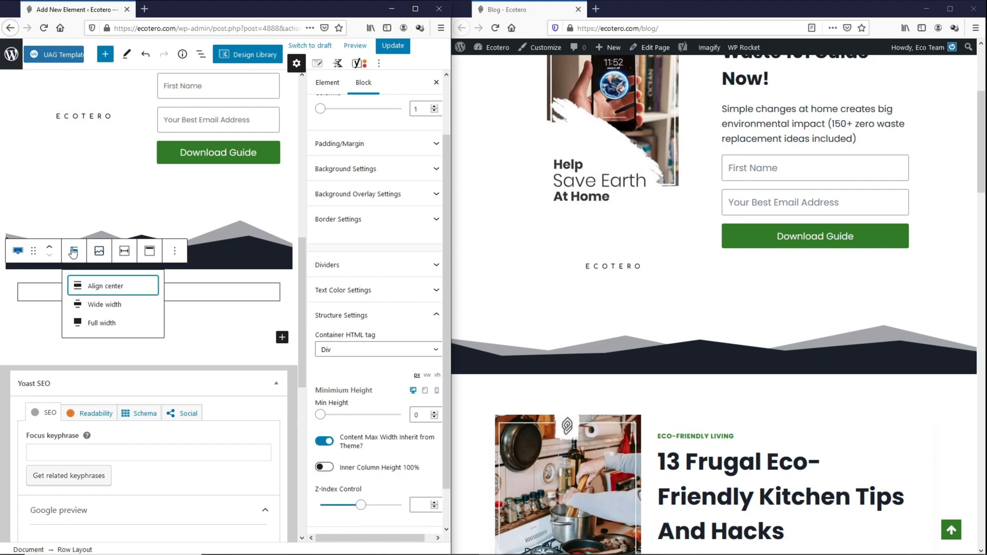
{"action": "left_click", "coordinate": [92, 324]}
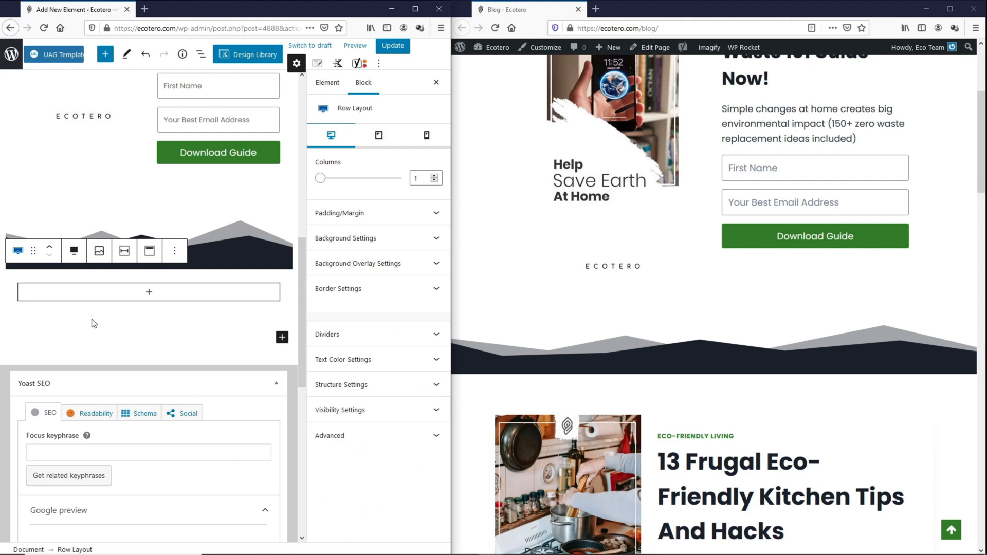
- Set the new row's background color to the dark palette color 1A202C
{"action": "left_click", "coordinate": [372, 238]}
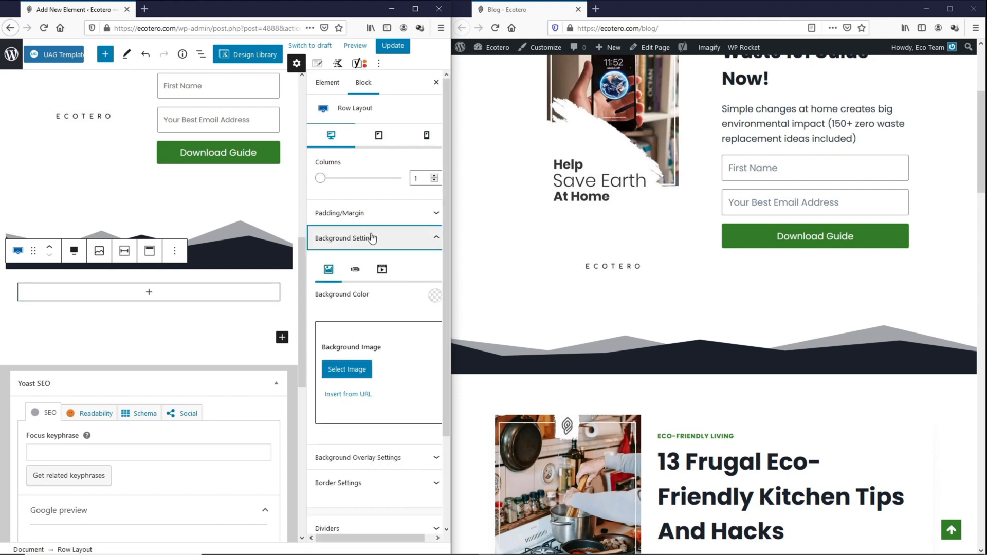
{"action": "left_click", "coordinate": [438, 299]}
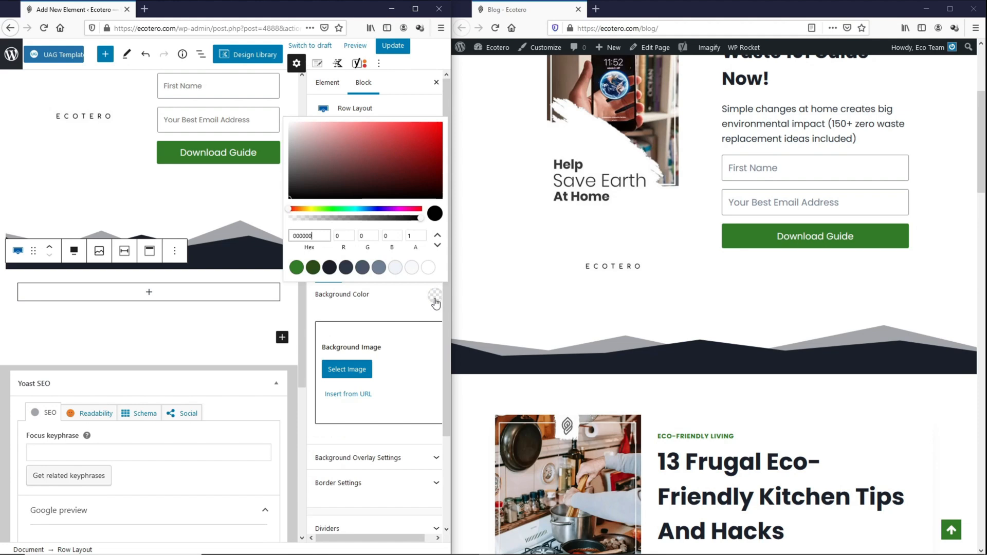
{"action": "left_click", "coordinate": [330, 268]}
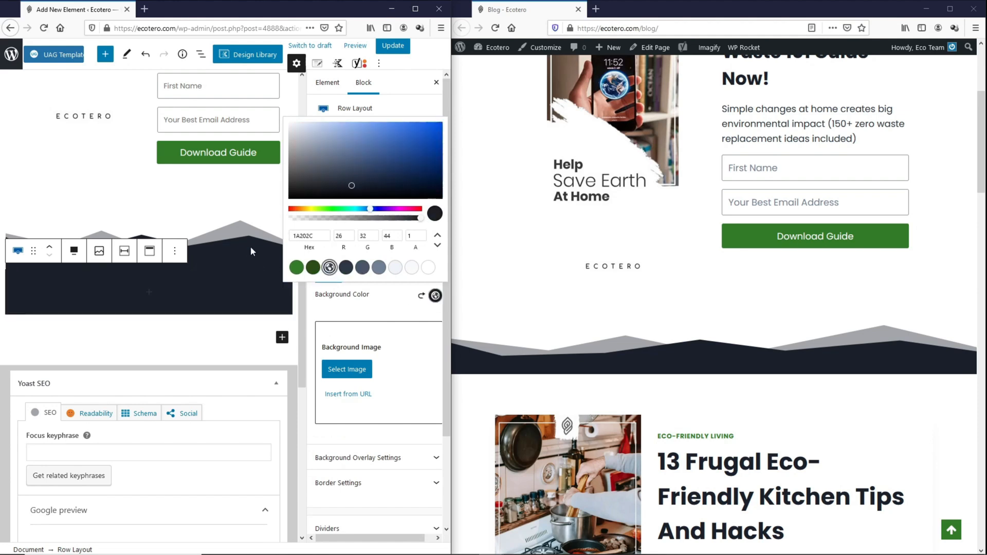
- Insert an Advanced Heading reading "Top Categories" inside the dark row
{"action": "left_click", "coordinate": [149, 294]}
{"action": "left_click", "coordinate": [149, 294]}
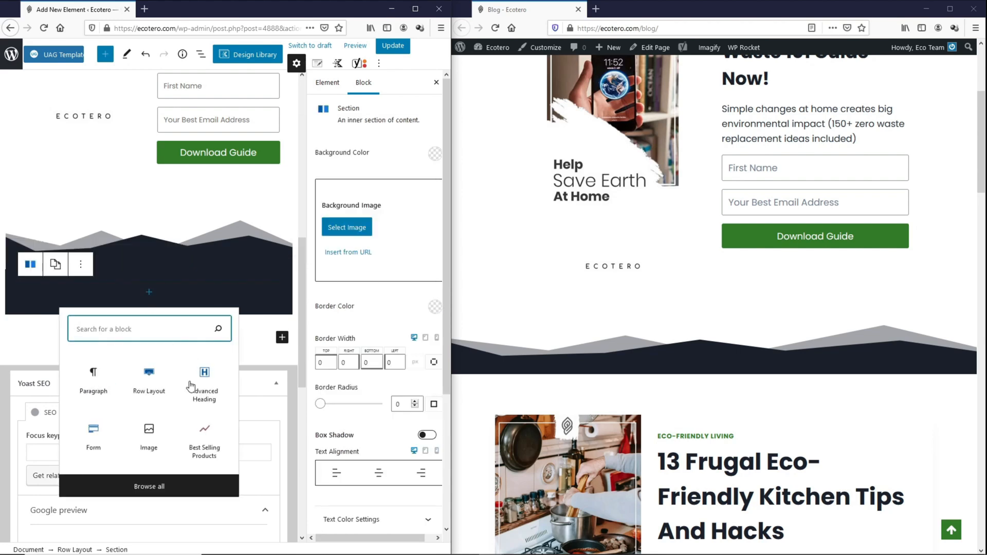
{"action": "left_click", "coordinate": [211, 389]}
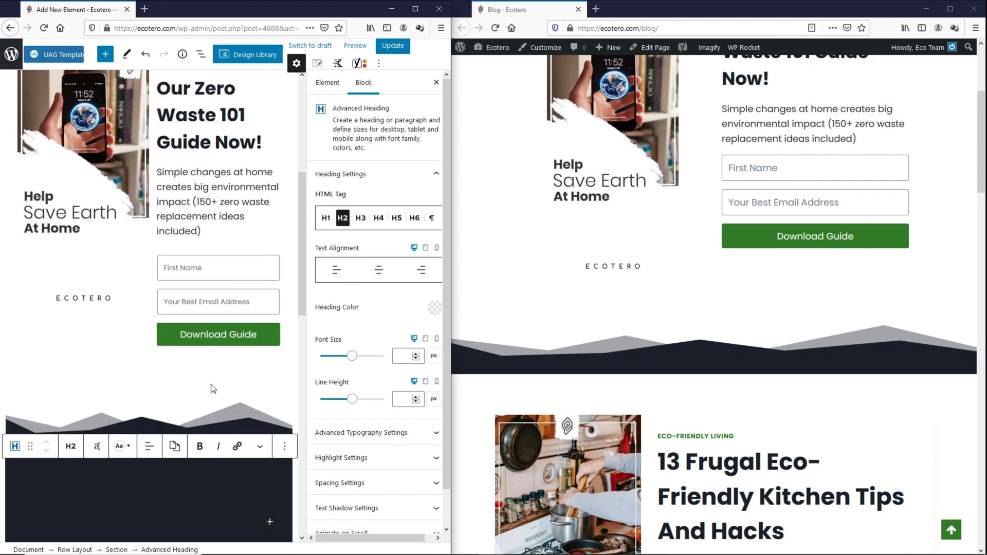
{"action": "scroll", "coordinate": [175, 405], "scroll_direction": "down", "scroll_amount": 2}
{"action": "triple_click", "coordinate": [172, 402]}
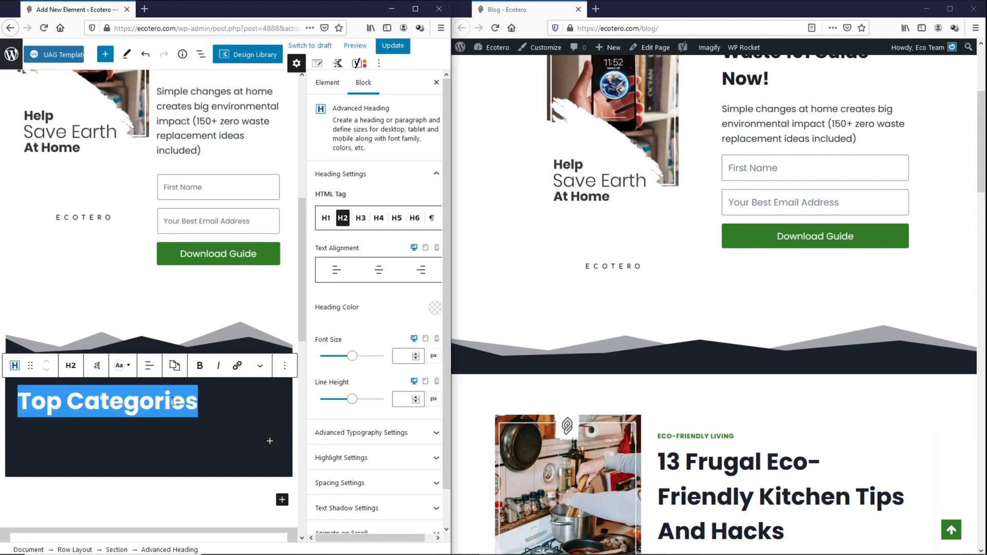
- Color the "Top Categories" heading white (FFFFFF) and center its text
{"action": "left_click", "coordinate": [435, 311]}
{"action": "left_click", "coordinate": [429, 281]}
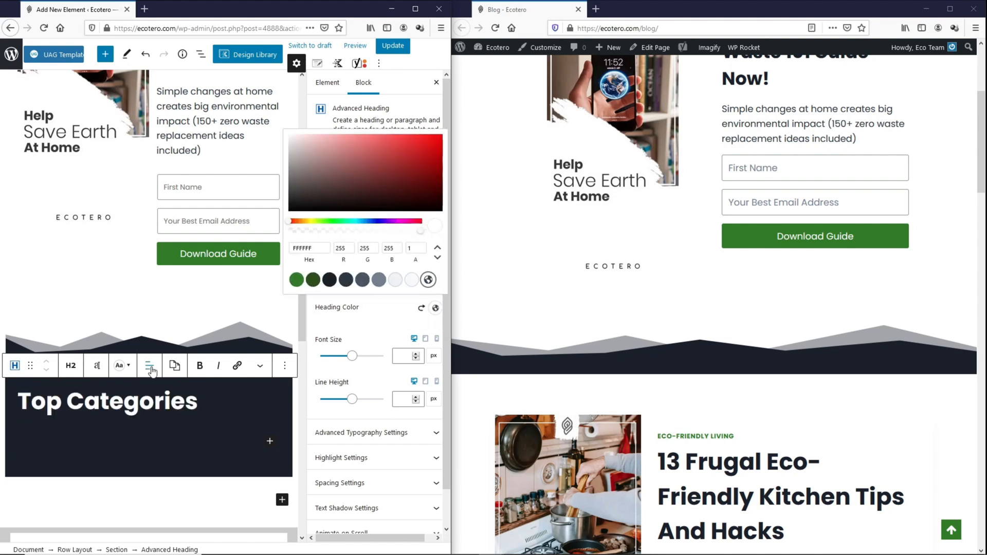
{"action": "left_click", "coordinate": [149, 365]}
{"action": "left_click", "coordinate": [170, 417]}
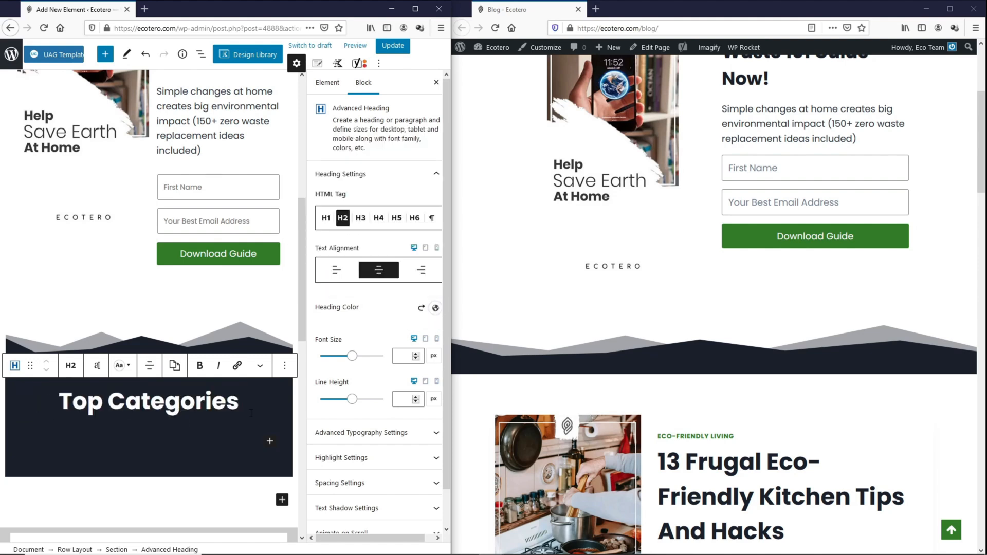
- Add a row layout with three equal columns below the "Top Categories" heading
{"action": "scroll", "coordinate": [251, 413], "scroll_direction": "down", "scroll_amount": 2}
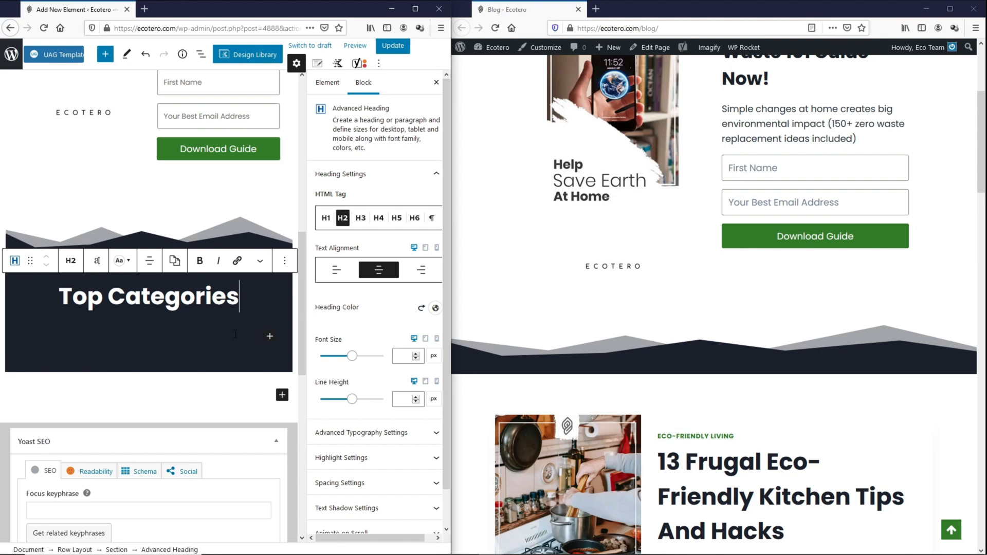
{"action": "left_click", "coordinate": [271, 338]}
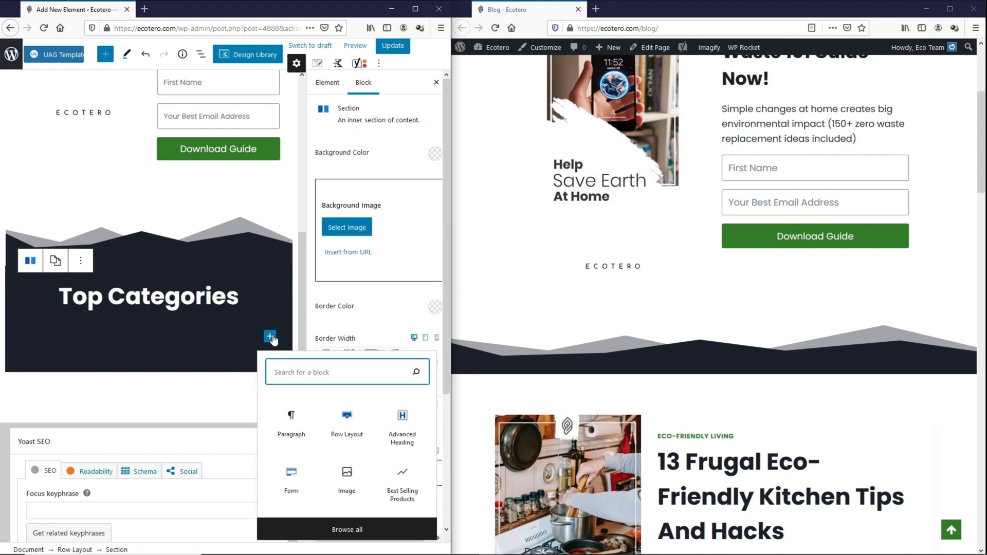
{"action": "left_click", "coordinate": [348, 421]}
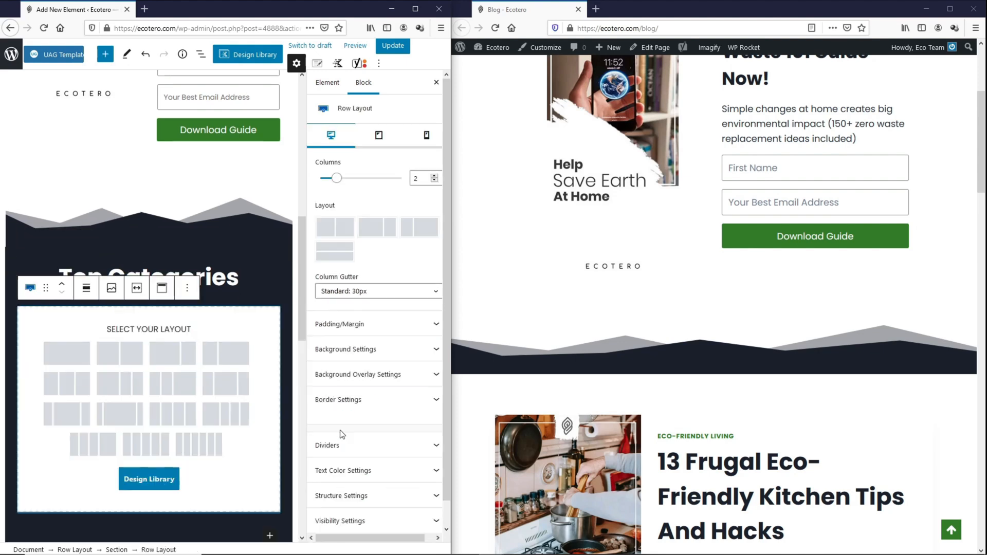
{"action": "left_click", "coordinate": [86, 393]}
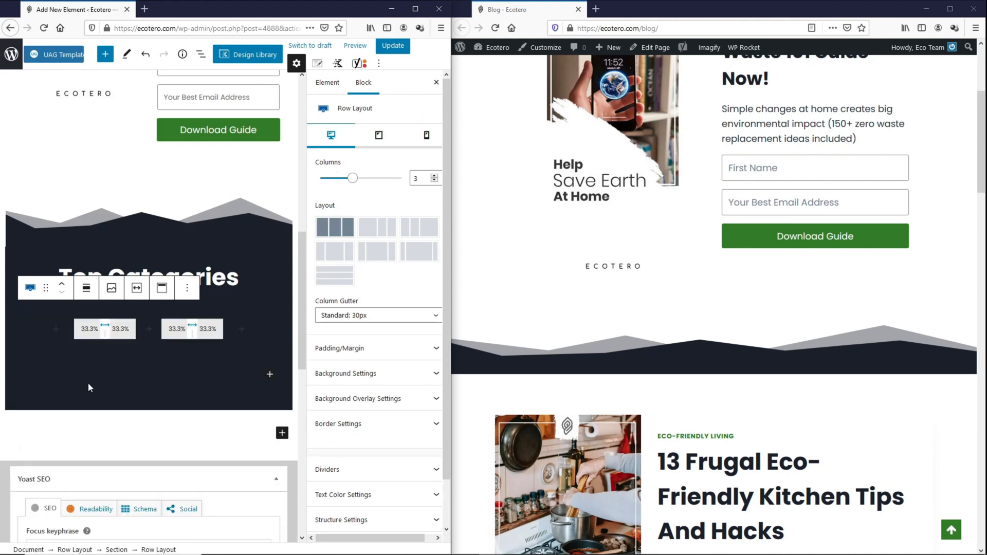
- Insert a Kadence Info Box in the first column and apply the preset with a circular icon overlapping the card's upper edge
{"action": "left_click", "coordinate": [57, 331]}
{"action": "type", "text": "info"}
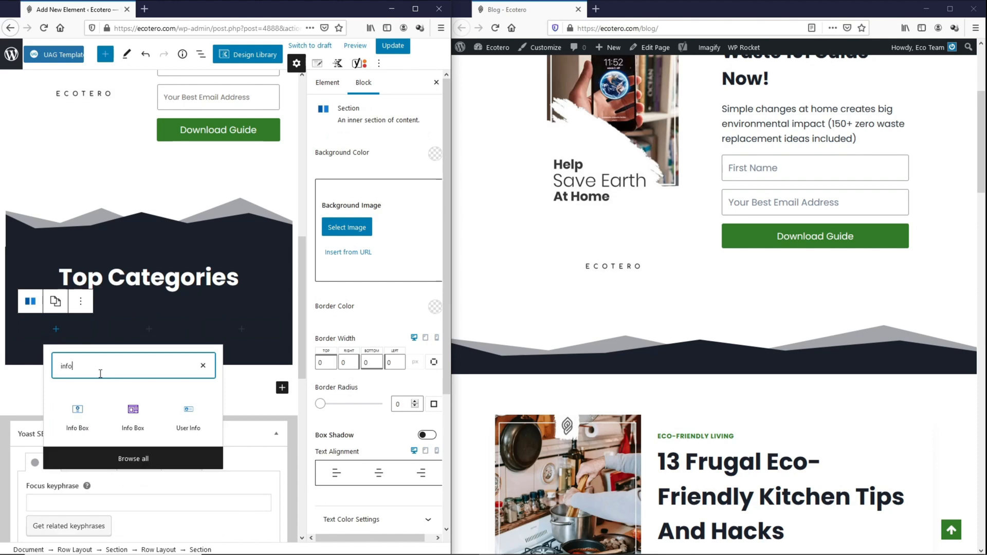
{"action": "left_click", "coordinate": [86, 416]}
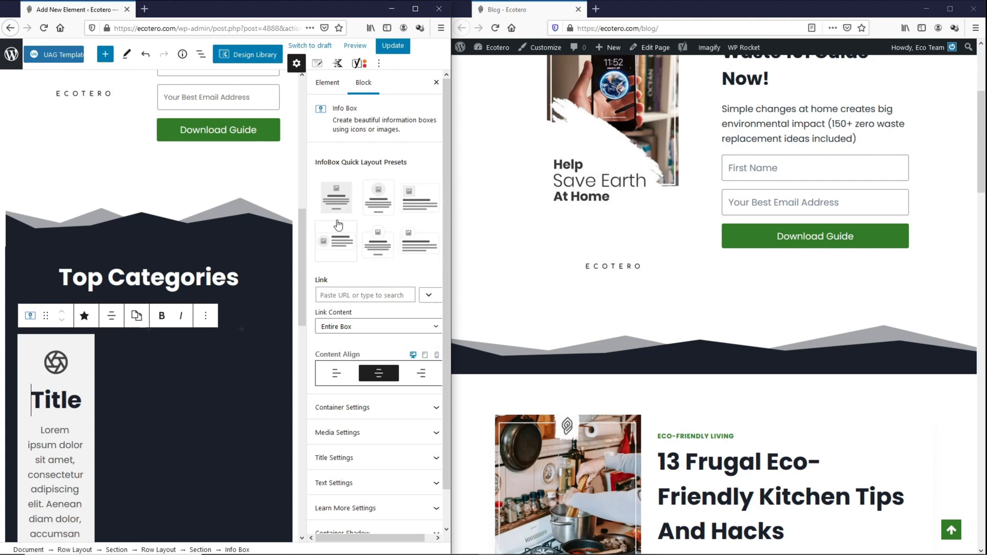
{"action": "left_click", "coordinate": [389, 245]}
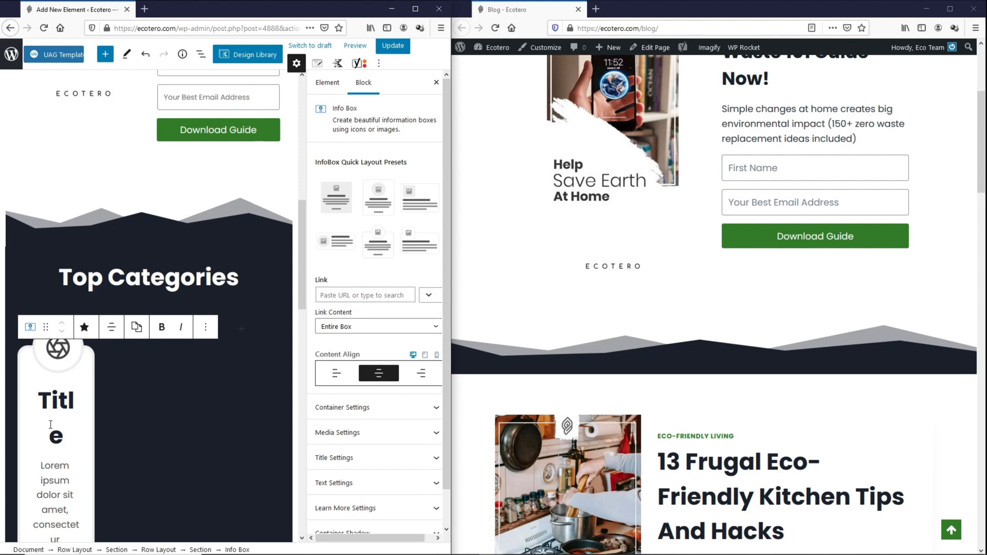
- Set the info box's title font size to 22 px and its title text to "Zero Waste"
{"action": "left_click", "coordinate": [345, 460]}
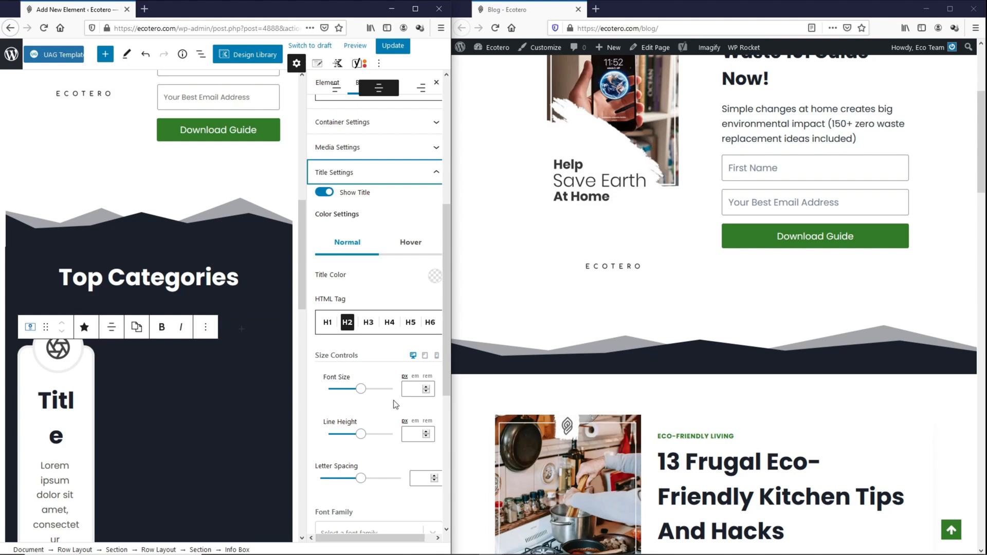
{"action": "left_click", "coordinate": [416, 390]}
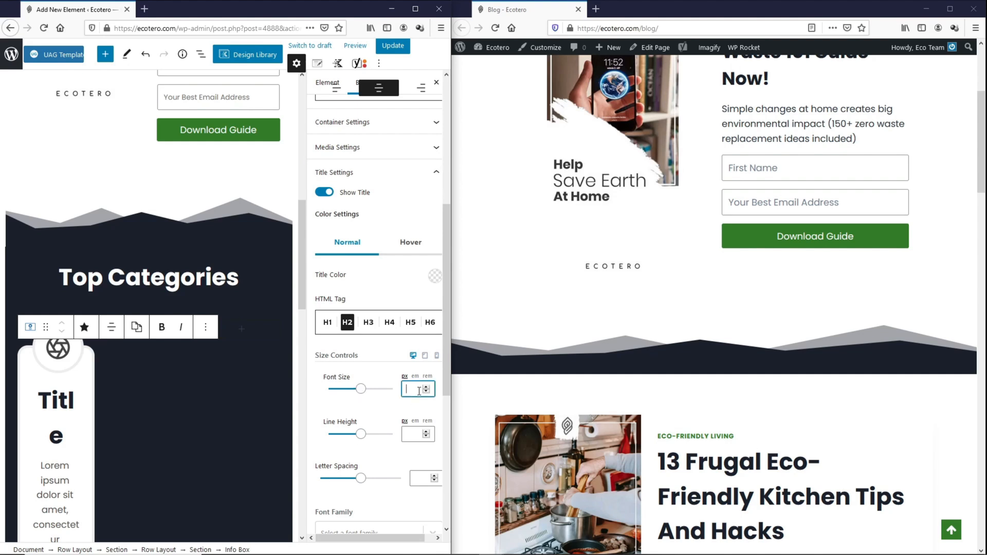
{"action": "type", "text": "22"}
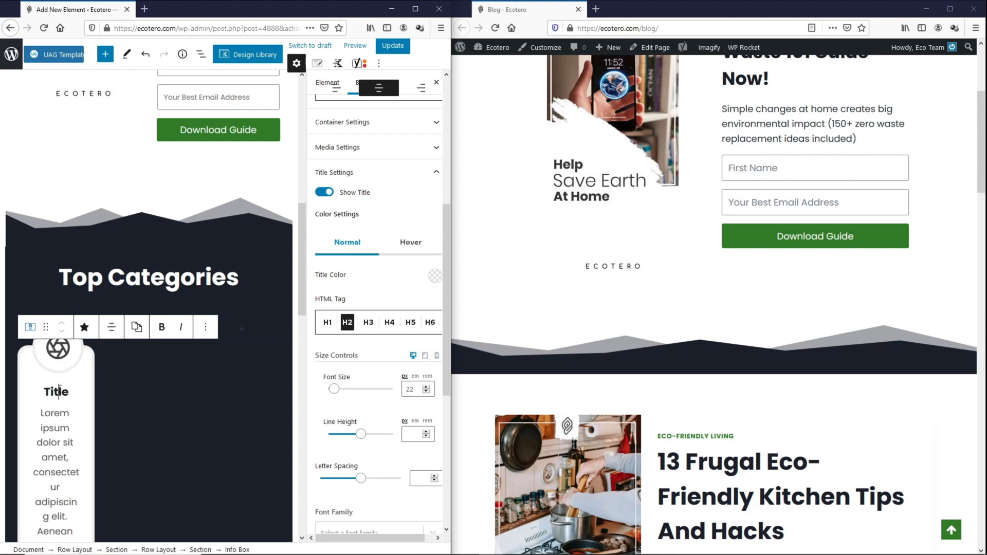
{"action": "double_click", "coordinate": [57, 392]}
{"action": "type", "text": "Zero Waste"}
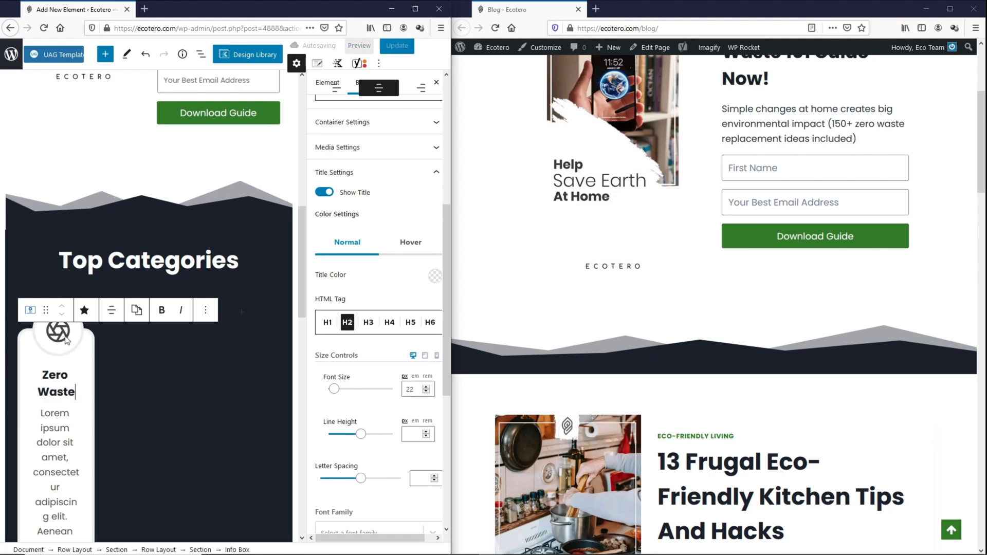
- Change the info box's media type to Image and use Ecotero-Eco-Friendly.png from the media library
{"action": "left_click", "coordinate": [343, 148]}
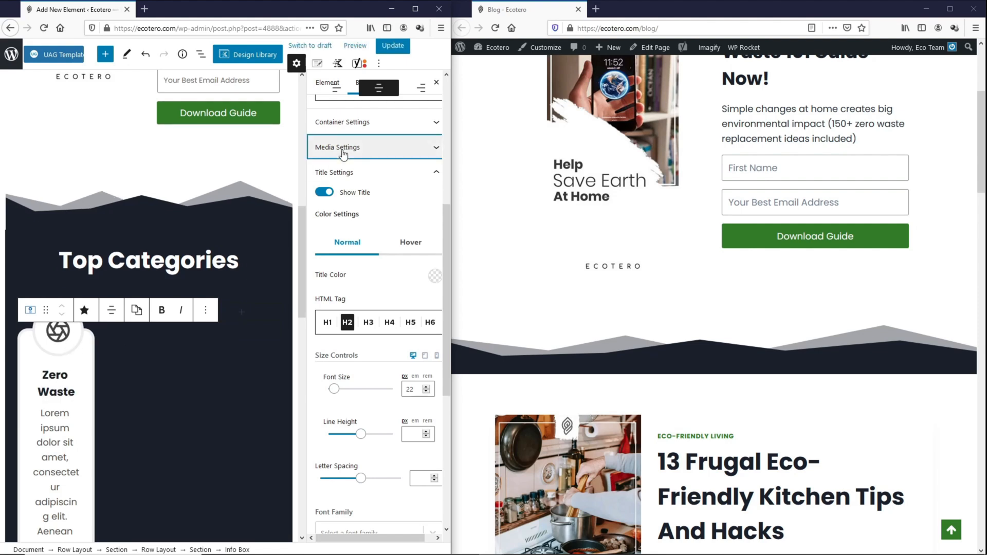
{"action": "left_click", "coordinate": [360, 219]}
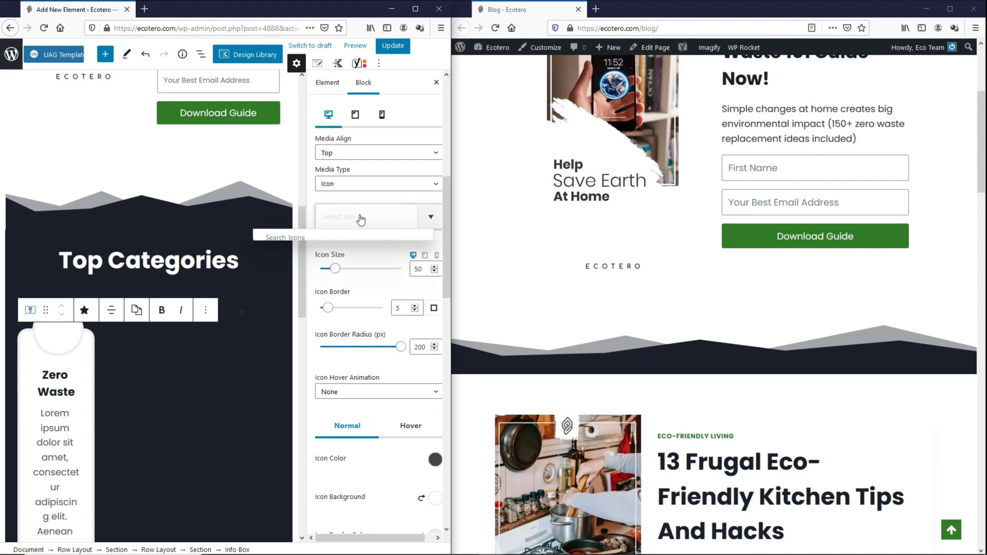
{"action": "left_click", "coordinate": [359, 220]}
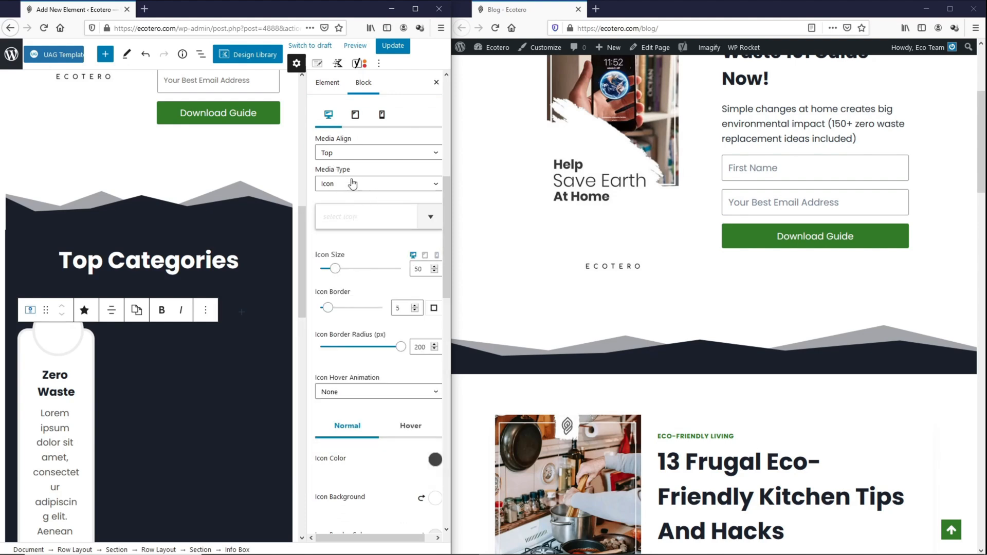
{"action": "left_click", "coordinate": [360, 186]}
{"action": "left_click", "coordinate": [349, 211]}
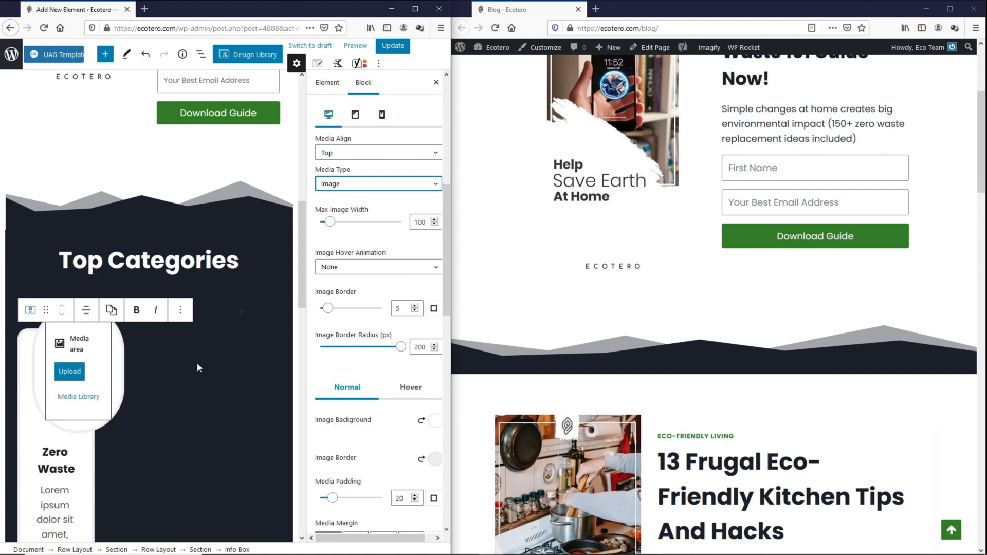
{"action": "left_click", "coordinate": [78, 400]}
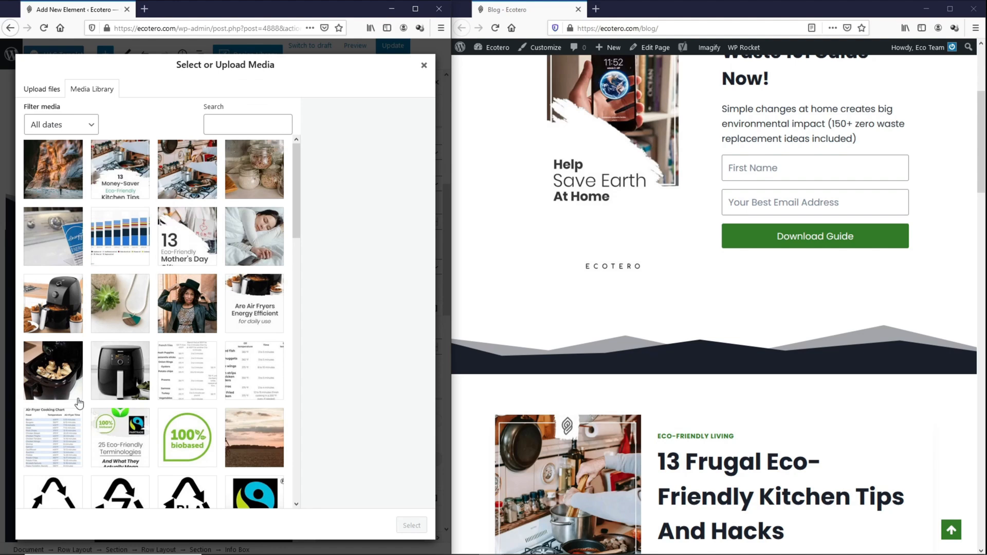
{"action": "scroll", "coordinate": [82, 403], "scroll_direction": "down", "scroll_amount": 20}
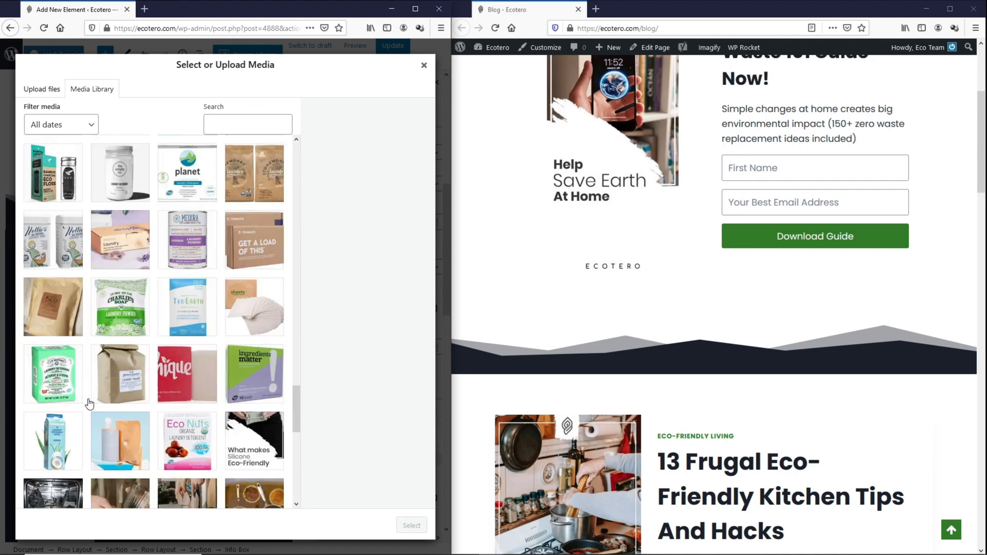
{"action": "scroll", "coordinate": [89, 404], "scroll_direction": "down", "scroll_amount": 3}
{"action": "left_click", "coordinate": [107, 369]}
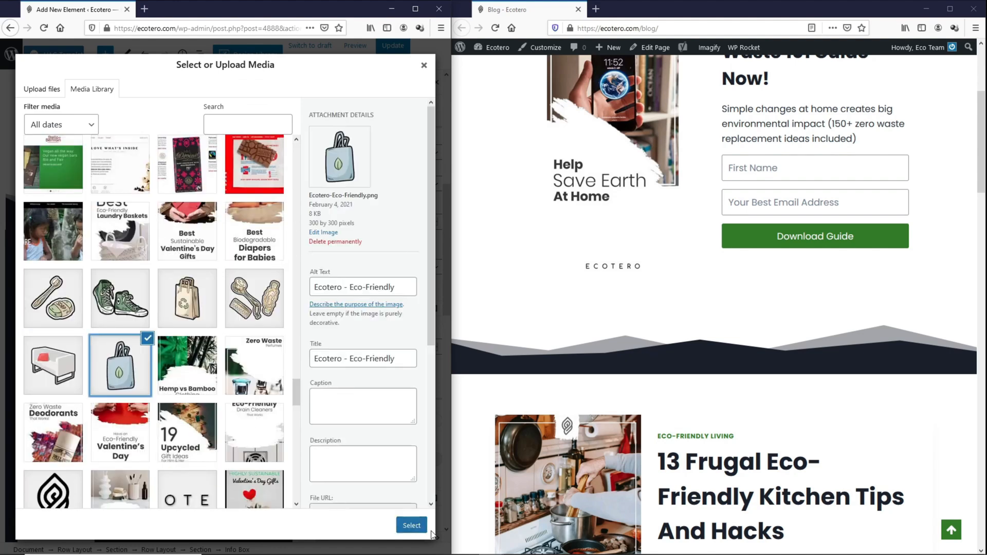
{"action": "left_click", "coordinate": [411, 525]}
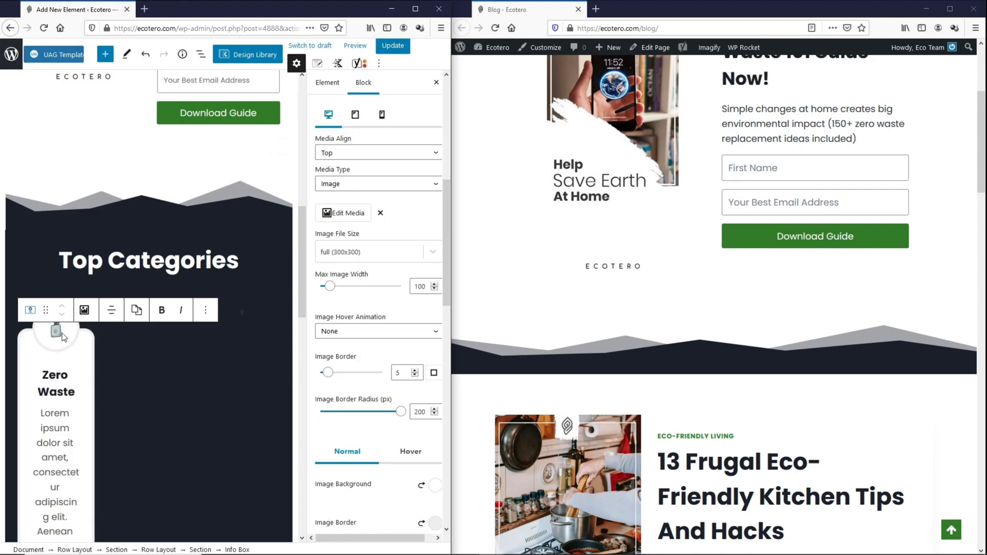
- Set the info box image's hover animation to Grayscale To Color and its hover border to the green palette color
{"action": "left_click", "coordinate": [377, 331]}
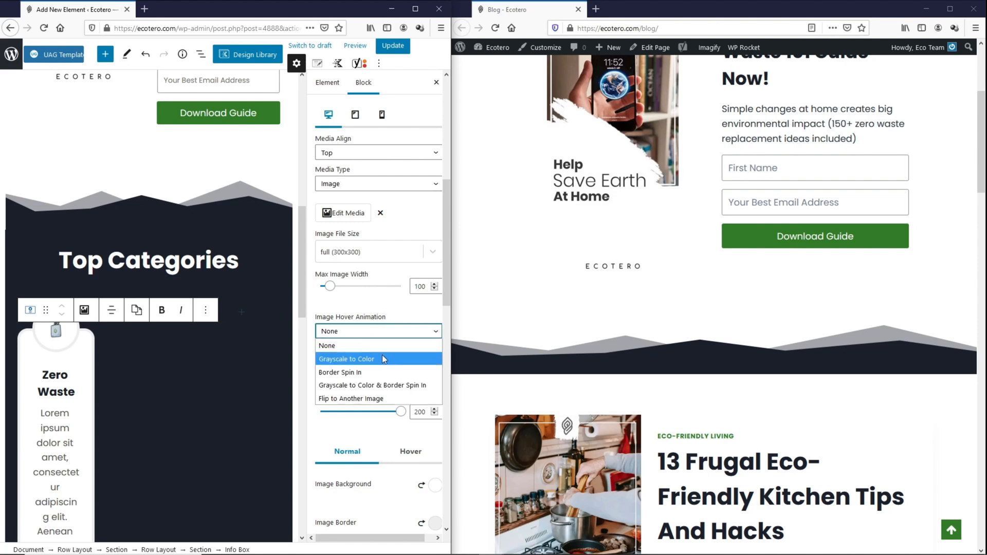
{"action": "left_click", "coordinate": [383, 356]}
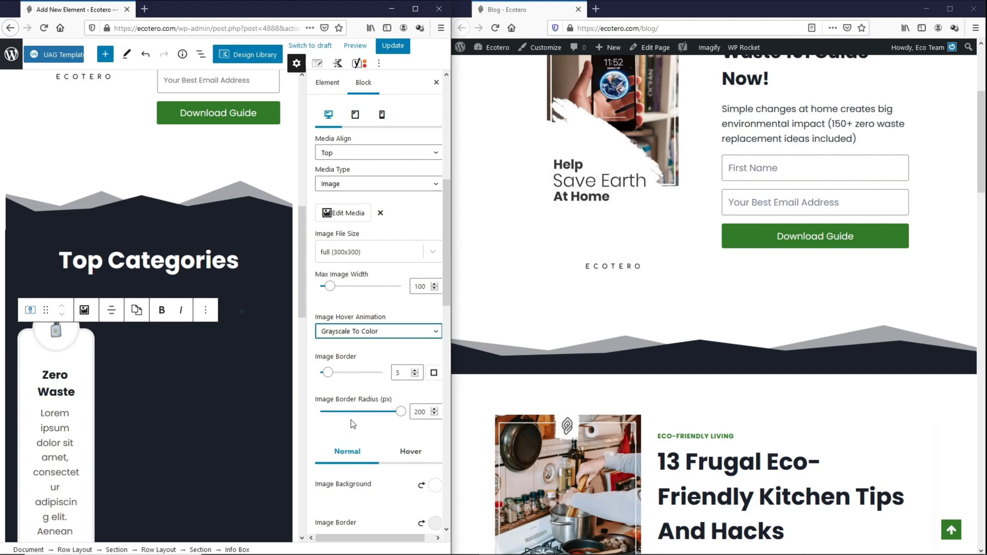
{"action": "scroll", "coordinate": [352, 424], "scroll_direction": "down", "scroll_amount": 5}
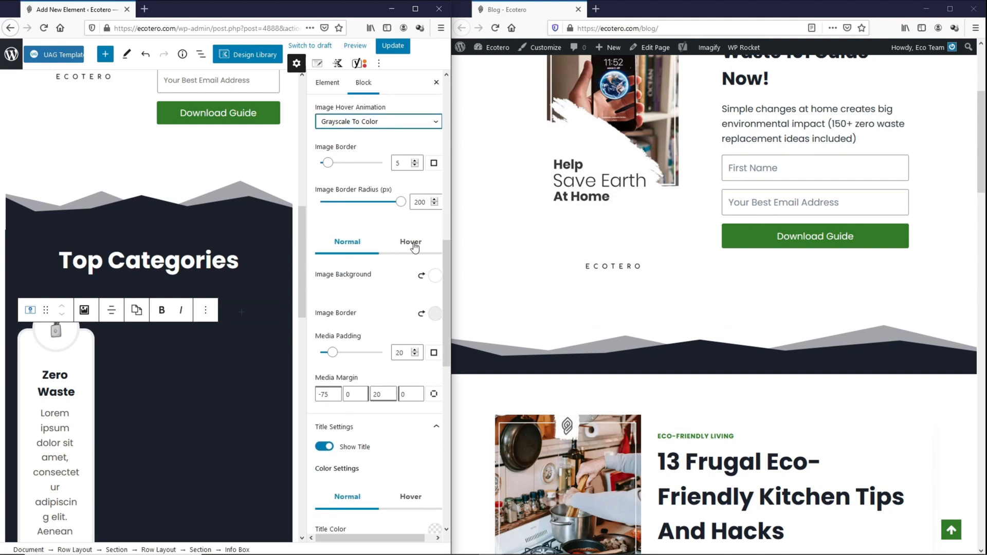
{"action": "left_click", "coordinate": [414, 247]}
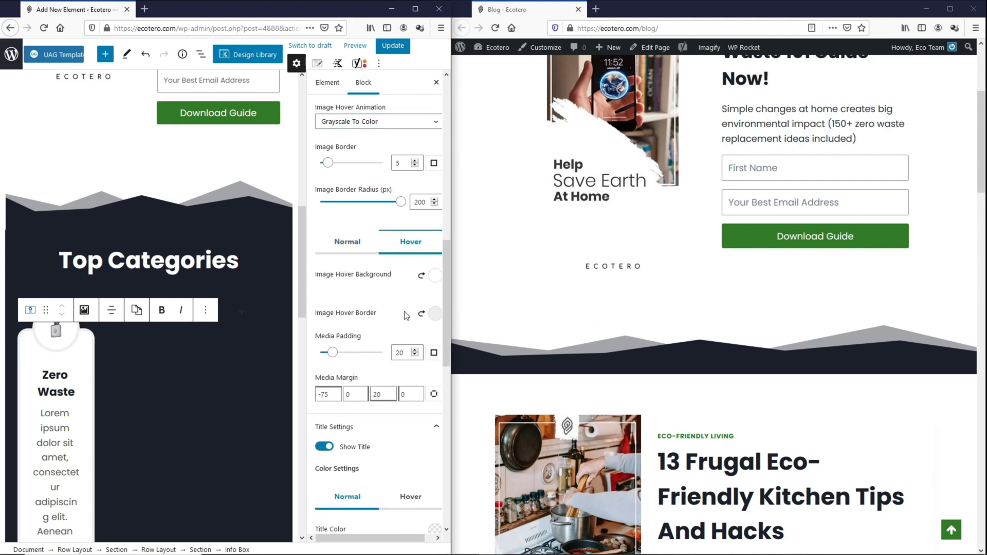
{"action": "left_click", "coordinate": [434, 315]}
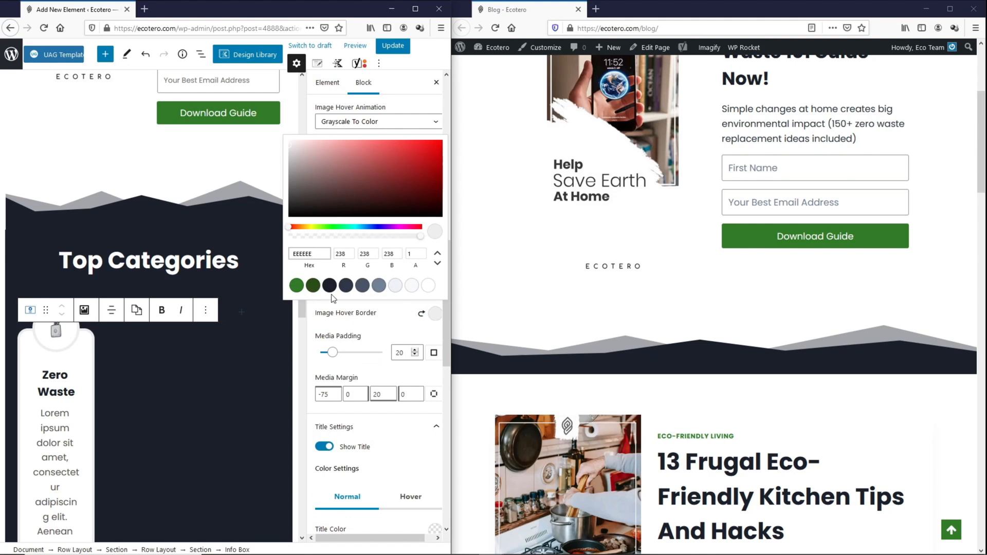
{"action": "left_click", "coordinate": [301, 283]}
{"action": "left_click", "coordinate": [389, 322]}
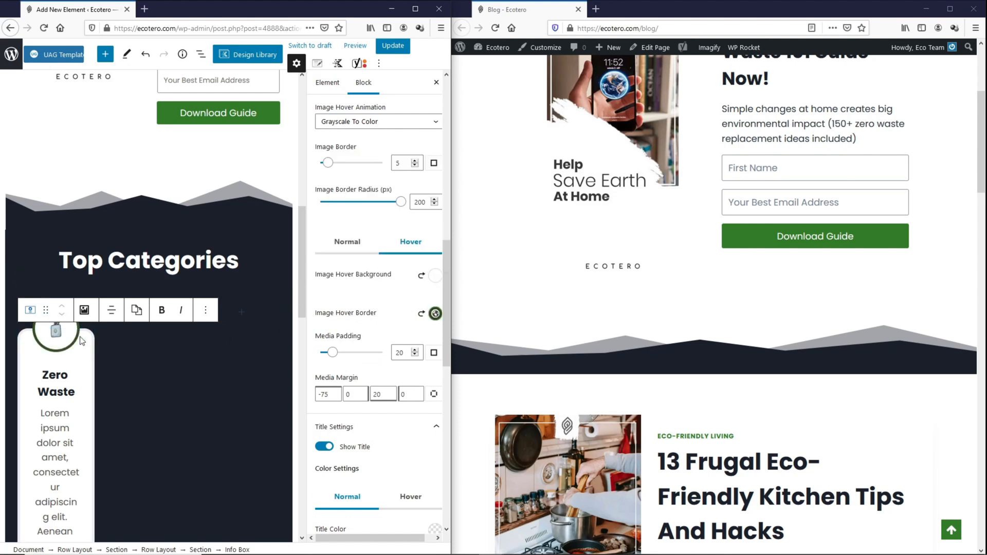
- Turn off the description text in the "Zero Waste" info box
{"action": "scroll", "coordinate": [81, 341], "scroll_direction": "down", "scroll_amount": 3}
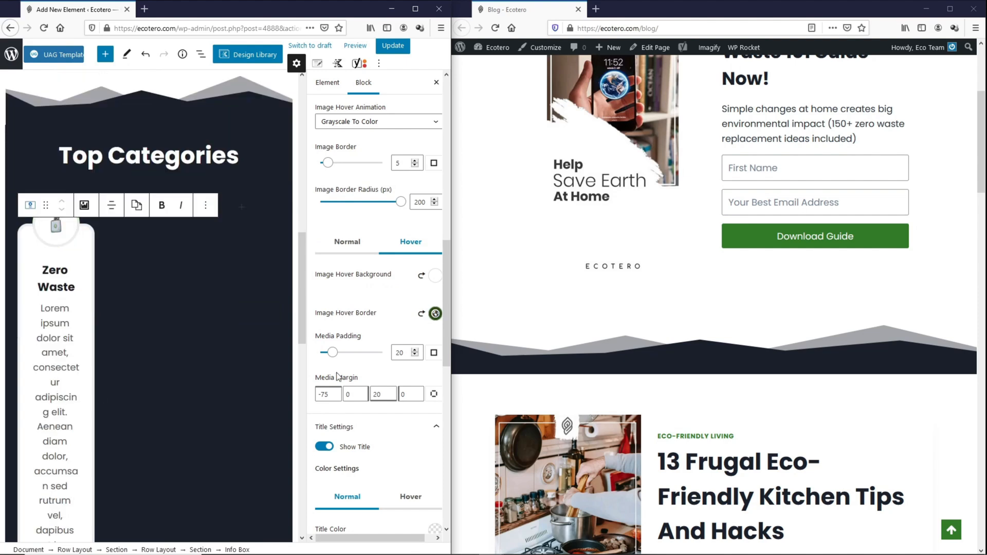
{"action": "scroll", "coordinate": [360, 360], "scroll_direction": "down", "scroll_amount": 10}
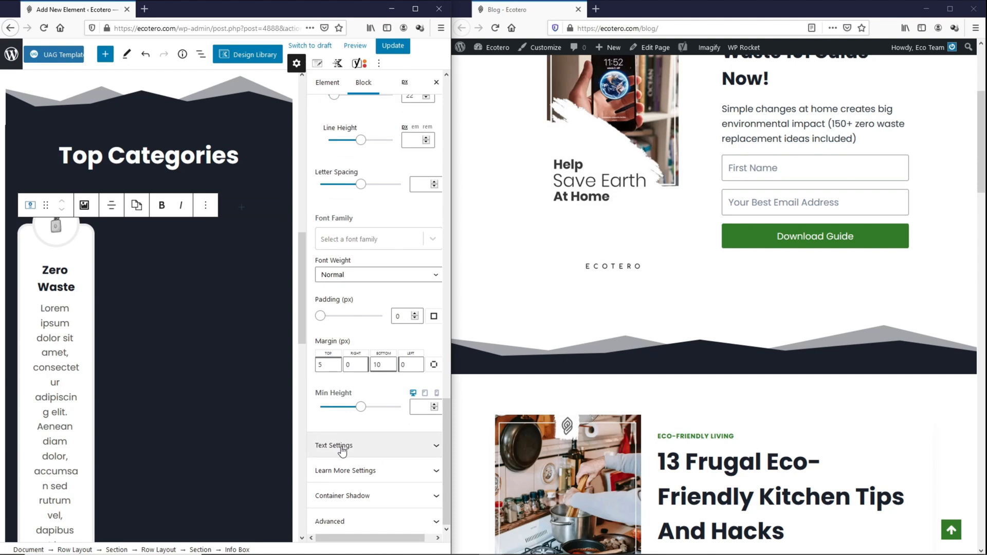
{"action": "left_click", "coordinate": [342, 446]}
{"action": "left_click", "coordinate": [325, 248]}
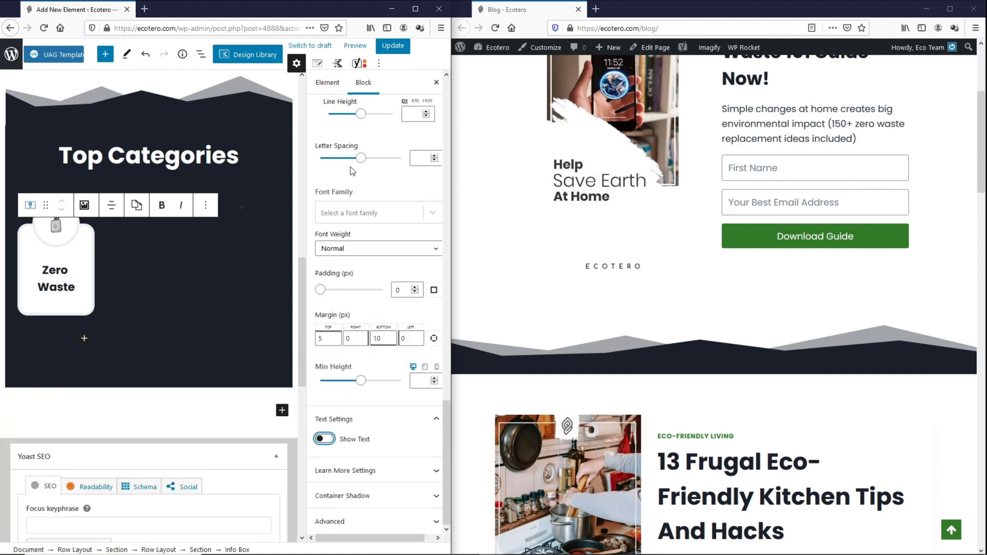
- Update the element and reload the live blog page to check the Top Categories section
{"action": "left_click", "coordinate": [392, 45]}
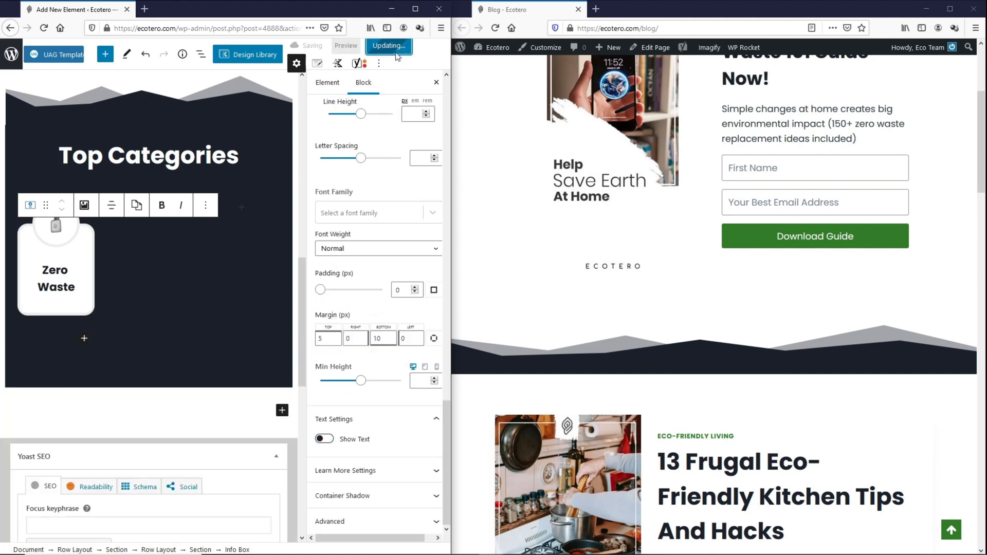
{"action": "left_click", "coordinate": [495, 27]}
{"action": "scroll", "coordinate": [627, 160], "scroll_direction": "down", "scroll_amount": 3}
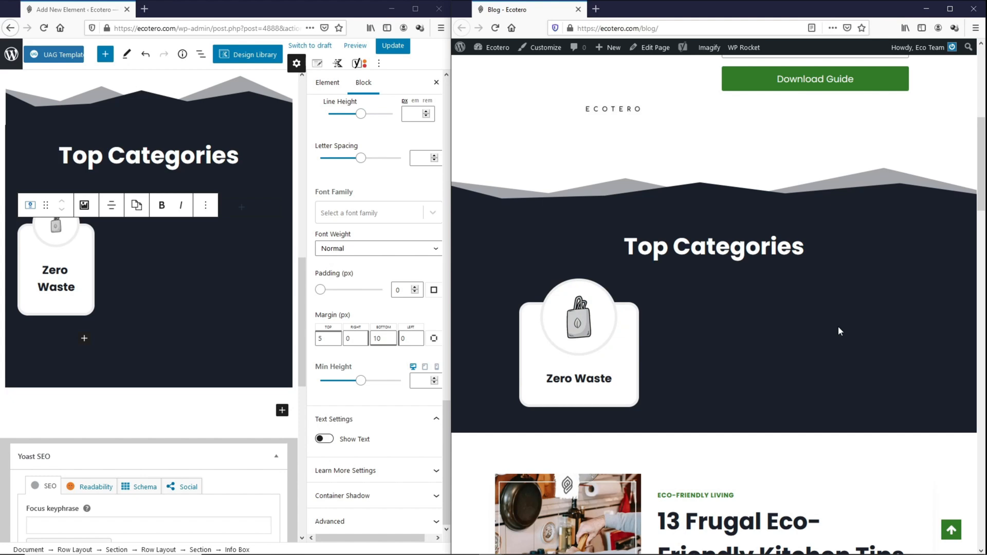
- Copy the "Zero Waste" info box and paste it into a new paragraph block in the middle column
{"action": "left_click", "coordinate": [92, 236]}
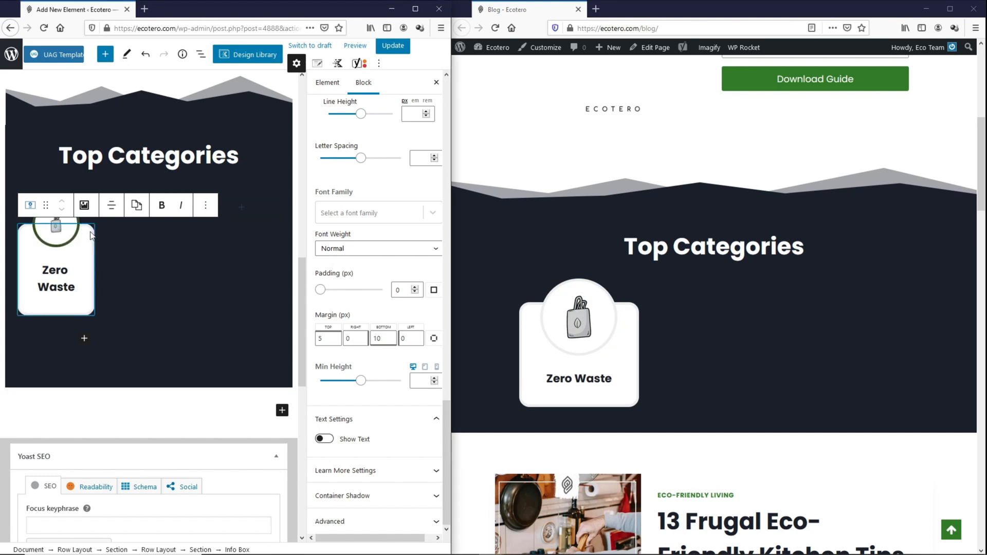
{"action": "left_click", "coordinate": [206, 208]}
{"action": "left_click", "coordinate": [215, 259]}
{"action": "left_click", "coordinate": [165, 236]}
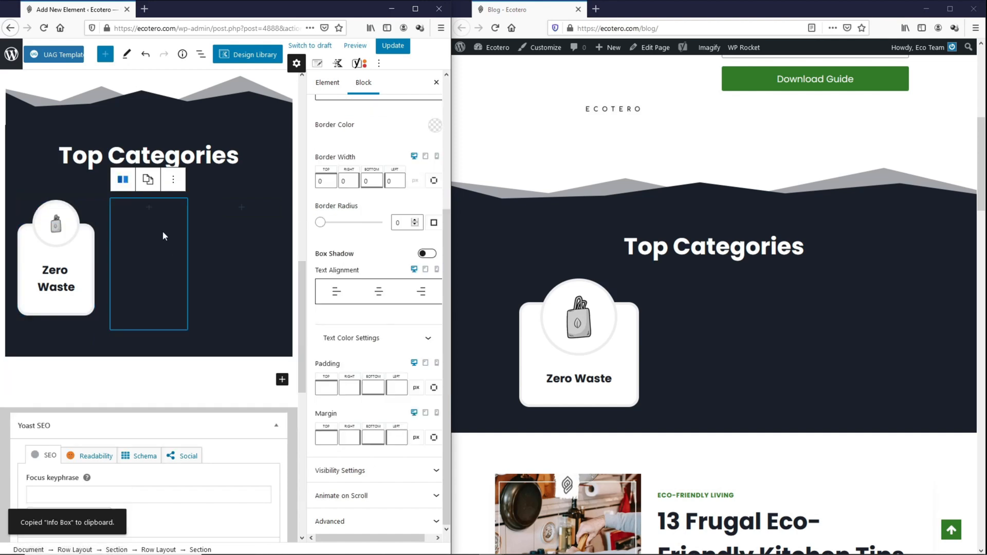
{"action": "left_click", "coordinate": [149, 207]}
{"action": "left_click", "coordinate": [91, 296]}
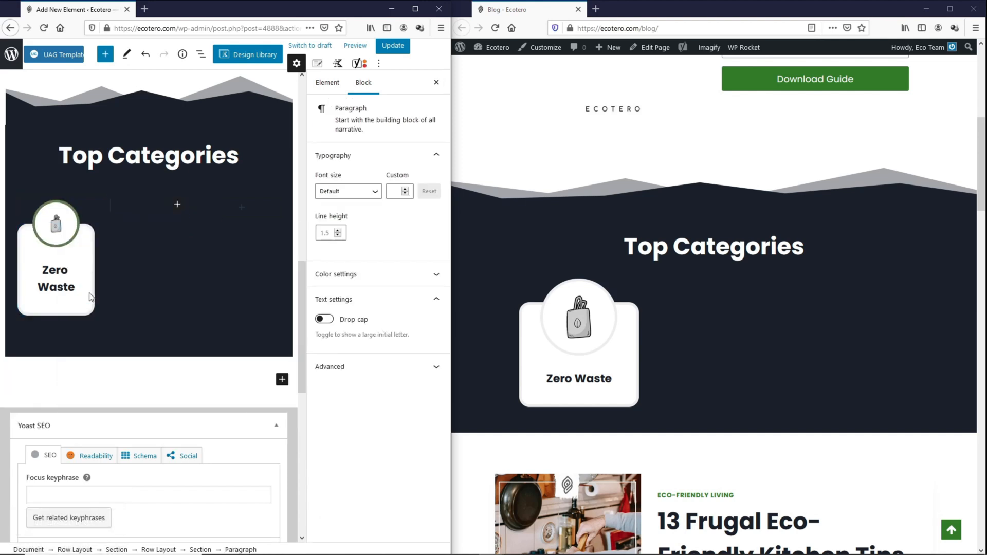
{"action": "right_click", "coordinate": [130, 211]}
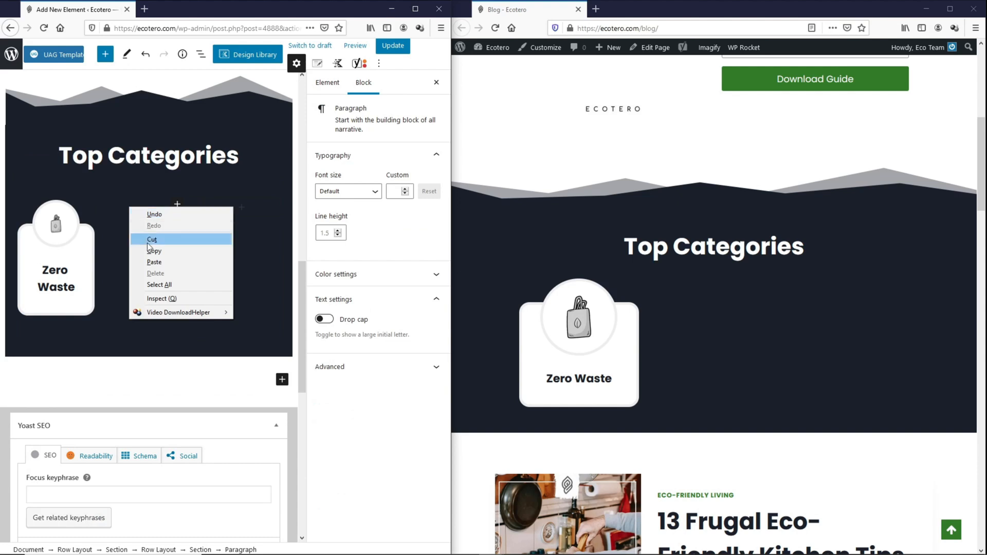
{"action": "left_click", "coordinate": [154, 262]}
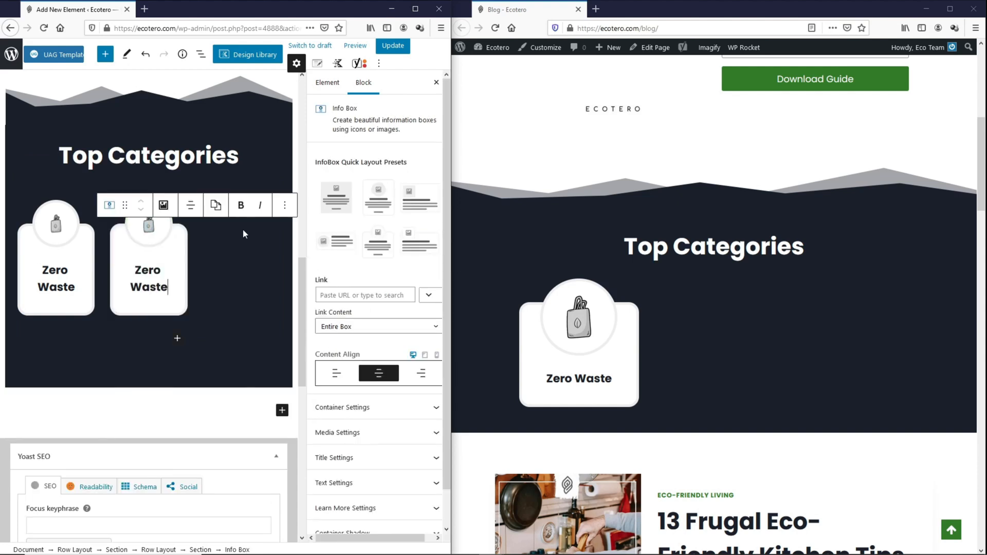
- Paste the copied info box into a new paragraph block in the third column
{"action": "left_click", "coordinate": [243, 229]}
{"action": "left_click", "coordinate": [242, 209]}
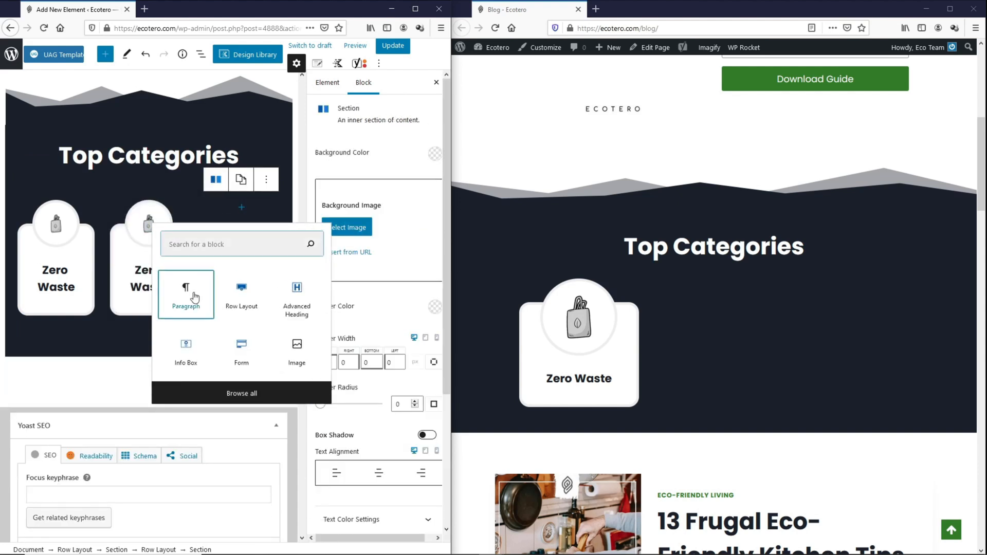
{"action": "left_click", "coordinate": [193, 288]}
{"action": "right_click", "coordinate": [234, 211]}
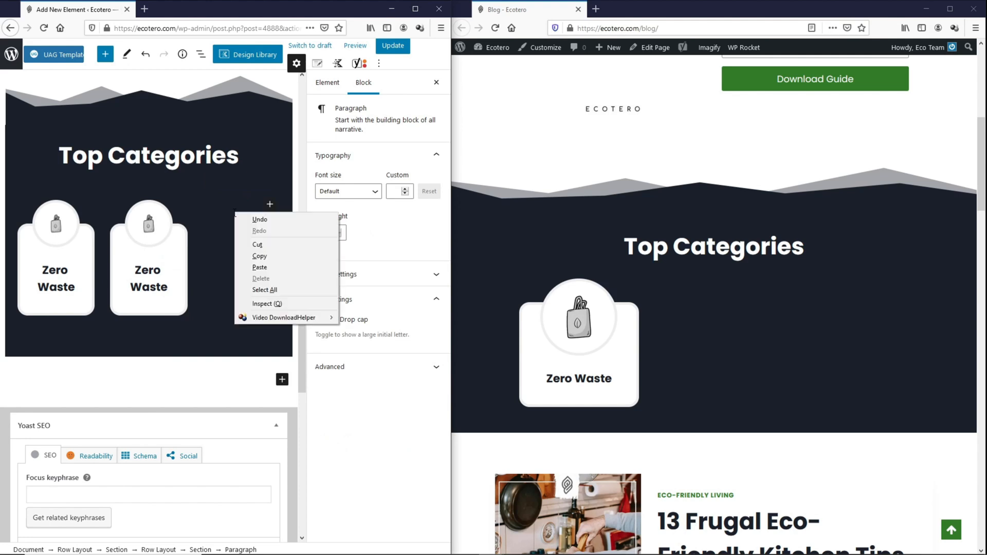
{"action": "left_click", "coordinate": [257, 273]}
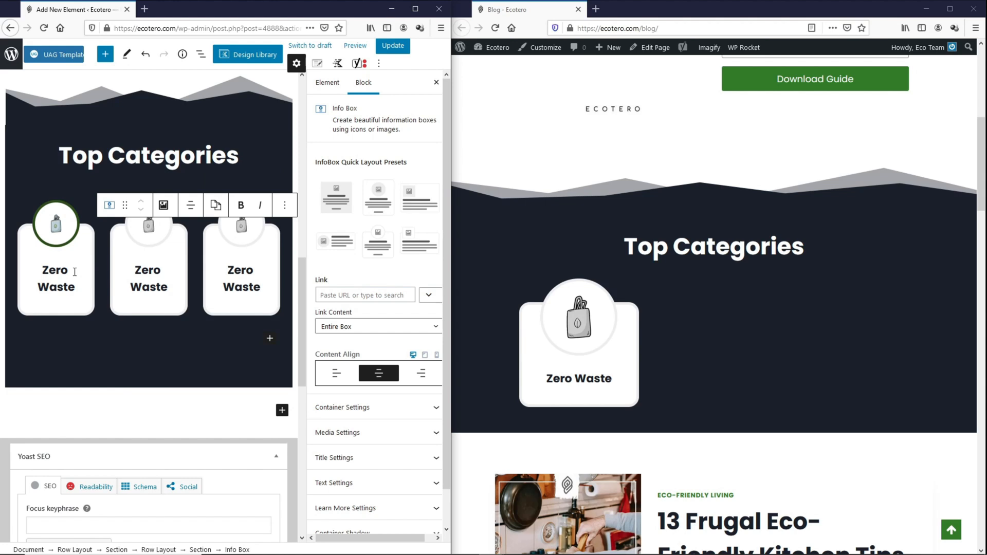
- Retitle the middle info box "Baby Products" and the third info box "Personal Care"
{"action": "triple_click", "coordinate": [153, 270]}
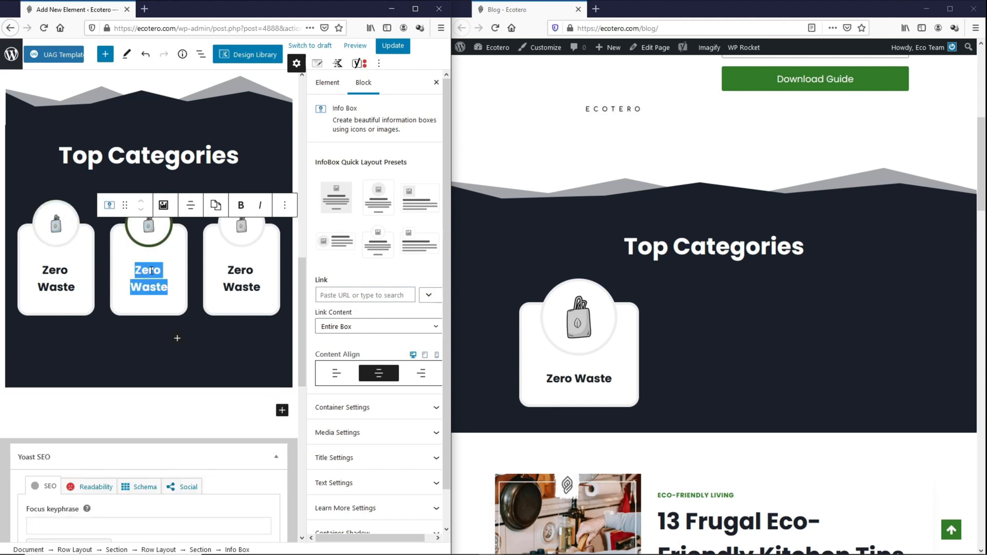
{"action": "type", "text": "Baby Products"}
{"action": "triple_click", "coordinate": [241, 246]}
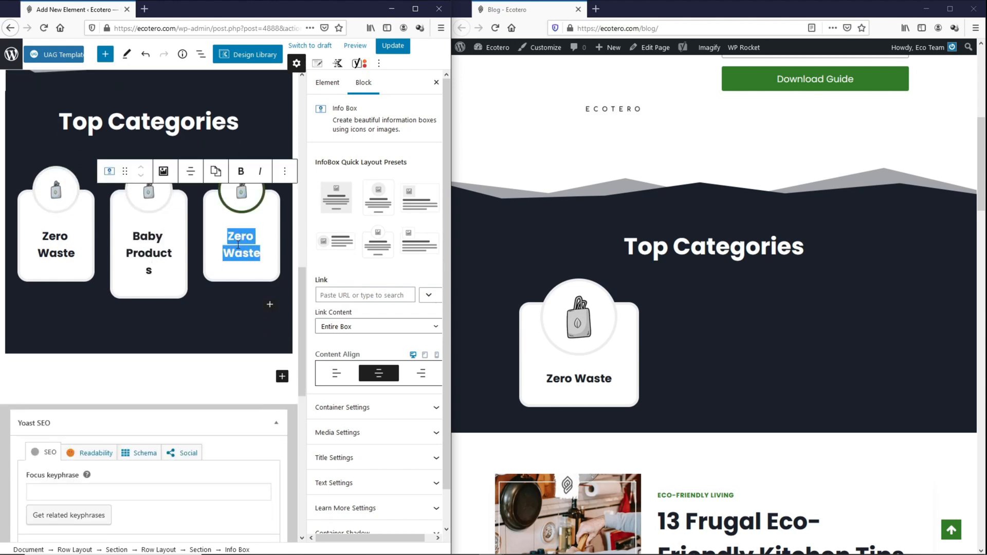
{"action": "type", "text": "Personal Care"}
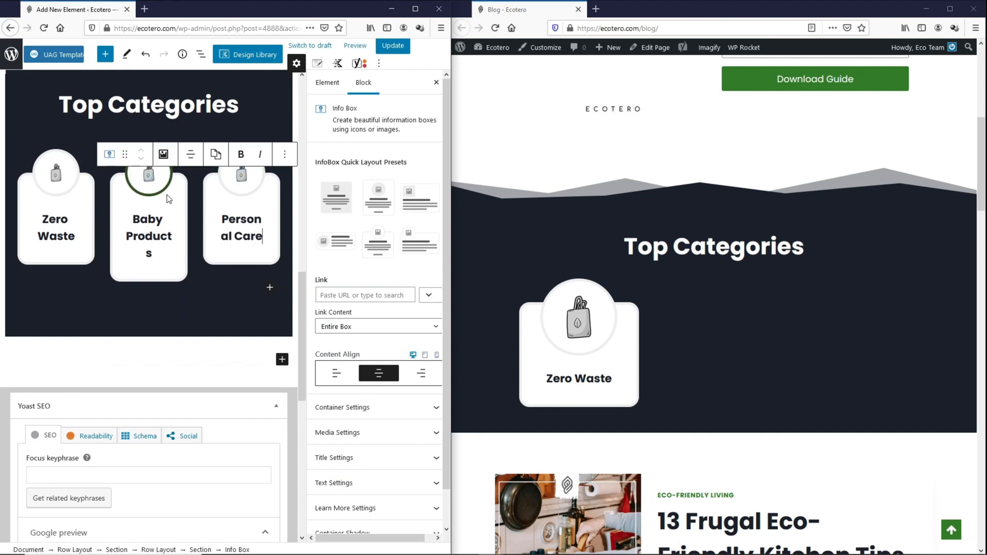
- Replace the image in the "Baby Products" info box with the sneakers illustration Ecotero-Upcycle.png from the media library
{"action": "left_click", "coordinate": [338, 433]}
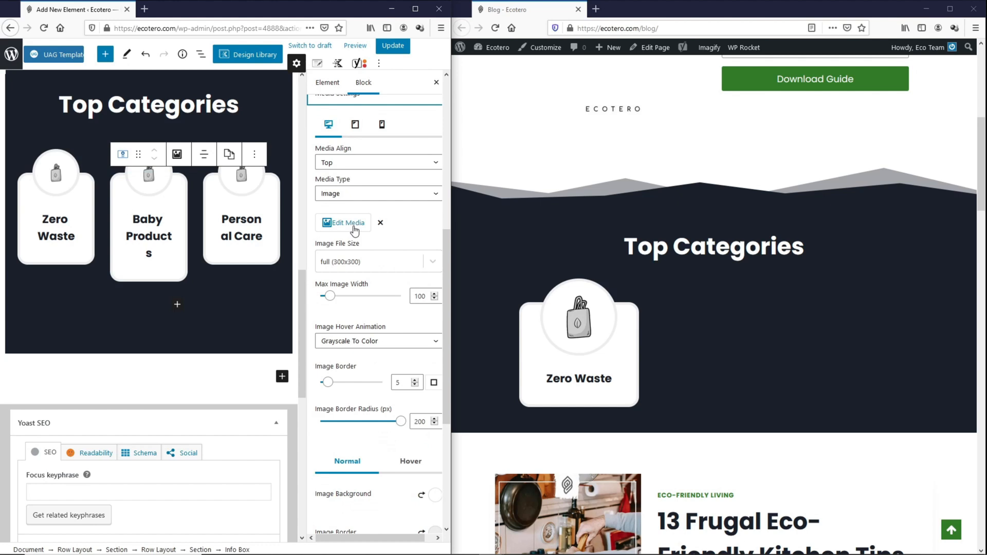
{"action": "left_click", "coordinate": [350, 224]}
{"action": "scroll", "coordinate": [133, 403], "scroll_direction": "down", "scroll_amount": 10}
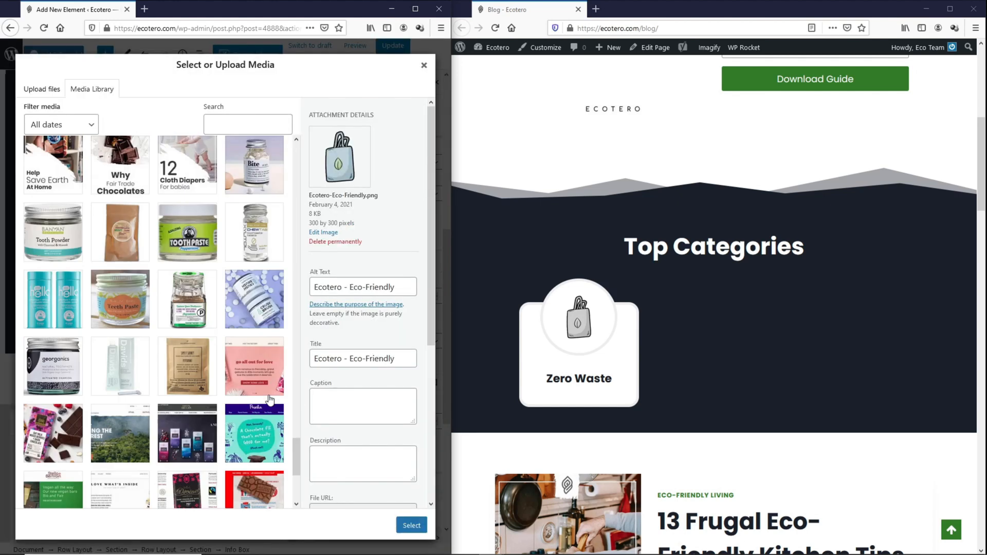
{"action": "left_click", "coordinate": [133, 403]}
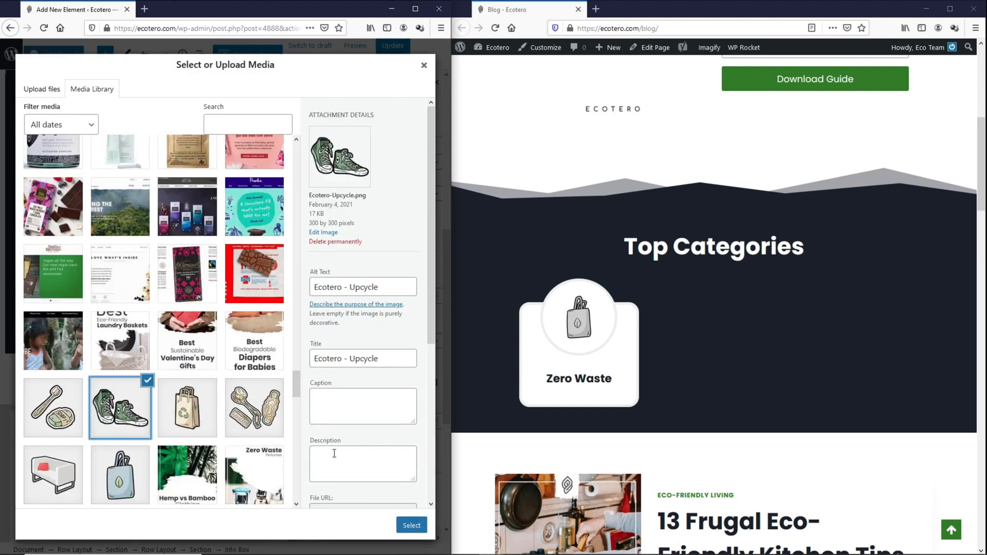
{"action": "left_click", "coordinate": [412, 524]}
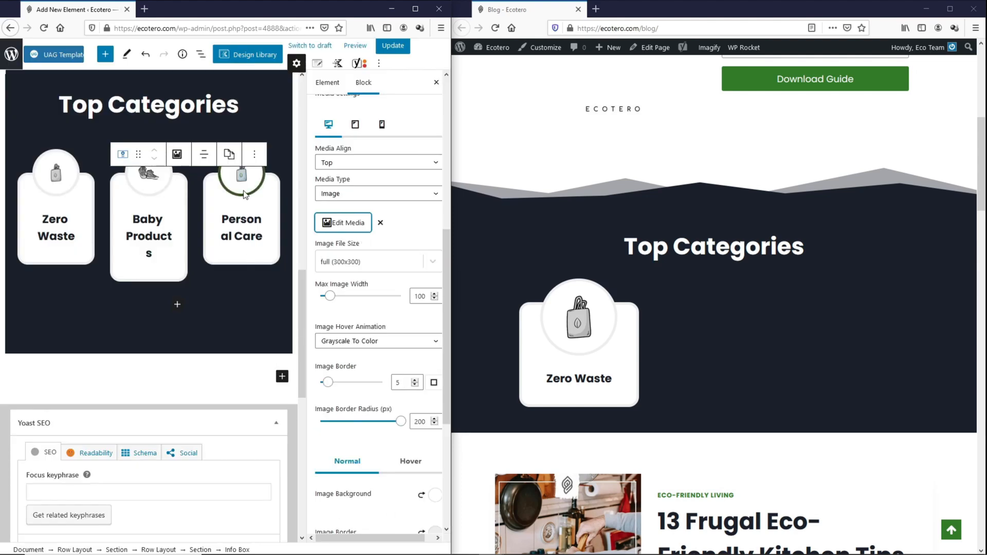
- Replace the image in the "Personal Care" info box with Ecotero-Plastic-Free.png from the media library
{"action": "left_click", "coordinate": [245, 194]}
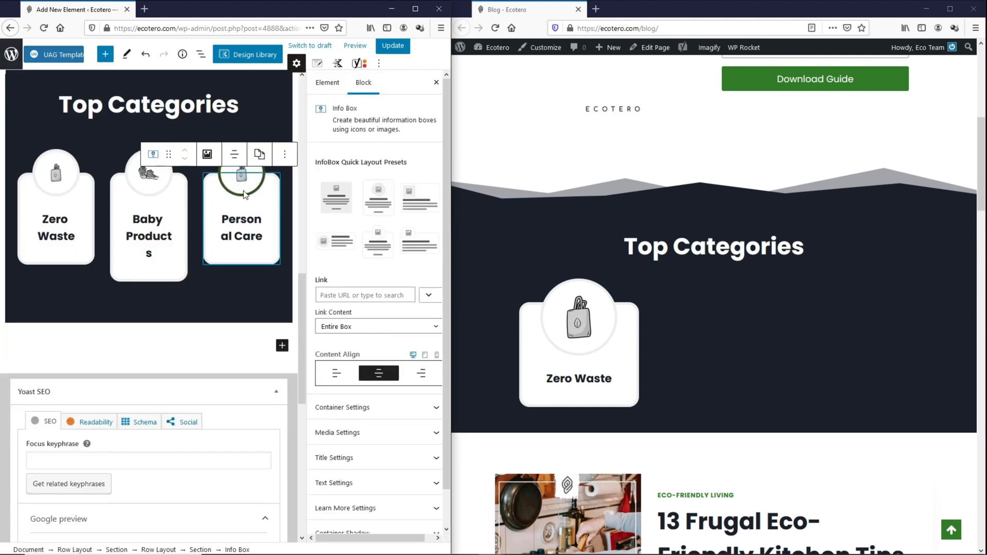
{"action": "left_click", "coordinate": [363, 433]}
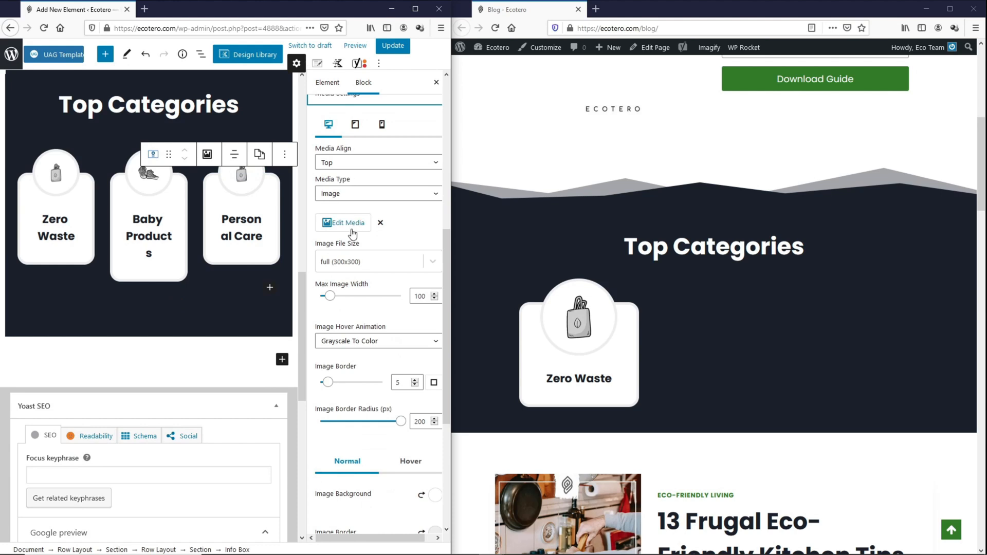
{"action": "left_click", "coordinate": [353, 232]}
{"action": "scroll", "coordinate": [263, 387], "scroll_direction": "down", "scroll_amount": 10}
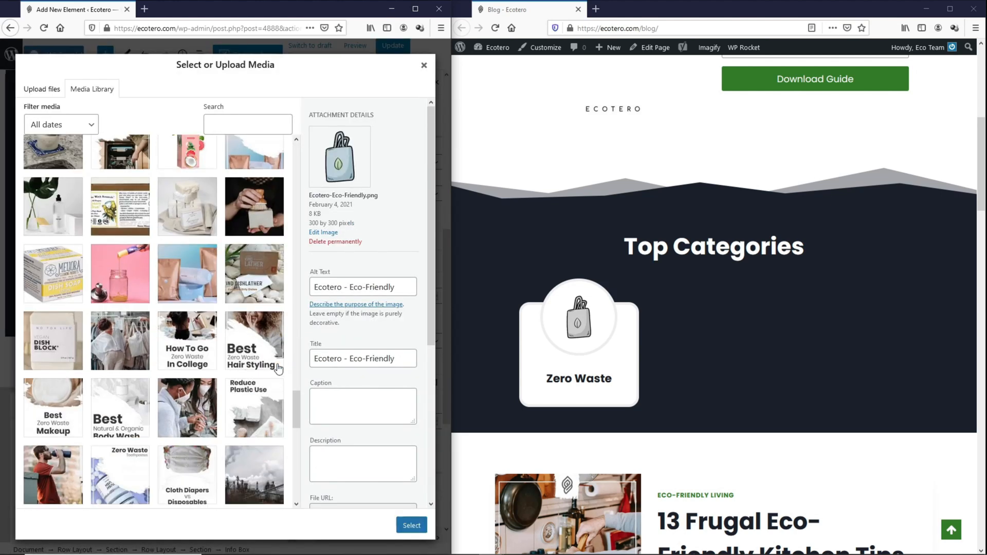
{"action": "left_click", "coordinate": [258, 401]}
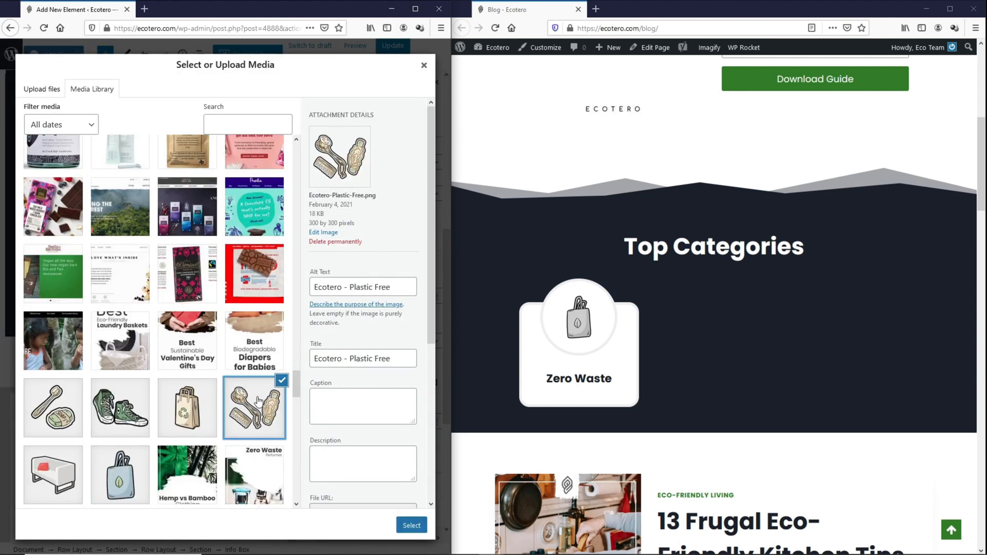
{"action": "left_click", "coordinate": [411, 525]}
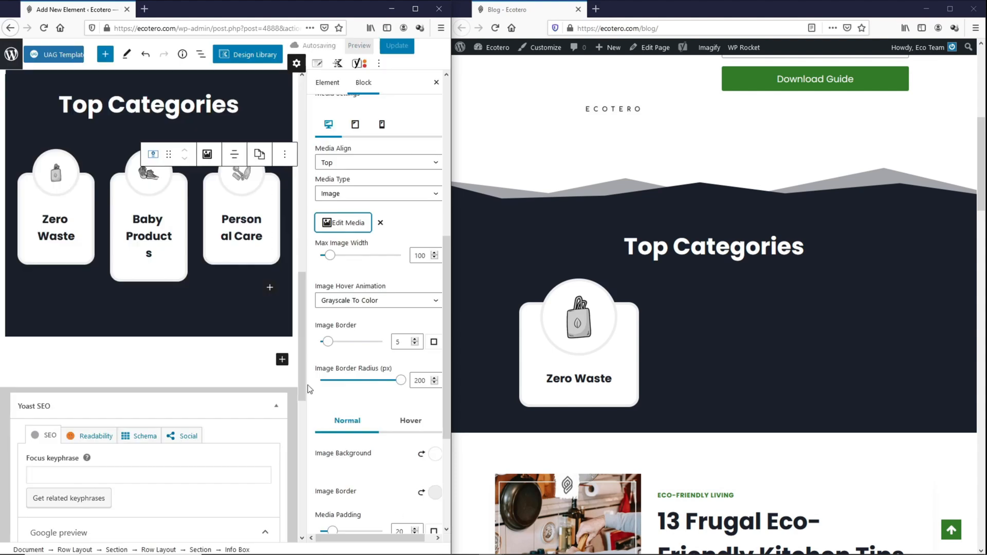
- Update the element and check the reloaded live blog page at a narrow mobile width before restoring the window width
{"action": "left_click", "coordinate": [397, 49]}
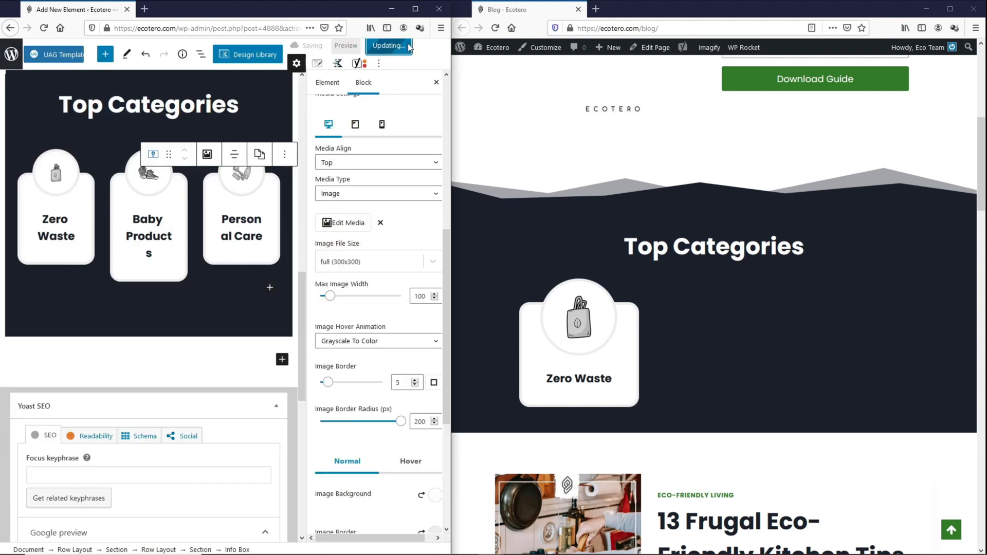
{"action": "left_click", "coordinate": [495, 29]}
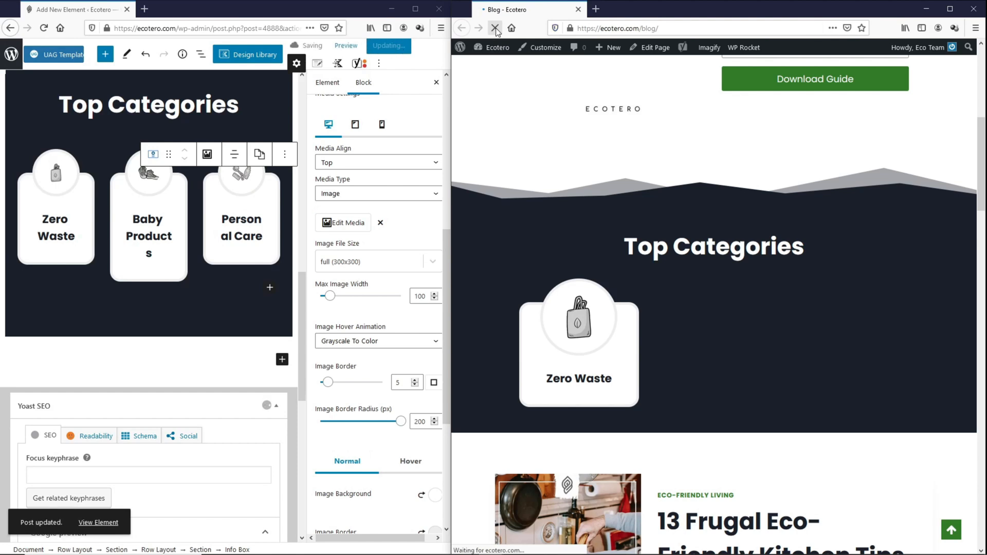
{"action": "left_click_drag", "start_coordinate": [452, 198], "coordinate": [751, 286]}
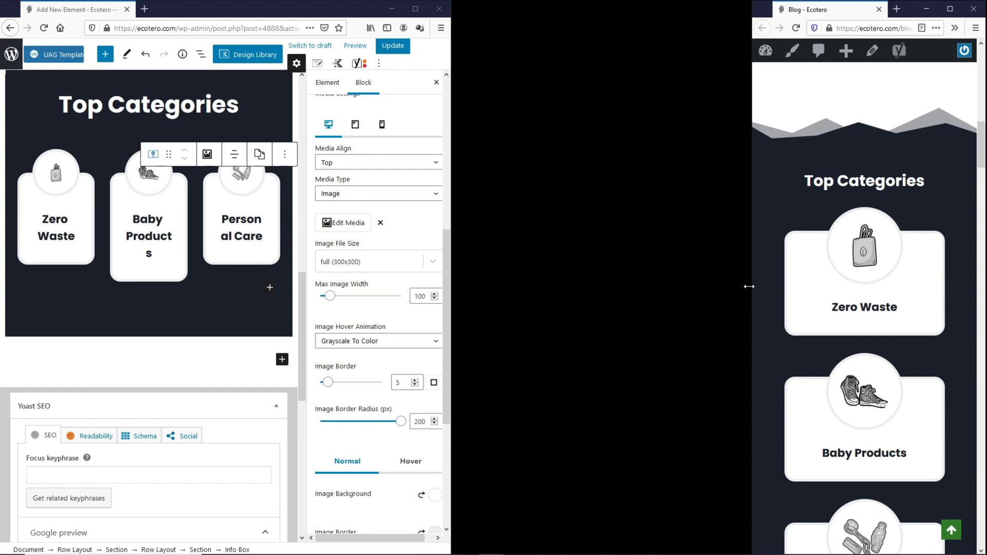
{"action": "left_click_drag", "start_coordinate": [749, 286], "coordinate": [451, 286]}
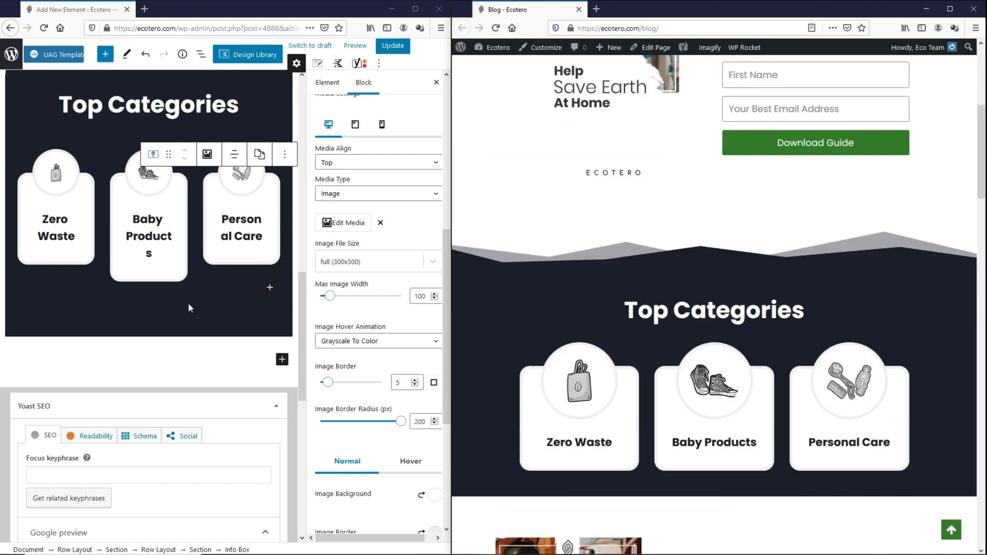
- Add an Advanced Button block below the row of info boxes with the label "View Latest Articles"
{"action": "left_click", "coordinate": [189, 306]}
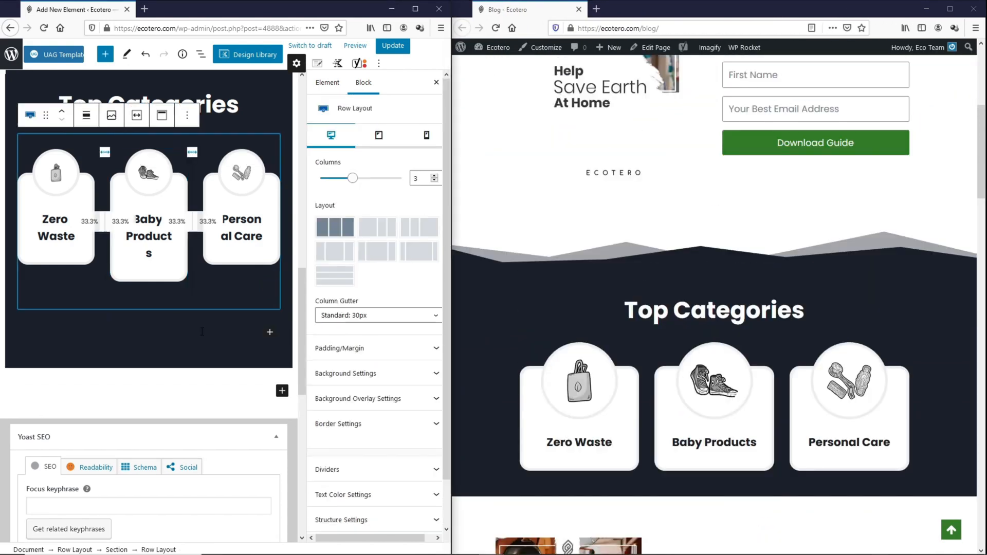
{"action": "left_click", "coordinate": [236, 332]}
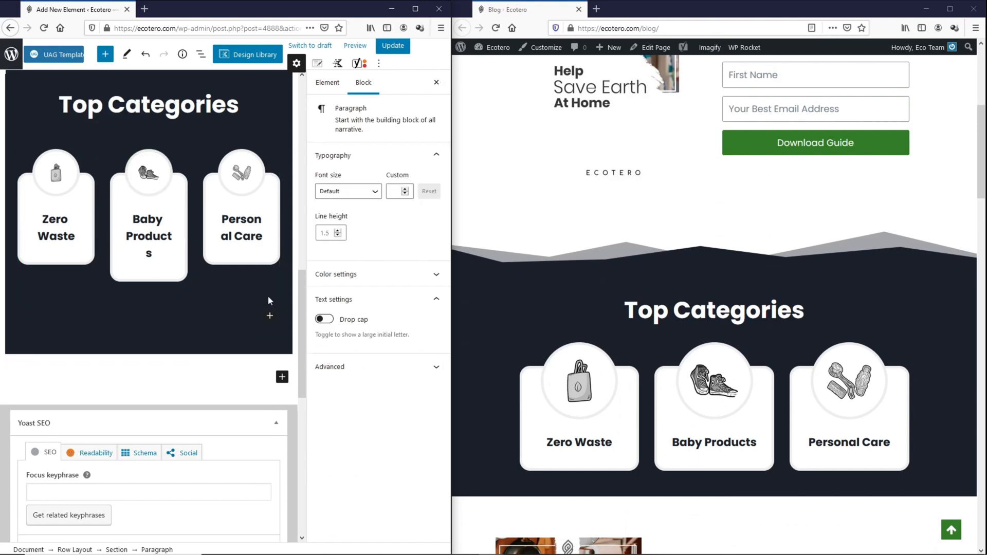
{"action": "left_click", "coordinate": [253, 271]}
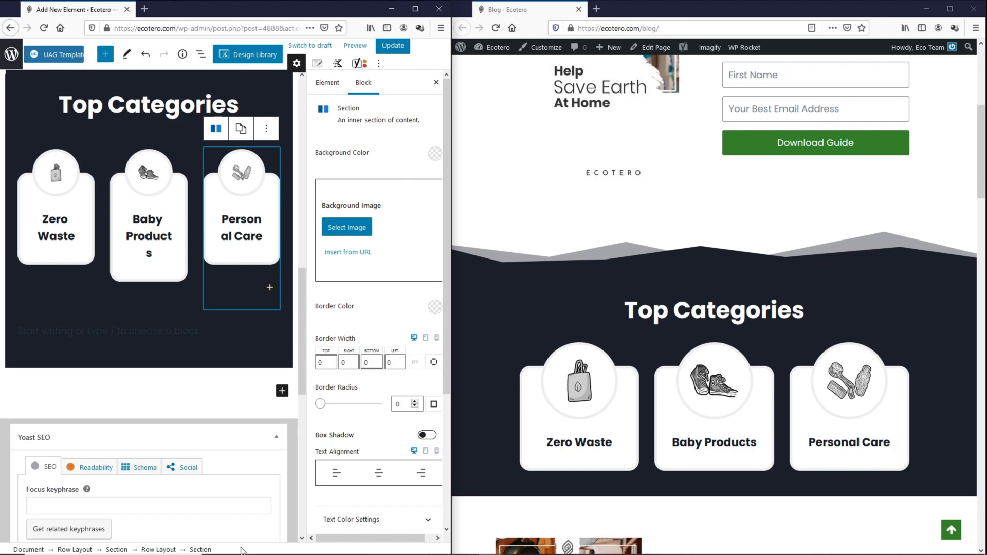
{"action": "left_click", "coordinate": [182, 331]}
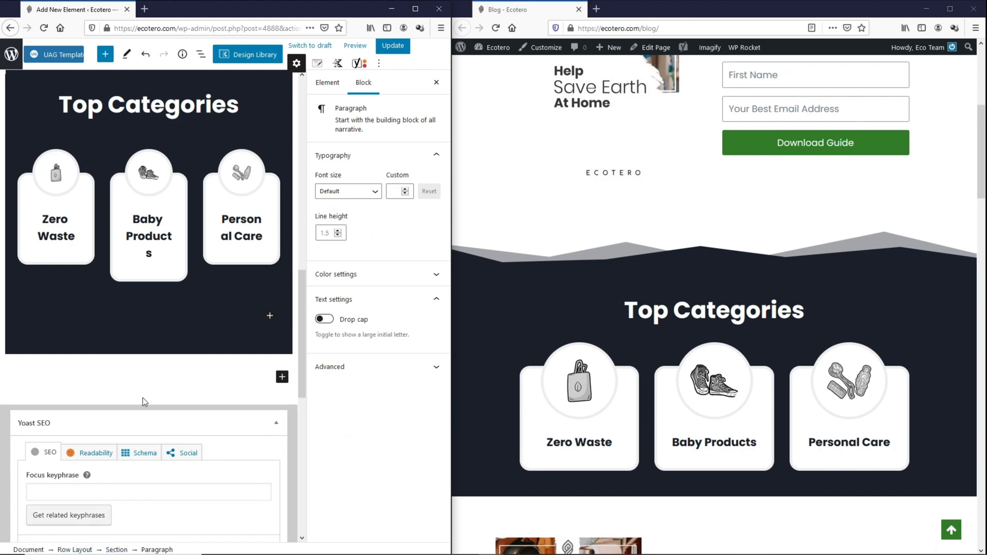
{"action": "left_click", "coordinate": [270, 316]}
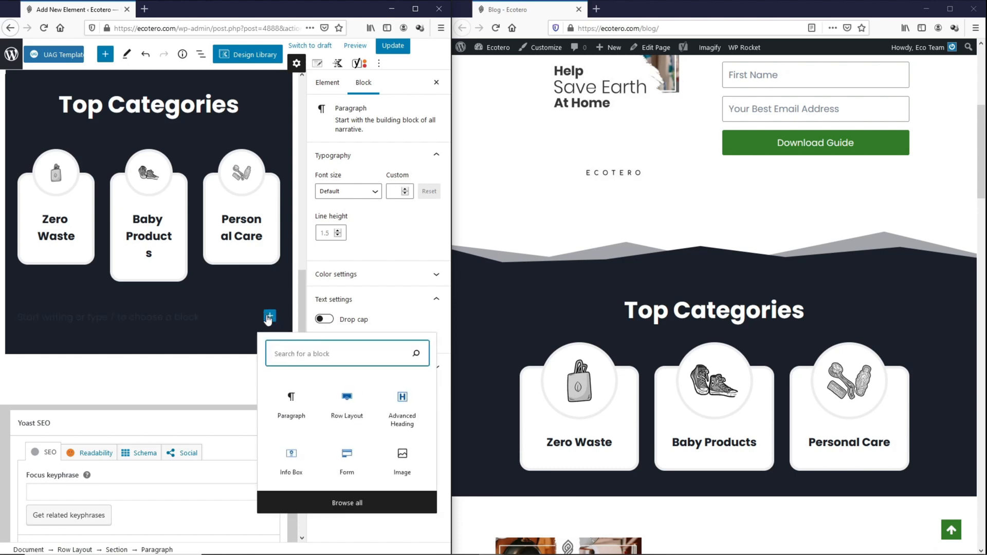
{"action": "type", "text": "button"}
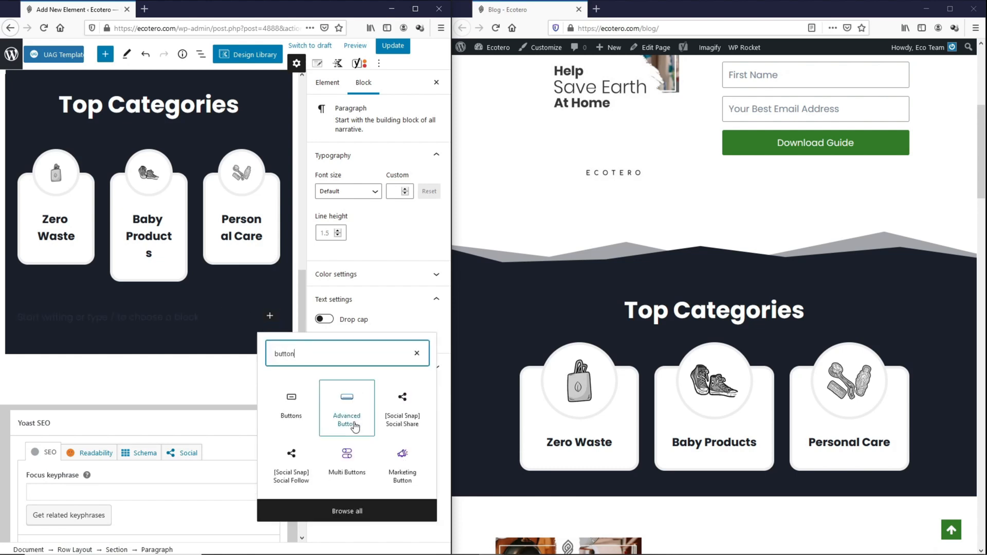
{"action": "left_click", "coordinate": [354, 420]}
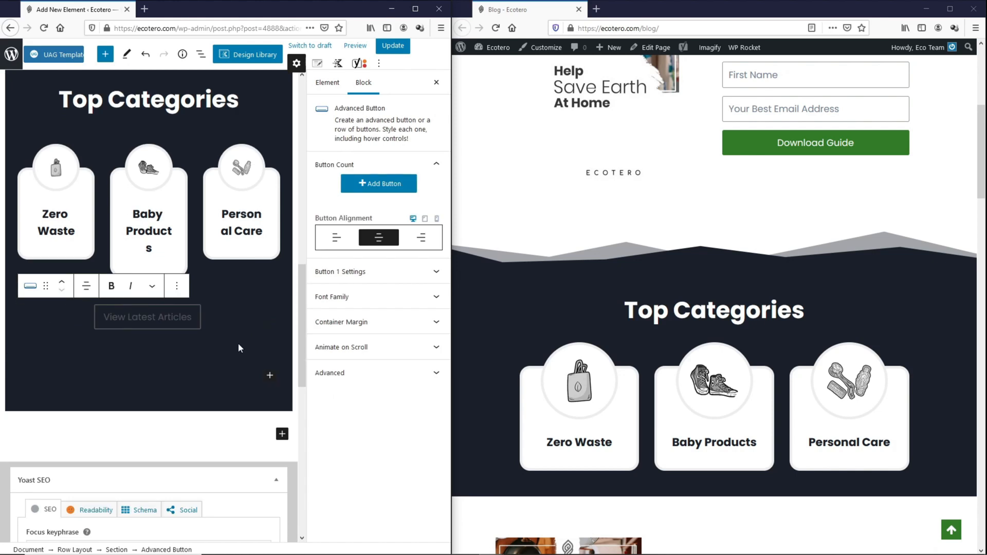
- Set the button's normal background and border colors to green 317B22 and its text color to white
{"action": "left_click", "coordinate": [377, 280]}
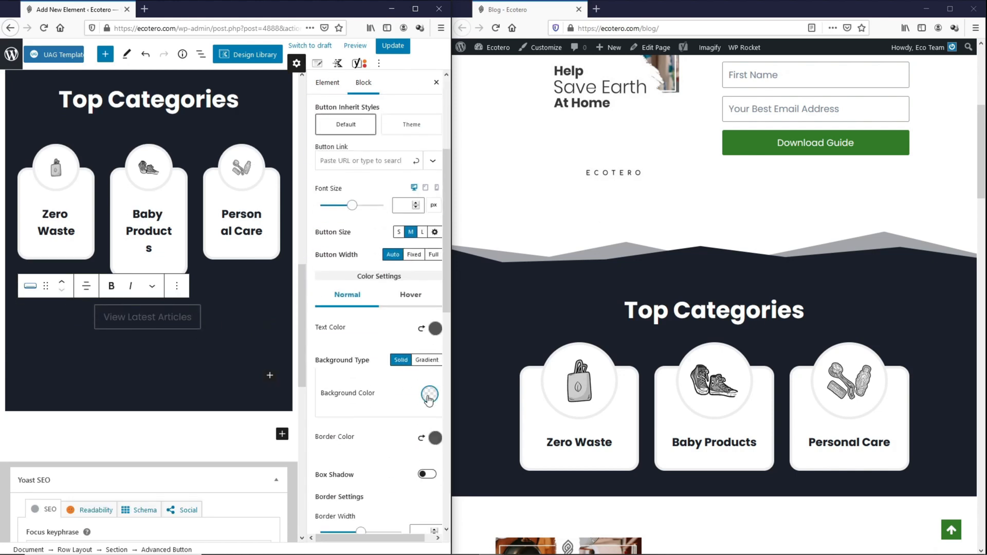
{"action": "left_click", "coordinate": [429, 395]}
{"action": "left_click", "coordinate": [291, 366]}
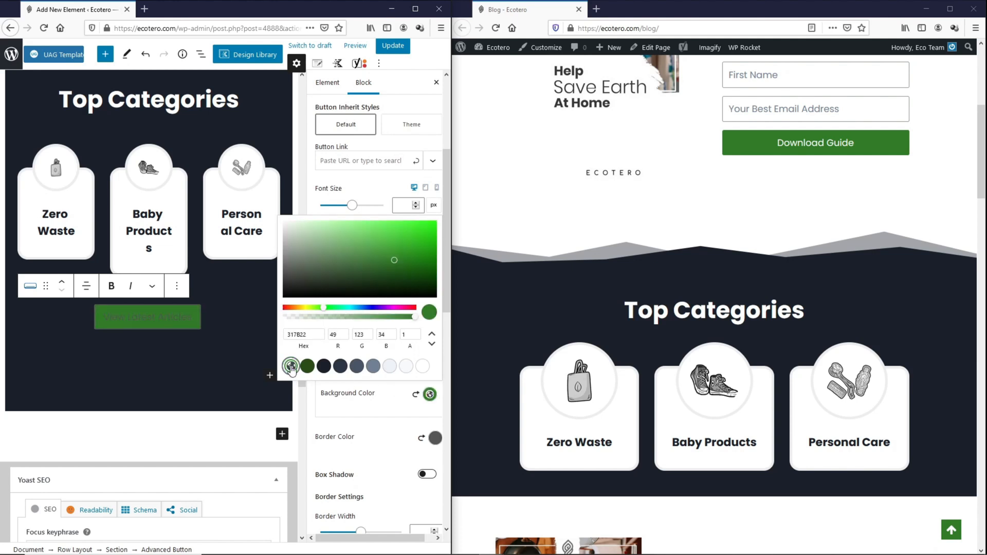
{"action": "left_click", "coordinate": [434, 438]}
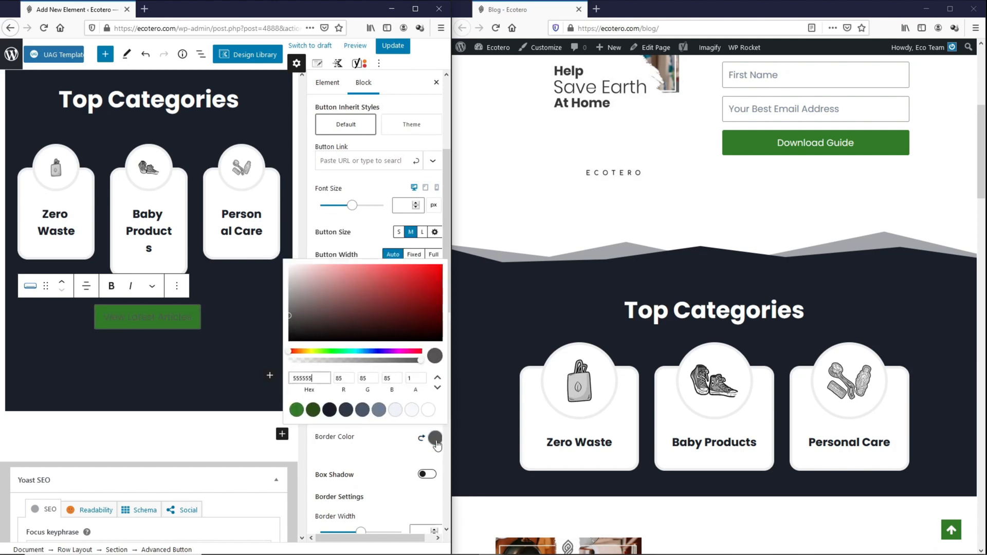
{"action": "left_click", "coordinate": [297, 411]}
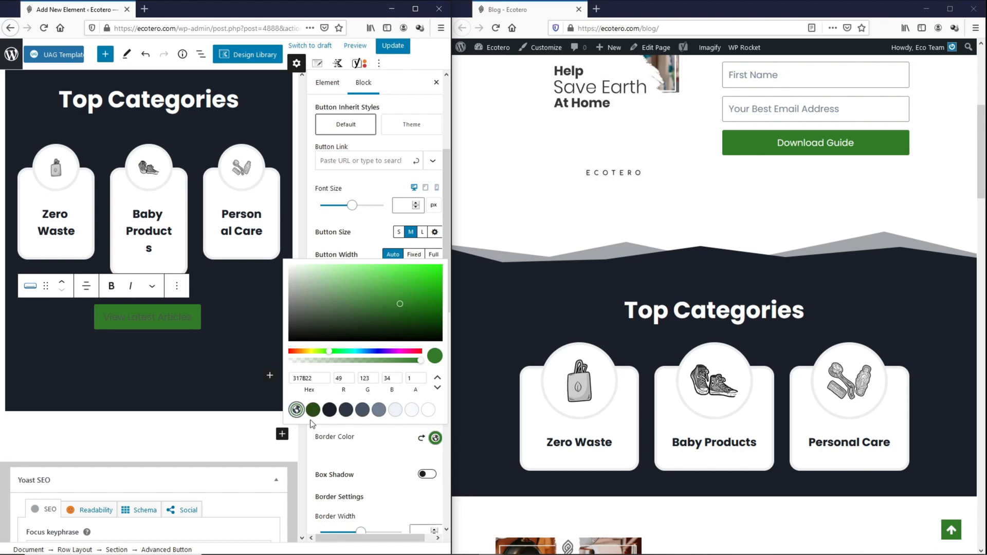
{"action": "left_click", "coordinate": [311, 426]}
{"action": "left_click", "coordinate": [435, 328]}
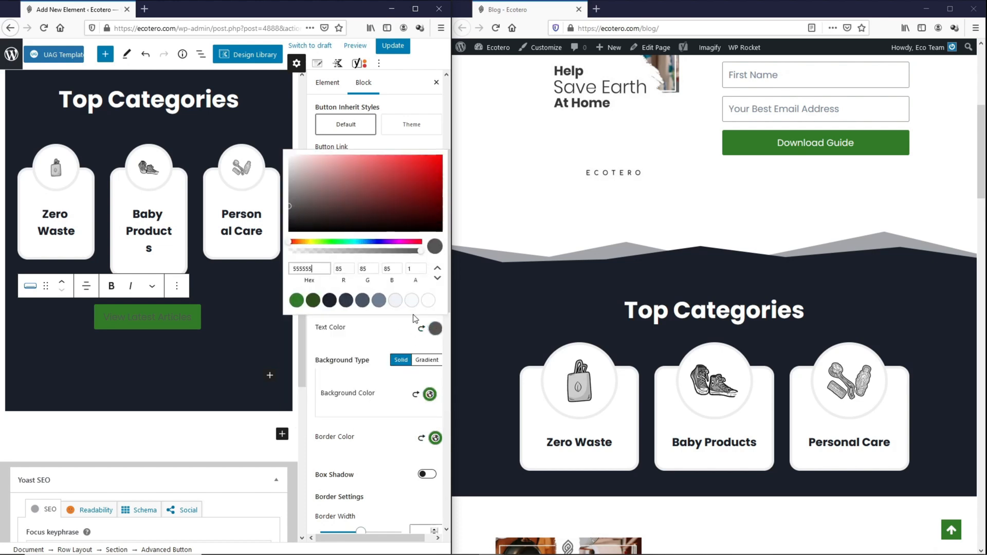
{"action": "left_click", "coordinate": [429, 302]}
{"action": "left_click", "coordinate": [414, 326]}
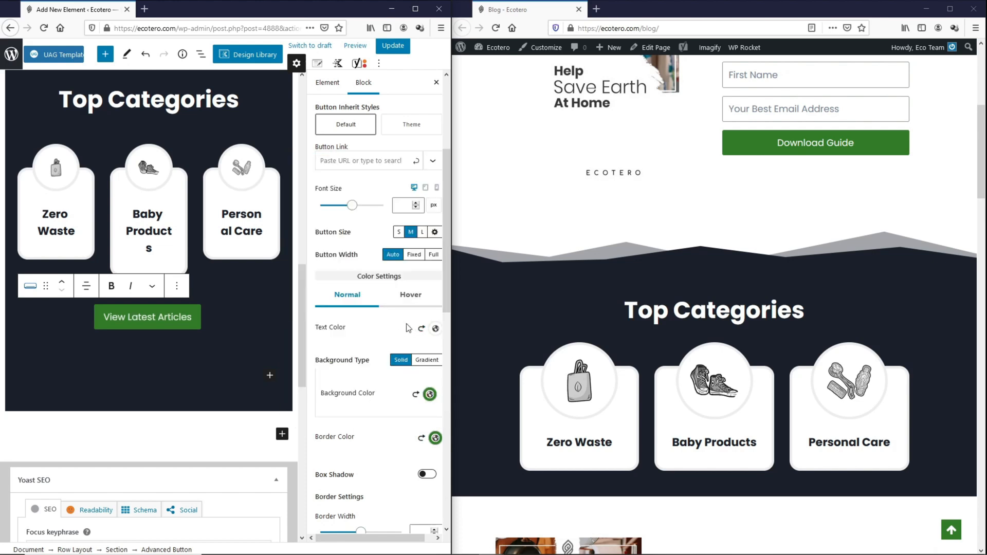
- Set the button's hover background and hover border colors to the dark green "Accent - alt" palette color
{"action": "left_click", "coordinate": [407, 296]}
{"action": "left_click", "coordinate": [430, 394]}
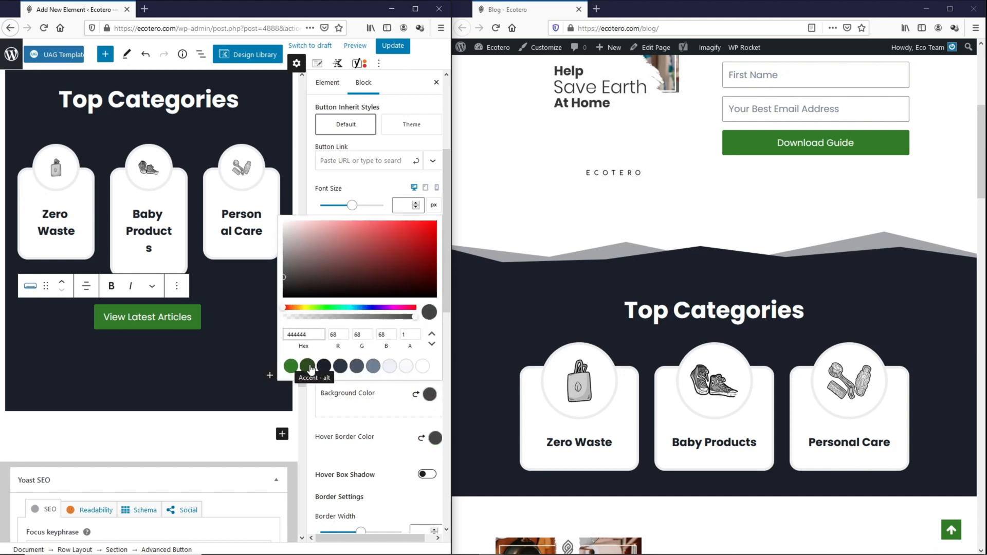
{"action": "left_click", "coordinate": [435, 438]}
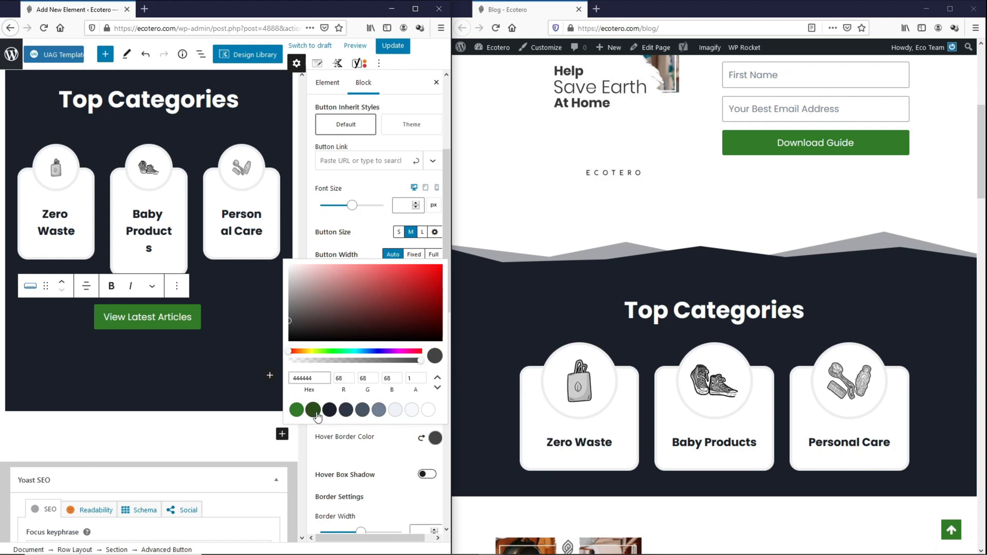
{"action": "left_click", "coordinate": [315, 413]}
{"action": "left_click", "coordinate": [392, 446]}
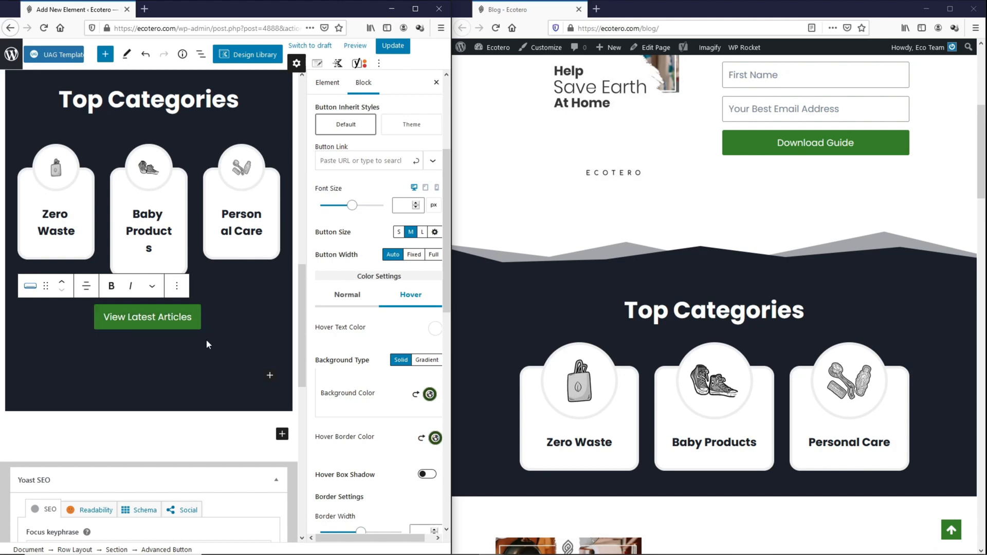
- Update the element and reload the live blog page to check the "View Latest Articles" button
{"action": "left_click", "coordinate": [393, 45]}
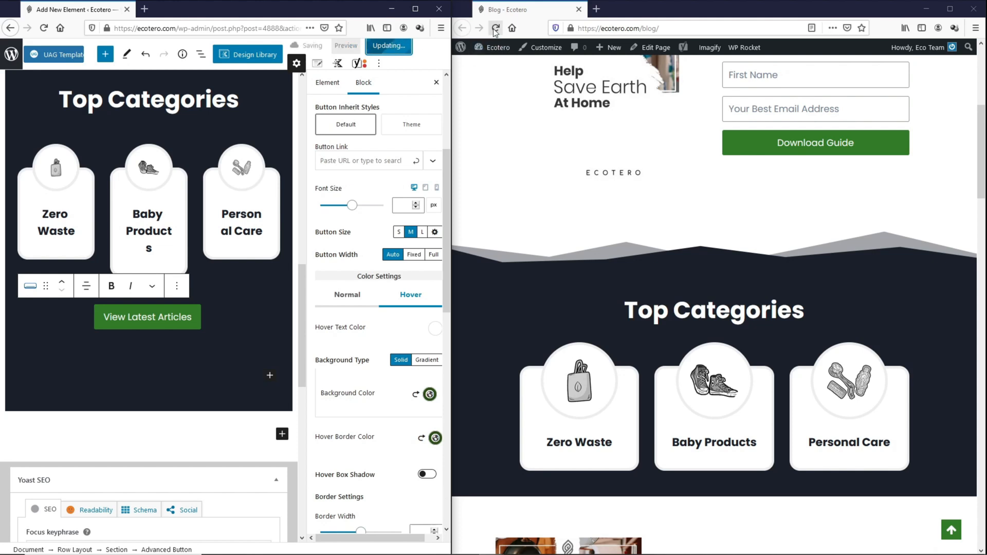
{"action": "left_click", "coordinate": [495, 29]}
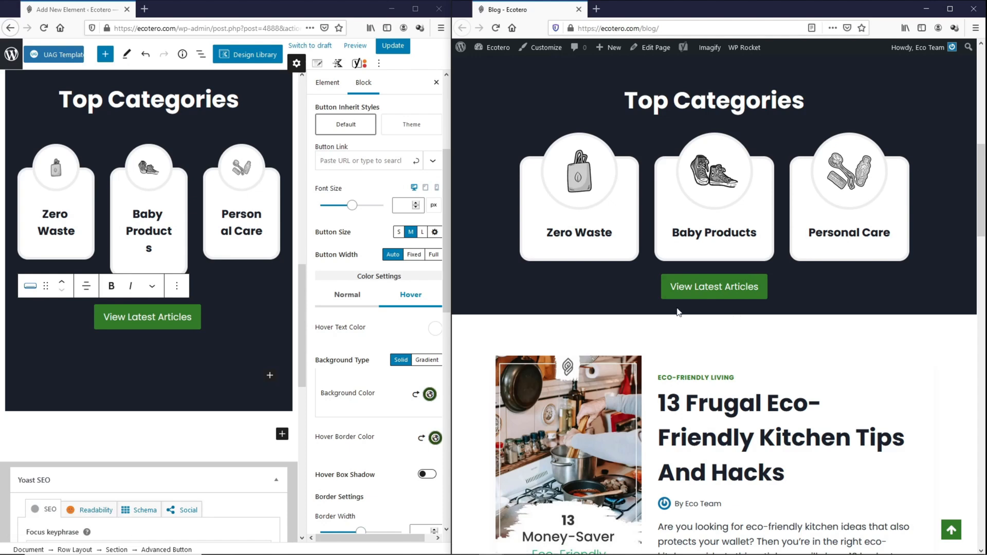
{"action": "left_click", "coordinate": [216, 310]}
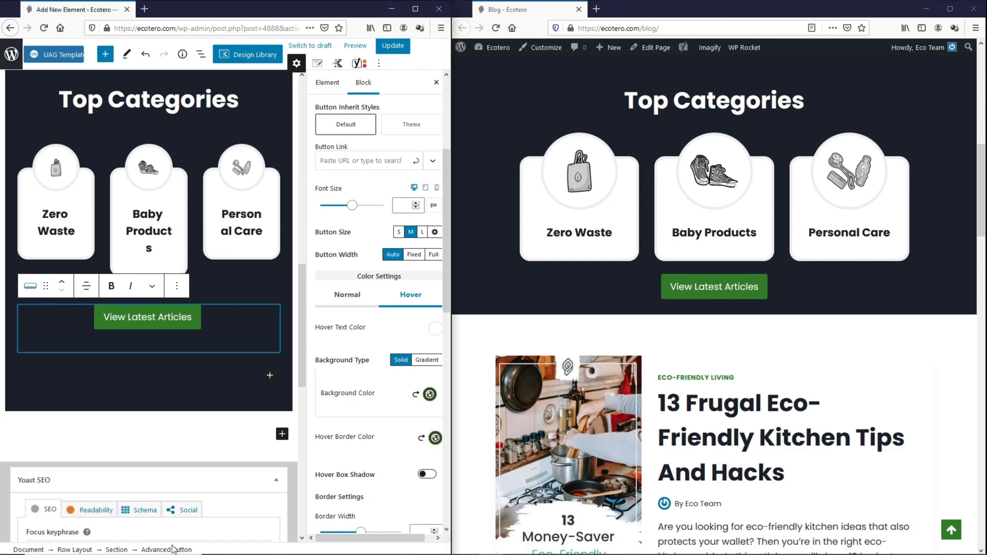
- Set the button's top and bottom container margins to 50 px, then update the element and reload the live blog page
{"action": "scroll", "coordinate": [388, 398], "scroll_direction": "down", "scroll_amount": 10}
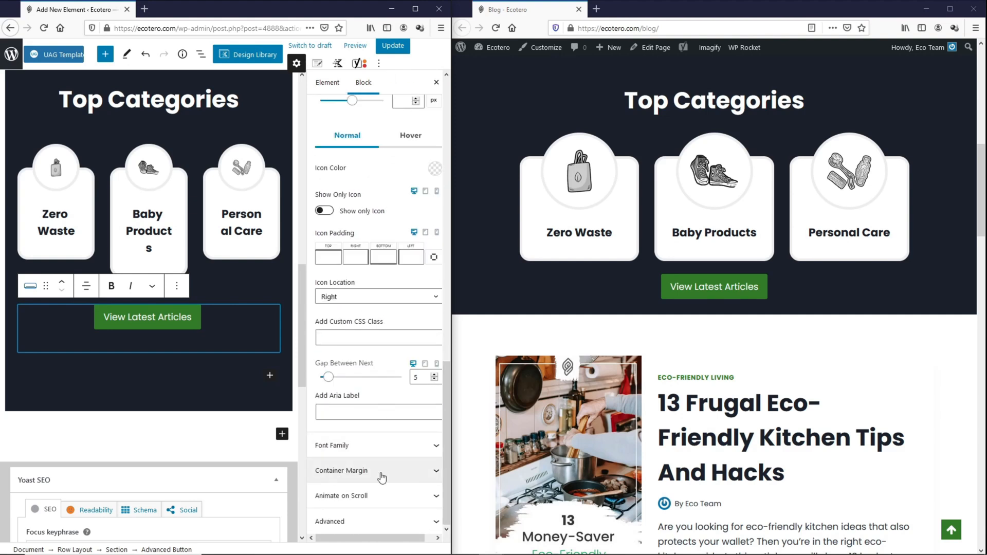
{"action": "left_click", "coordinate": [381, 478]}
{"action": "left_click", "coordinate": [380, 466]}
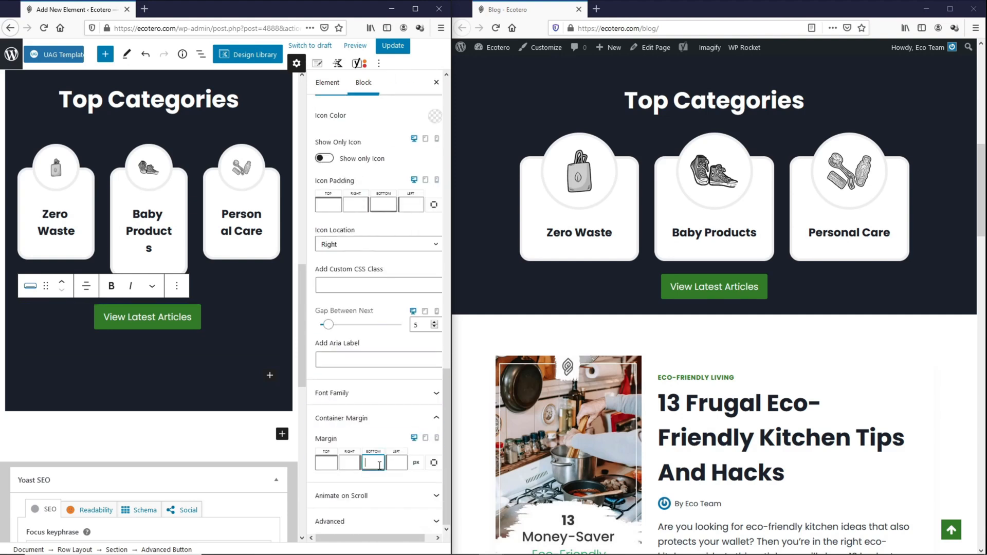
{"action": "type", "text": "50"}
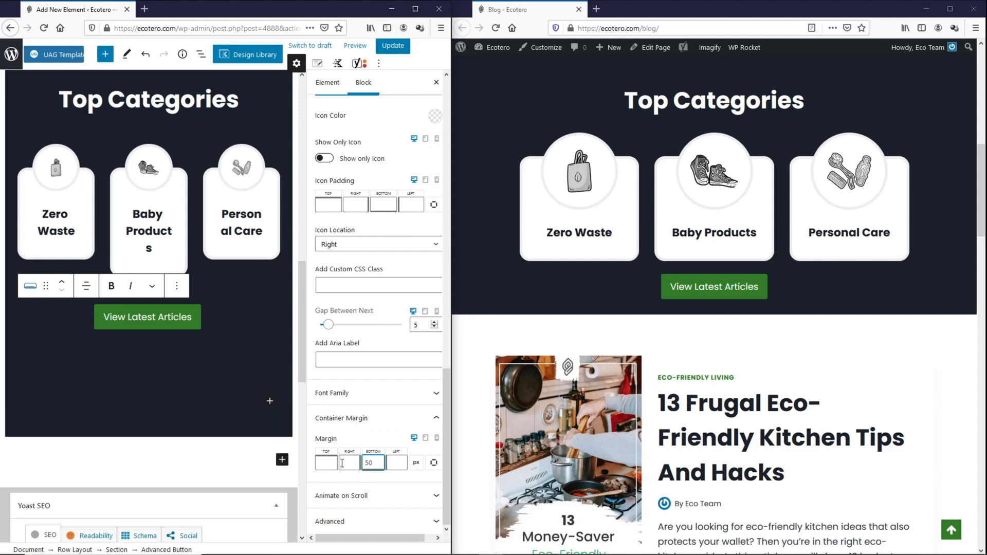
{"action": "left_click", "coordinate": [325, 463]}
{"action": "type", "text": "50"}
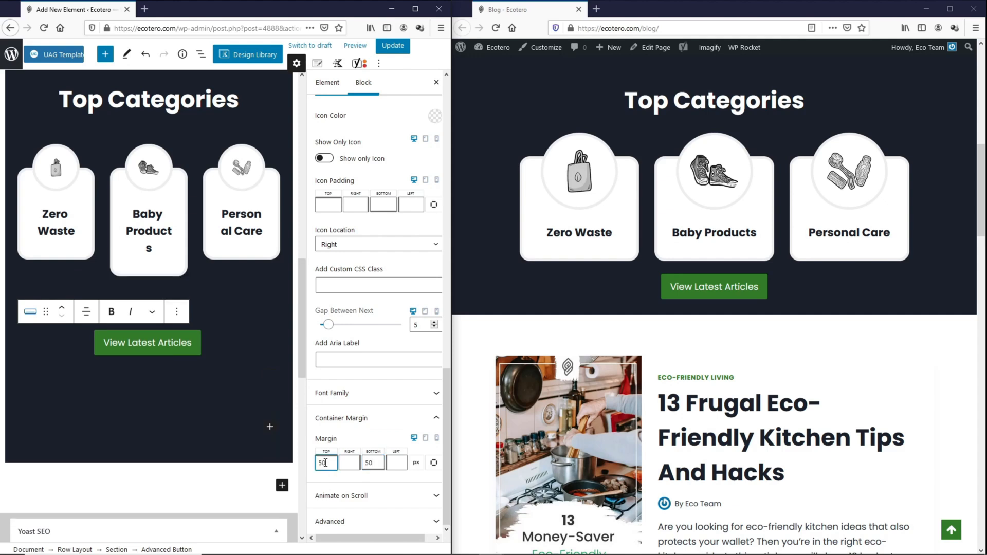
{"action": "left_click", "coordinate": [393, 45]}
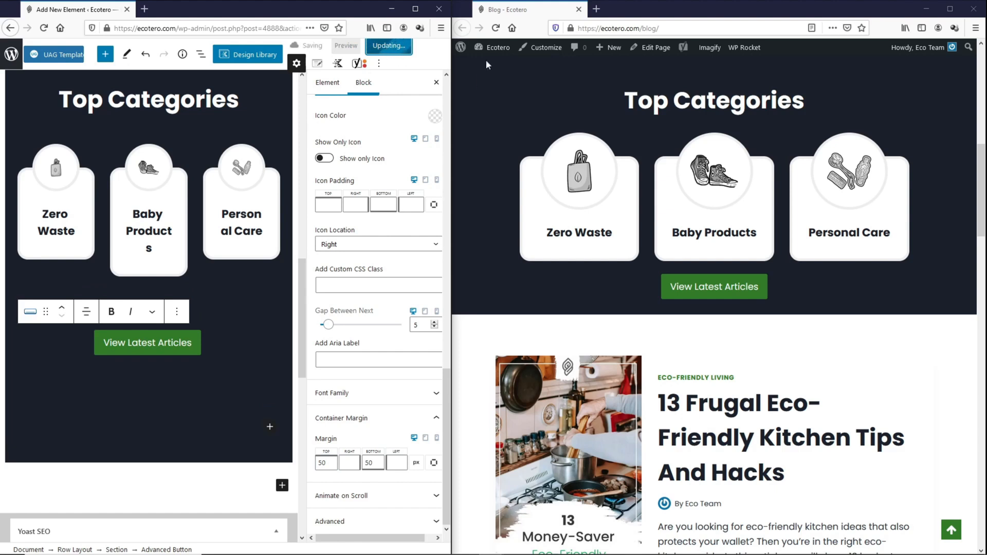
{"action": "left_click", "coordinate": [496, 30]}
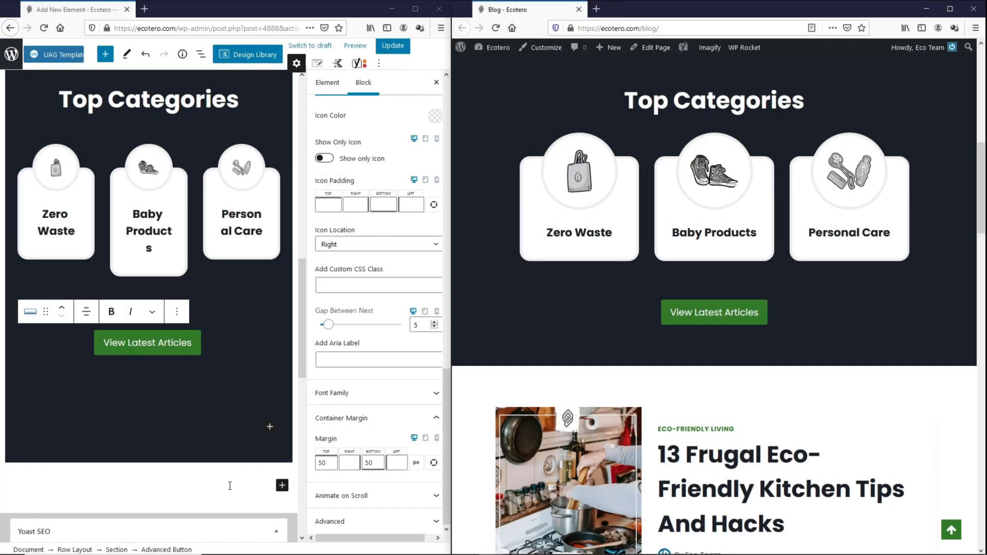
- Add a single-column Row Layout block below the Top Categories row
{"action": "left_click", "coordinate": [229, 483]}
{"action": "scroll", "coordinate": [216, 411], "scroll_direction": "down", "scroll_amount": 4}
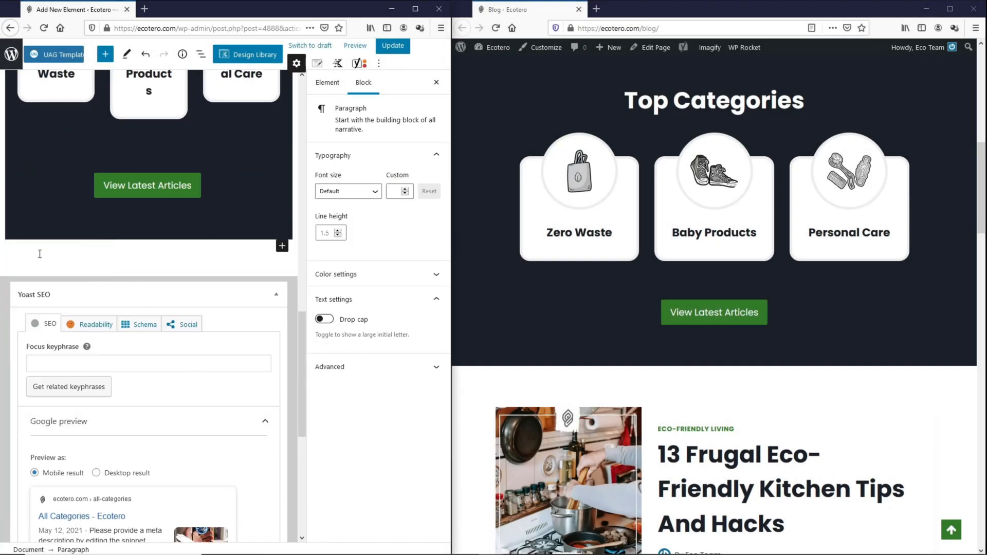
{"action": "left_click", "coordinate": [282, 246]}
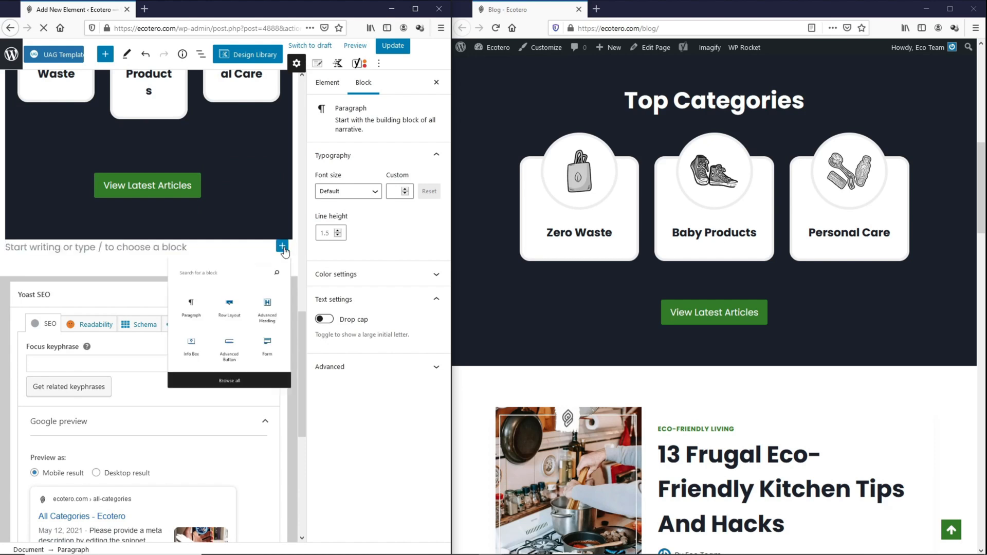
{"action": "left_click", "coordinate": [205, 335]}
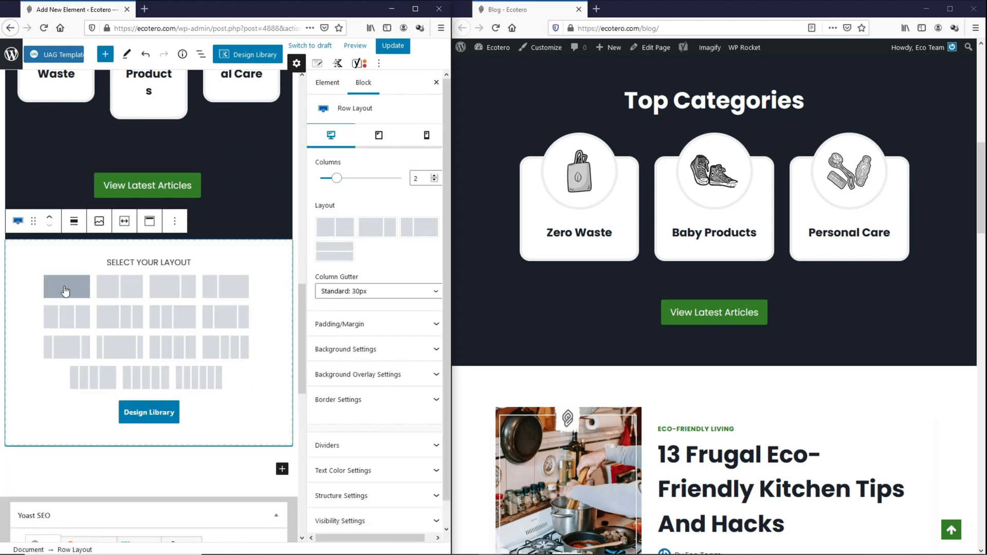
{"action": "left_click", "coordinate": [64, 293]}
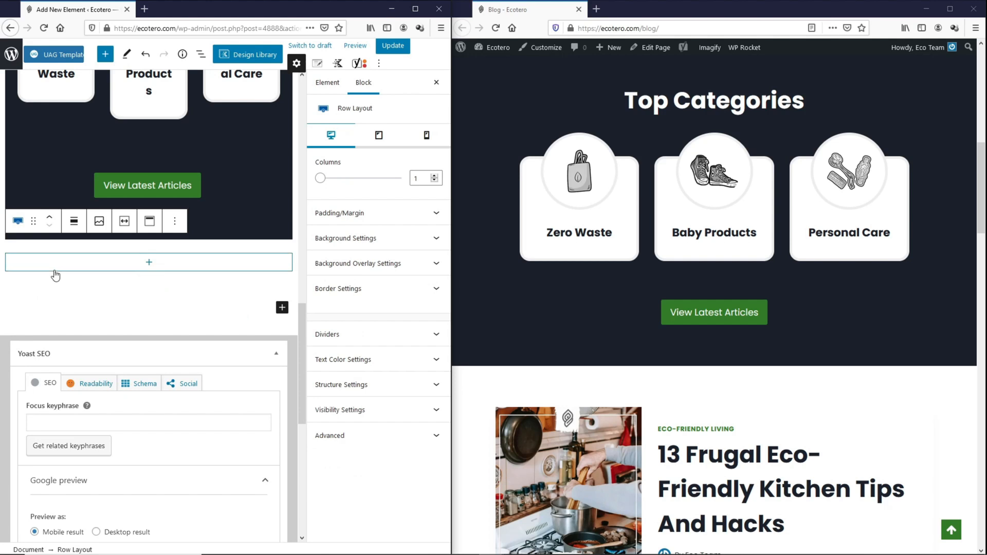
- Make the new row inherit the content max width from the theme and align it to full width
{"action": "left_click", "coordinate": [362, 385]}
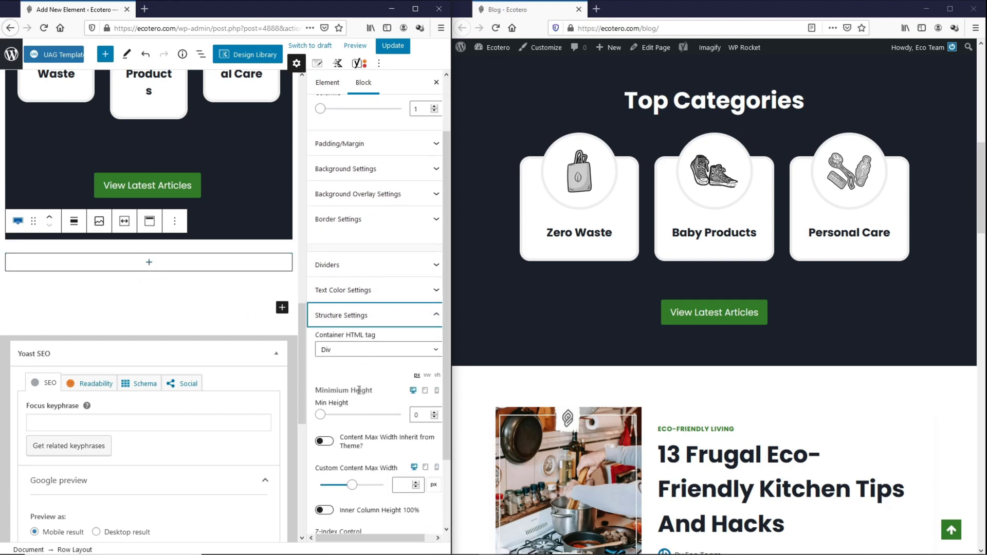
{"action": "left_click", "coordinate": [324, 441]}
{"action": "left_click", "coordinate": [73, 233]}
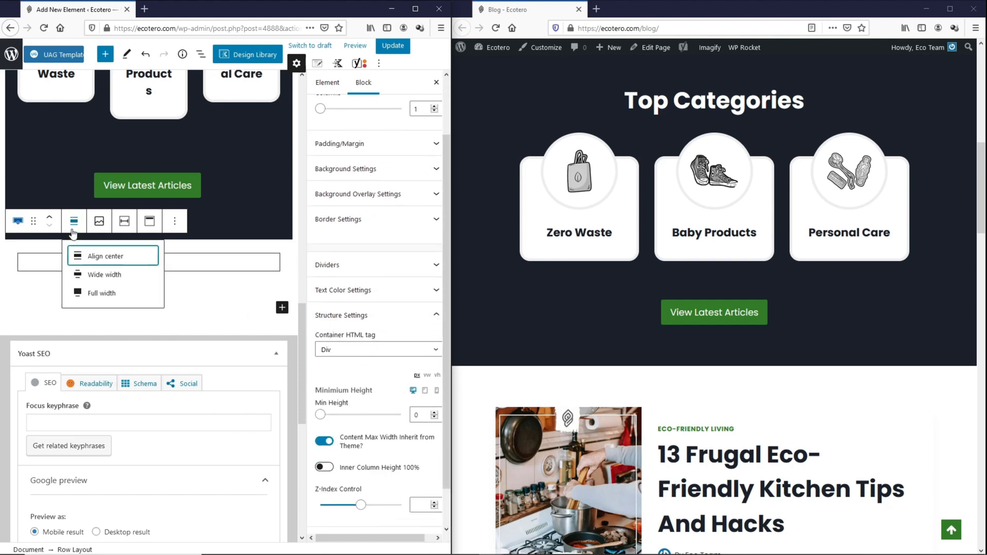
{"action": "left_click", "coordinate": [99, 292]}
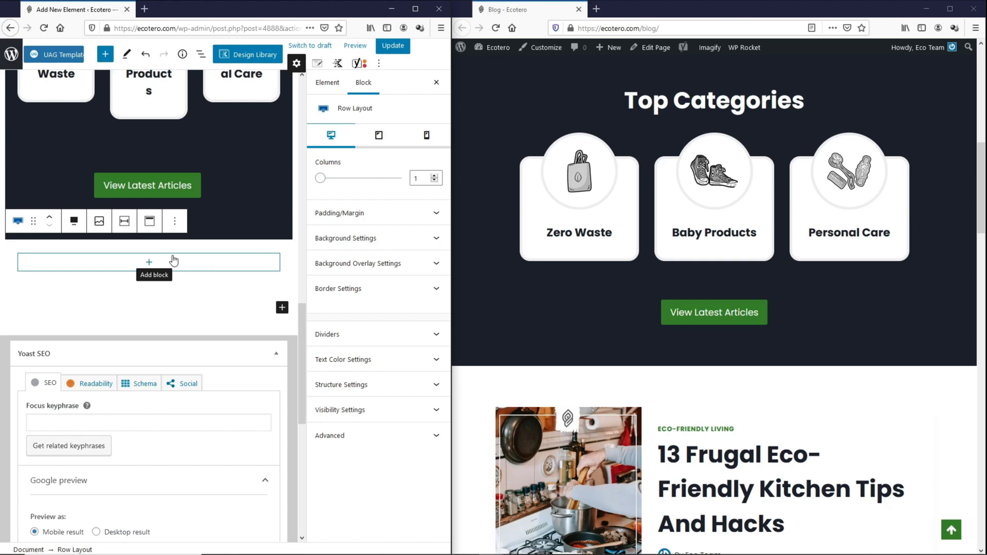
- Give the new row a top divider in the layered jagged mountain shape with the dark palette color 1A202C
{"action": "left_click", "coordinate": [347, 335]}
{"action": "left_click", "coordinate": [414, 366]}
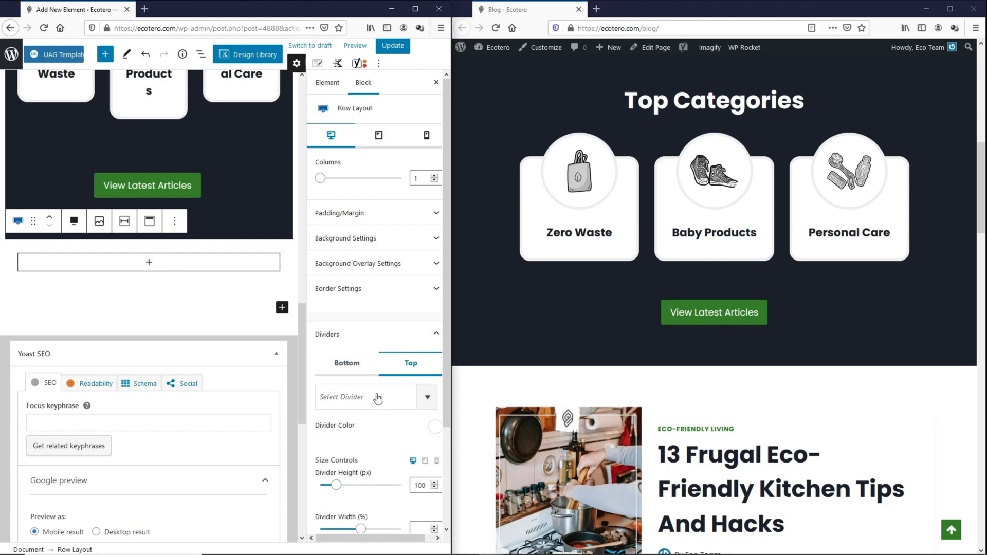
{"action": "left_click", "coordinate": [377, 400]}
{"action": "scroll", "coordinate": [366, 457], "scroll_direction": "down", "scroll_amount": 10}
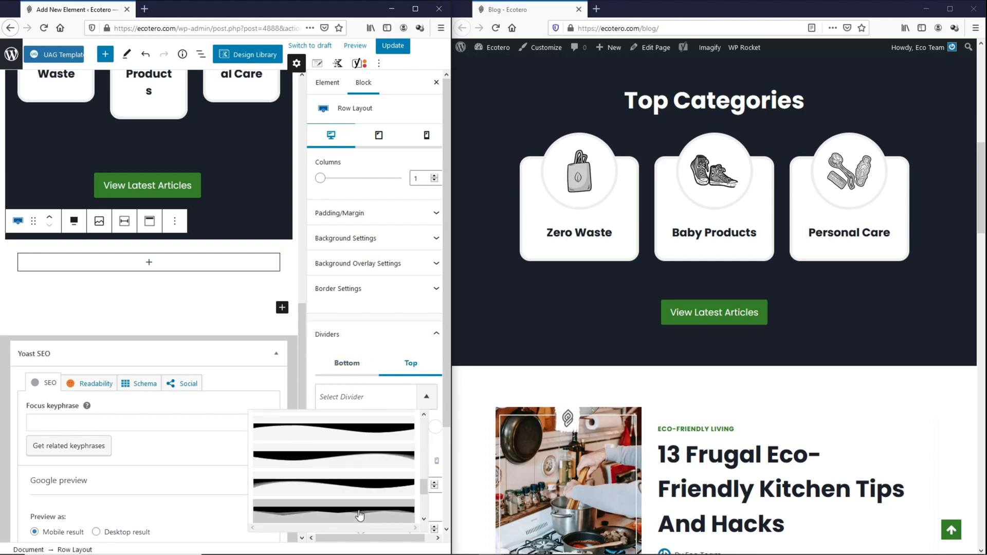
{"action": "left_click", "coordinate": [360, 515]}
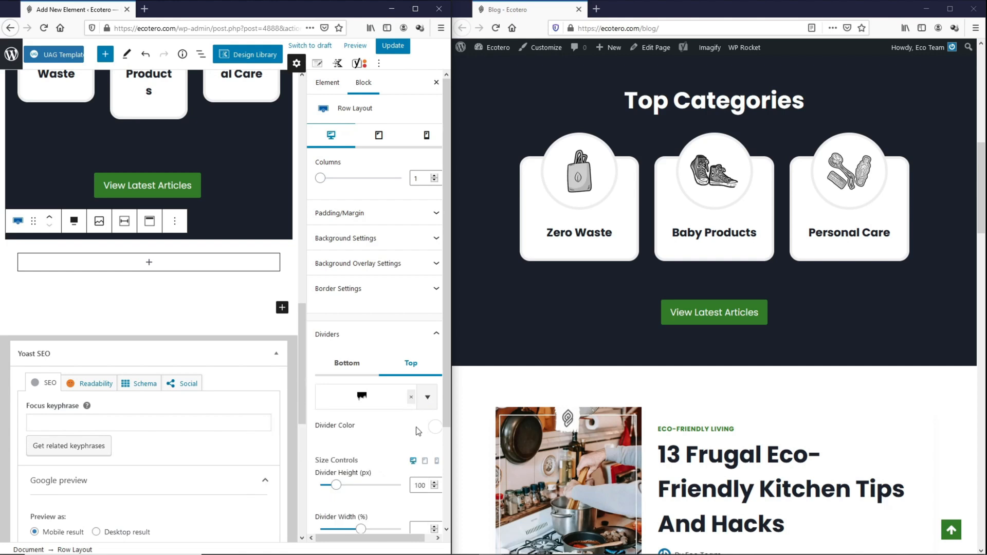
{"action": "left_click", "coordinate": [435, 430]}
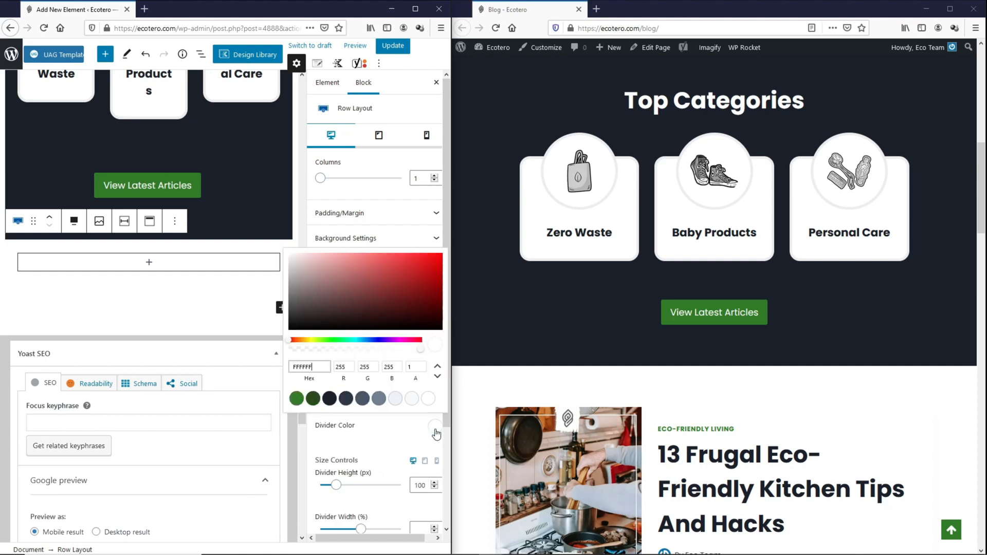
{"action": "left_click", "coordinate": [327, 400]}
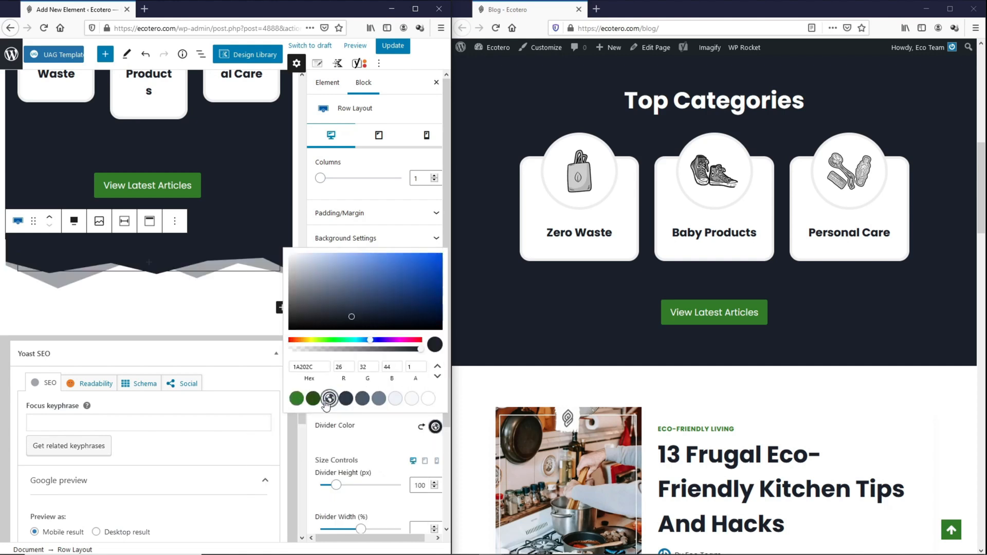
{"action": "left_click", "coordinate": [326, 420]}
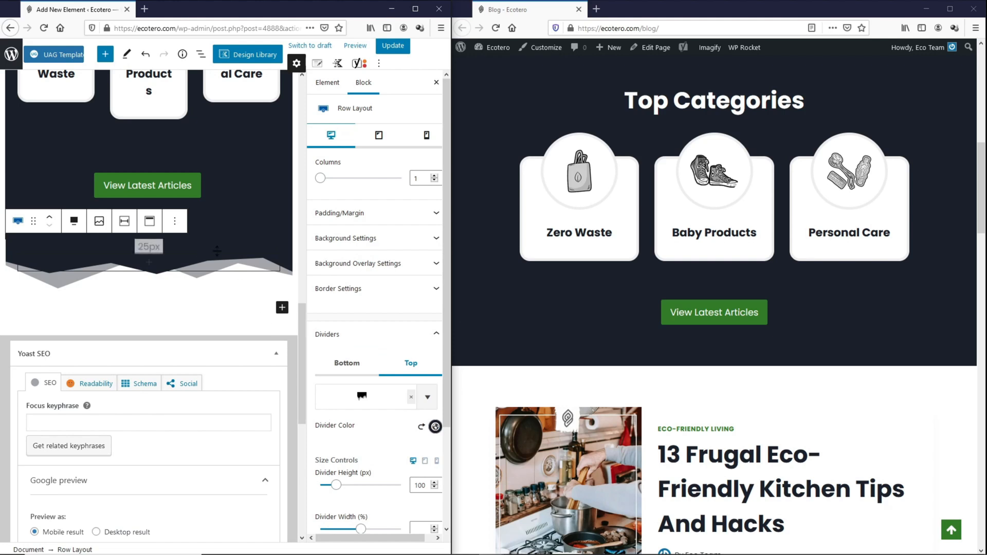
- Add an Advanced Heading reading "Zero Waste Lifestyle" inside the new row and center its text
{"action": "left_click", "coordinate": [151, 265]}
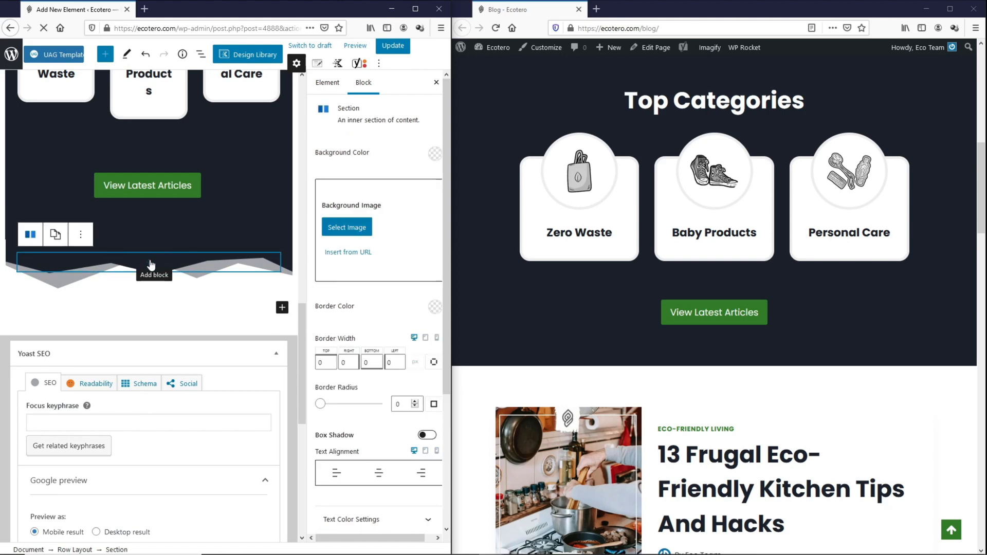
{"action": "left_click", "coordinate": [151, 264]}
{"action": "left_click", "coordinate": [212, 360]}
{"action": "type", "text": "Zero Waste Lifestyle"}
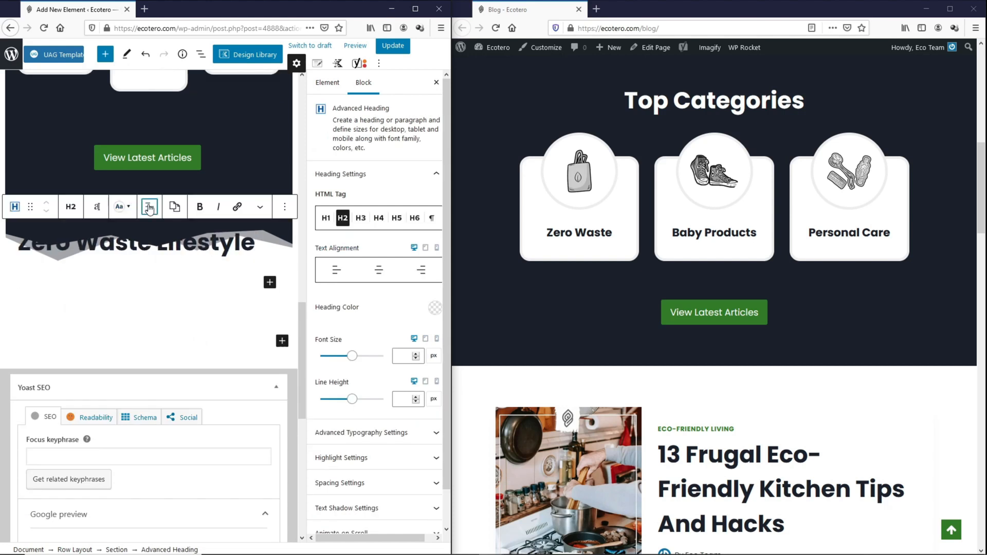
{"action": "left_click", "coordinate": [149, 206]}
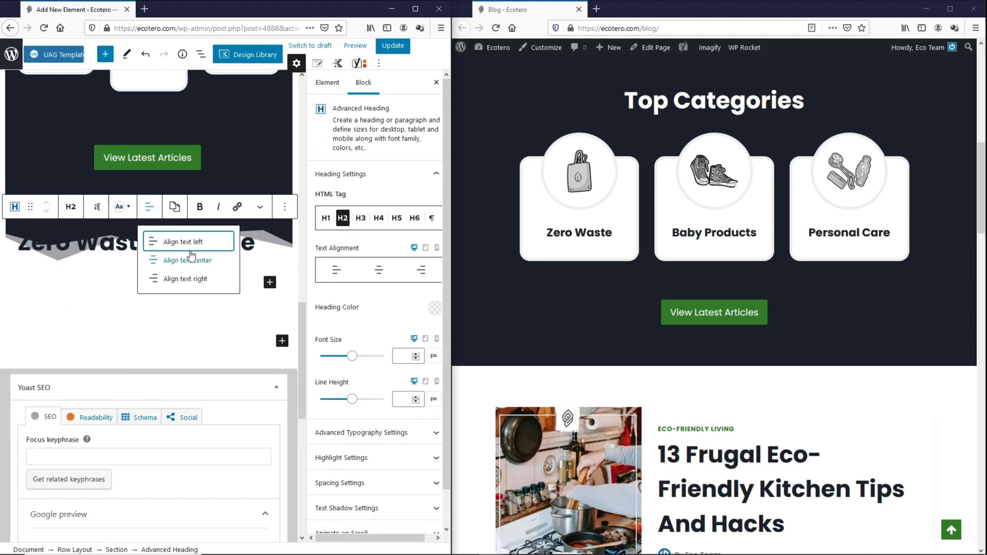
{"action": "left_click", "coordinate": [176, 250]}
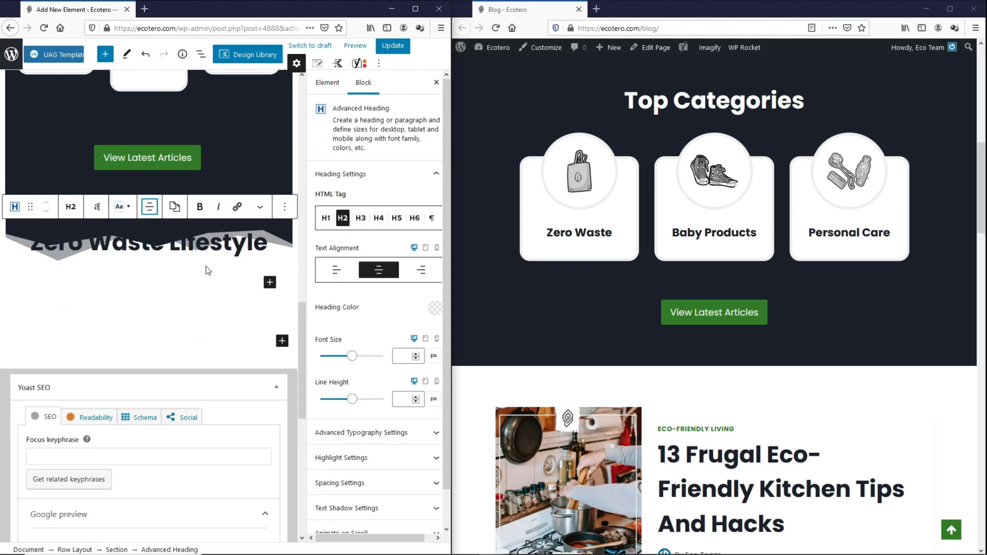
- Set the top padding of the row containing the "Zero Waste Lifestyle" heading to 150 px
{"action": "scroll", "coordinate": [208, 271], "scroll_direction": "up", "scroll_amount": 3}
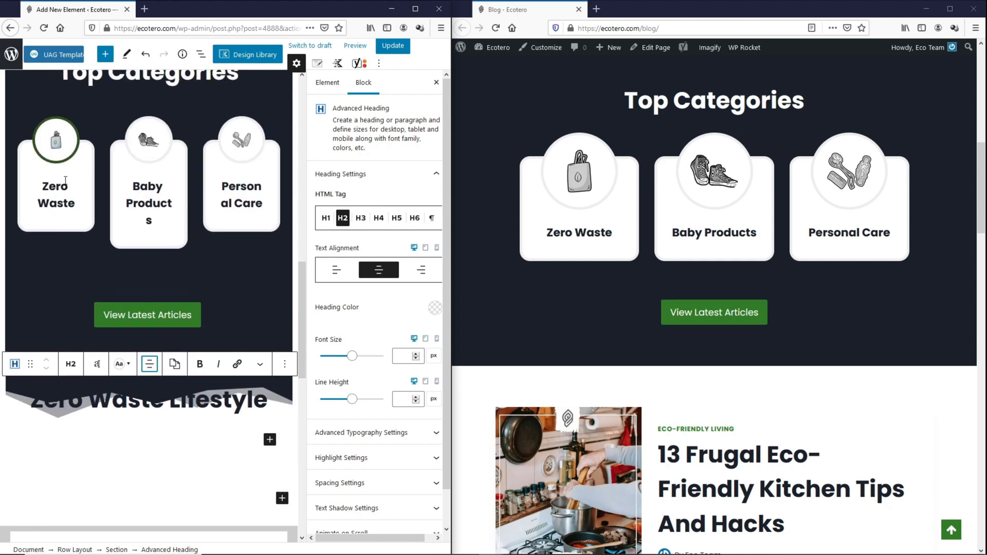
{"action": "scroll", "coordinate": [66, 182], "scroll_direction": "down", "scroll_amount": 4}
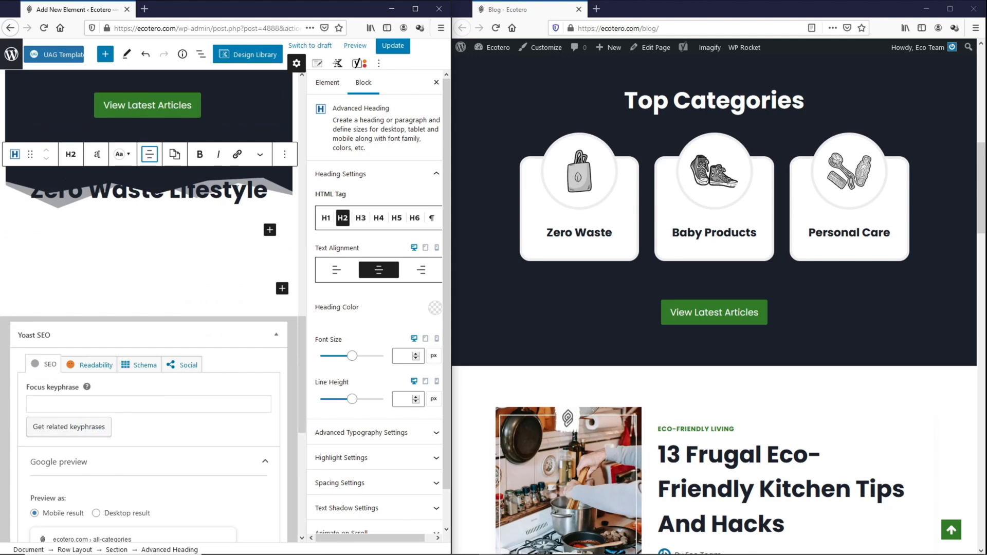
{"action": "left_click", "coordinate": [232, 193]}
{"action": "left_click", "coordinate": [75, 550]}
{"action": "left_click", "coordinate": [343, 214]}
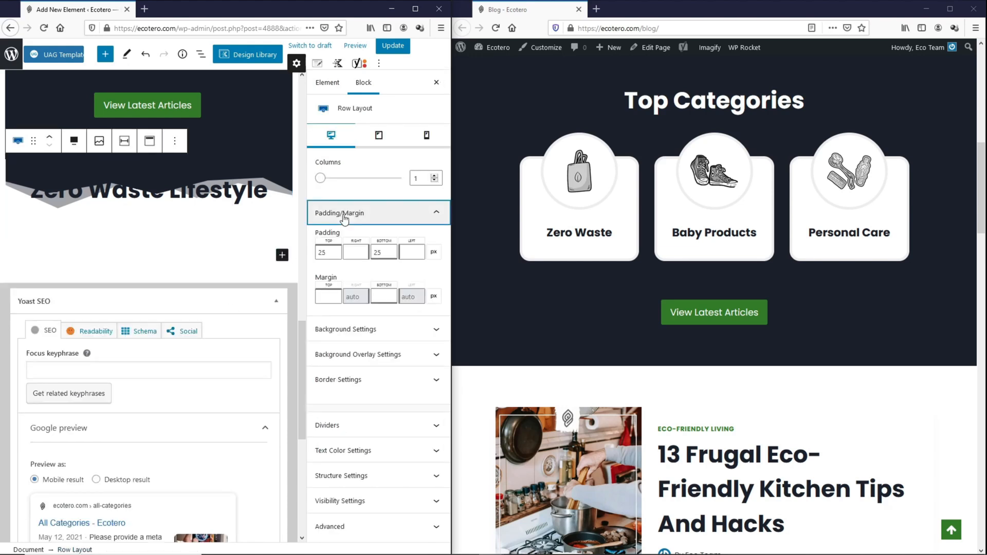
{"action": "left_click_drag", "start_coordinate": [329, 252], "coordinate": [312, 254]}
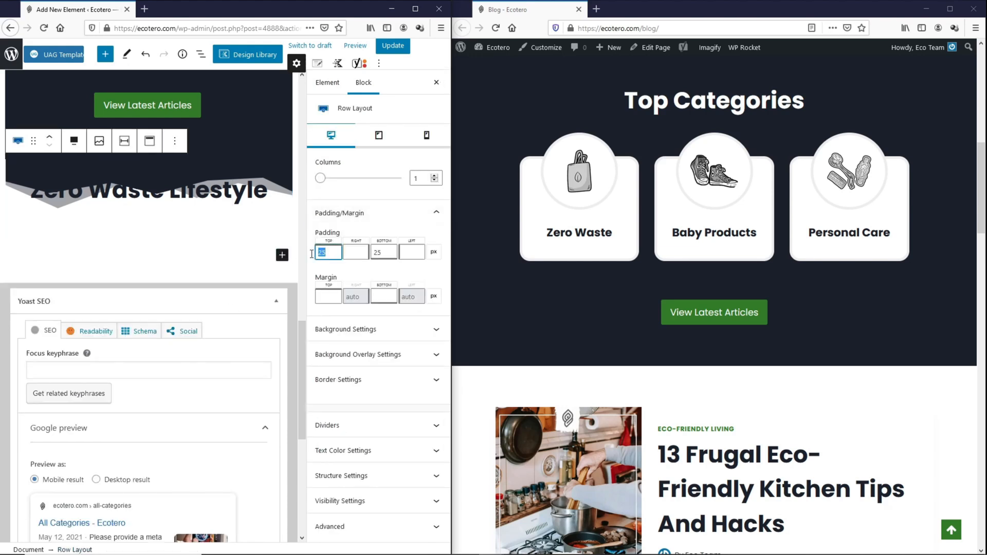
{"action": "type", "text": "150"}
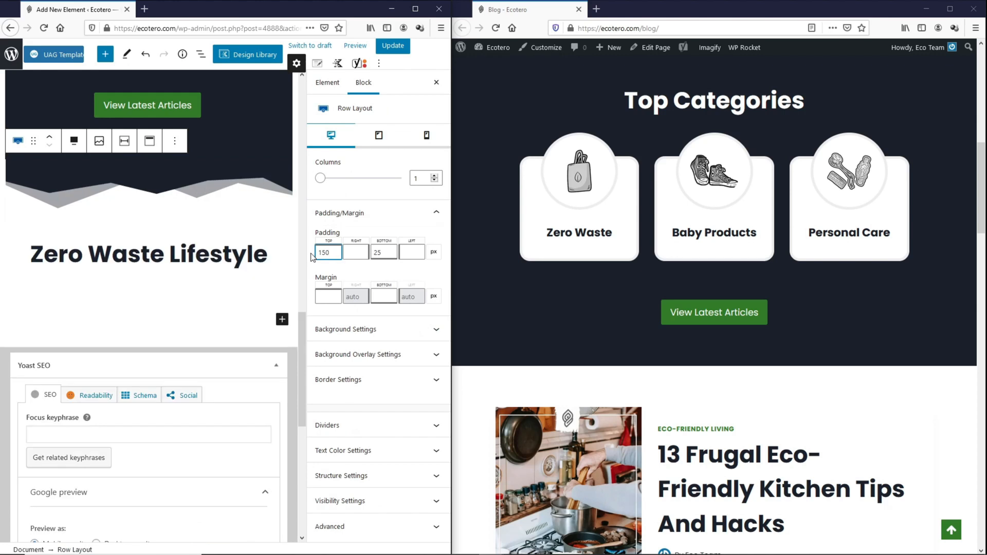
- Insert a Post Grid/Carousel block below the "Zero Waste Lifestyle" heading using the initial style with the image beside the text
{"action": "left_click", "coordinate": [270, 254]}
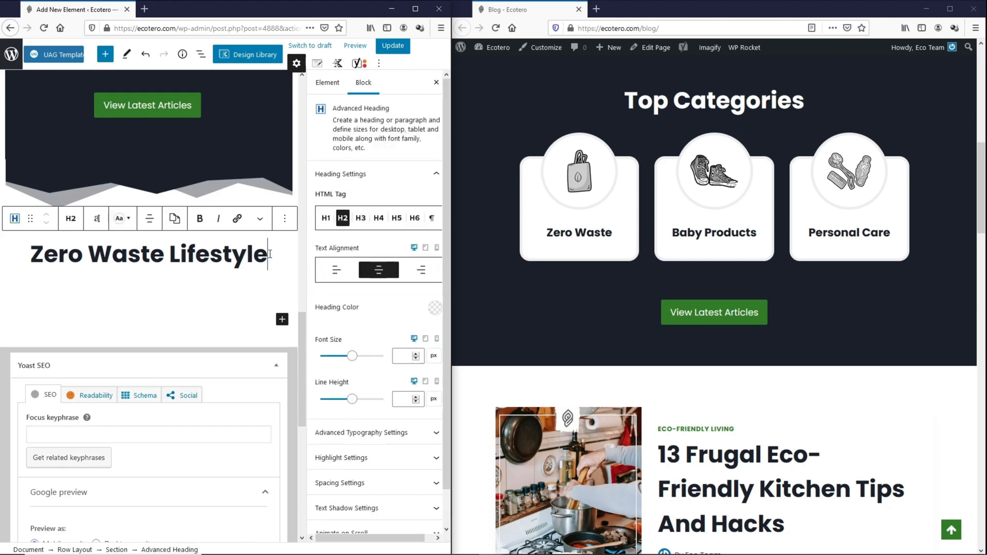
{"action": "key", "text": "Return"}
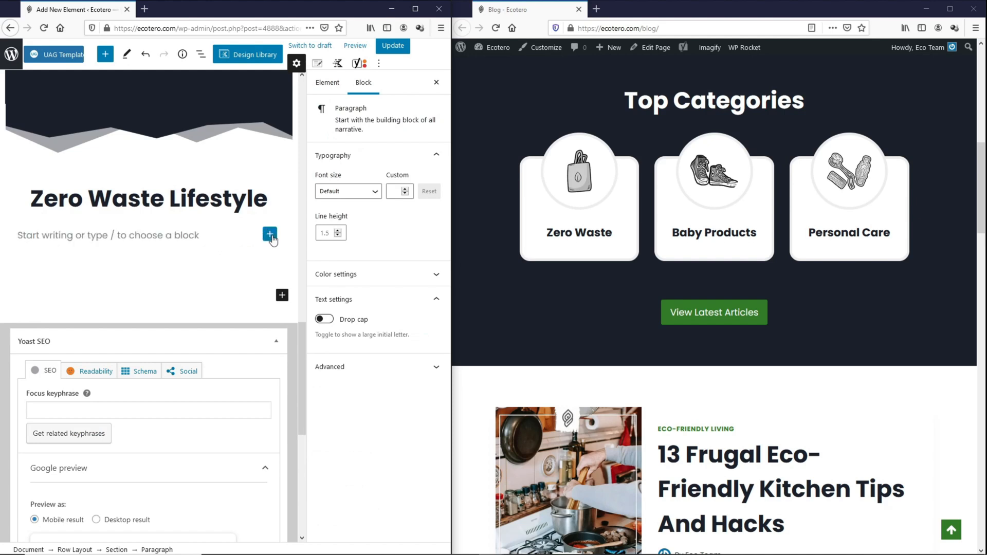
{"action": "left_click", "coordinate": [270, 234]}
{"action": "left_click", "coordinate": [345, 432]}
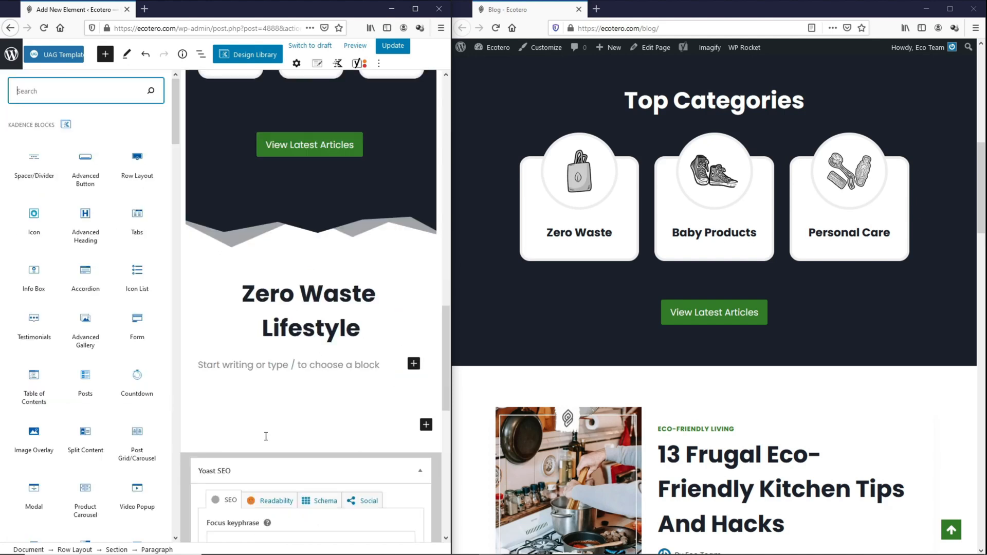
{"action": "left_click", "coordinate": [137, 437]}
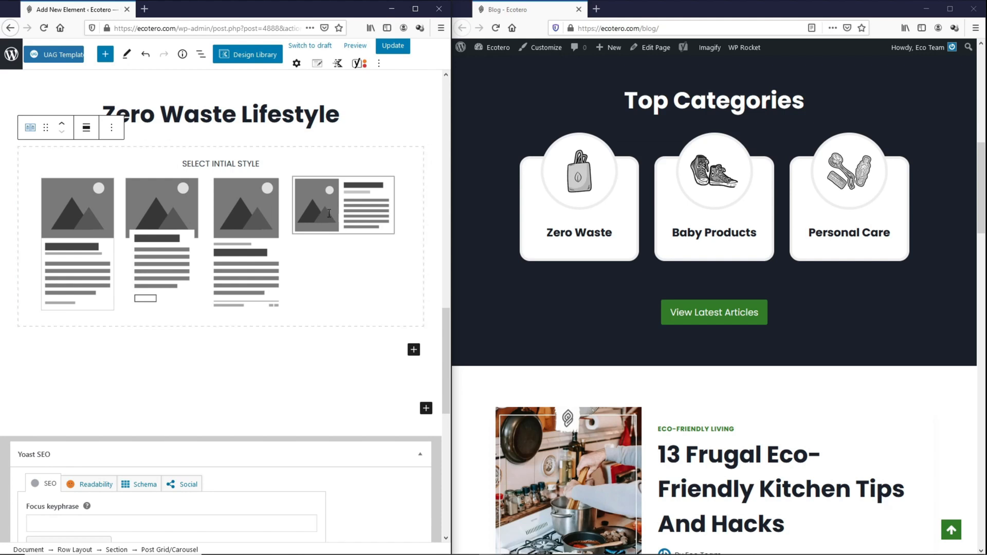
{"action": "left_click", "coordinate": [330, 218]}
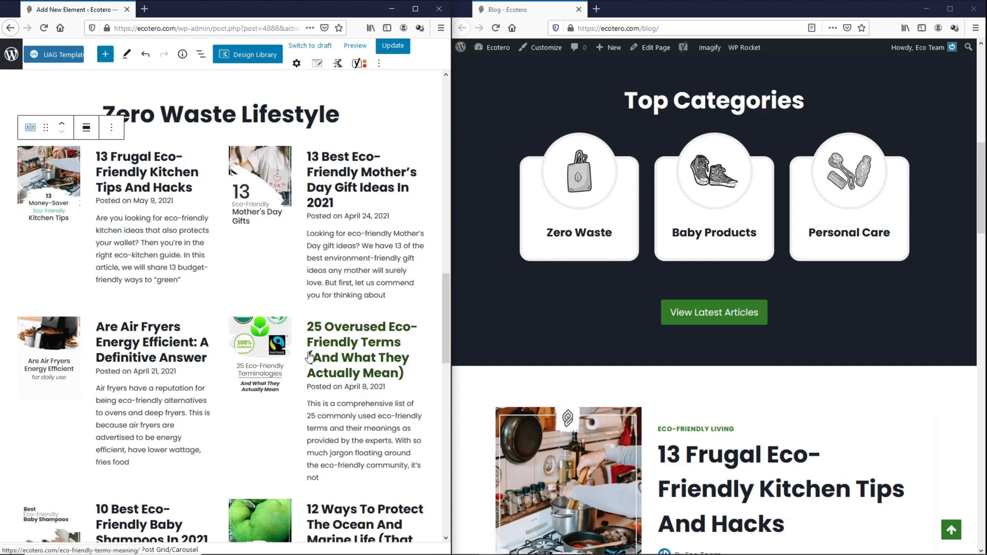
- Limit the post grid under the "Zero Waste Lifestyle" heading to 1 item and set its layout to 1 column
{"action": "left_click", "coordinate": [296, 64]}
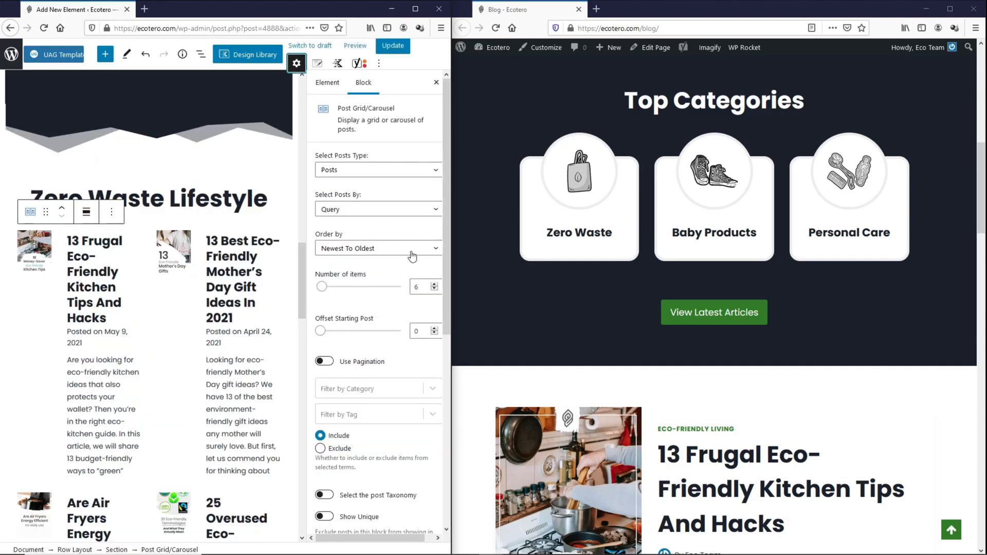
{"action": "left_click", "coordinate": [419, 286]}
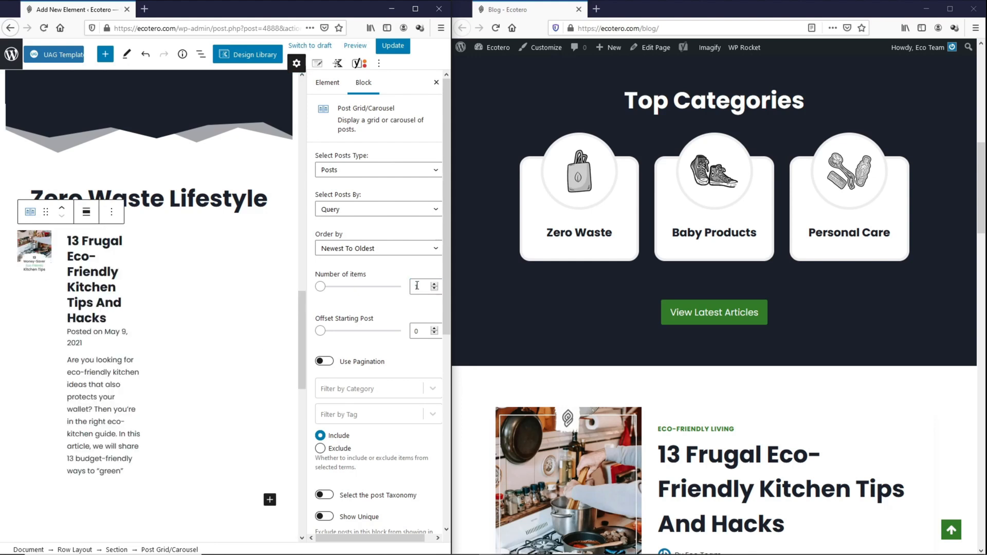
{"action": "scroll", "coordinate": [386, 340], "scroll_direction": "down", "scroll_amount": 5}
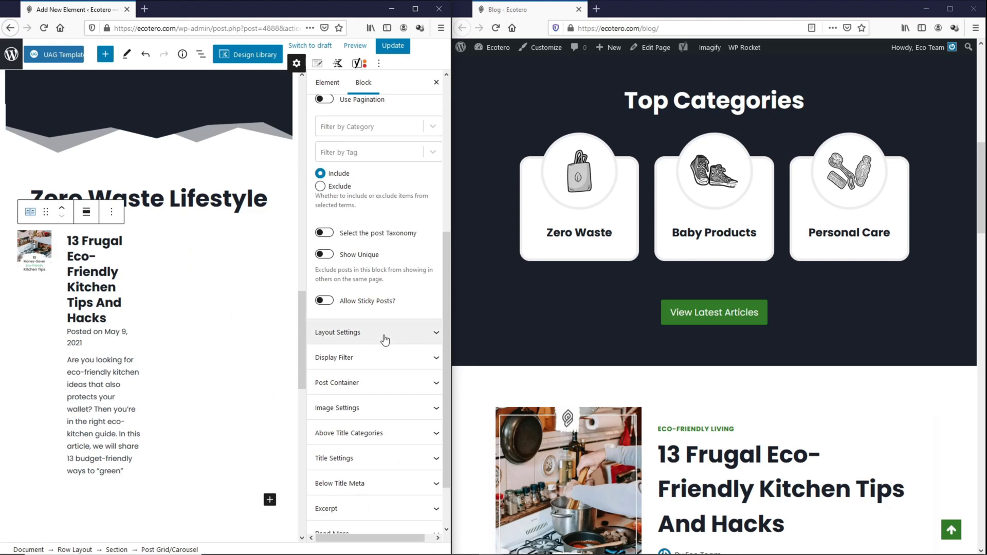
{"action": "left_click", "coordinate": [385, 340]}
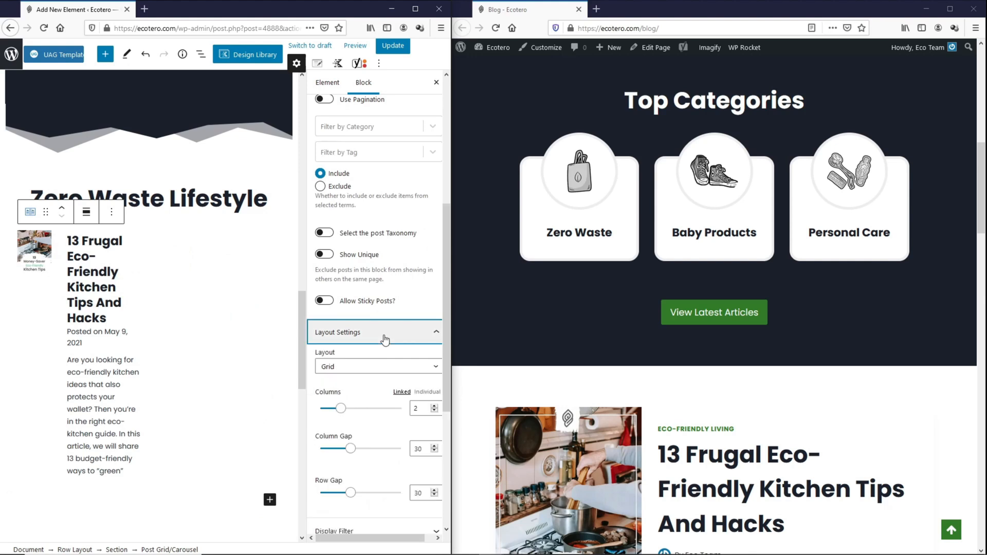
{"action": "left_click", "coordinate": [415, 408]}
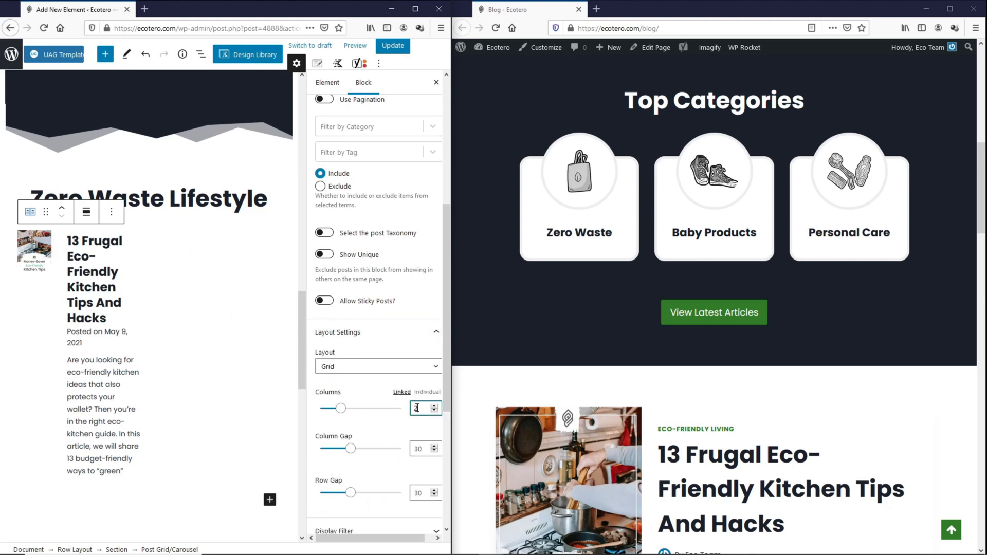
{"action": "type", "text": "1"}
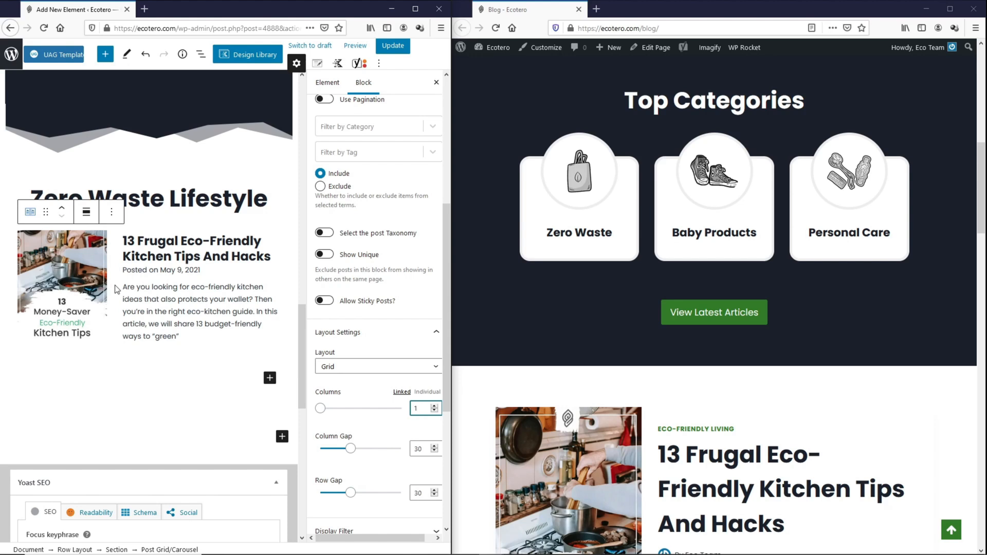
- Set the post grid to select its posts individually instead of by query
{"action": "scroll", "coordinate": [372, 303], "scroll_direction": "up", "scroll_amount": 5}
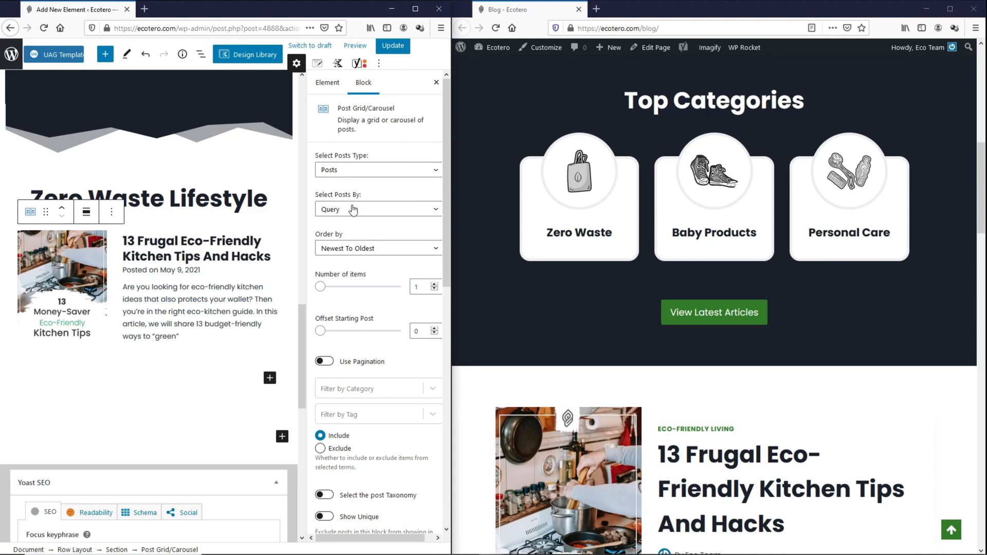
{"action": "left_click", "coordinate": [353, 210]}
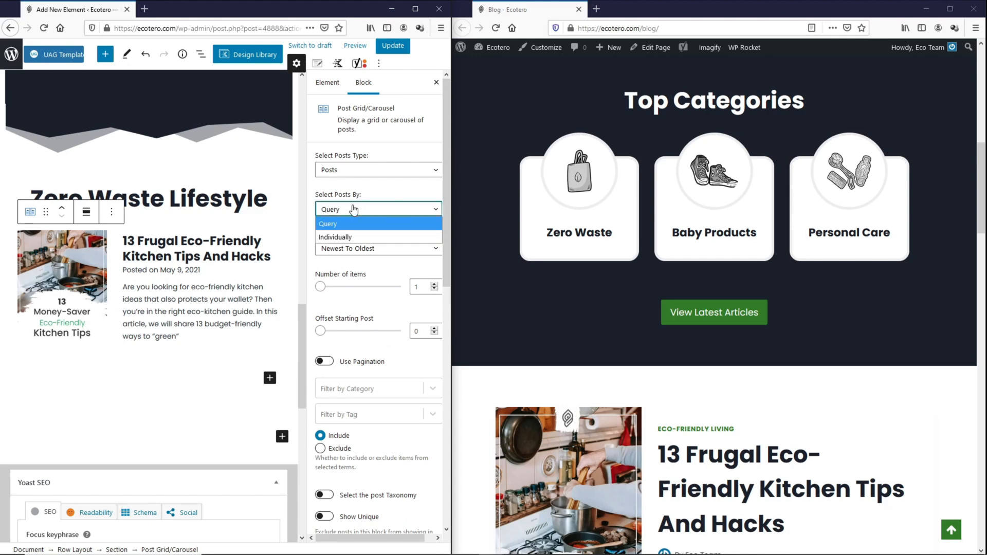
{"action": "left_click", "coordinate": [349, 238]}
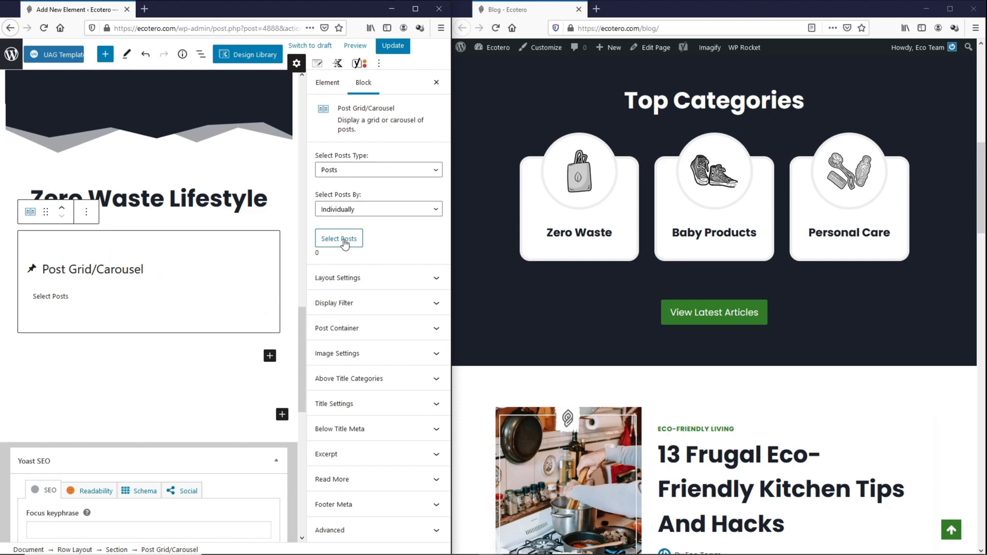
- Search the grid's post selection for "150" and choose "150+ Zero Waste Bathroom Products: The Ultimate Guide (2021)"
{"action": "left_click", "coordinate": [345, 244]}
{"action": "scroll", "coordinate": [324, 315], "scroll_direction": "down", "scroll_amount": 4}
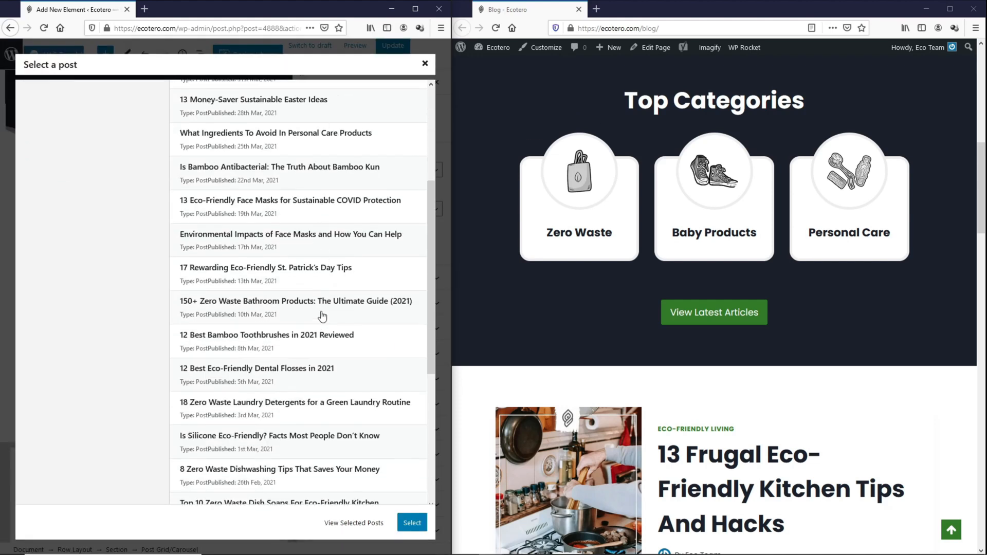
{"action": "scroll", "coordinate": [321, 316], "scroll_direction": "up", "scroll_amount": 4}
{"action": "left_click", "coordinate": [85, 110]}
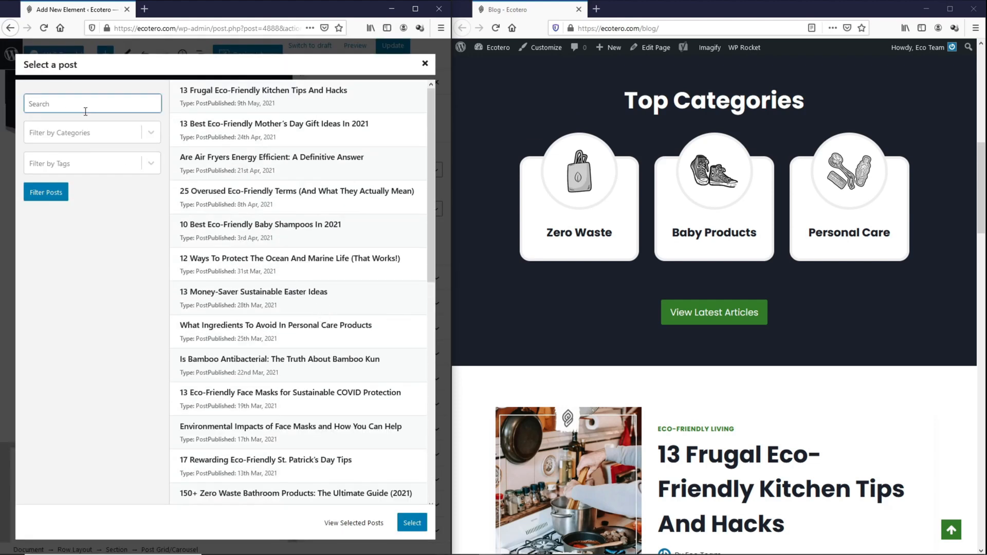
{"action": "type", "text": "150"}
{"action": "key", "text": "Return"}
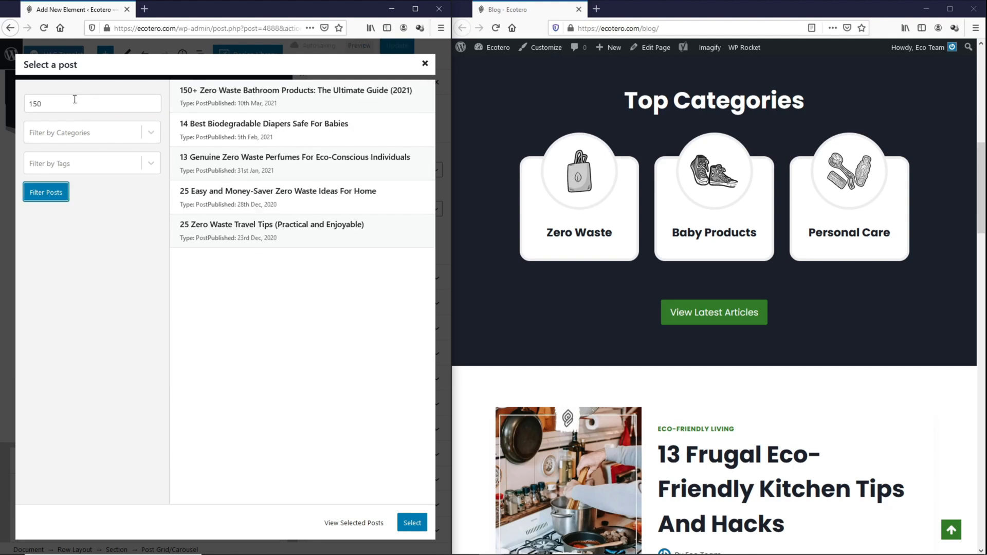
{"action": "left_click", "coordinate": [252, 103]}
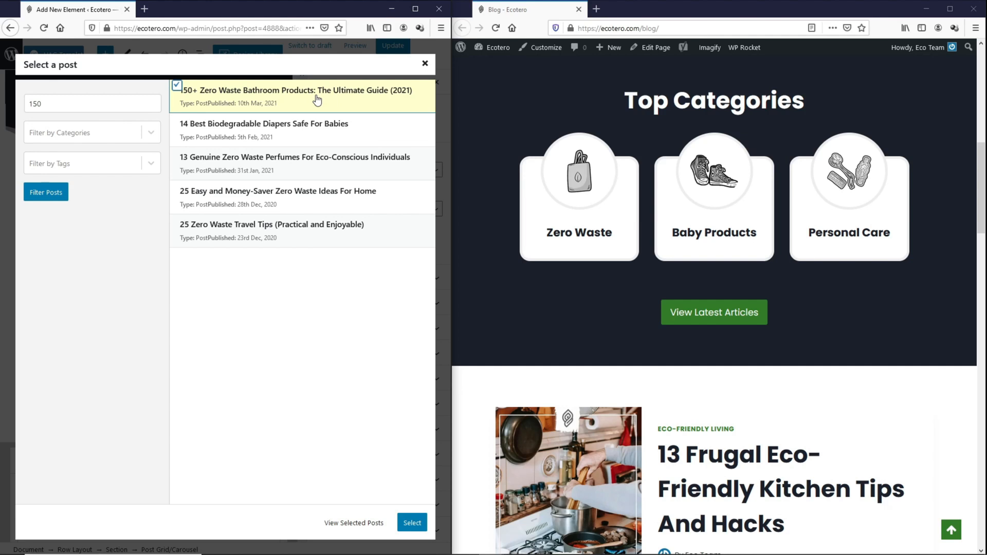
{"action": "left_click", "coordinate": [302, 167]}
{"action": "left_click", "coordinate": [291, 211]}
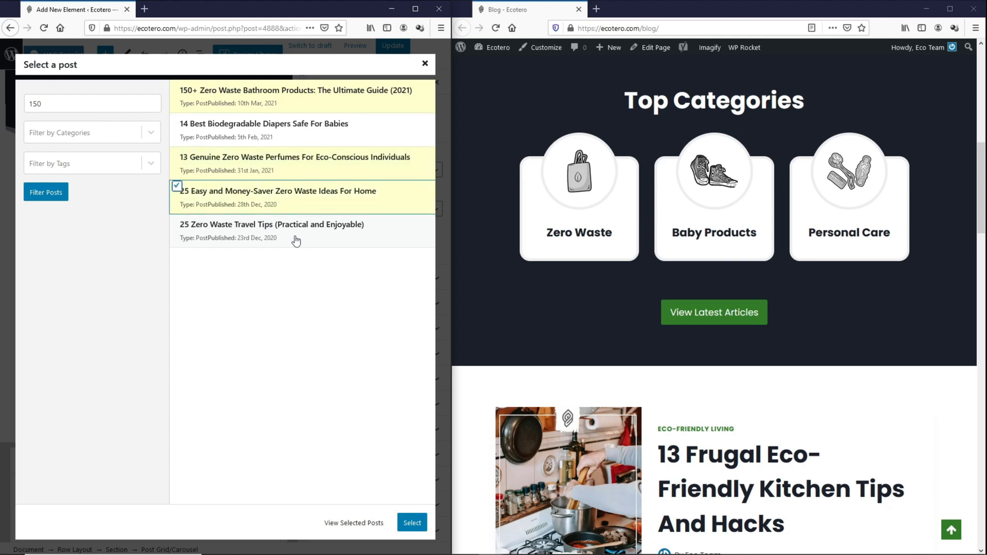
{"action": "left_click", "coordinate": [297, 241]}
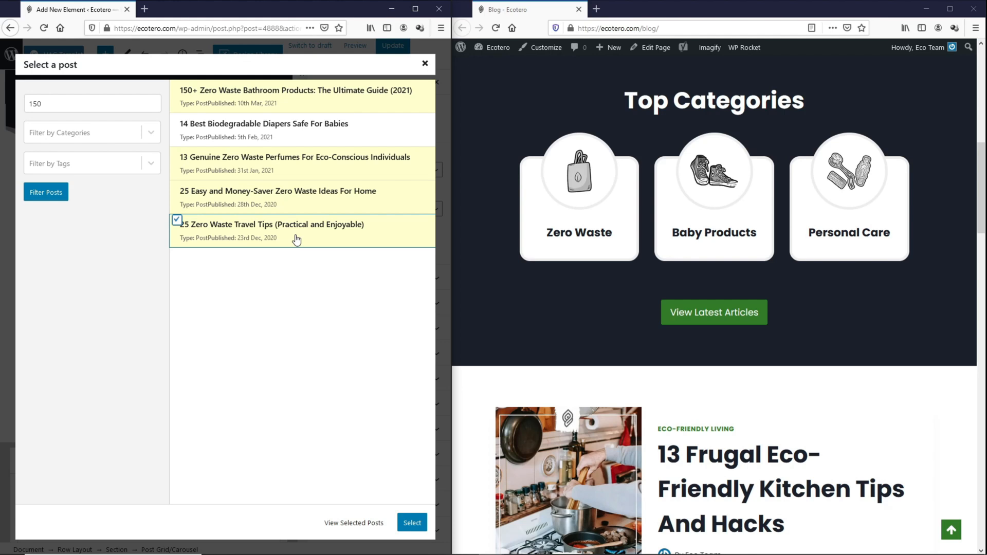
{"action": "left_click", "coordinate": [297, 240]}
{"action": "left_click", "coordinate": [311, 205]}
{"action": "left_click", "coordinate": [327, 172]}
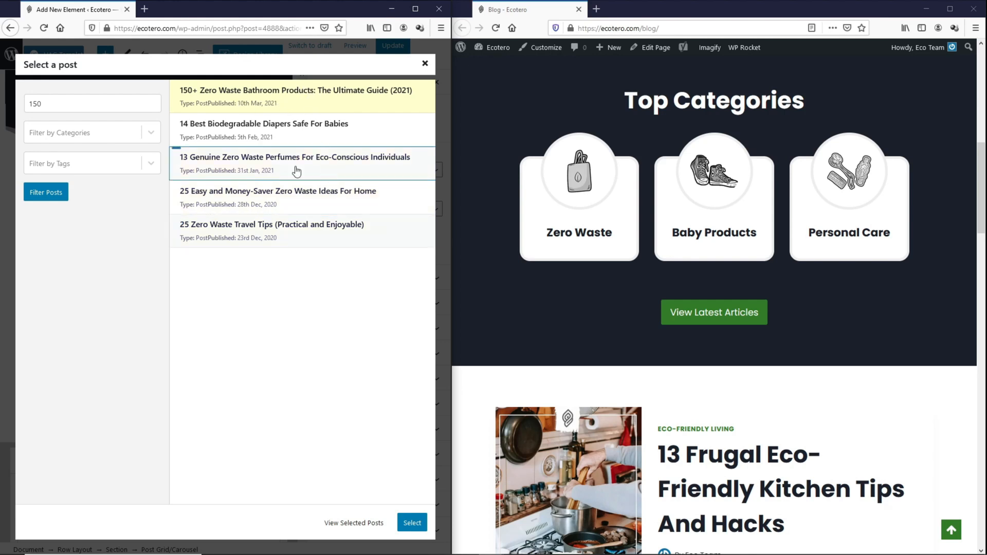
- Confirm the post selection and show a Read More button with the text "Read Our Featured Post" in the post grid
{"action": "left_click", "coordinate": [419, 528]}
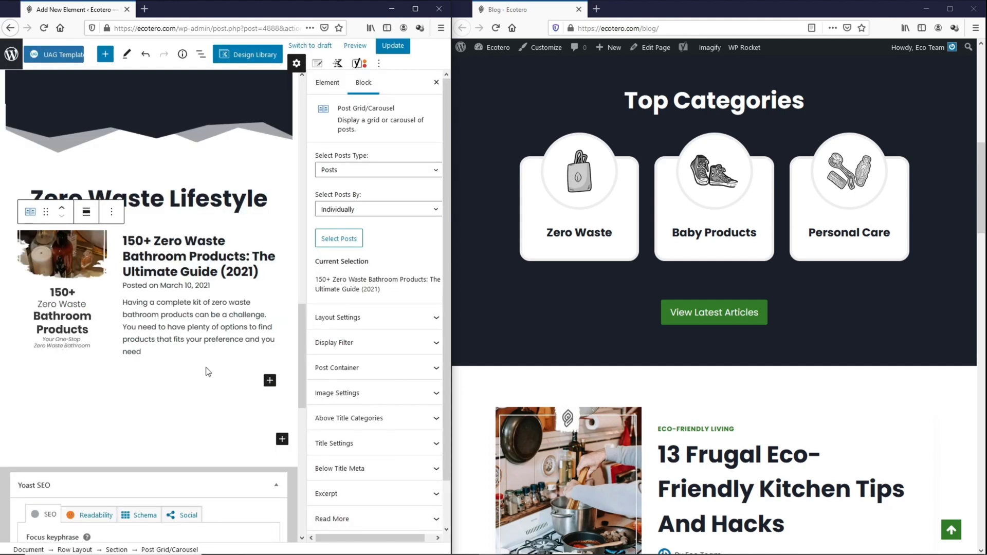
{"action": "scroll", "coordinate": [337, 416], "scroll_direction": "down", "scroll_amount": 2}
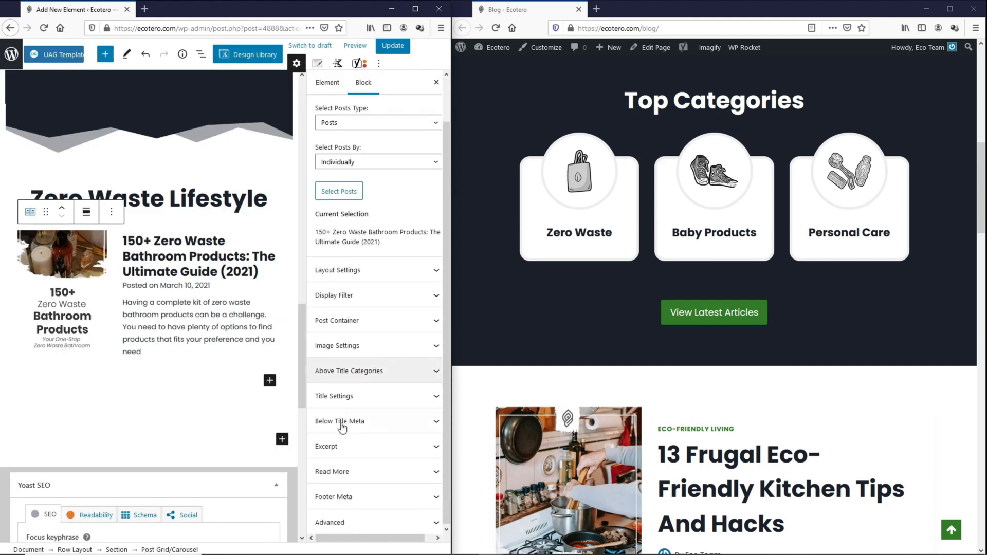
{"action": "left_click", "coordinate": [331, 471]}
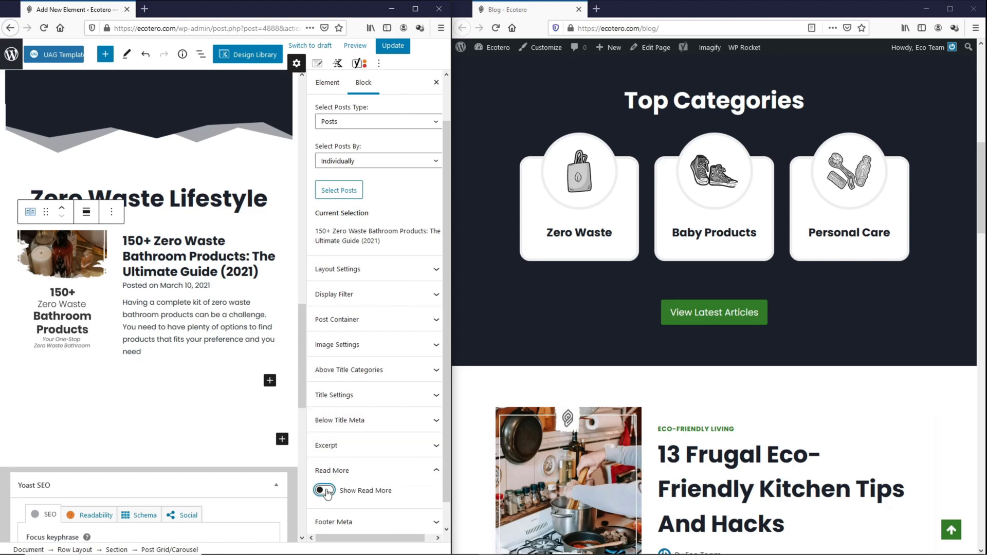
{"action": "left_click", "coordinate": [324, 490]}
{"action": "scroll", "coordinate": [339, 425], "scroll_direction": "down", "scroll_amount": 8}
{"action": "left_click_drag", "start_coordinate": [364, 318], "coordinate": [326, 317]}
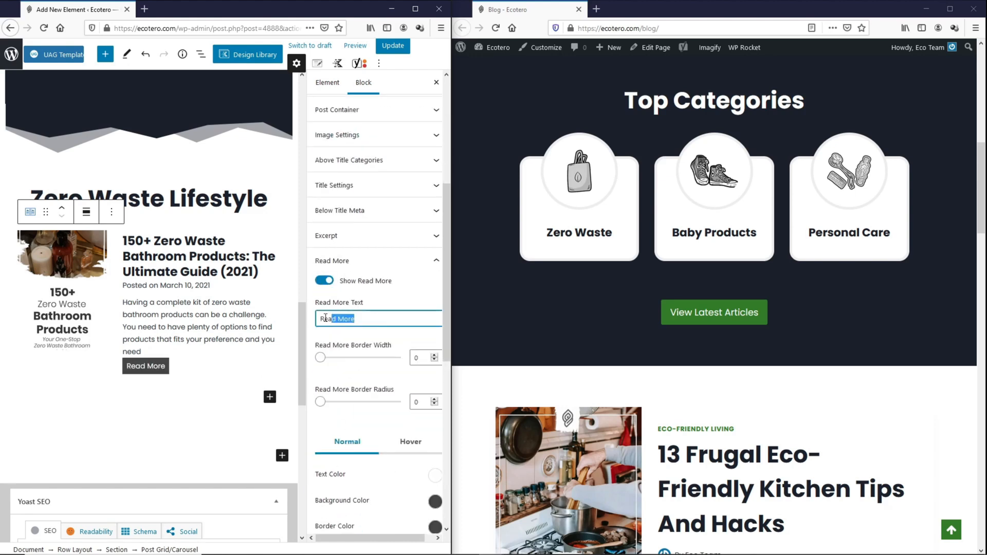
{"action": "type", "text": "Read Our Featured Post"}
- Give the "Read Our Featured Post" button's normal state the green palette color for both background and border
{"action": "scroll", "coordinate": [366, 386], "scroll_direction": "down", "scroll_amount": 6}
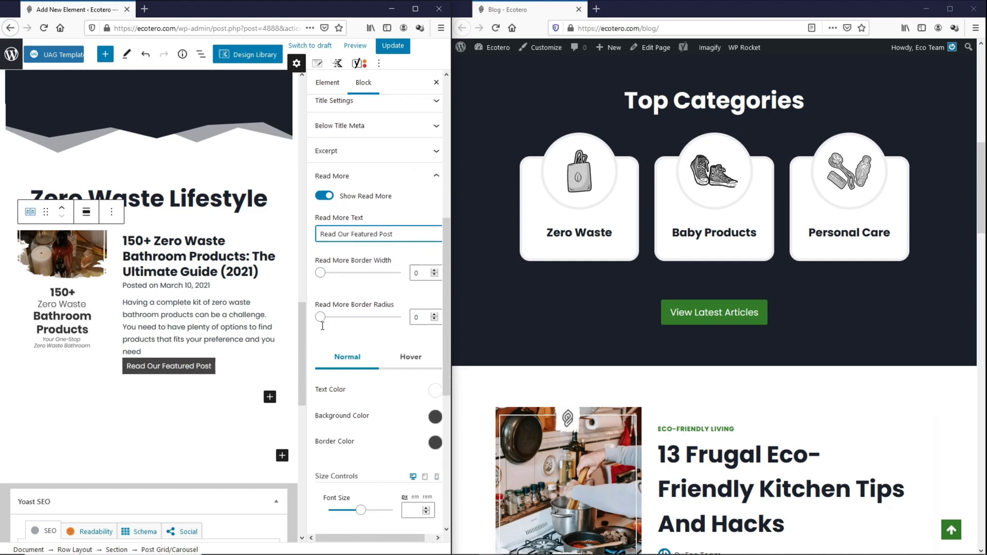
{"action": "left_click", "coordinate": [434, 318]}
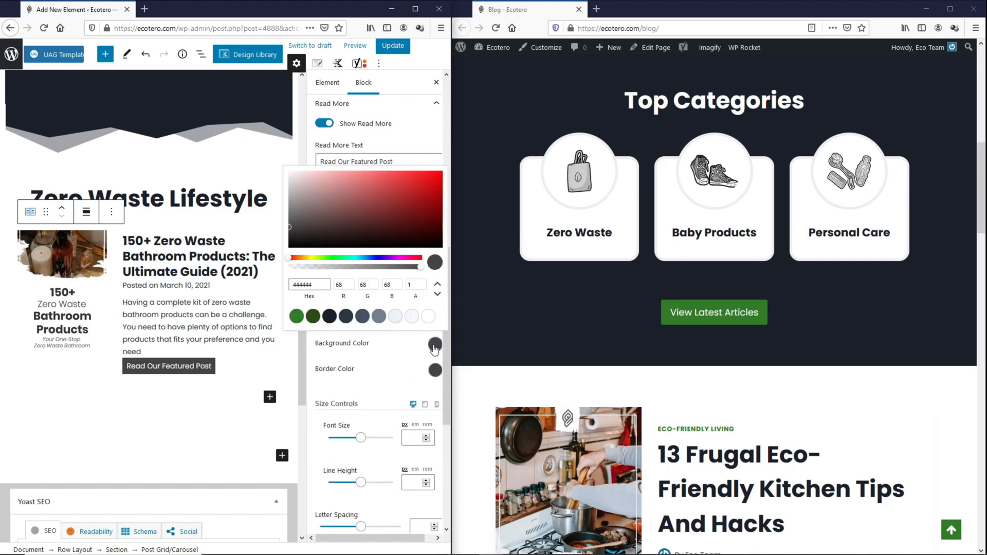
{"action": "left_click", "coordinate": [297, 316]}
{"action": "left_click", "coordinate": [434, 370]}
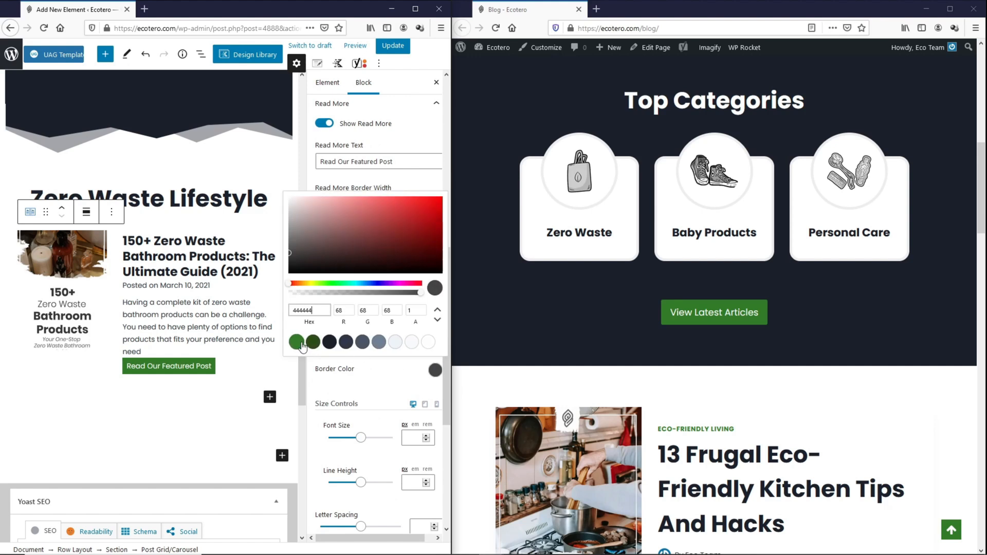
{"action": "left_click", "coordinate": [297, 342]}
{"action": "left_click", "coordinate": [385, 371]}
- Set the "Read Our Featured Post" button's hover background and hover border to the dark green palette color
{"action": "left_click", "coordinate": [410, 285]}
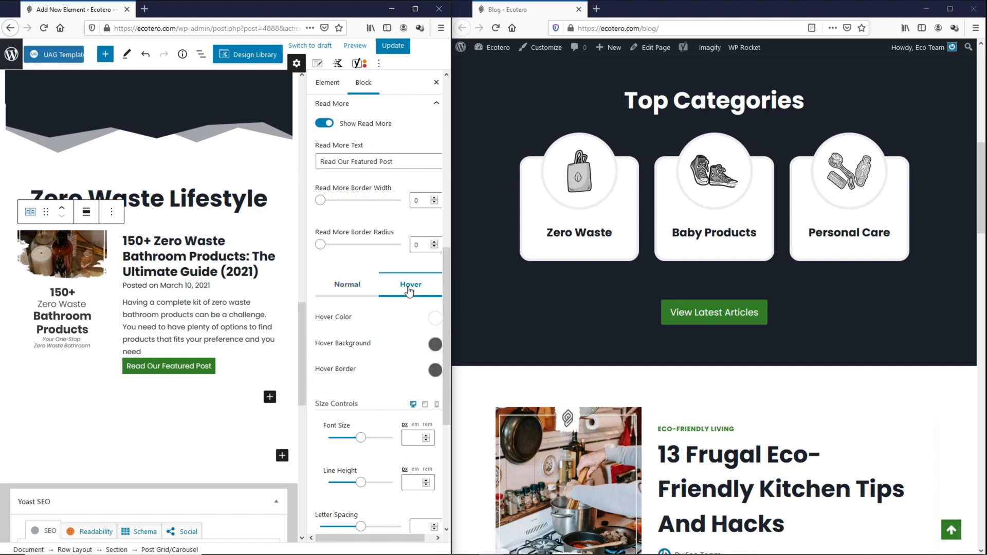
{"action": "left_click", "coordinate": [436, 345]}
{"action": "left_click", "coordinate": [298, 316]}
{"action": "left_click", "coordinate": [434, 370]}
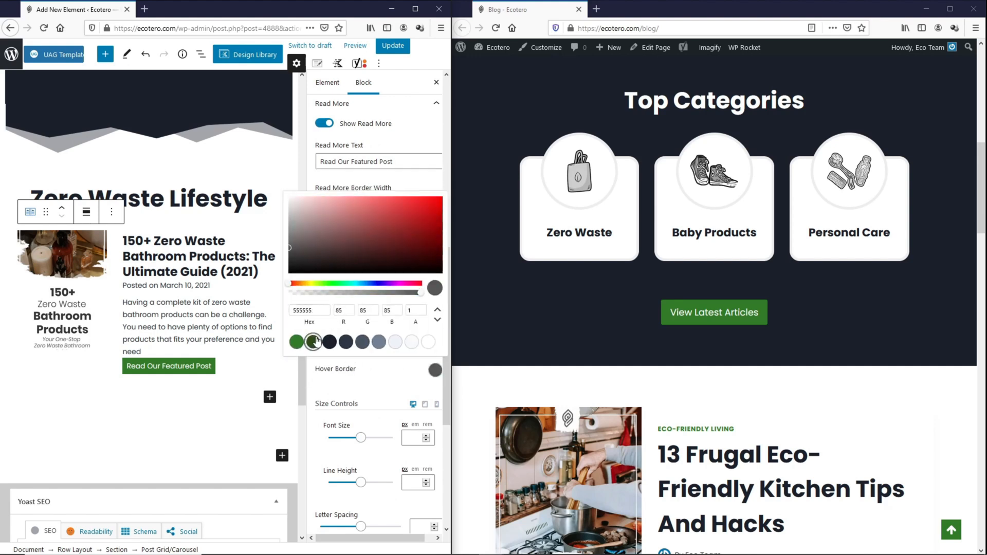
{"action": "left_click", "coordinate": [297, 342]}
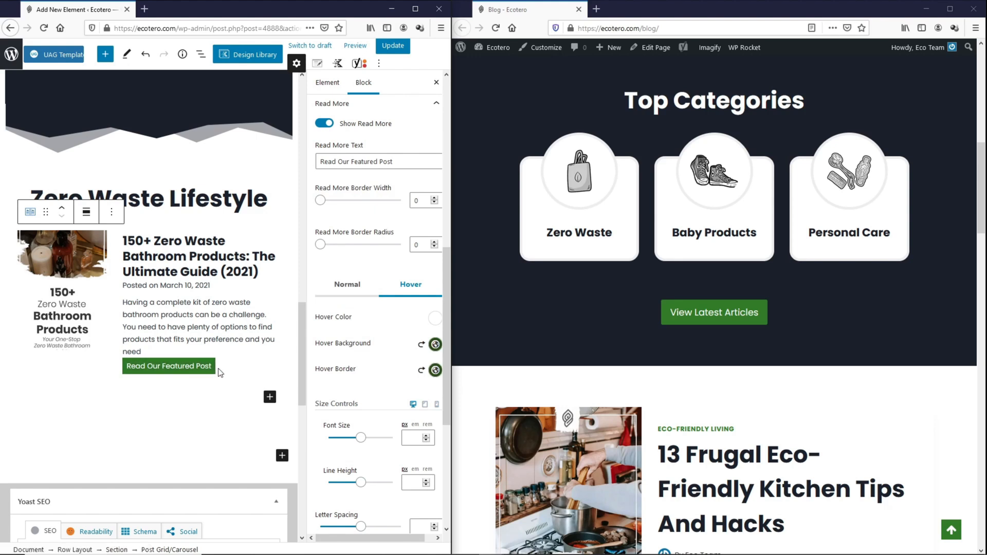
- Update the element and reload the blog page to check the new "Zero Waste Lifestyle" section
{"action": "left_click", "coordinate": [397, 47]}
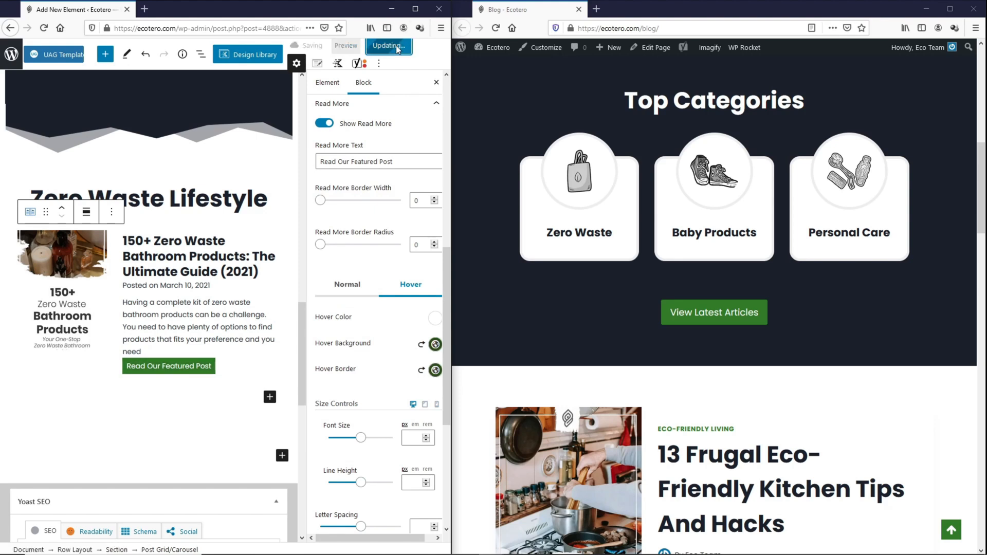
{"action": "left_click", "coordinate": [496, 29]}
{"action": "scroll", "coordinate": [689, 162], "scroll_direction": "down", "scroll_amount": 5}
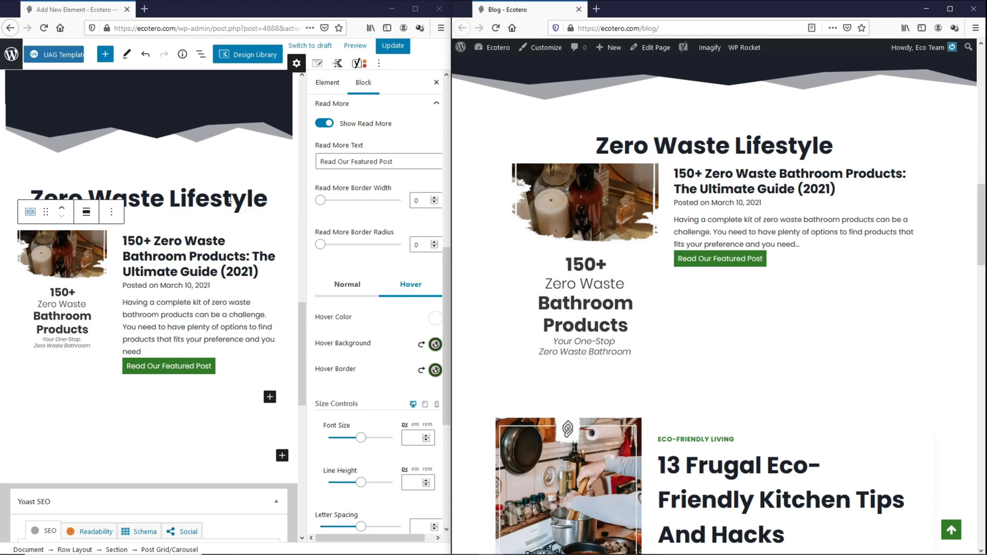
- Set the "Zero Waste Lifestyle" heading's bottom padding to 50 px, update the element and reload the blog page
{"action": "left_click", "coordinate": [149, 199]}
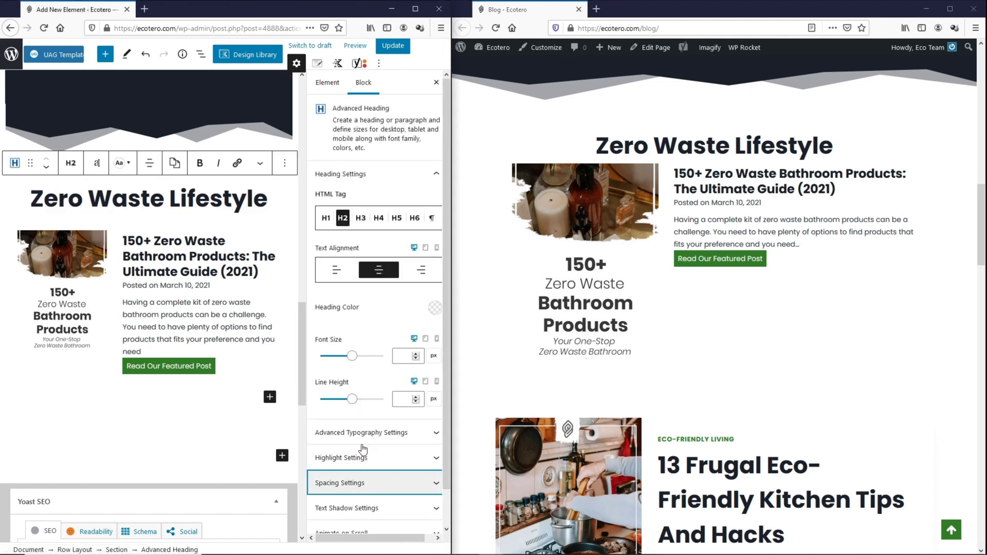
{"action": "scroll", "coordinate": [361, 449], "scroll_direction": "down", "scroll_amount": 5}
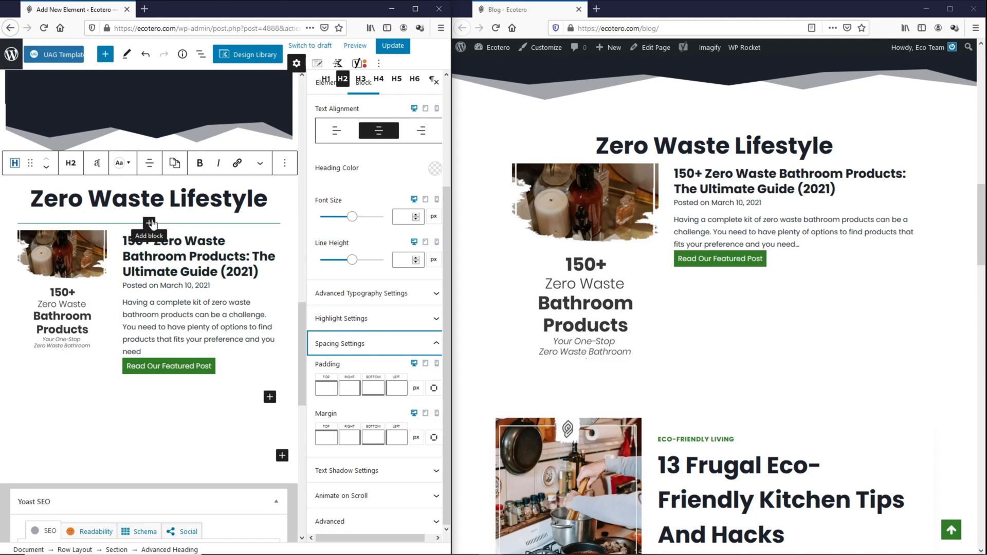
{"action": "left_click", "coordinate": [374, 389]}
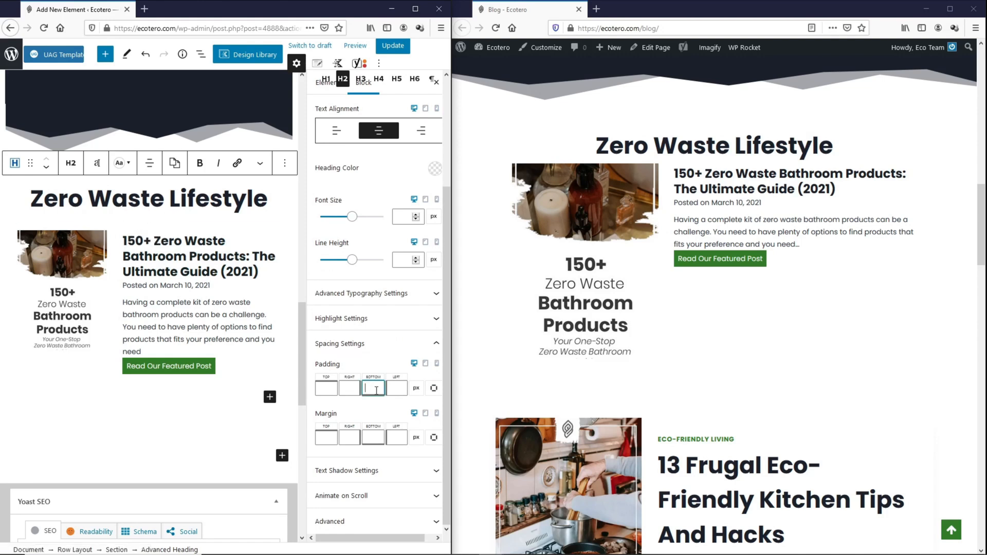
{"action": "type", "text": "50"}
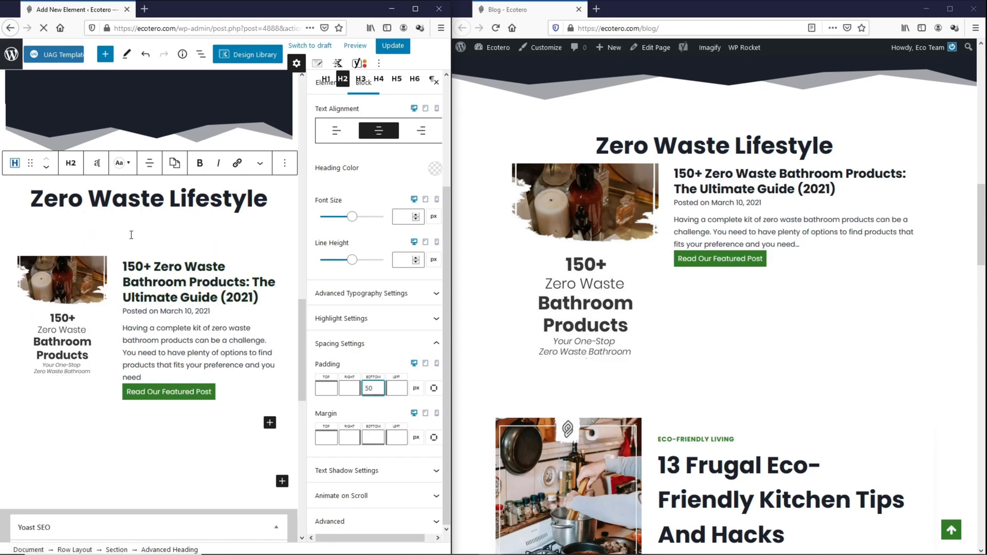
{"action": "left_click", "coordinate": [393, 45]}
{"action": "left_click", "coordinate": [494, 29]}
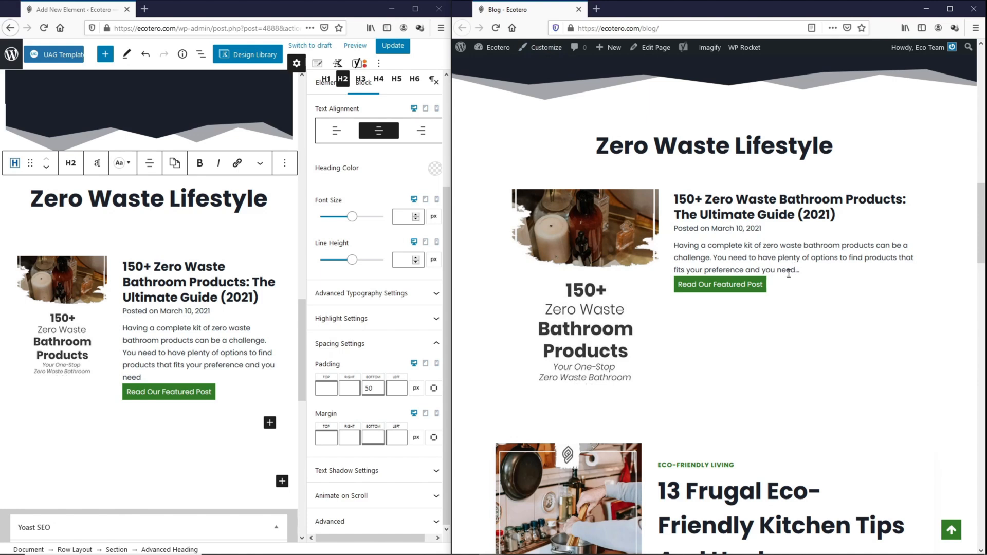
- Set the featured post's maximum excerpt length to 55 words, update the element and reload the blog page
{"action": "left_click", "coordinate": [271, 330]}
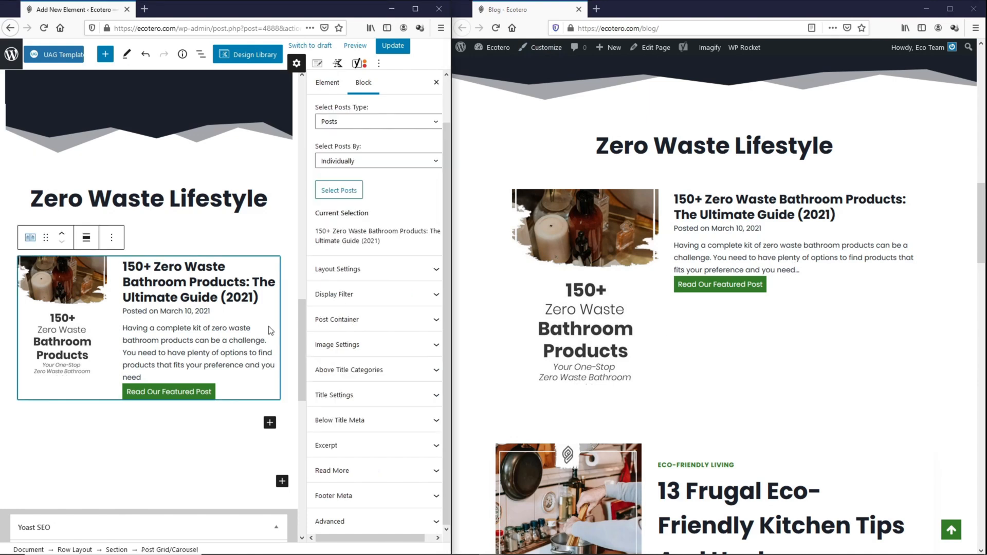
{"action": "left_click", "coordinate": [337, 446]}
{"action": "scroll", "coordinate": [341, 429], "scroll_direction": "down", "scroll_amount": 5}
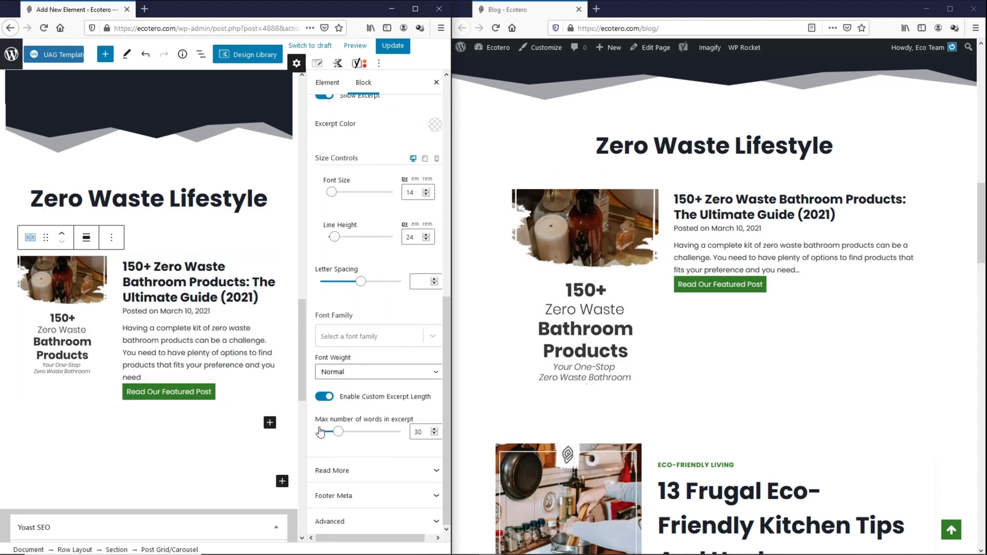
{"action": "double_click", "coordinate": [412, 432]}
{"action": "type", "text": "60"}
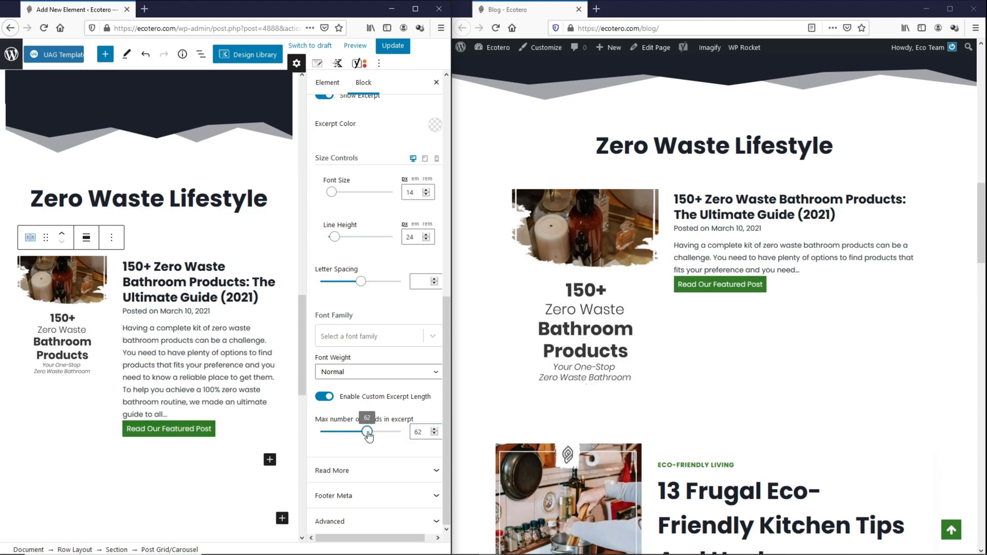
{"action": "double_click", "coordinate": [412, 432]}
{"action": "type", "text": "55"}
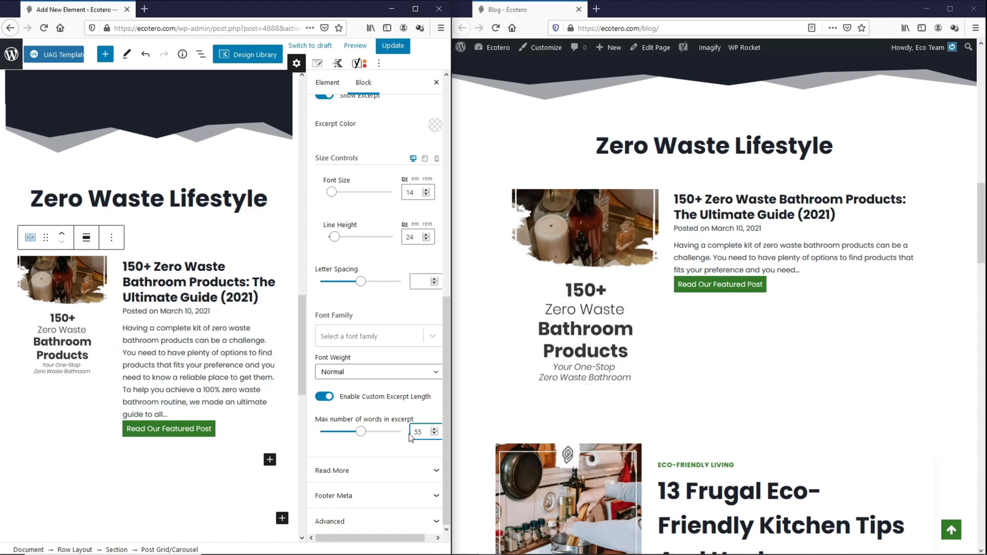
{"action": "left_click", "coordinate": [392, 46]}
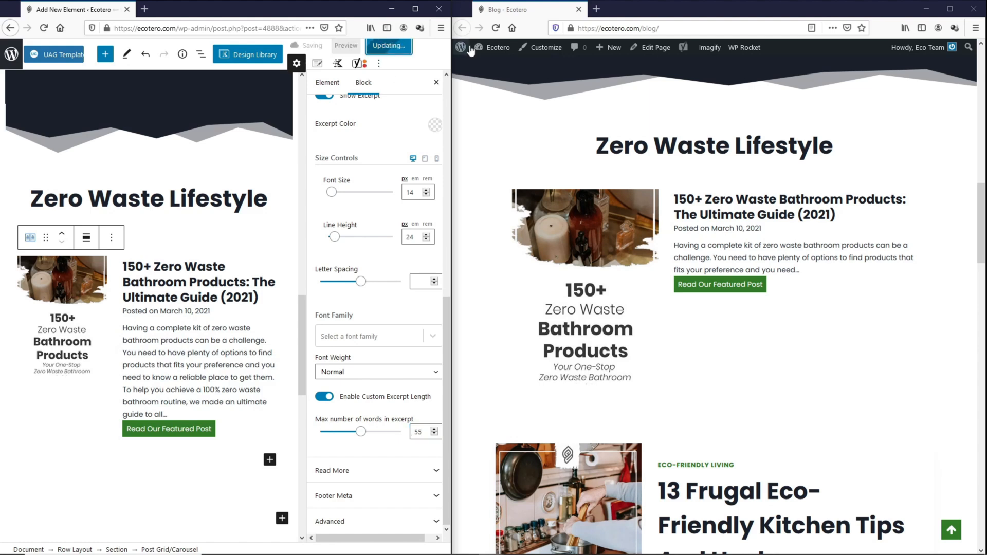
{"action": "left_click", "coordinate": [496, 28]}
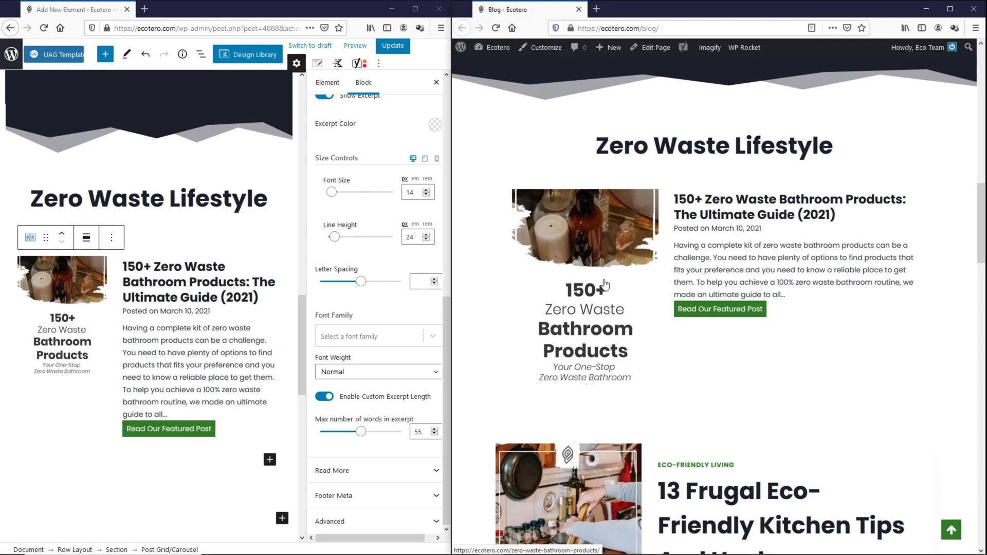
- Change the featured post's image ratio to Square 1:1, update the element and reload the blog page
{"action": "scroll", "coordinate": [376, 257], "scroll_direction": "up", "scroll_amount": 10}
{"action": "left_click", "coordinate": [273, 302]}
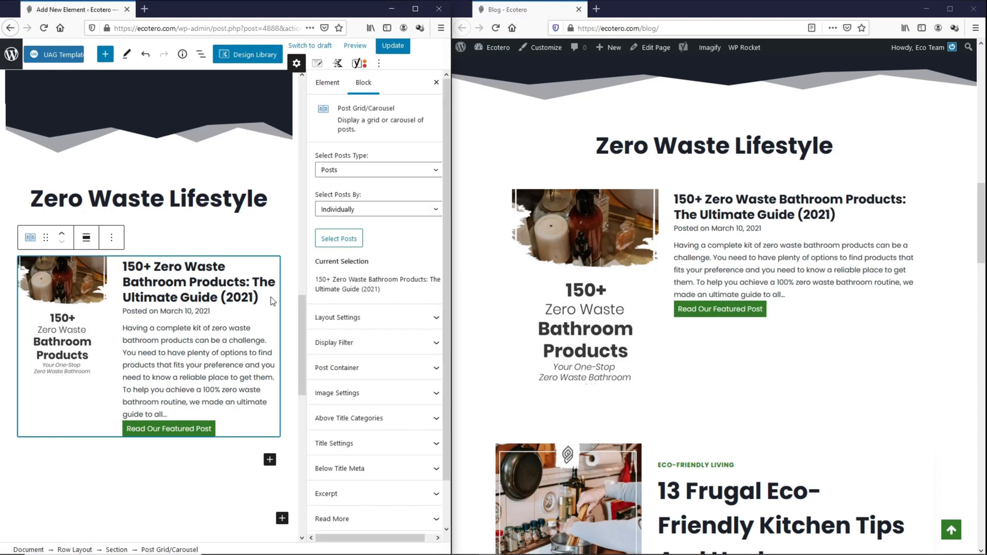
{"action": "left_click", "coordinate": [353, 393]}
{"action": "scroll", "coordinate": [353, 393], "scroll_direction": "down", "scroll_amount": 2}
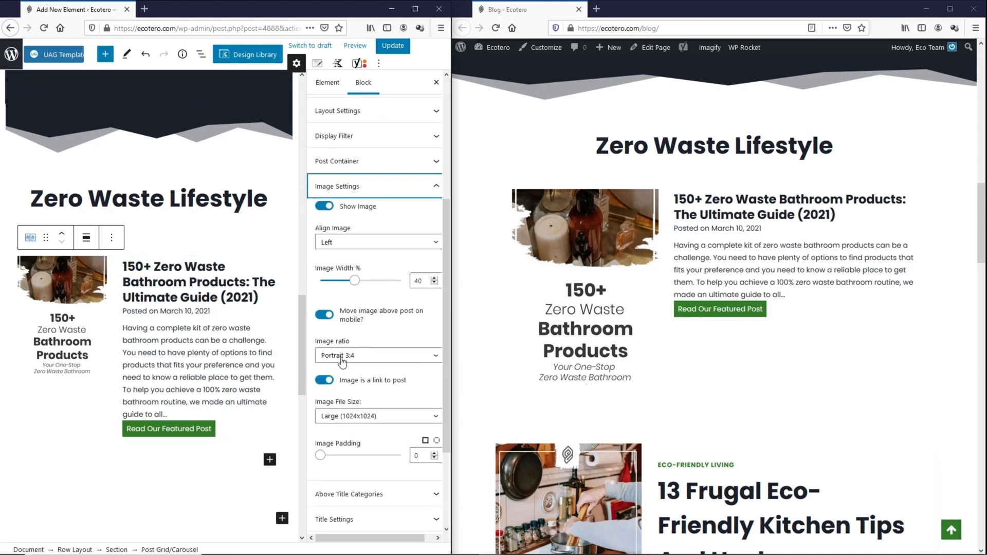
{"action": "left_click", "coordinate": [340, 358]}
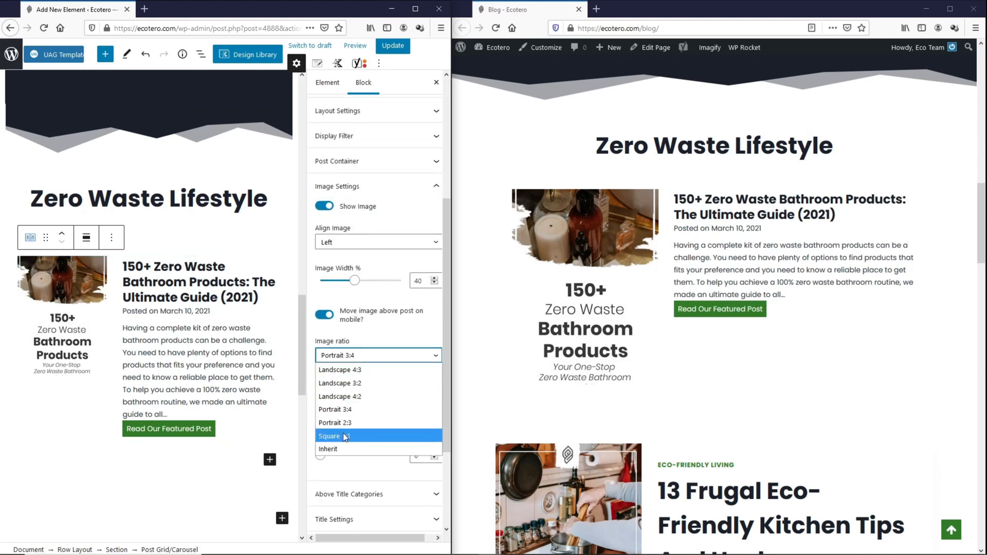
{"action": "left_click", "coordinate": [359, 436]}
{"action": "left_click", "coordinate": [393, 45]}
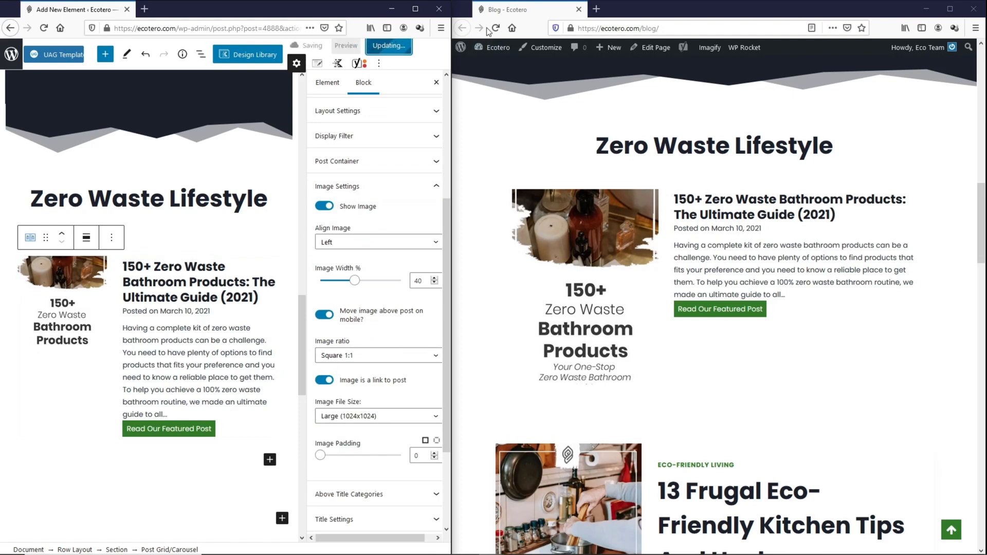
{"action": "left_click", "coordinate": [496, 29]}
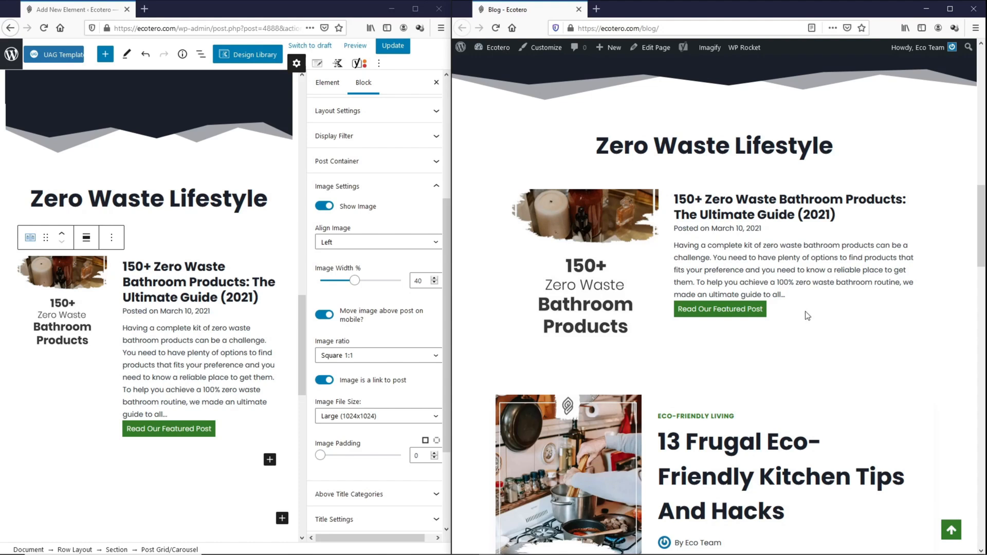
- Insert a Row Layout block with two equal columns below the featured post
{"action": "left_click", "coordinate": [270, 461]}
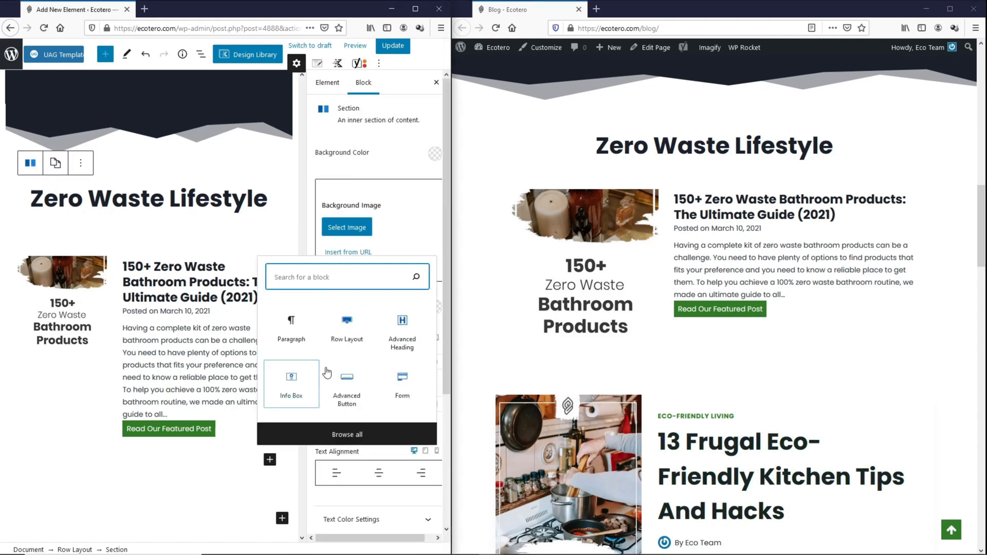
{"action": "left_click", "coordinate": [347, 339]}
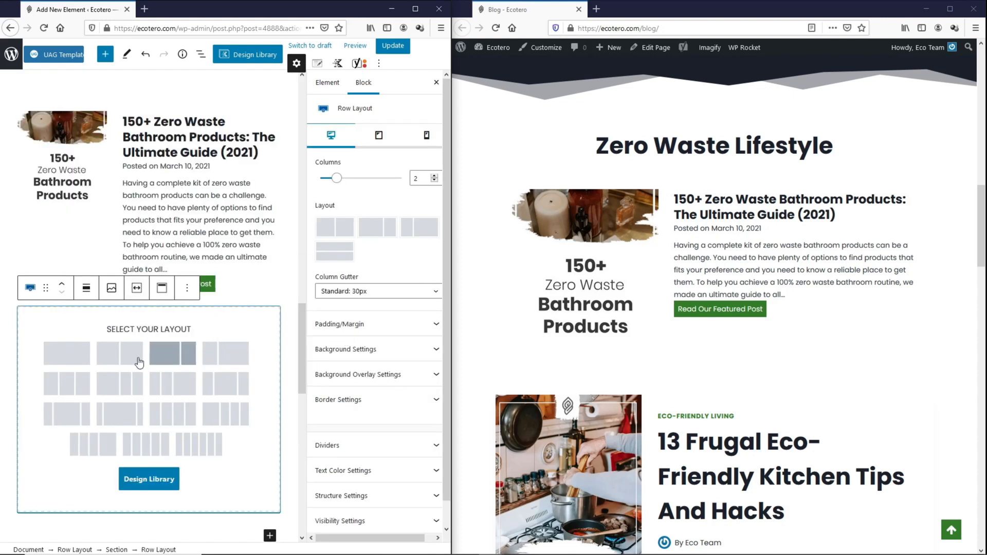
{"action": "left_click", "coordinate": [118, 361]}
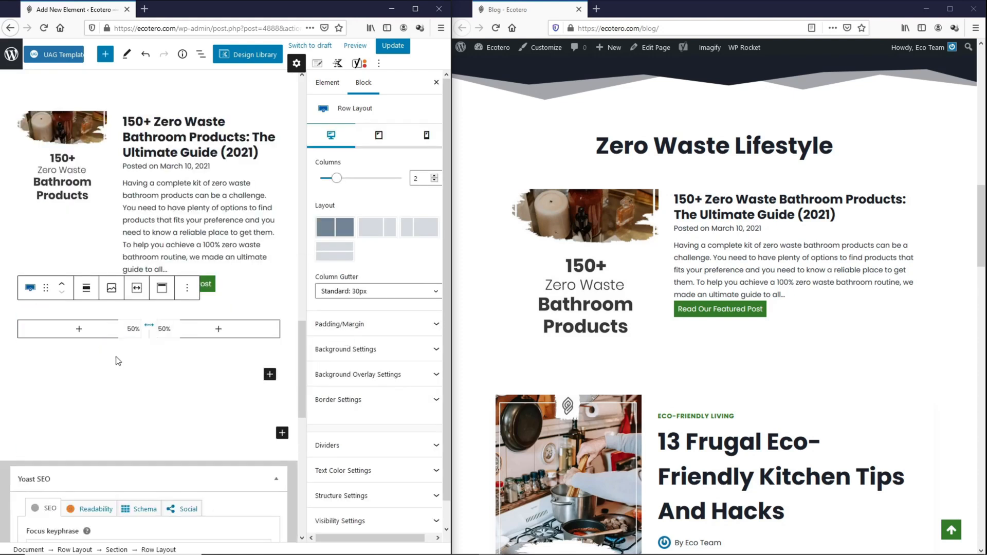
- Add a Post Grid/Carousel block to the new row's first column, using the initial style with the image beside the text
{"action": "left_click", "coordinate": [82, 338]}
{"action": "left_click", "coordinate": [80, 332]}
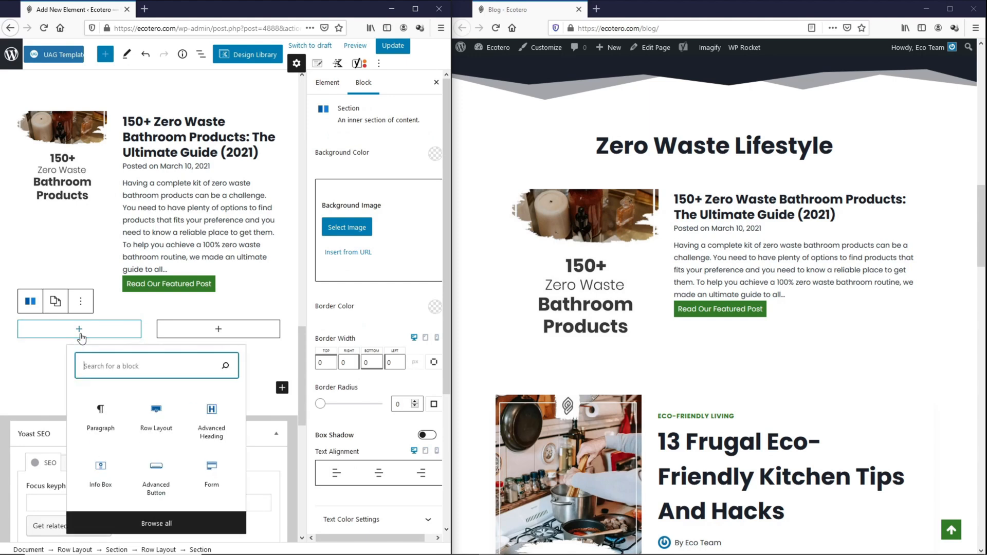
{"action": "left_click", "coordinate": [153, 527]}
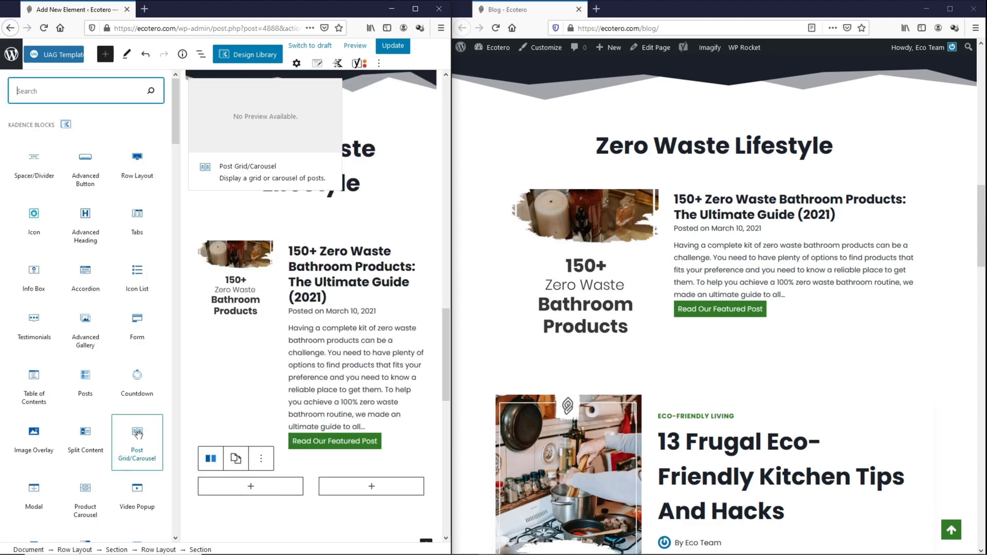
{"action": "left_click", "coordinate": [138, 434]}
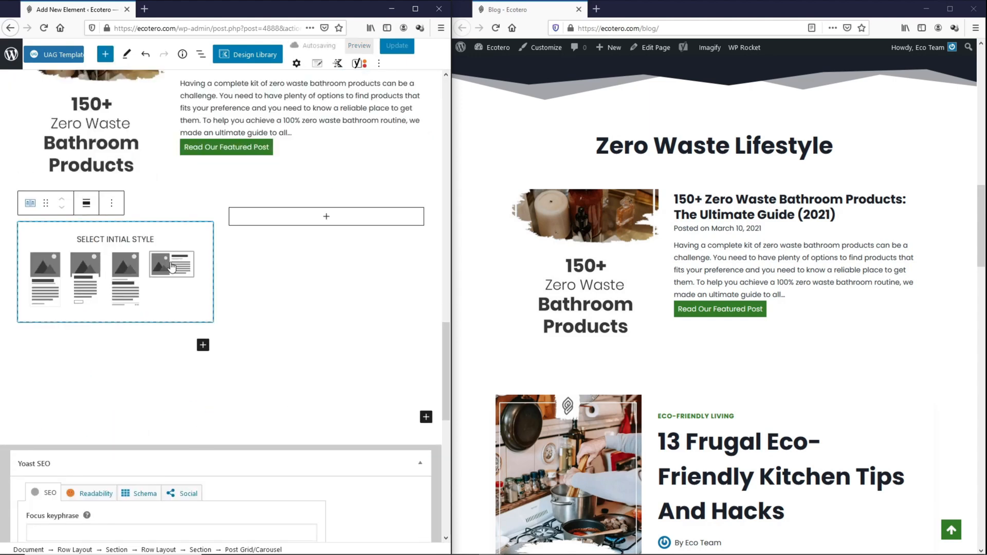
{"action": "left_click", "coordinate": [172, 267]}
- Set the new post grid's layout to 1 column in its block settings
{"action": "left_click", "coordinate": [296, 63]}
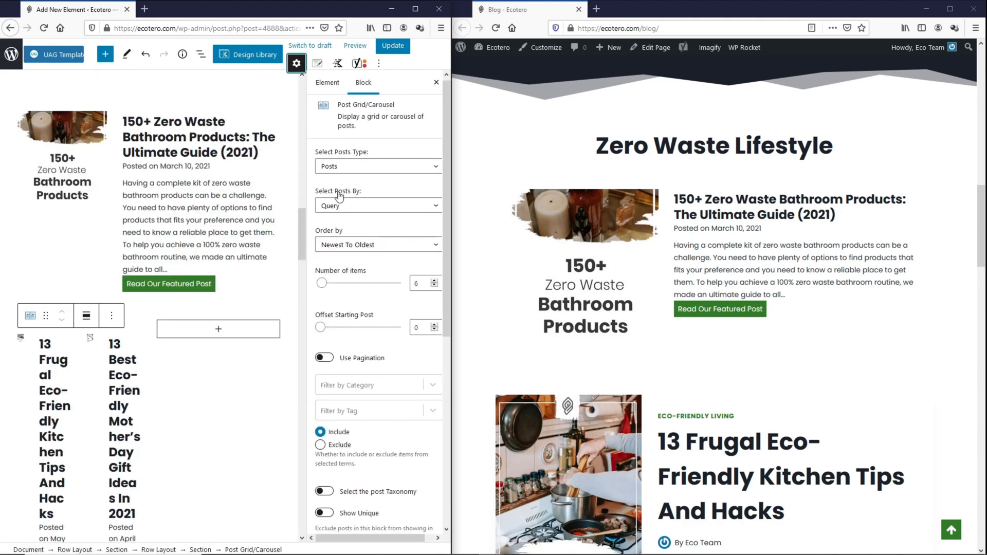
{"action": "scroll", "coordinate": [339, 197], "scroll_direction": "down", "scroll_amount": 5}
{"action": "left_click", "coordinate": [353, 334]}
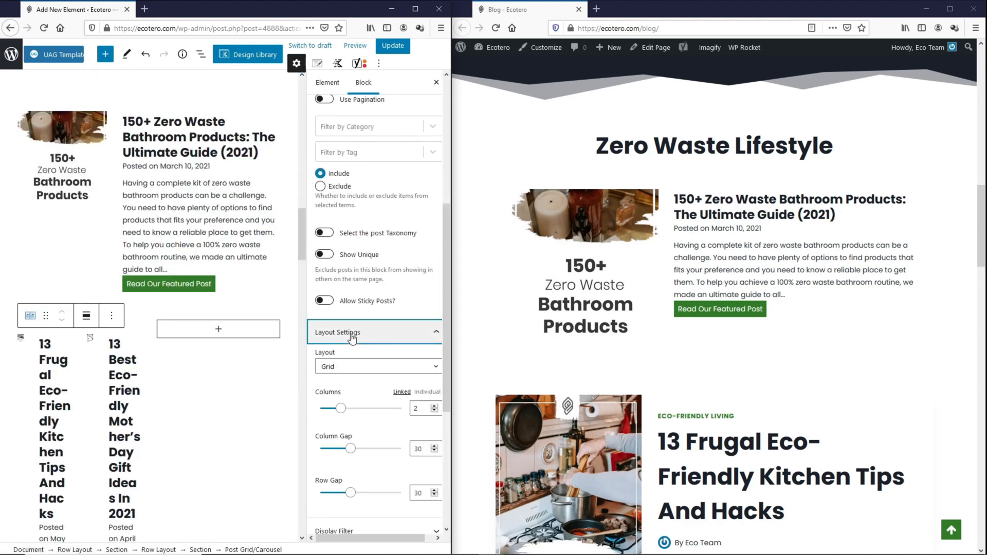
{"action": "left_click", "coordinate": [411, 408]}
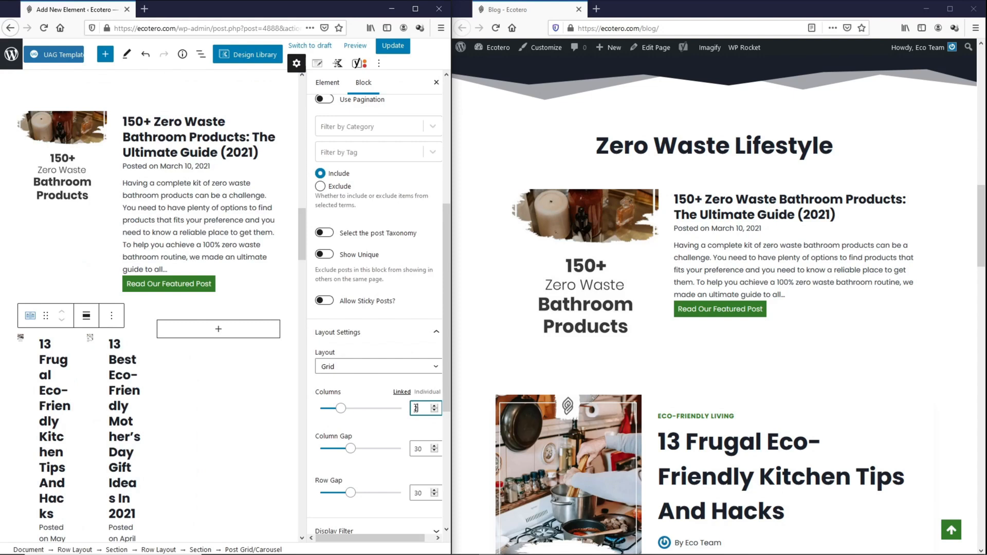
{"action": "type", "text": "1"}
- Limit the new post grid to 3 items and filter it by the Zero Waste Lifestyle category
{"action": "scroll", "coordinate": [391, 380], "scroll_direction": "up", "scroll_amount": 5}
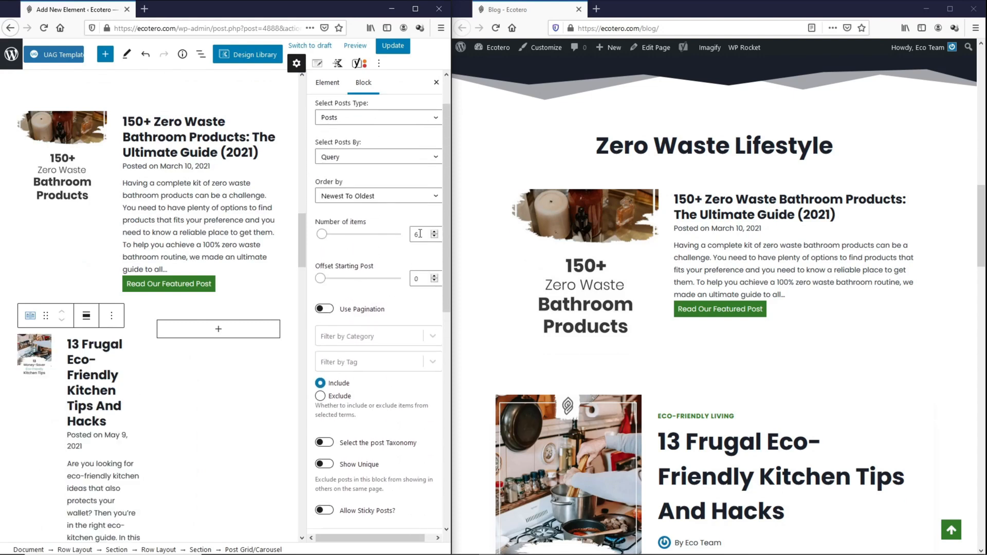
{"action": "left_click_drag", "start_coordinate": [420, 234], "coordinate": [411, 235]}
{"action": "type", "text": "3"}
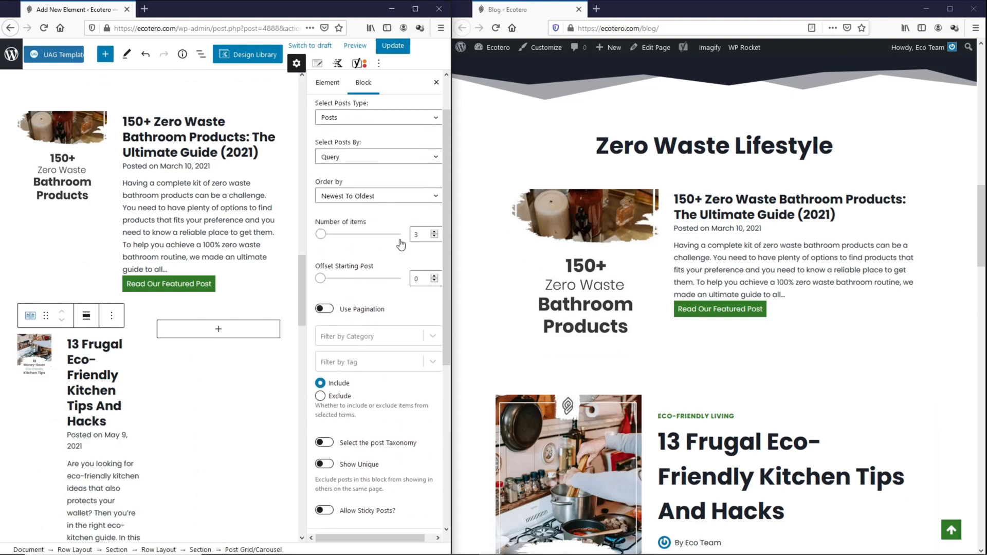
{"action": "scroll", "coordinate": [398, 265], "scroll_direction": "down", "scroll_amount": 2}
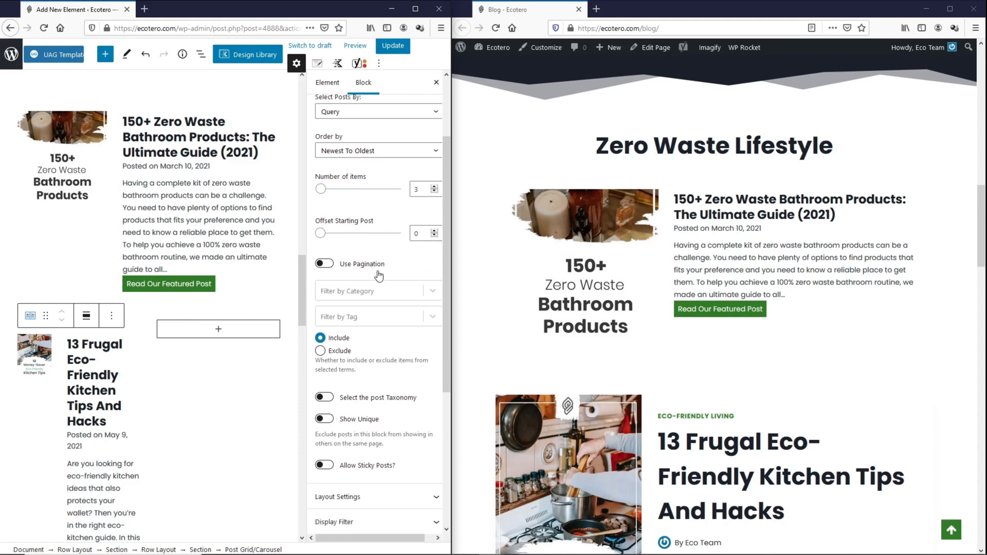
{"action": "left_click", "coordinate": [399, 285]}
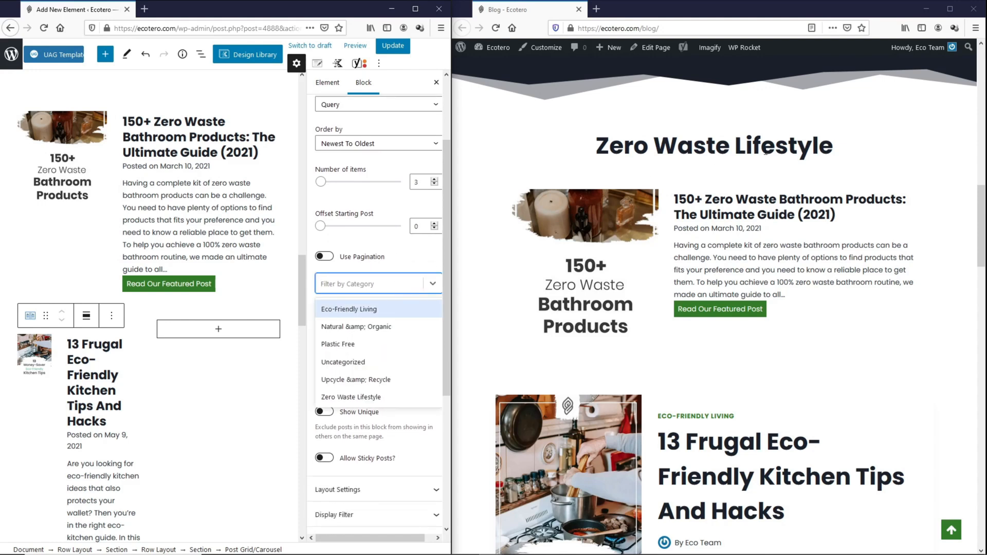
{"action": "left_click", "coordinate": [375, 398]}
- Set the new post grid's image width to 30% and open its image ratio choices
{"action": "scroll", "coordinate": [350, 409], "scroll_direction": "down", "scroll_amount": 3}
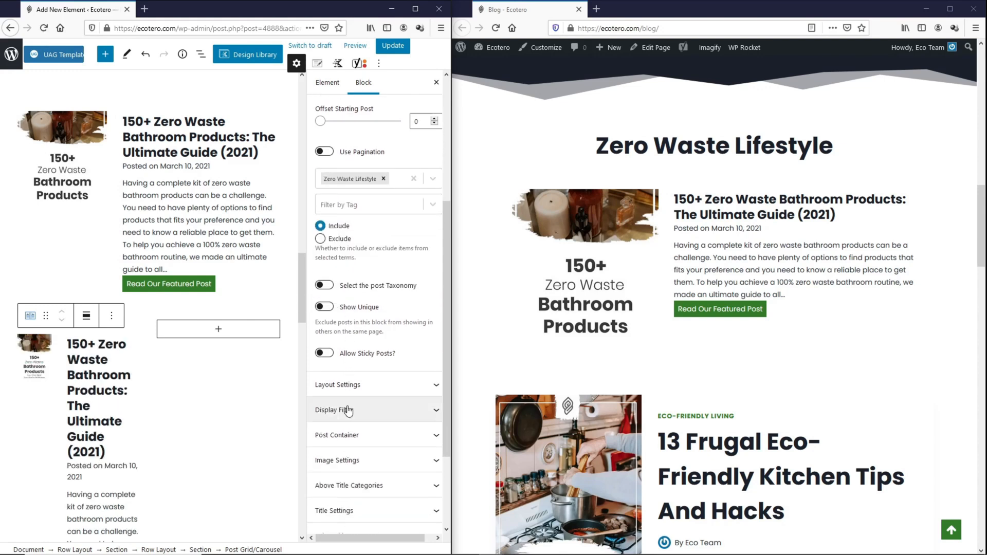
{"action": "left_click", "coordinate": [355, 406]}
{"action": "scroll", "coordinate": [359, 409], "scroll_direction": "down", "scroll_amount": 3}
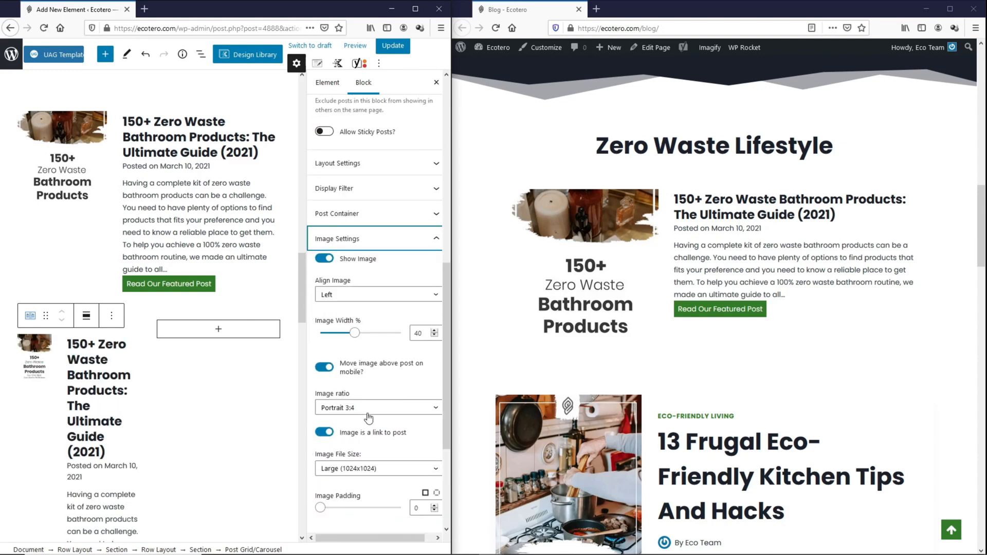
{"action": "double_click", "coordinate": [412, 332]}
{"action": "type", "text": "30"}
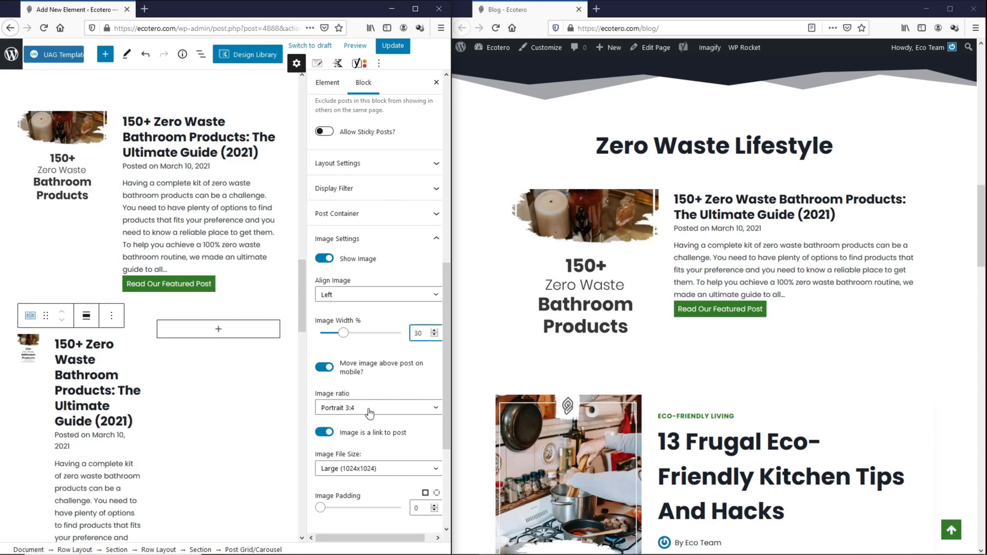
{"action": "left_click", "coordinate": [371, 408]}
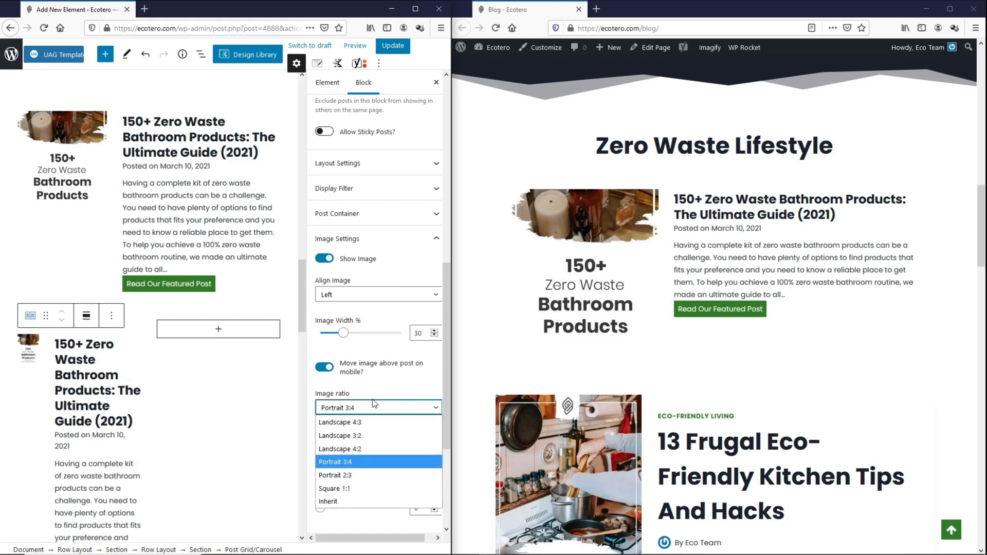
- Set the smaller post grid's image ratio to Square 1:1 and its title font size to 20 px
{"action": "left_click", "coordinate": [370, 488]}
{"action": "scroll", "coordinate": [370, 463], "scroll_direction": "down", "scroll_amount": 3}
{"action": "left_click", "coordinate": [355, 396]}
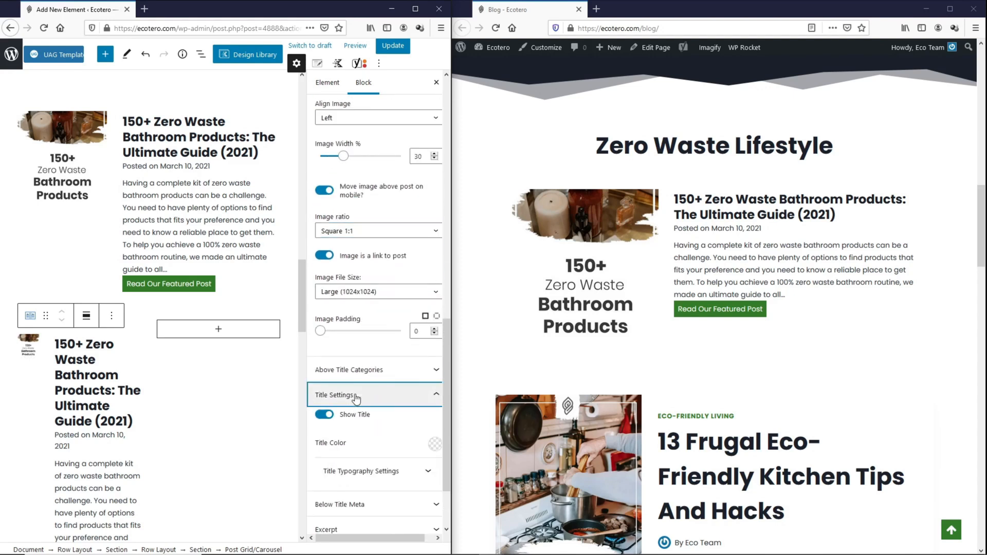
{"action": "scroll", "coordinate": [356, 399], "scroll_direction": "down", "scroll_amount": 1}
{"action": "left_click", "coordinate": [368, 419]}
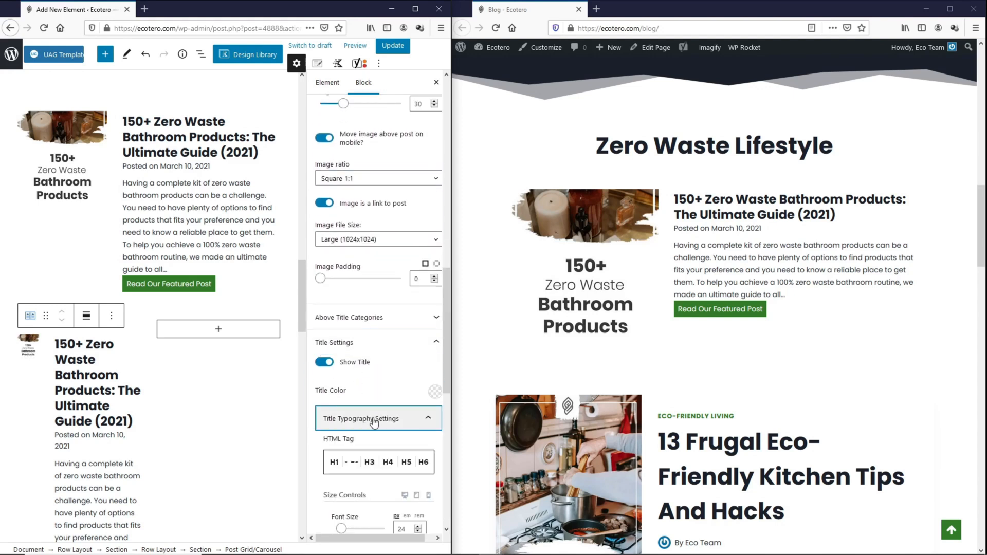
{"action": "left_click", "coordinate": [366, 420]}
{"action": "left_click", "coordinate": [366, 419]}
{"action": "double_click", "coordinate": [400, 343]}
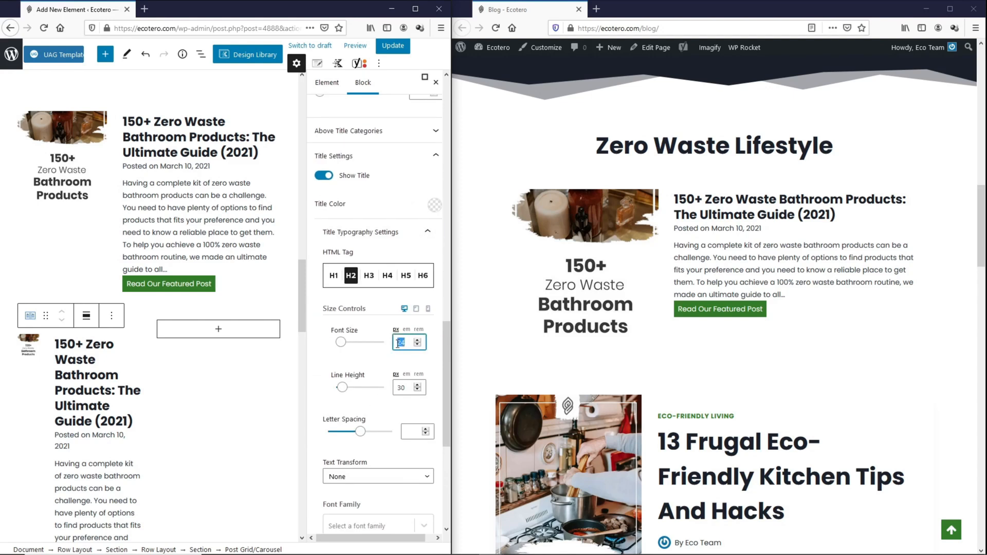
{"action": "type", "text": "20"}
- Turn off the excerpt in the smaller post grid, then update the element and reload the live blog page
{"action": "scroll", "coordinate": [398, 350], "scroll_direction": "down", "scroll_amount": 5}
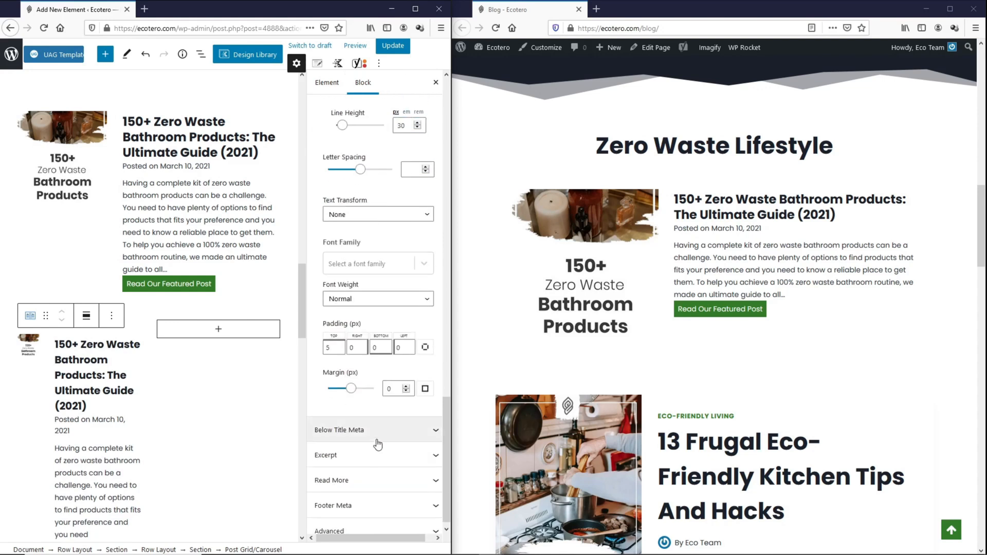
{"action": "left_click", "coordinate": [375, 452]}
{"action": "left_click", "coordinate": [324, 309]}
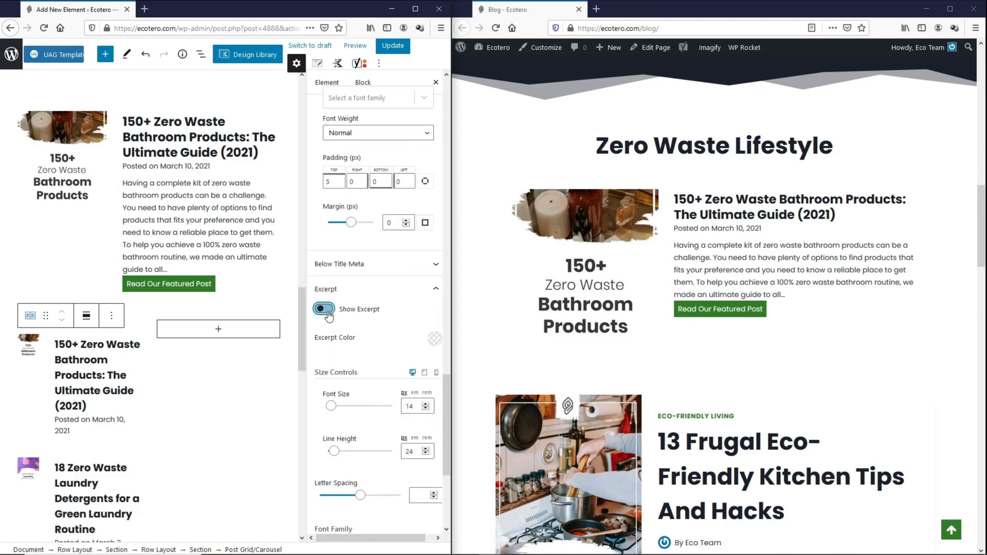
{"action": "left_click", "coordinate": [401, 51]}
{"action": "left_click", "coordinate": [496, 28]}
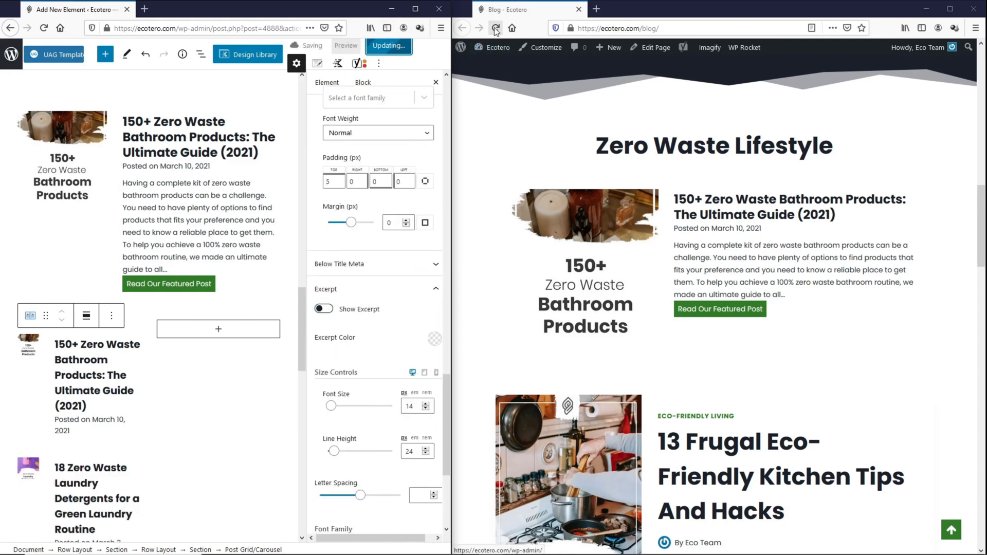
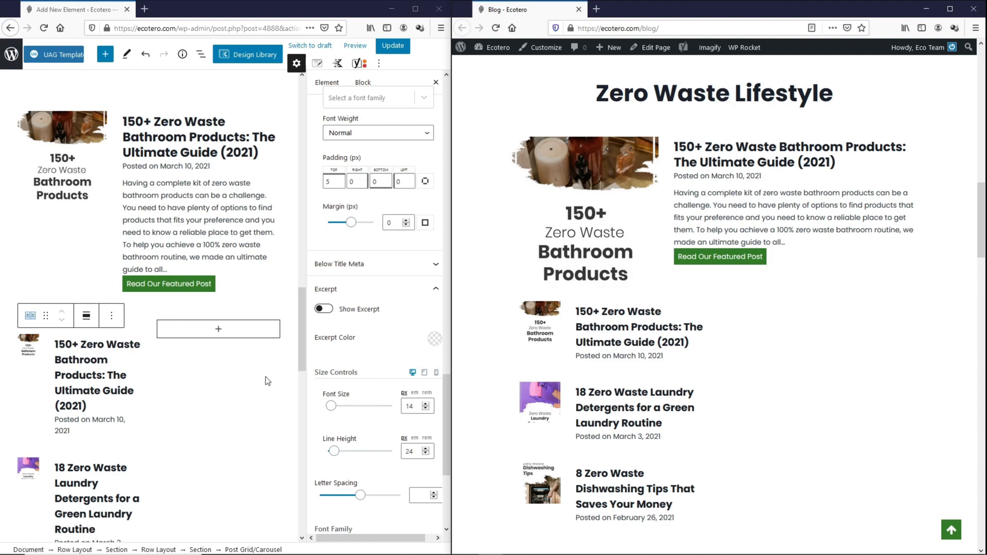
- Add an H3 Advanced Heading reading "More Zero Waste Goodness" below the two-column row of small posts
{"action": "left_click", "coordinate": [286, 373]}
{"action": "scroll", "coordinate": [260, 419], "scroll_direction": "down", "scroll_amount": 5}
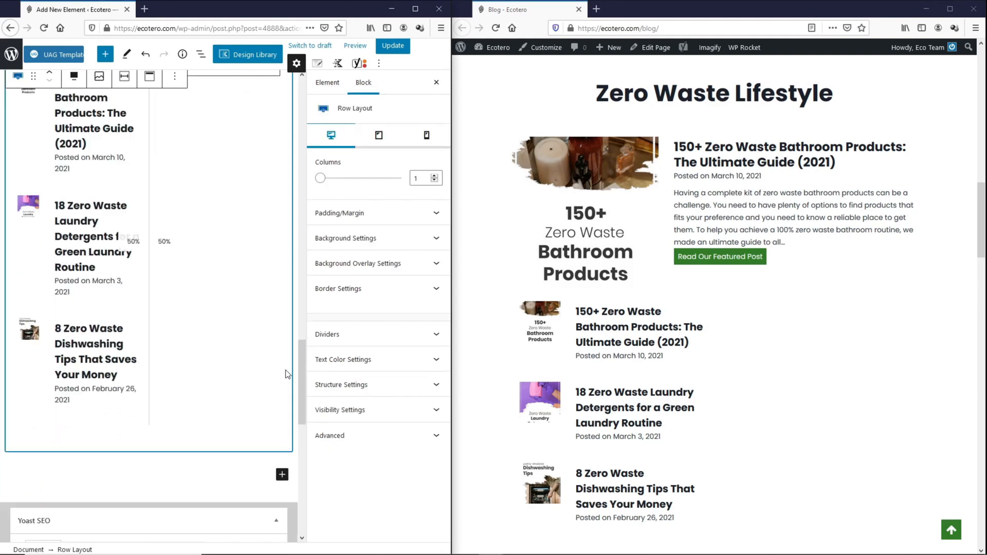
{"action": "left_click", "coordinate": [234, 394]}
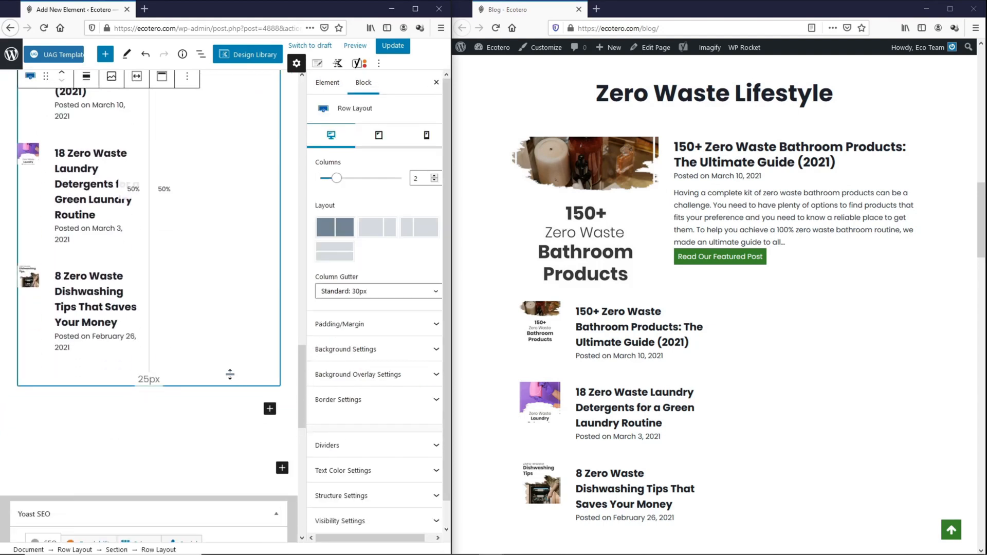
{"action": "left_click", "coordinate": [217, 410]}
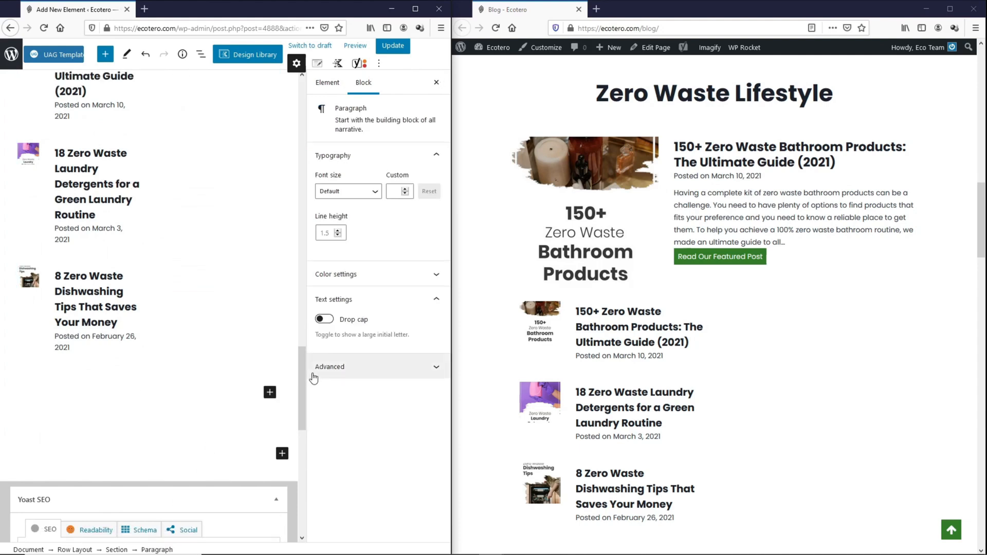
{"action": "left_click", "coordinate": [270, 393]}
{"action": "left_click", "coordinate": [402, 267]}
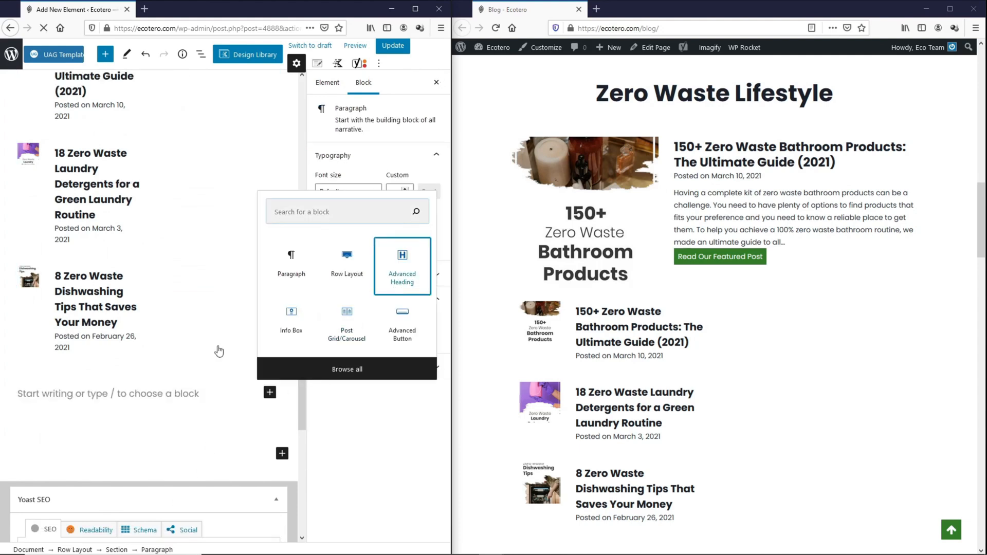
{"action": "left_click", "coordinate": [77, 410]}
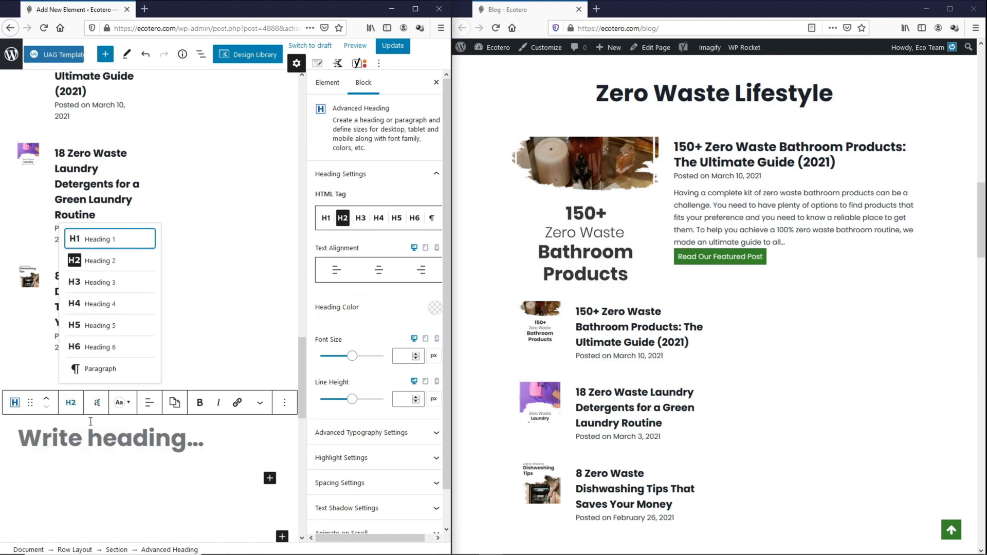
{"action": "left_click", "coordinate": [110, 283]}
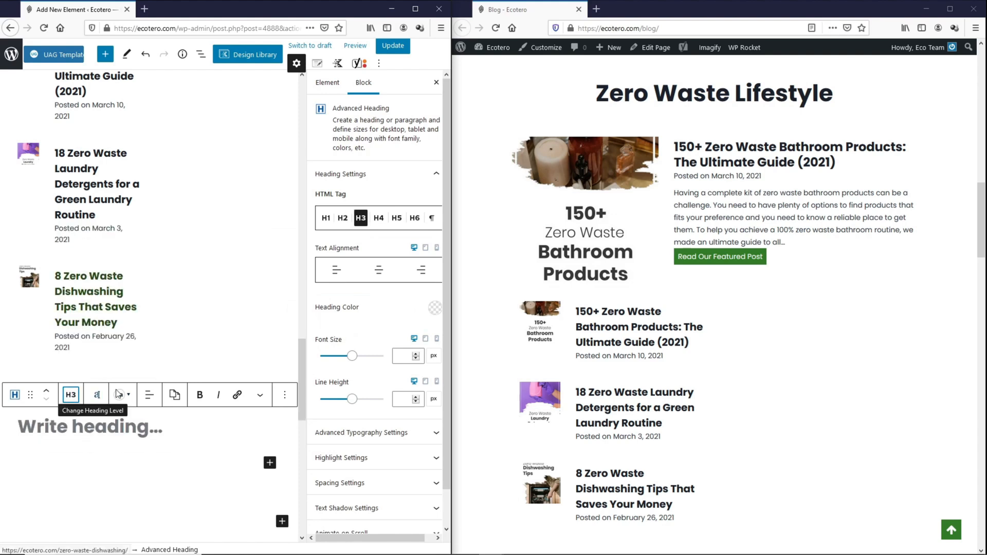
{"action": "type", "text": "More Zero Wast"}
{"action": "type", "text": "e Goodness"}
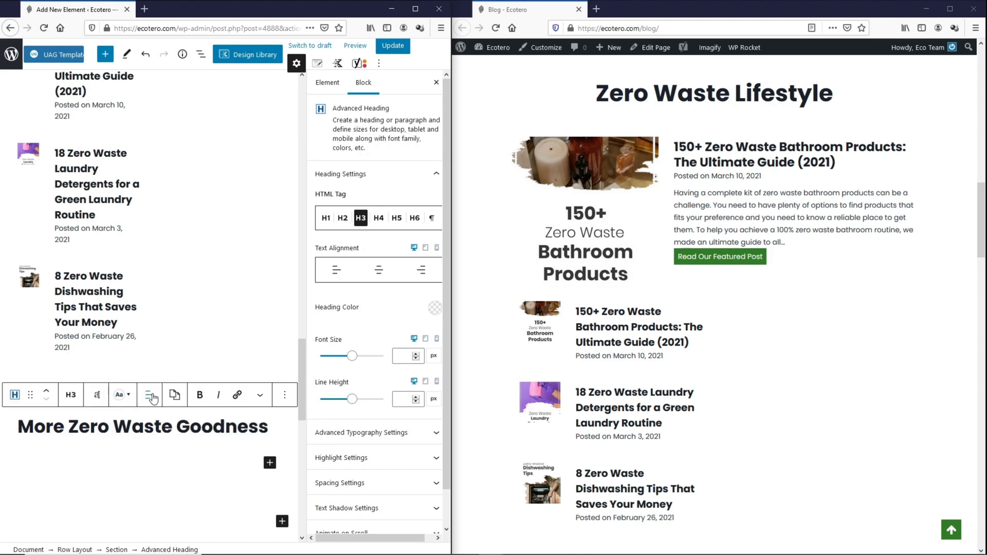
- Center the "More Zero Waste Goodness" heading above the two-column post row, and publish the update to the reloaded blog page
{"action": "left_click", "coordinate": [153, 397]}
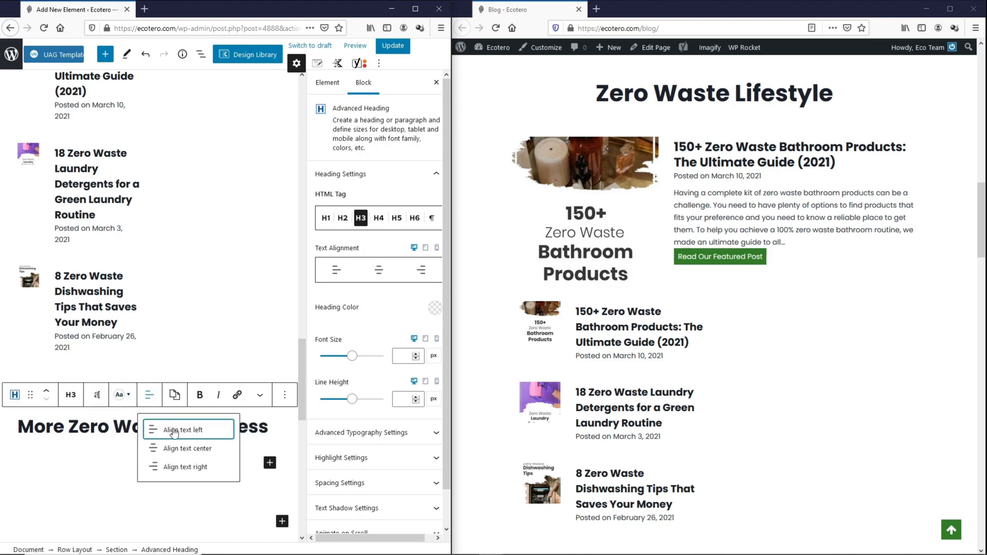
{"action": "left_click", "coordinate": [176, 450]}
{"action": "left_click", "coordinate": [48, 393]}
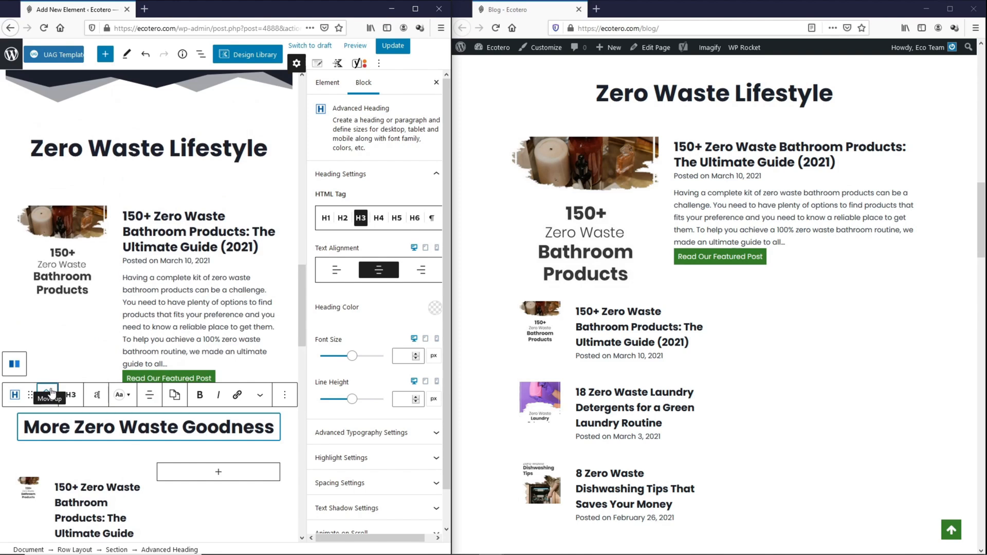
{"action": "left_click", "coordinate": [394, 46]}
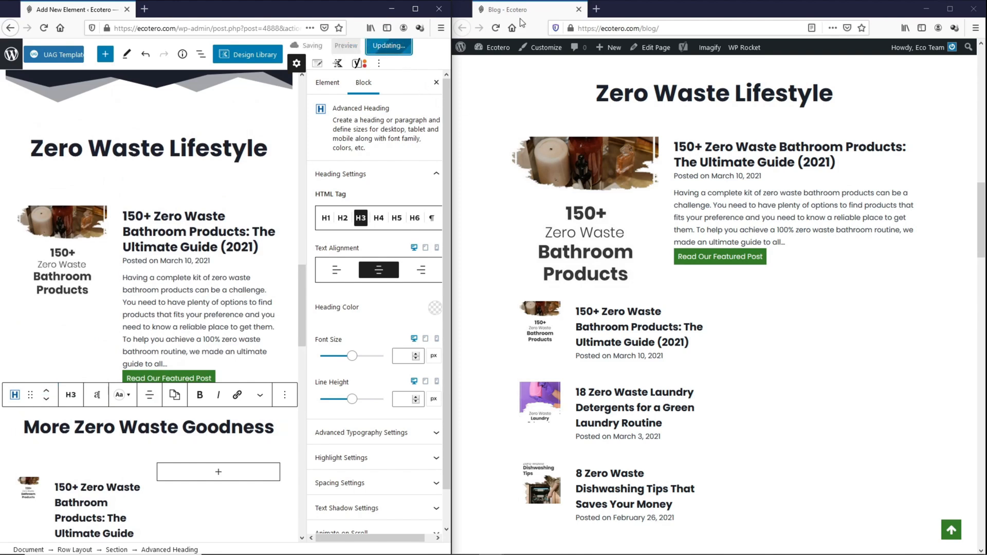
{"action": "left_click", "coordinate": [497, 29]}
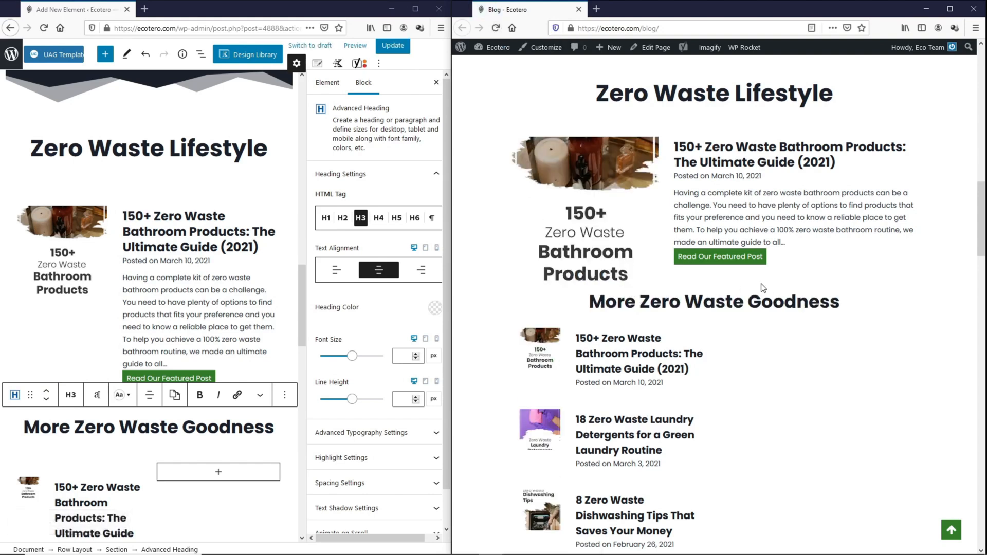
- Insert a Spacer/Divider block under the "More Zero Waste Goodness" heading with a divider height of 3 px
{"action": "left_click", "coordinate": [277, 428]}
{"action": "key", "text": "Return"}
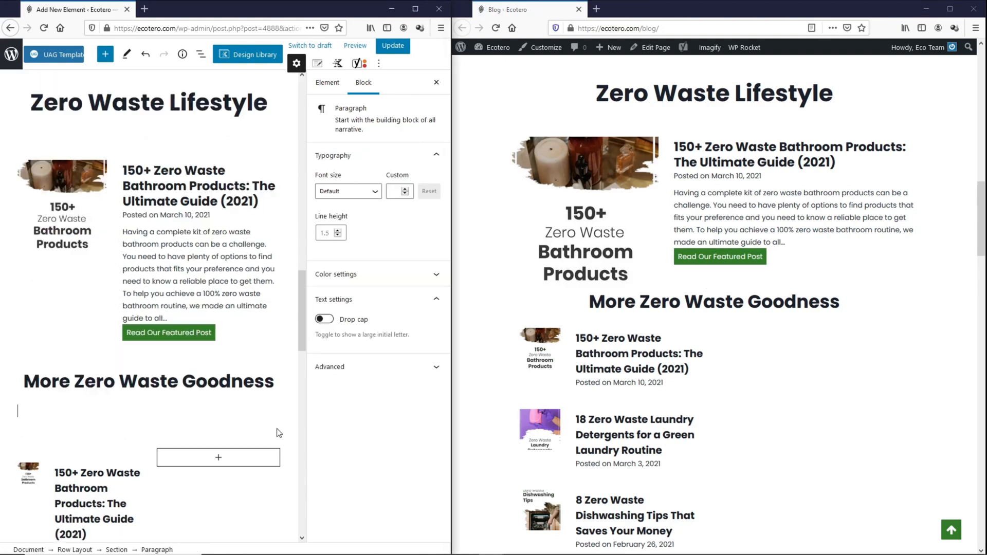
{"action": "left_click", "coordinate": [275, 413]}
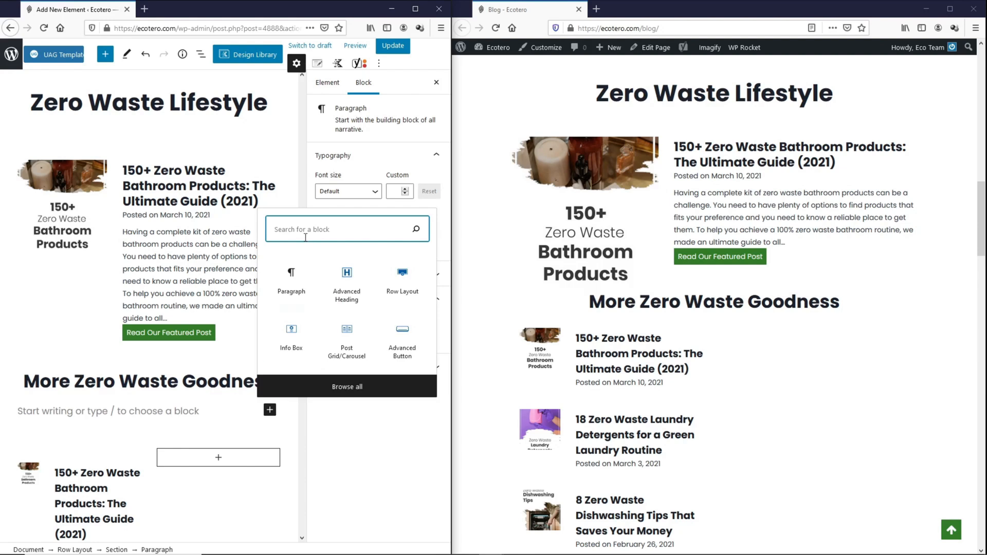
{"action": "type", "text": "divid"}
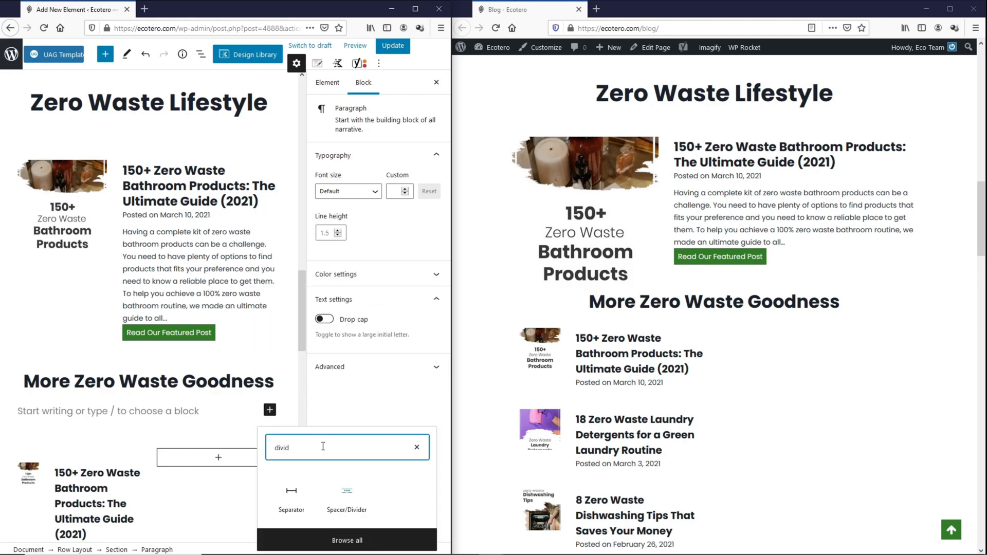
{"action": "left_click", "coordinate": [353, 507]}
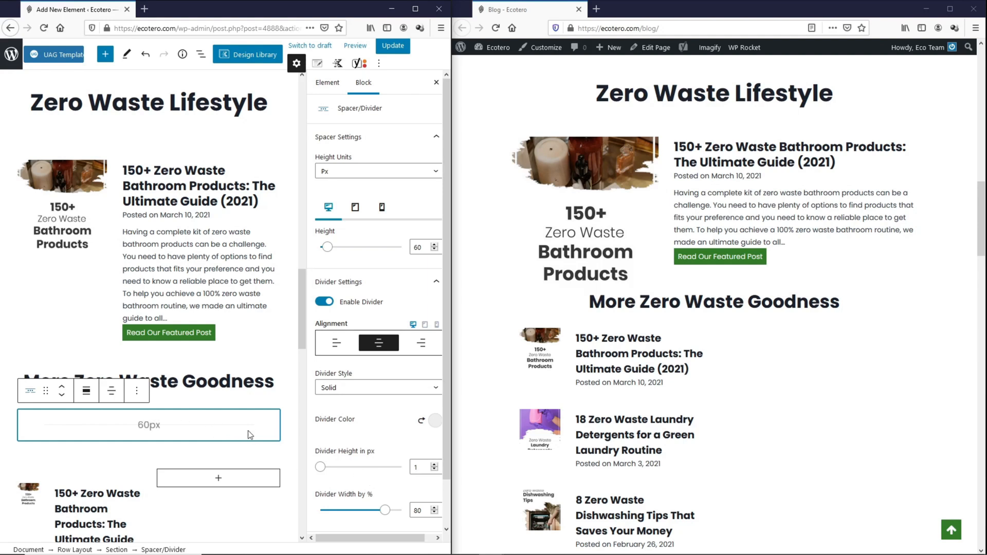
{"action": "left_click", "coordinate": [423, 466]}
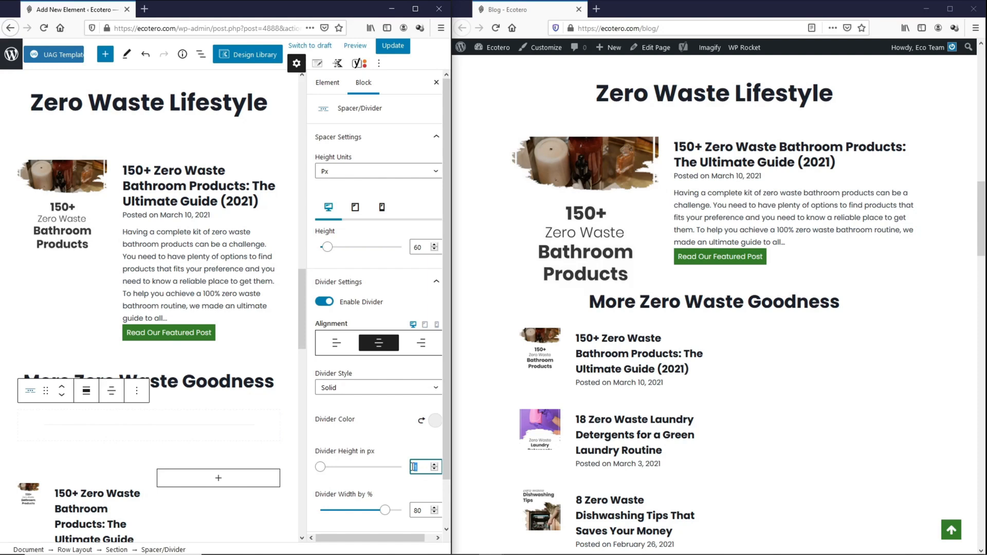
{"action": "type", "text": "3"}
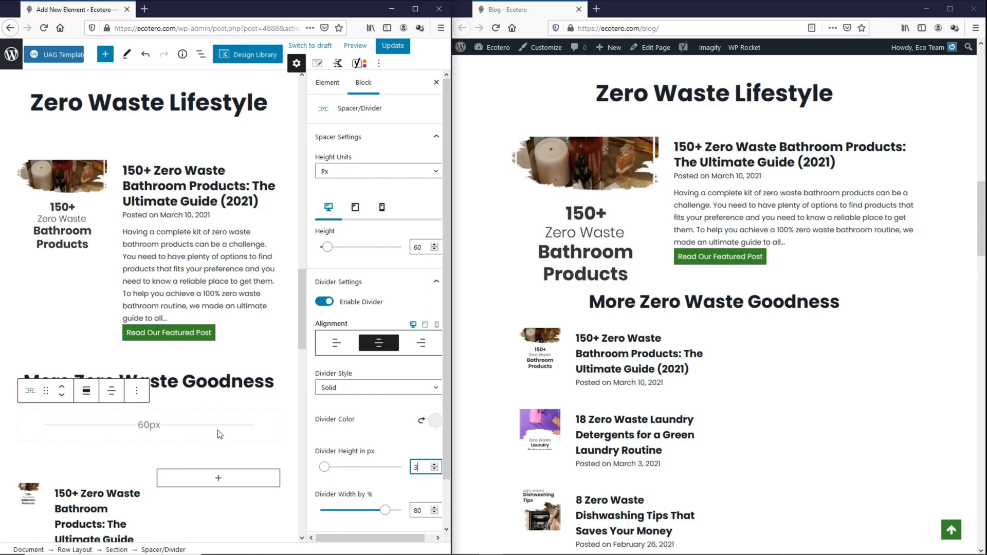
- Move the divider above the "More Zero Waste Goodness" heading, and update the element to check it on the reloaded blog page
{"action": "left_click", "coordinate": [63, 392]}
{"action": "left_click", "coordinate": [393, 45]}
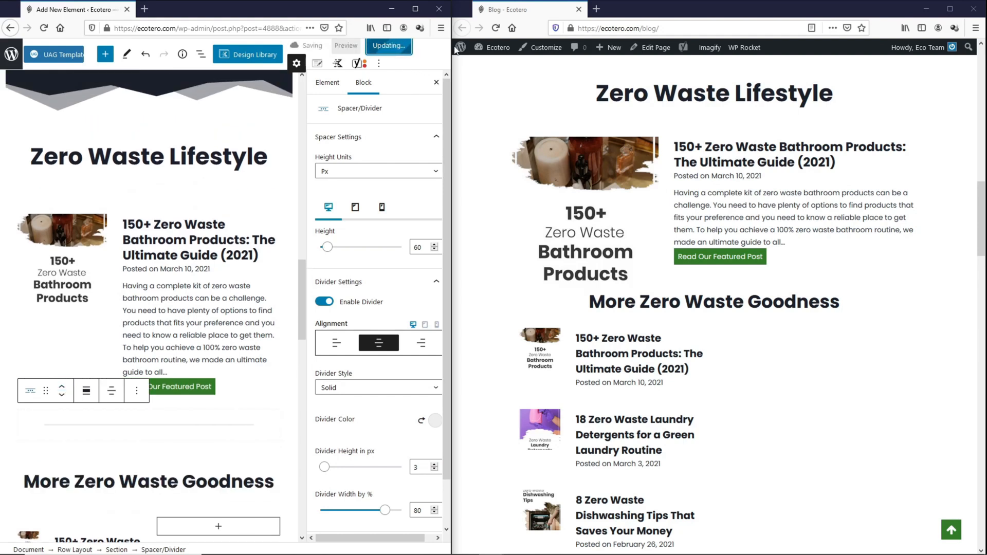
{"action": "left_click", "coordinate": [496, 28]}
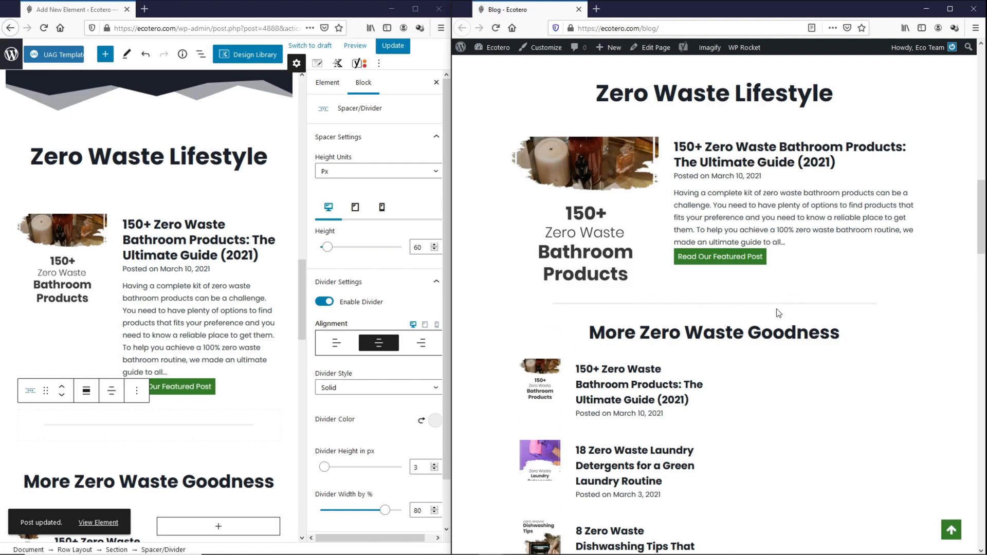
{"action": "scroll", "coordinate": [779, 313], "scroll_direction": "down", "scroll_amount": 1}
- Remove the two-column Row Layout block with the small posts beneath the "More Zero Waste Goodness" heading
{"action": "scroll", "coordinate": [200, 308], "scroll_direction": "down", "scroll_amount": 5}
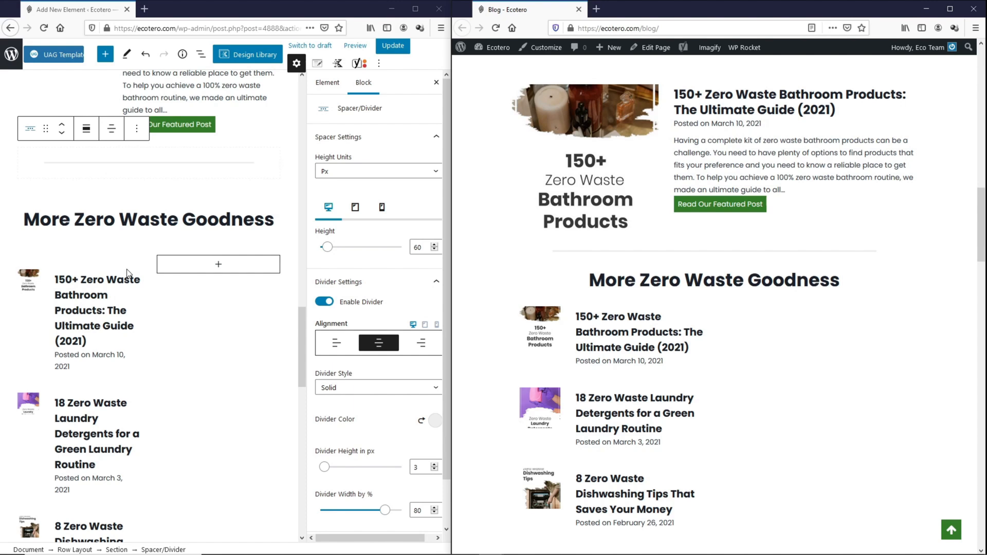
{"action": "left_click", "coordinate": [152, 296]}
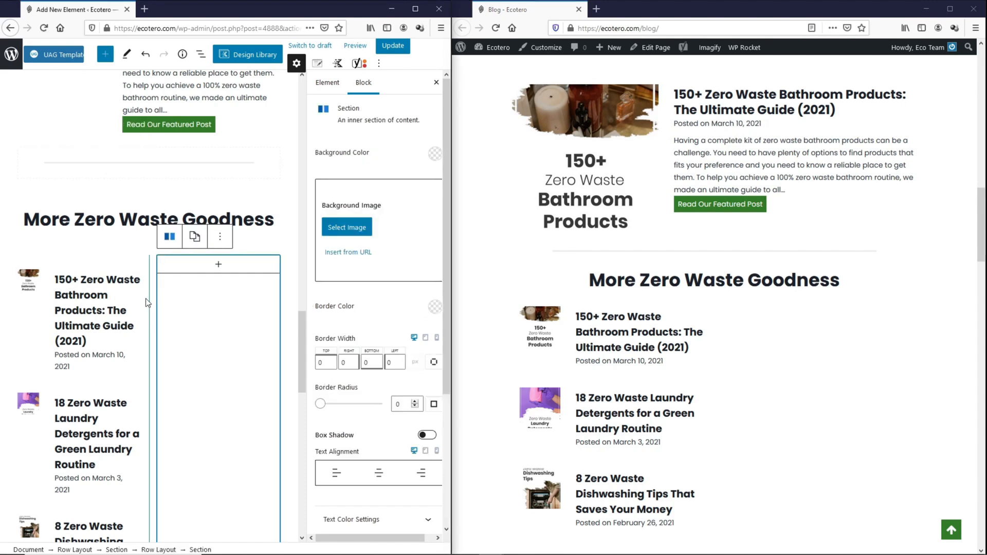
{"action": "left_click", "coordinate": [160, 550]}
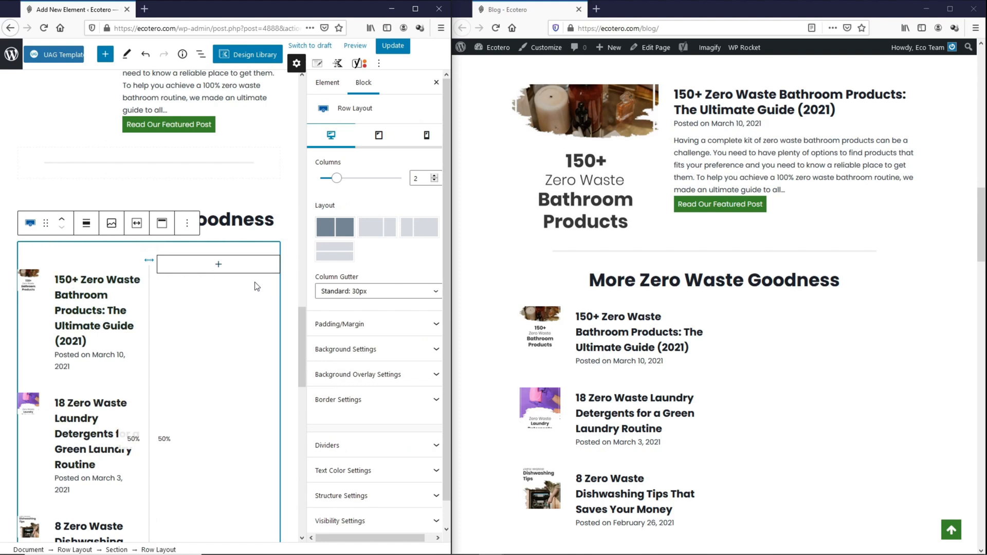
{"action": "left_click", "coordinate": [188, 223]}
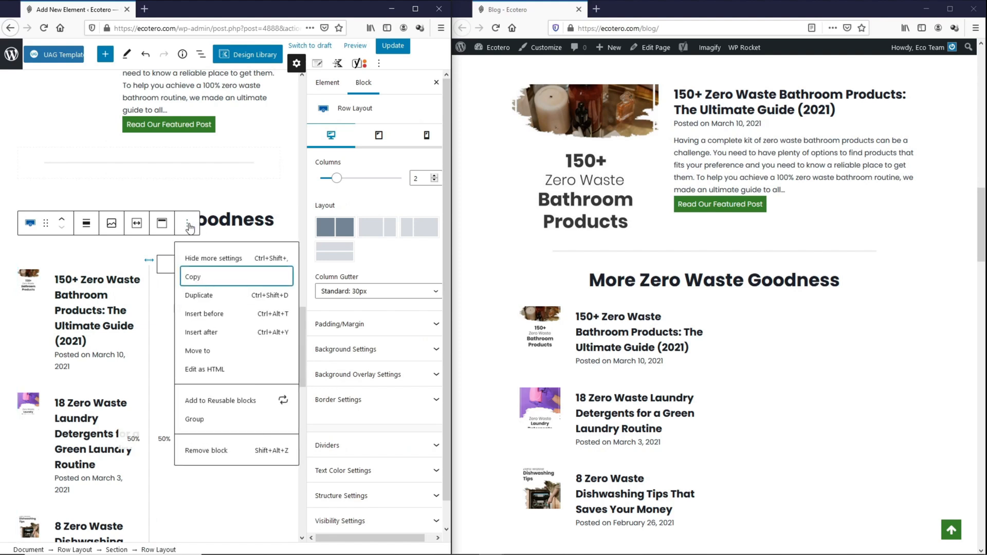
{"action": "left_click", "coordinate": [202, 450]}
- Insert a Post Grid/Carousel block beneath the "More Zero Waste Goodness" heading, using the initial style with the image beside the text
{"action": "left_click", "coordinate": [262, 249]}
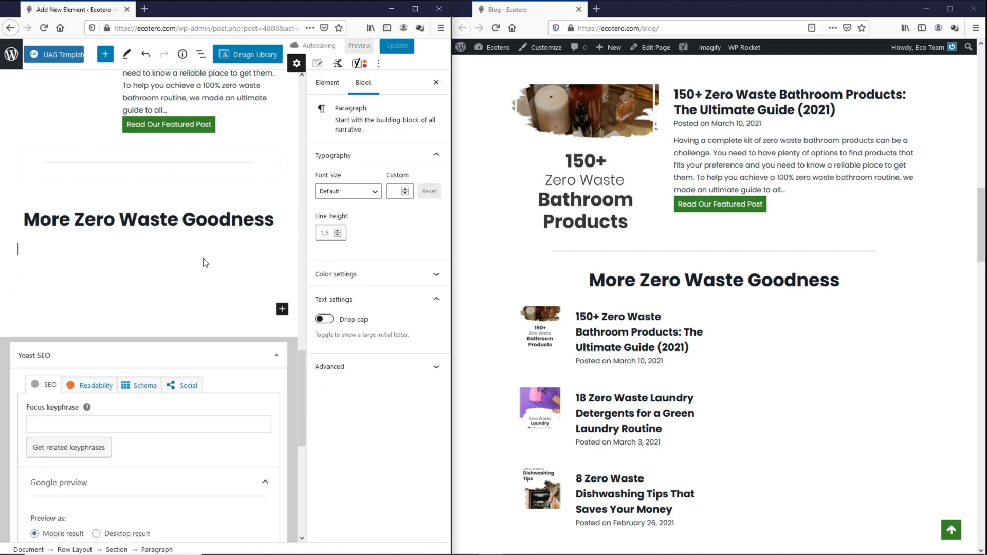
{"action": "left_click", "coordinate": [269, 249]}
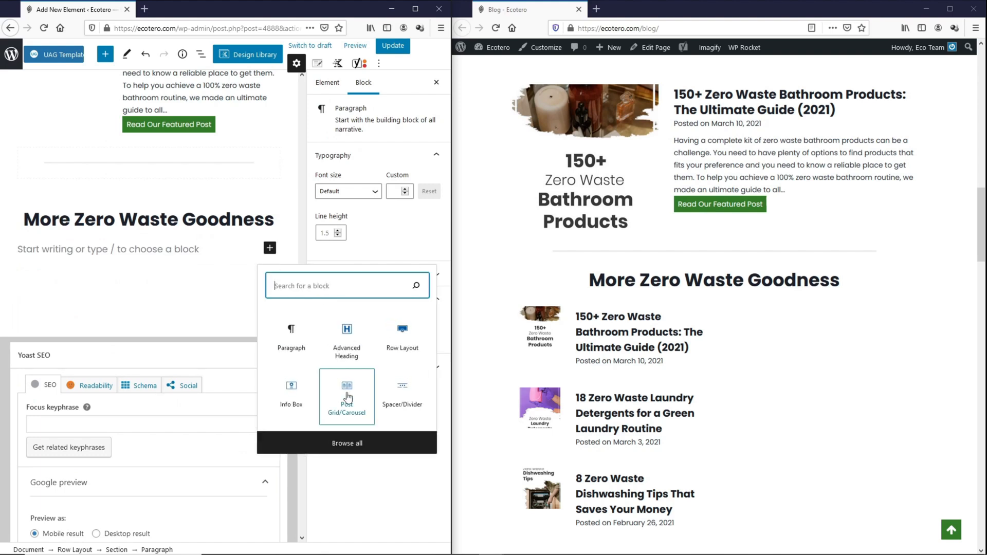
{"action": "left_click", "coordinate": [363, 418]}
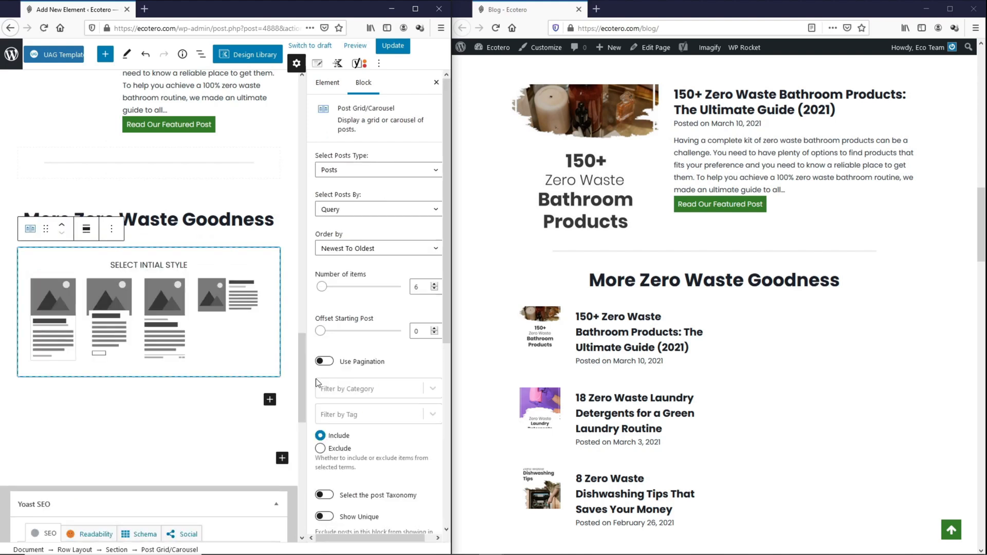
{"action": "left_click", "coordinate": [228, 304]}
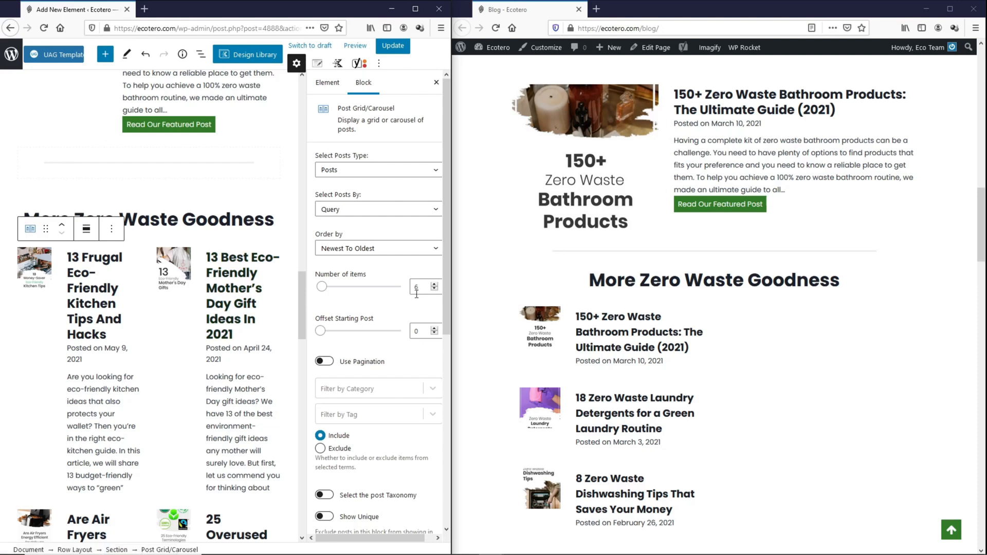
{"action": "scroll", "coordinate": [359, 289], "scroll_direction": "down", "scroll_amount": 2}
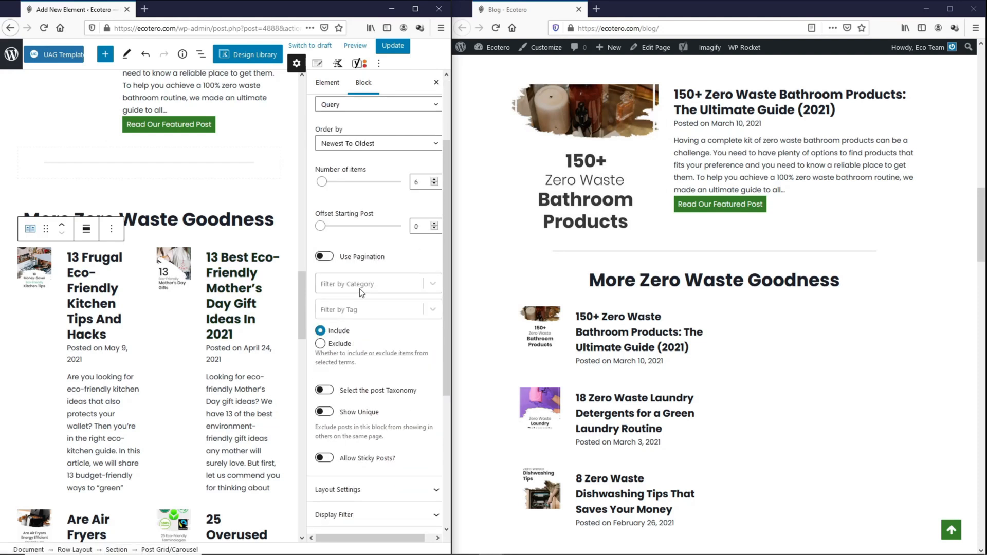
- Filter the post grid beneath "More Zero Waste Goodness" by the Zero Waste Lifestyle category
{"action": "left_click", "coordinate": [359, 289]}
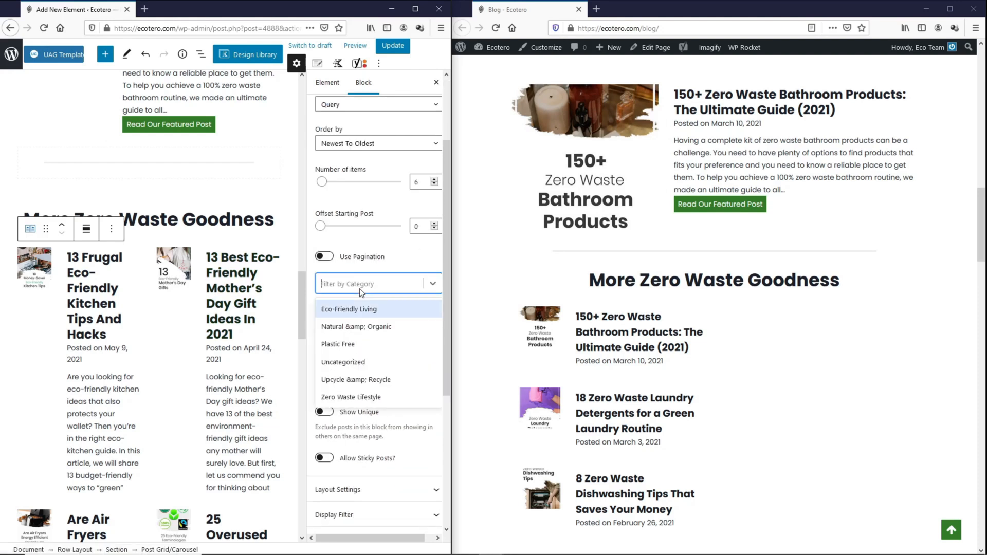
{"action": "left_click", "coordinate": [374, 397]}
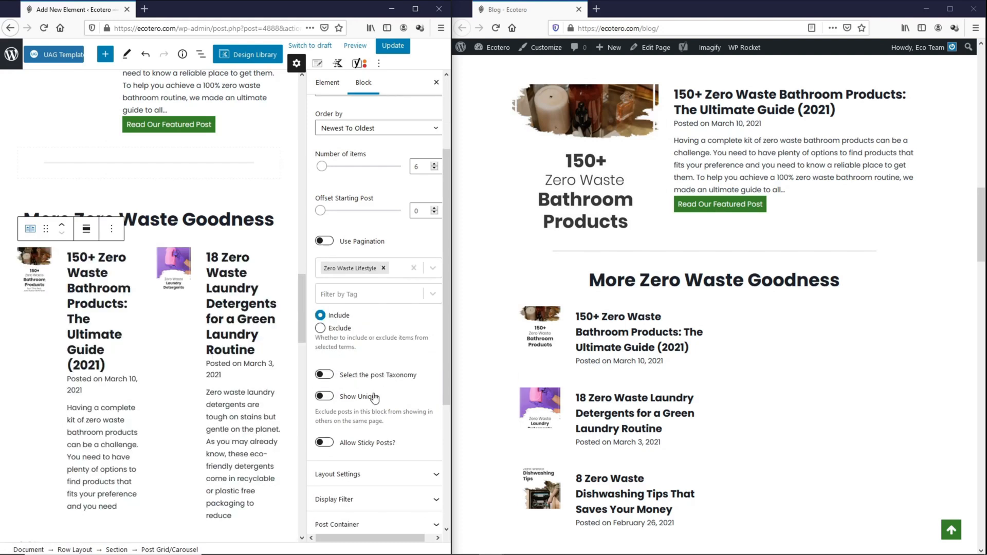
{"action": "scroll", "coordinate": [375, 399], "scroll_direction": "down", "scroll_amount": 3}
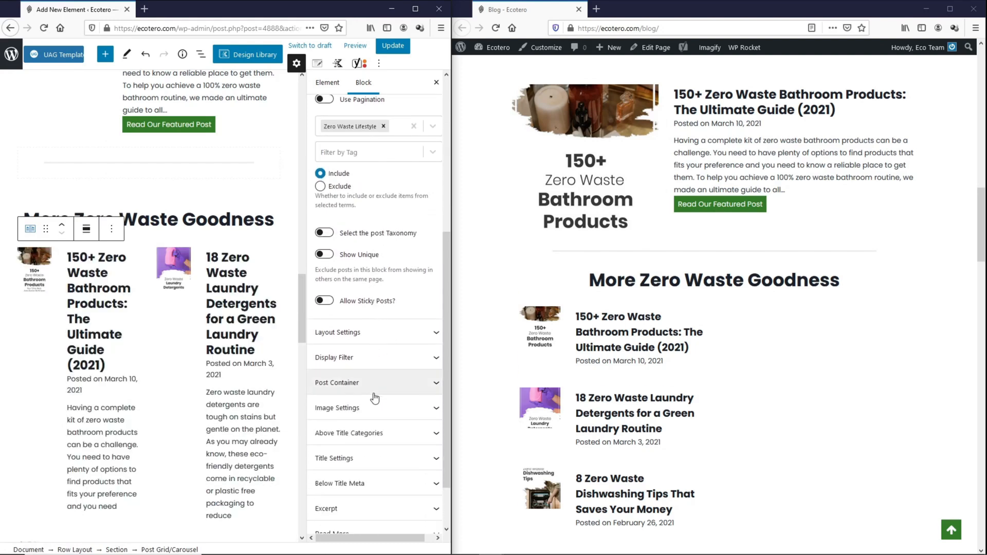
- Set the post grid's image width to 30% and its image ratio to Square 1:1
{"action": "left_click", "coordinate": [379, 334]}
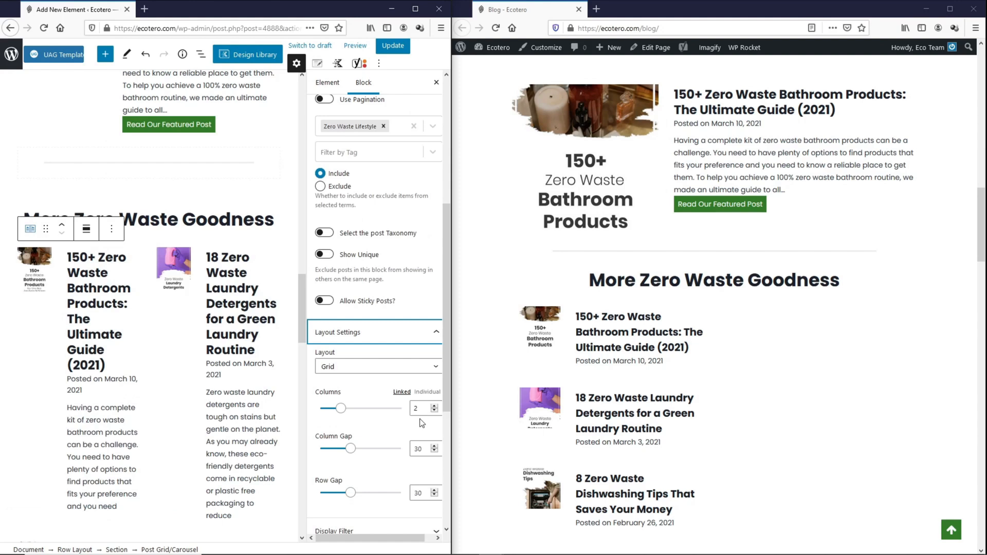
{"action": "scroll", "coordinate": [417, 401], "scroll_direction": "down", "scroll_amount": 4}
{"action": "left_click", "coordinate": [413, 375]}
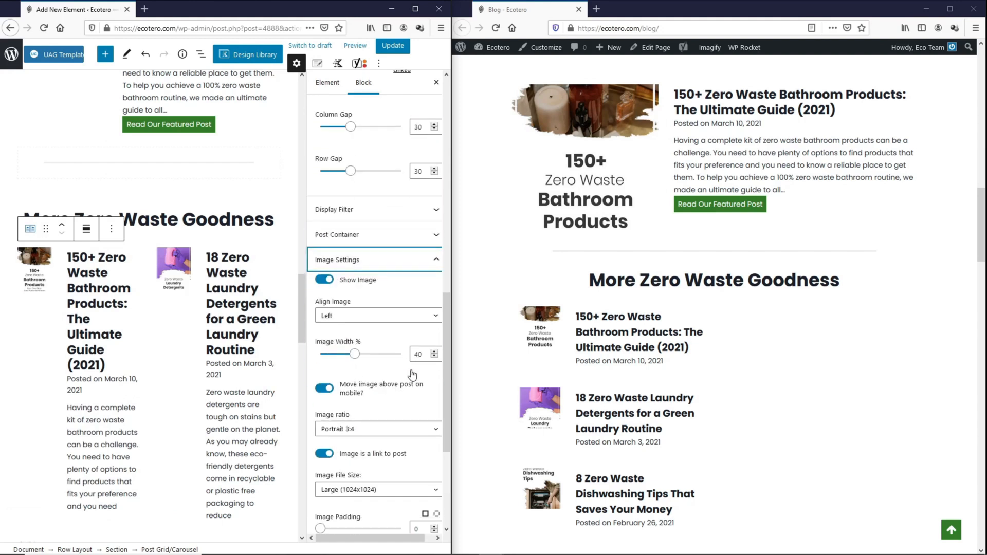
{"action": "left_click", "coordinate": [425, 334]}
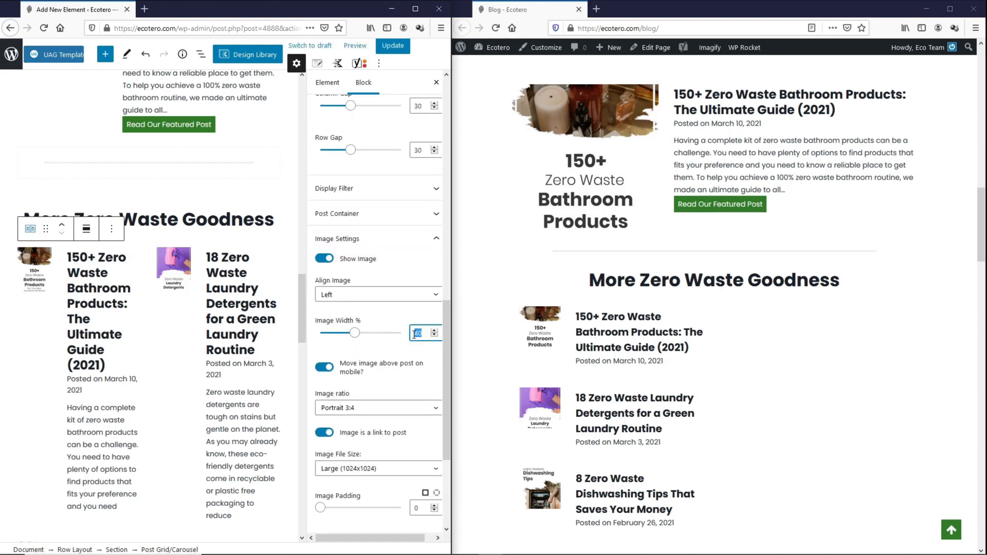
{"action": "type", "text": "30"}
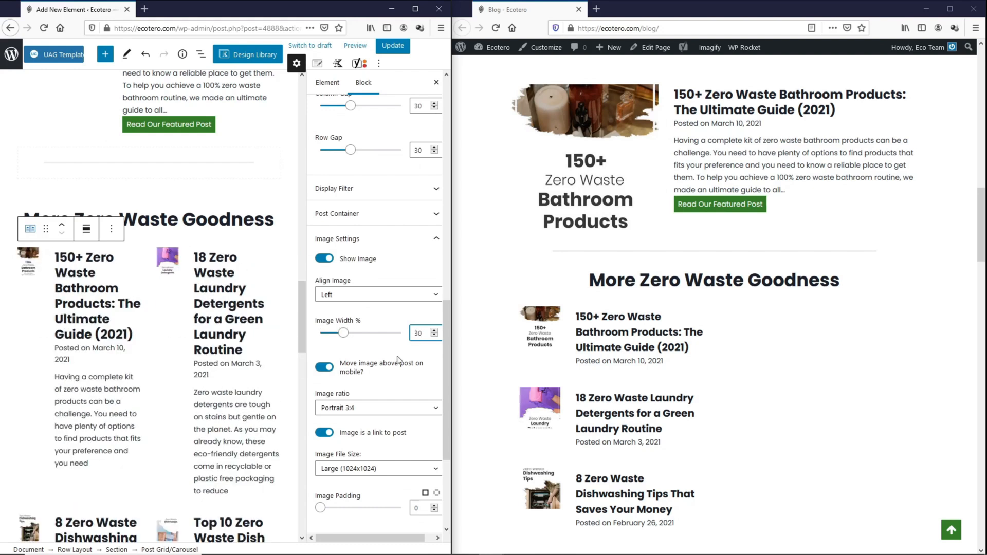
{"action": "left_click", "coordinate": [383, 409]}
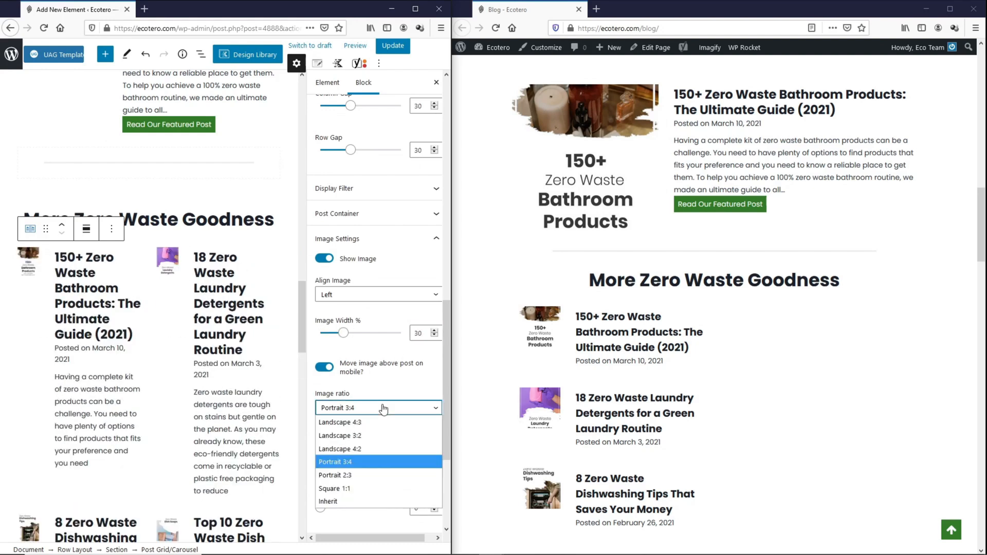
{"action": "left_click", "coordinate": [371, 489]}
{"action": "scroll", "coordinate": [381, 410], "scroll_direction": "down", "scroll_amount": 5}
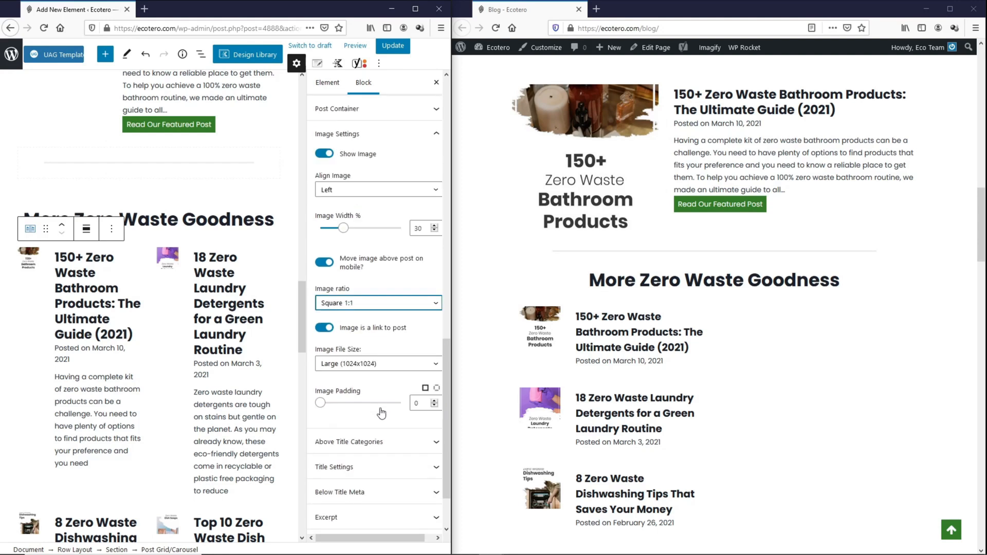
- Hide the excerpts in the post grid and set the post title font size to 20 px
{"action": "left_click", "coordinate": [379, 465]}
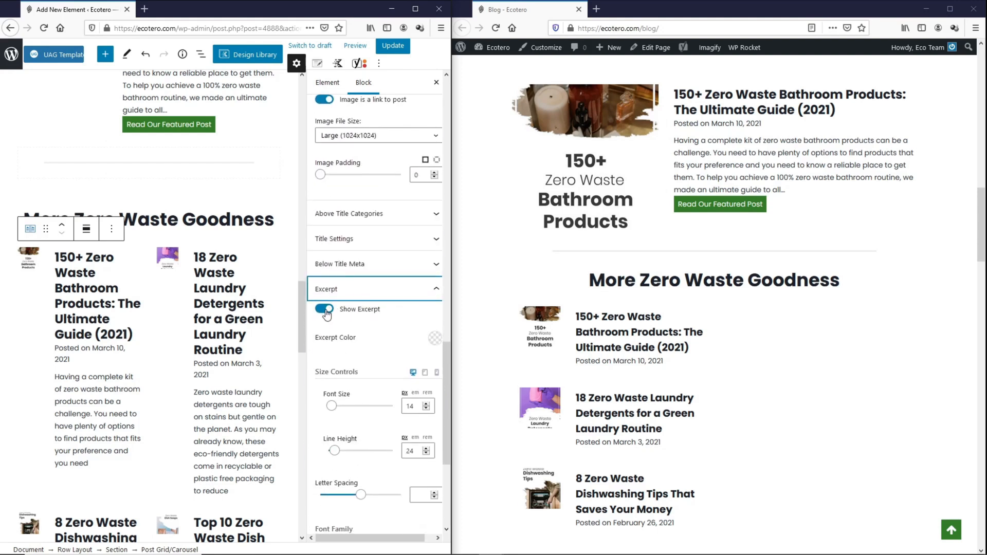
{"action": "left_click", "coordinate": [327, 312]}
{"action": "left_click", "coordinate": [425, 238]}
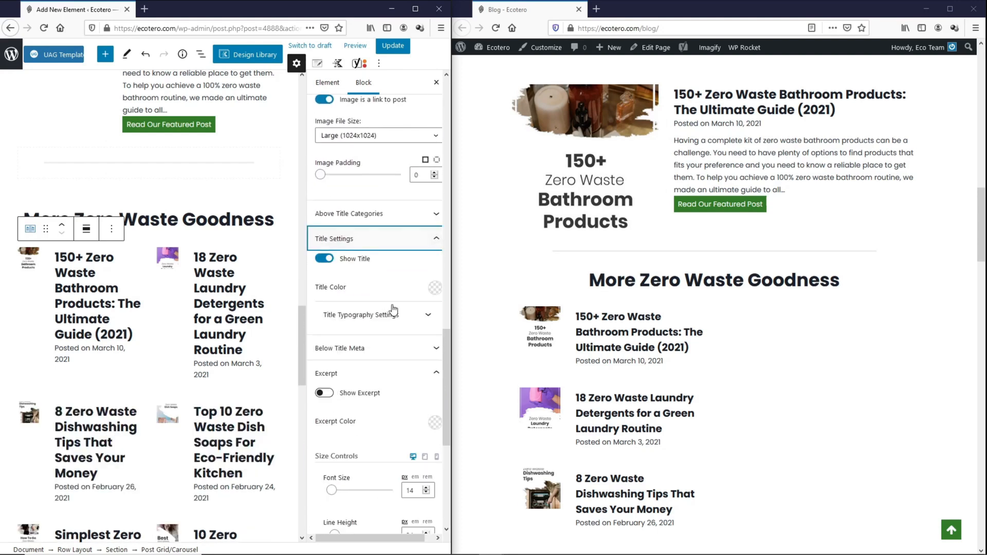
{"action": "left_click", "coordinate": [390, 315]}
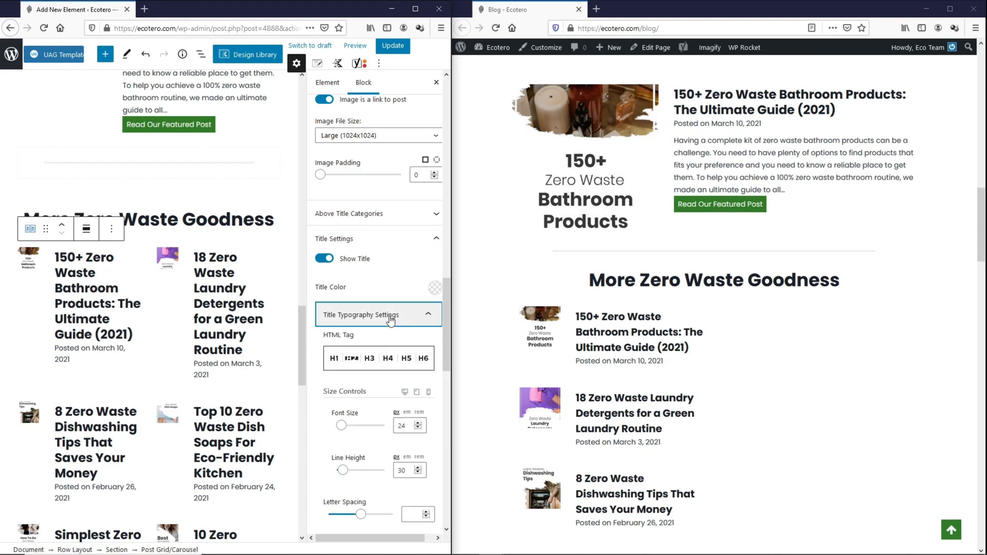
{"action": "scroll", "coordinate": [391, 329], "scroll_direction": "down", "scroll_amount": 2}
{"action": "left_click", "coordinate": [401, 343]}
{"action": "type", "text": "20"}
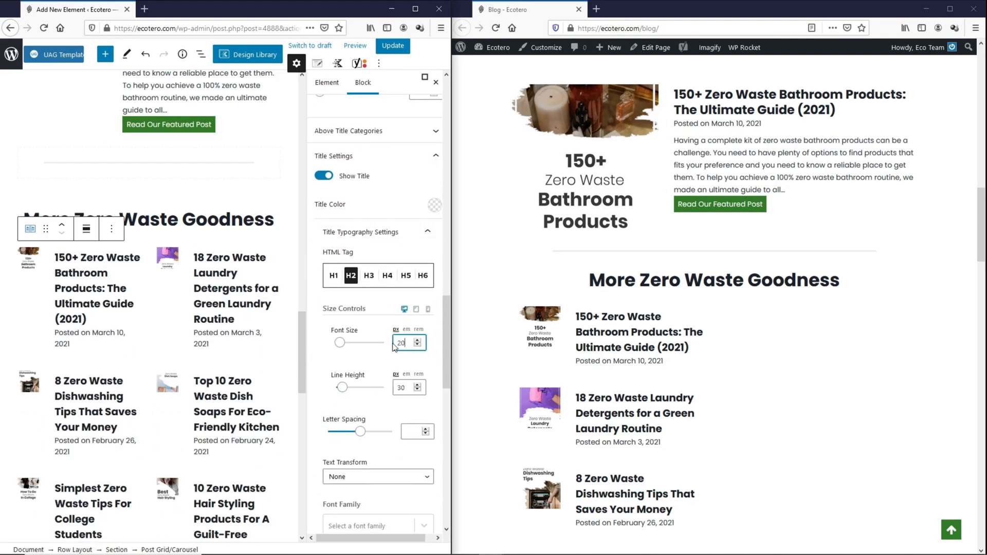
- Update the element and check the post grid on the reloaded blog page
{"action": "left_click", "coordinate": [391, 51]}
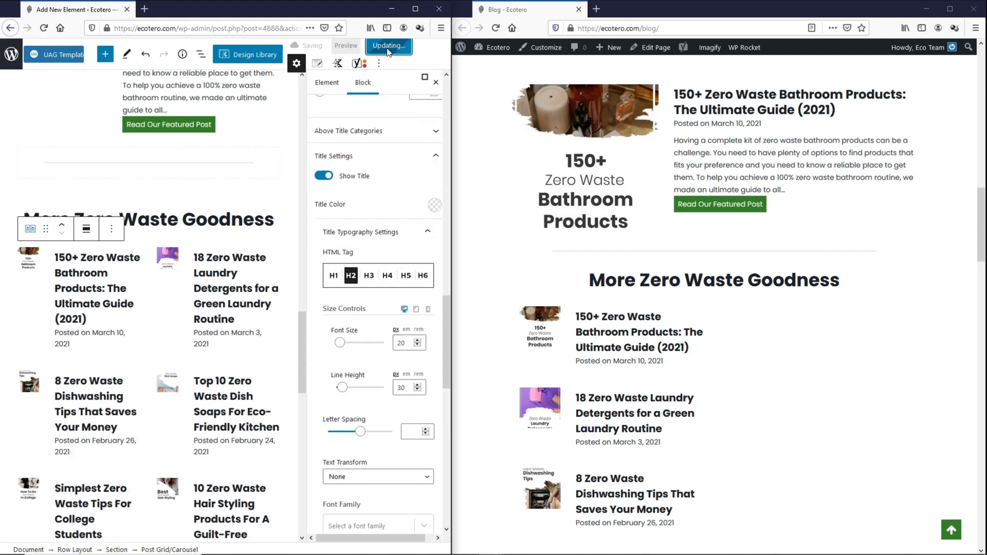
{"action": "left_click", "coordinate": [499, 31]}
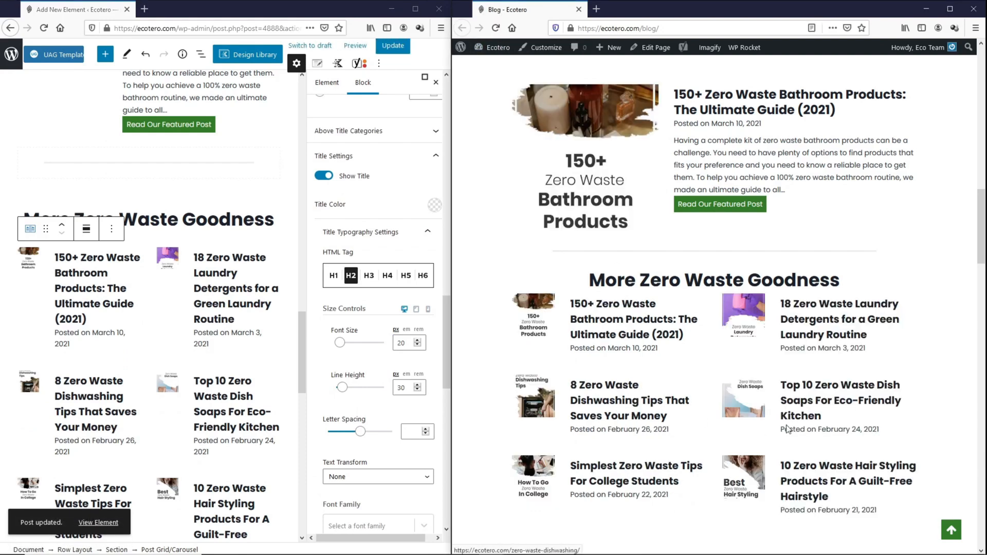
{"action": "scroll", "coordinate": [804, 312], "scroll_direction": "down", "scroll_amount": 1}
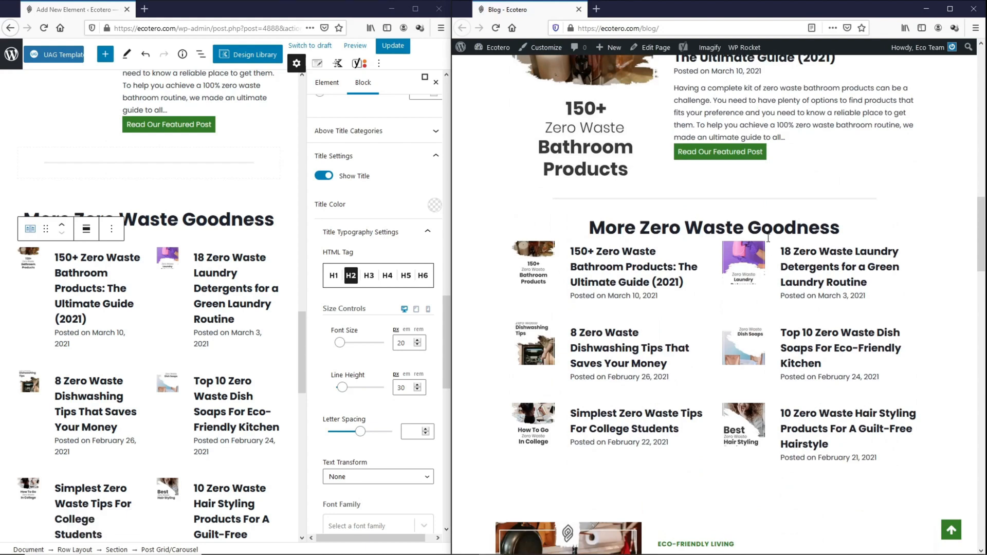
- Give the "More Zero Waste Goodness" heading a bottom padding of 50 px, and update the element to check it on the reloaded blog page
{"action": "left_click", "coordinate": [269, 218]}
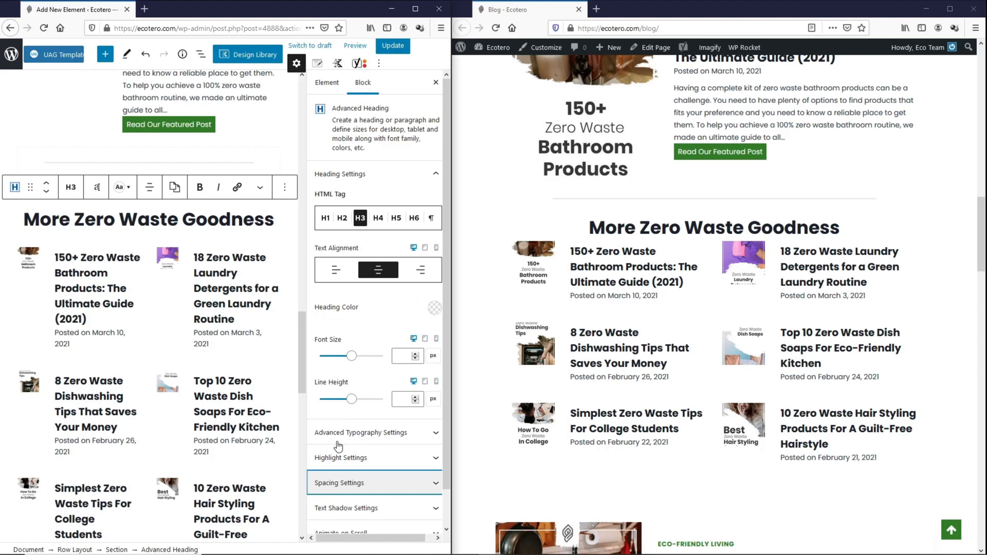
{"action": "left_click", "coordinate": [339, 483]}
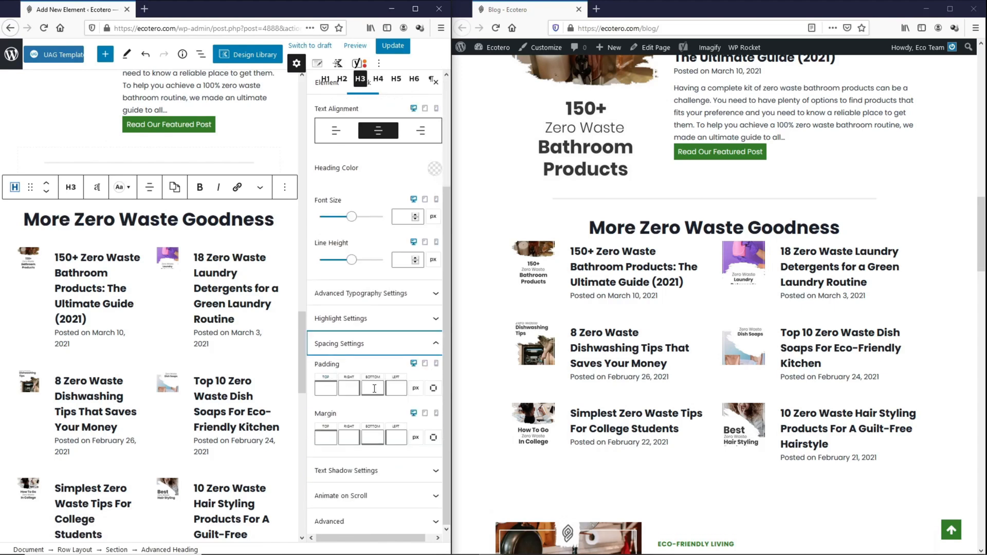
{"action": "left_click", "coordinate": [375, 389]}
{"action": "type", "text": "50"}
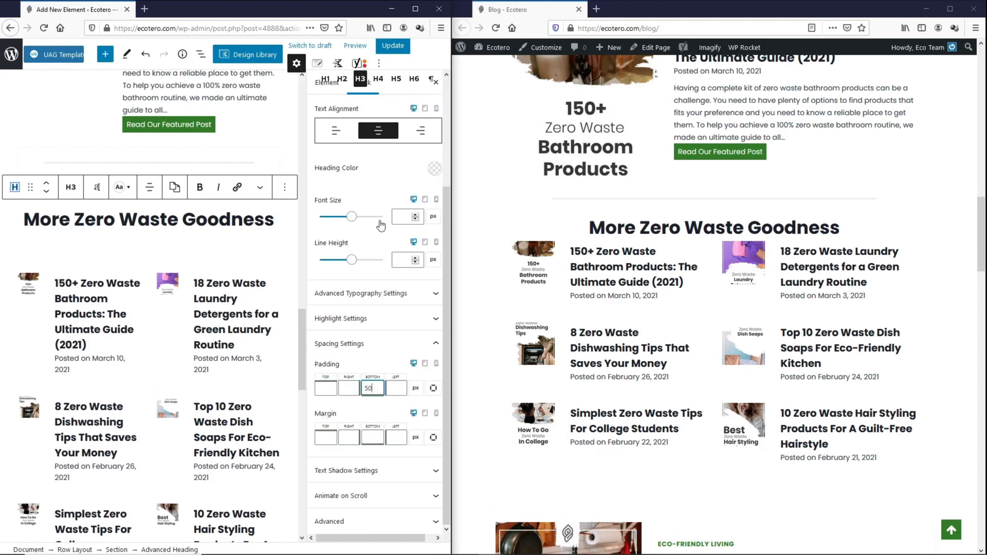
{"action": "left_click", "coordinate": [392, 47]}
{"action": "left_click", "coordinate": [497, 28]}
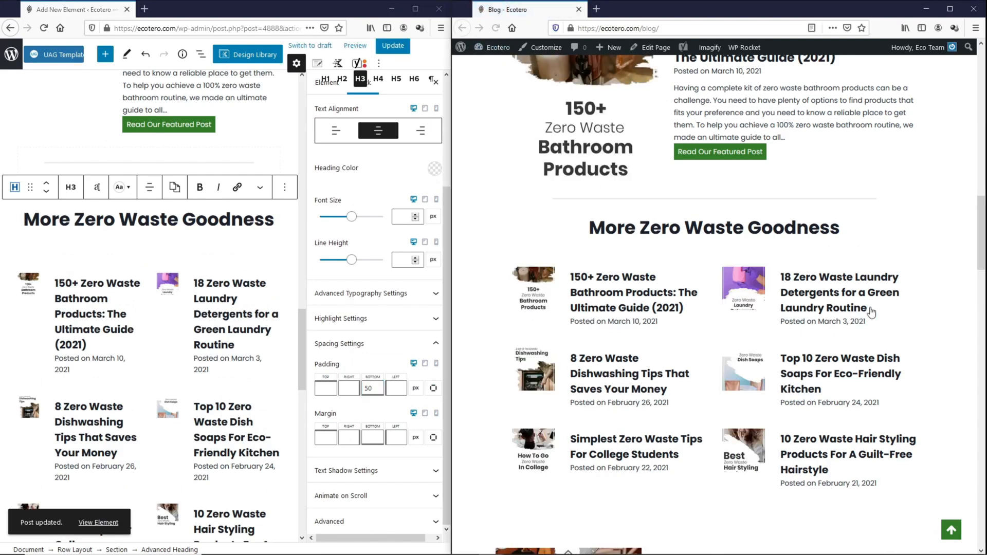
{"action": "scroll", "coordinate": [876, 311], "scroll_direction": "up", "scroll_amount": 2}
{"action": "scroll", "coordinate": [876, 310], "scroll_direction": "down", "scroll_amount": 3}
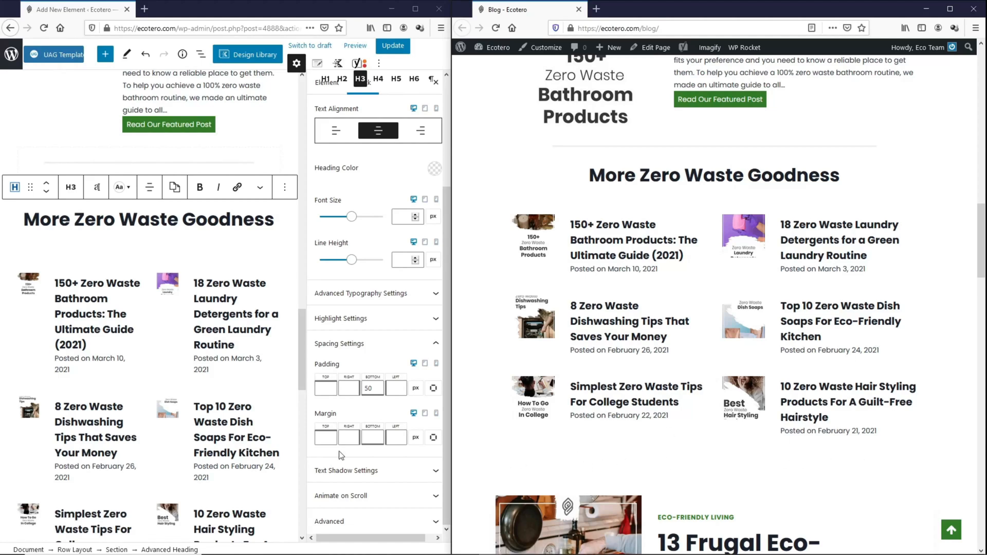
- Add a layered mountain-shaped bottom divider in dark navy to the Zero Waste Lifestyle section's Row Layout
{"action": "left_click", "coordinate": [74, 549]}
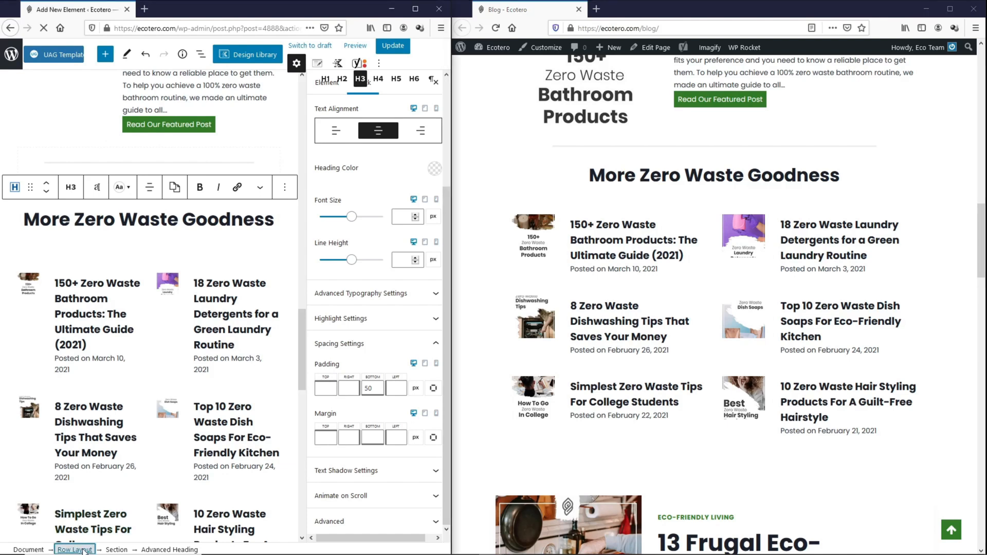
{"action": "scroll", "coordinate": [103, 465], "scroll_direction": "up", "scroll_amount": 4}
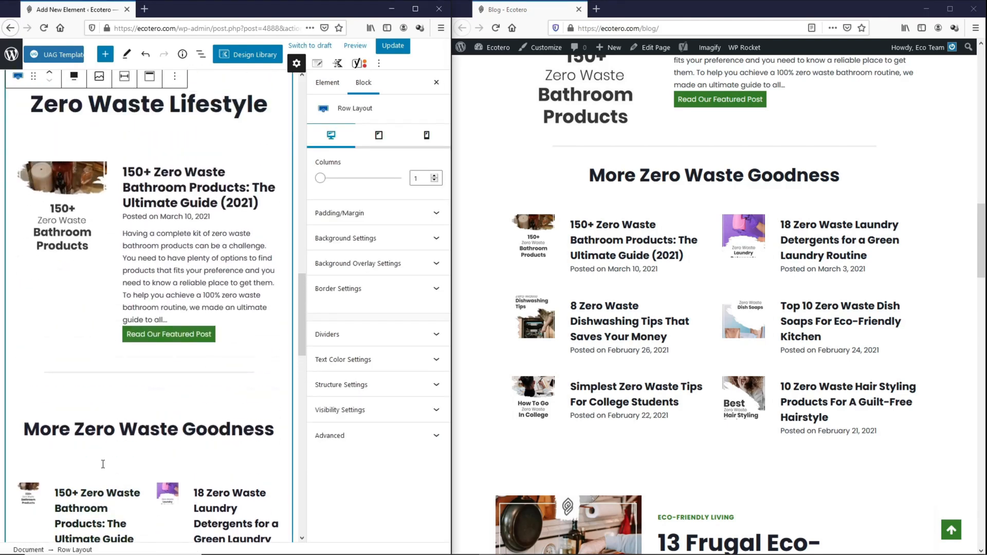
{"action": "scroll", "coordinate": [104, 467], "scroll_direction": "up", "scroll_amount": 2}
{"action": "scroll", "coordinate": [239, 484], "scroll_direction": "down", "scroll_amount": 10}
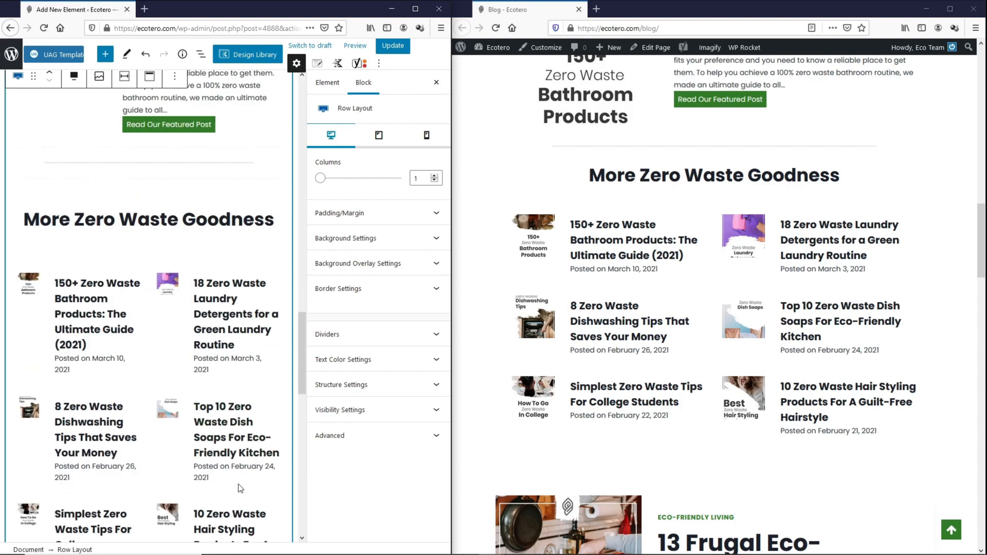
{"action": "left_click", "coordinate": [368, 336]}
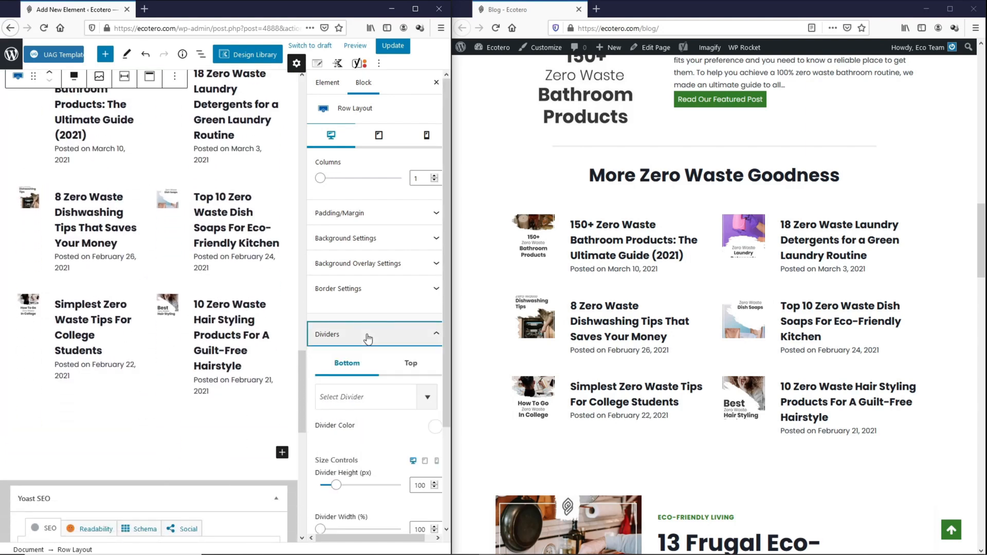
{"action": "left_click", "coordinate": [364, 403]}
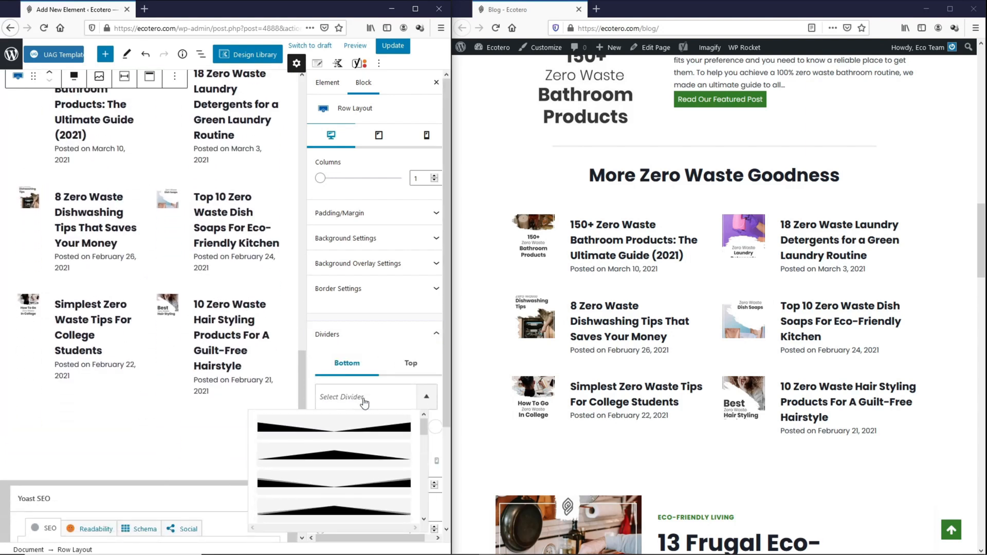
{"action": "scroll", "coordinate": [360, 447], "scroll_direction": "down", "scroll_amount": 10}
{"action": "left_click", "coordinate": [365, 453]}
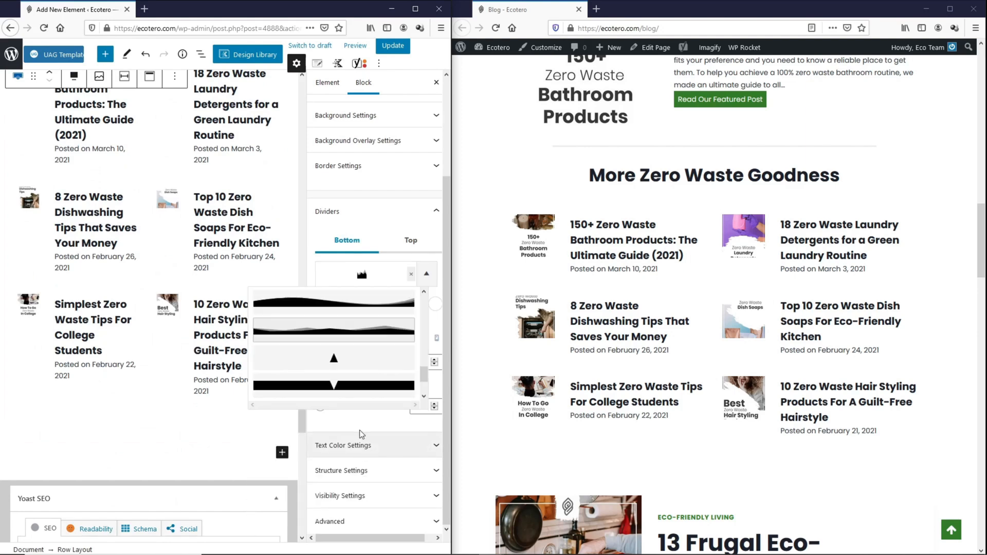
{"action": "left_click", "coordinate": [435, 304]}
{"action": "left_click", "coordinate": [330, 276]}
{"action": "left_click", "coordinate": [365, 388]}
{"action": "scroll", "coordinate": [366, 390], "scroll_direction": "up", "scroll_amount": 2}
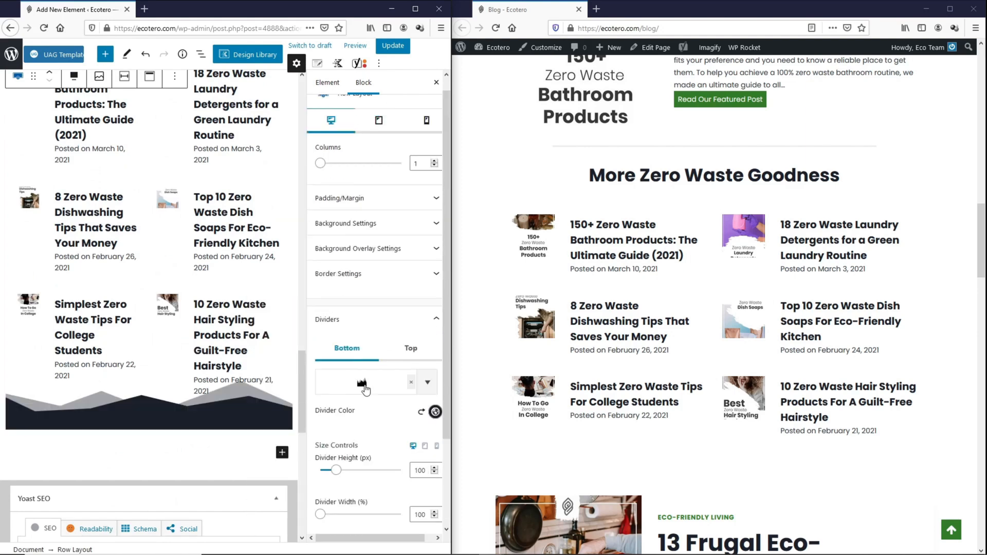
- Set the bottom padding of the Zero Waste Lifestyle Row Layout to 250 px
{"action": "left_click", "coordinate": [353, 213]}
{"action": "left_click", "coordinate": [386, 253]}
{"action": "type", "text": "25"}
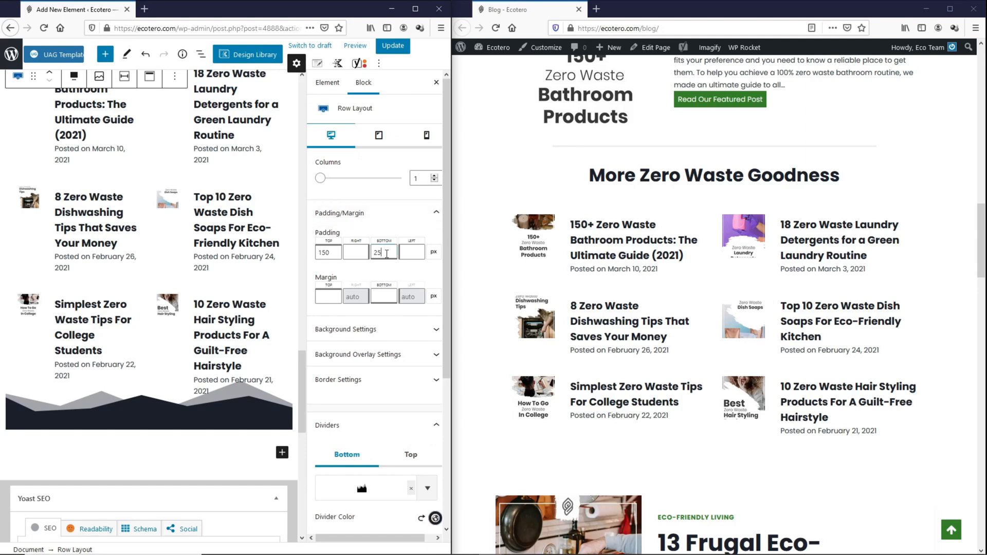
{"action": "type", "text": "0"}
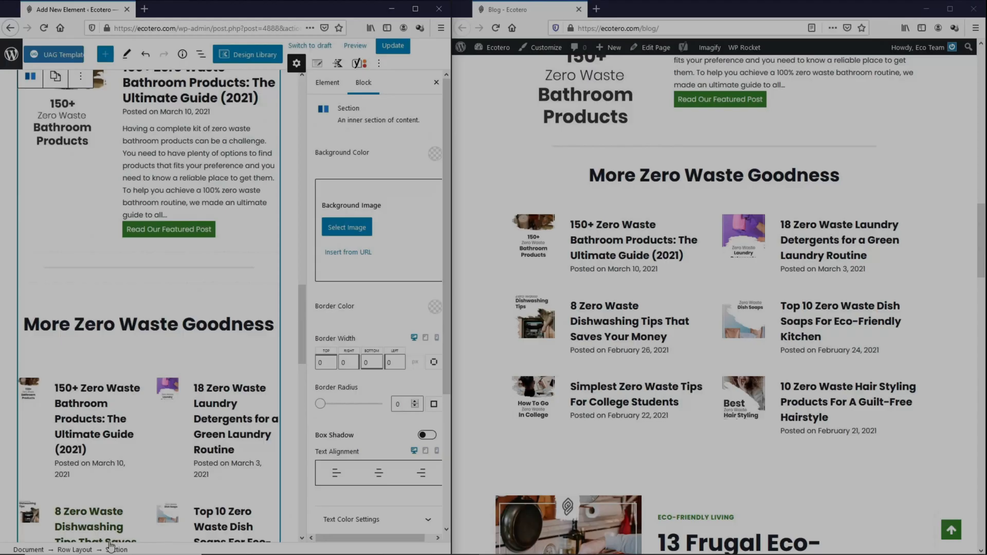
- Copy the Zero Waste Lifestyle section's Row Layout and paste the duplicate below its mountain-shaped bottom divider
{"action": "left_click", "coordinate": [77, 550]}
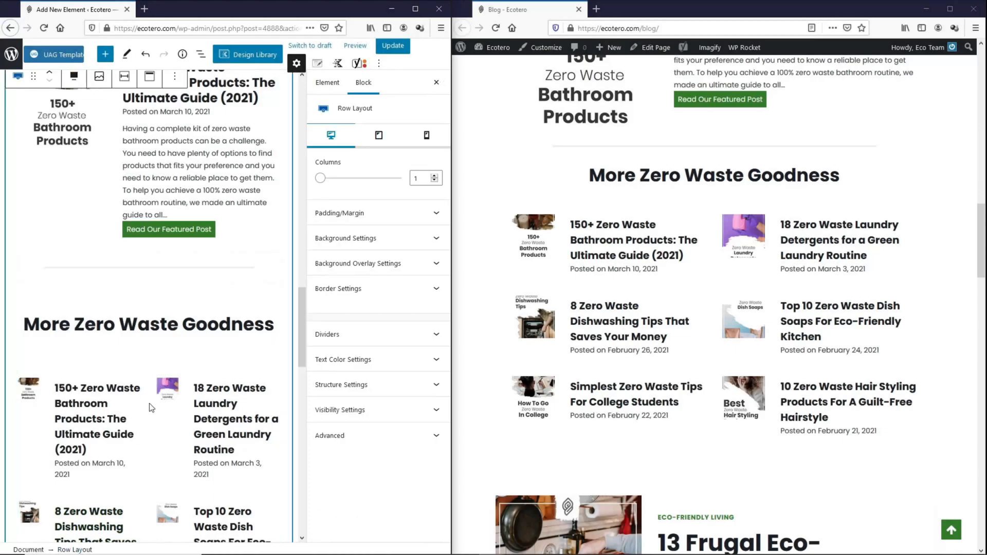
{"action": "scroll", "coordinate": [150, 406], "scroll_direction": "up", "scroll_amount": 6}
{"action": "scroll", "coordinate": [177, 371], "scroll_direction": "down", "scroll_amount": 9}
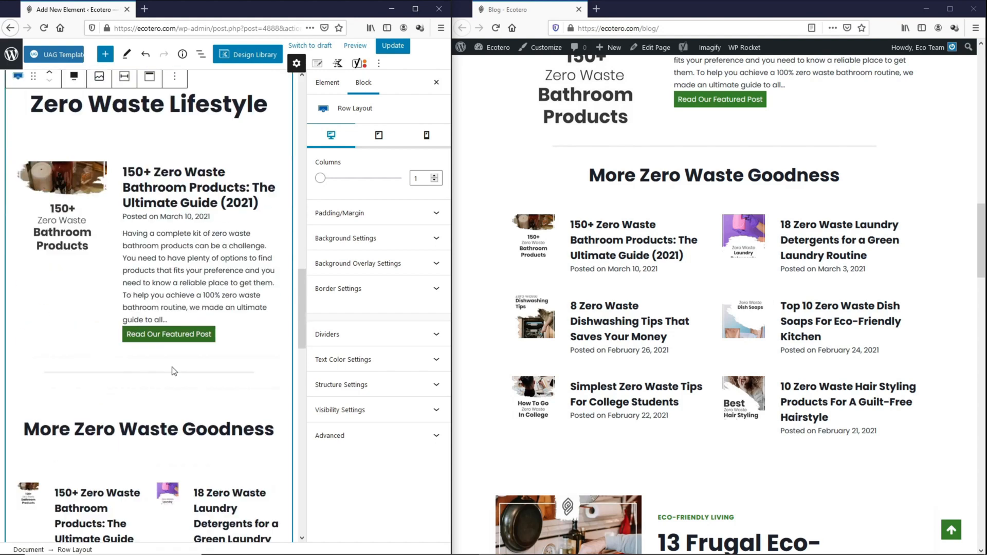
{"action": "scroll", "coordinate": [183, 340], "scroll_direction": "up", "scroll_amount": 9}
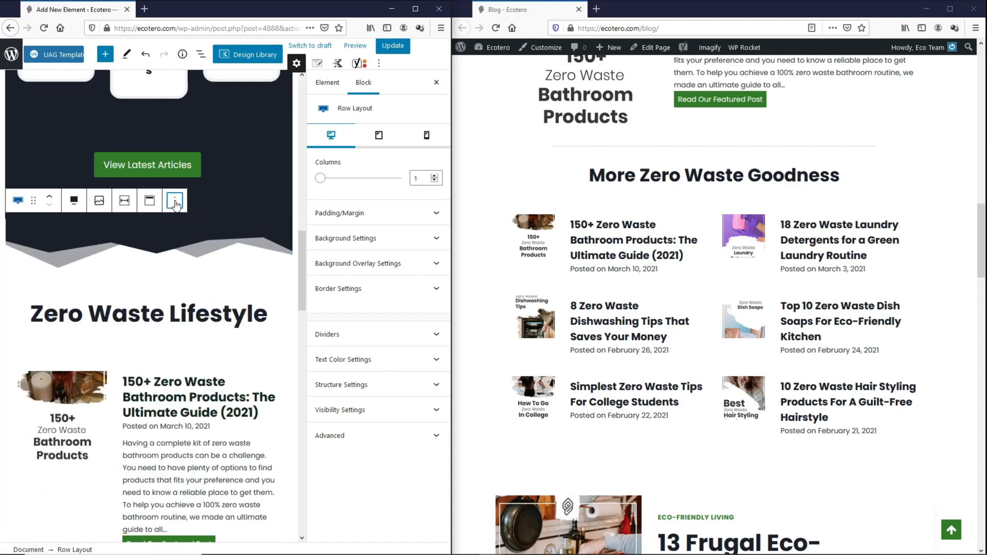
{"action": "left_click", "coordinate": [175, 200]}
{"action": "left_click", "coordinate": [182, 256]}
{"action": "scroll", "coordinate": [173, 358], "scroll_direction": "down", "scroll_amount": 12}
{"action": "left_click", "coordinate": [173, 358]}
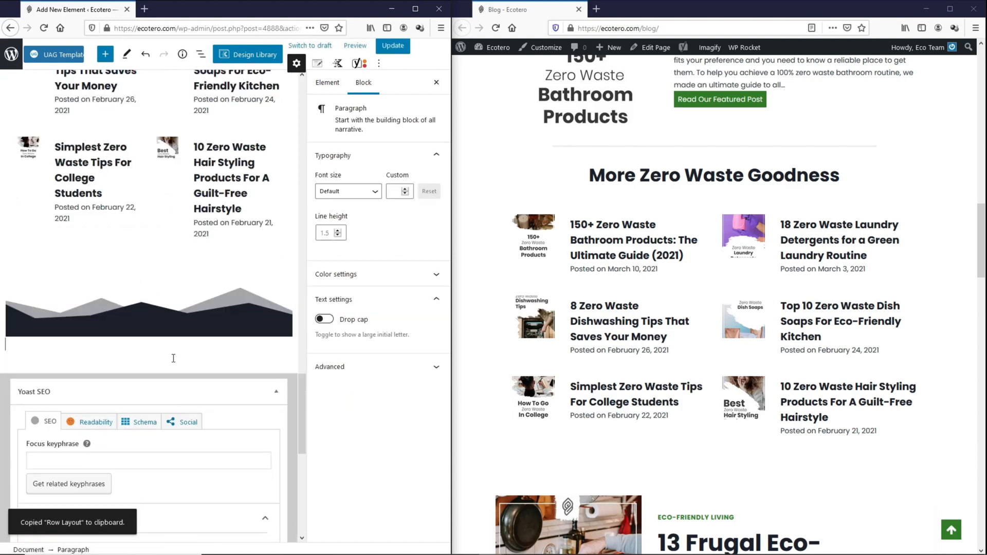
{"action": "right_click", "coordinate": [257, 342]}
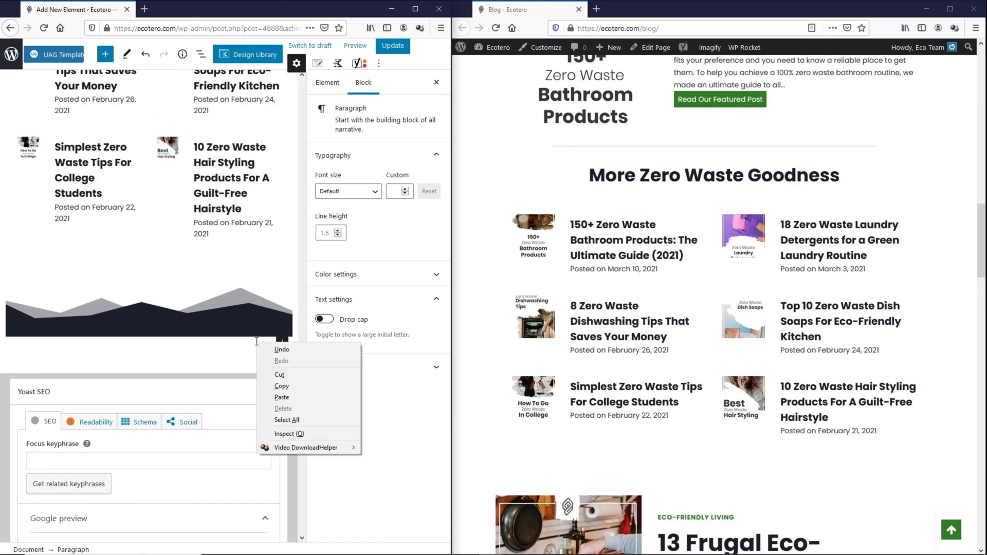
{"action": "left_click", "coordinate": [282, 397]}
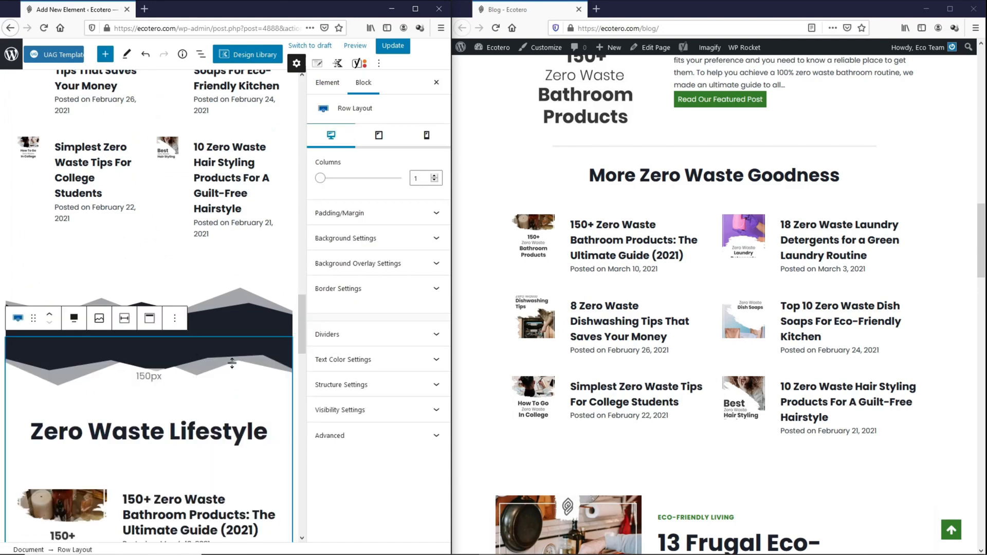
- Remove the top and bottom dividers from the duplicated Row Layout
{"action": "left_click", "coordinate": [332, 335]}
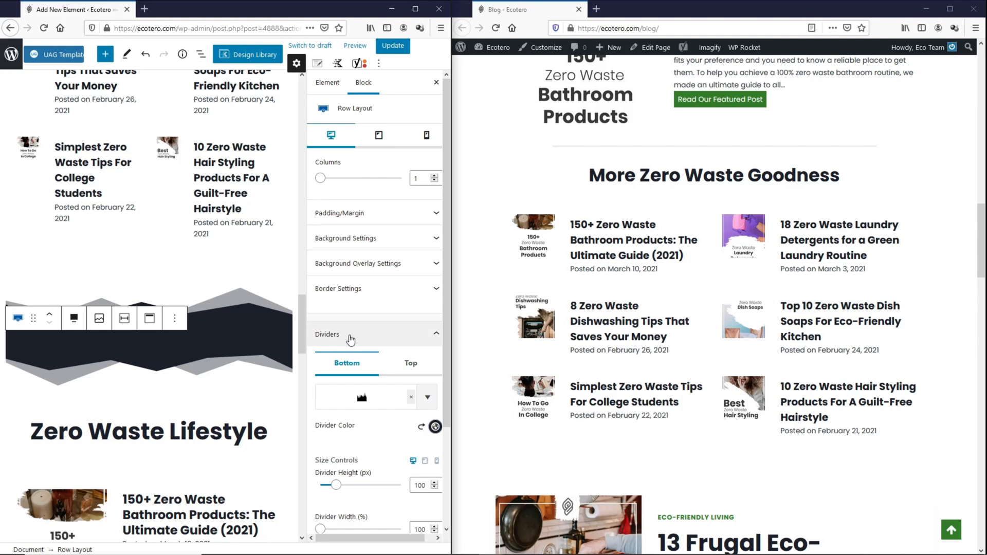
{"action": "left_click", "coordinate": [411, 365]}
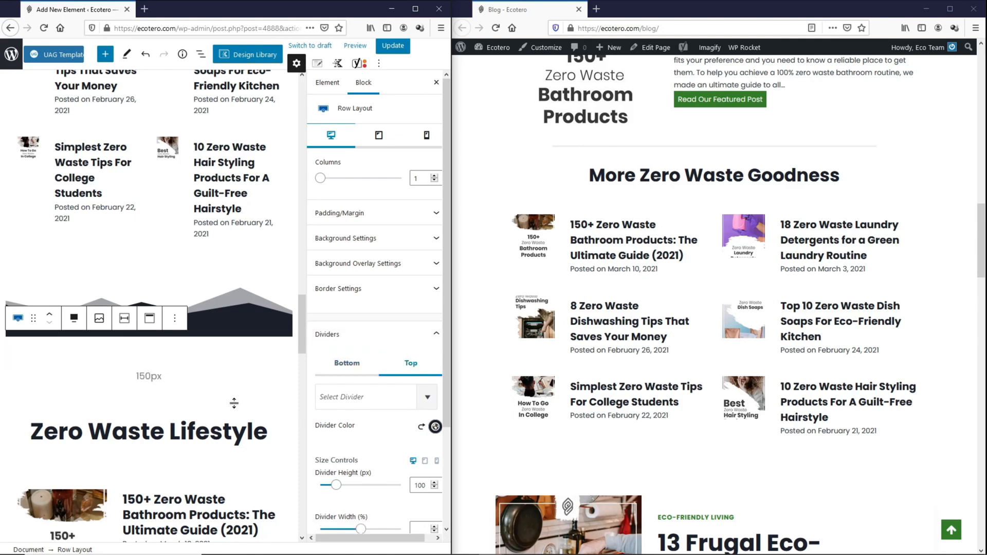
{"action": "scroll", "coordinate": [234, 403], "scroll_direction": "down", "scroll_amount": 15}
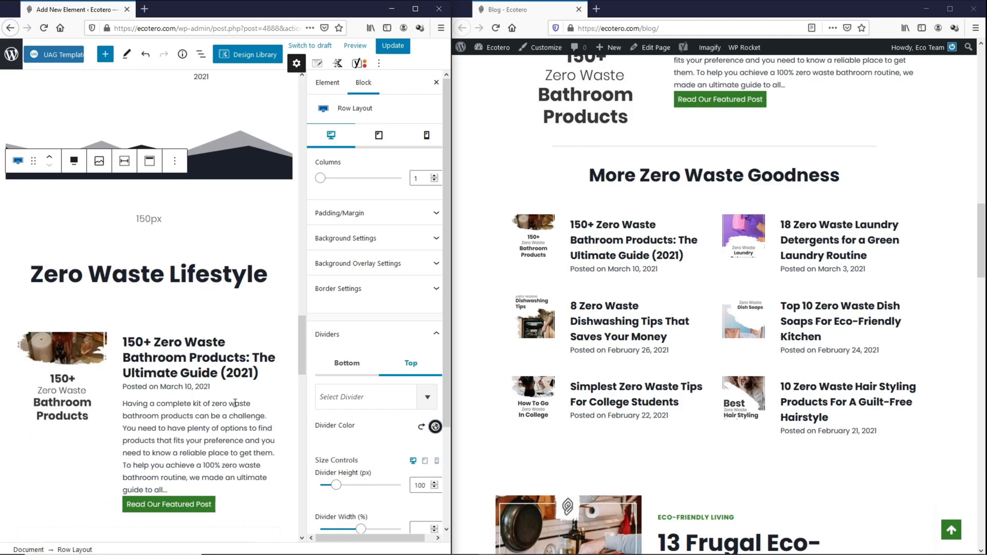
{"action": "left_click", "coordinate": [340, 366]}
{"action": "left_click", "coordinate": [410, 398]}
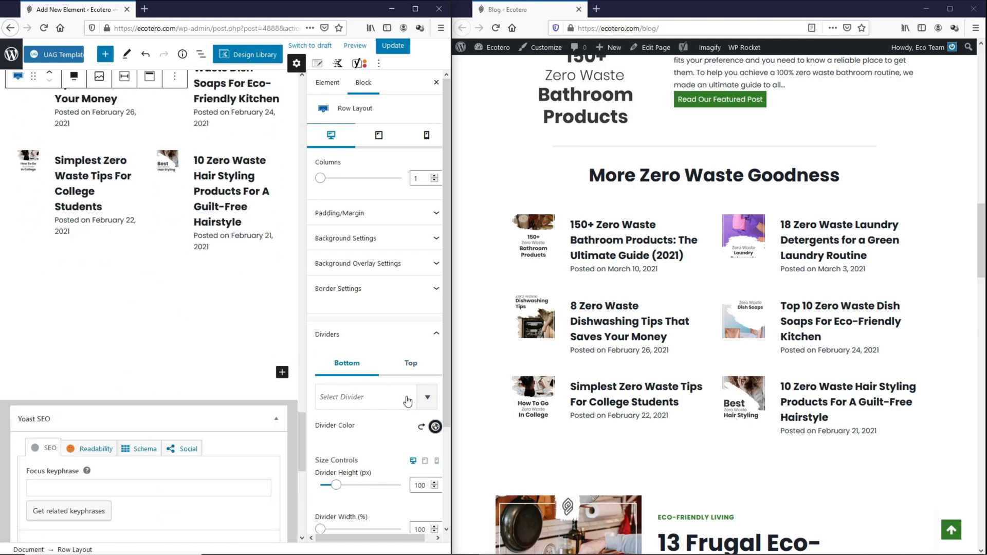
{"action": "scroll", "coordinate": [262, 372], "scroll_direction": "up", "scroll_amount": 8}
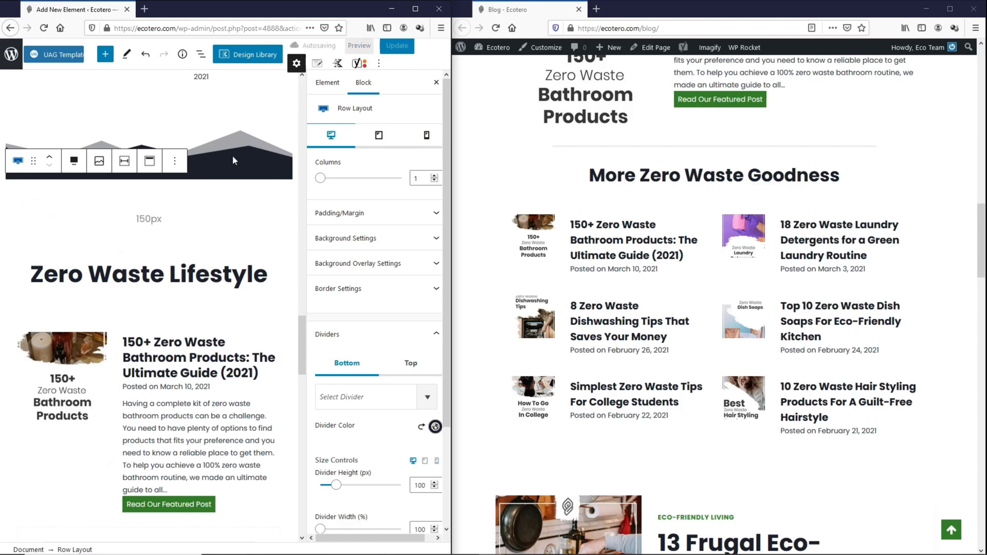
- Set the duplicated Row Layout's background color to dark navy 1A202C
{"action": "left_click", "coordinate": [338, 240]}
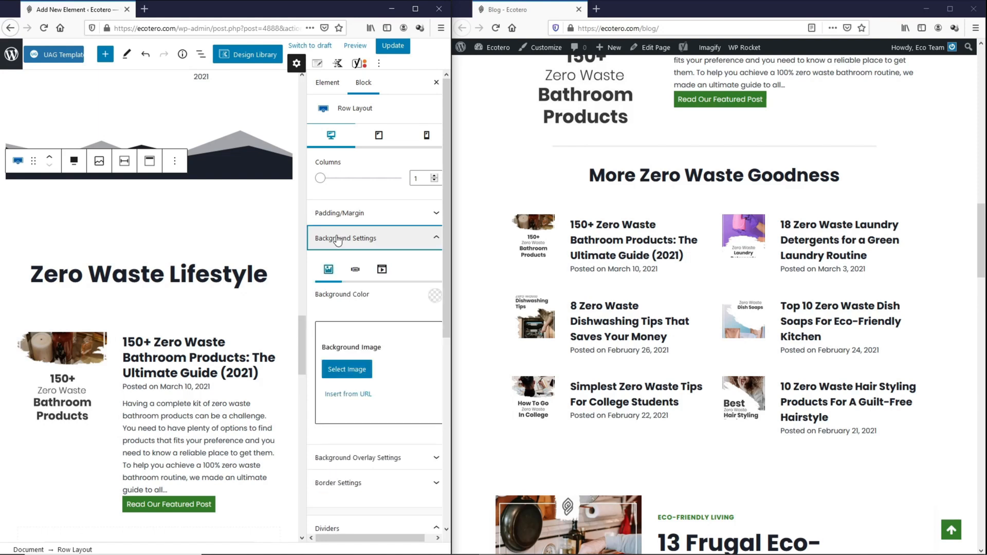
{"action": "left_click", "coordinate": [435, 296]}
{"action": "left_click", "coordinate": [329, 274]}
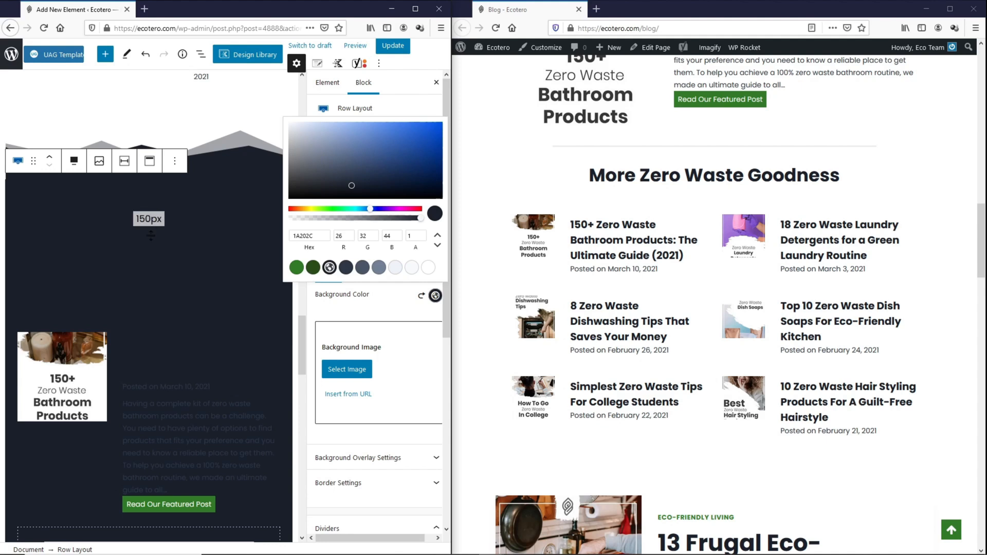
- Set the color of the "Zero Waste Lifestyle" heading in the duplicated section to white
{"action": "left_click", "coordinate": [122, 268]}
{"action": "triple_click", "coordinate": [121, 267]}
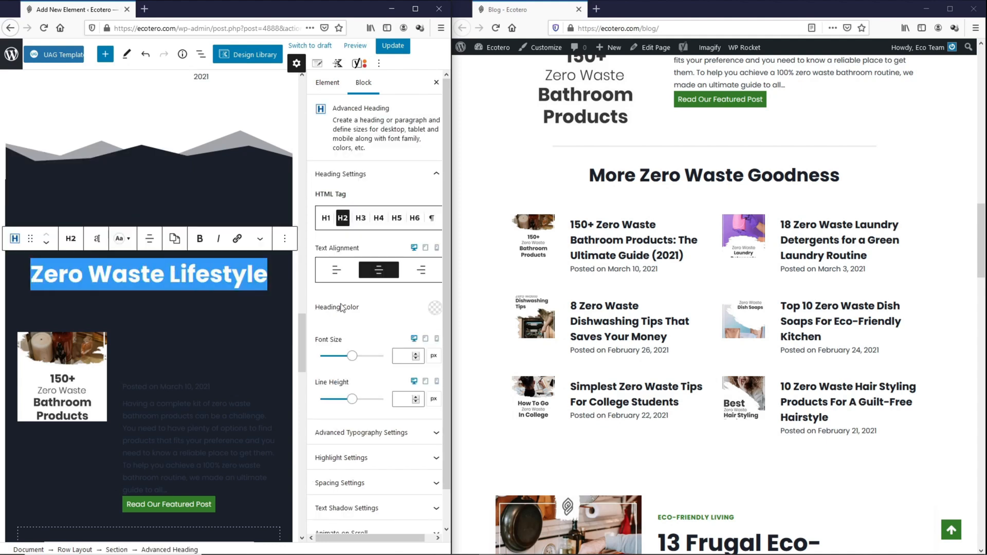
{"action": "left_click", "coordinate": [435, 307]}
{"action": "left_click", "coordinate": [415, 280]}
- Set the title color of the duplicated section's featured post to white (FFFFFF)
{"action": "left_click", "coordinate": [203, 362]}
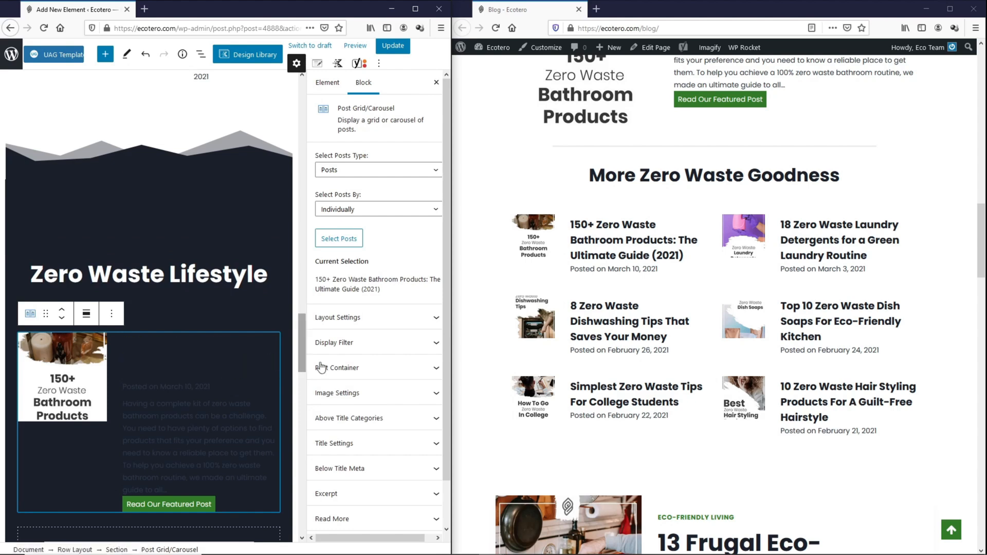
{"action": "left_click", "coordinate": [341, 443]}
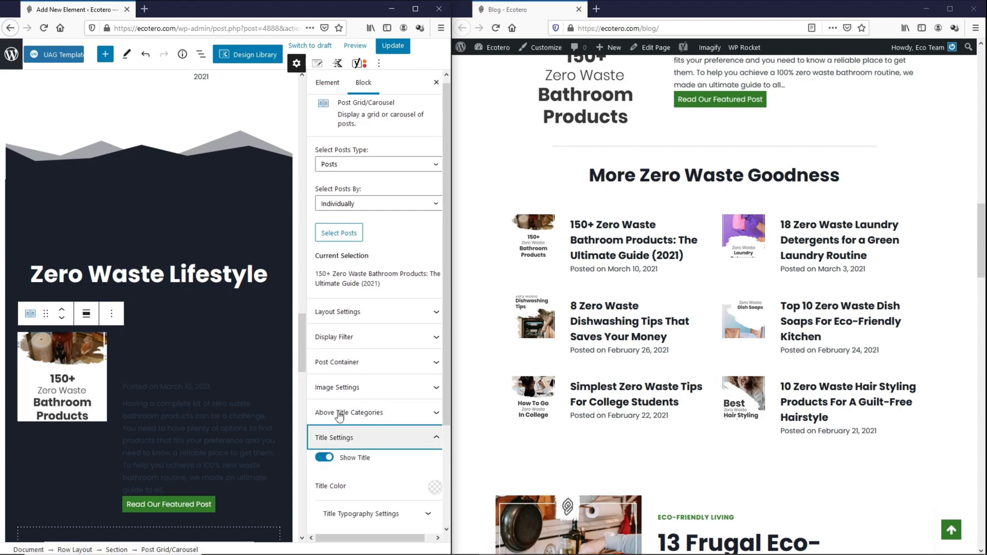
{"action": "left_click", "coordinate": [435, 495]}
{"action": "left_click", "coordinate": [412, 458]}
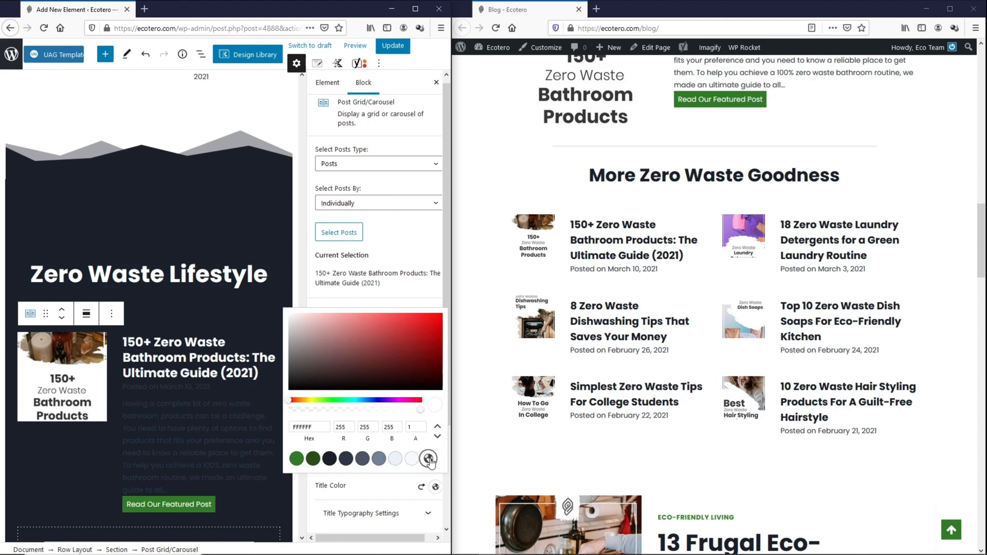
{"action": "left_click", "coordinate": [405, 482]}
- Set the meta color of the featured post's date line below the title to white (FFFFFF)
{"action": "scroll", "coordinate": [397, 449], "scroll_direction": "down", "scroll_amount": 2}
{"action": "left_click", "coordinate": [409, 444]}
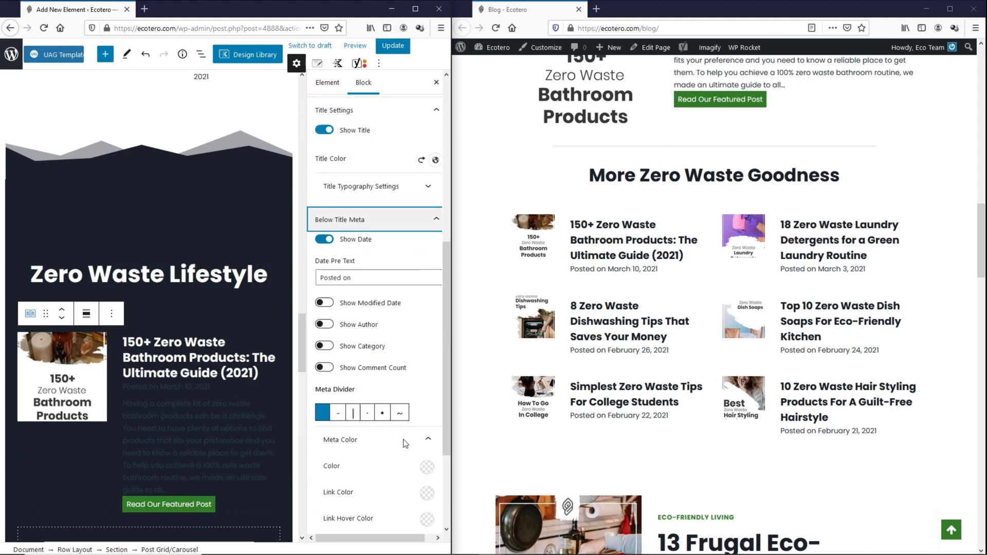
{"action": "left_click_drag", "start_coordinate": [219, 389], "coordinate": [124, 383]}
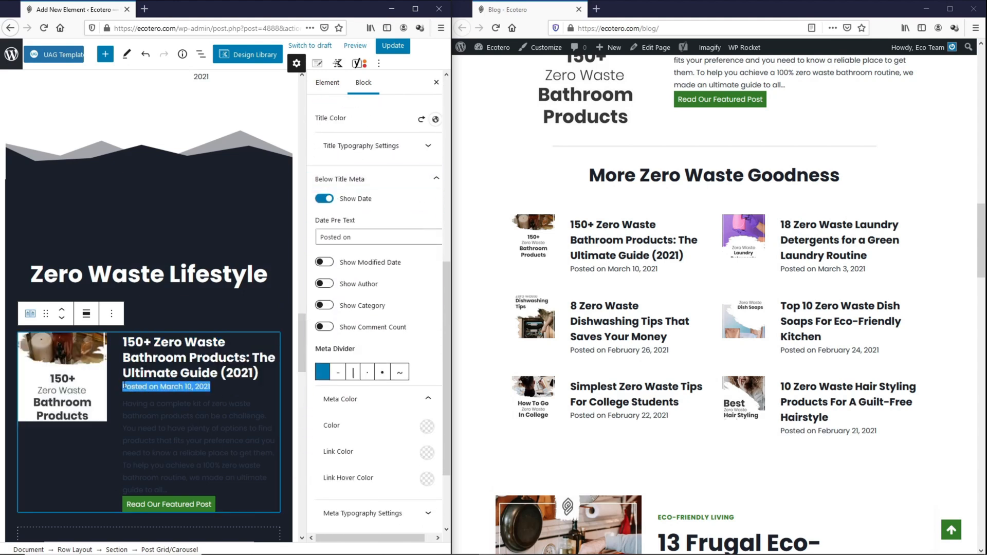
{"action": "left_click", "coordinate": [427, 426]}
{"action": "left_click", "coordinate": [421, 401]}
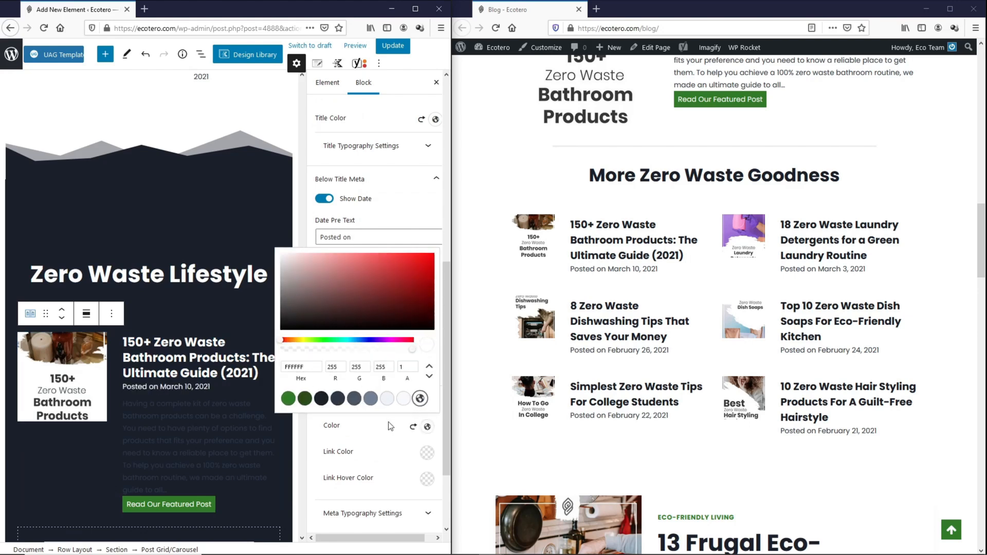
{"action": "left_click", "coordinate": [392, 434]}
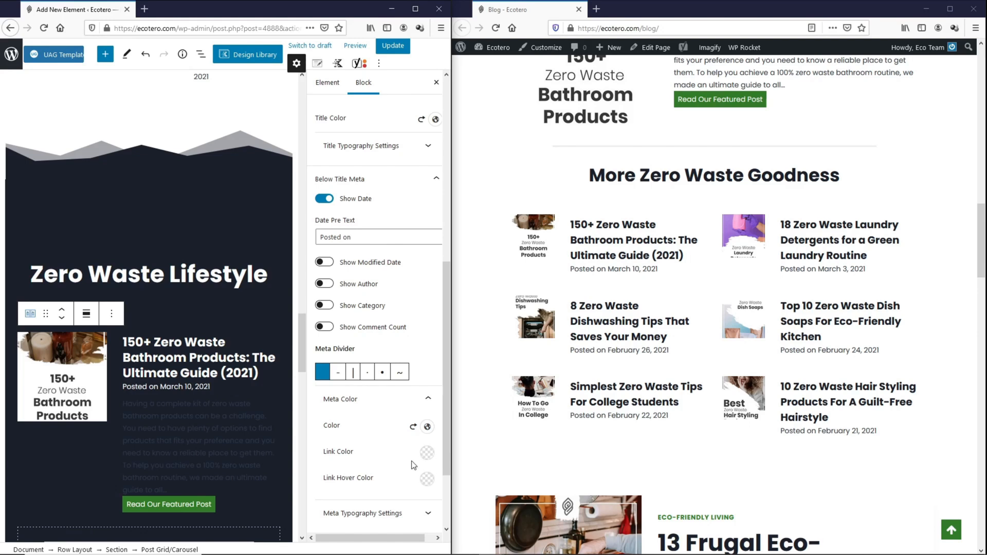
- Set the excerpt color of the duplicated section's featured post to white (FFFFFF)
{"action": "scroll", "coordinate": [414, 465], "scroll_direction": "down", "scroll_amount": 2}
{"action": "left_click", "coordinate": [403, 445]}
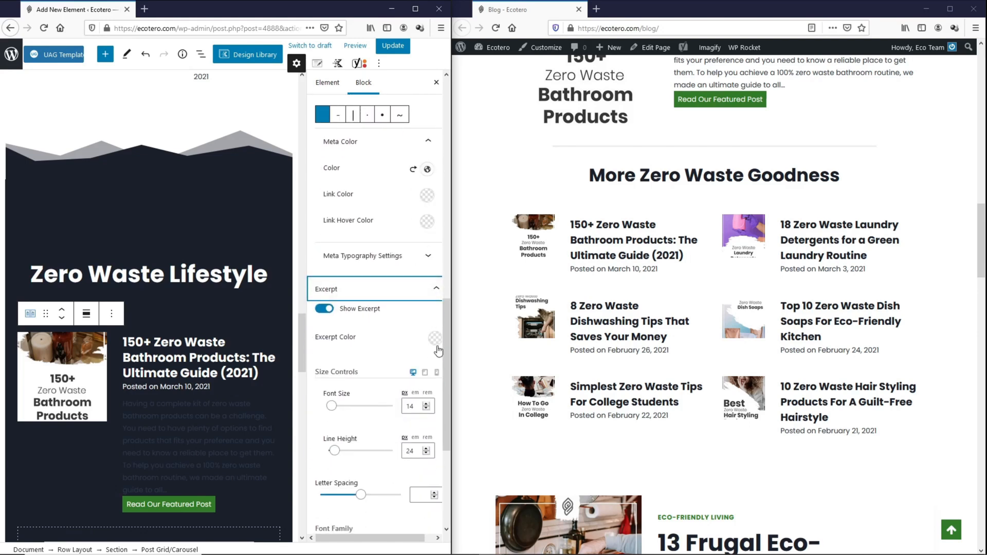
{"action": "left_click", "coordinate": [435, 338]}
{"action": "left_click", "coordinate": [411, 310]}
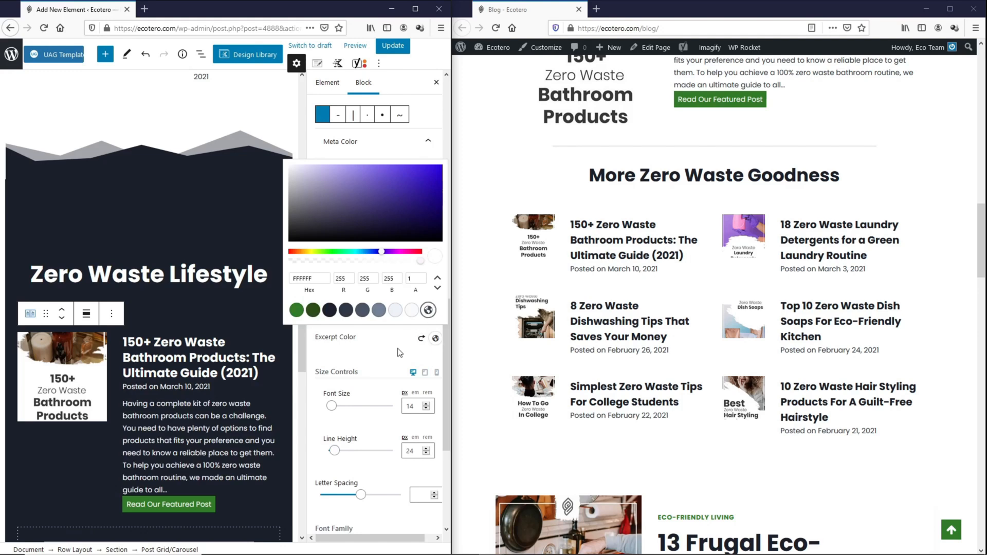
{"action": "left_click", "coordinate": [239, 362]}
- Change the duplicated section's main heading text to "Baby Products"
{"action": "scroll", "coordinate": [238, 361], "scroll_direction": "up", "scroll_amount": 15}
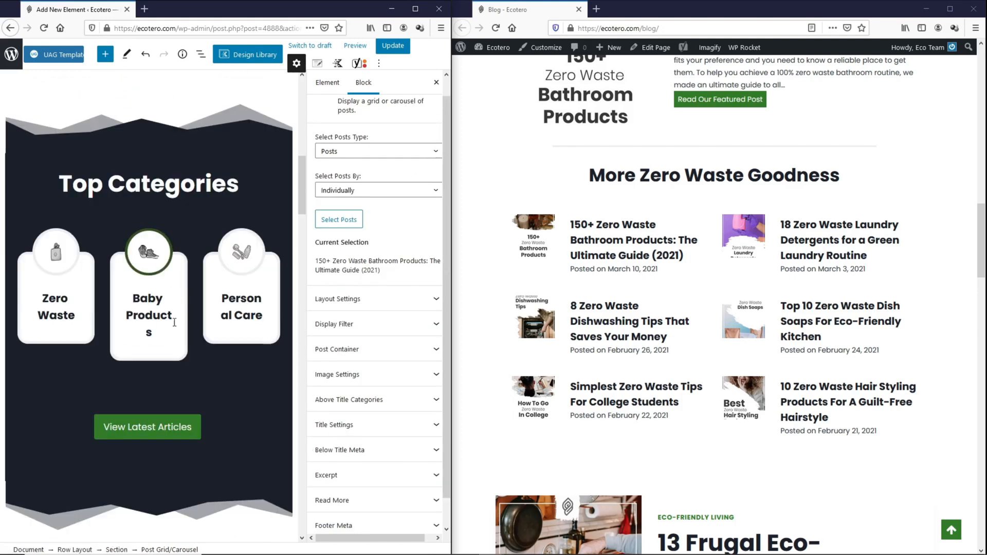
{"action": "scroll", "coordinate": [185, 327], "scroll_direction": "down", "scroll_amount": 12}
{"action": "left_click", "coordinate": [165, 222]}
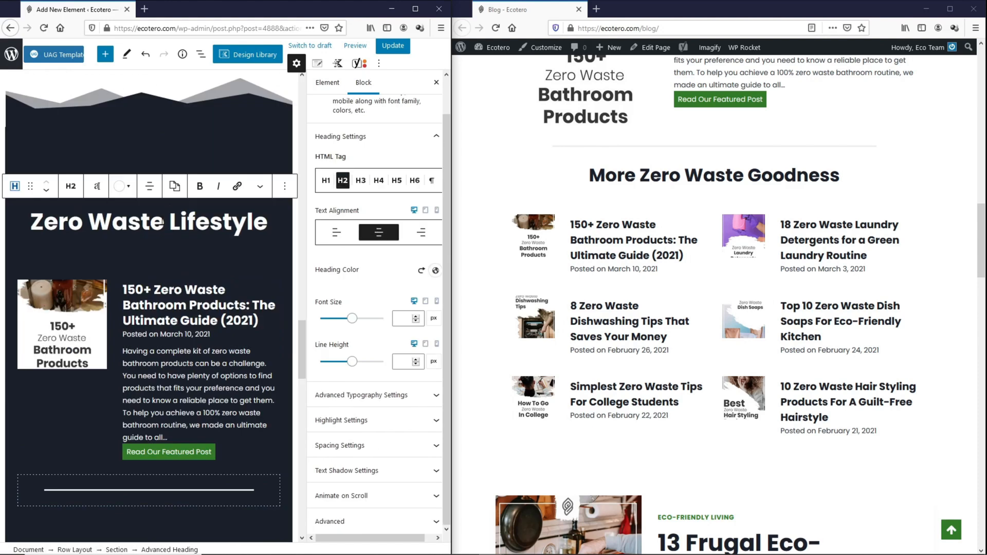
{"action": "triple_click", "coordinate": [162, 222]}
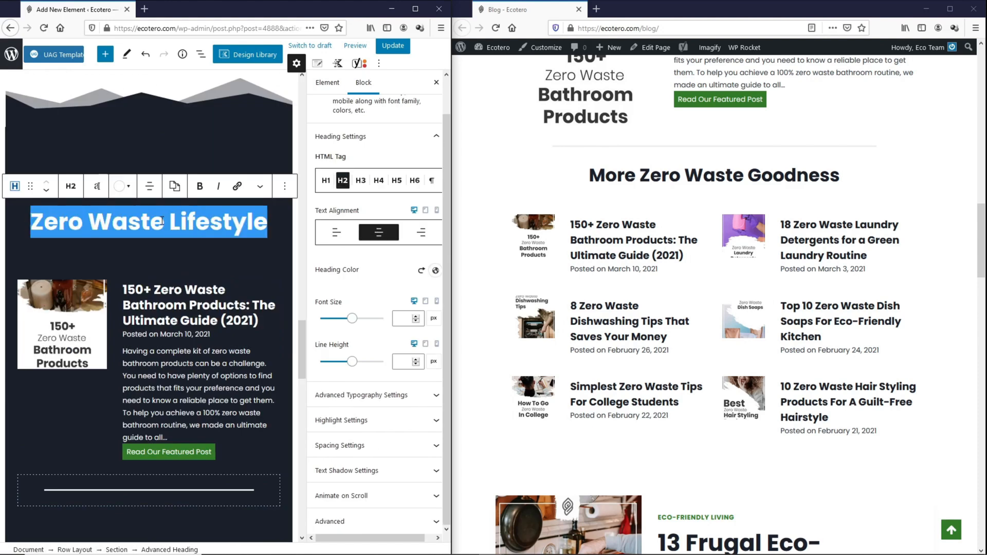
{"action": "type", "text": "Baby Products"}
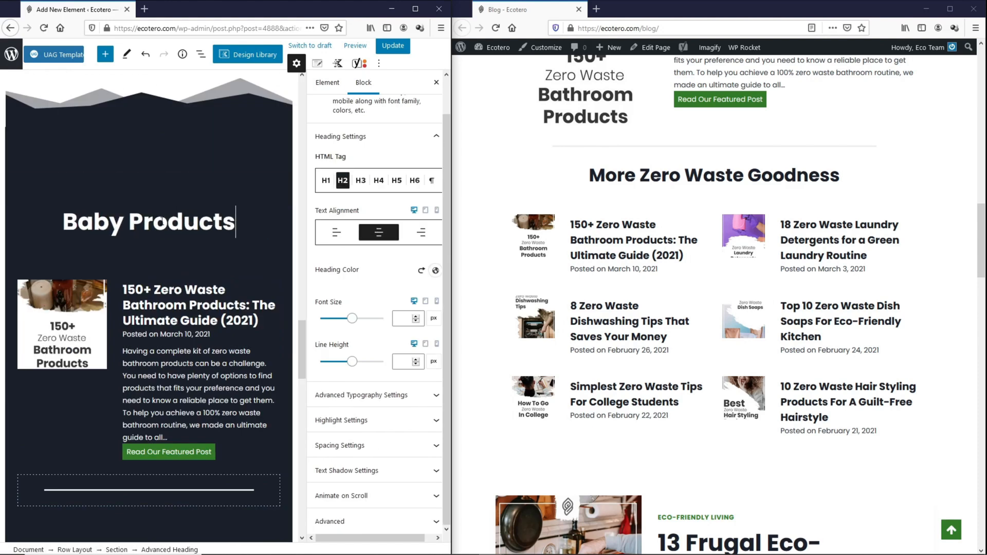
- Search the posts for "baby" and add "14 Best Biodegradable Diapers Safe For Babies" to the Baby Products featured post selection
{"action": "left_click", "coordinate": [262, 351]}
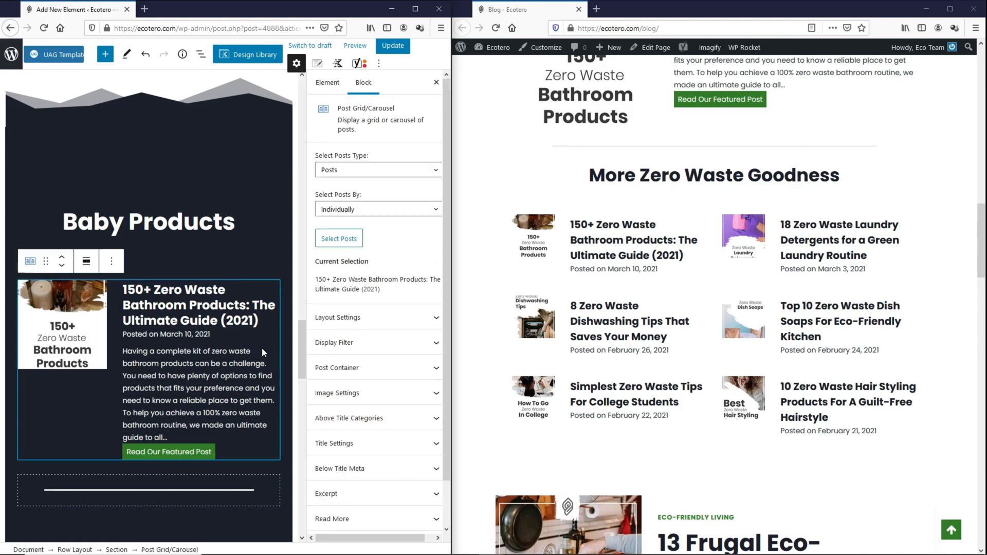
{"action": "left_click", "coordinate": [325, 242]}
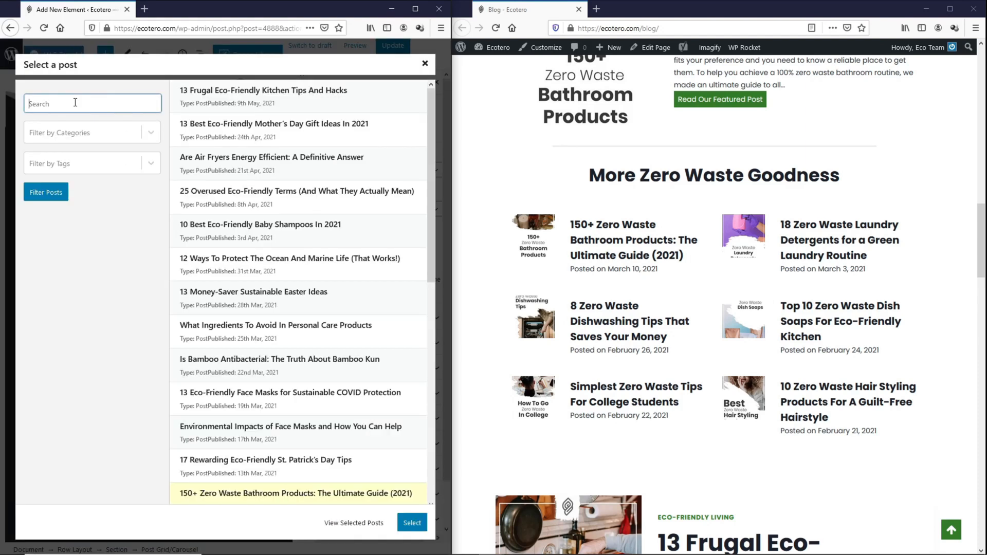
{"action": "left_click", "coordinate": [75, 102]}
{"action": "type", "text": "baby"}
{"action": "left_click", "coordinate": [46, 192]}
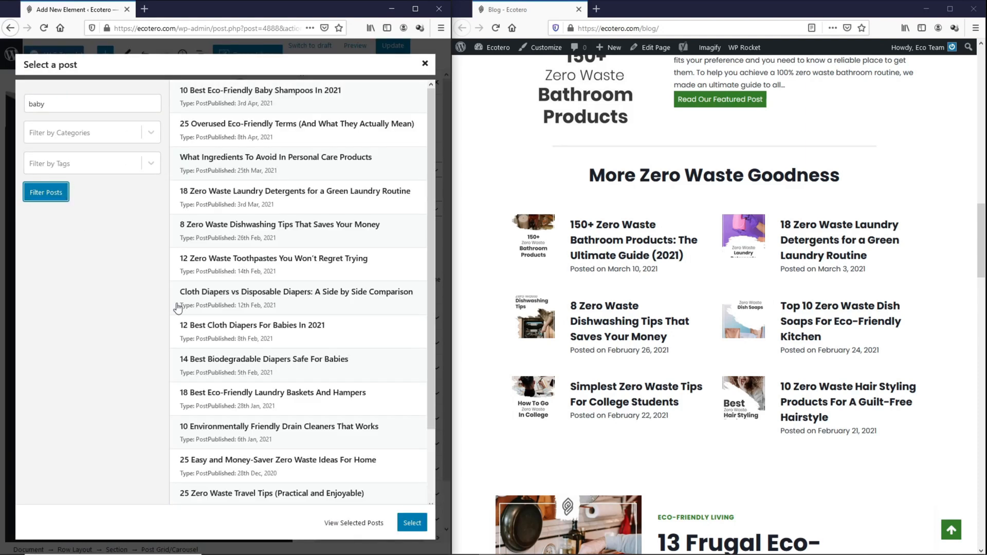
{"action": "left_click", "coordinate": [231, 371]}
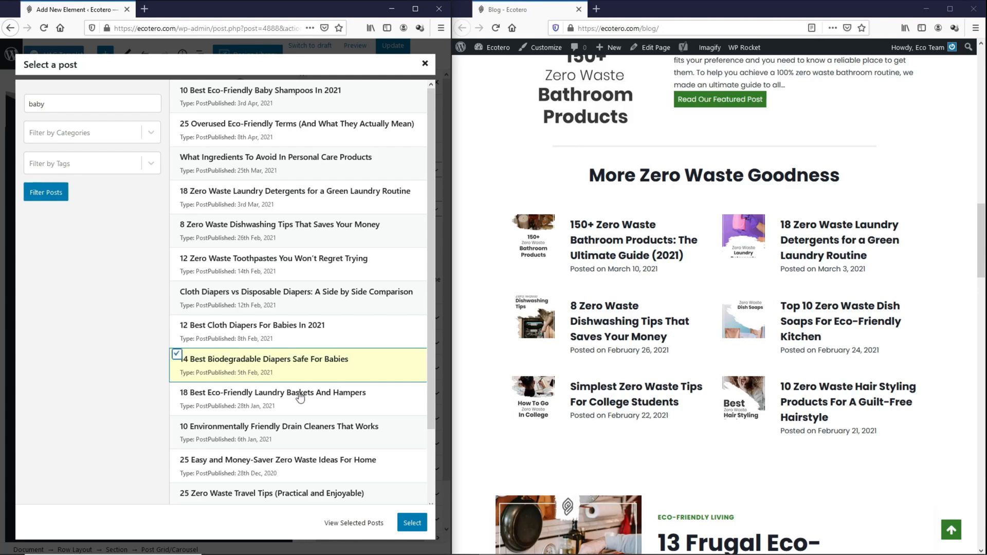
{"action": "left_click", "coordinate": [412, 522]}
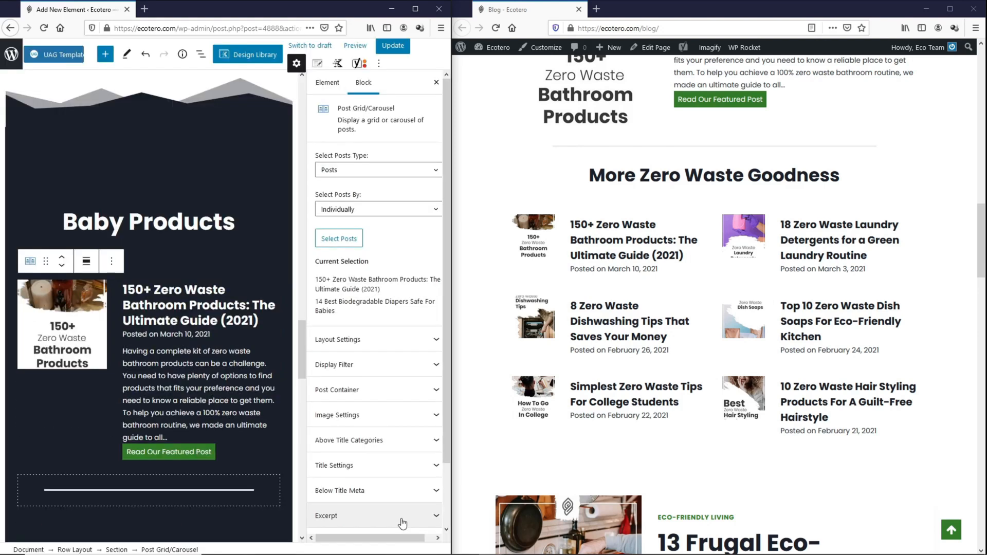
- Color the "More Zero Waste Goodness" heading of the Baby Products section white and change its text to "More Baby Products"
{"action": "scroll", "coordinate": [177, 425], "scroll_direction": "down", "scroll_amount": 3}
{"action": "scroll", "coordinate": [177, 426], "scroll_direction": "down", "scroll_amount": 2}
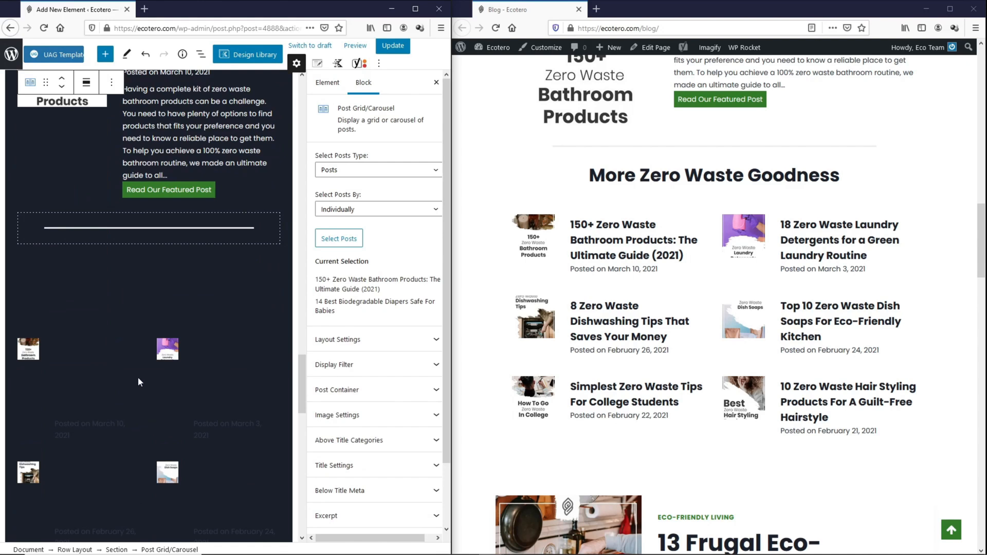
{"action": "left_click", "coordinate": [136, 283]}
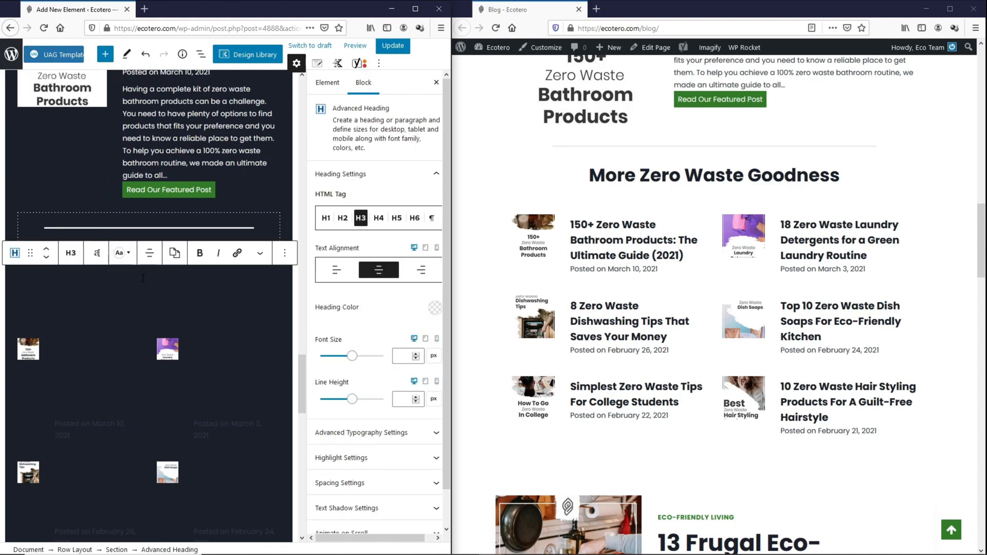
{"action": "triple_click", "coordinate": [143, 278]}
{"action": "left_click", "coordinate": [435, 307]}
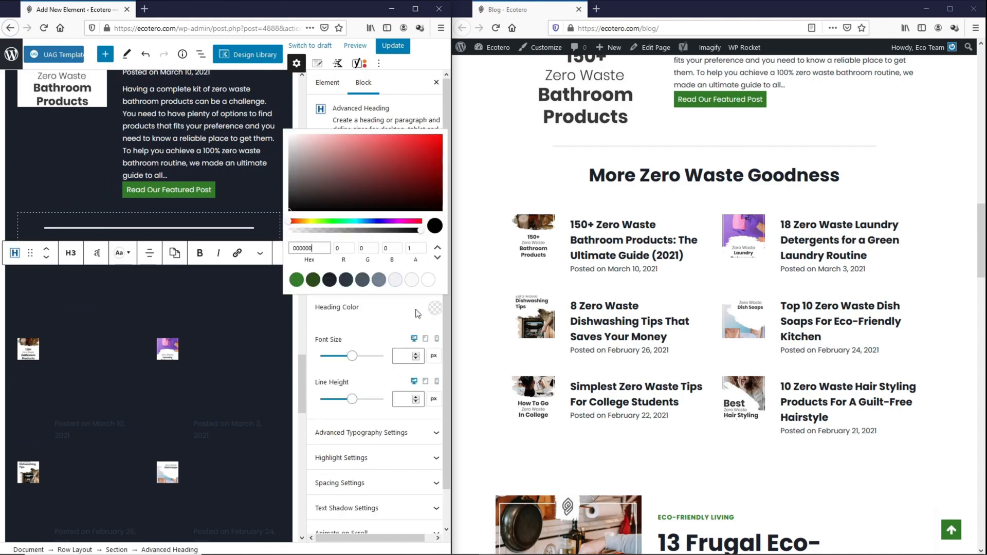
{"action": "left_click", "coordinate": [428, 280]}
{"action": "left_click_drag", "start_coordinate": [75, 285], "coordinate": [275, 285]}
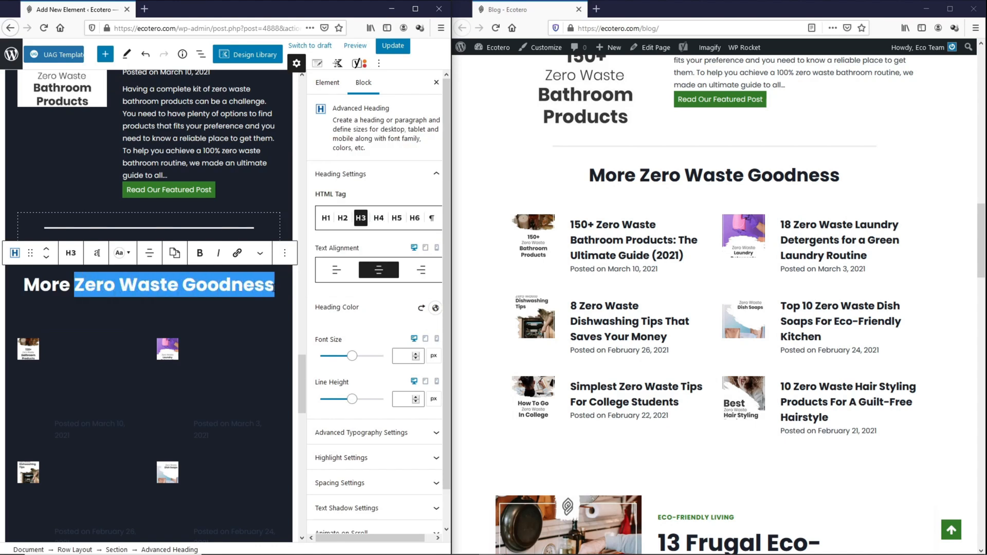
{"action": "type", "text": "Baby Products"}
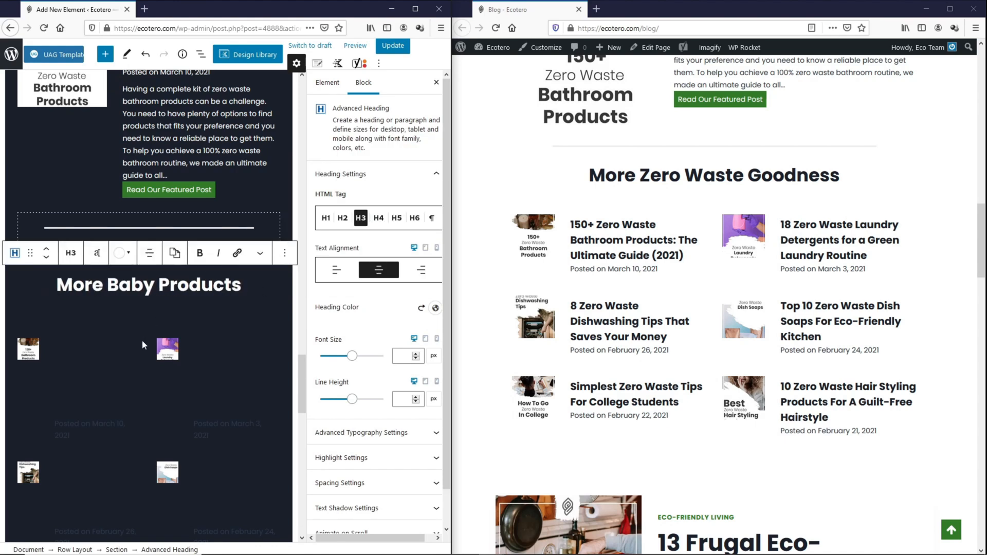
- Set the title color of the post grid under the "More Baby Products" heading to white
{"action": "left_click", "coordinate": [142, 345]}
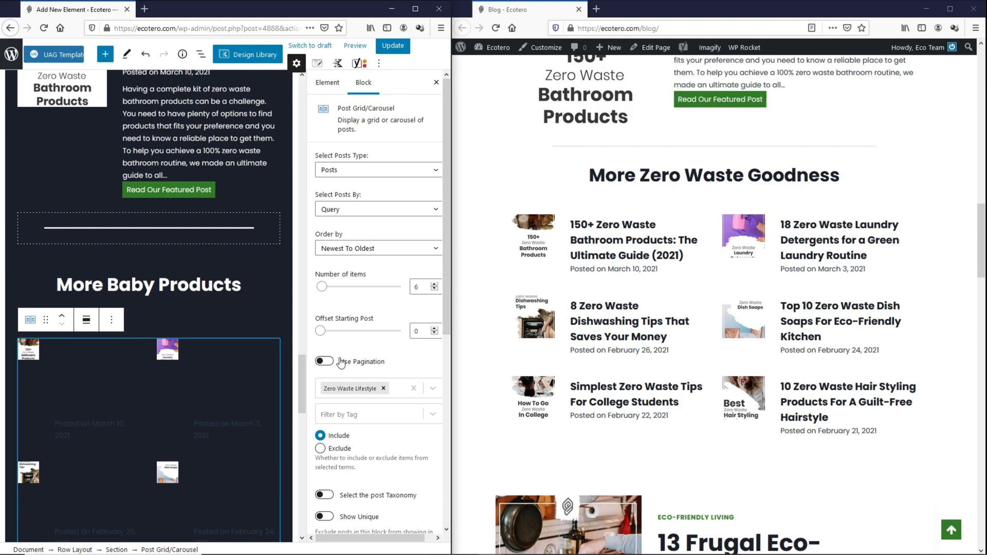
{"action": "scroll", "coordinate": [373, 391], "scroll_direction": "down", "scroll_amount": 6}
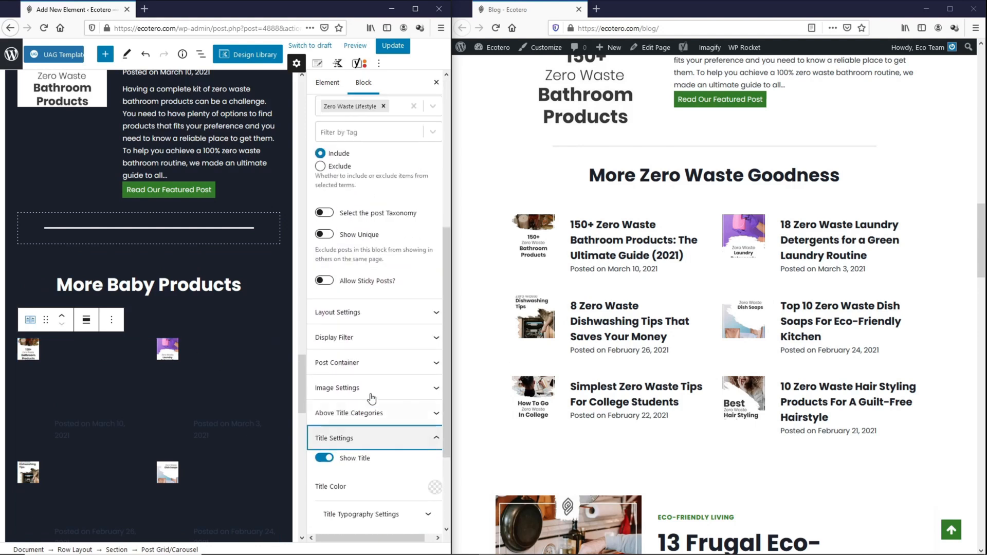
{"action": "scroll", "coordinate": [371, 398], "scroll_direction": "down", "scroll_amount": 1}
{"action": "left_click", "coordinate": [435, 433]}
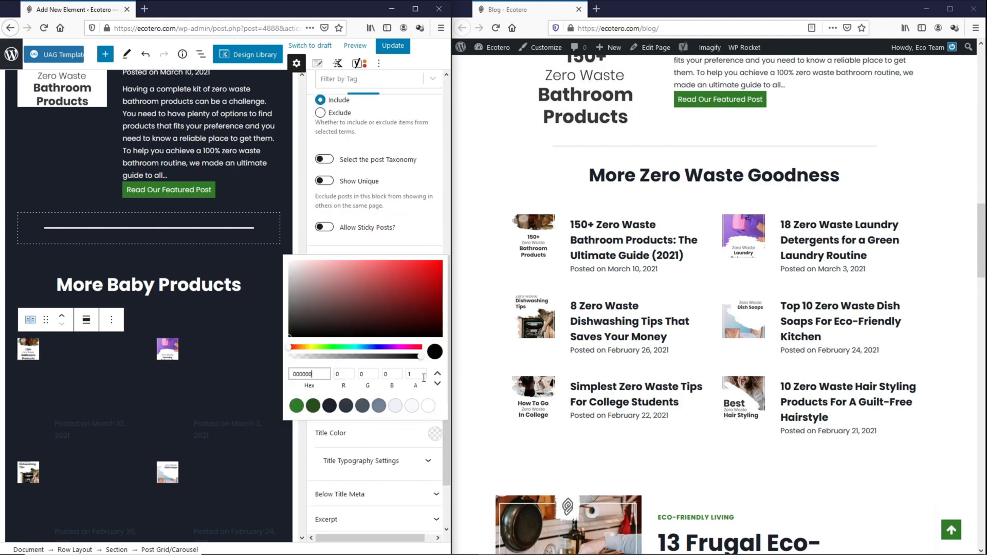
{"action": "left_click", "coordinate": [430, 406]}
- Set the below-title meta color of the "More Baby Products" post grid to white
{"action": "left_click", "coordinate": [400, 445]}
{"action": "scroll", "coordinate": [401, 442], "scroll_direction": "down", "scroll_amount": 2}
{"action": "left_click", "coordinate": [434, 421]}
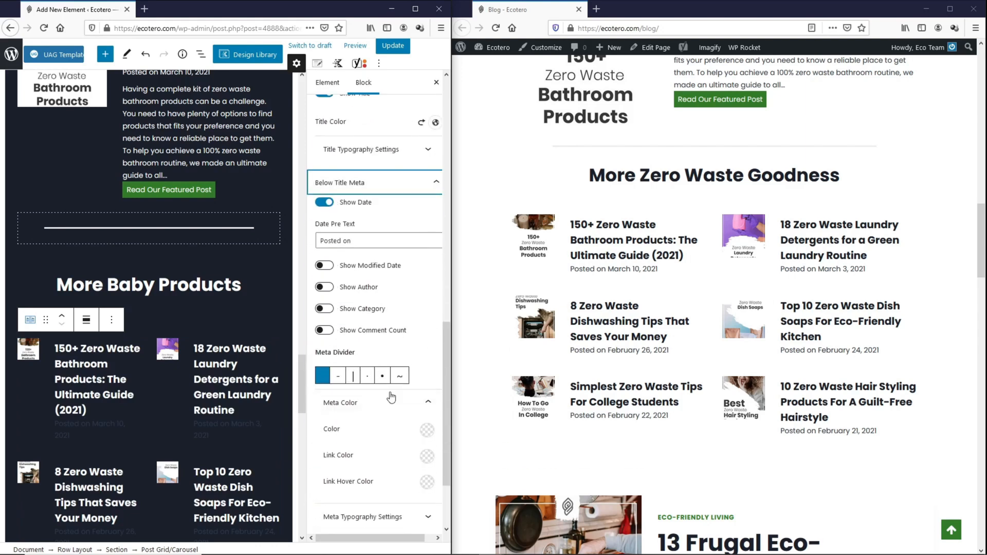
{"action": "left_click", "coordinate": [427, 430]}
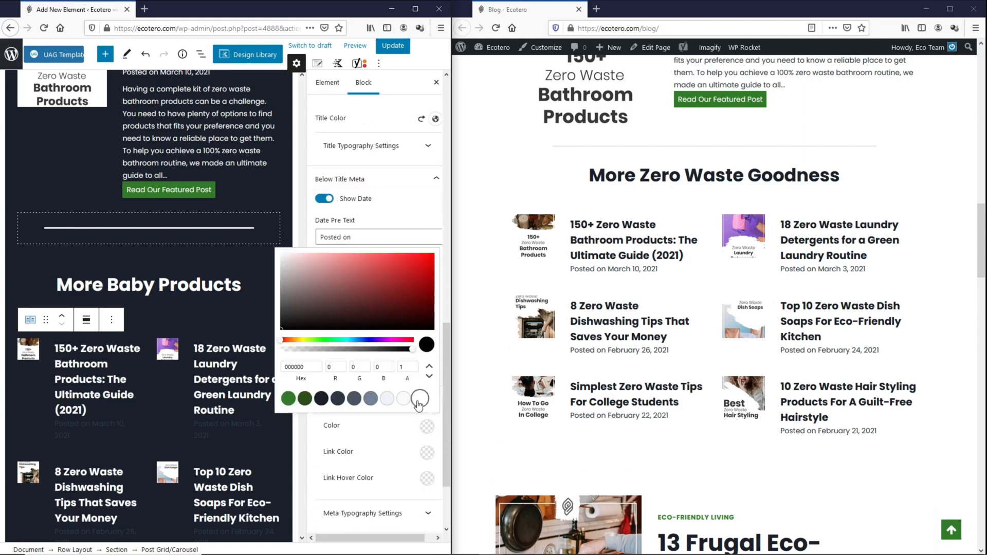
{"action": "left_click", "coordinate": [418, 402]}
{"action": "left_click", "coordinate": [393, 438]}
- Save the element and reload the live blog page to check the Baby Products section
{"action": "scroll", "coordinate": [184, 443], "scroll_direction": "down", "scroll_amount": 5}
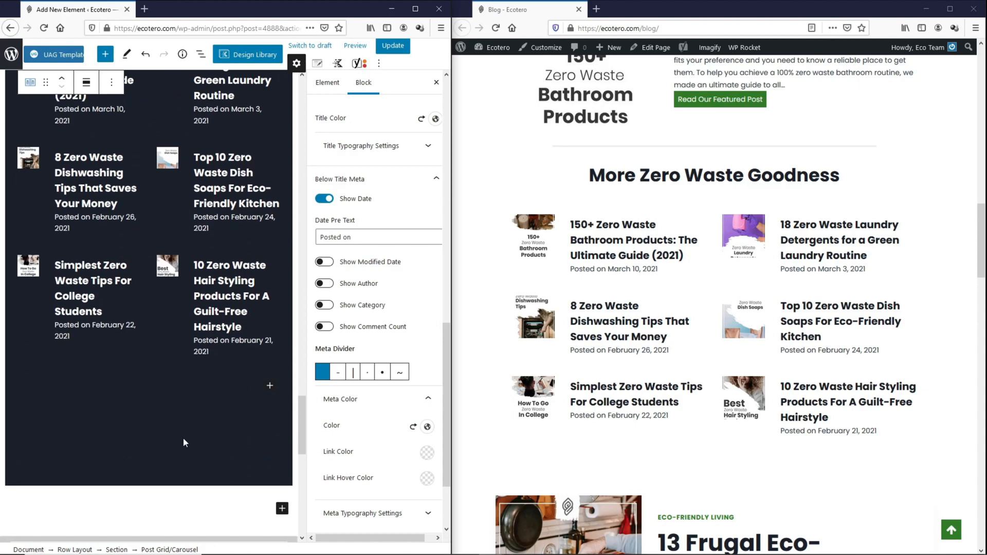
{"action": "scroll", "coordinate": [184, 442], "scroll_direction": "up", "scroll_amount": 3}
{"action": "left_click", "coordinate": [393, 45]}
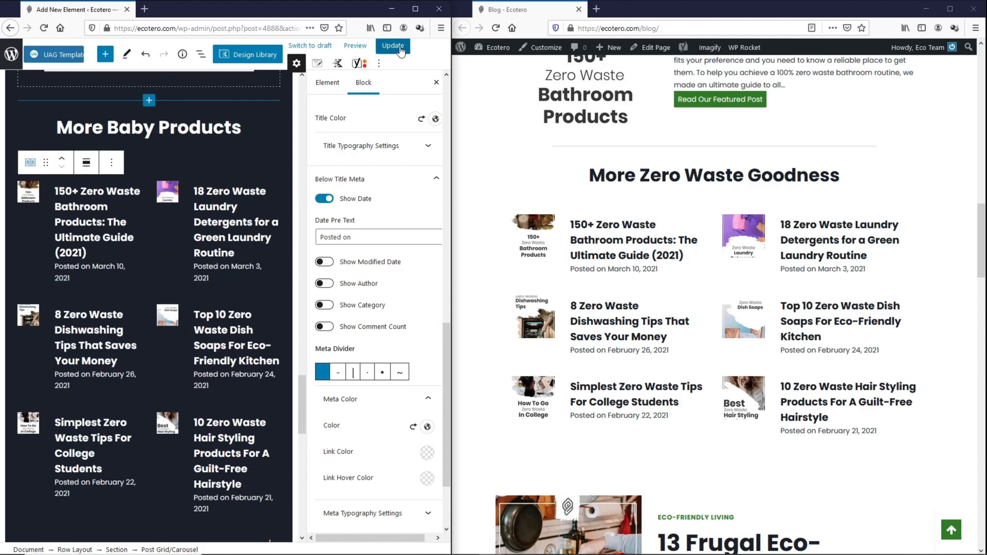
{"action": "left_click", "coordinate": [496, 27]}
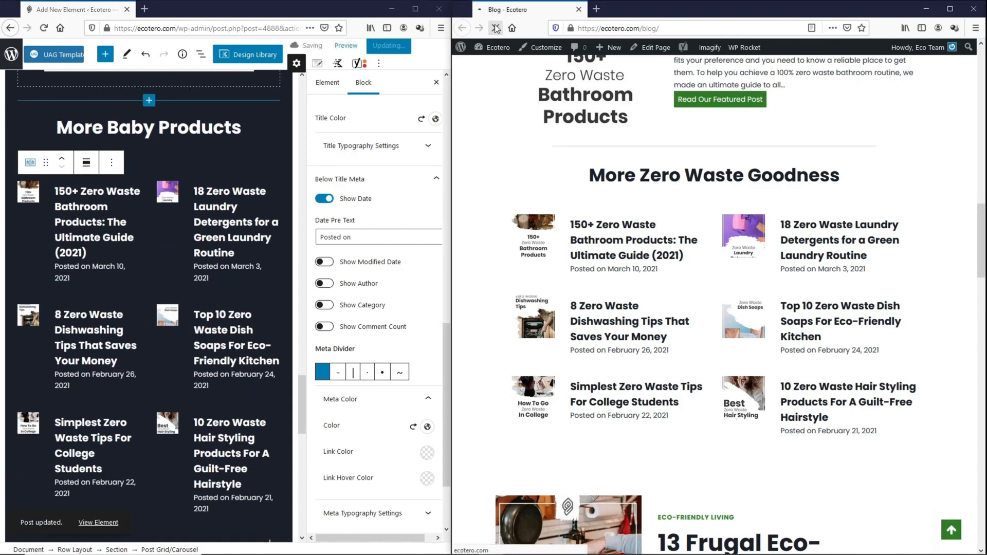
{"action": "scroll", "coordinate": [707, 188], "scroll_direction": "down", "scroll_amount": 8}
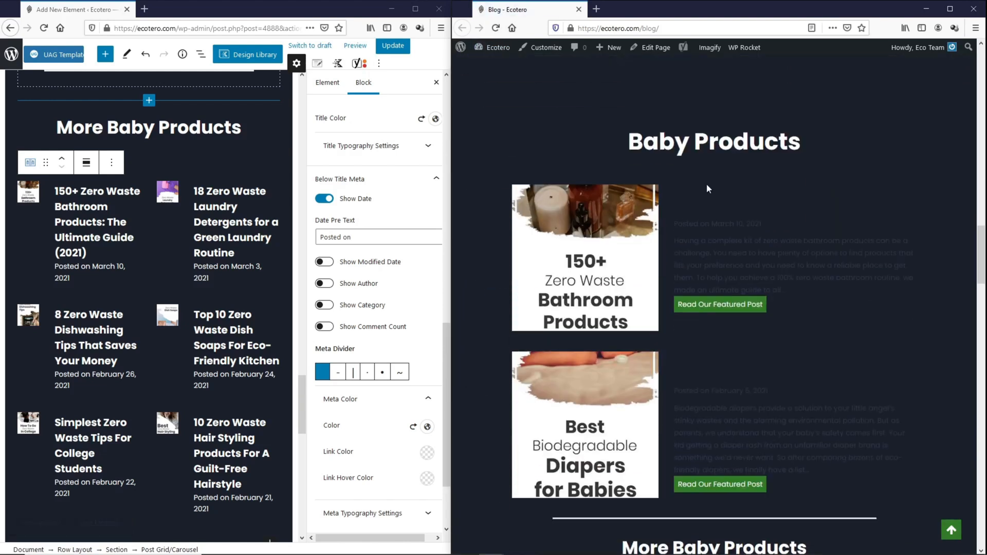
{"action": "scroll", "coordinate": [707, 189], "scroll_direction": "down", "scroll_amount": 1}
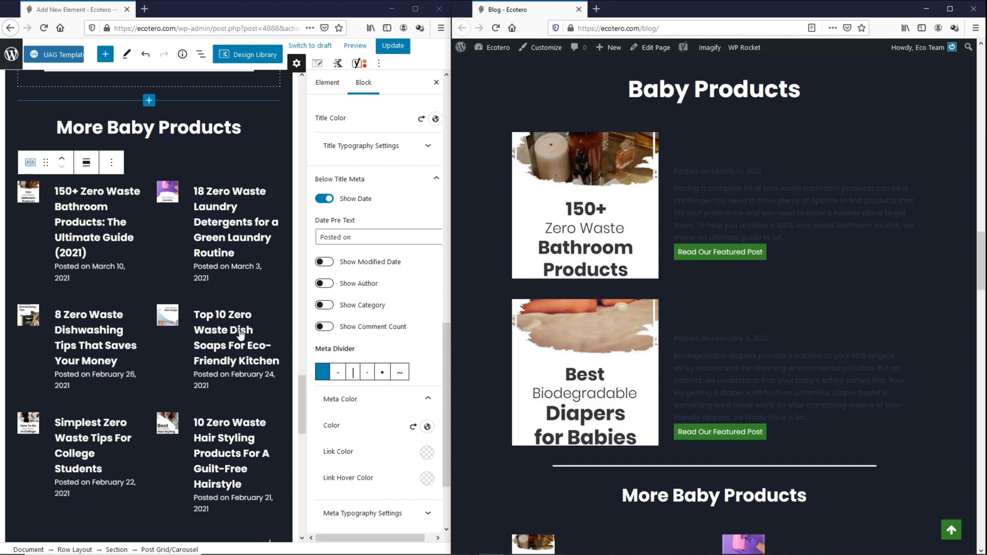
- Remove "150+ Zero Waste Bathroom Products: The Ultimate Guide (2021)" from the Baby Products featured post selection and save the element
{"action": "scroll", "coordinate": [149, 309], "scroll_direction": "up", "scroll_amount": 6}
{"action": "left_click", "coordinate": [258, 242]}
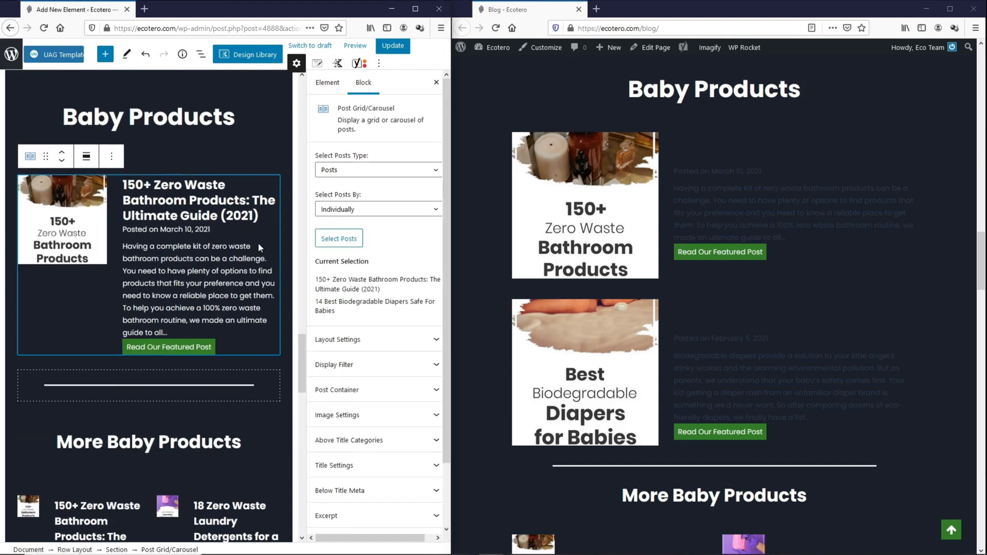
{"action": "left_click", "coordinate": [331, 240]}
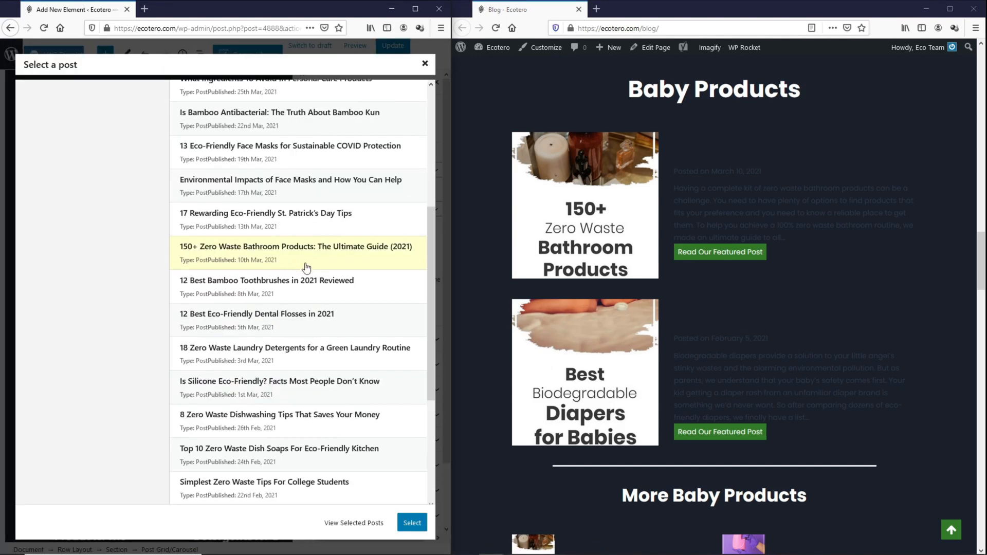
{"action": "left_click", "coordinate": [322, 264]}
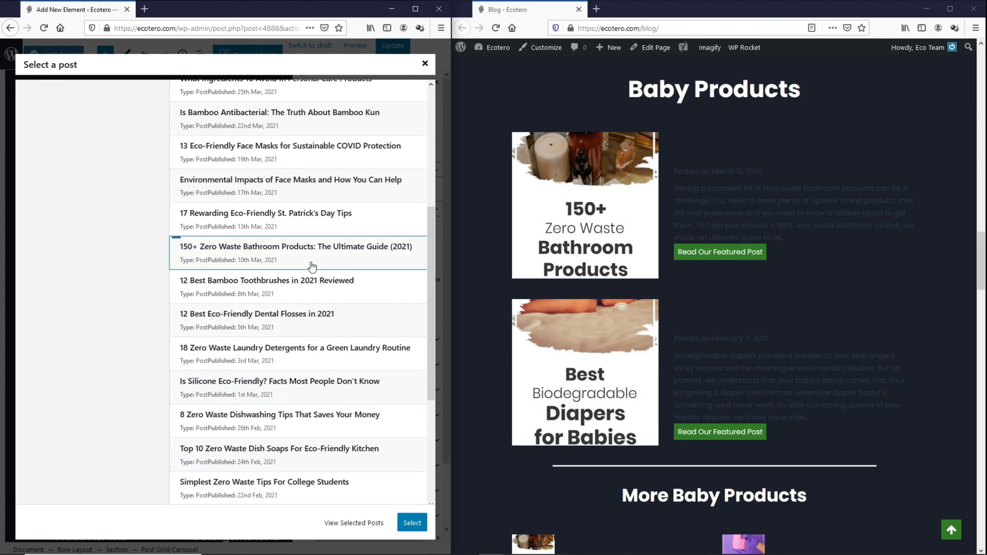
{"action": "left_click", "coordinate": [411, 523]}
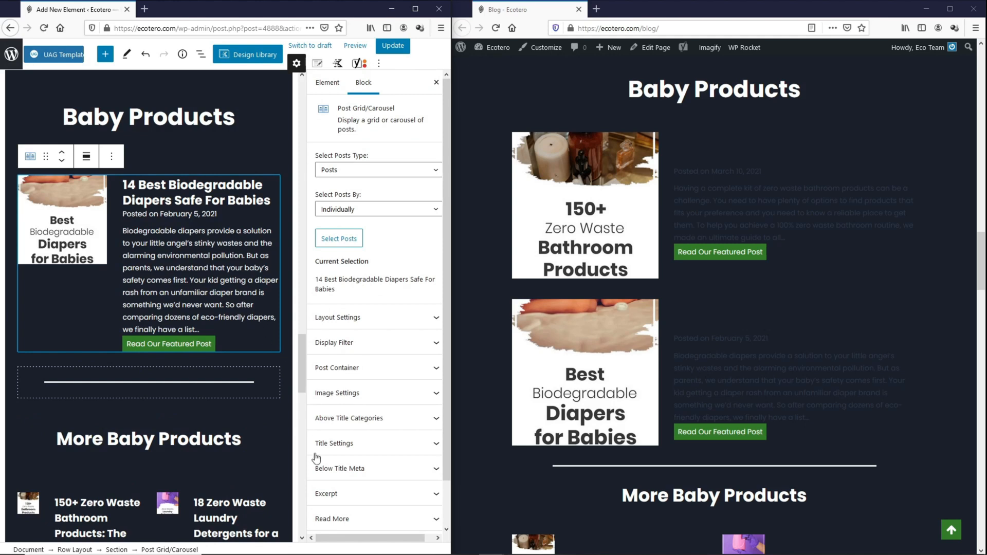
{"action": "left_click", "coordinate": [331, 494]}
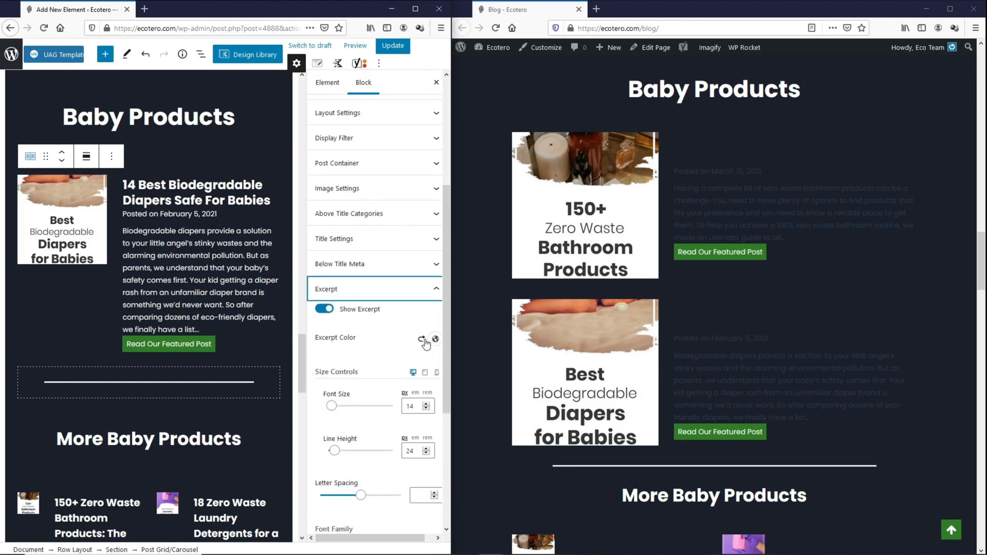
{"action": "left_click", "coordinate": [393, 48]}
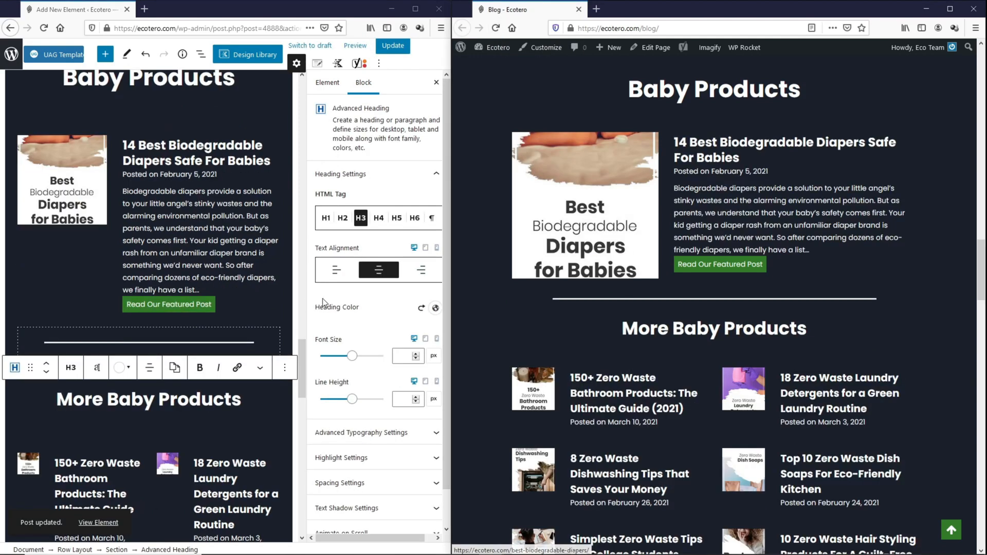
- Remove the Zero Waste Lifestyle category filter from the "More Baby Products" post grid and open its tag filter choices
{"action": "scroll", "coordinate": [246, 300], "scroll_direction": "down", "scroll_amount": 1}
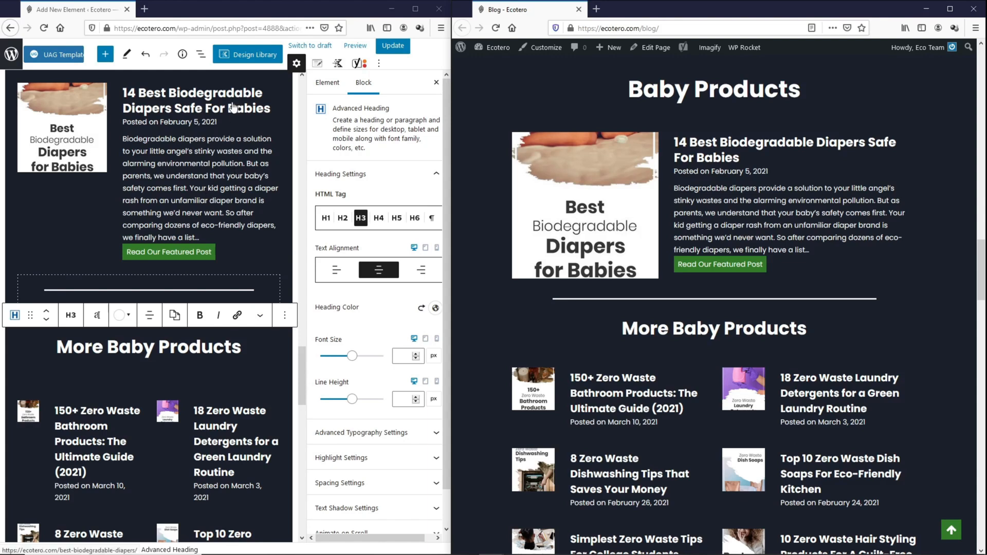
{"action": "scroll", "coordinate": [150, 296], "scroll_direction": "down", "scroll_amount": 3}
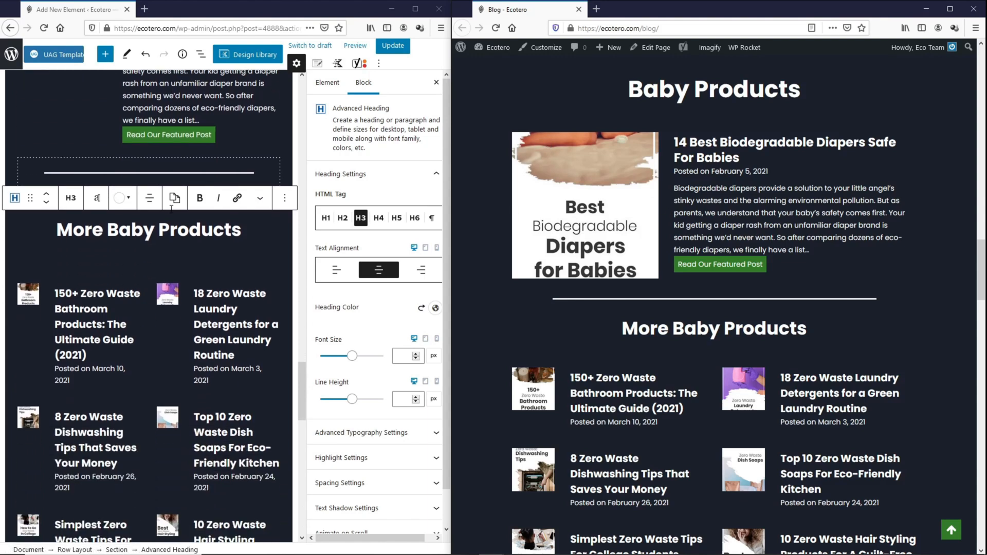
{"action": "left_click", "coordinate": [150, 297]}
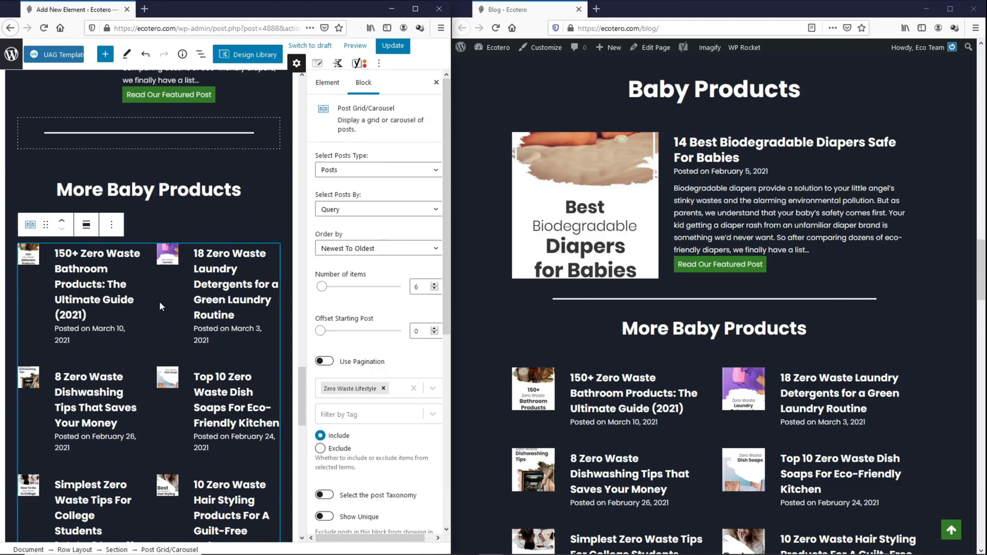
{"action": "left_click", "coordinate": [384, 389]}
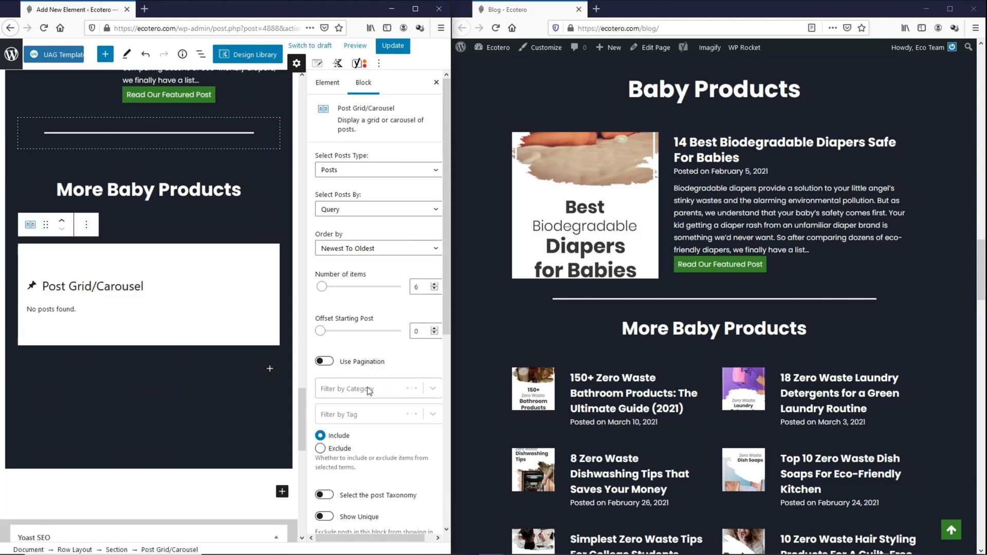
{"action": "left_click", "coordinate": [378, 396]}
{"action": "left_click", "coordinate": [380, 395]}
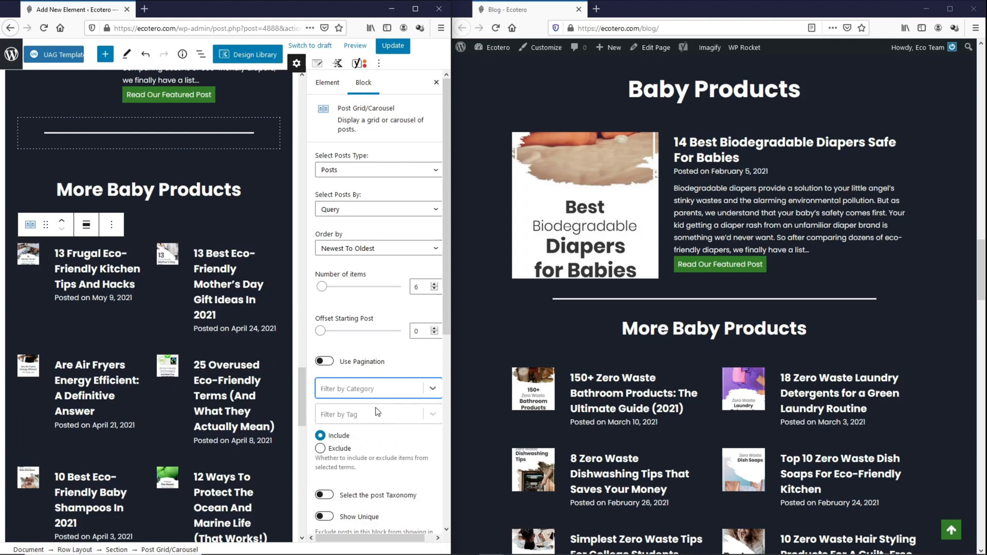
{"action": "left_click", "coordinate": [369, 414]}
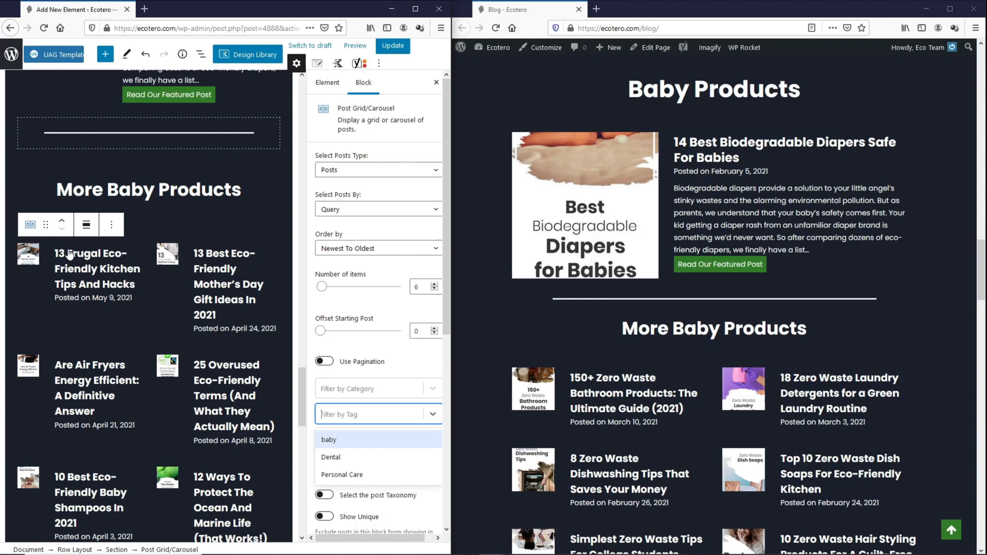
- Open the list of all posts in a new browser tab and widen the browser window
{"action": "right_click", "coordinate": [15, 64]}
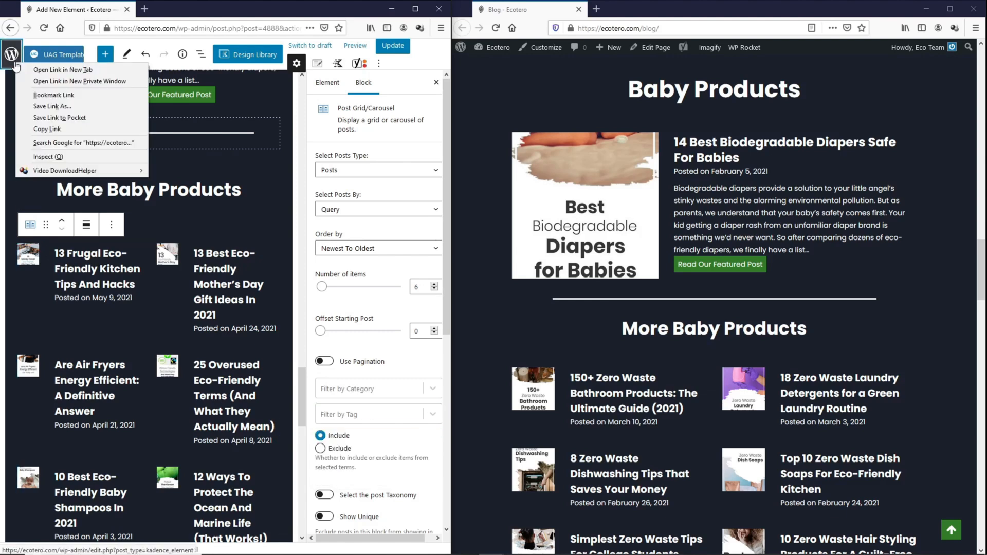
{"action": "left_click", "coordinate": [46, 68]}
{"action": "left_click", "coordinate": [177, 10]}
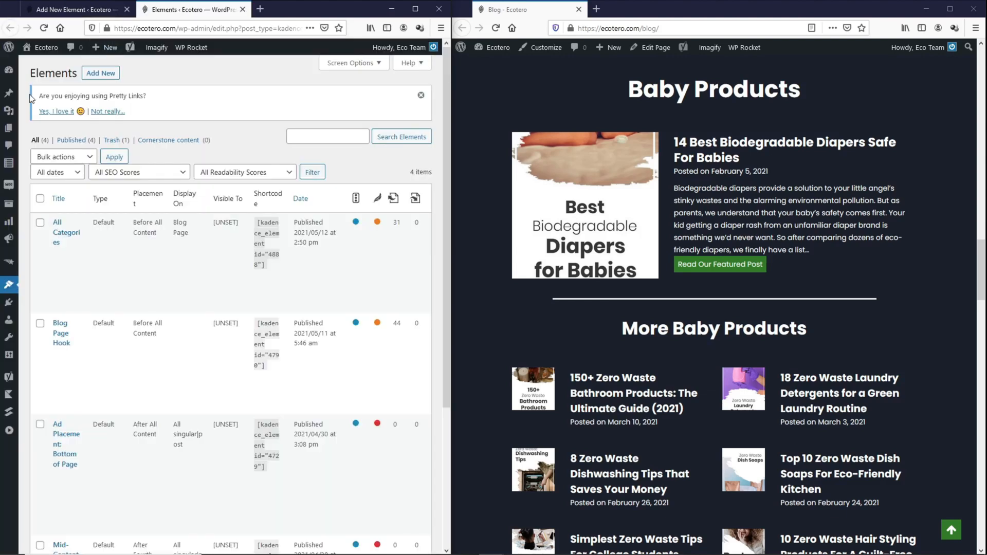
{"action": "mouse_move", "coordinate": [10, 98]}
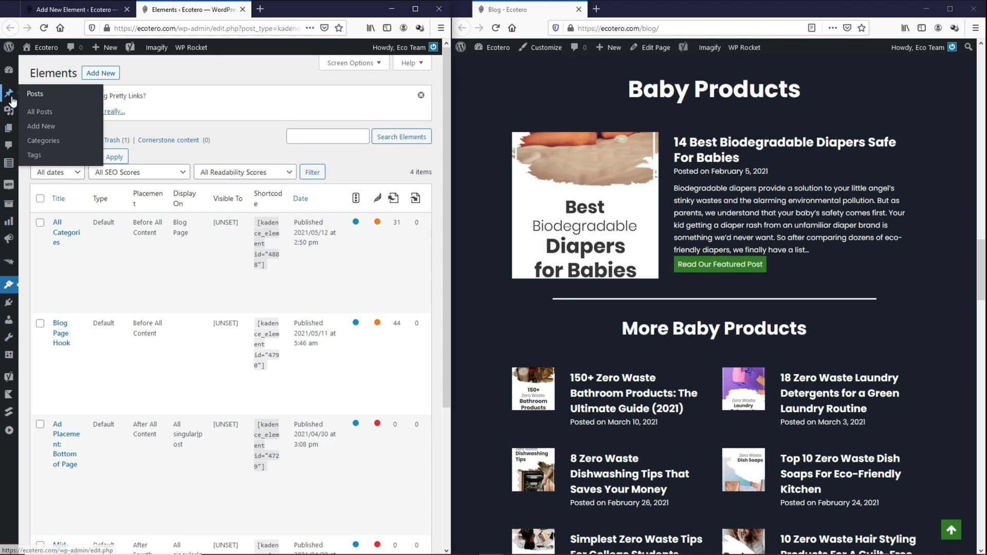
{"action": "left_click", "coordinate": [43, 117]}
{"action": "left_click_drag", "start_coordinate": [452, 165], "coordinate": [758, 182]}
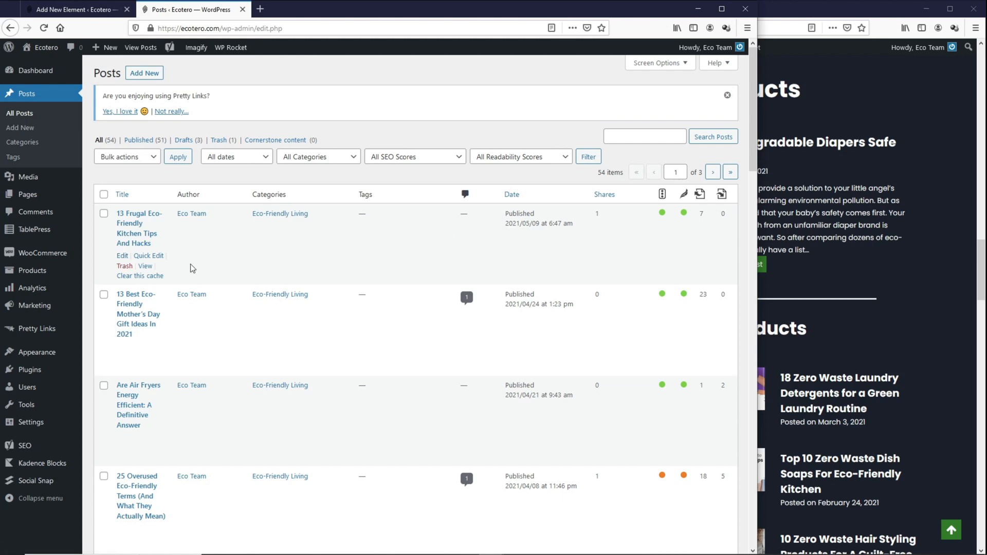
- Open the tags of "13 Frugal Eco-Friendly Kitchen Tips And Hacks" in Quick Edit, save without adding any, and open the post tags list
{"action": "left_click", "coordinate": [149, 257]}
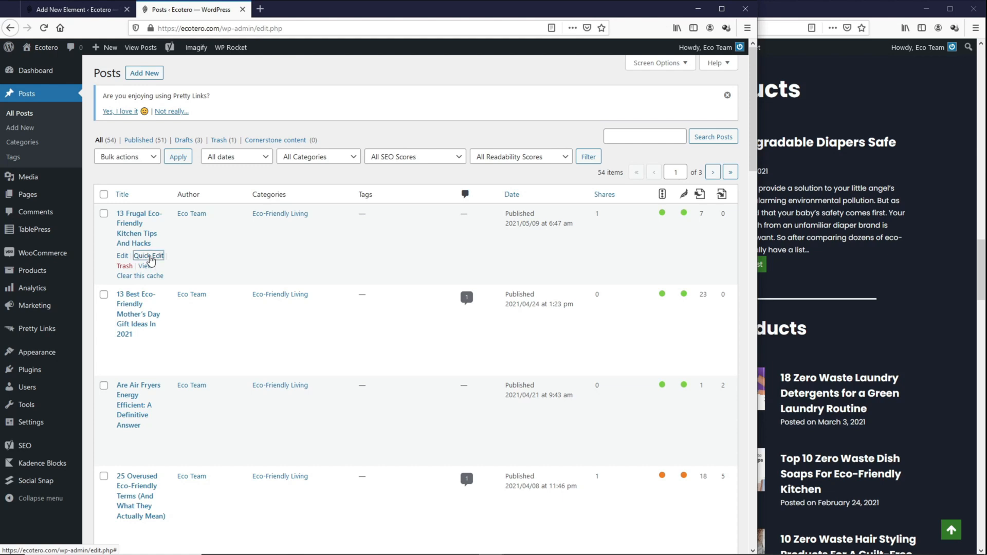
{"action": "left_click", "coordinate": [533, 238]}
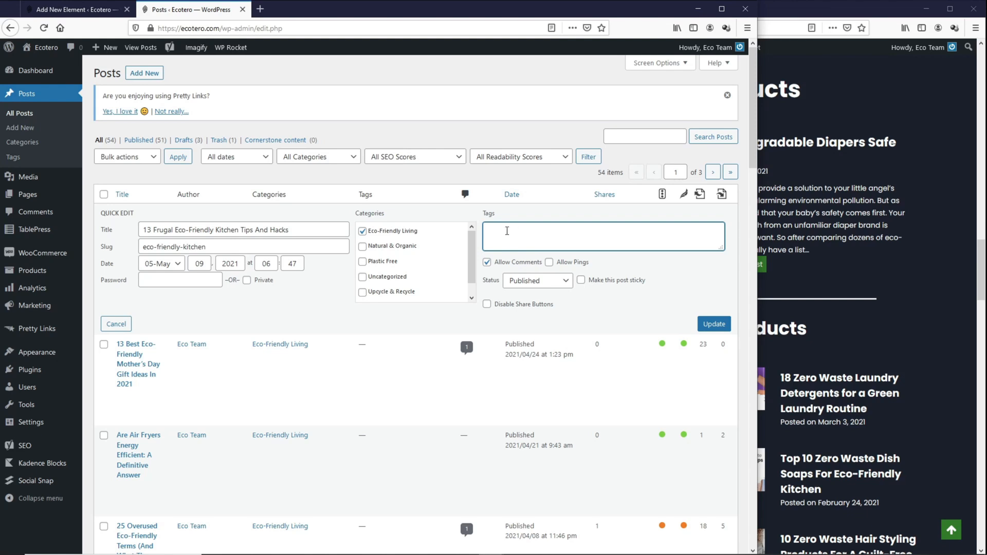
{"action": "left_click", "coordinate": [714, 324]}
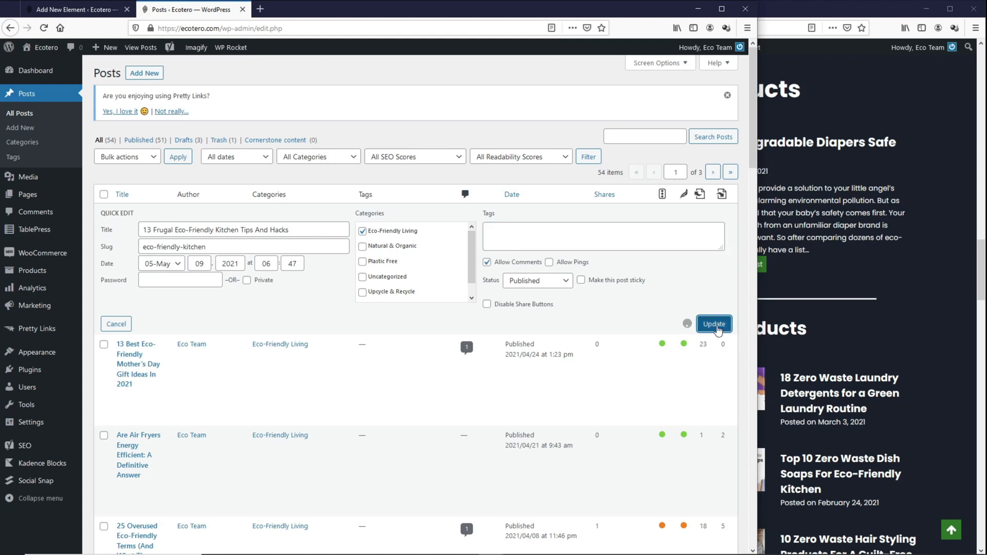
{"action": "left_click", "coordinate": [31, 159]}
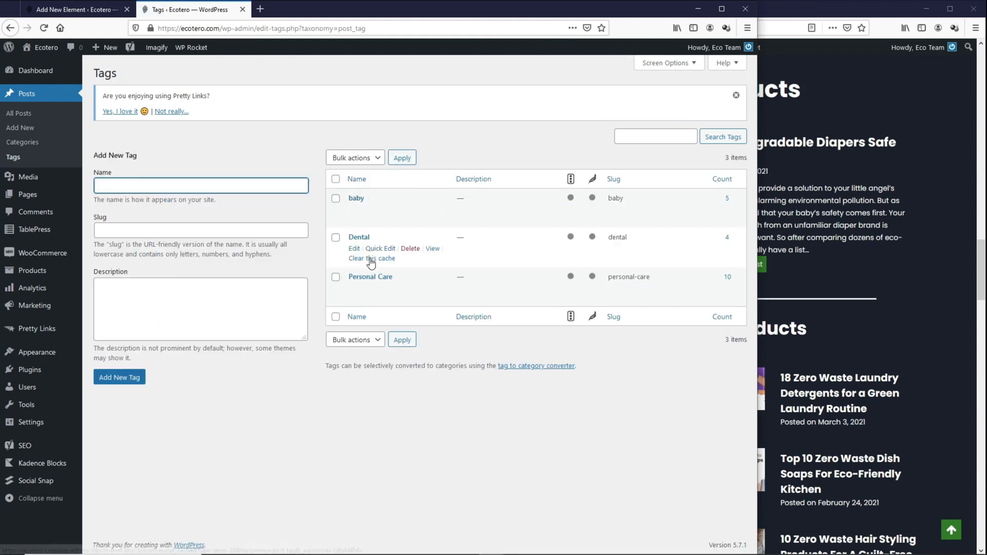
- Return to the element editor and filter the "More Baby Products" post grid by the baby tag
{"action": "left_click", "coordinate": [76, 11]}
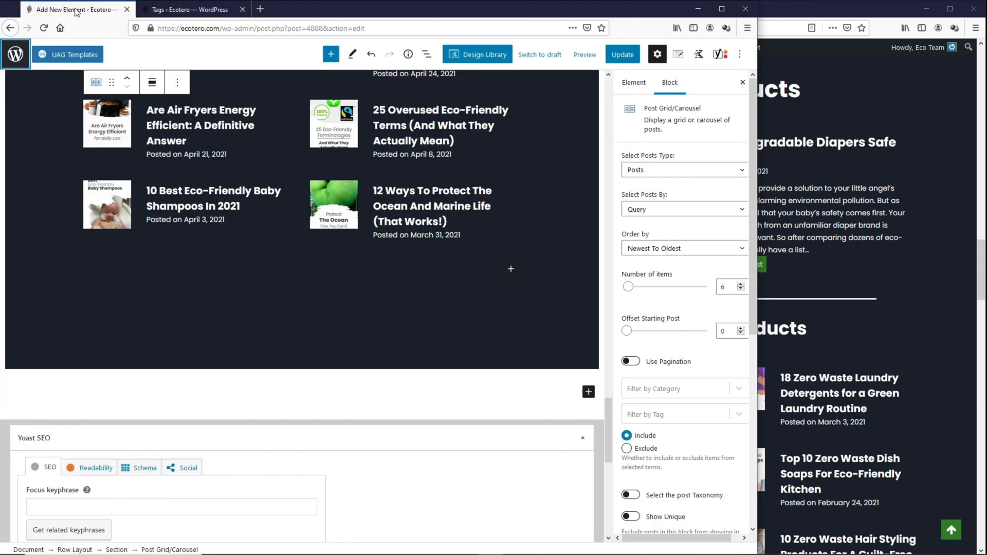
{"action": "scroll", "coordinate": [227, 260], "scroll_direction": "up", "scroll_amount": 3}
{"action": "left_click", "coordinate": [690, 415]}
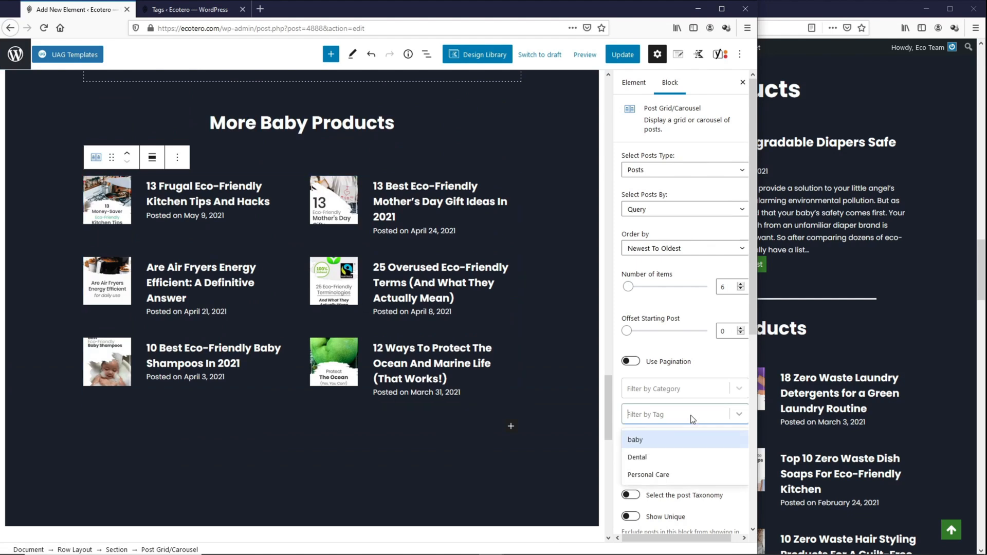
{"action": "left_click", "coordinate": [652, 439]}
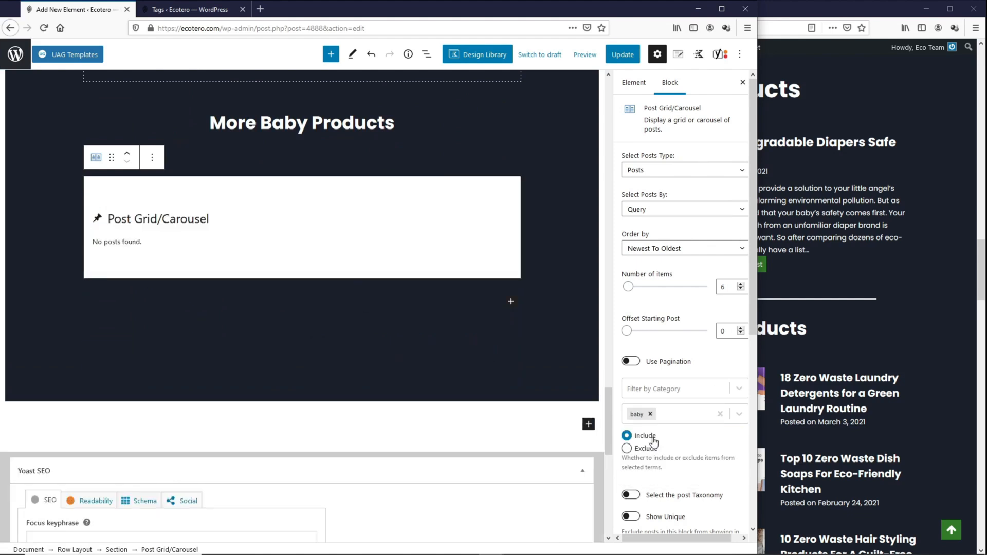
{"action": "scroll", "coordinate": [420, 383], "scroll_direction": "down", "scroll_amount": 2}
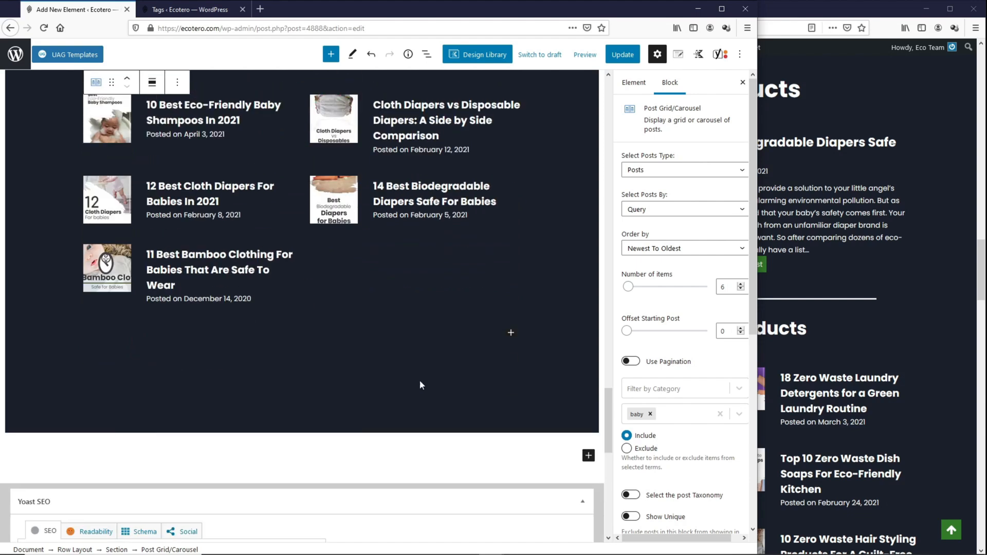
- Copy the whole Zero Waste Lifestyle row layout
{"action": "scroll", "coordinate": [419, 383], "scroll_direction": "up", "scroll_amount": 6}
{"action": "scroll", "coordinate": [421, 385], "scroll_direction": "down", "scroll_amount": 3}
{"action": "scroll", "coordinate": [421, 385], "scroll_direction": "down", "scroll_amount": 2}
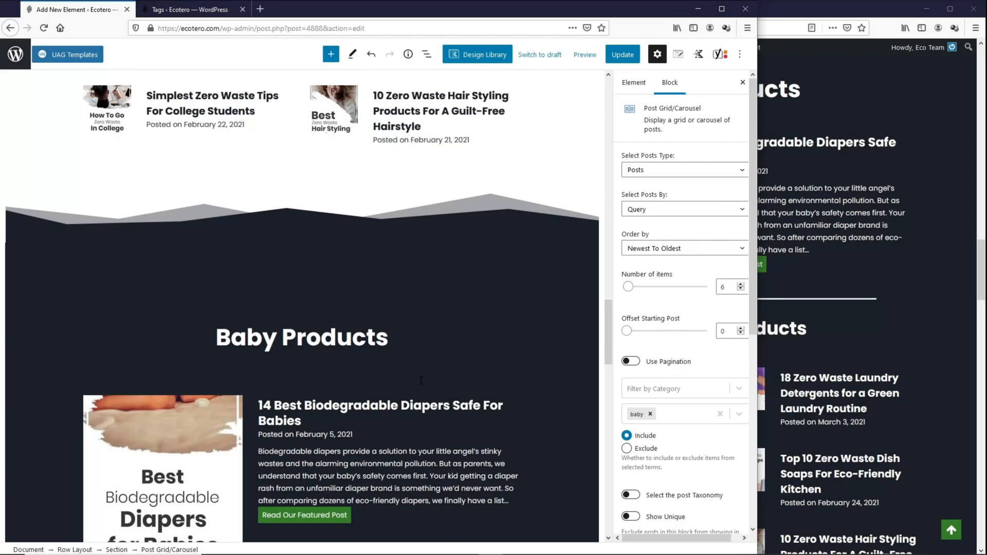
{"action": "scroll", "coordinate": [421, 380], "scroll_direction": "up", "scroll_amount": 10}
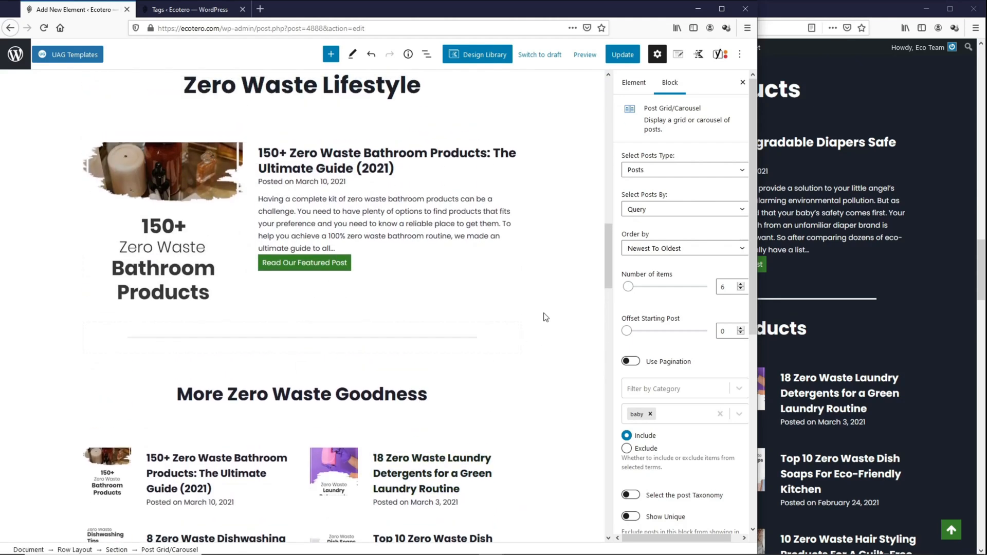
{"action": "left_click", "coordinate": [546, 317]}
{"action": "scroll", "coordinate": [547, 339], "scroll_direction": "up", "scroll_amount": 4}
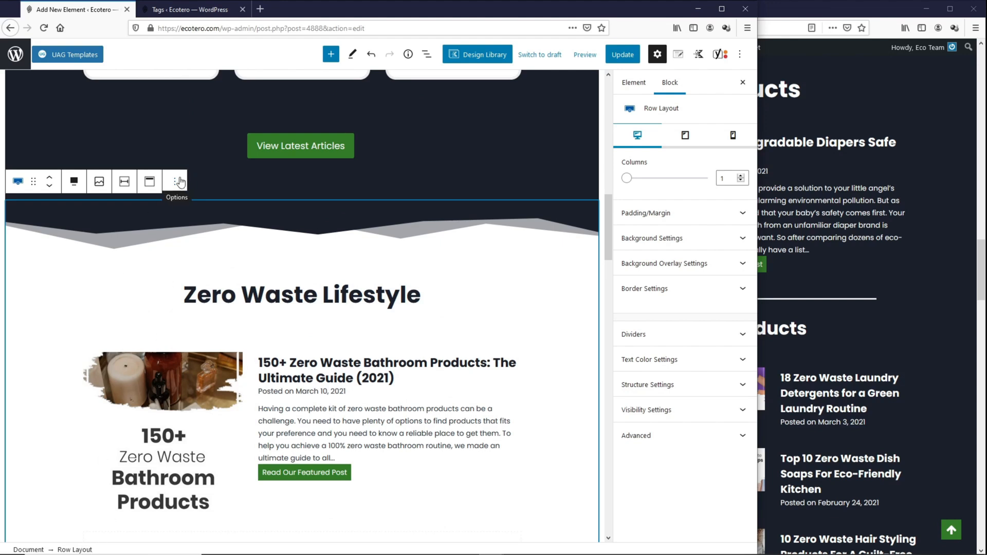
{"action": "left_click", "coordinate": [178, 181]}
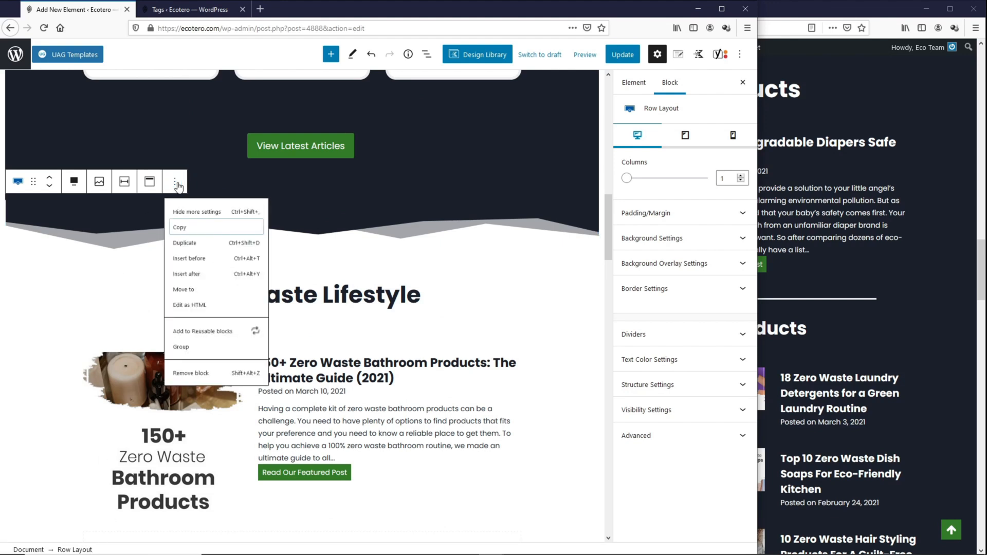
{"action": "left_click", "coordinate": [180, 237]}
- Paste the copied row layout into the empty paragraph below the Baby Products section
{"action": "scroll", "coordinate": [400, 278], "scroll_direction": "down", "scroll_amount": 15}
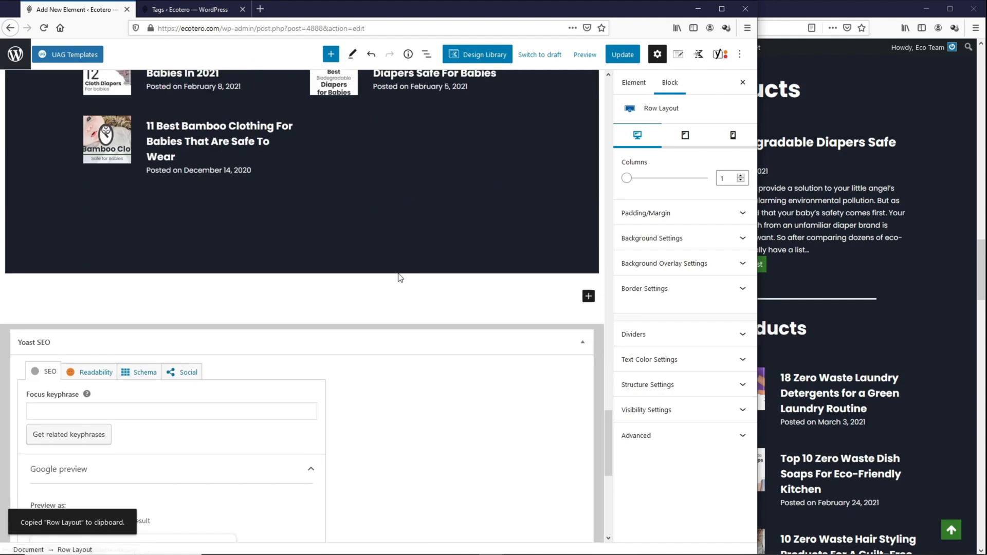
{"action": "left_click", "coordinate": [411, 284]}
{"action": "right_click", "coordinate": [414, 284]}
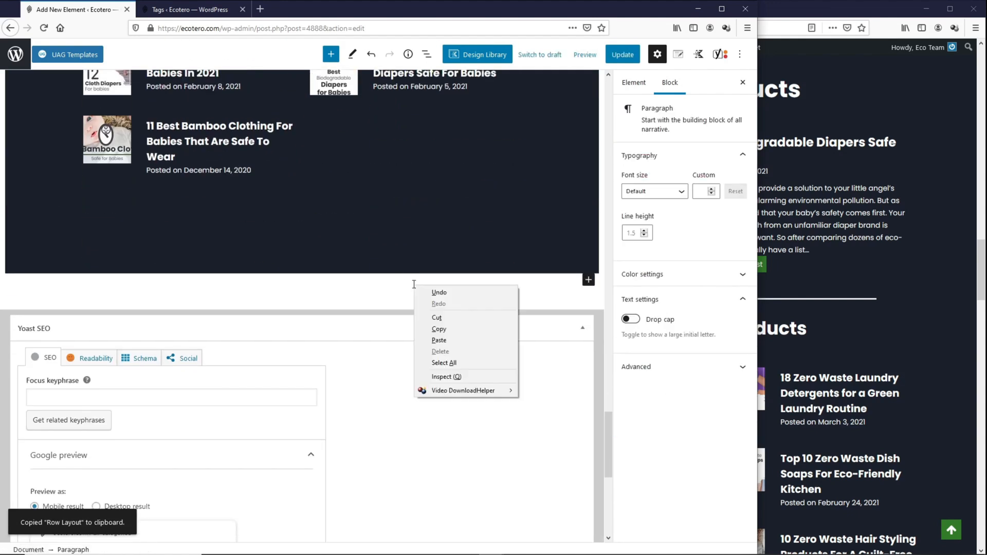
{"action": "left_click", "coordinate": [437, 337]}
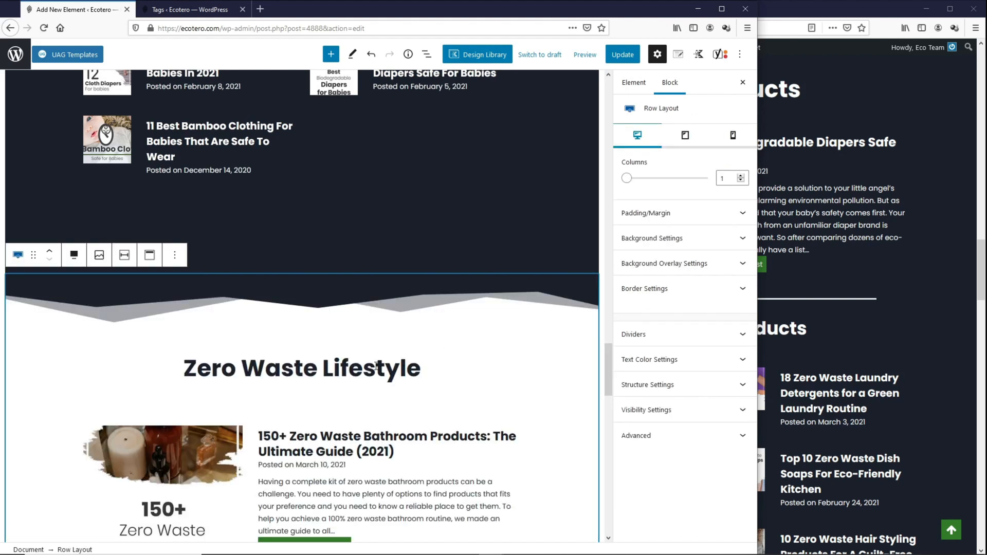
- Change the pasted section's main heading to "Personal Care" and compare it with the Top Categories names
{"action": "triple_click", "coordinate": [377, 366]}
{"action": "type", "text": "P"}
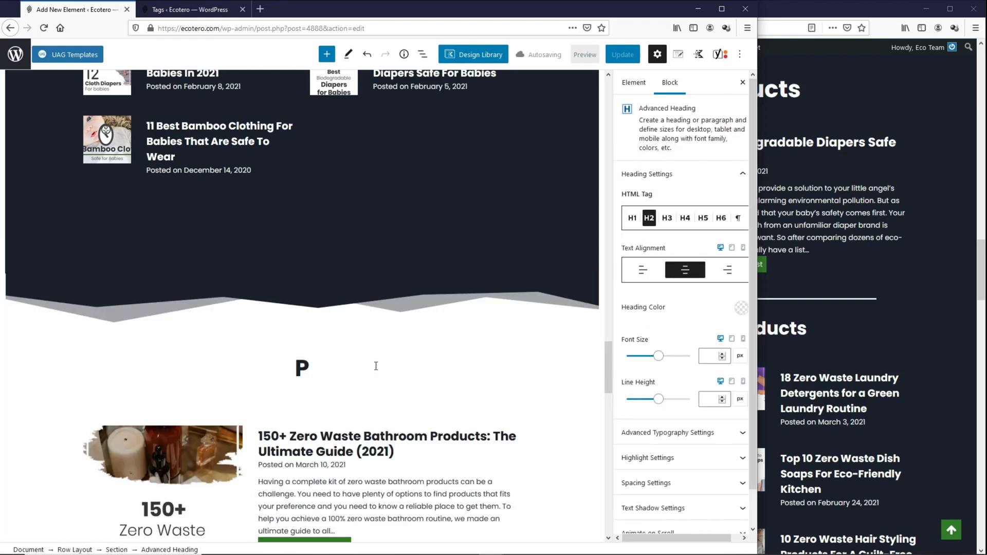
{"action": "type", "text": "ersonal Care"}
{"action": "left_click_drag", "start_coordinate": [608, 368], "coordinate": [611, 175]}
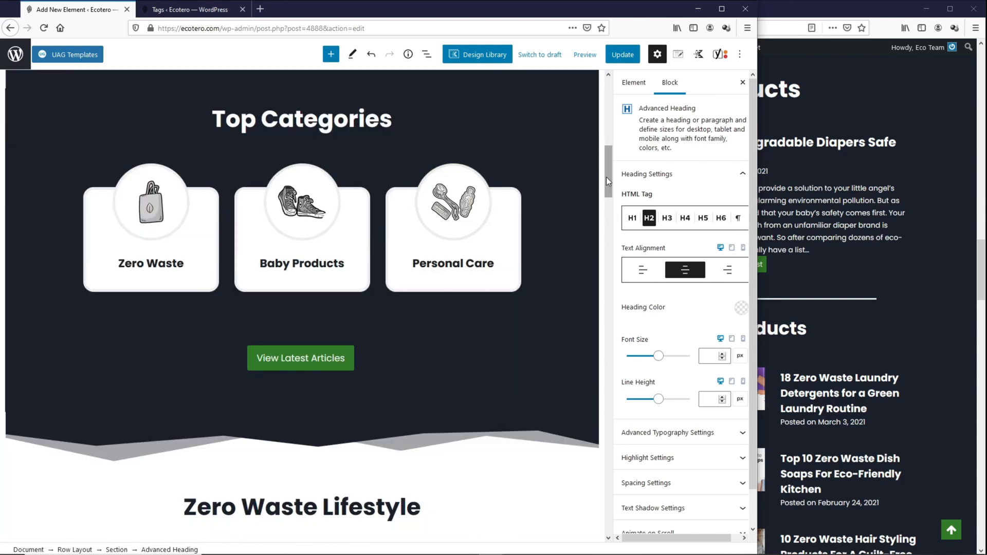
{"action": "left_click_drag", "start_coordinate": [606, 176], "coordinate": [591, 411]}
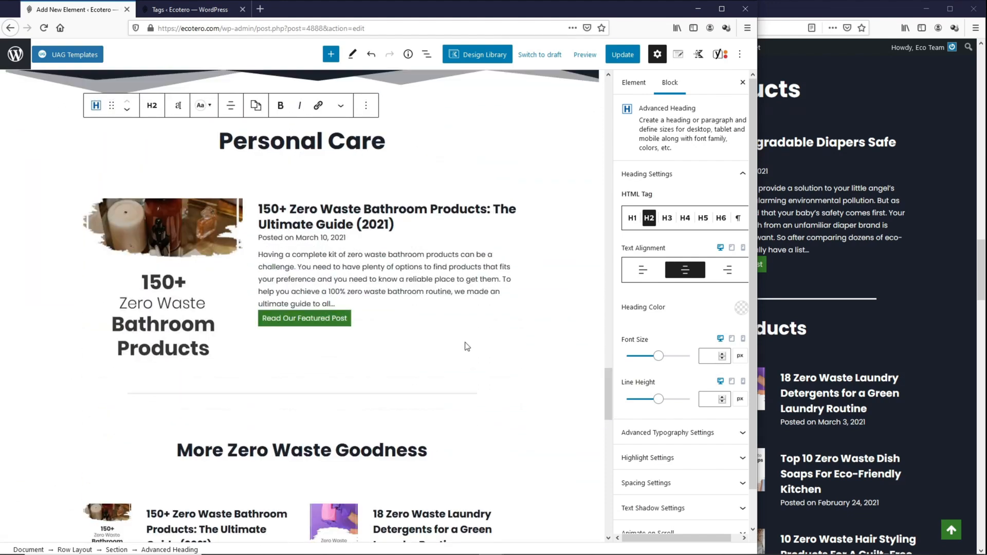
- Open the Personal Care featured post selection and deselect "150+ Zero Waste Bathroom Products: The Ultimate Guide (2021)"
{"action": "left_click", "coordinate": [430, 331]}
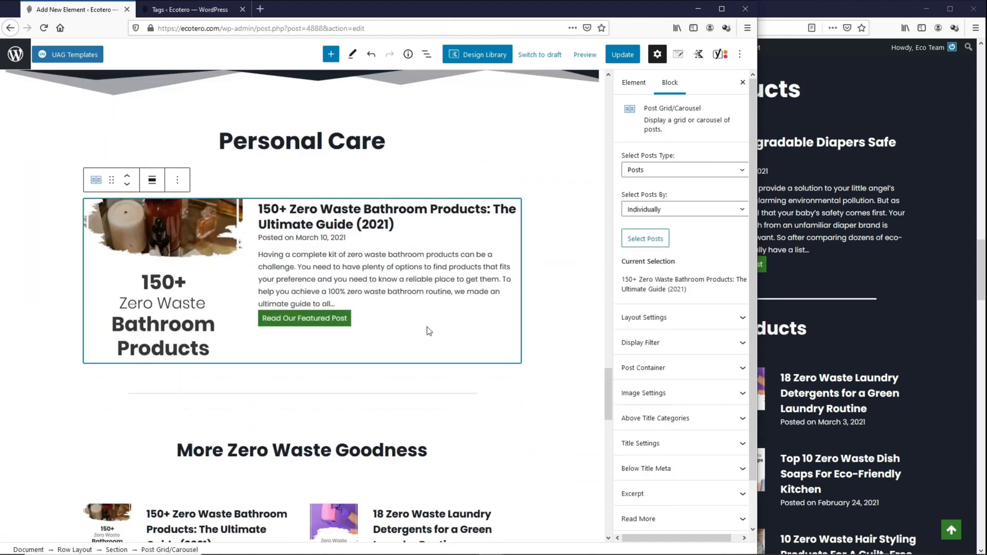
{"action": "left_click", "coordinate": [641, 243]}
{"action": "scroll", "coordinate": [613, 252], "scroll_direction": "down", "scroll_amount": 1}
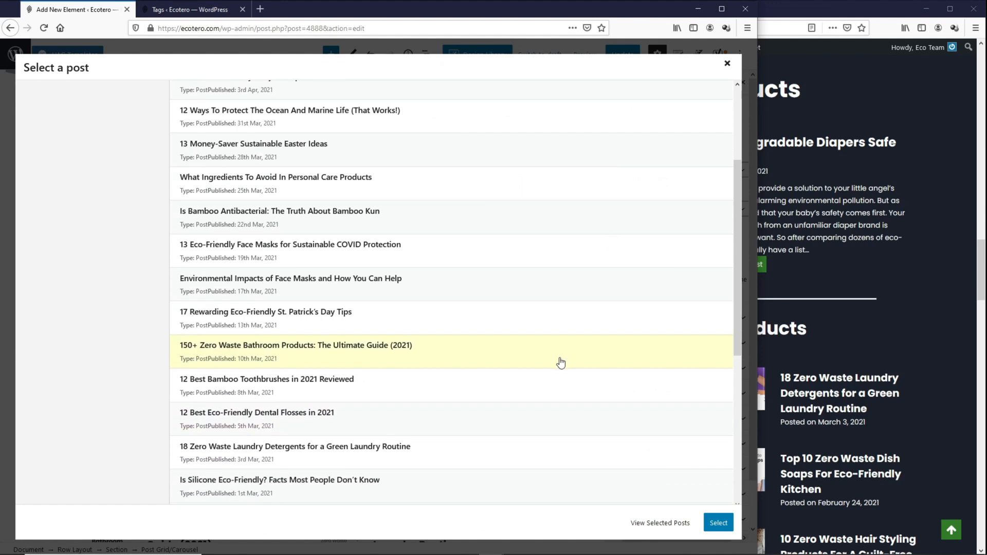
{"action": "left_click", "coordinate": [561, 363]}
{"action": "scroll", "coordinate": [559, 361], "scroll_direction": "down", "scroll_amount": 4}
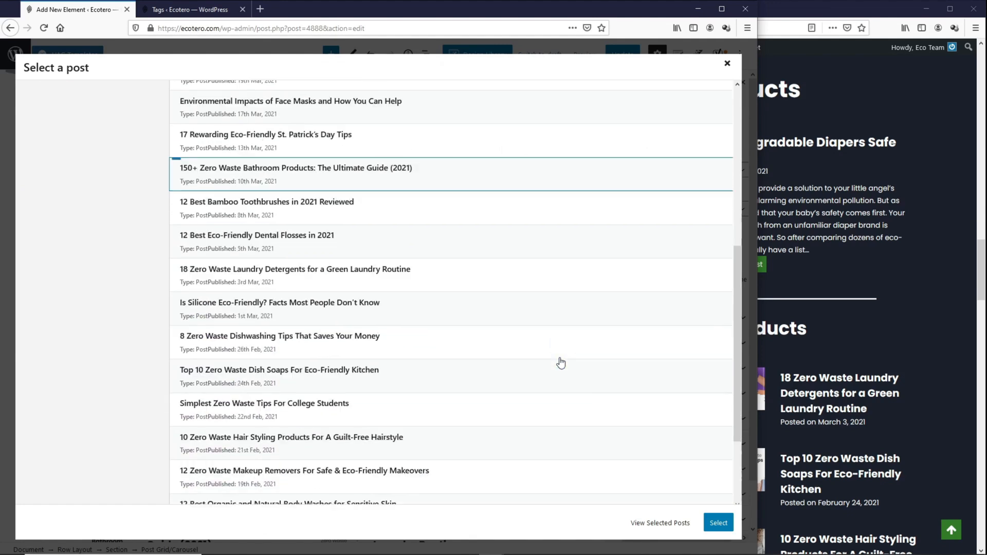
{"action": "scroll", "coordinate": [329, 231], "scroll_direction": "up", "scroll_amount": 7}
- Search the posts for "personal" and select "What Ingredients To Avoid In Personal Care Products" as the featured post
{"action": "left_click", "coordinate": [99, 108]}
{"action": "type", "text": "perso"}
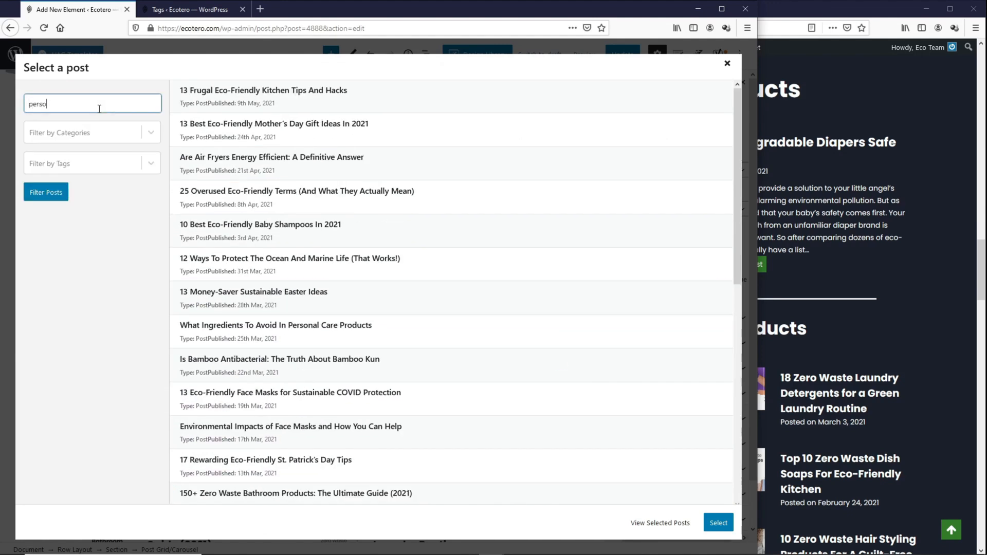
{"action": "type", "text": "nal"}
{"action": "left_click", "coordinate": [353, 102]}
{"action": "left_click", "coordinate": [723, 525]}
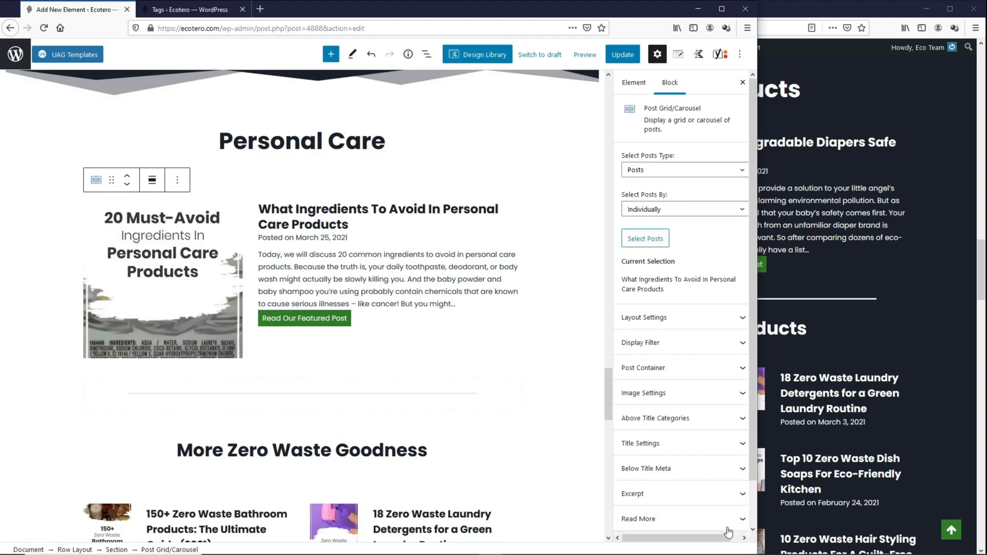
- Replace the "More Zero Waste Goodness" subheading in the Personal Care section with "Other Personal Care Products"
{"action": "scroll", "coordinate": [342, 345], "scroll_direction": "down", "scroll_amount": 2}
{"action": "triple_click", "coordinate": [342, 346]}
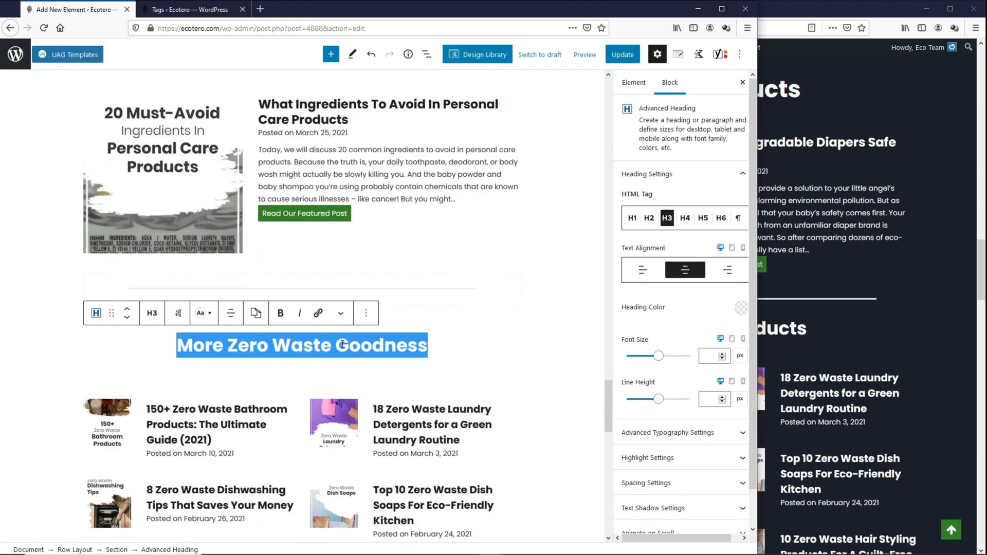
{"action": "type", "text": "Other Personal Care Produ"}
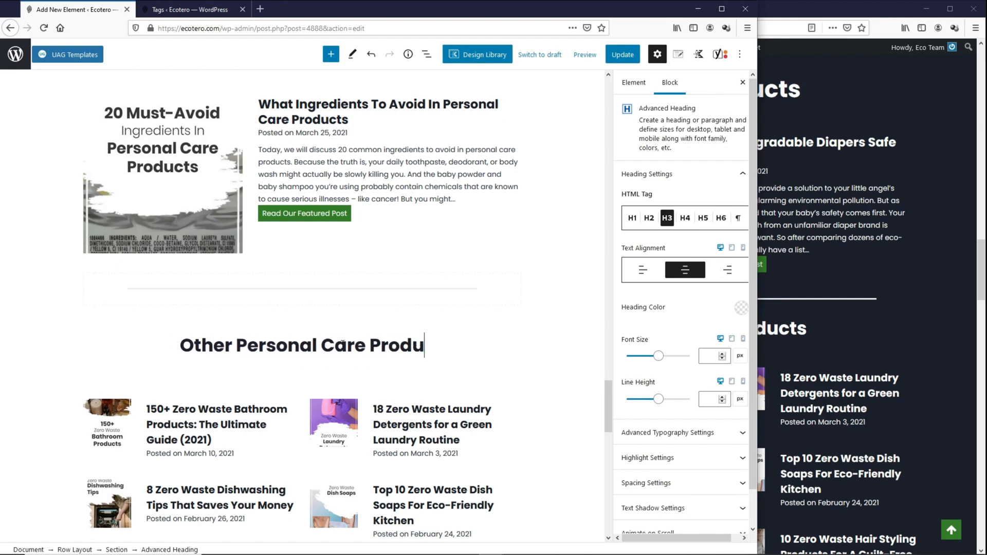
{"action": "type", "text": "cts"}
- Remove the Zero Waste Lifestyle category filter from the "Other Personal Care Products" grid and filter it by the Personal Care tag
{"action": "scroll", "coordinate": [311, 323], "scroll_direction": "down", "scroll_amount": 3}
{"action": "left_click", "coordinate": [311, 323]}
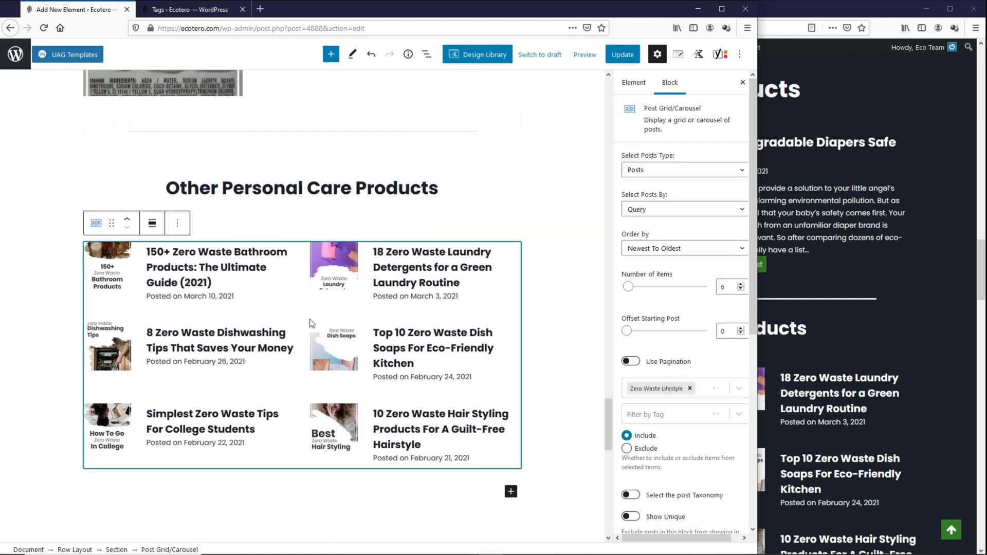
{"action": "left_click", "coordinate": [689, 389]}
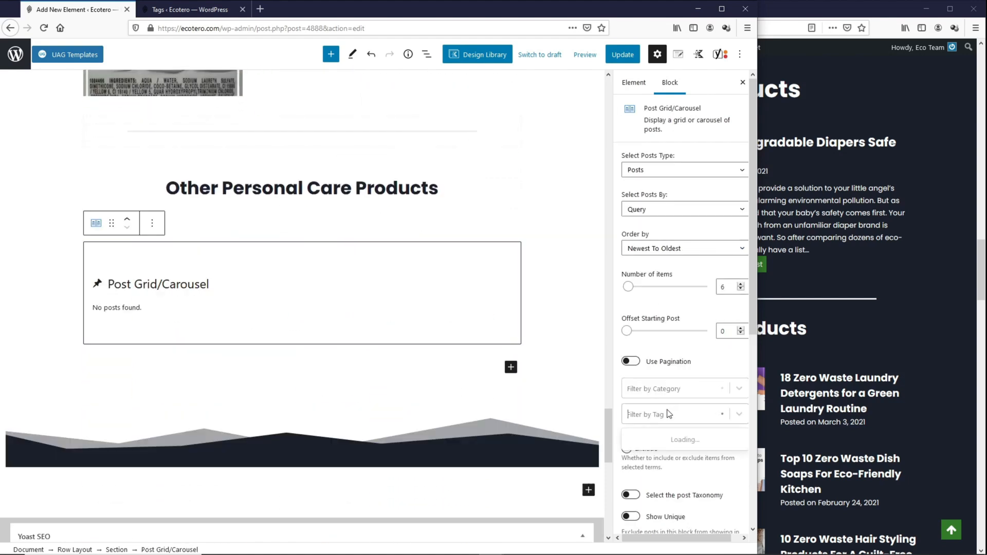
{"action": "left_click", "coordinate": [668, 414]}
{"action": "left_click", "coordinate": [669, 414]}
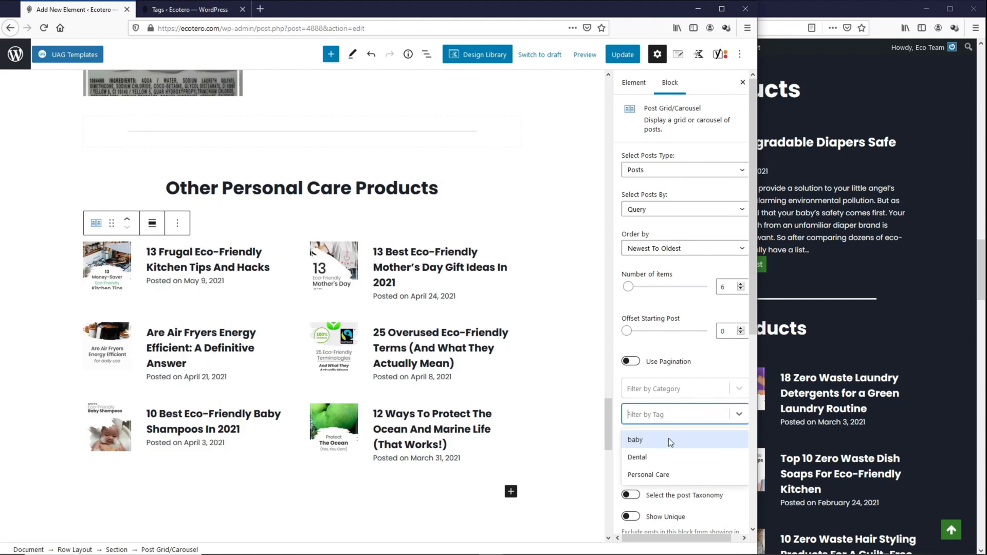
{"action": "left_click", "coordinate": [671, 474]}
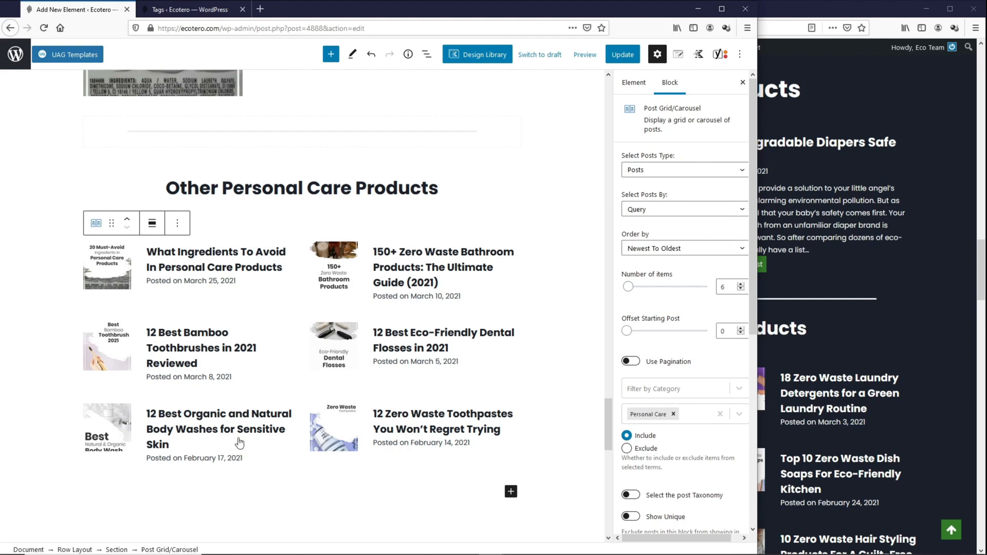
- Save the element and reload the live blog page to check the new Personal Care section
{"action": "left_click", "coordinate": [622, 52]}
{"action": "left_click", "coordinate": [882, 94]}
{"action": "left_click", "coordinate": [495, 28]}
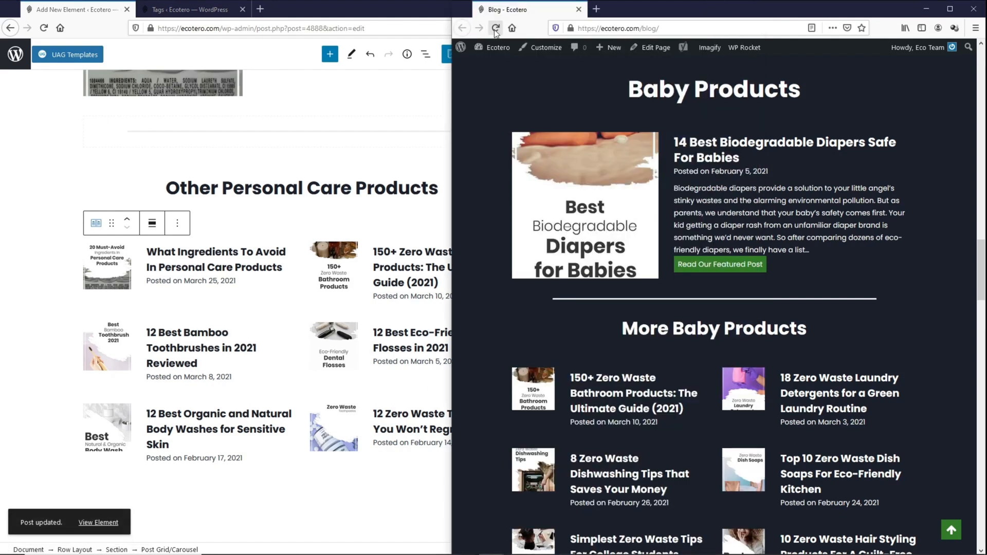
{"action": "scroll", "coordinate": [647, 155], "scroll_direction": "down", "scroll_amount": 4}
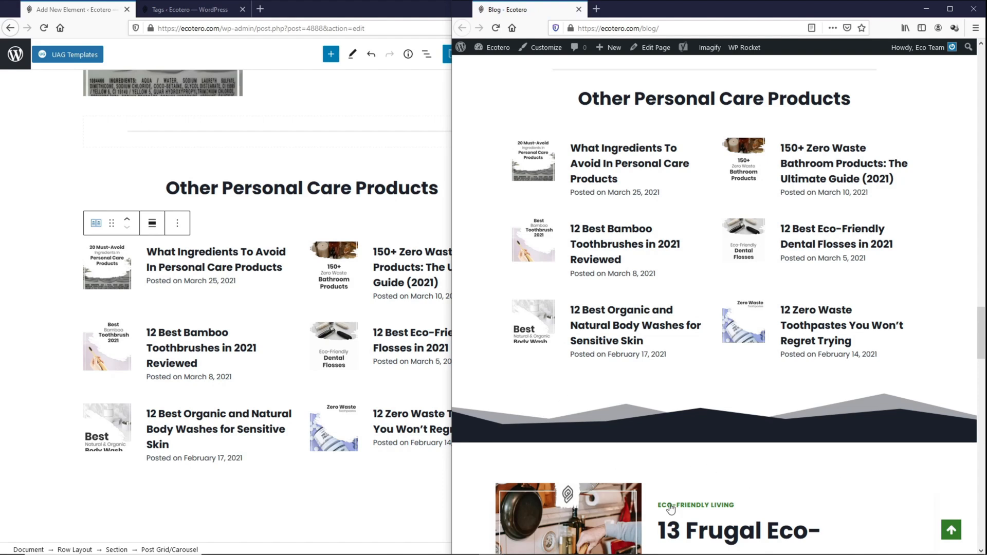
- Change the bottom divider of the Personal Care row to the plain V-shaped style that points down in the middle
{"action": "left_click_drag", "start_coordinate": [451, 367], "coordinate": [495, 355]}
{"action": "left_click", "coordinate": [457, 200]}
{"action": "scroll", "coordinate": [461, 194], "scroll_direction": "down", "scroll_amount": 5}
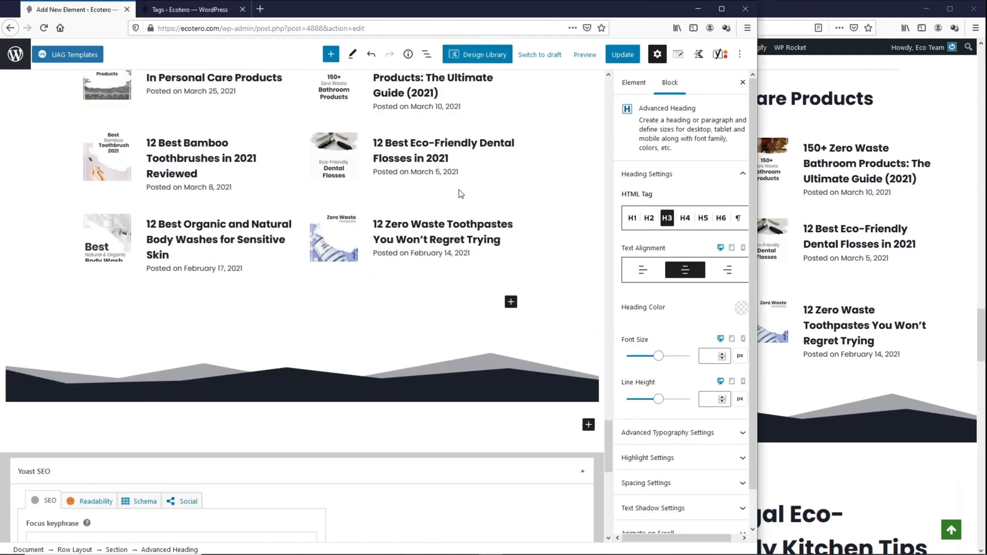
{"action": "left_click", "coordinate": [455, 306]}
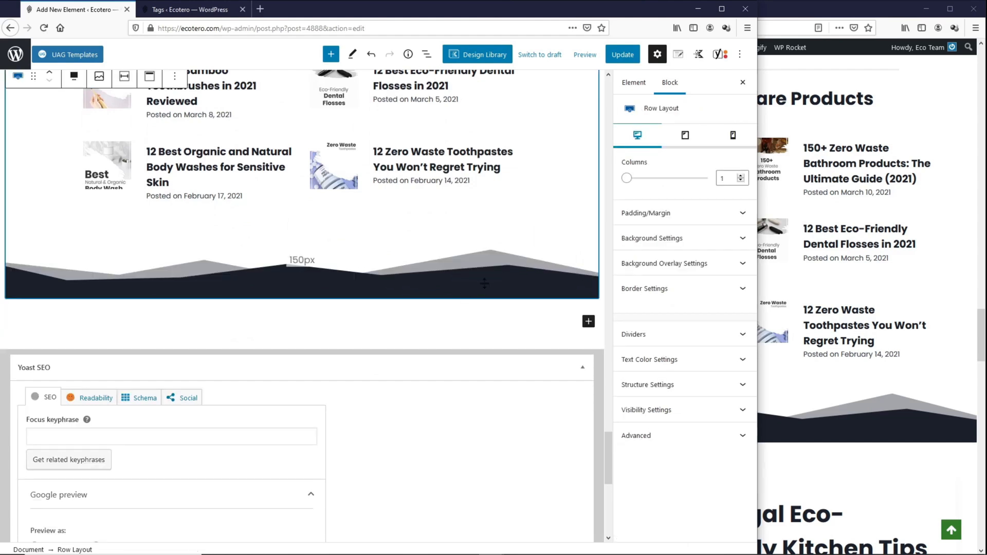
{"action": "left_click", "coordinate": [691, 335]}
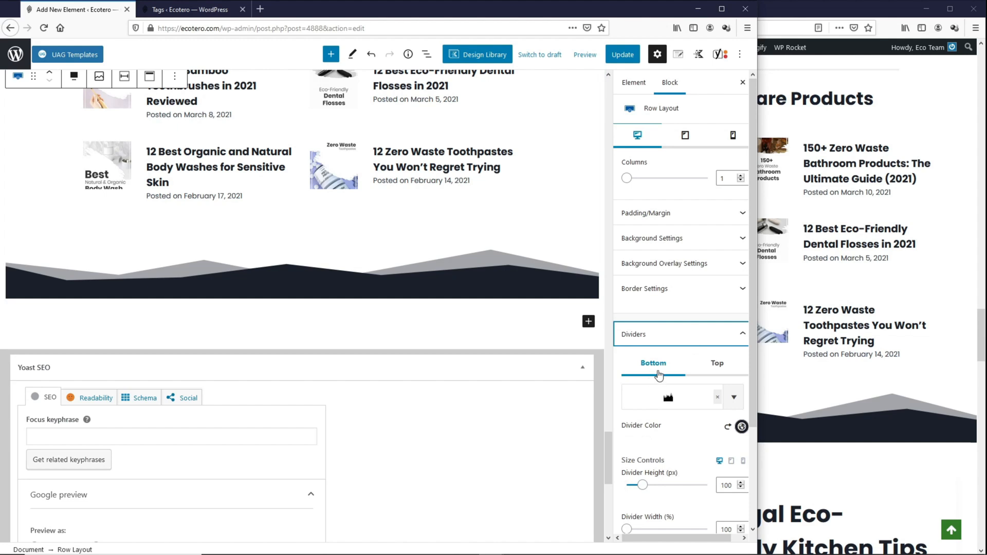
{"action": "left_click", "coordinate": [686, 397]}
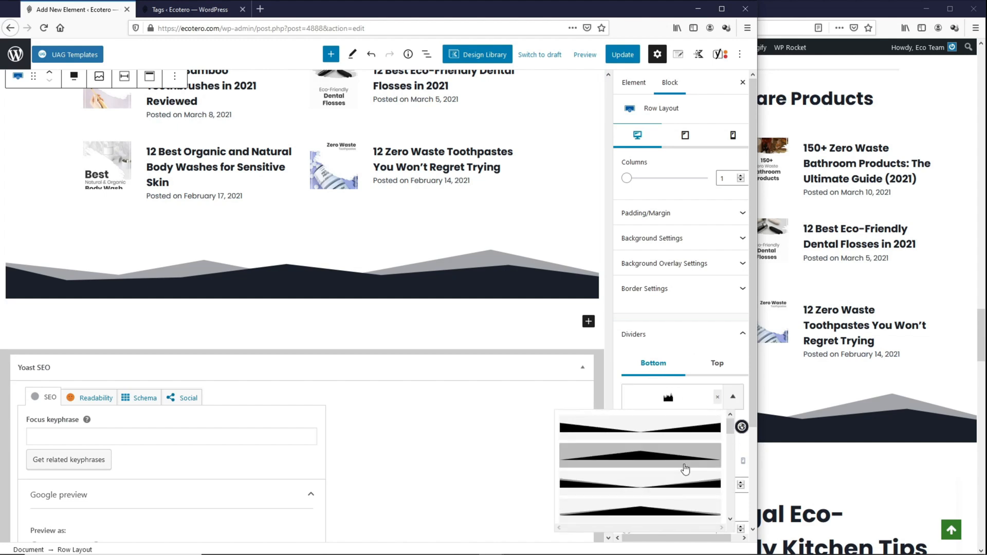
{"action": "left_click", "coordinate": [668, 438]}
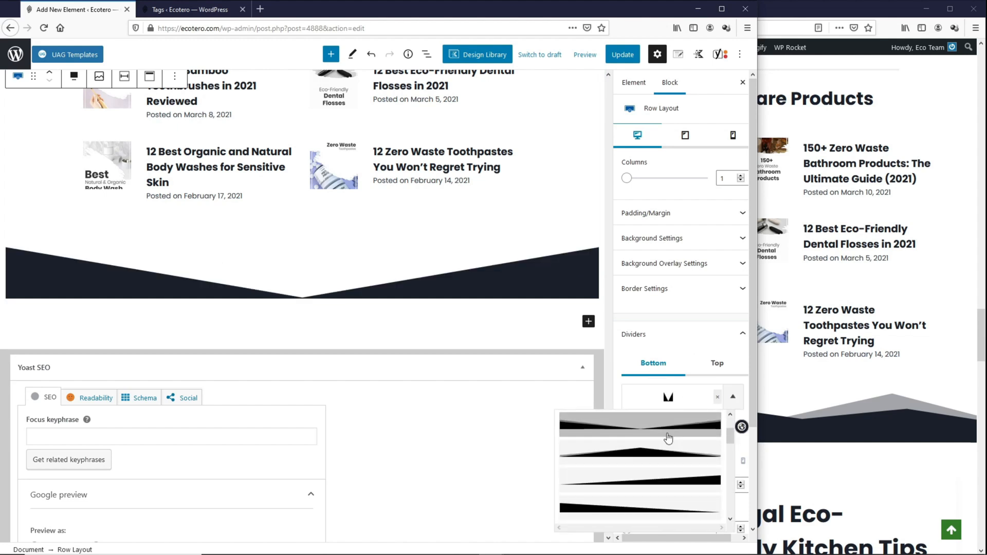
{"action": "left_click", "coordinate": [620, 384]}
- Insert a new Row Layout block directly below the Personal Care row
{"action": "left_click", "coordinate": [534, 312]}
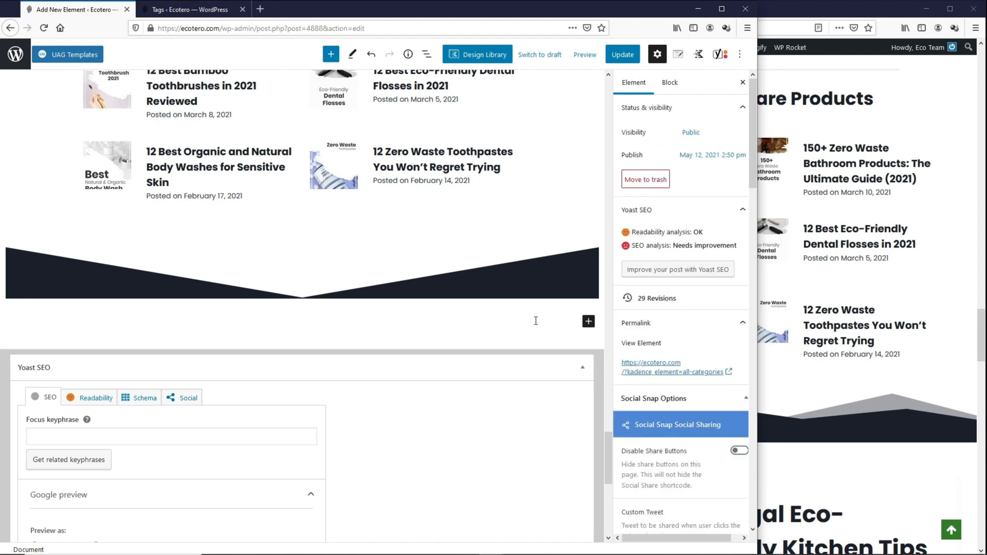
{"action": "left_click", "coordinate": [535, 318]}
{"action": "left_click", "coordinate": [588, 308]}
{"action": "left_click", "coordinate": [508, 406]}
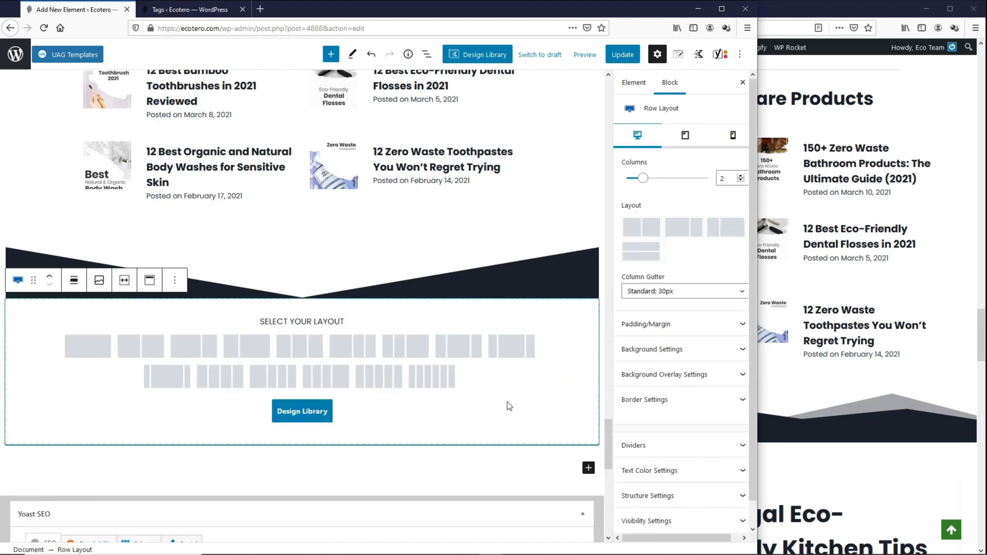
- Make the new row inherit the theme's content max width, set it to full width and choose the single-column layout
{"action": "left_click", "coordinate": [648, 496]}
{"action": "scroll", "coordinate": [640, 462], "scroll_direction": "down", "scroll_amount": 3}
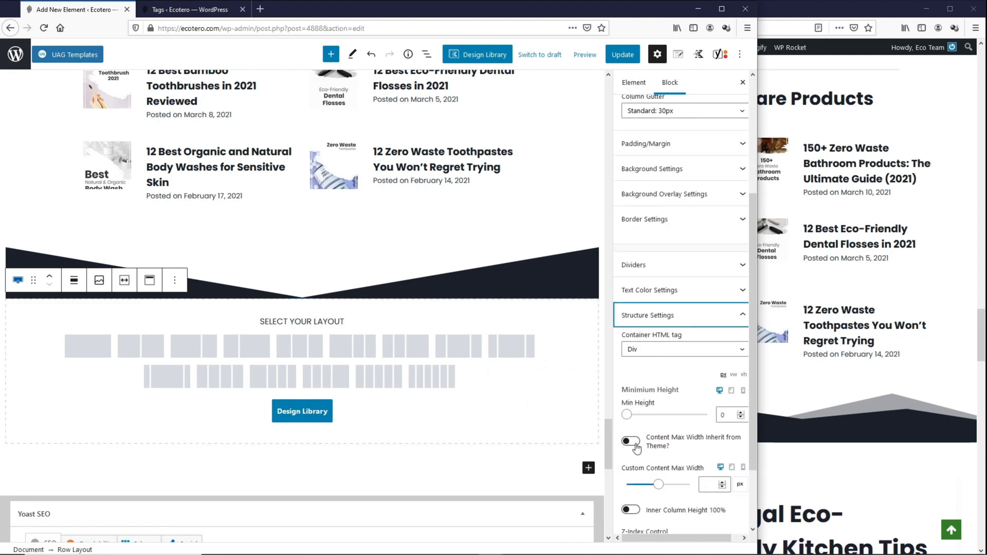
{"action": "left_click", "coordinate": [631, 441]}
{"action": "left_click", "coordinate": [74, 280]}
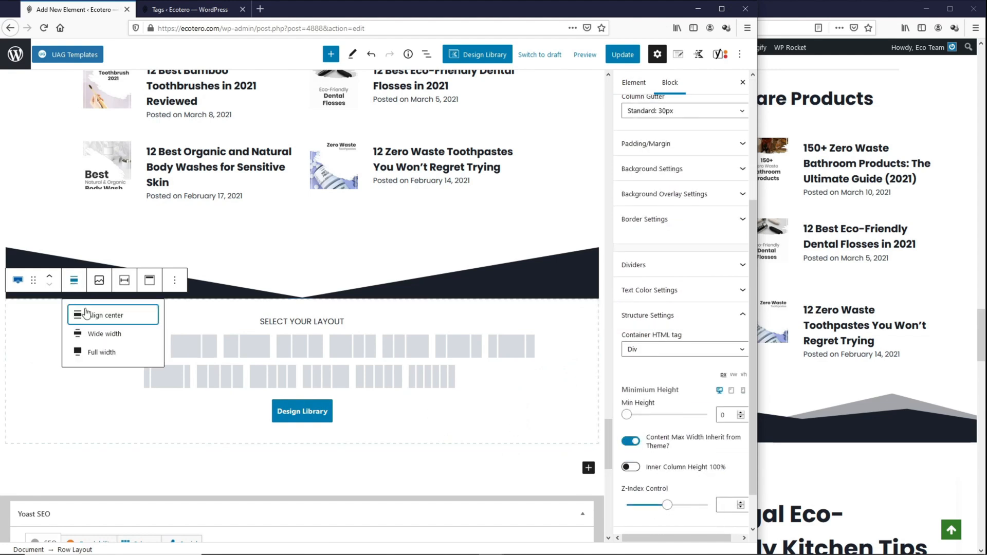
{"action": "left_click", "coordinate": [98, 353]}
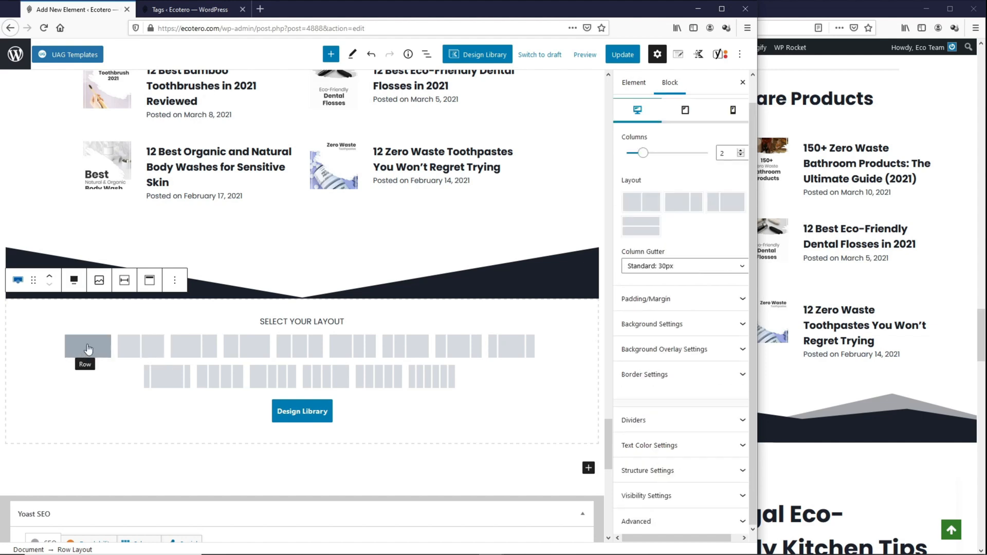
{"action": "left_click", "coordinate": [87, 349]}
- Add an Advanced Heading reading "Our Latest Posts" inside the new row and center it
{"action": "left_click", "coordinate": [304, 324]}
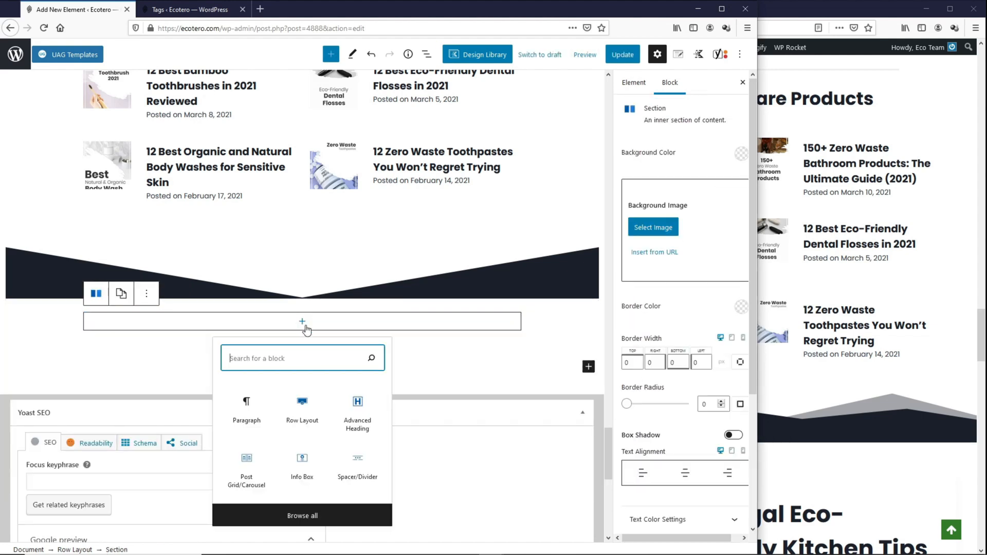
{"action": "left_click", "coordinate": [357, 406]}
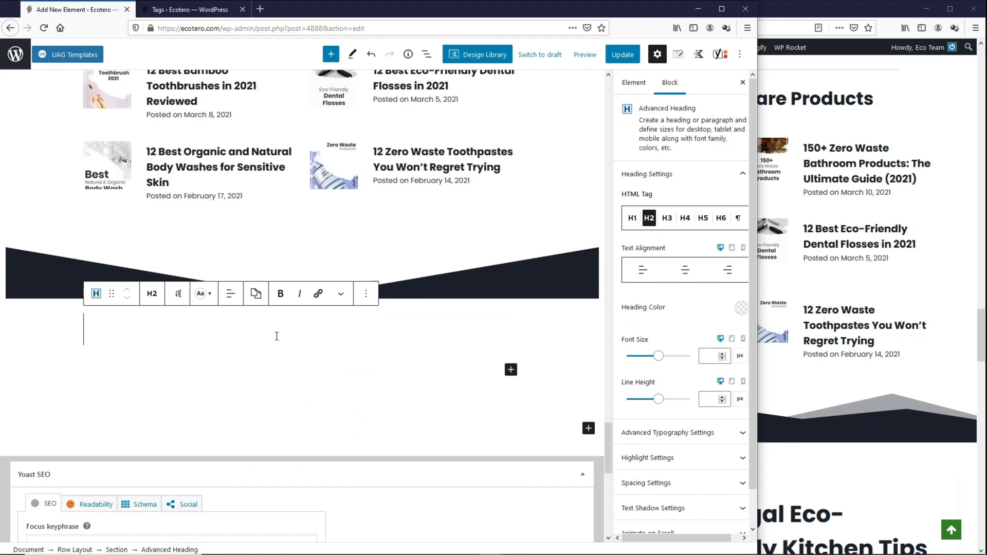
{"action": "type", "text": "Our Latest "}
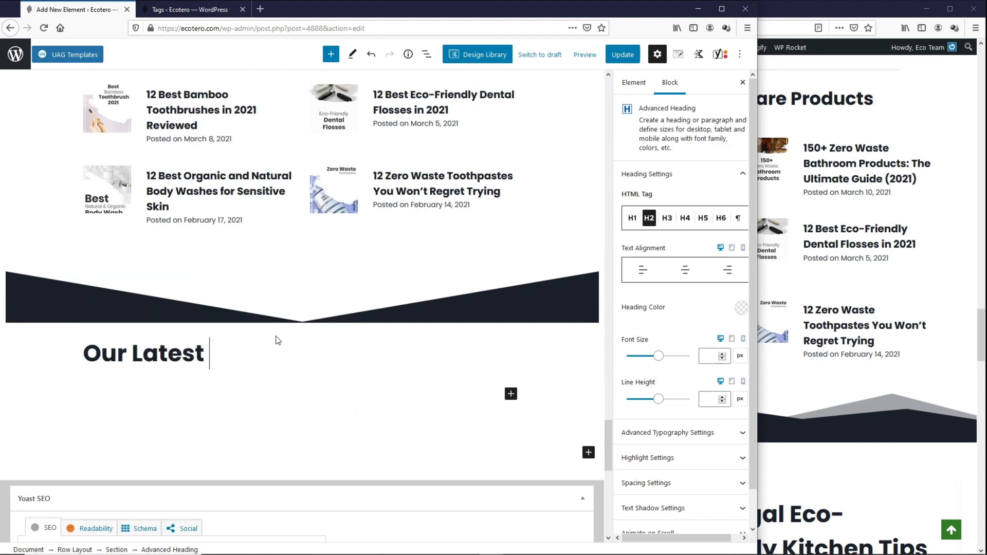
{"action": "type", "text": "Posts"}
{"action": "left_click", "coordinate": [230, 318]}
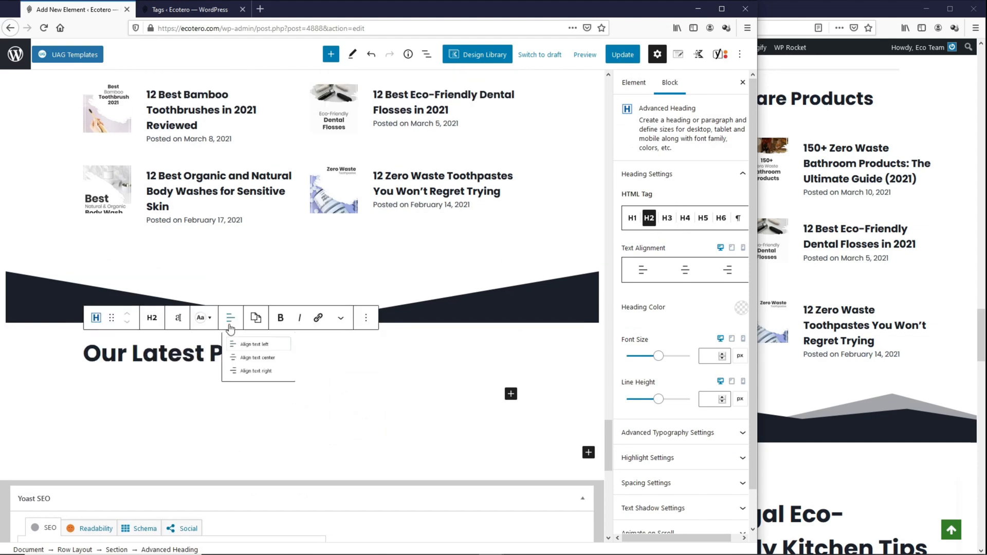
{"action": "left_click", "coordinate": [254, 381]}
- Set the top padding of the "Our Latest Posts" heading to 150 px
{"action": "left_click", "coordinate": [646, 483]}
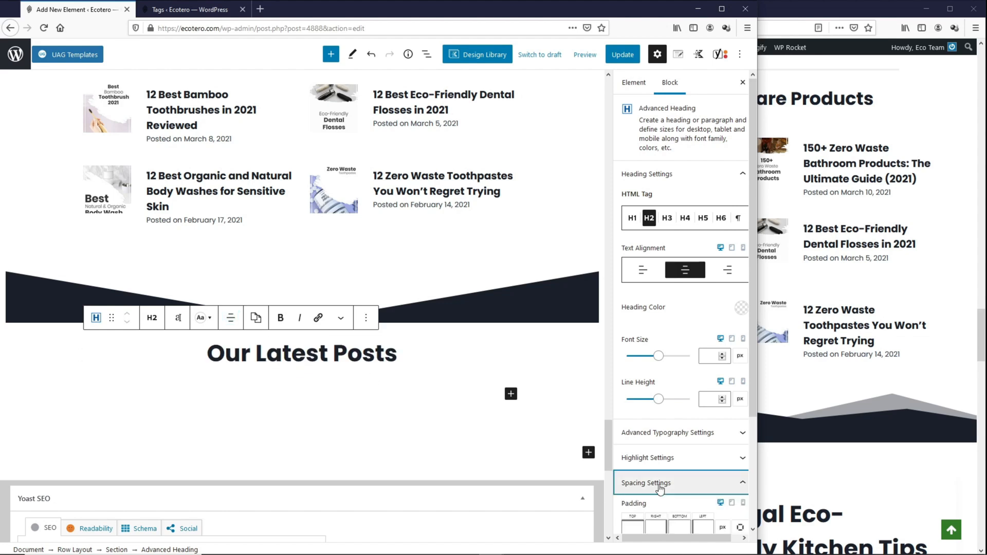
{"action": "left_click", "coordinate": [634, 463]}
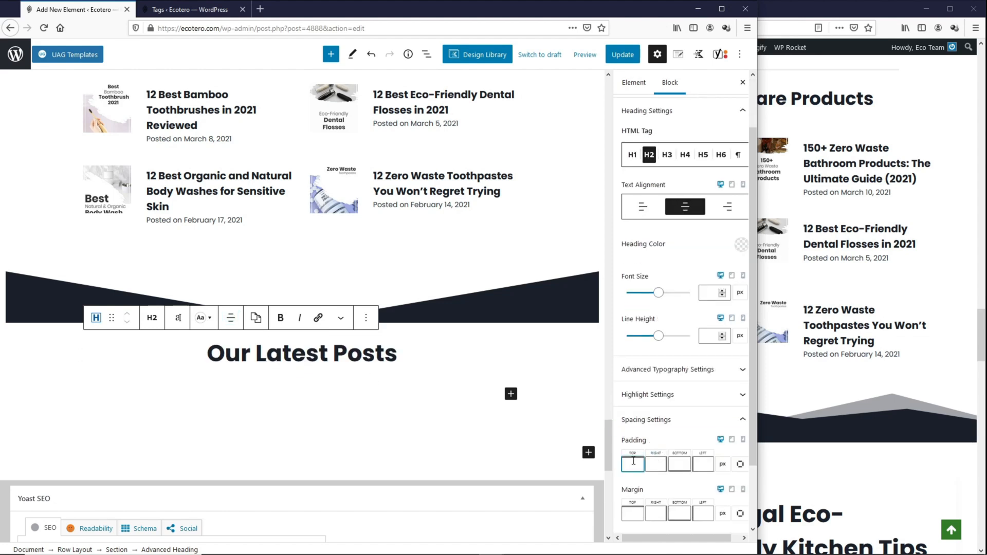
{"action": "type", "text": "150"}
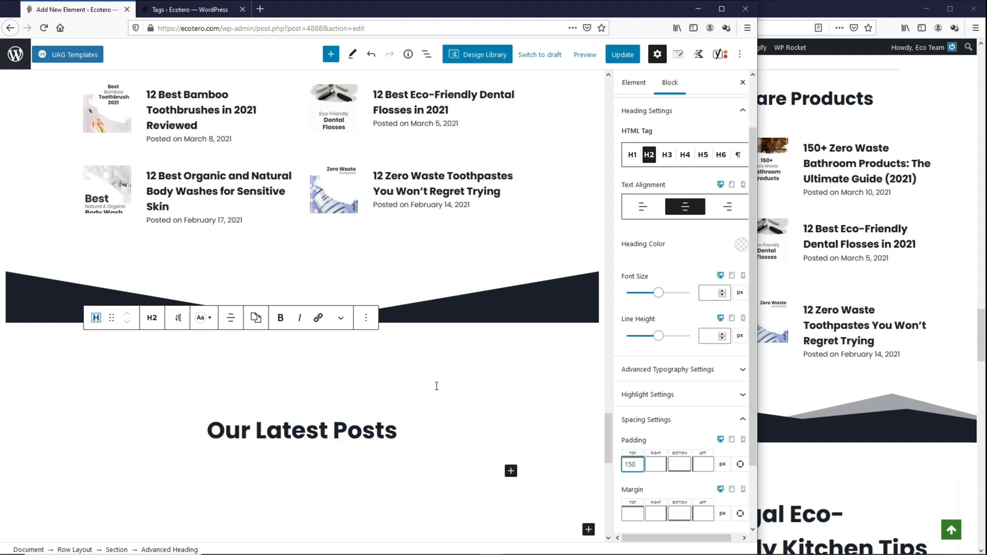
{"action": "left_click", "coordinate": [452, 362]}
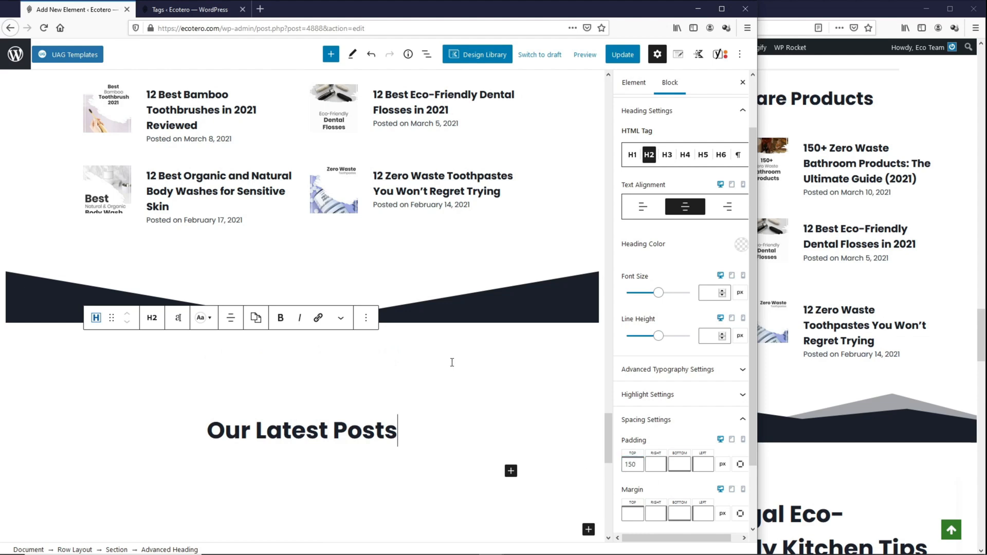
- Add a shaded V-shaped top divider pointing down to the "Our Latest Posts" row and color it dark navy 1A202C
{"action": "left_click", "coordinate": [75, 549]}
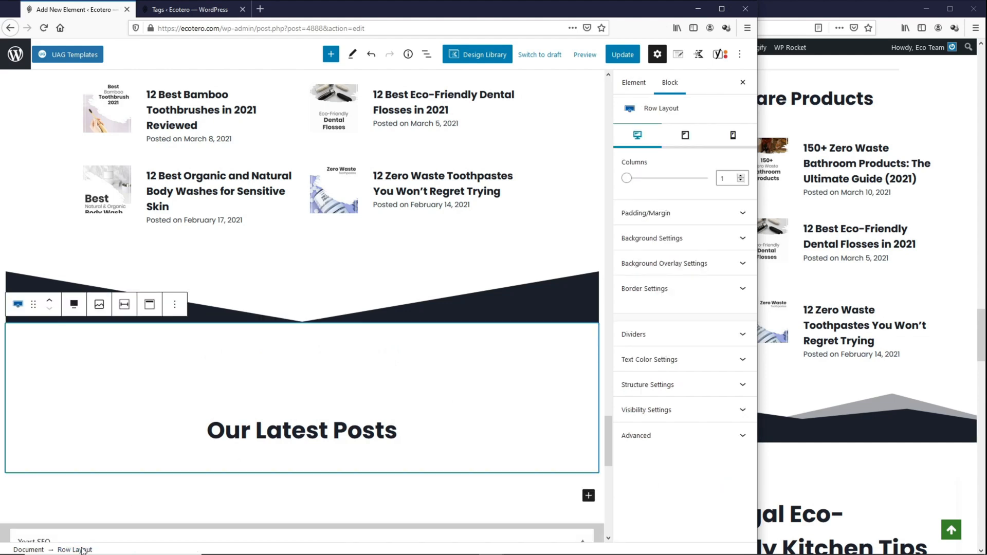
{"action": "left_click", "coordinate": [636, 334]}
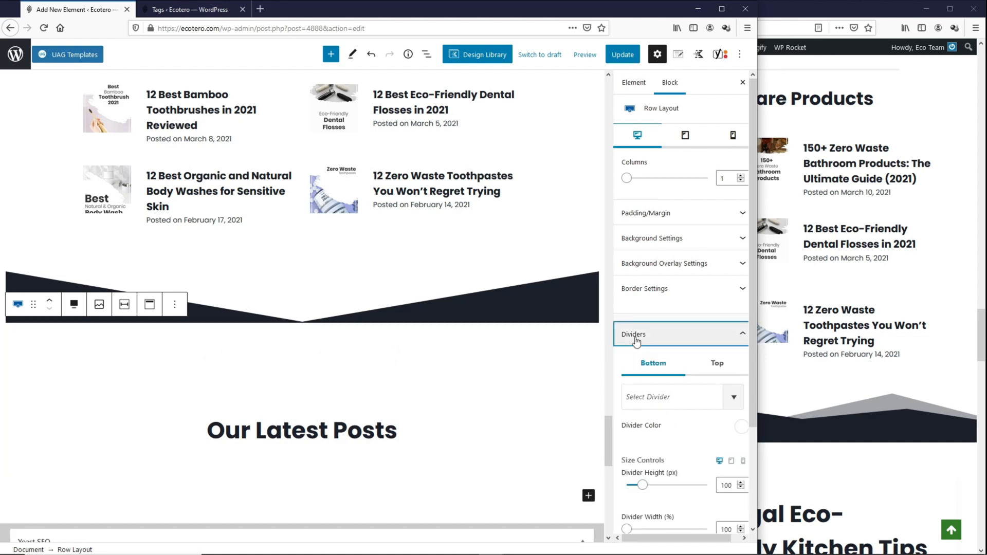
{"action": "left_click", "coordinate": [712, 366]}
{"action": "left_click", "coordinate": [705, 401]}
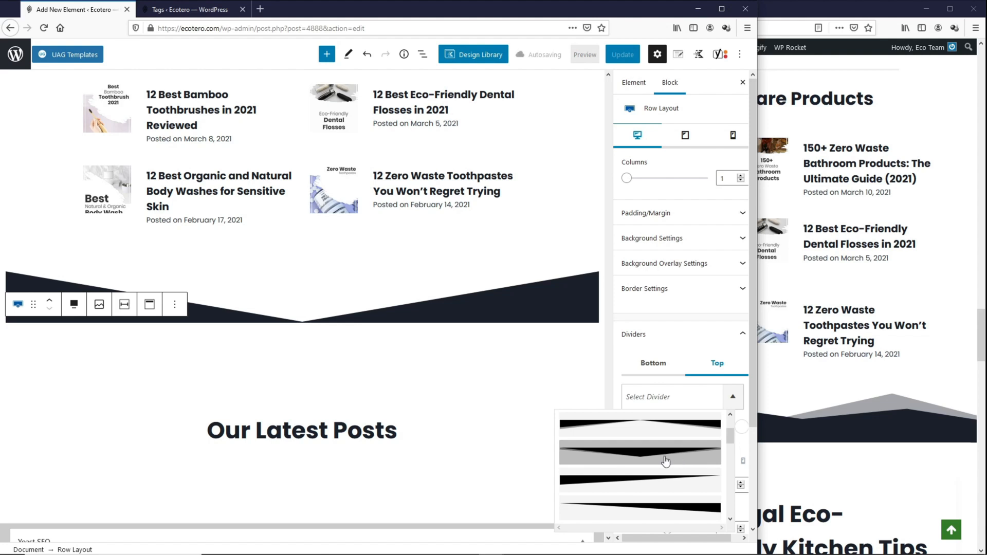
{"action": "left_click", "coordinate": [677, 459]}
{"action": "left_click", "coordinate": [742, 427]}
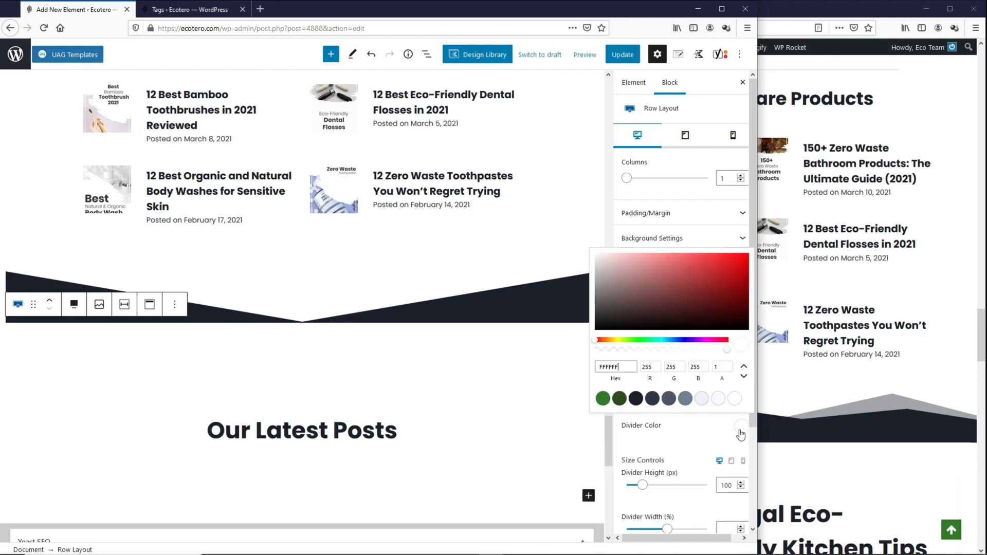
{"action": "left_click", "coordinate": [636, 399]}
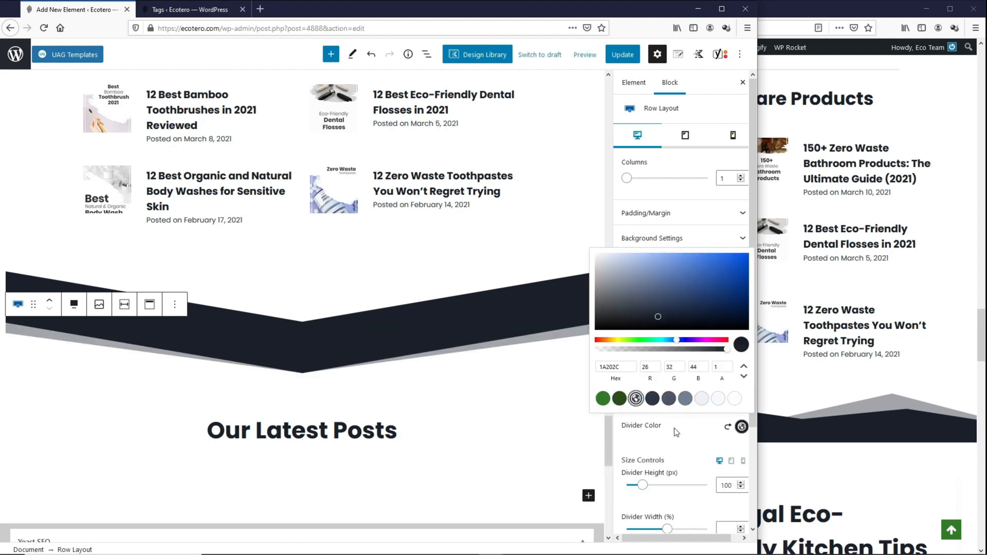
{"action": "left_click", "coordinate": [689, 436]}
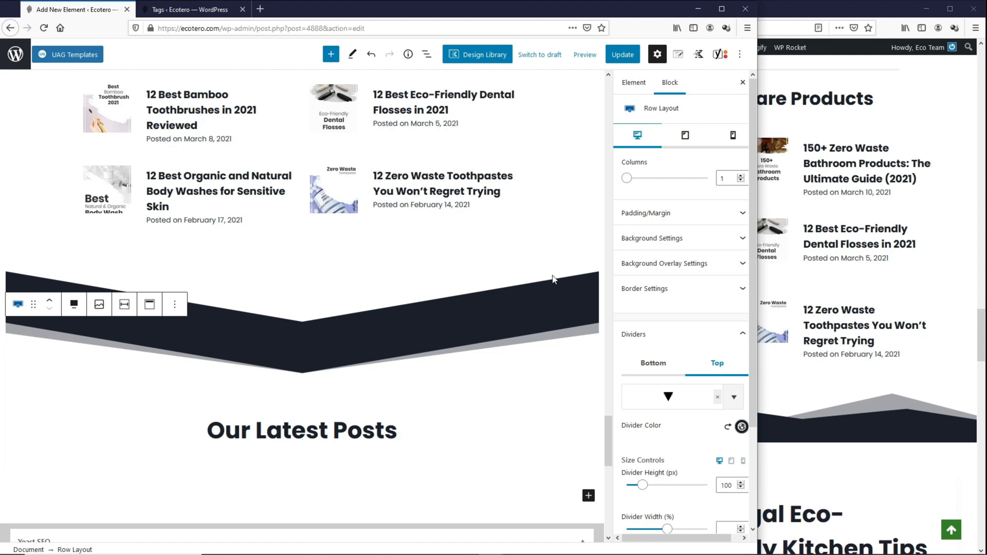
- Save the element and reload the live blog page to check the "Our Latest Posts" heading and the posts below it
{"action": "left_click", "coordinate": [624, 55]}
{"action": "left_click", "coordinate": [903, 100]}
{"action": "key", "text": "F5"}
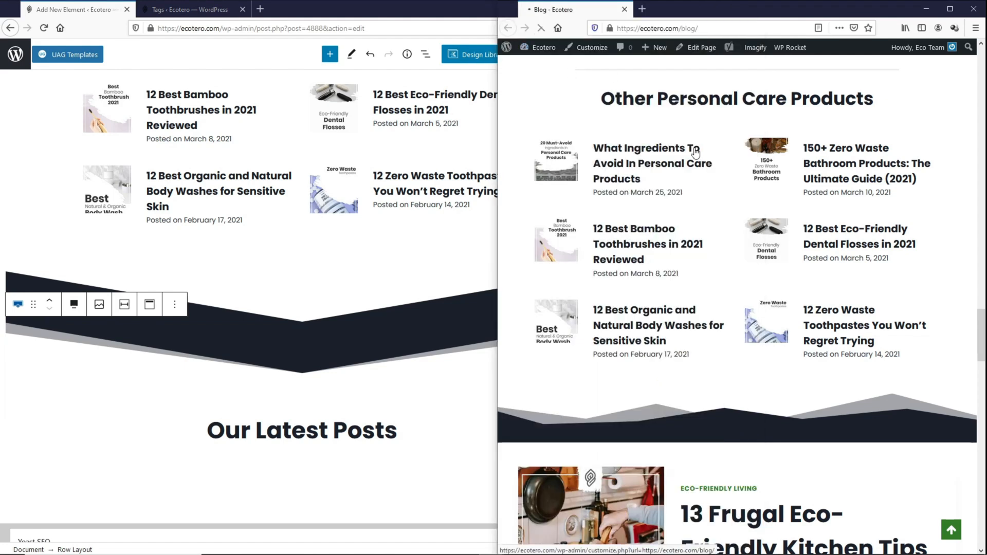
{"action": "scroll", "coordinate": [701, 159], "scroll_direction": "down", "scroll_amount": 6}
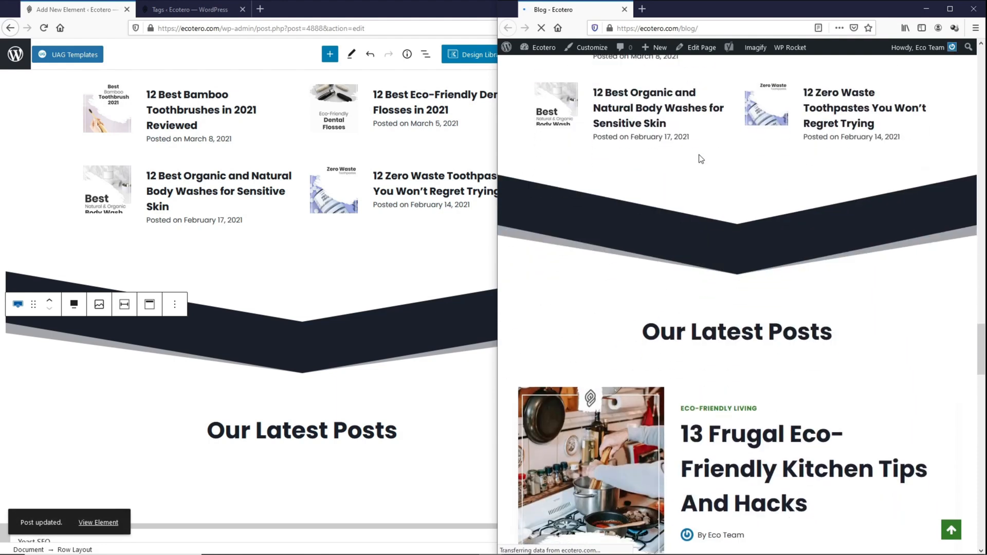
{"action": "left_click_drag", "start_coordinate": [643, 236], "coordinate": [829, 243]}
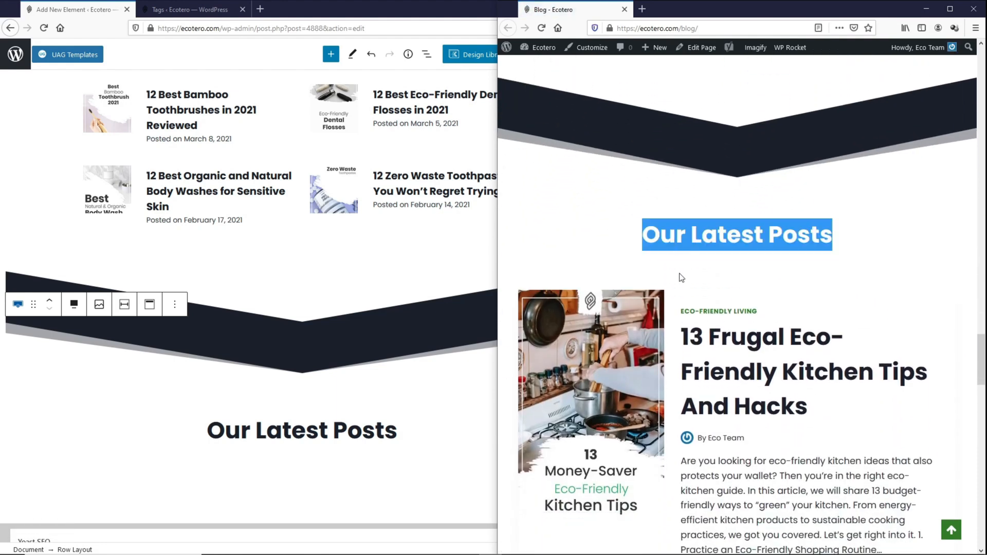
{"action": "scroll", "coordinate": [682, 278], "scroll_direction": "down", "scroll_amount": 10}
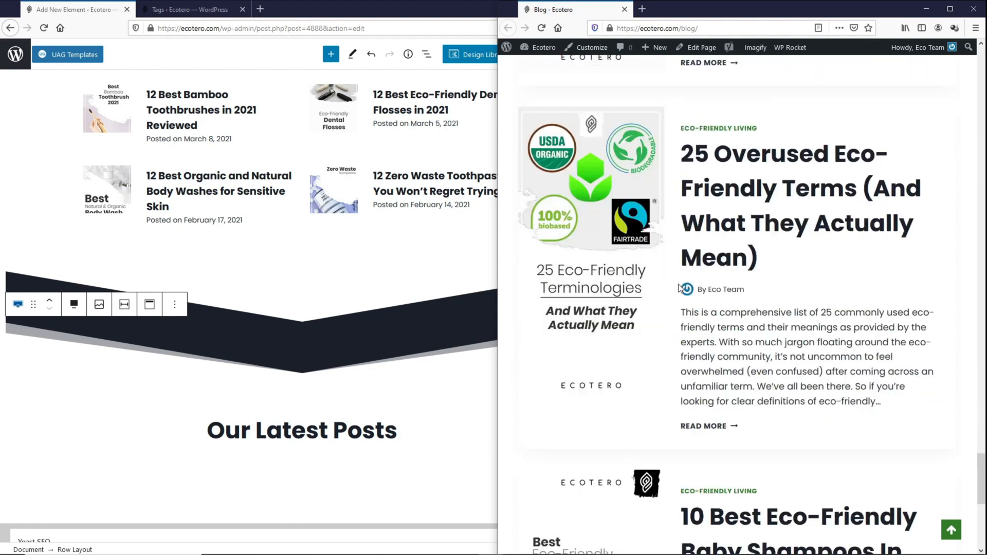
{"action": "scroll", "coordinate": [677, 285], "scroll_direction": "up", "scroll_amount": 11}
{"action": "left_click_drag", "start_coordinate": [640, 287], "coordinate": [853, 303]}
- Give the "Our Latest Posts" heading the HTML anchor "latest" and copy the anchor text
{"action": "left_click", "coordinate": [406, 431]}
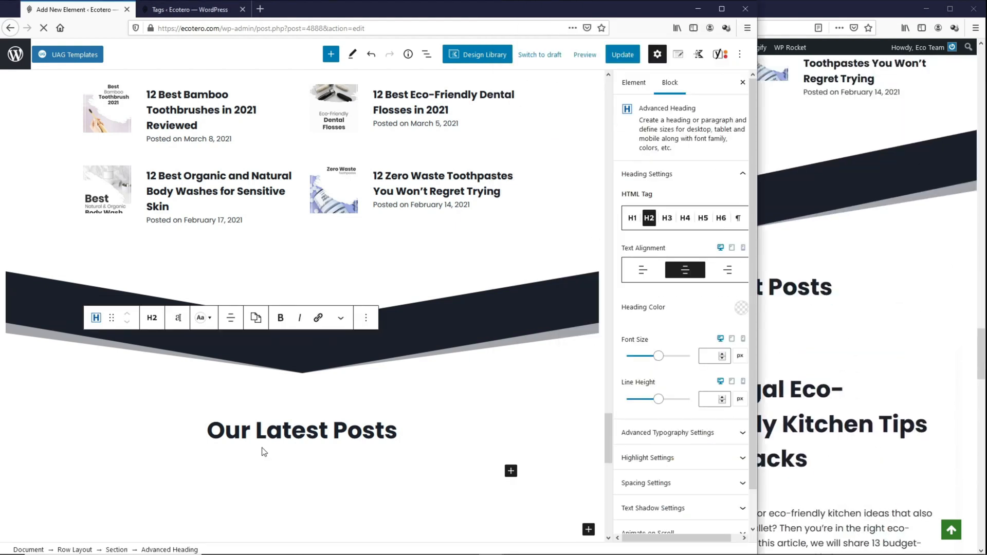
{"action": "left_click", "coordinate": [208, 431]}
{"action": "left_click_drag", "start_coordinate": [609, 429], "coordinate": [603, 159]}
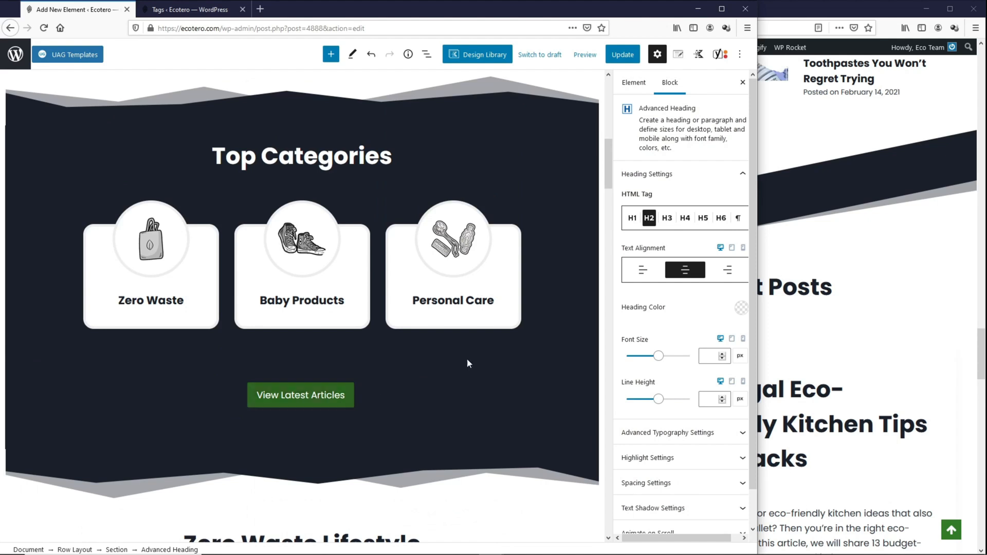
{"action": "left_click_drag", "start_coordinate": [608, 182], "coordinate": [604, 491]}
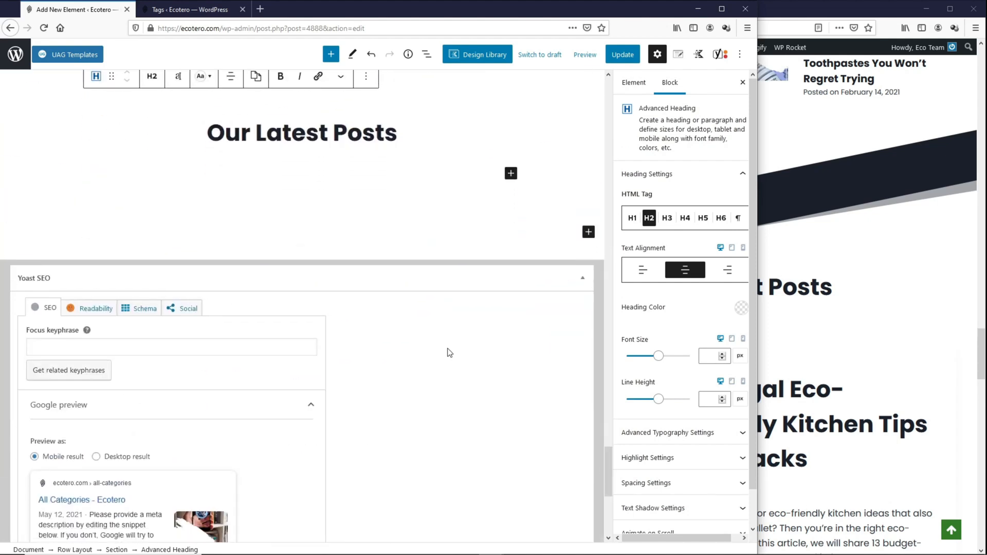
{"action": "left_click", "coordinate": [293, 133]}
{"action": "scroll", "coordinate": [676, 347], "scroll_direction": "down", "scroll_amount": 1}
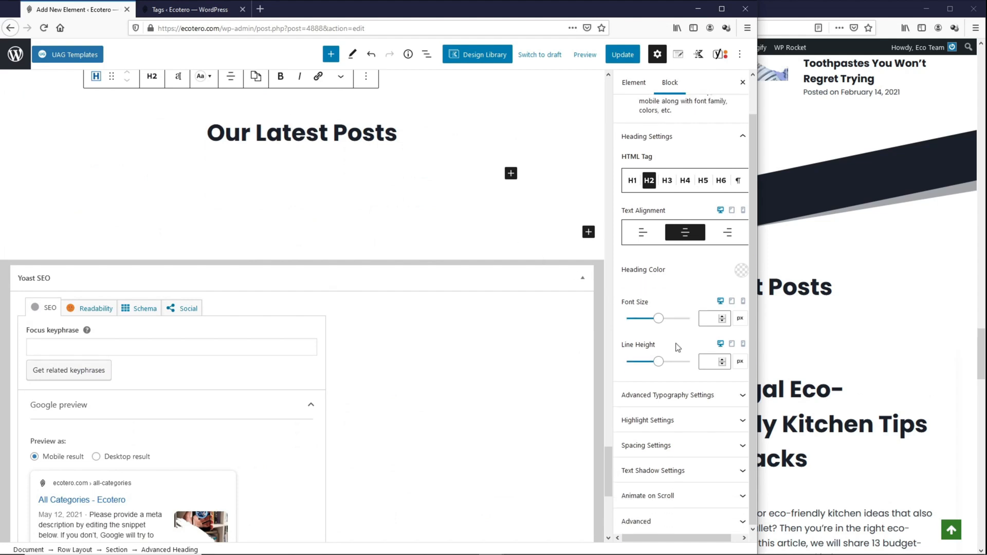
{"action": "left_click", "coordinate": [675, 525]}
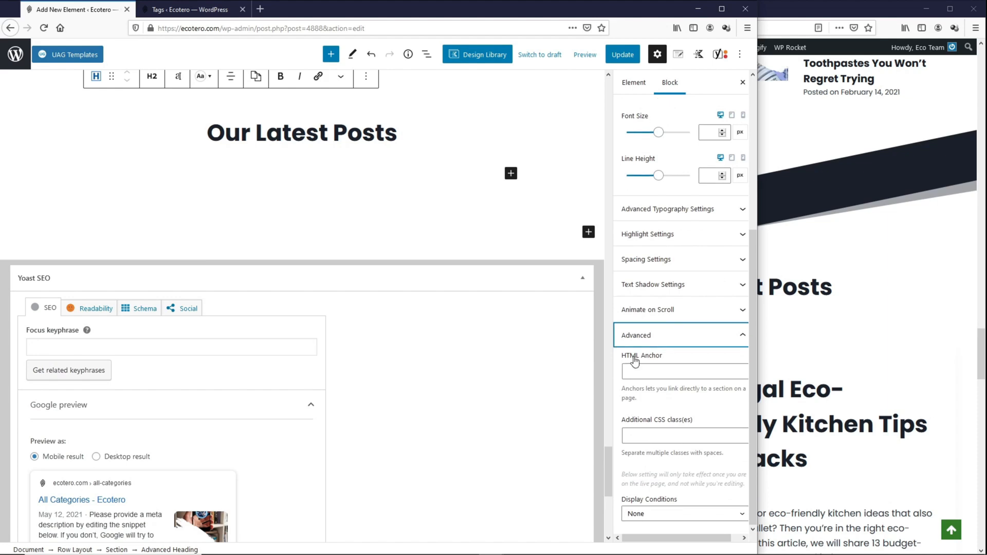
{"action": "left_click", "coordinate": [661, 371]}
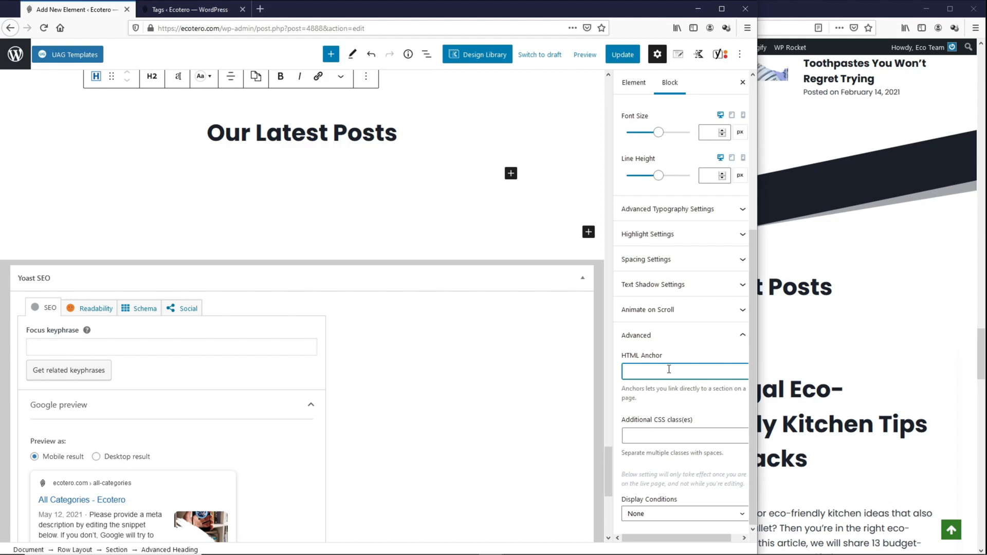
{"action": "left_click_drag", "start_coordinate": [665, 371], "coordinate": [612, 367]}
{"action": "right_click", "coordinate": [643, 370]}
{"action": "left_click", "coordinate": [664, 411]}
- Link the "View Latest Articles" button in the Top Categories section to #latest
{"action": "scroll", "coordinate": [463, 203], "scroll_direction": "down", "scroll_amount": 15}
{"action": "scroll", "coordinate": [461, 202], "scroll_direction": "up", "scroll_amount": 20}
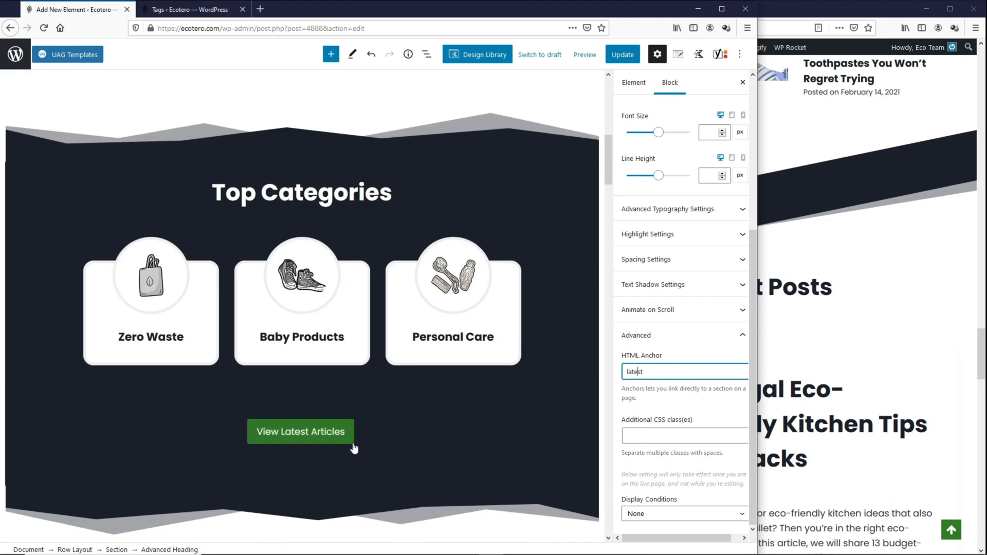
{"action": "left_click", "coordinate": [346, 445]}
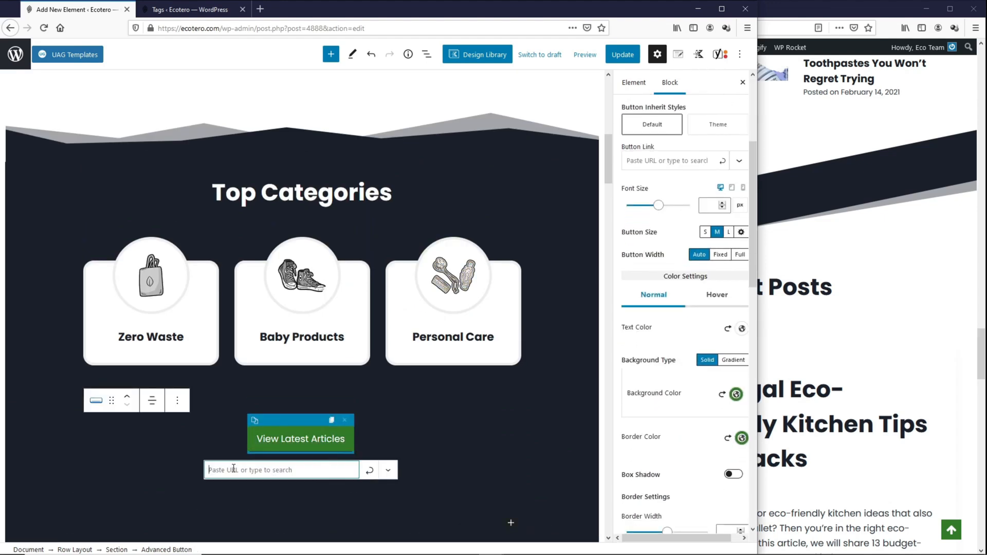
{"action": "type", "text": "#"}
{"action": "right_click", "coordinate": [239, 469]}
{"action": "left_click", "coordinate": [263, 395]}
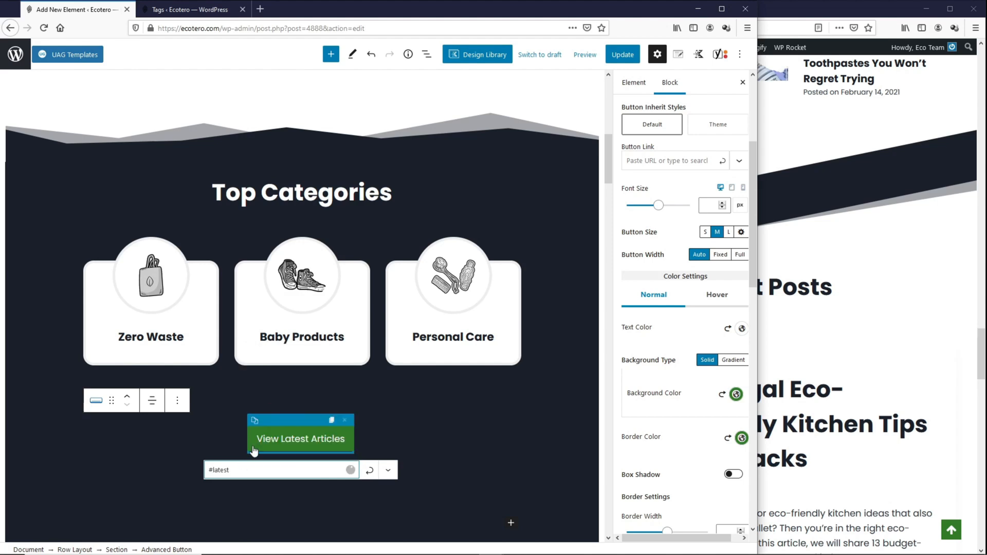
{"action": "left_click", "coordinate": [370, 471]}
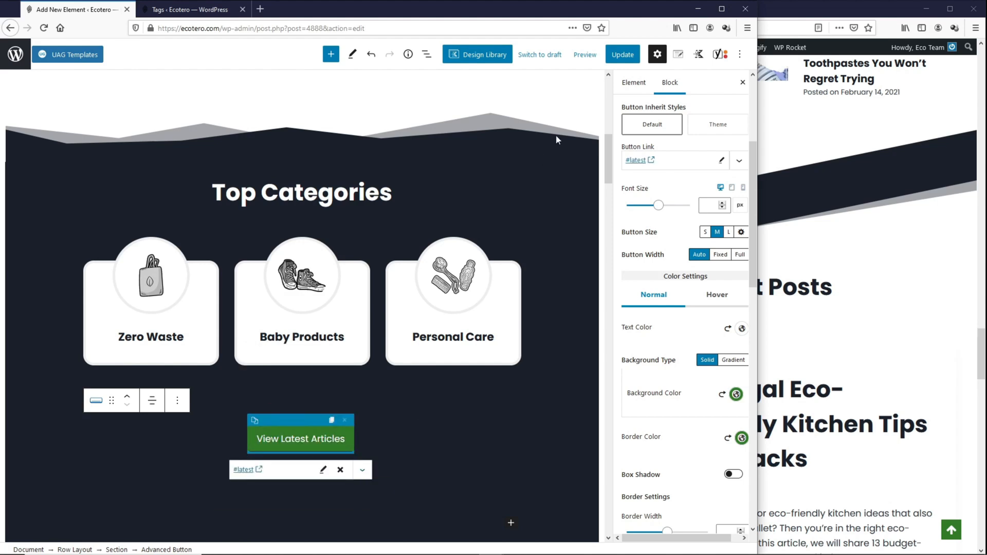
- Save the element and reload the live blog page to check the "View Latest Articles" button
{"action": "left_click", "coordinate": [620, 55]}
{"action": "key", "text": "alt+Tab"}
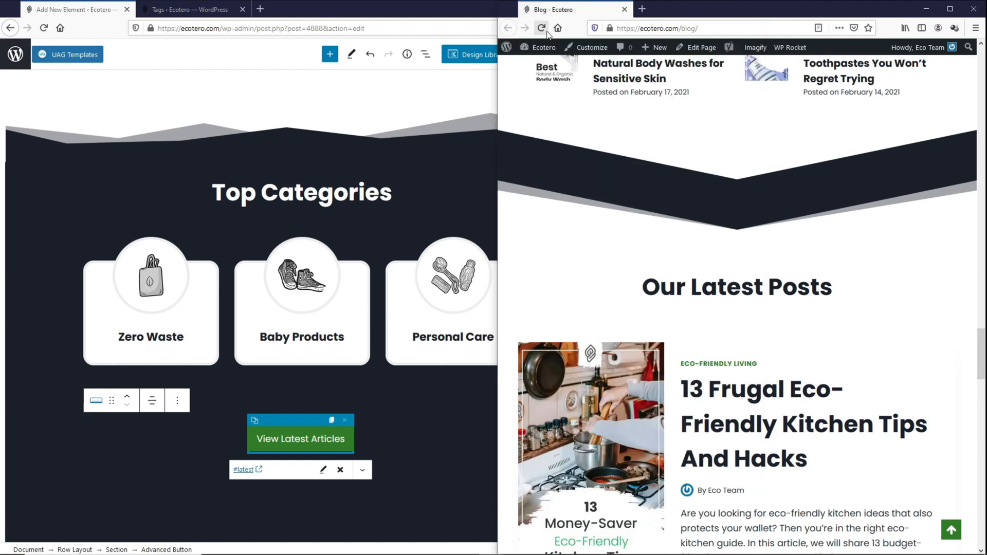
{"action": "left_click", "coordinate": [542, 30]}
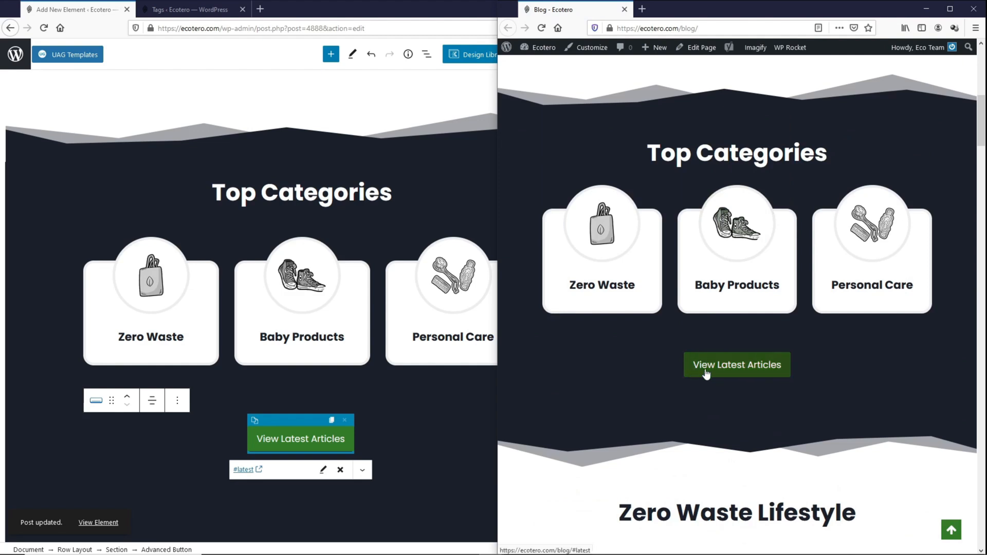
- Test the "View Latest Articles" button on the live blog page and look over the sections above "Our Latest Posts"
{"action": "left_click", "coordinate": [708, 373]}
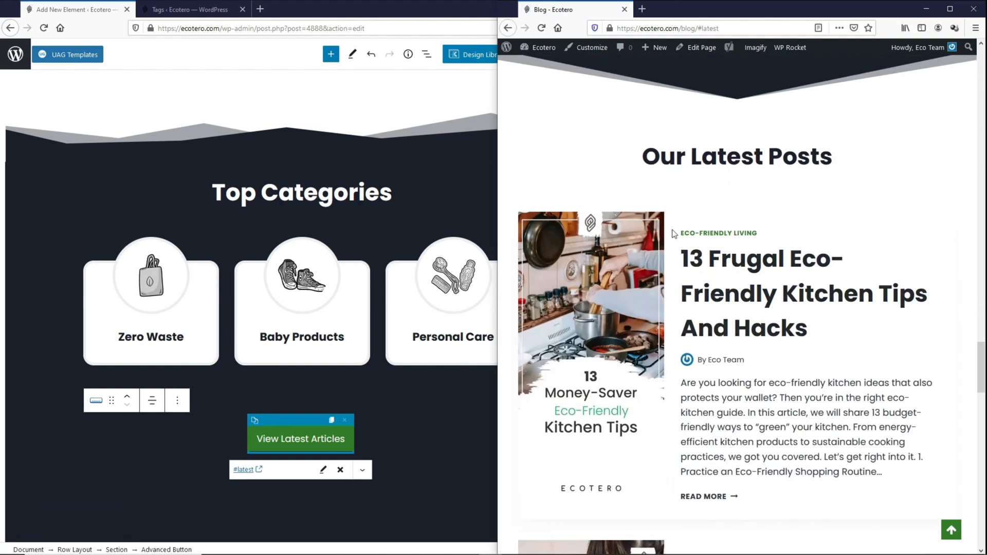
{"action": "left_click_drag", "start_coordinate": [633, 151], "coordinate": [859, 163]}
{"action": "scroll", "coordinate": [864, 216], "scroll_direction": "up", "scroll_amount": 8}
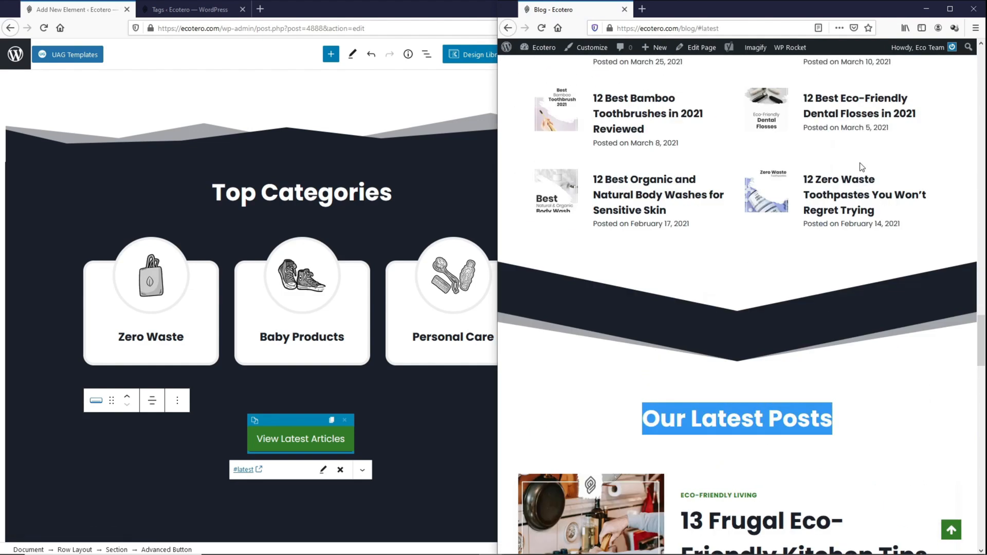
{"action": "scroll", "coordinate": [868, 277], "scroll_direction": "up", "scroll_amount": 10}
{"action": "left_click_drag", "start_coordinate": [653, 411], "coordinate": [824, 413]}
- Give the "Personal Care" heading the HTML anchor "personal" and copy the anchor text
{"action": "left_click", "coordinate": [431, 211]}
{"action": "scroll", "coordinate": [426, 214], "scroll_direction": "down", "scroll_amount": 20}
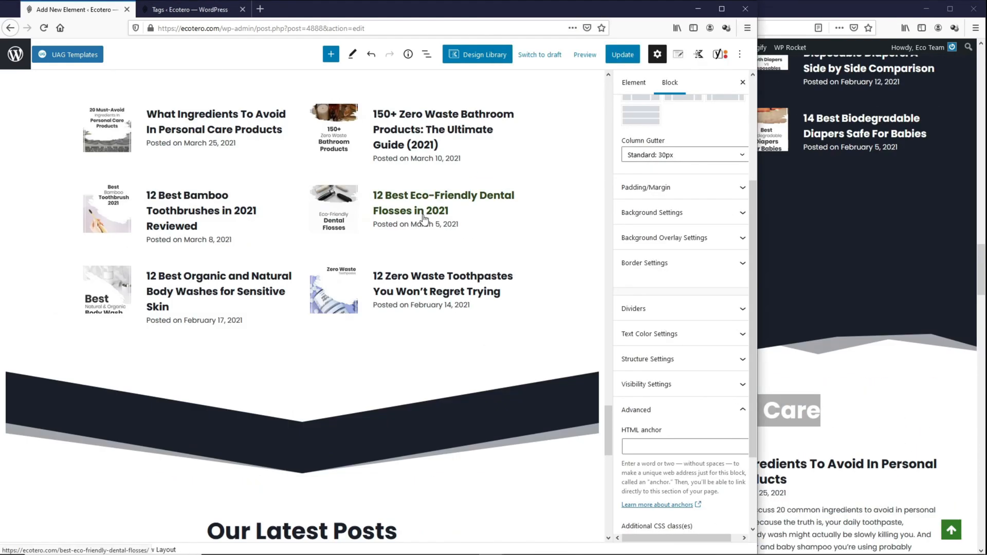
{"action": "scroll", "coordinate": [401, 246], "scroll_direction": "up", "scroll_amount": 9}
{"action": "left_click", "coordinate": [378, 271]}
{"action": "left_click", "coordinate": [660, 374]}
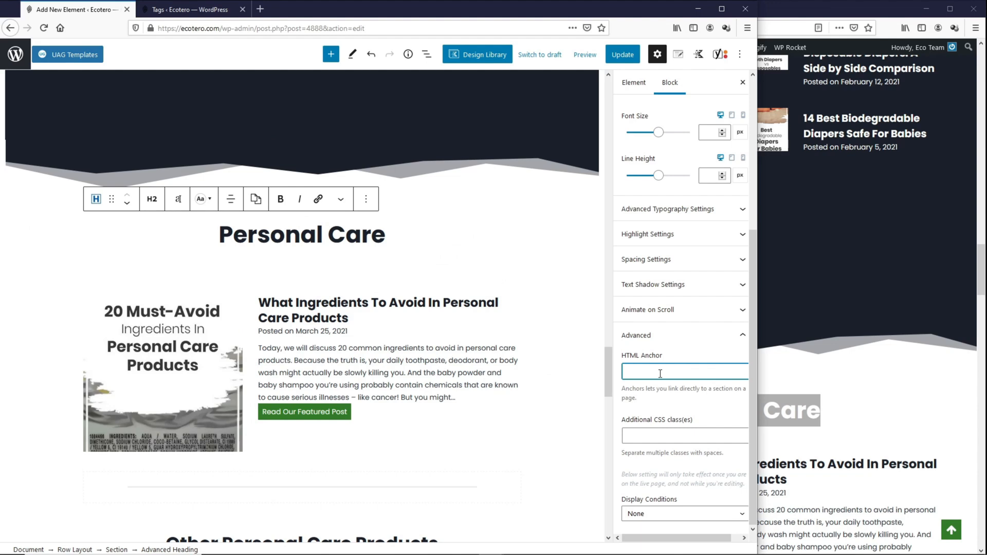
{"action": "type", "text": "personal"}
{"action": "double_click", "coordinate": [628, 366]}
{"action": "right_click", "coordinate": [628, 367]}
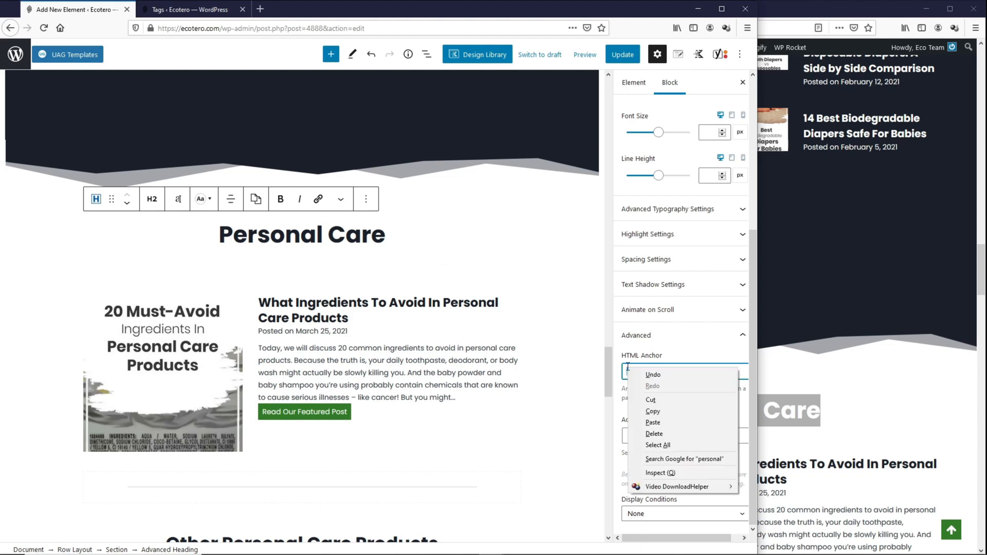
{"action": "left_click", "coordinate": [649, 400]}
- Link the Personal Care info box in the Top Categories section to #personal
{"action": "scroll", "coordinate": [514, 346], "scroll_direction": "down", "scroll_amount": 10}
{"action": "scroll", "coordinate": [514, 346], "scroll_direction": "down", "scroll_amount": 7}
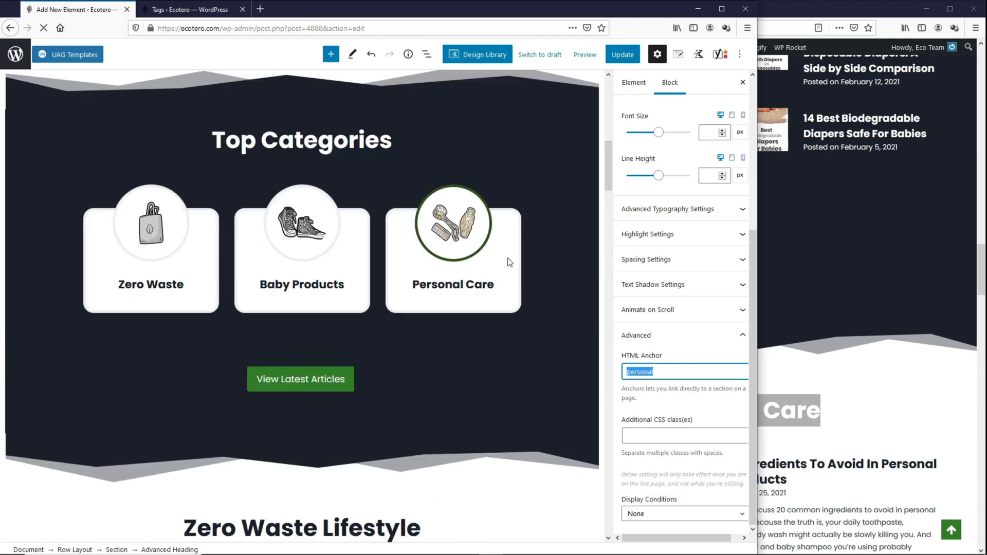
{"action": "left_click", "coordinate": [509, 262]}
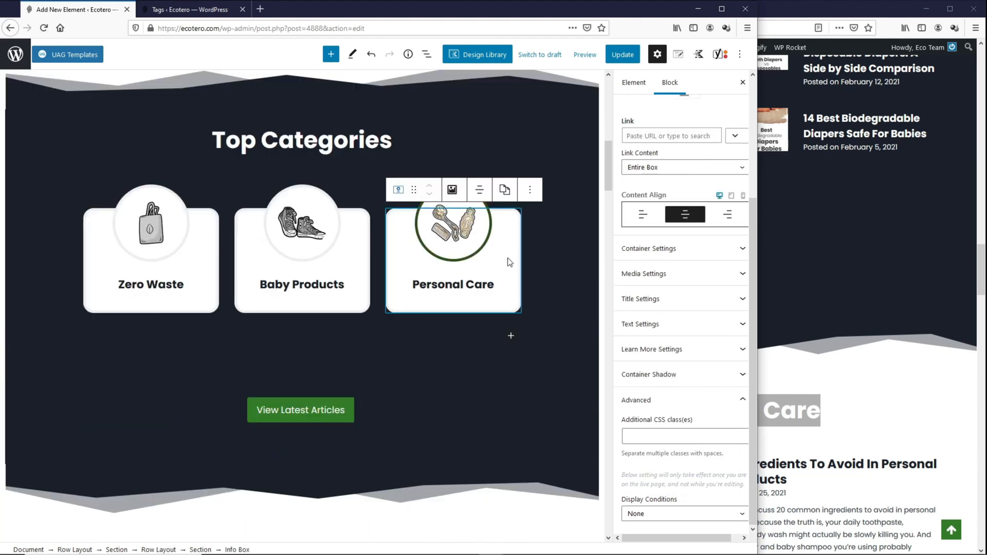
{"action": "left_click", "coordinate": [639, 136]}
{"action": "type", "text": "#"}
{"action": "right_click", "coordinate": [639, 136]}
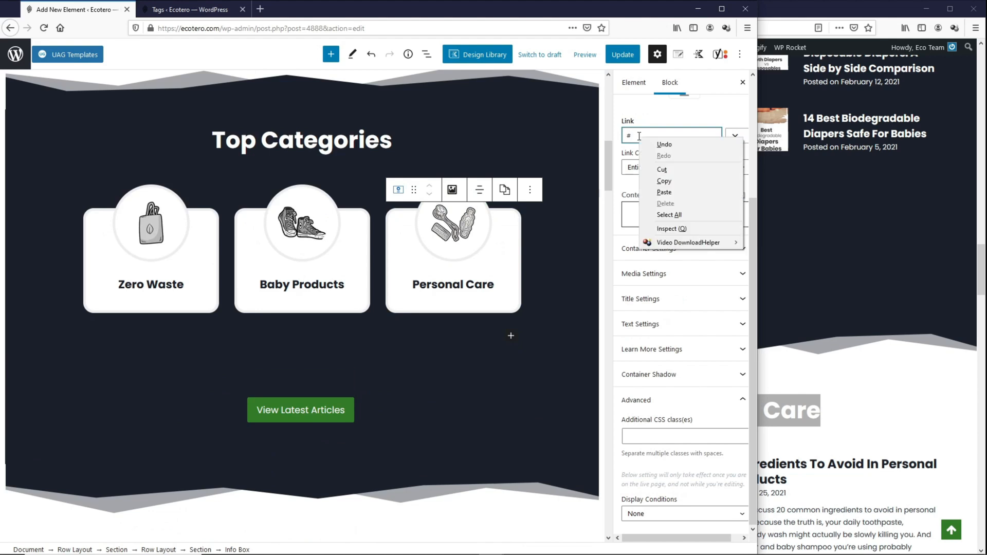
{"action": "left_click", "coordinate": [661, 188]}
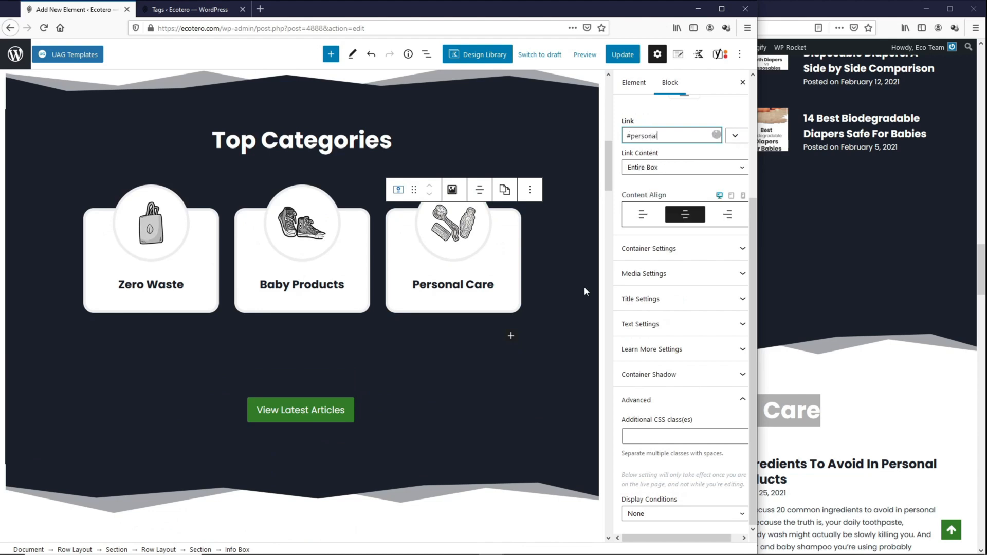
- Give the "Zero Waste Lifestyle" heading the HTML anchor "zero"
{"action": "scroll", "coordinate": [584, 292], "scroll_direction": "down", "scroll_amount": 7}
{"action": "left_click", "coordinate": [386, 192]}
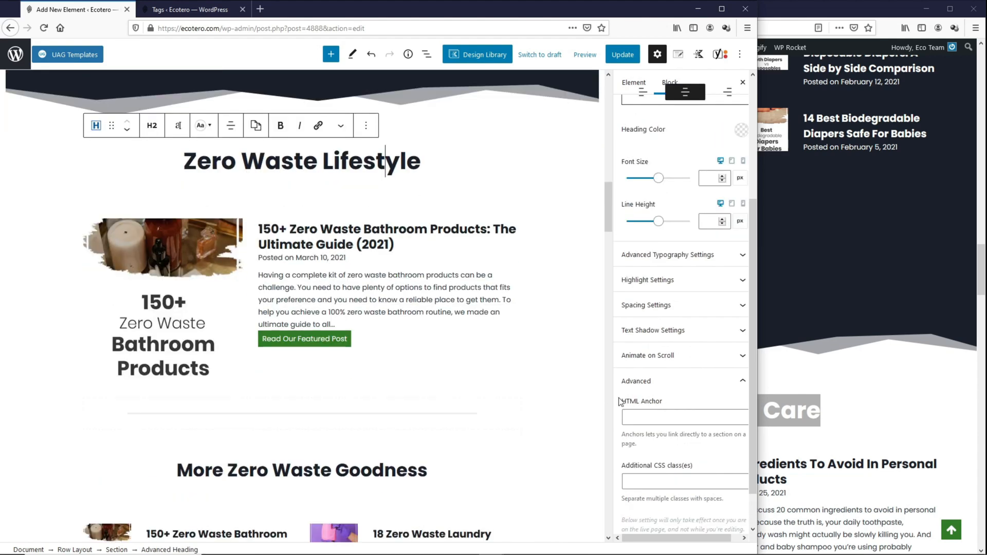
{"action": "left_click", "coordinate": [654, 414]}
{"action": "type", "text": "zero"}
{"action": "key", "text": "ctrl+a"}
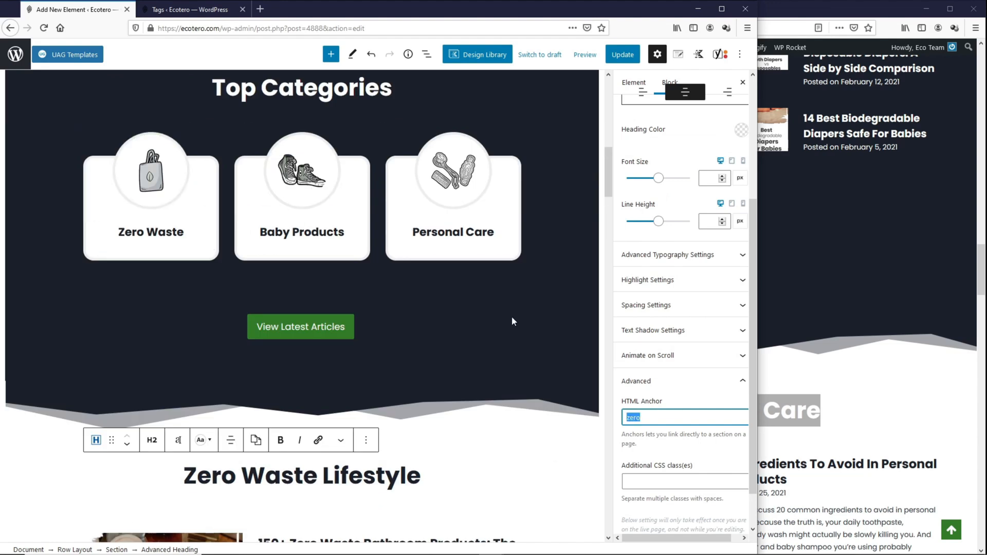
- Link the Zero Waste info box in the Top Categories section to #zero
{"action": "scroll", "coordinate": [511, 316], "scroll_direction": "up", "scroll_amount": 5}
{"action": "left_click", "coordinate": [208, 245]}
{"action": "left_click", "coordinate": [662, 136]}
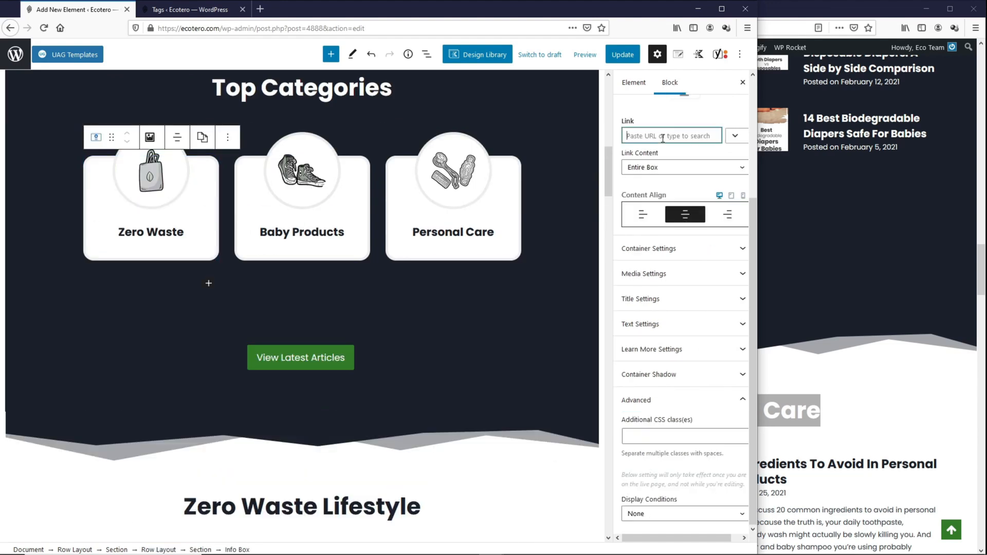
{"action": "type", "text": "#zero"}
- Give the "Baby Products" section heading the HTML anchor "baby" and copy the anchor text
{"action": "scroll", "coordinate": [537, 275], "scroll_direction": "down", "scroll_amount": 15}
{"action": "left_click", "coordinate": [337, 207]}
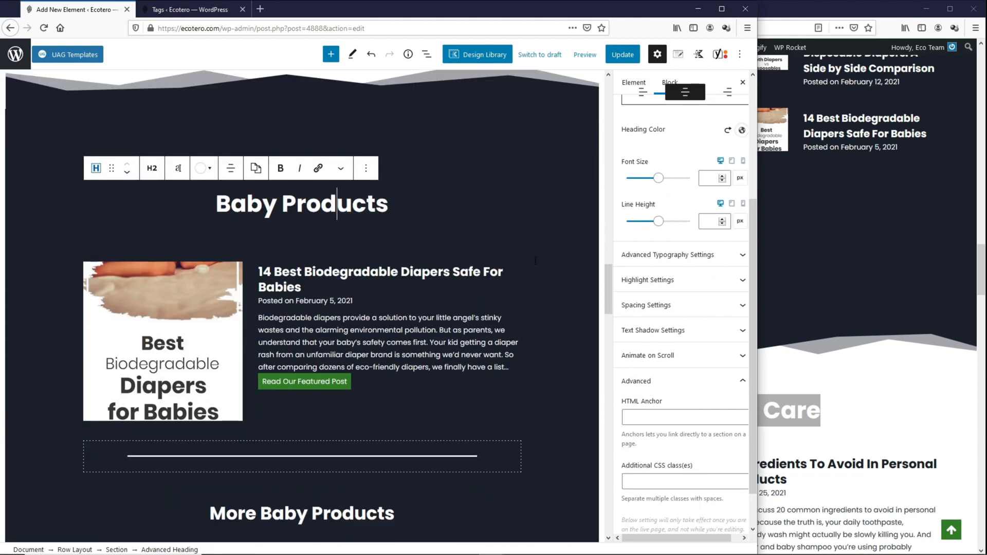
{"action": "left_click", "coordinate": [654, 422]}
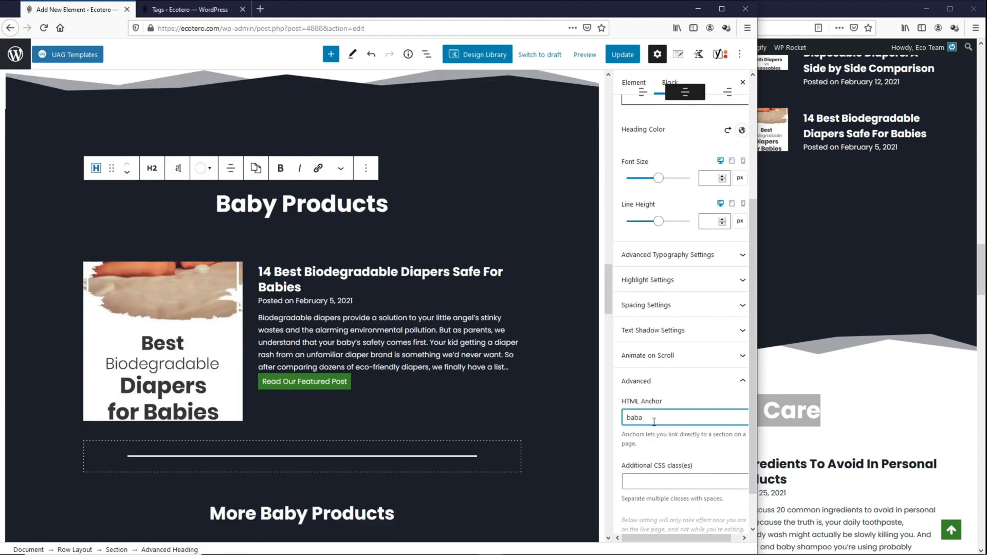
{"action": "double_click", "coordinate": [653, 422]}
{"action": "right_click", "coordinate": [654, 421]}
{"action": "left_click", "coordinate": [672, 457]}
- Link the Baby Products info box in the Top Categories section to #baby
{"action": "scroll", "coordinate": [518, 324], "scroll_direction": "up", "scroll_amount": 15}
{"action": "left_click", "coordinate": [359, 344]}
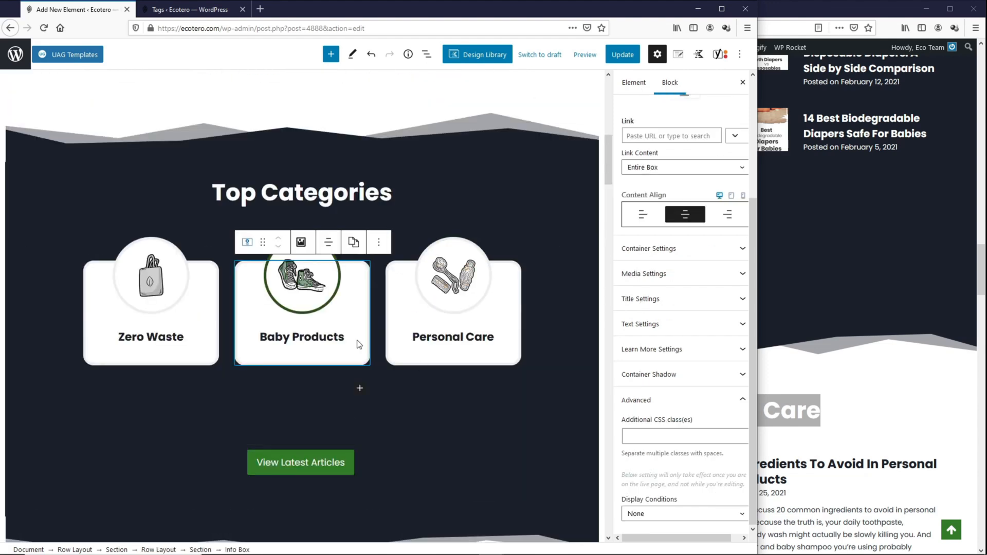
{"action": "left_click", "coordinate": [645, 132]}
{"action": "type", "text": "#"}
{"action": "right_click", "coordinate": [646, 132]}
{"action": "left_click", "coordinate": [656, 172]}
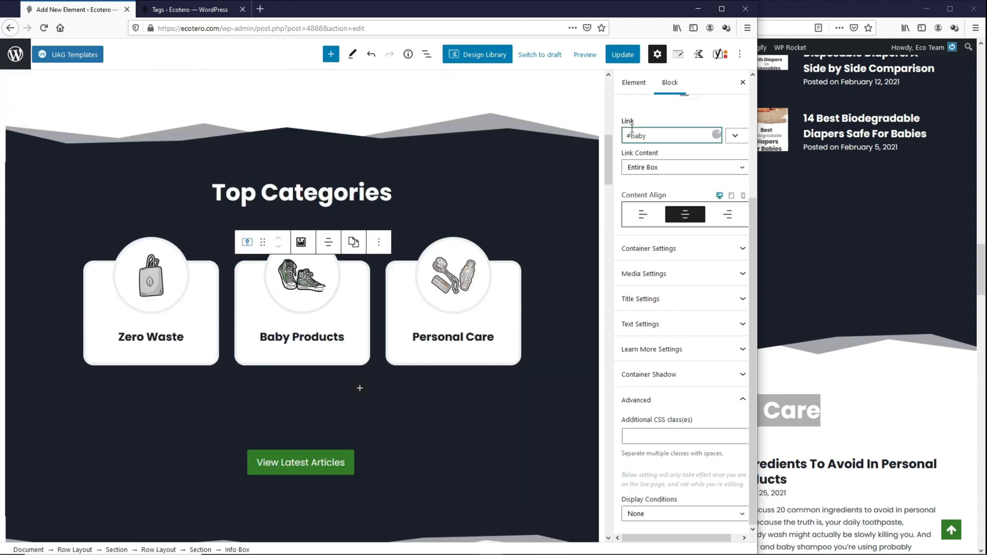
- Save the element and reload the live blog page at ecotero.com/blog/ without the #latest anchor in its address
{"action": "left_click", "coordinate": [623, 55]}
{"action": "left_click", "coordinate": [829, 186]}
{"action": "left_click", "coordinate": [543, 31]}
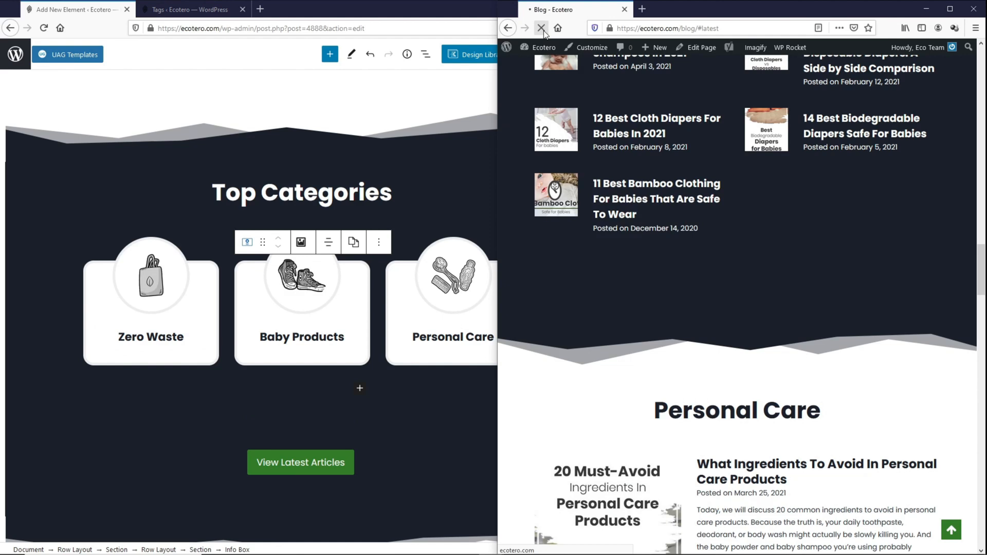
{"action": "double_click", "coordinate": [709, 28]}
{"action": "key", "text": "BackSpace"}
{"action": "key", "text": "BackSpace"}
{"action": "key", "text": "Return"}
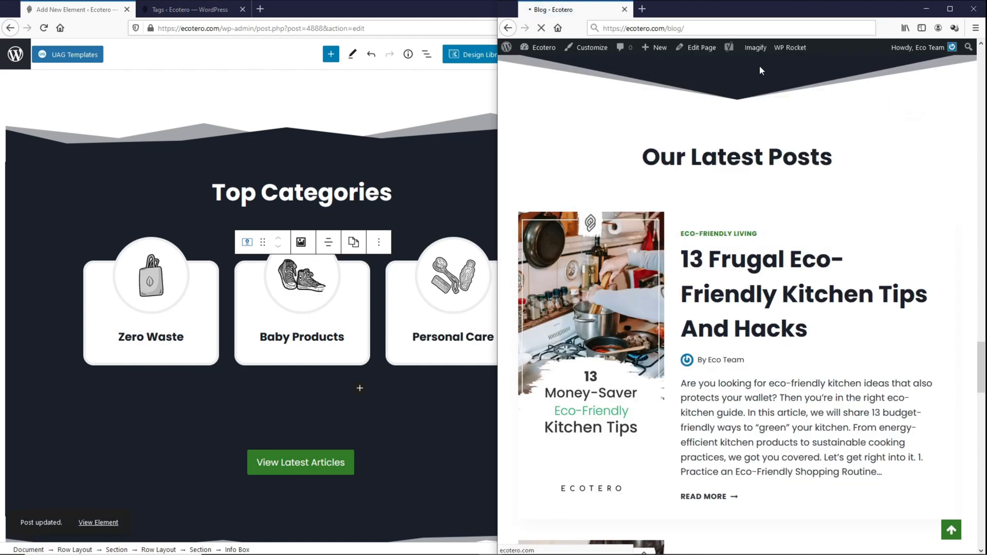
- Test the Zero Waste, Baby Products and Personal Care boxes on the live blog page, checking which section each one opens
{"action": "scroll", "coordinate": [778, 135], "scroll_direction": "down", "scroll_amount": 7}
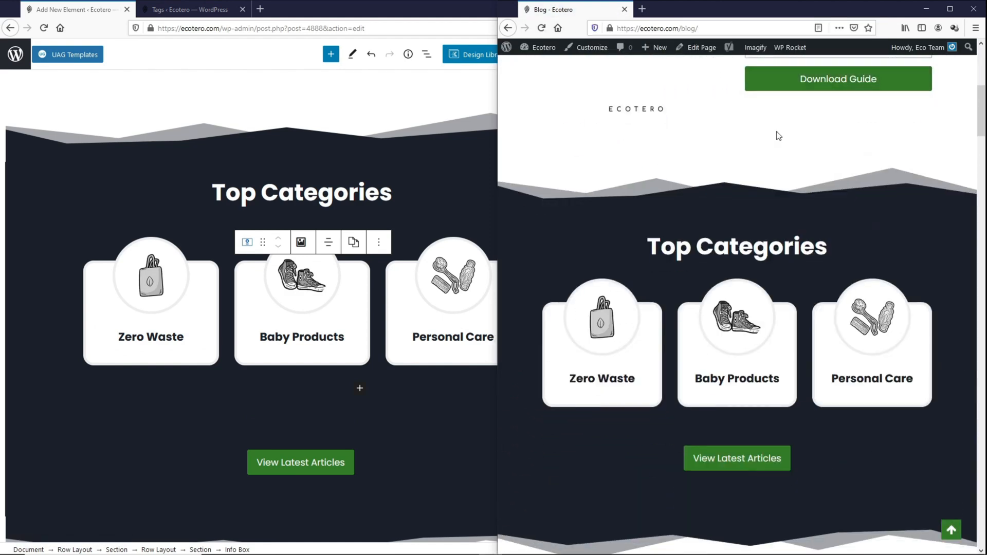
{"action": "scroll", "coordinate": [778, 136], "scroll_direction": "down", "scroll_amount": 2}
{"action": "left_click", "coordinate": [594, 237]}
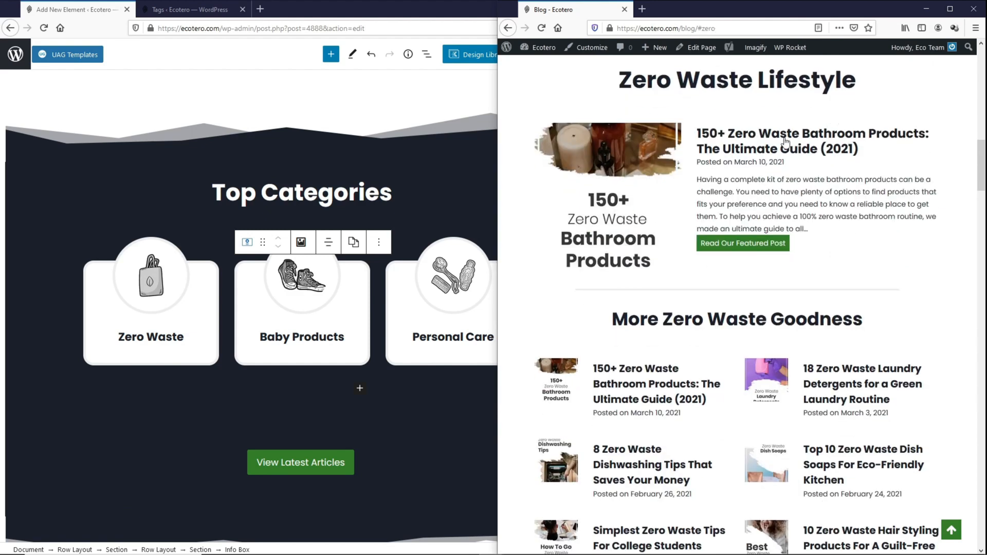
{"action": "scroll", "coordinate": [785, 142], "scroll_direction": "up", "scroll_amount": 5}
{"action": "left_click", "coordinate": [739, 178]}
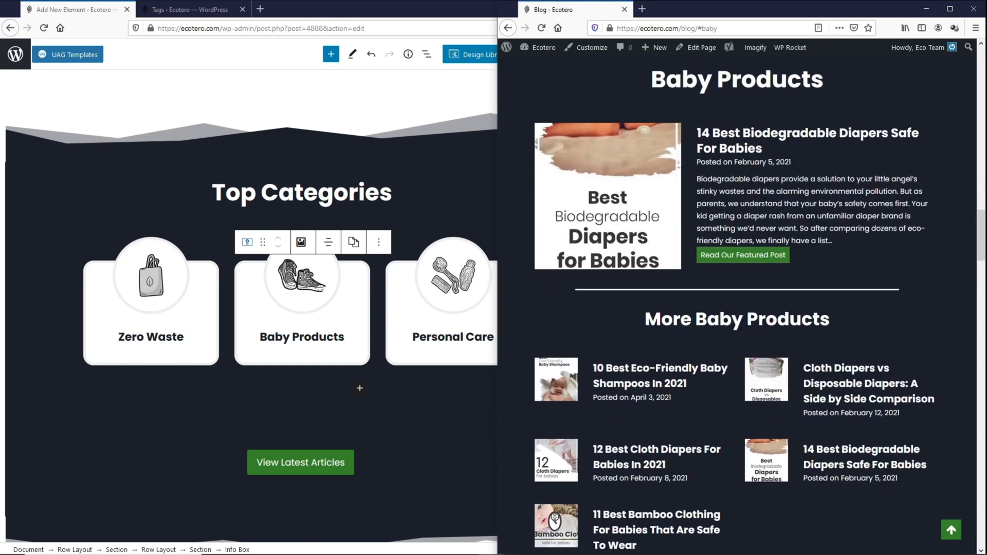
{"action": "scroll", "coordinate": [818, 357], "scroll_direction": "up", "scroll_amount": 15}
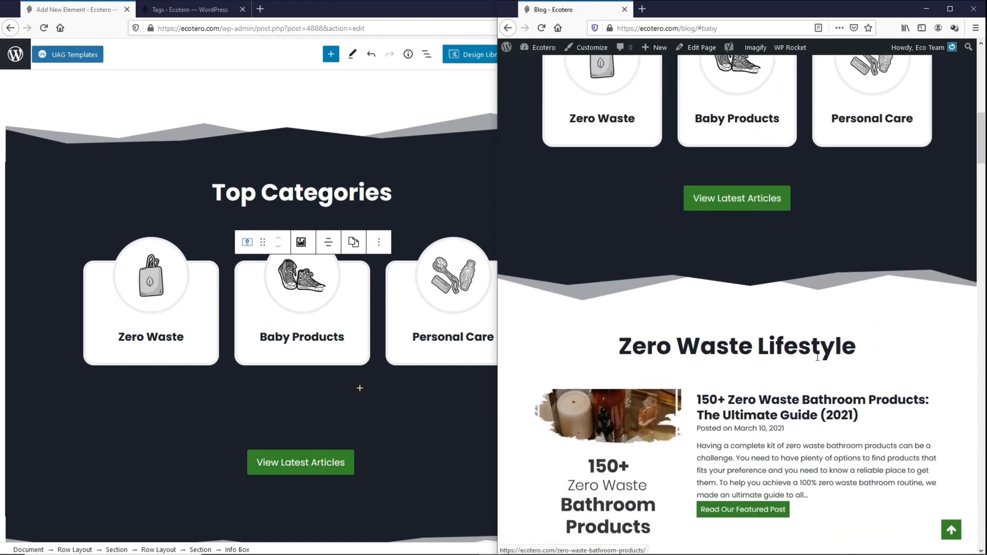
{"action": "left_click", "coordinate": [865, 198]}
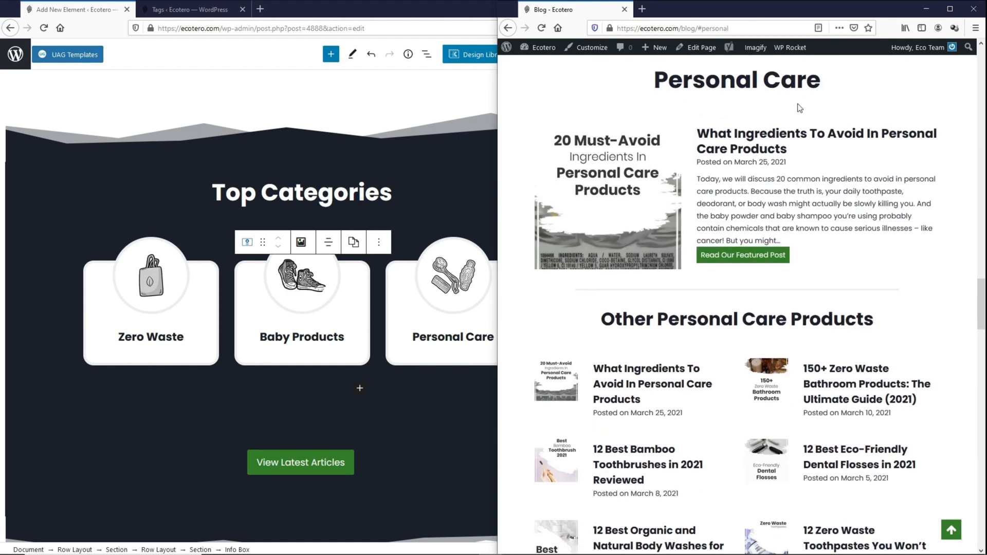
{"action": "scroll", "coordinate": [873, 228], "scroll_direction": "down", "scroll_amount": 10}
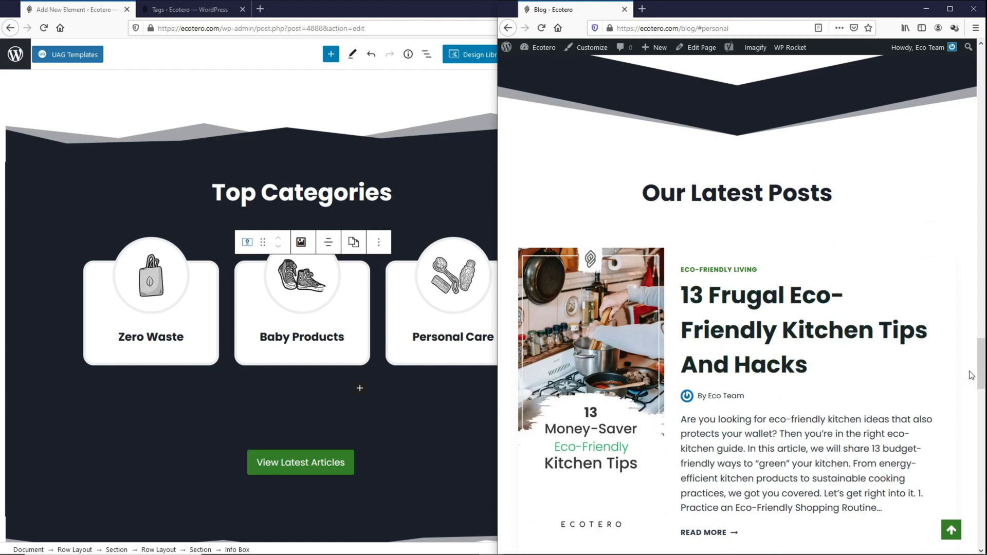
{"action": "left_click_drag", "start_coordinate": [981, 375], "coordinate": [983, 71]}
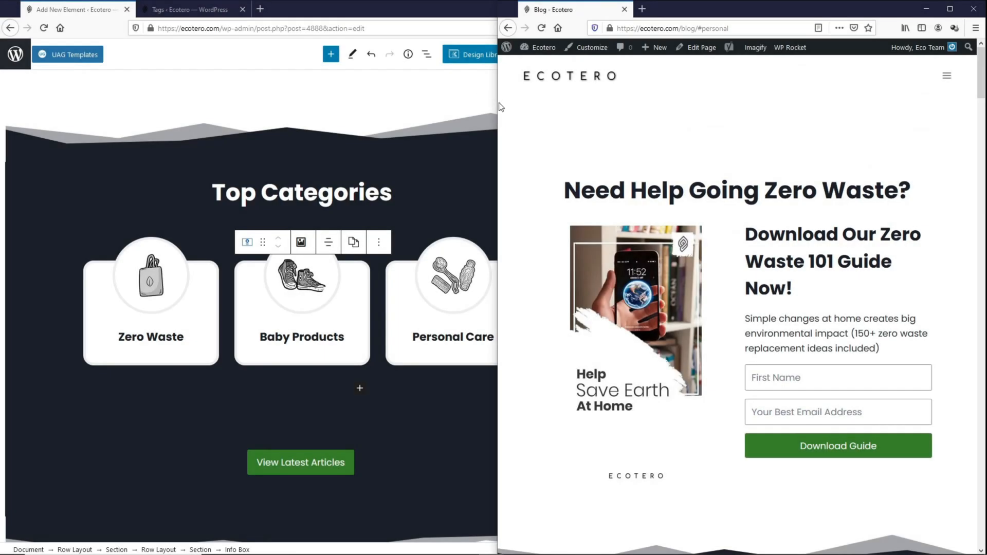
- Shrink the live blog page's window to a phone-sized view and select the "Need Help Going Zero Waste?" heading in the editor
{"action": "left_click_drag", "start_coordinate": [496, 102], "coordinate": [752, 129]}
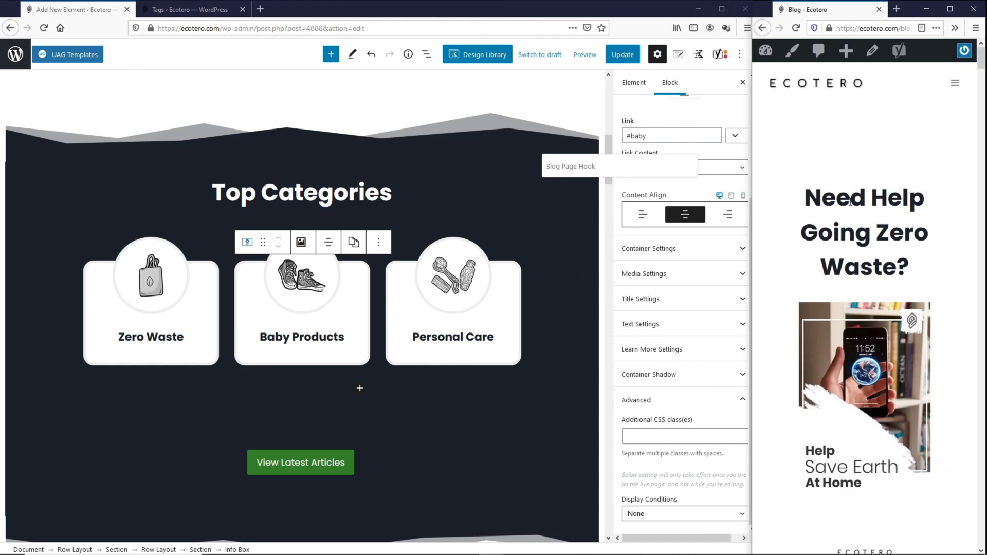
{"action": "left_click", "coordinate": [533, 263]}
{"action": "scroll", "coordinate": [534, 263], "scroll_direction": "up", "scroll_amount": 9}
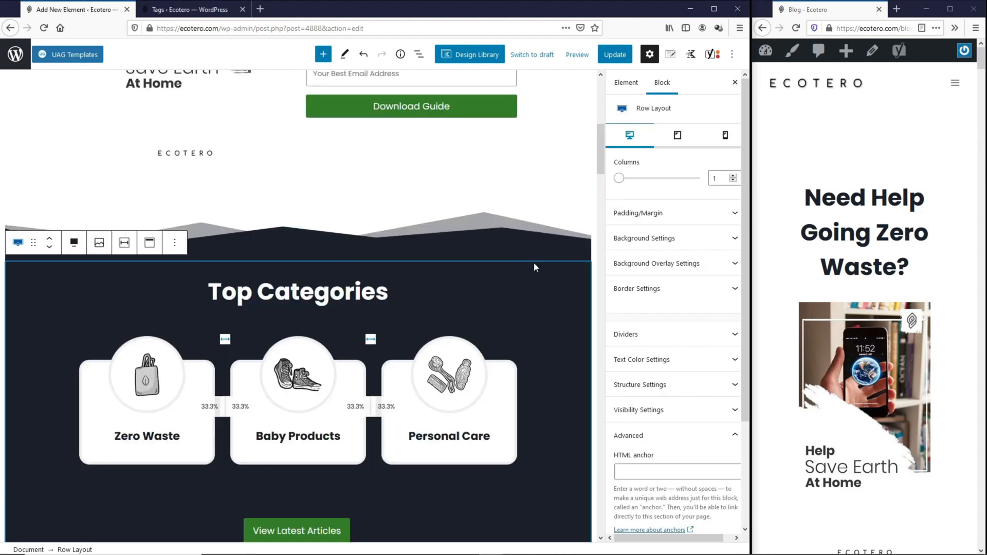
{"action": "left_click", "coordinate": [459, 267]}
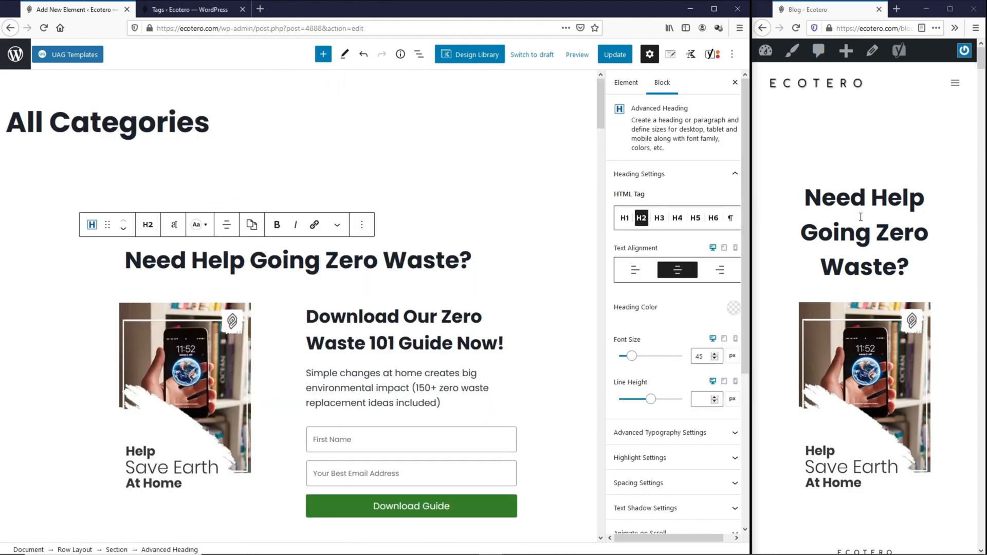
{"action": "left_click_drag", "start_coordinate": [900, 554], "coordinate": [899, 367]}
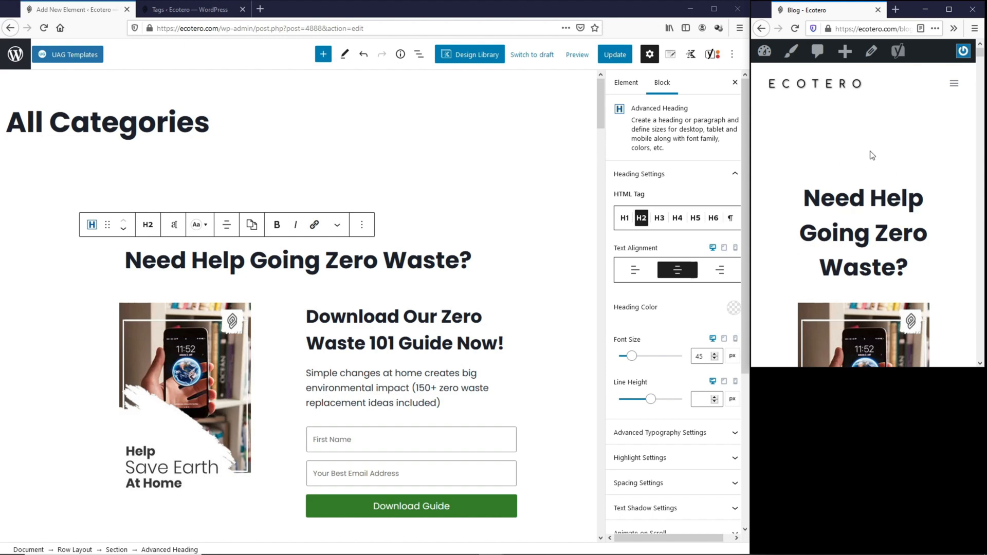
- Set the mobile font size of the "Need Help Going Zero Waste?" heading to 30 px
{"action": "left_click", "coordinate": [383, 260]}
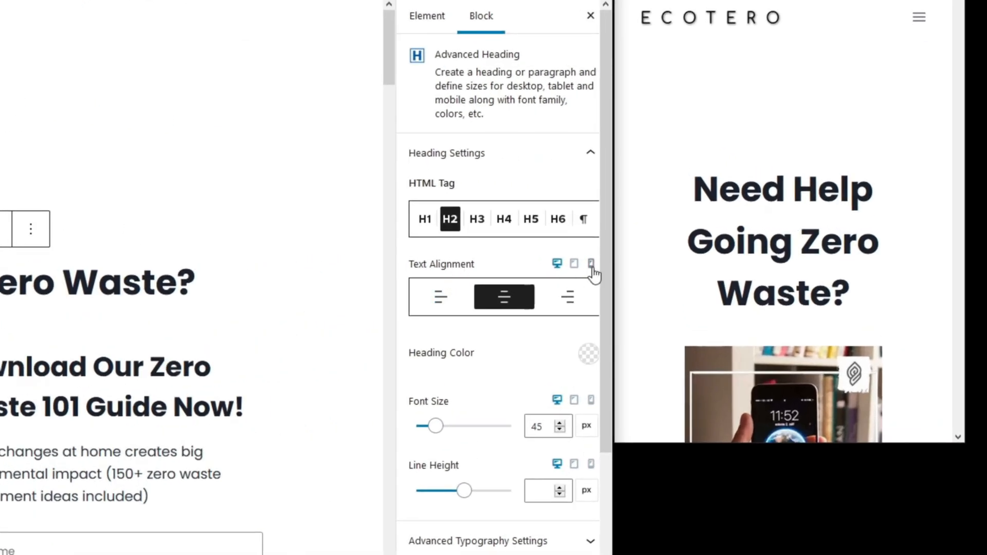
{"action": "left_click", "coordinate": [591, 263]}
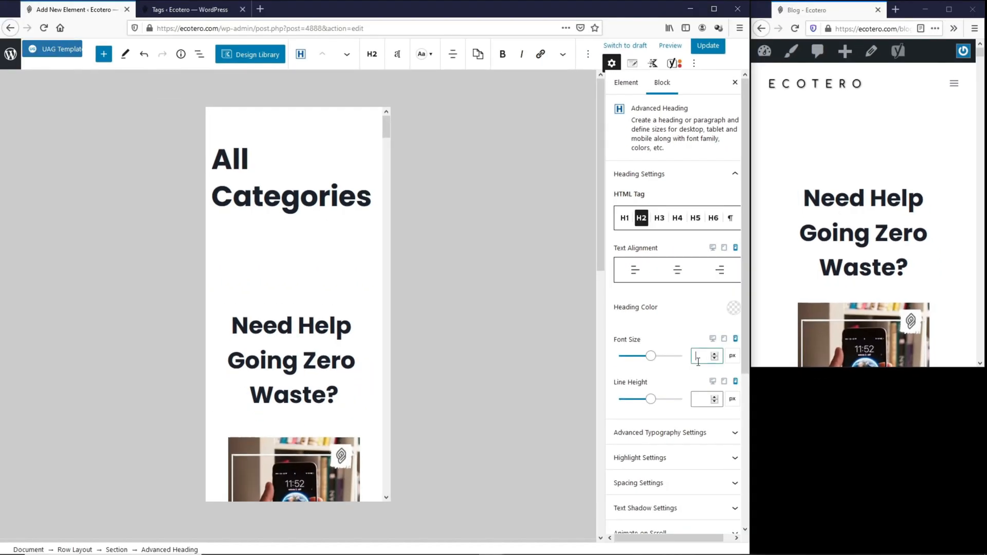
{"action": "left_click", "coordinate": [698, 361]}
{"action": "type", "text": "30"}
- Save the element, reload the live blog page, and compare the "Need Help Going Zero Waste?" heading at phone and desktop widths
{"action": "left_click", "coordinate": [708, 46]}
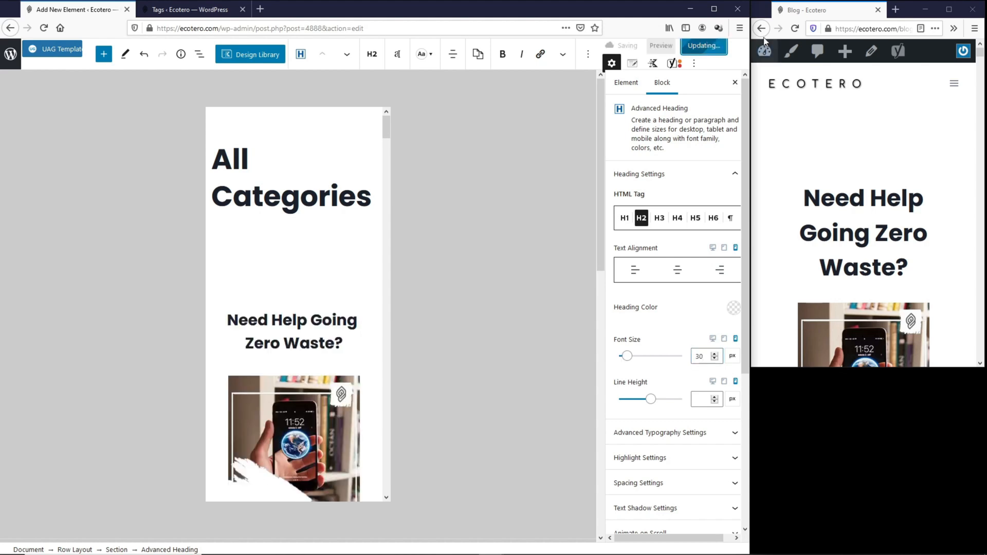
{"action": "left_click", "coordinate": [795, 29]}
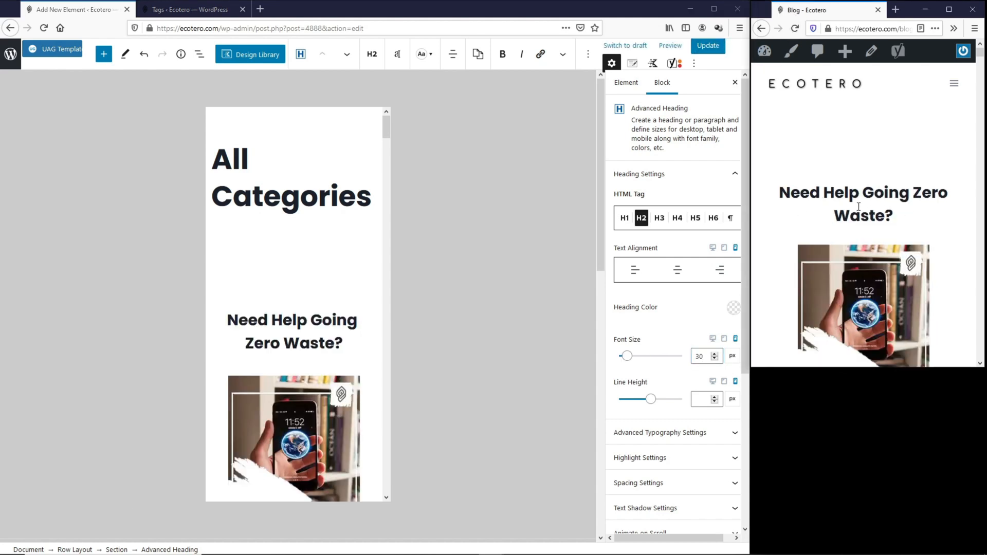
{"action": "left_click_drag", "start_coordinate": [750, 202], "coordinate": [377, 201]}
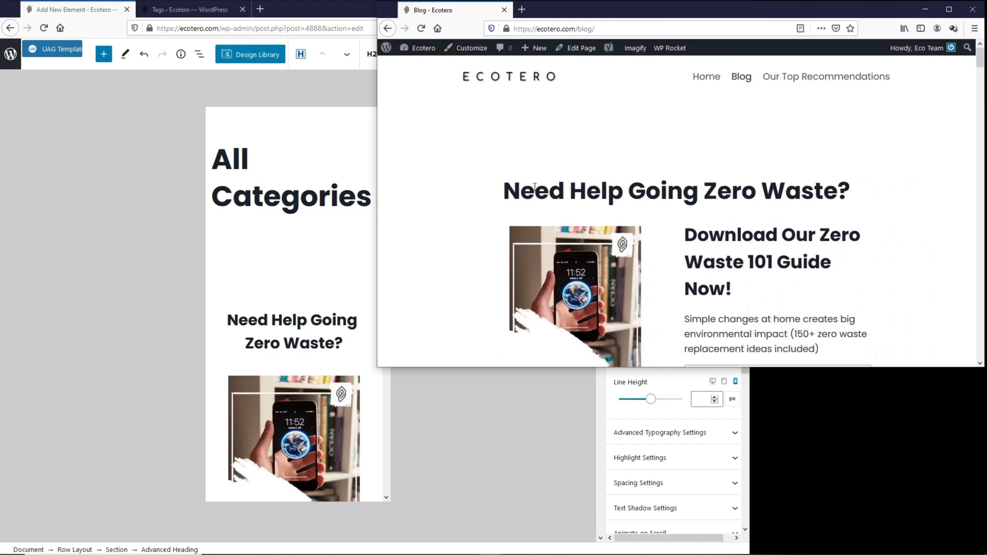
{"action": "left_click_drag", "start_coordinate": [503, 190], "coordinate": [840, 193]}
{"action": "left_click", "coordinate": [840, 206]}
{"action": "left_click_drag", "start_coordinate": [377, 194], "coordinate": [772, 218]}
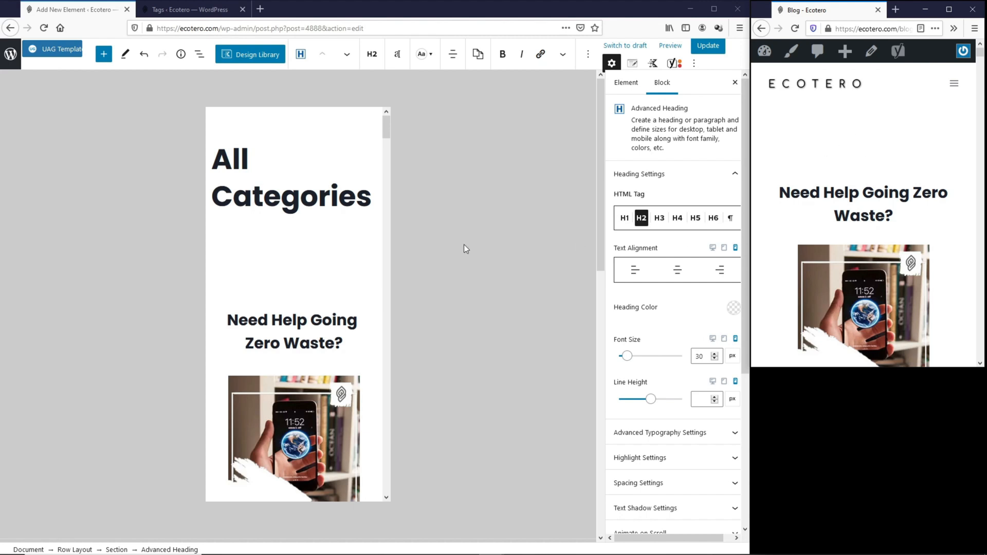
- Set the mobile top padding of the "Need Help Going Zero Waste?" row to 80 px, save the element and reload the live blog page
{"action": "left_click", "coordinate": [301, 278]}
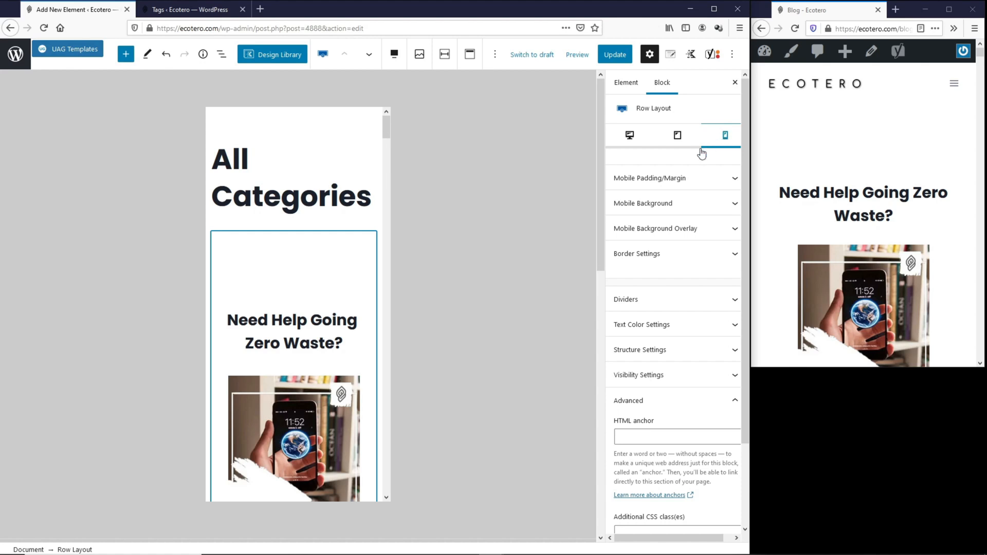
{"action": "left_click", "coordinate": [683, 179]}
{"action": "left_click_drag", "start_coordinate": [637, 218], "coordinate": [617, 220]}
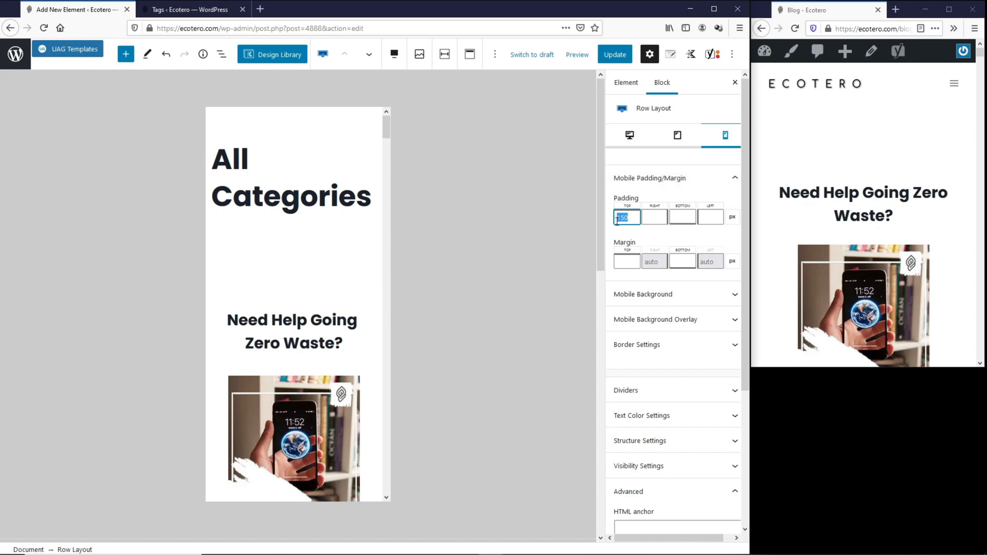
{"action": "type", "text": "80"}
{"action": "left_click", "coordinate": [615, 54]}
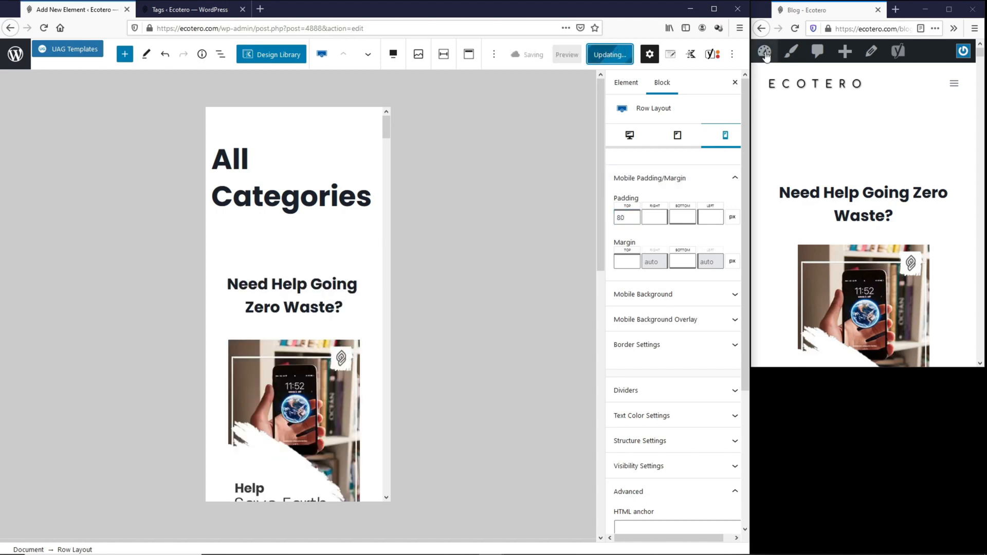
{"action": "left_click", "coordinate": [796, 29]}
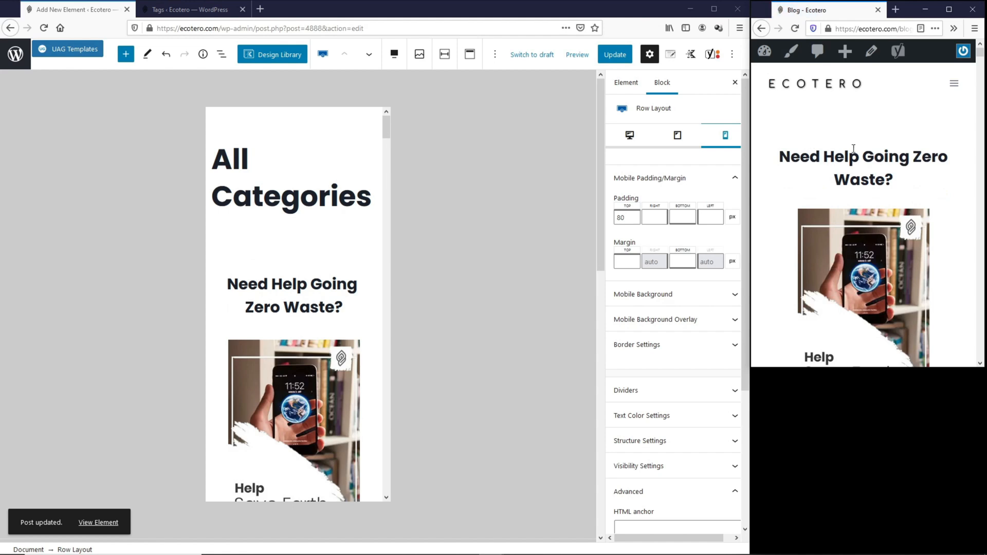
{"action": "mouse_move", "coordinate": [751, 137]}
{"action": "left_mouse_down"}
{"action": "mouse_move", "coordinate": [229, 137]}
{"action": "mouse_move", "coordinate": [751, 146]}
{"action": "left_mouse_up"}
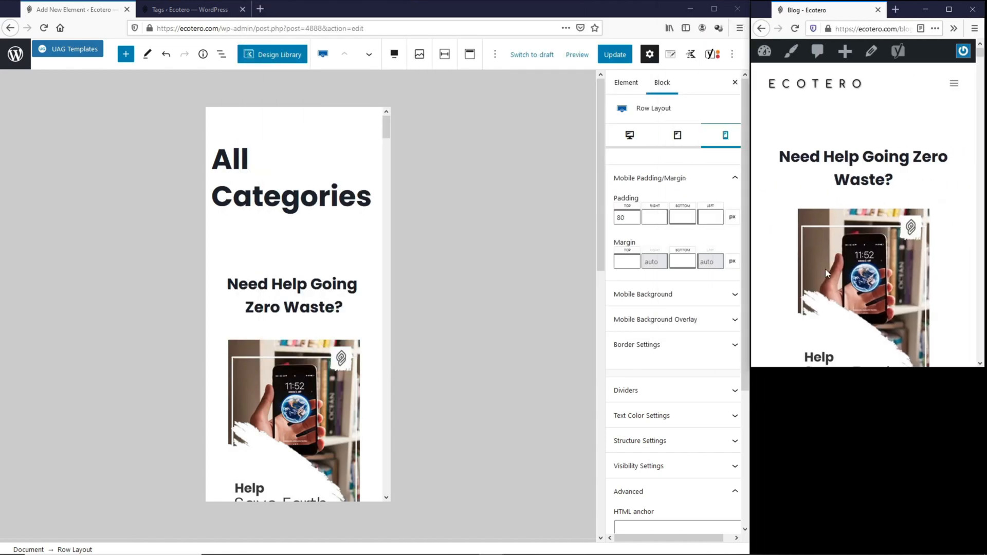
- Check the live phone-sized guide area, hide the section holding the "Help Save Earth At Home" image on mobile, save, and reload the live page
{"action": "scroll", "coordinate": [856, 264], "scroll_direction": "down", "scroll_amount": 3}
{"action": "scroll", "coordinate": [871, 211], "scroll_direction": "down", "scroll_amount": 4}
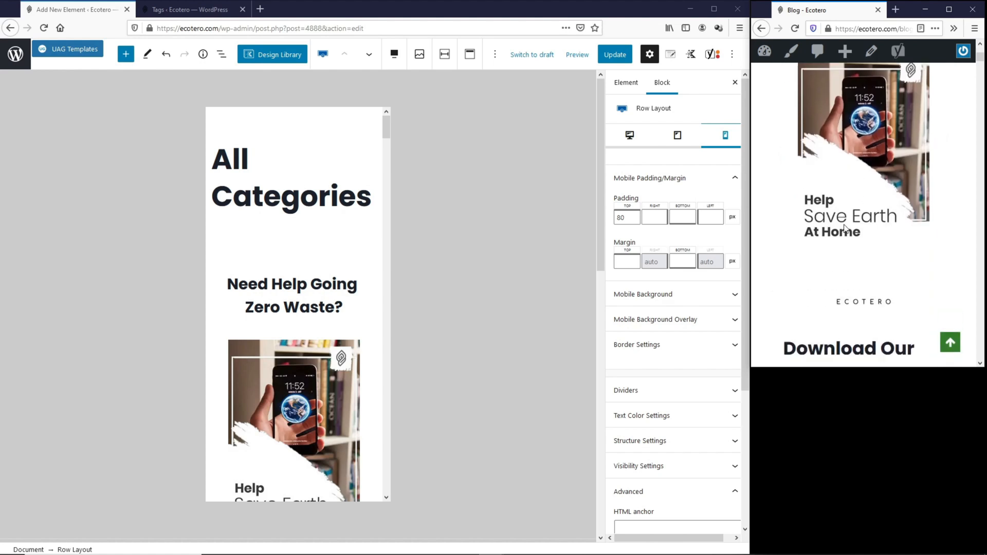
{"action": "scroll", "coordinate": [846, 228], "scroll_direction": "down", "scroll_amount": 1}
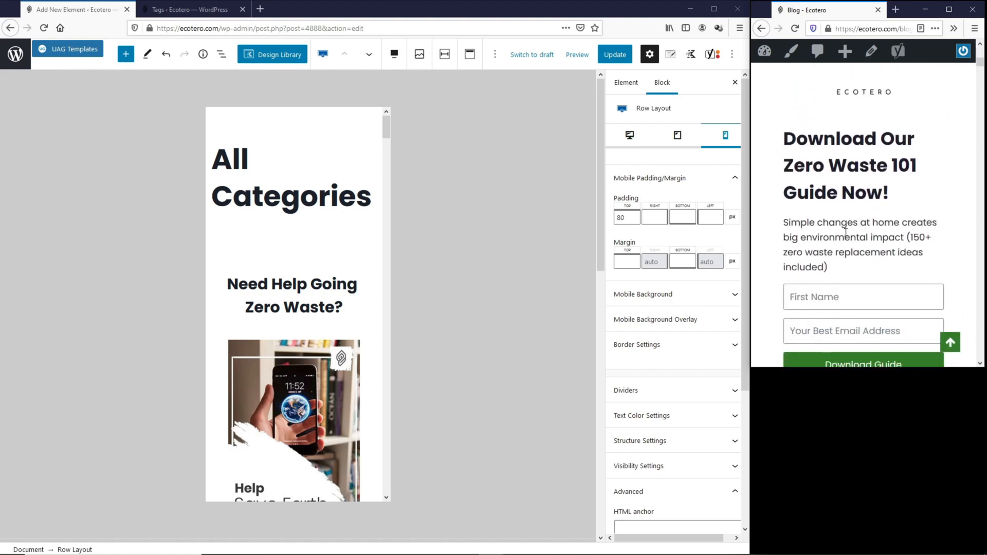
{"action": "scroll", "coordinate": [836, 196], "scroll_direction": "down", "scroll_amount": 1}
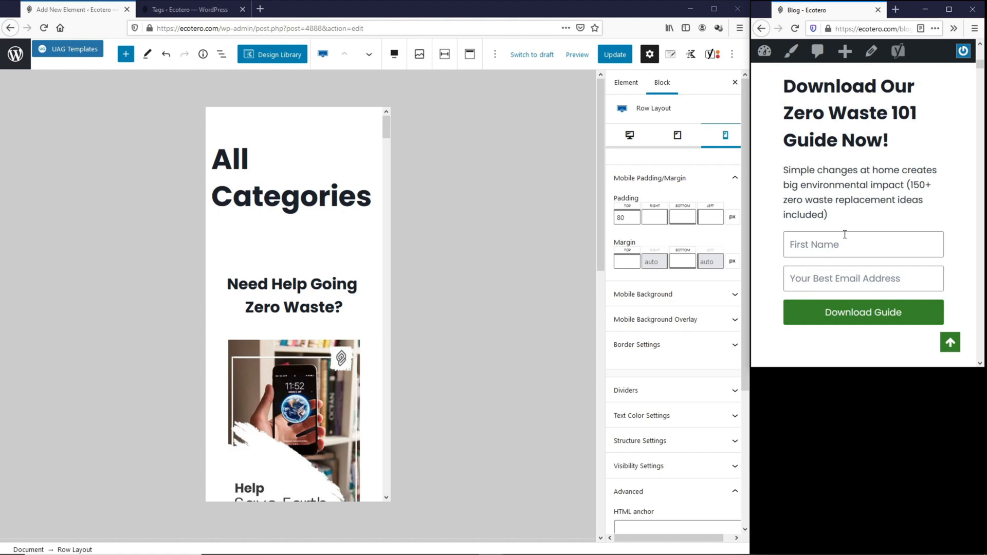
{"action": "scroll", "coordinate": [861, 139], "scroll_direction": "up", "scroll_amount": 10}
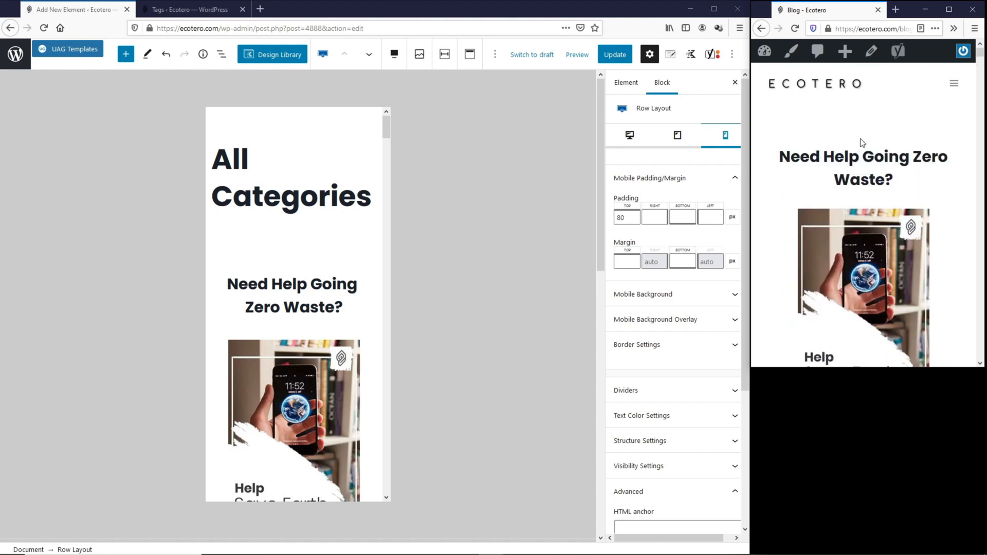
{"action": "left_click", "coordinate": [312, 383]}
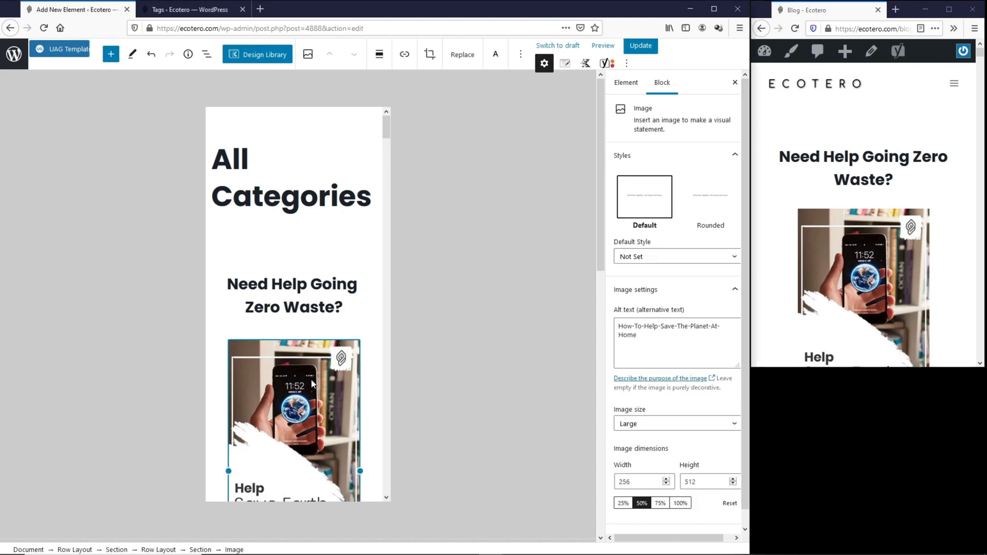
{"action": "left_click", "coordinate": [204, 550]}
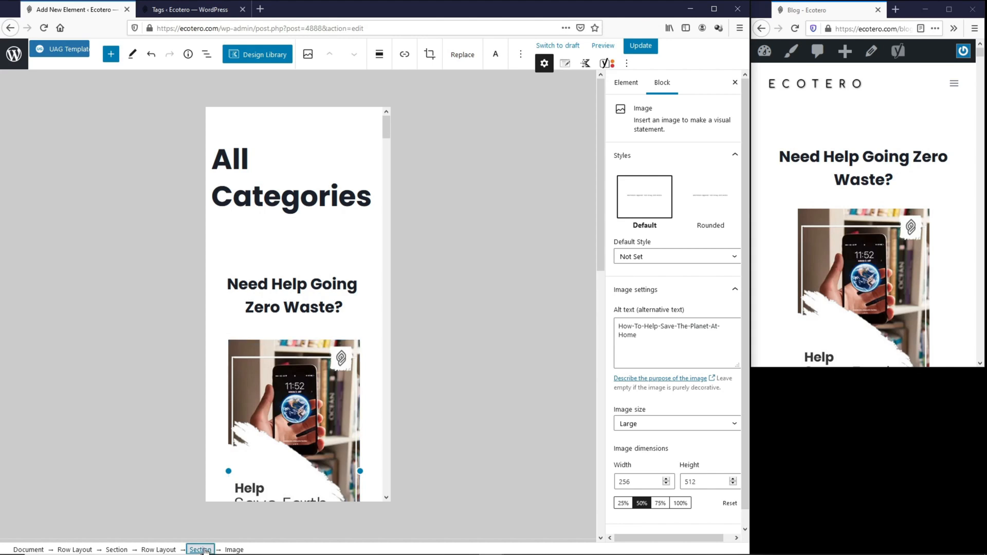
{"action": "scroll", "coordinate": [658, 417], "scroll_direction": "down", "scroll_amount": 3}
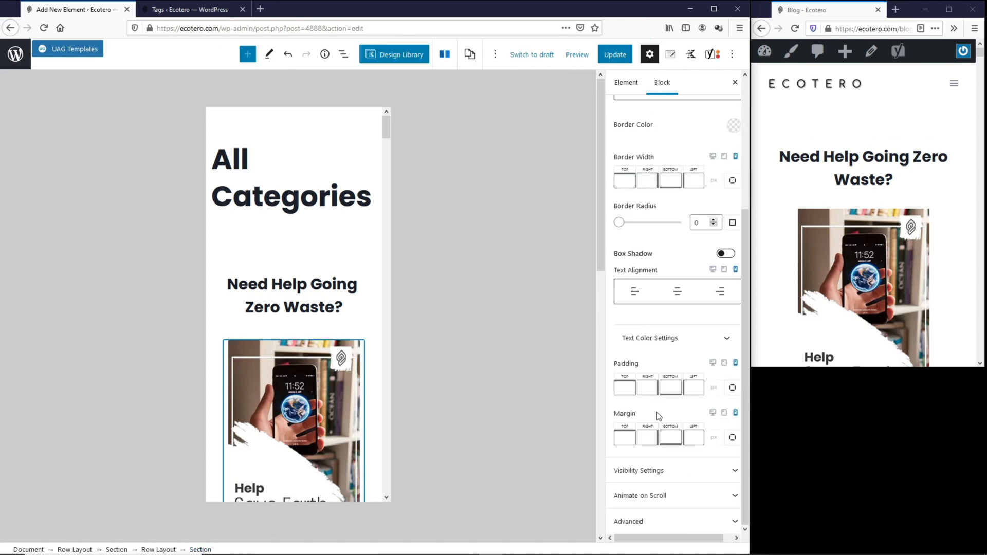
{"action": "left_click", "coordinate": [658, 475]}
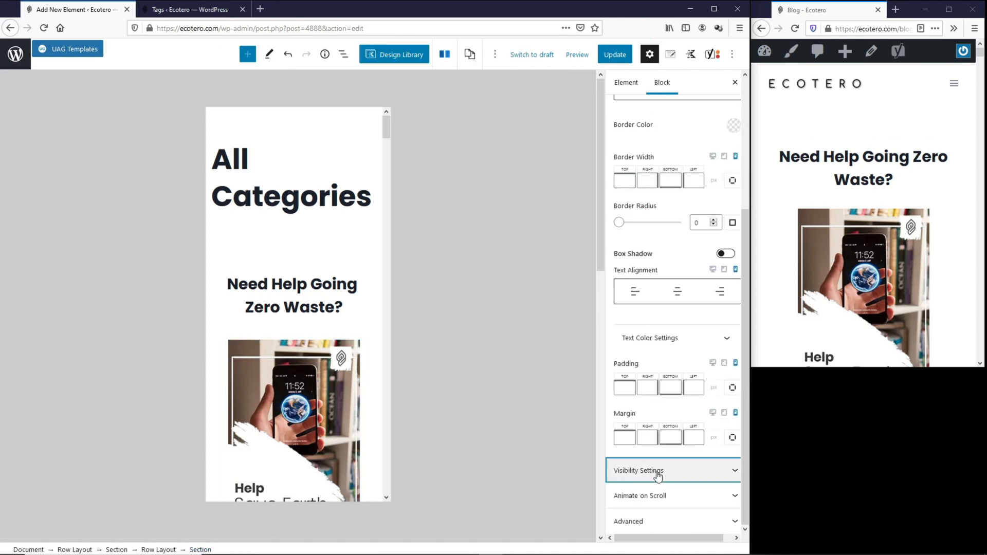
{"action": "left_click", "coordinate": [627, 516]}
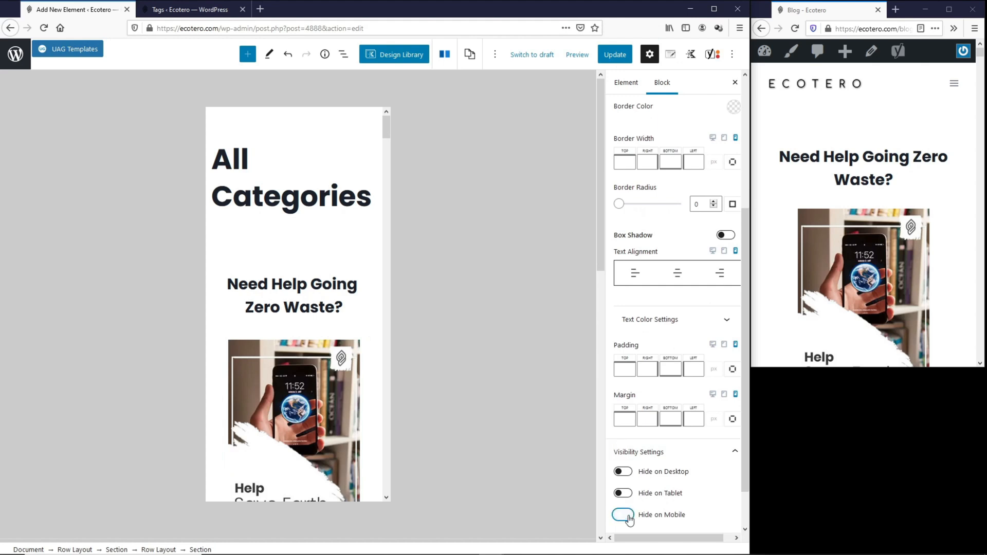
{"action": "left_click", "coordinate": [632, 56]}
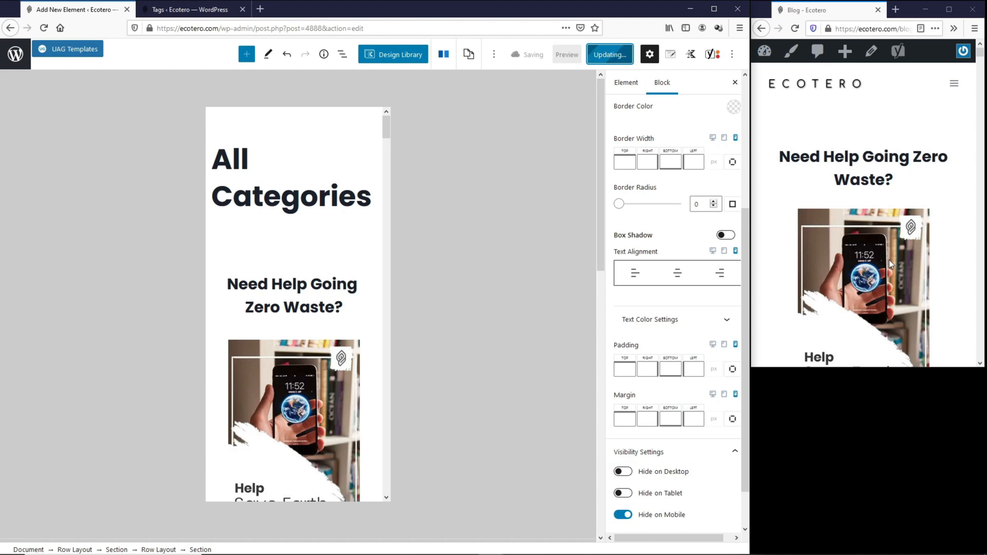
{"action": "left_click", "coordinate": [795, 28]}
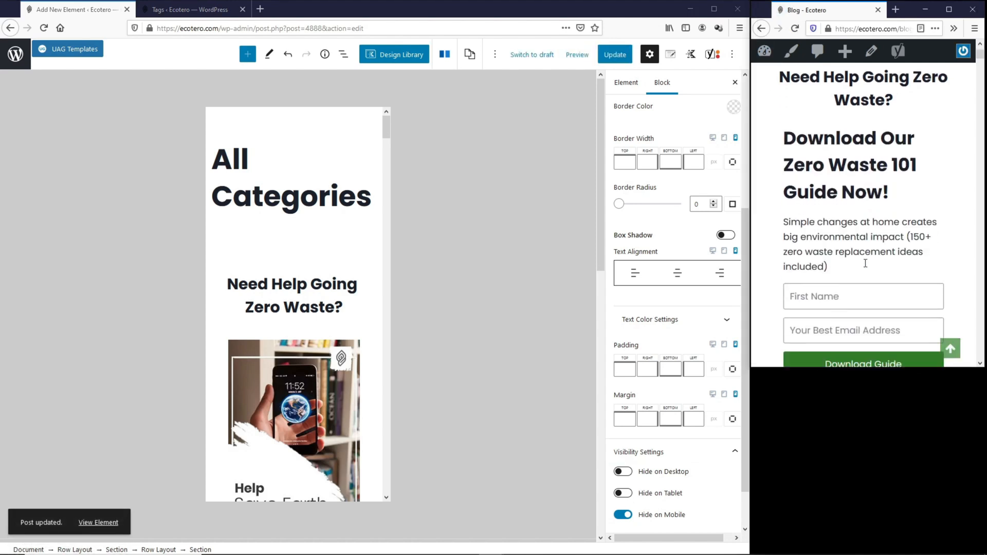
- Set the mobile font size of the "Download Our Zero Waste 101 Guide Now!" heading to 35 px, save the element and reload the live page
{"action": "left_click_drag", "start_coordinate": [786, 221], "coordinate": [892, 272]}
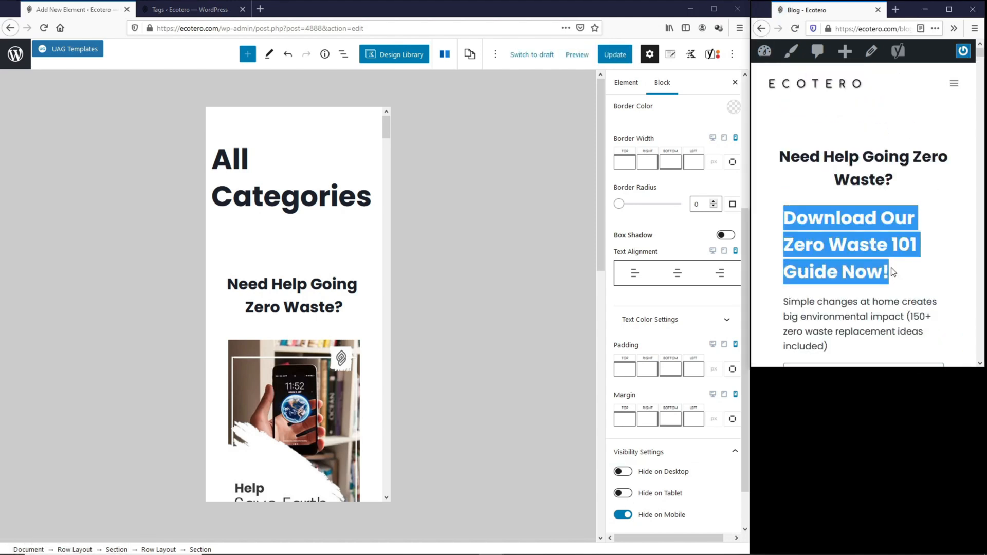
{"action": "left_click", "coordinate": [892, 272]}
{"action": "scroll", "coordinate": [295, 288], "scroll_direction": "down", "scroll_amount": 10}
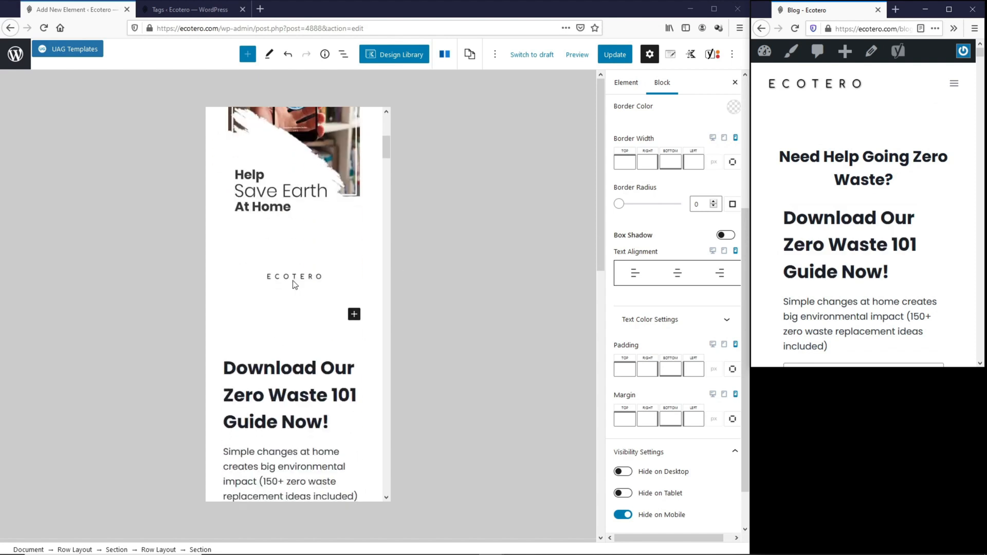
{"action": "left_click", "coordinate": [295, 304]}
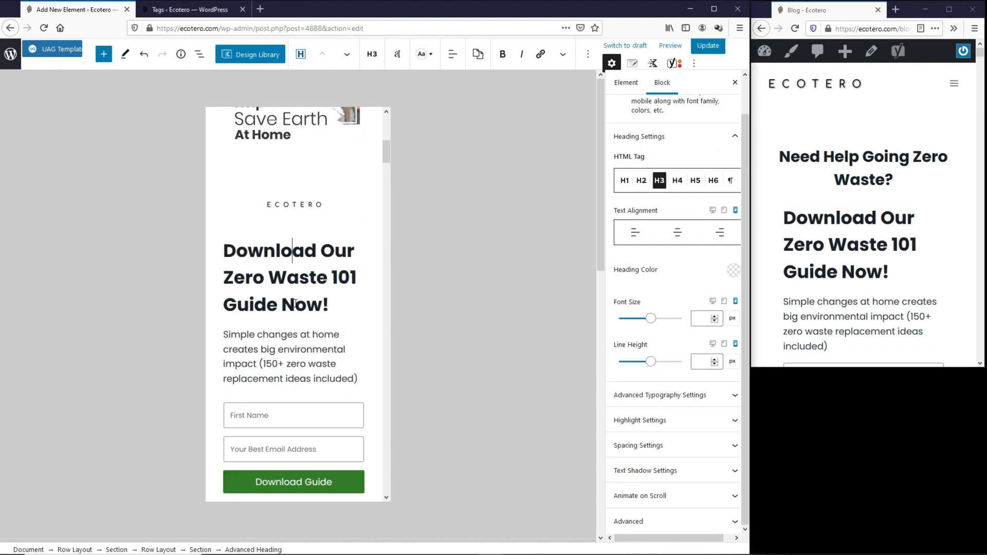
{"action": "left_click", "coordinate": [700, 319]}
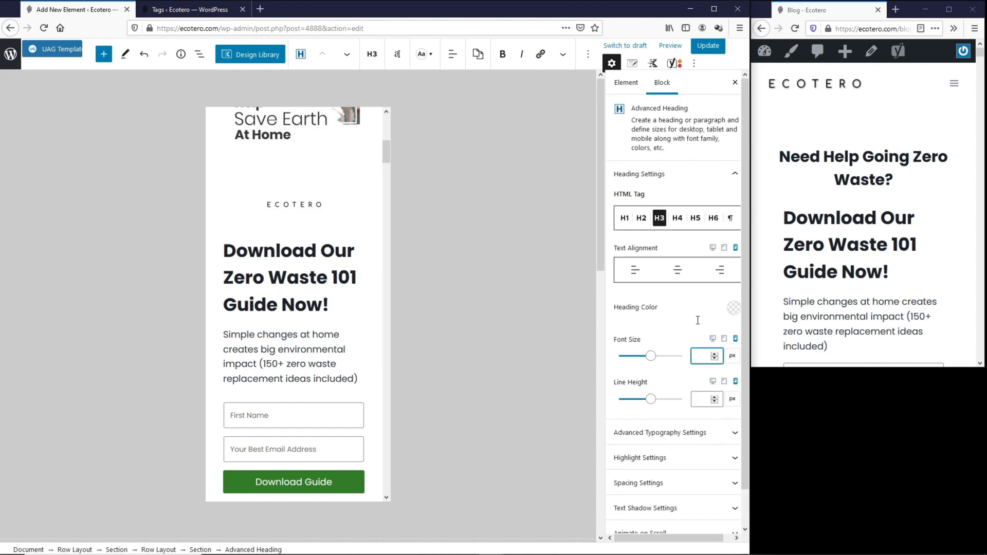
{"action": "type", "text": "35"}
{"action": "left_click", "coordinate": [708, 46]}
{"action": "left_click", "coordinate": [795, 29]}
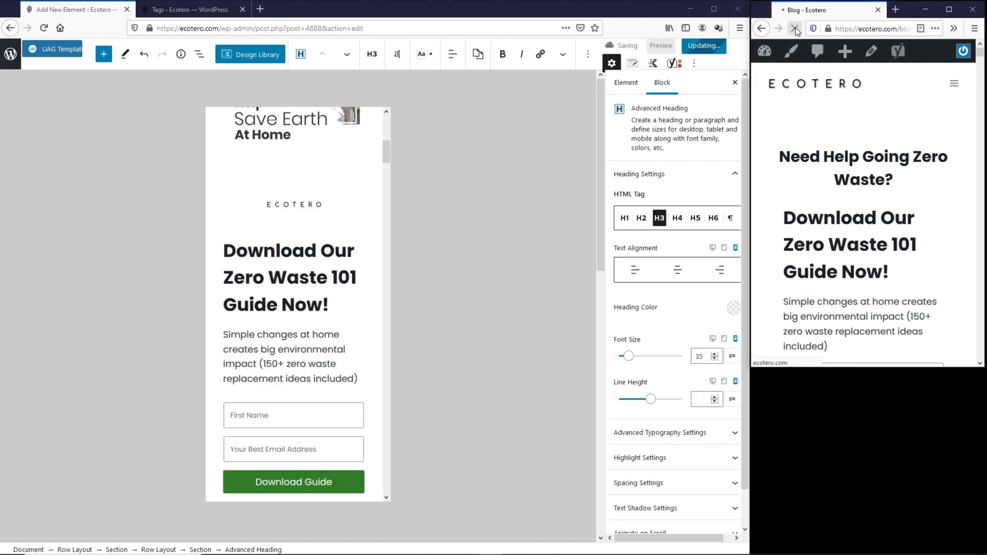
- Set the mobile font size of the "Download Our Zero Waste 101 Guide Now!" heading to 25 px, save, and check the reloaded live page
{"action": "left_click", "coordinate": [699, 356]}
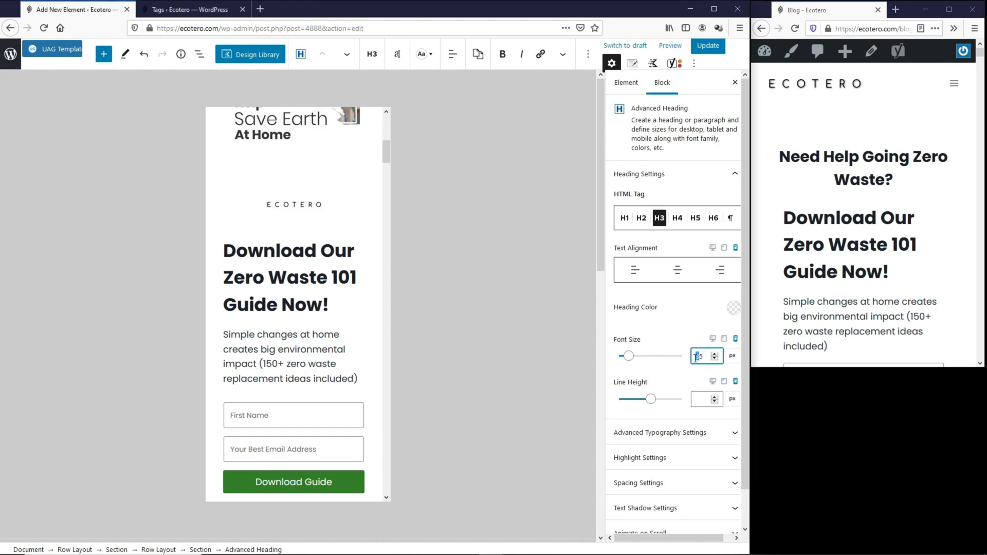
{"action": "type", "text": "2"}
{"action": "left_click", "coordinate": [708, 45]}
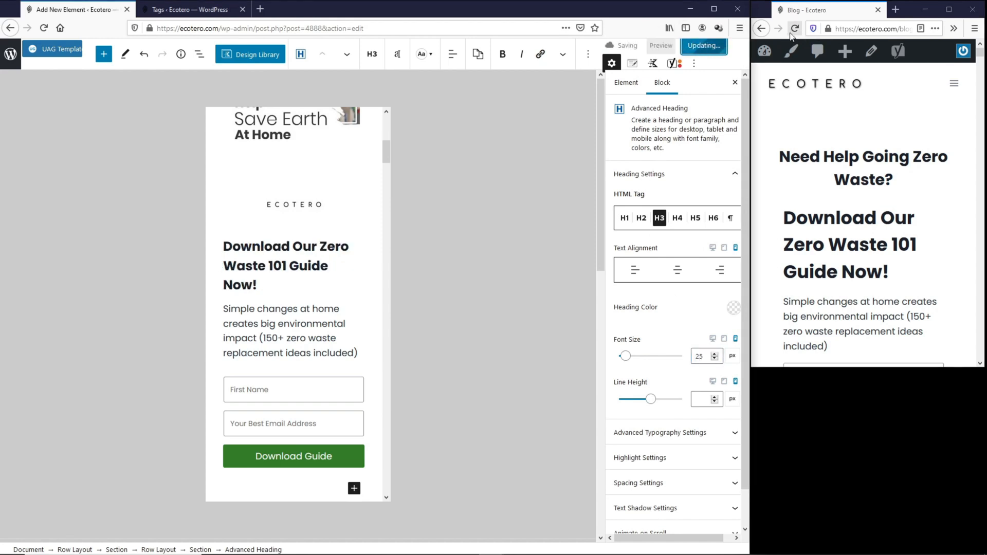
{"action": "left_click", "coordinate": [795, 28]}
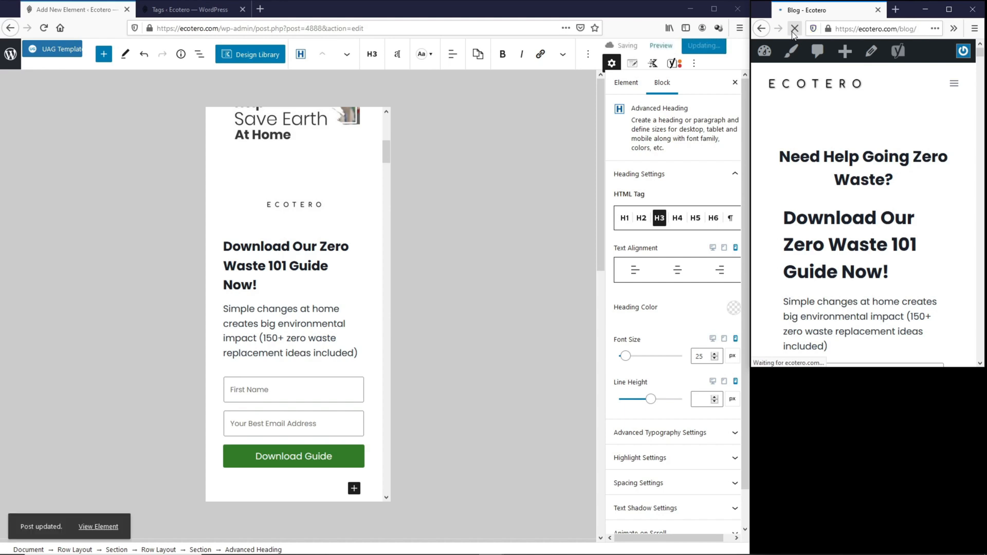
{"action": "scroll", "coordinate": [906, 224], "scroll_direction": "down", "scroll_amount": 1}
{"action": "scroll", "coordinate": [906, 225], "scroll_direction": "up", "scroll_amount": 1}
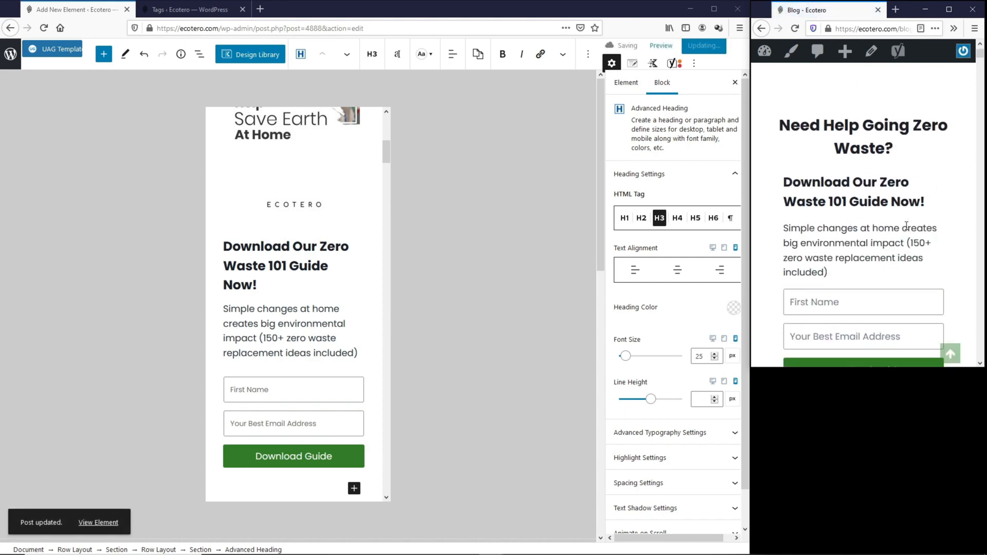
- Examine the Top Categories section and its stacked boxes on the phone-sized live blog page
{"action": "scroll", "coordinate": [906, 226], "scroll_direction": "down", "scroll_amount": 2}
{"action": "scroll", "coordinate": [906, 226], "scroll_direction": "down", "scroll_amount": 5}
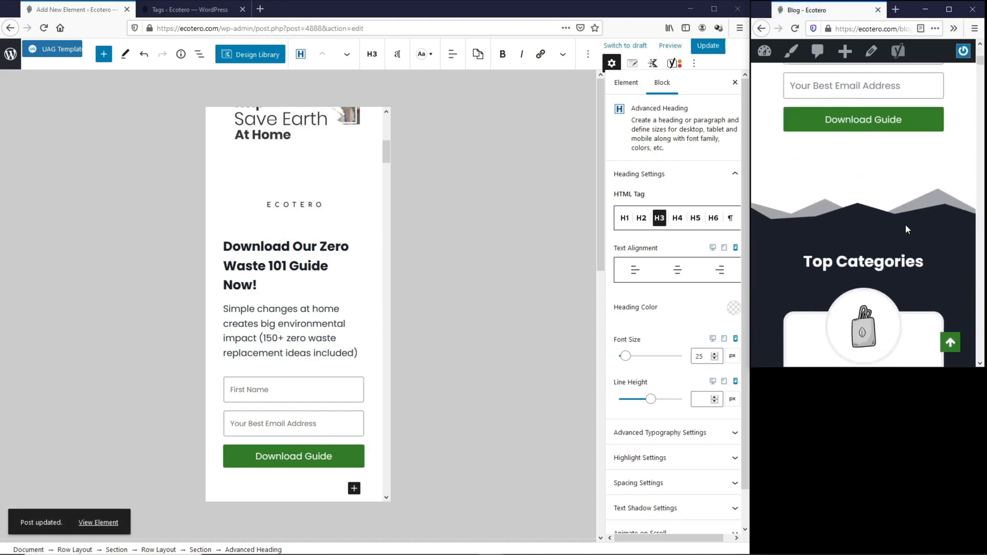
{"action": "scroll", "coordinate": [884, 206], "scroll_direction": "down", "scroll_amount": 1}
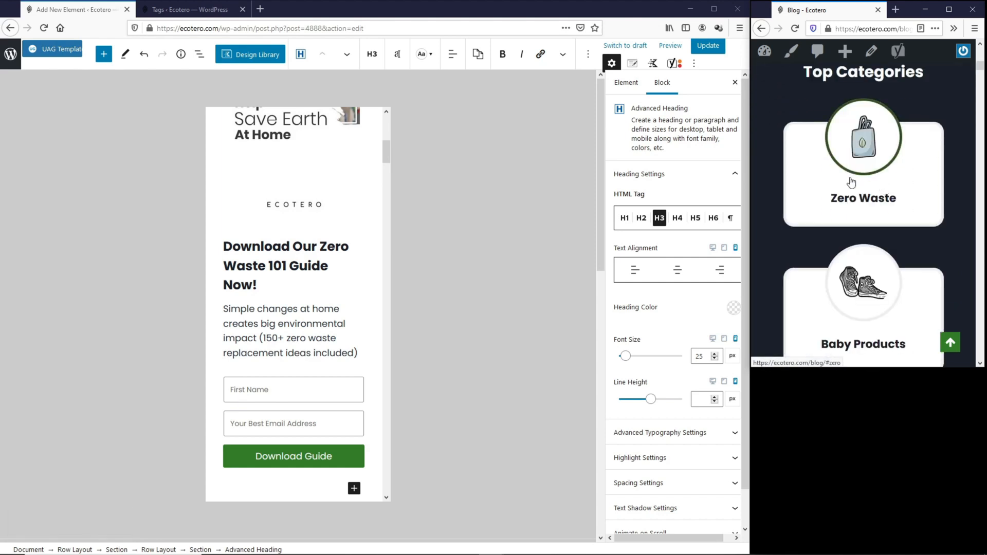
{"action": "scroll", "coordinate": [867, 231], "scroll_direction": "down", "scroll_amount": 2}
{"action": "scroll", "coordinate": [868, 254], "scroll_direction": "down", "scroll_amount": 1}
{"action": "scroll", "coordinate": [802, 185], "scroll_direction": "up", "scroll_amount": 3}
- Set the mobile layout of the Top Categories box row to three equal columns, save the element, and check the reloaded live page
{"action": "scroll", "coordinate": [307, 235], "scroll_direction": "down", "scroll_amount": 5}
{"action": "scroll", "coordinate": [307, 236], "scroll_direction": "down", "scroll_amount": 4}
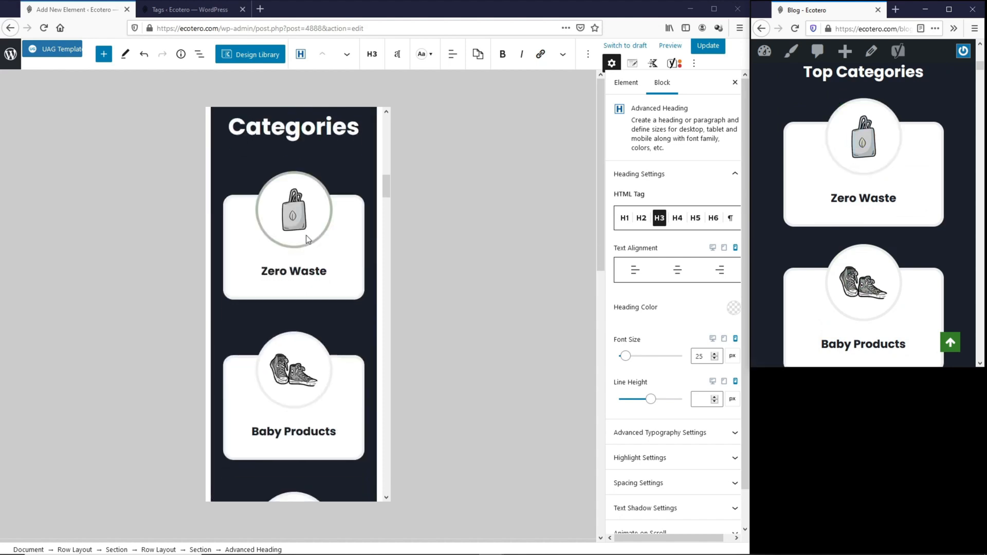
{"action": "left_click", "coordinate": [244, 227]}
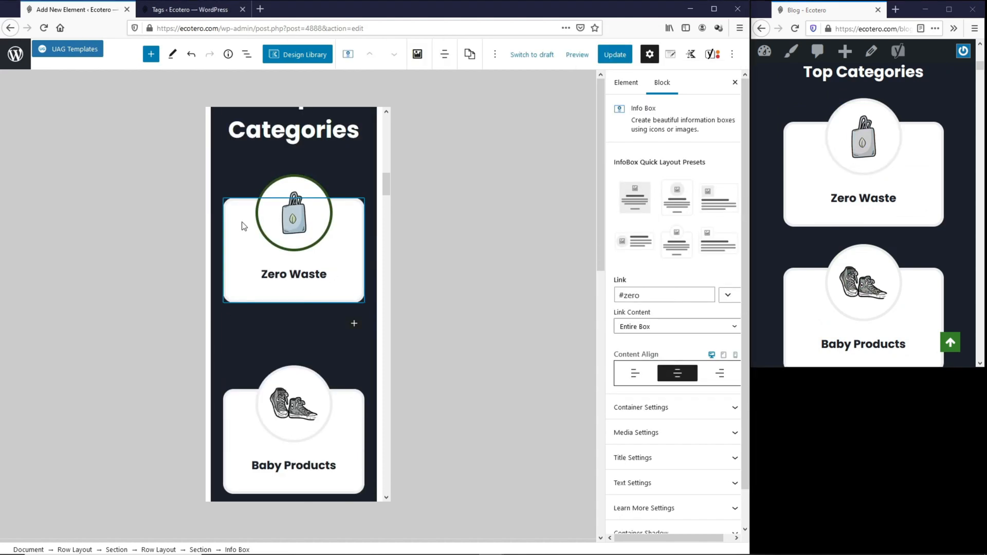
{"action": "left_click", "coordinate": [168, 550]}
{"action": "scroll", "coordinate": [316, 393], "scroll_direction": "down", "scroll_amount": 3}
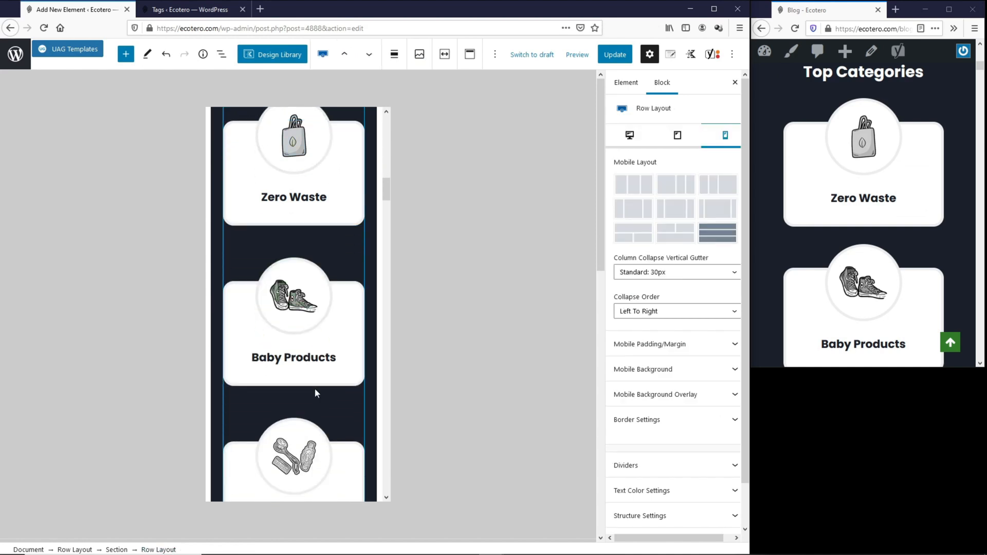
{"action": "scroll", "coordinate": [315, 393], "scroll_direction": "down", "scroll_amount": 3}
{"action": "scroll", "coordinate": [325, 340], "scroll_direction": "up", "scroll_amount": 5}
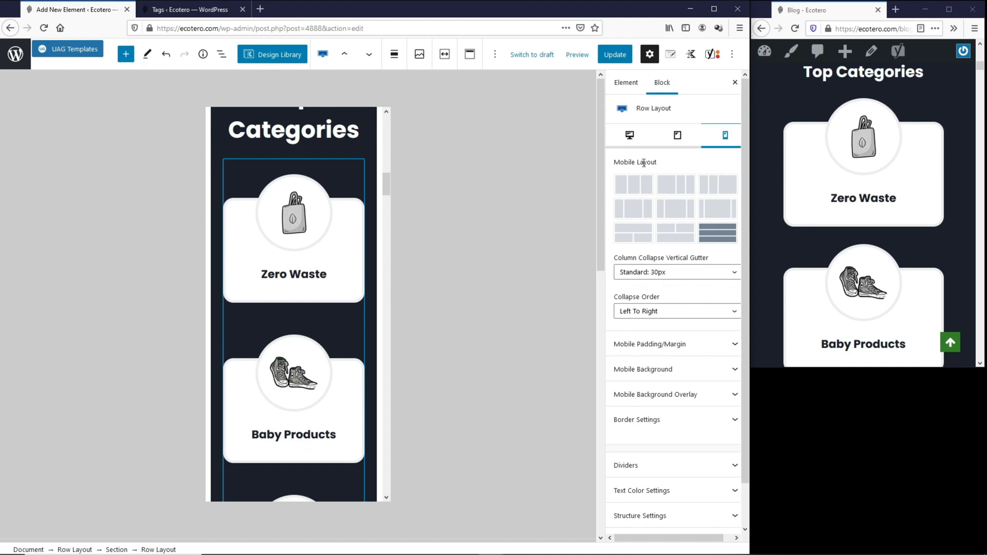
{"action": "left_click", "coordinate": [640, 191]}
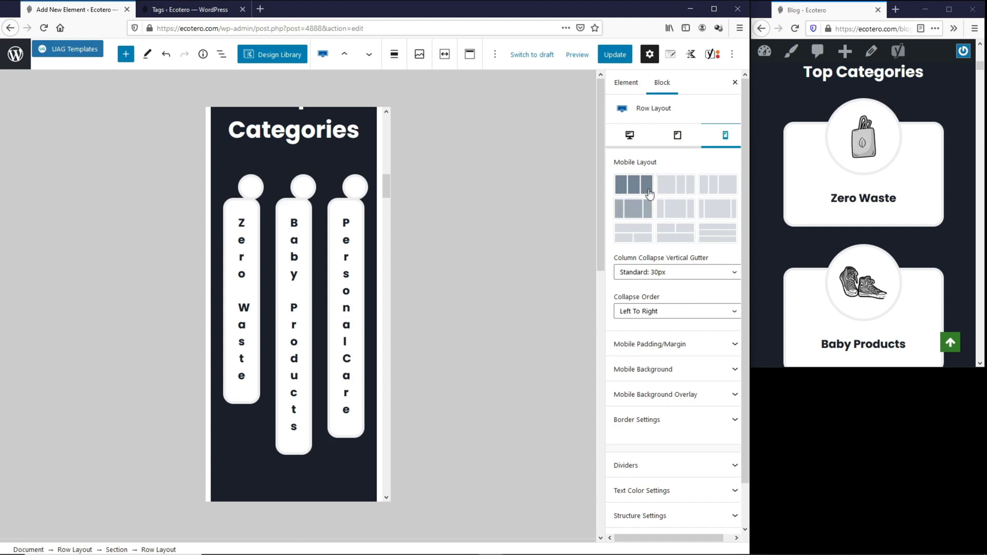
{"action": "left_click", "coordinate": [615, 55]}
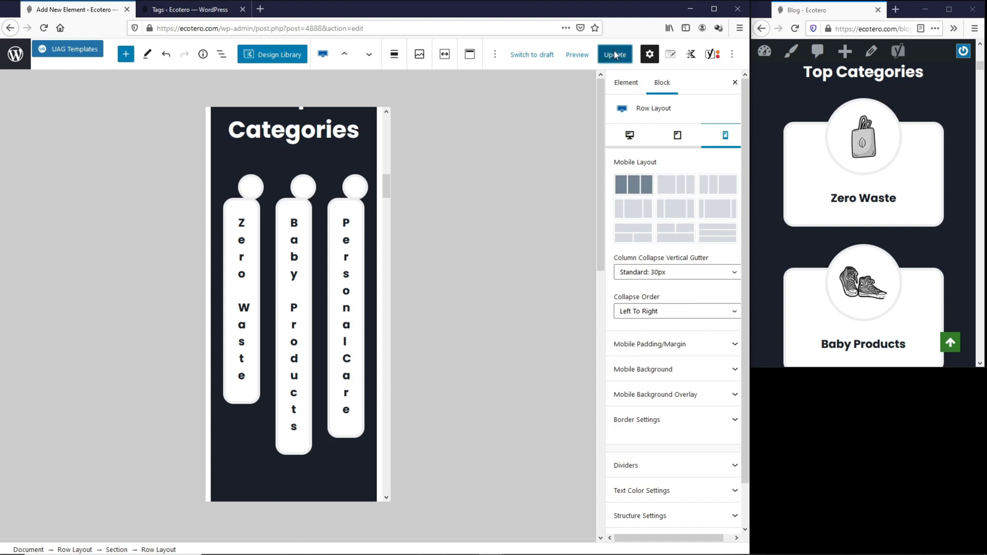
{"action": "left_click", "coordinate": [795, 28]}
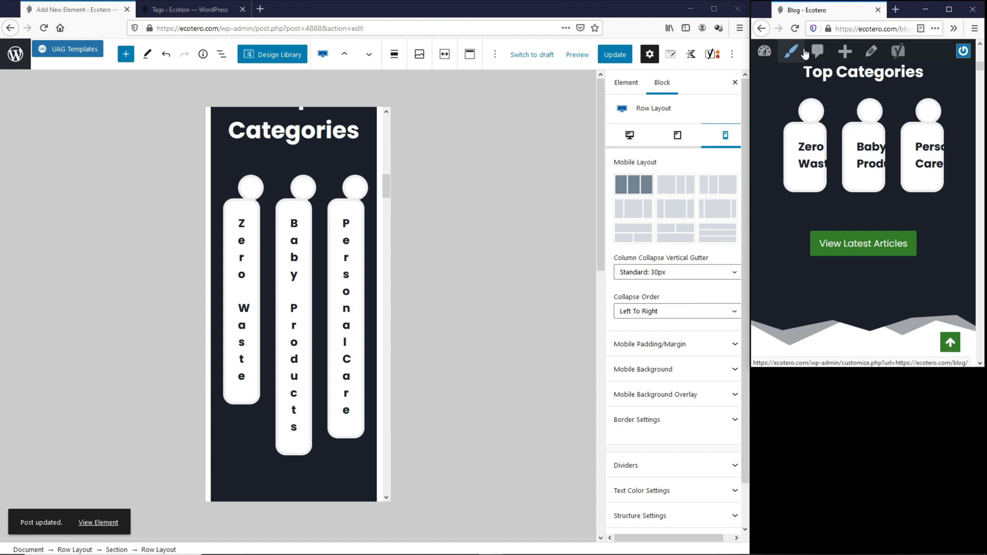
{"action": "scroll", "coordinate": [787, 190], "scroll_direction": "up", "scroll_amount": 2}
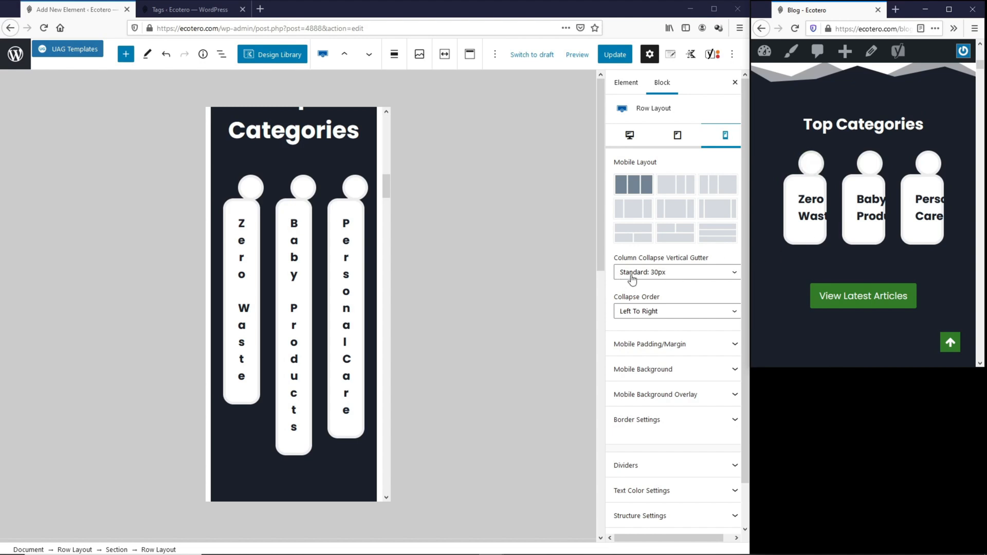
- Set the Top Categories box row's mobile vertical gutter to Skinny: 10px and its right and left padding to 0, save, and reload the live page
{"action": "left_click", "coordinate": [689, 272]}
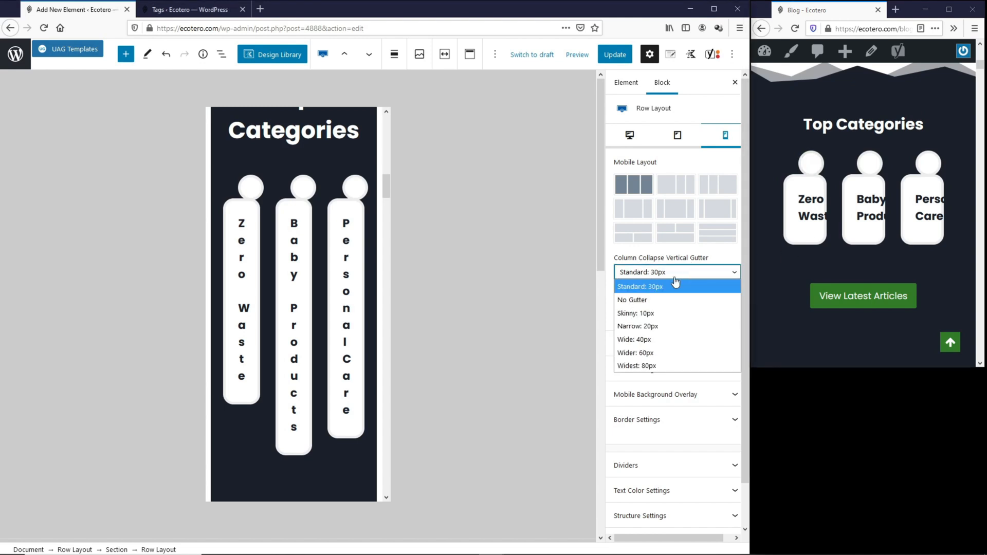
{"action": "left_click", "coordinate": [662, 315]}
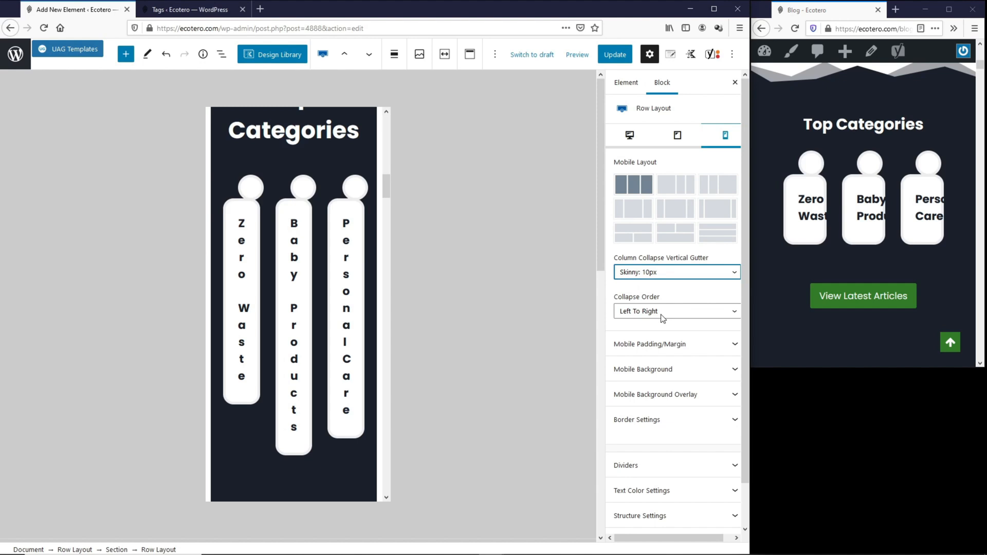
{"action": "left_click", "coordinate": [666, 346]}
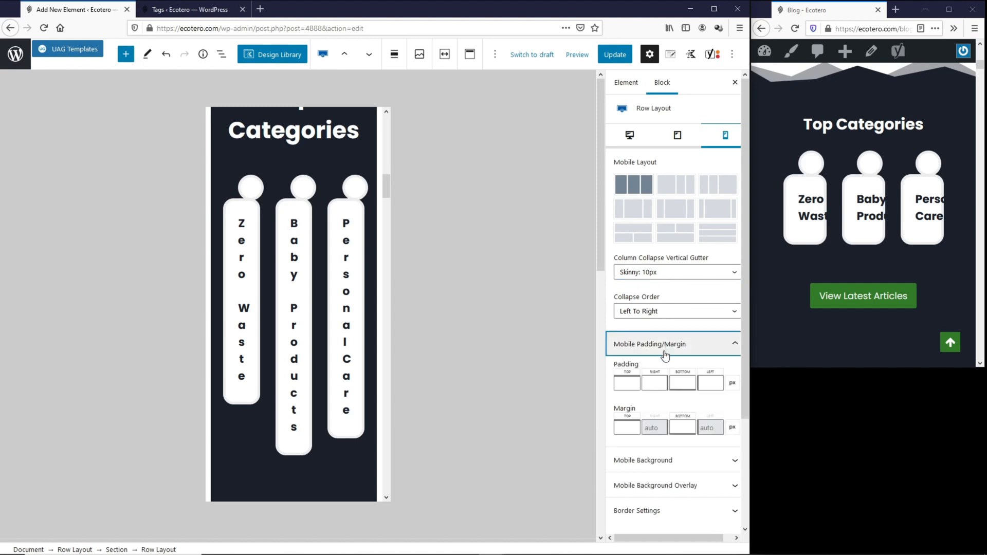
{"action": "left_click", "coordinate": [660, 384]}
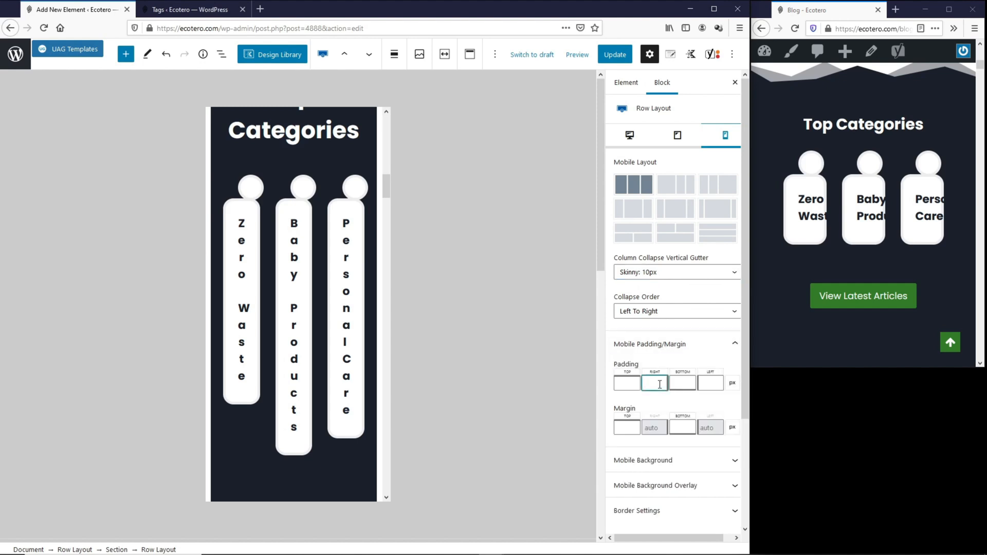
{"action": "left_click", "coordinate": [703, 381]}
{"action": "left_click", "coordinate": [615, 55]}
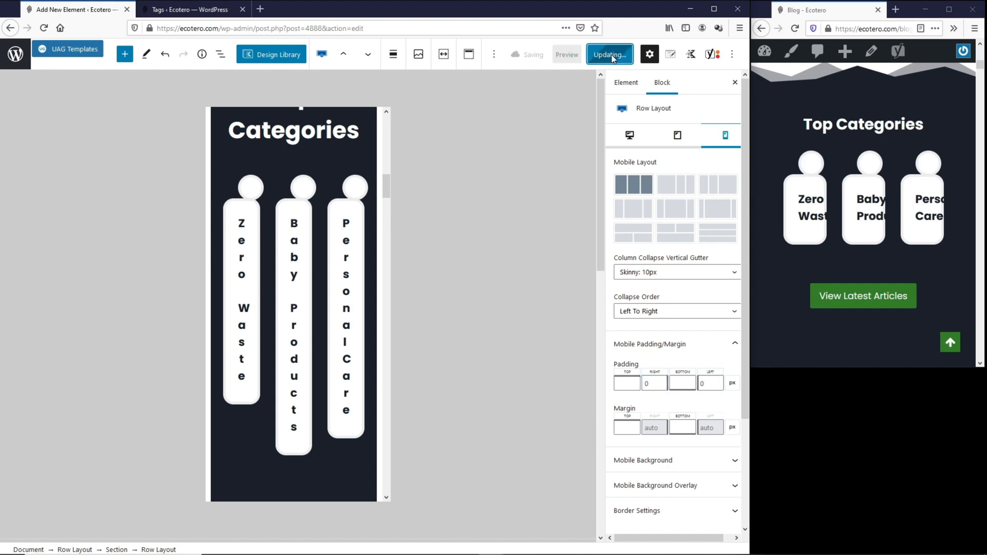
{"action": "left_click", "coordinate": [795, 28]}
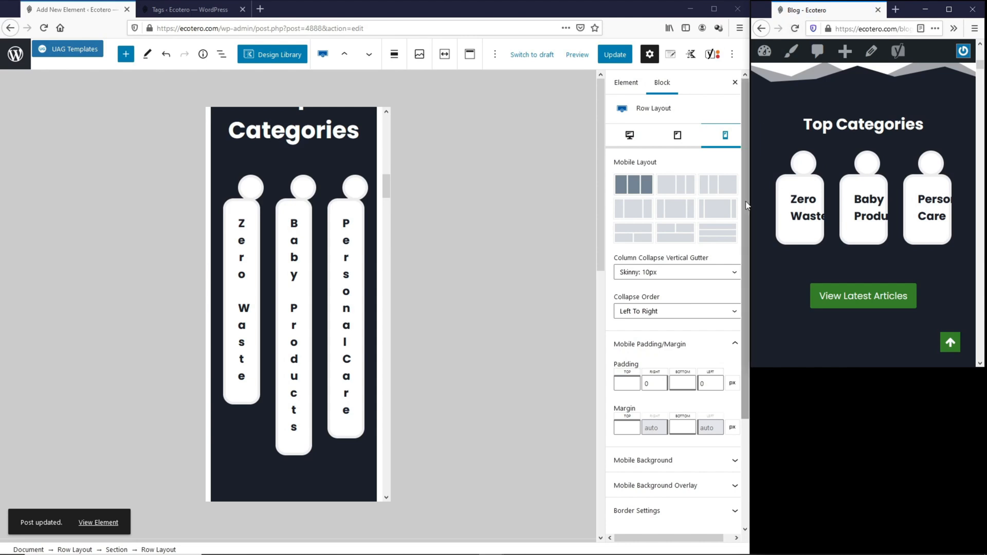
- Set the mobile title font size of the Personal Care info box to 17 px
{"action": "left_click", "coordinate": [346, 288]}
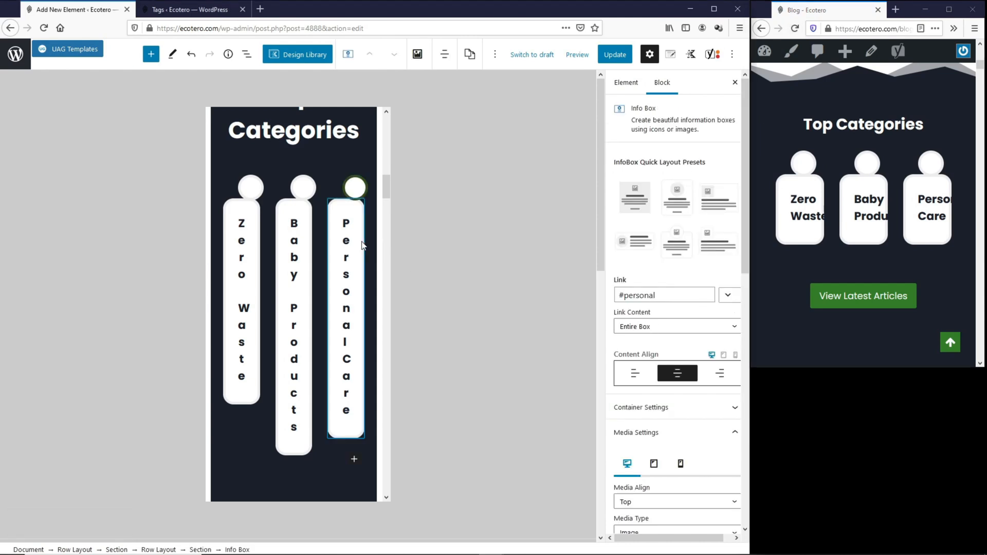
{"action": "scroll", "coordinate": [679, 352], "scroll_direction": "down", "scroll_amount": 3}
{"action": "scroll", "coordinate": [678, 350], "scroll_direction": "down", "scroll_amount": 10}
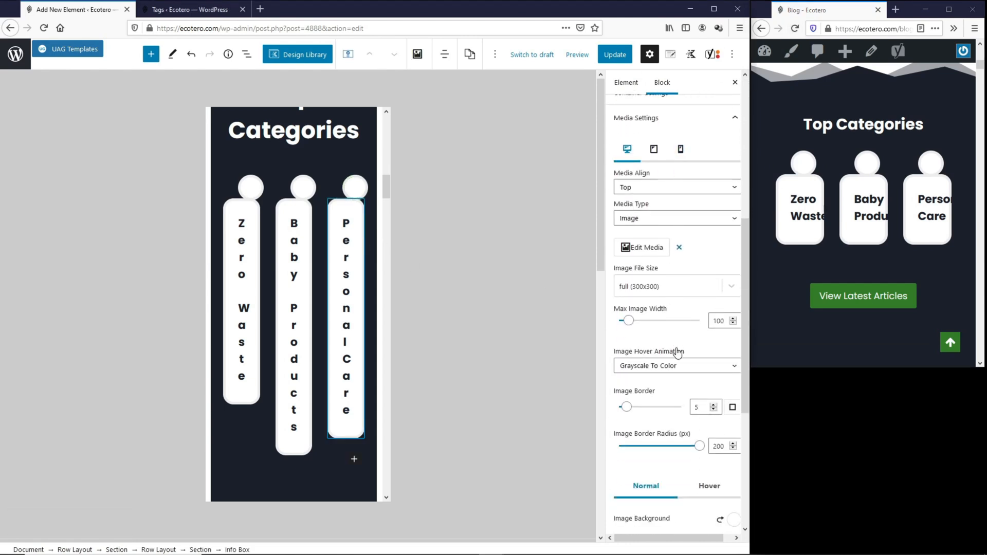
{"action": "left_click", "coordinate": [667, 427]}
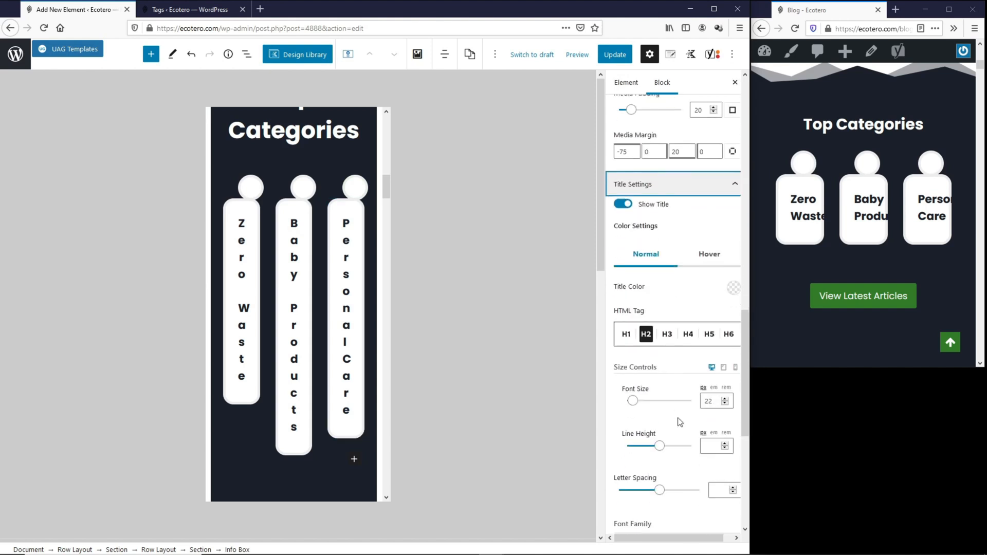
{"action": "double_click", "coordinate": [706, 389]}
{"action": "left_click", "coordinate": [735, 355]}
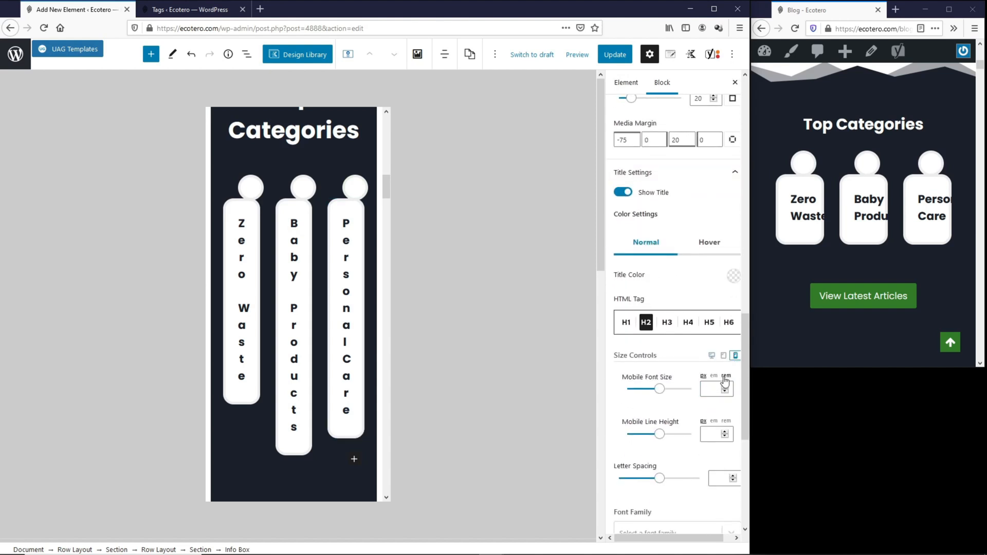
{"action": "left_click", "coordinate": [714, 388]}
{"action": "type", "text": "1"}
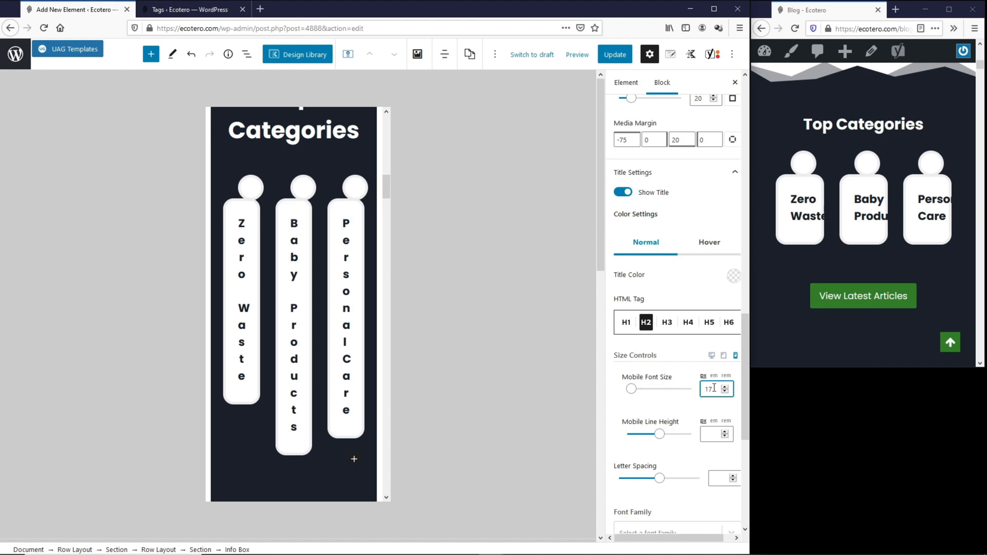
{"action": "type", "text": "7"}
- Set the mobile title font size of the Baby Products info box to 17 px
{"action": "left_click", "coordinate": [303, 262]}
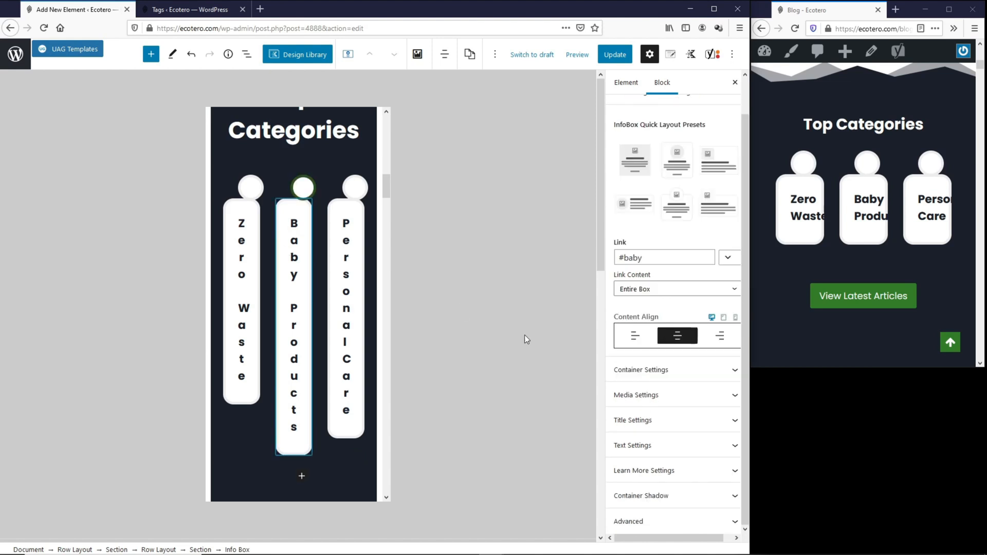
{"action": "left_click", "coordinate": [689, 419]}
{"action": "left_click", "coordinate": [735, 355]}
{"action": "left_click", "coordinate": [714, 389]}
{"action": "type", "text": "17"}
- Set the mobile title font size of the Zero Waste info box to 17 px, save the element and reload the live page
{"action": "left_click", "coordinate": [251, 284]}
{"action": "left_click", "coordinate": [689, 419]}
{"action": "left_click", "coordinate": [735, 356]}
{"action": "left_click", "coordinate": [714, 389]}
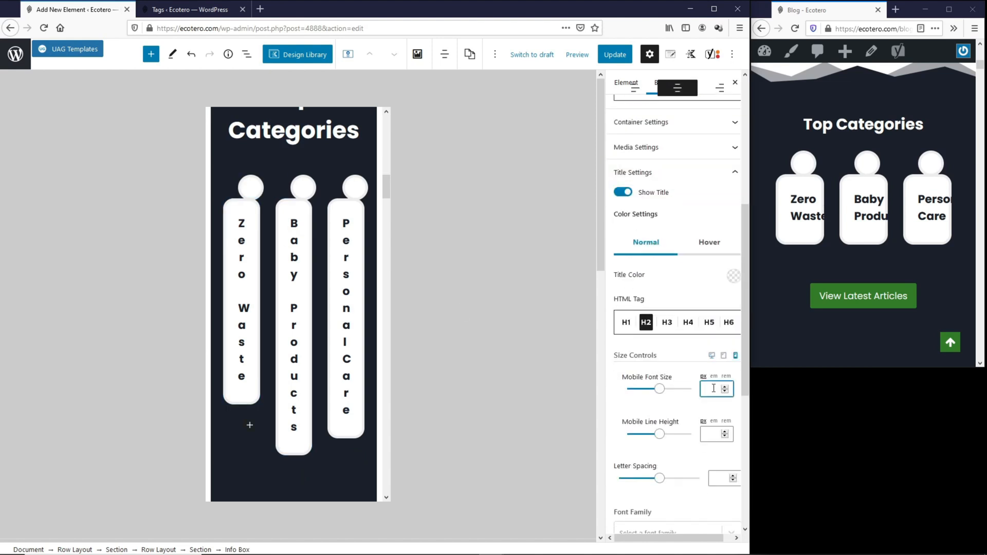
{"action": "type", "text": "17"}
{"action": "left_click", "coordinate": [614, 54]}
{"action": "left_click", "coordinate": [795, 28]}
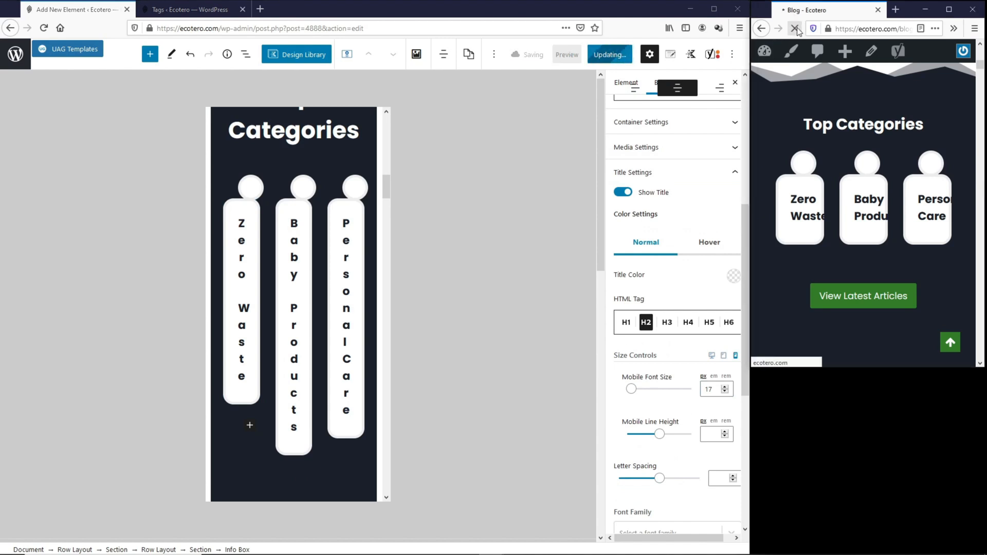
- Set the right and left mobile padding of the outer Top Categories row to 0 px, save, and reload the live page
{"action": "left_click", "coordinate": [354, 239]}
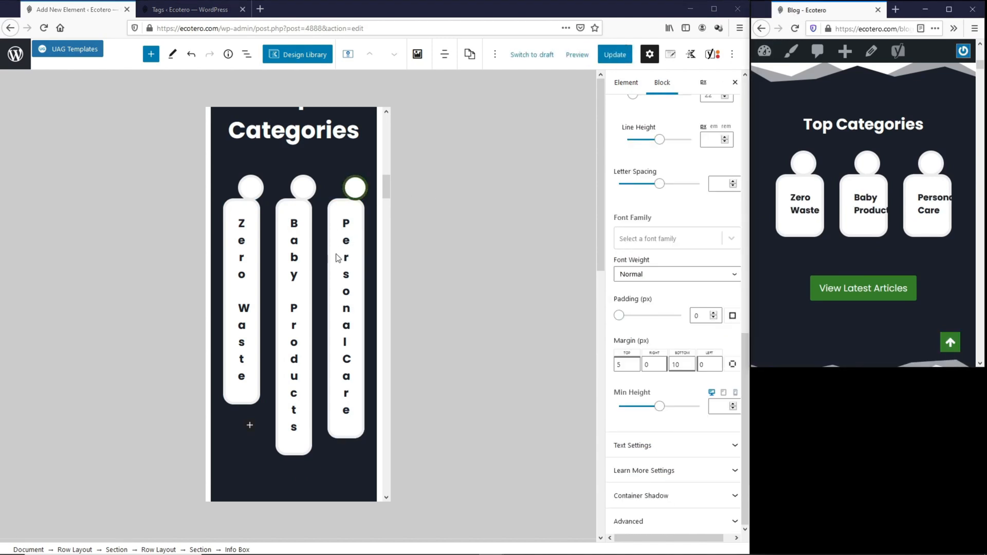
{"action": "left_click", "coordinate": [75, 549]}
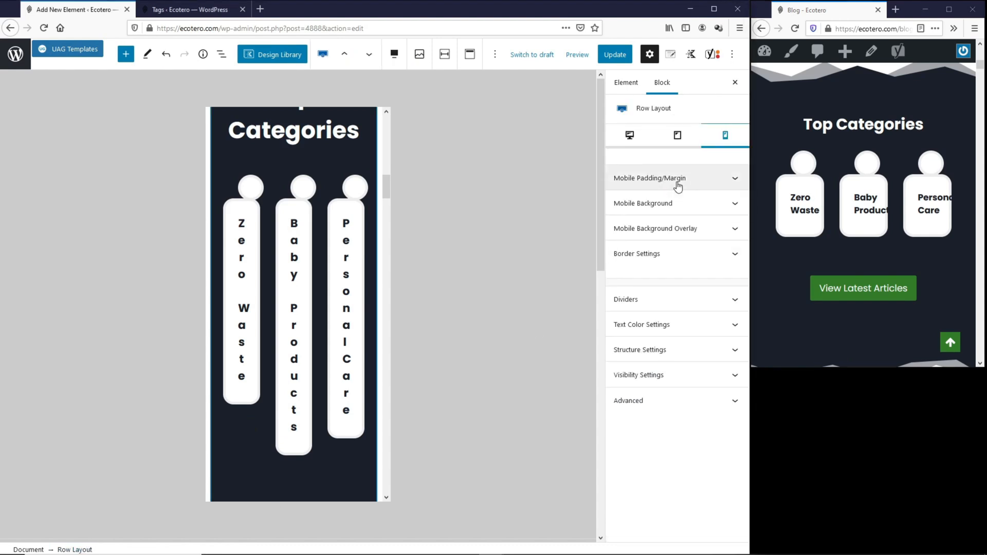
{"action": "left_click", "coordinate": [677, 182]}
{"action": "type", "text": "0"}
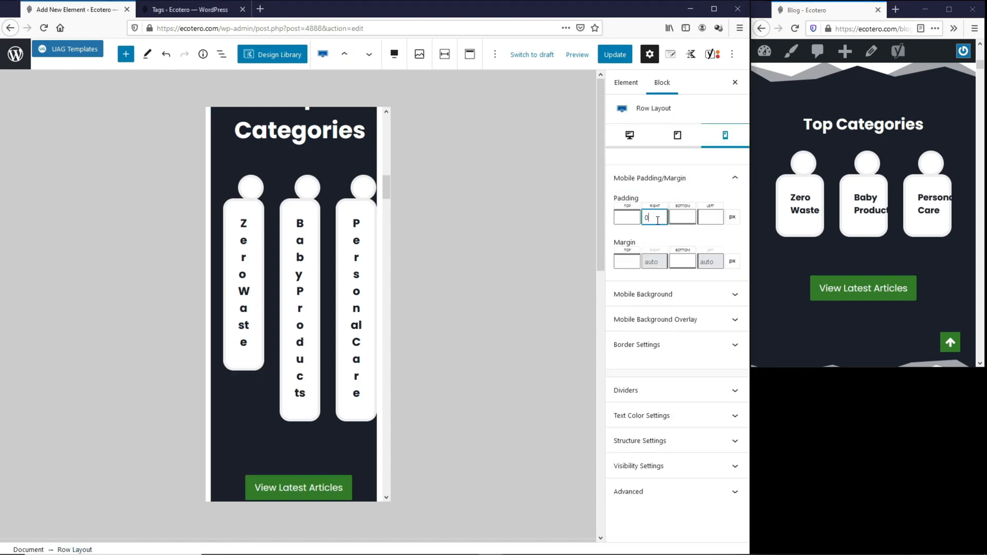
{"action": "left_click", "coordinate": [710, 213]}
{"action": "type", "text": "0"}
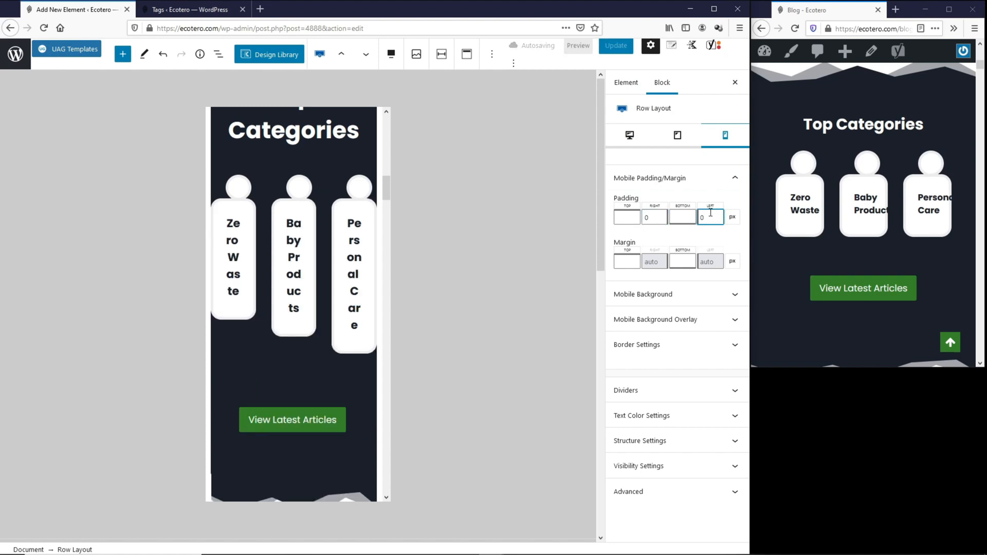
{"action": "key", "text": "ctrl+s"}
{"action": "left_click", "coordinate": [796, 30]}
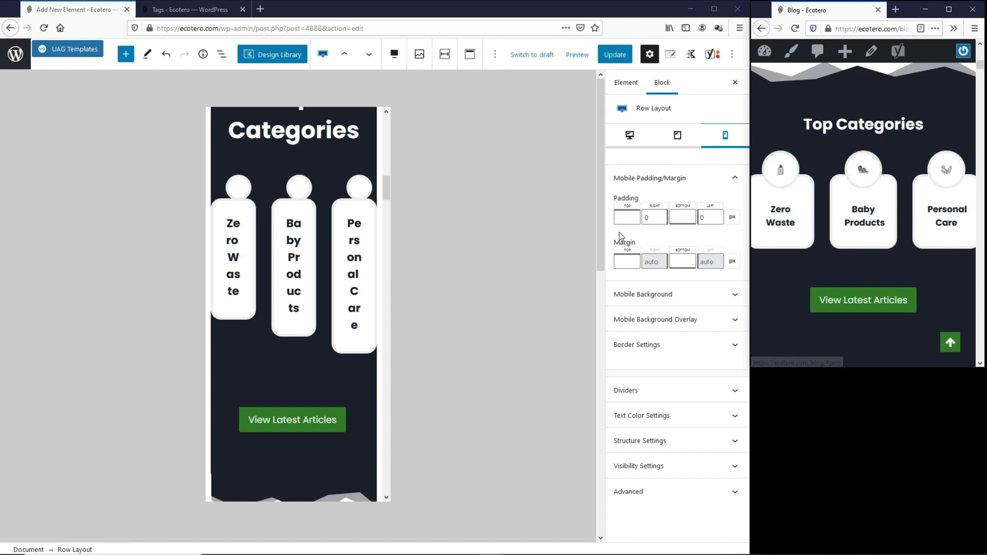
- Set the outer Top Categories row's right and left mobile padding to 10 px, save, and check the reloaded live page
{"action": "left_click", "coordinate": [643, 217]}
{"action": "type", "text": "1"}
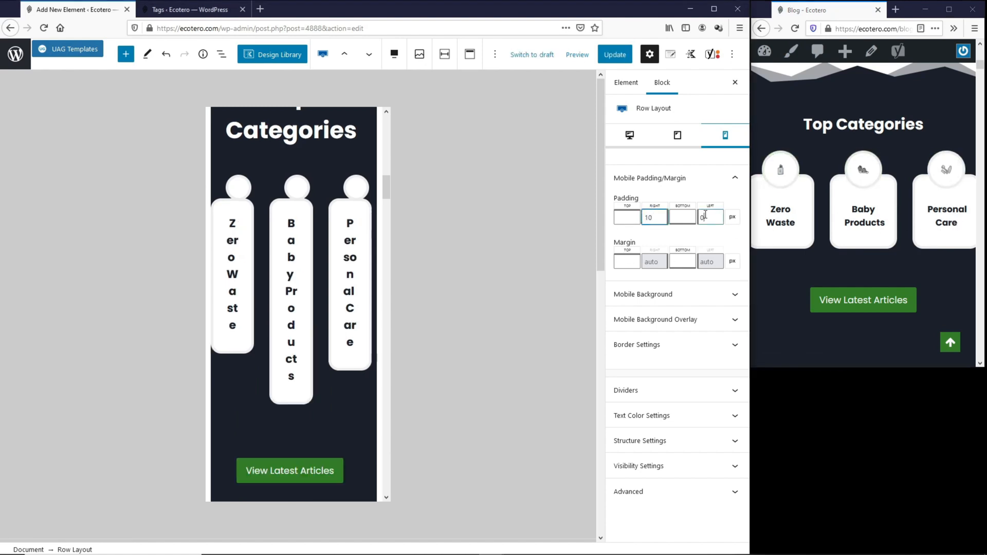
{"action": "type", "text": "10"}
{"action": "key", "text": "ctrl+s"}
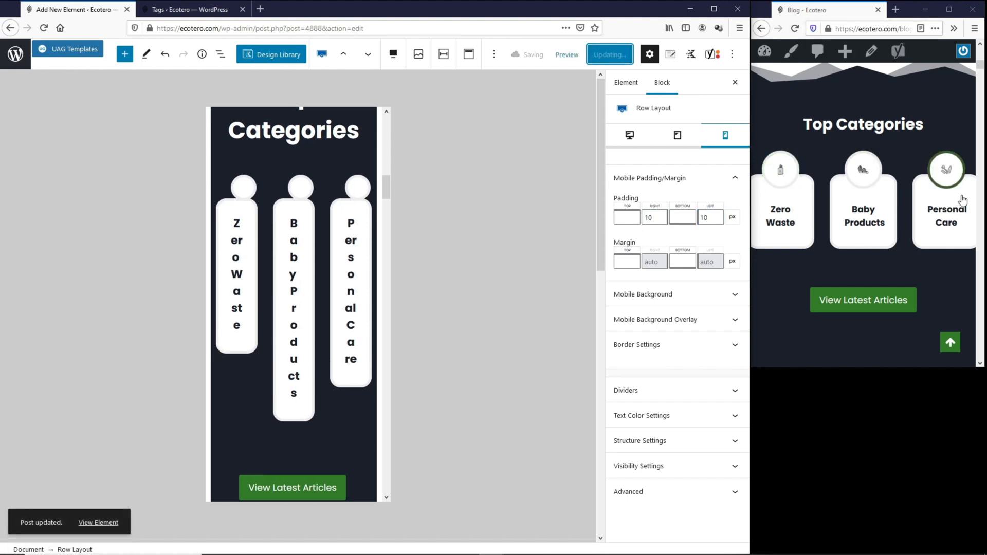
{"action": "key", "text": "F5"}
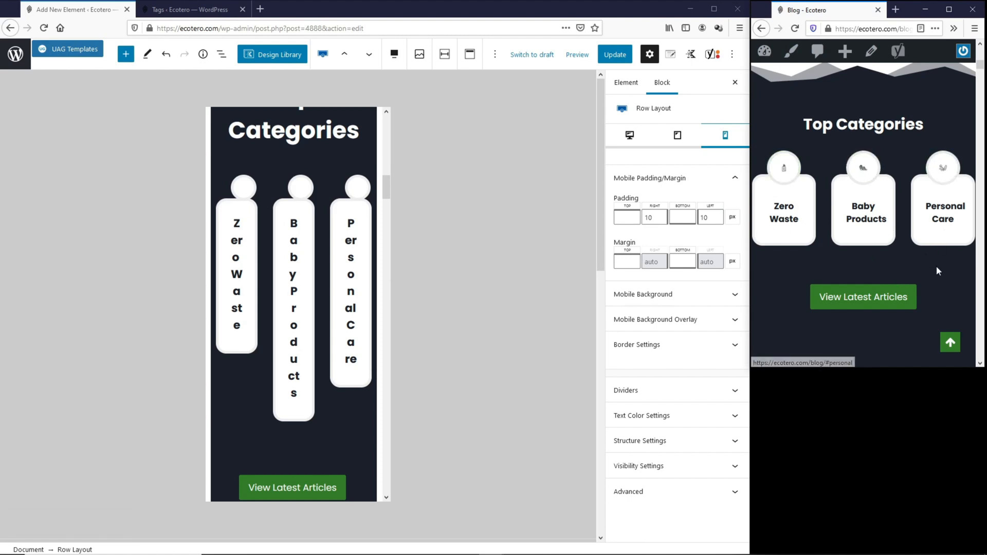
- Set the mobile font size of the "Zero Waste Lifestyle" heading to 35 px, save the element and reload the live page
{"action": "scroll", "coordinate": [946, 263], "scroll_direction": "down", "scroll_amount": 1}
{"action": "scroll", "coordinate": [949, 266], "scroll_direction": "down", "scroll_amount": 5}
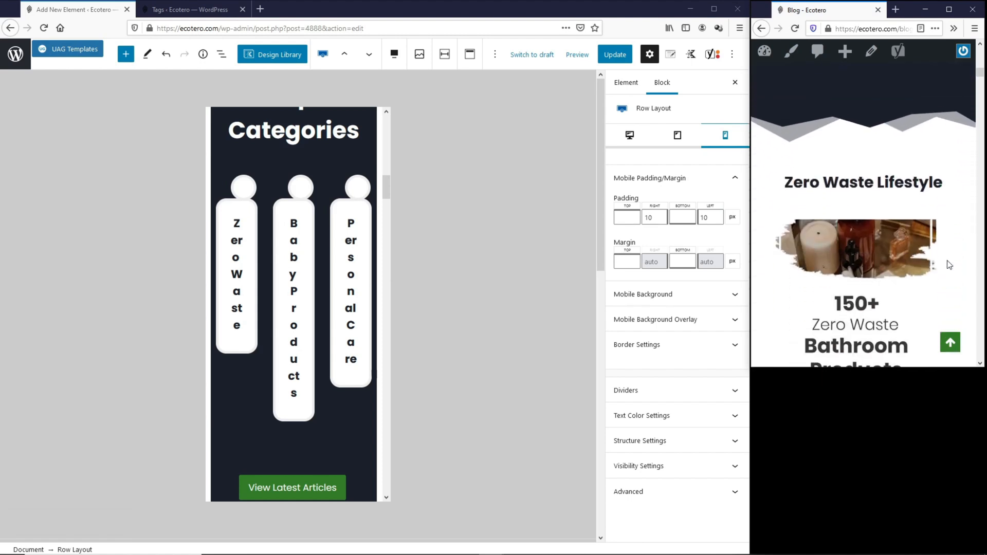
{"action": "scroll", "coordinate": [946, 265], "scroll_direction": "down", "scroll_amount": 1}
{"action": "scroll", "coordinate": [887, 197], "scroll_direction": "up", "scroll_amount": 1}
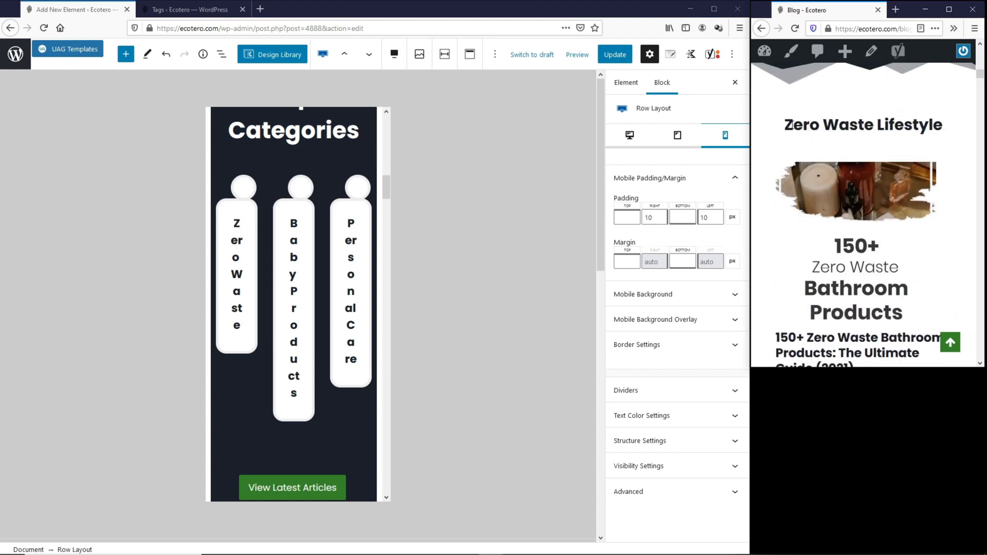
{"action": "left_click_drag", "start_coordinate": [792, 125], "coordinate": [919, 125]}
{"action": "scroll", "coordinate": [319, 293], "scroll_direction": "down", "scroll_amount": 8}
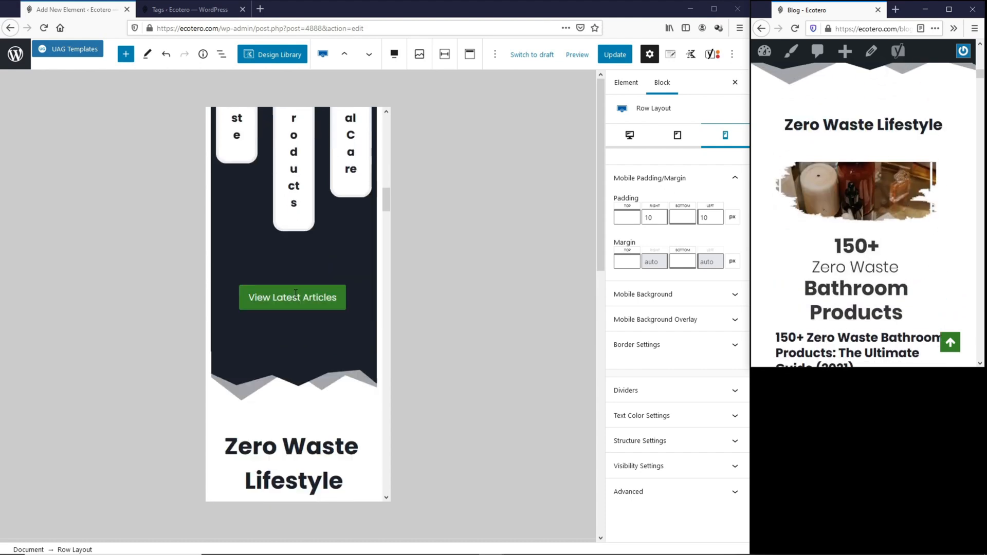
{"action": "left_click", "coordinate": [303, 189]}
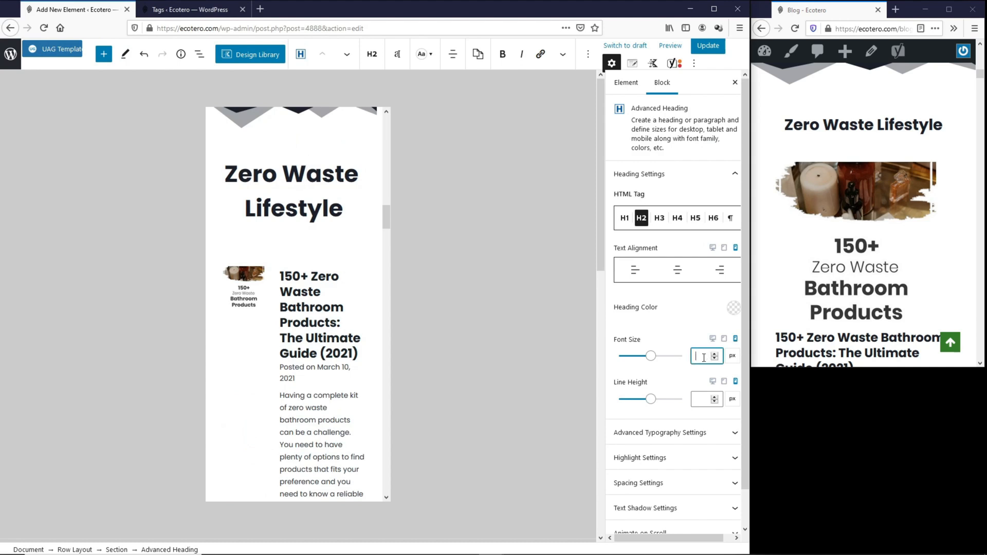
{"action": "type", "text": "35"}
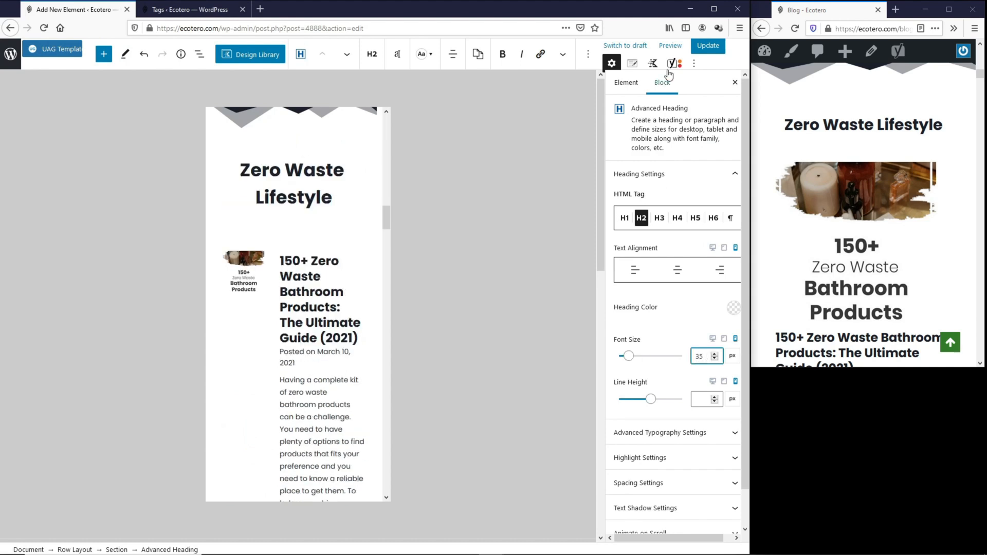
{"action": "left_click", "coordinate": [708, 46]}
{"action": "left_click", "coordinate": [795, 28]}
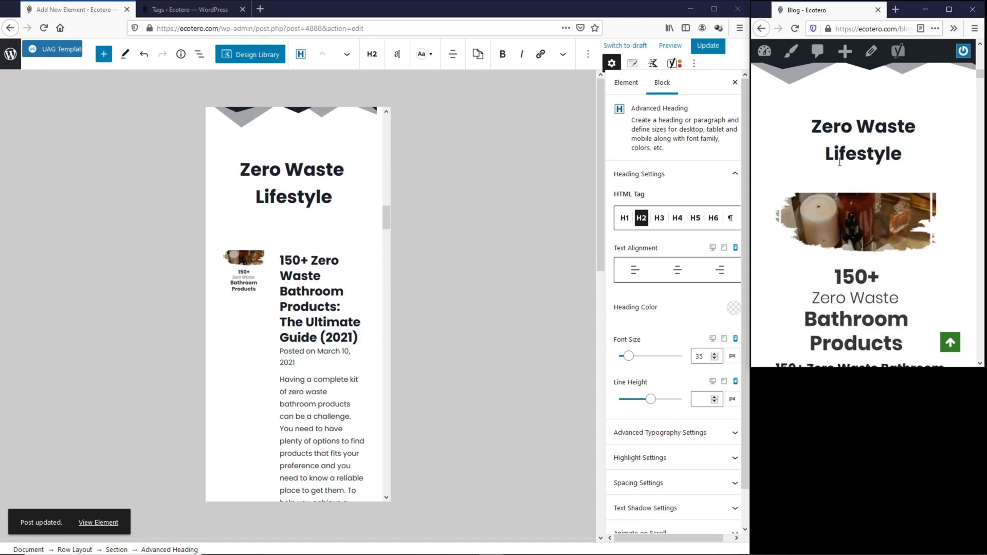
- Disable moving images above posts on mobile for the More Zero Waste Goodness post grid, save the element and reload the live page
{"action": "scroll", "coordinate": [840, 167], "scroll_direction": "down", "scroll_amount": 3}
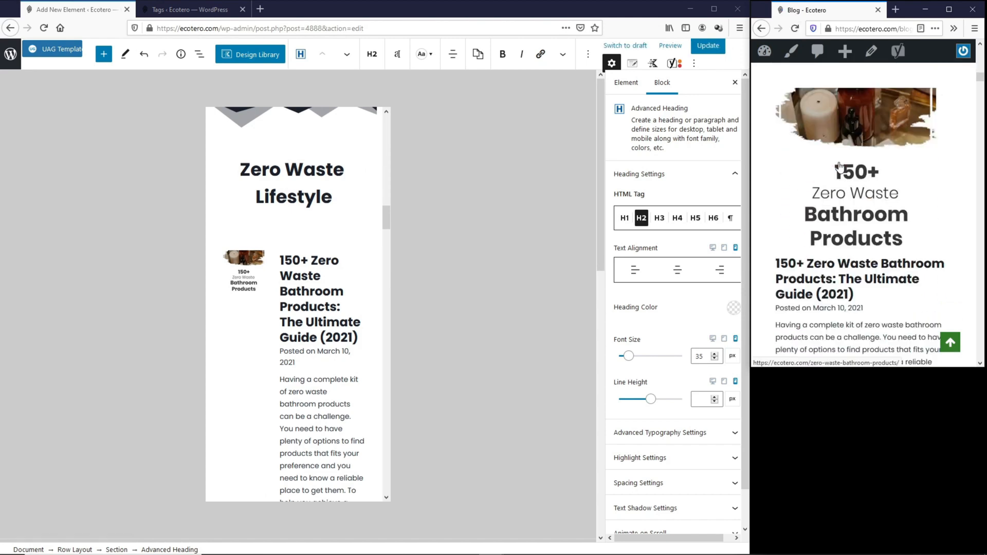
{"action": "scroll", "coordinate": [839, 167], "scroll_direction": "down", "scroll_amount": 6}
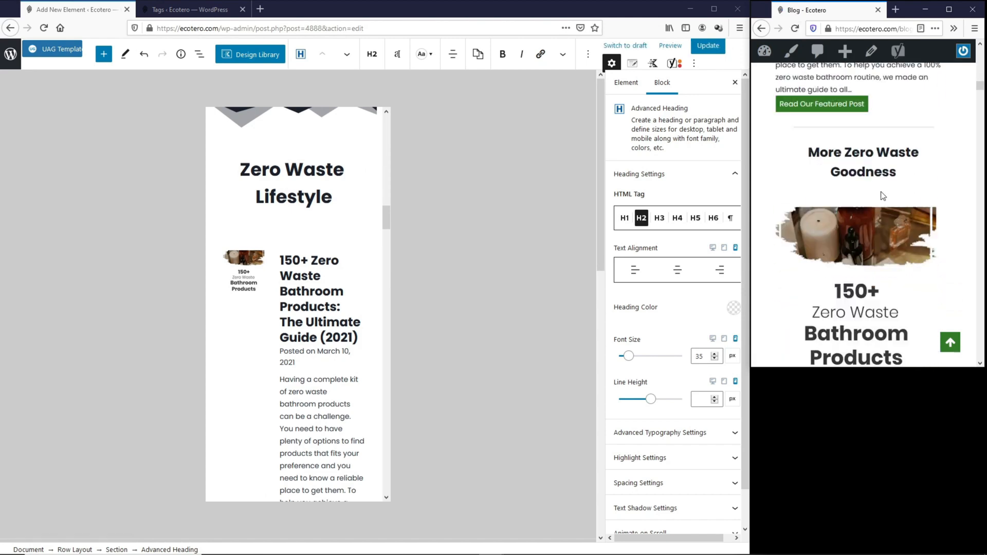
{"action": "scroll", "coordinate": [883, 196], "scroll_direction": "down", "scroll_amount": 2}
{"action": "scroll", "coordinate": [866, 250], "scroll_direction": "down", "scroll_amount": 4}
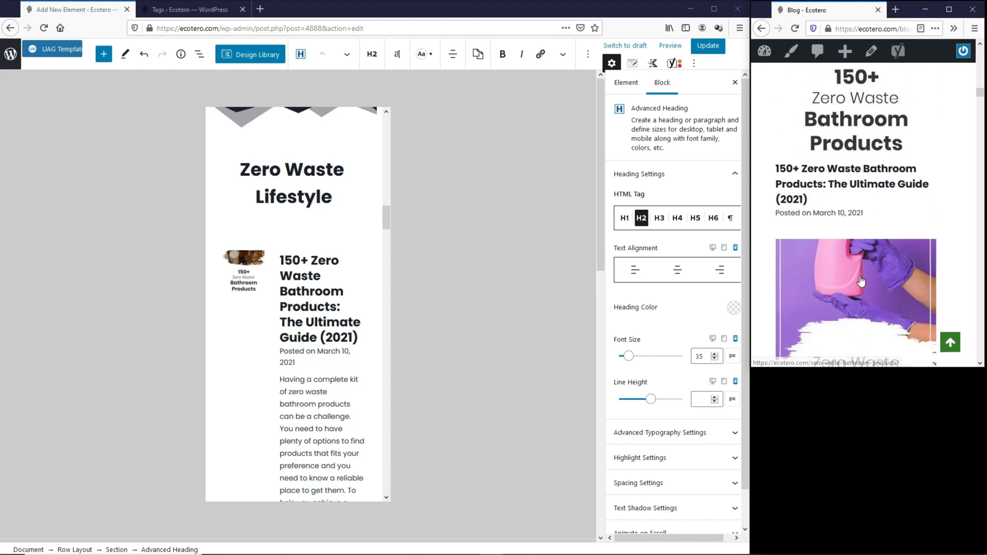
{"action": "scroll", "coordinate": [861, 278], "scroll_direction": "up", "scroll_amount": 3}
{"action": "scroll", "coordinate": [862, 280], "scroll_direction": "up", "scroll_amount": 2}
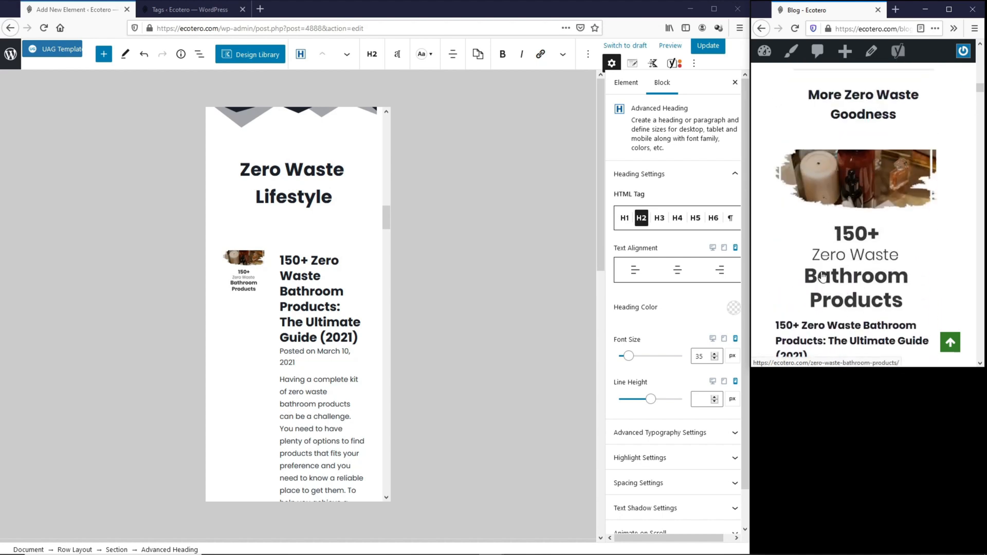
{"action": "scroll", "coordinate": [307, 291], "scroll_direction": "down", "scroll_amount": 10}
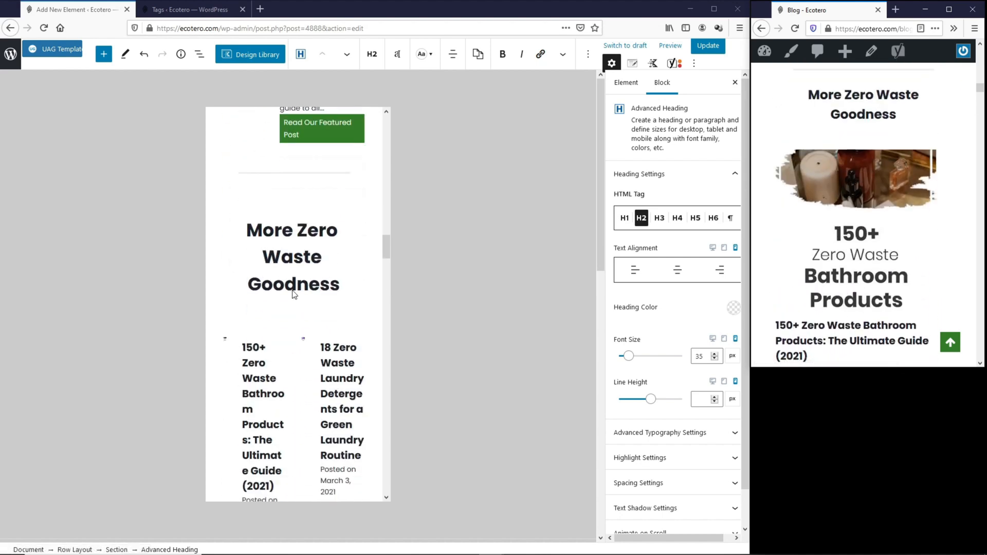
{"action": "left_click", "coordinate": [290, 280]}
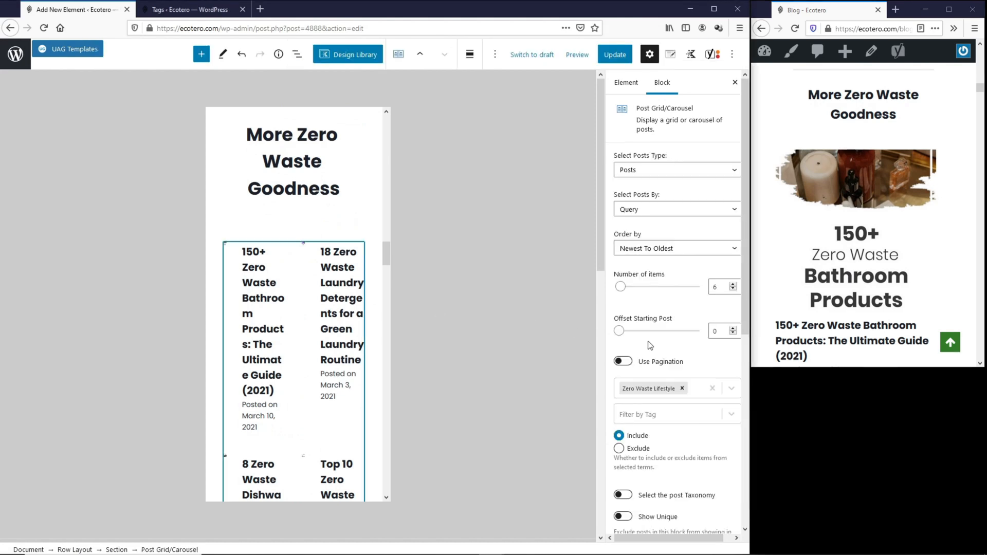
{"action": "scroll", "coordinate": [650, 345], "scroll_direction": "down", "scroll_amount": 6}
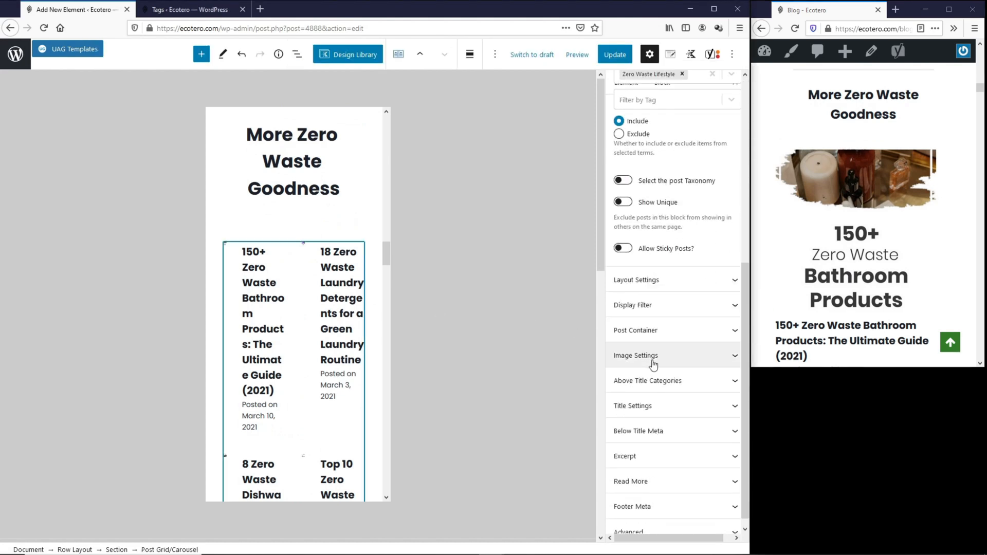
{"action": "left_click", "coordinate": [651, 364]}
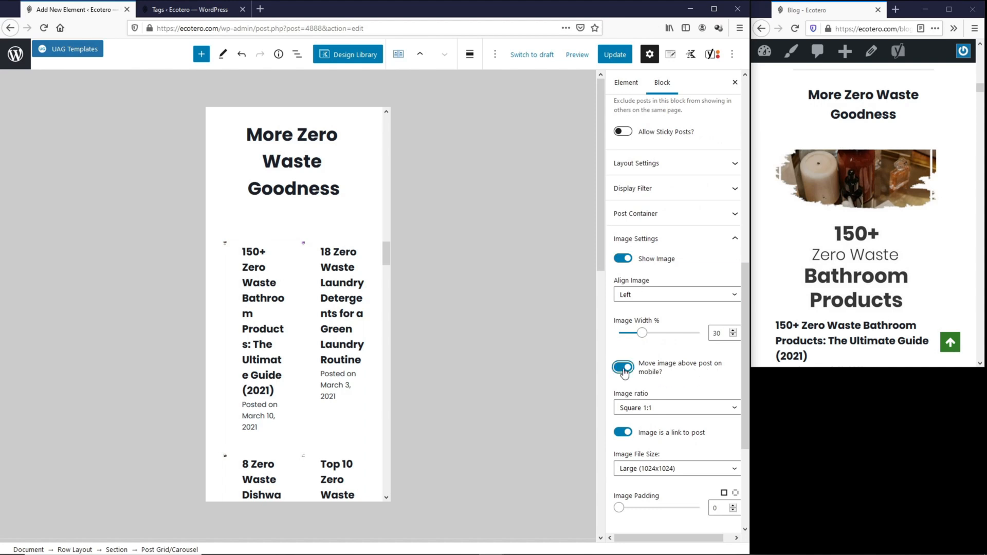
{"action": "left_click", "coordinate": [621, 60]}
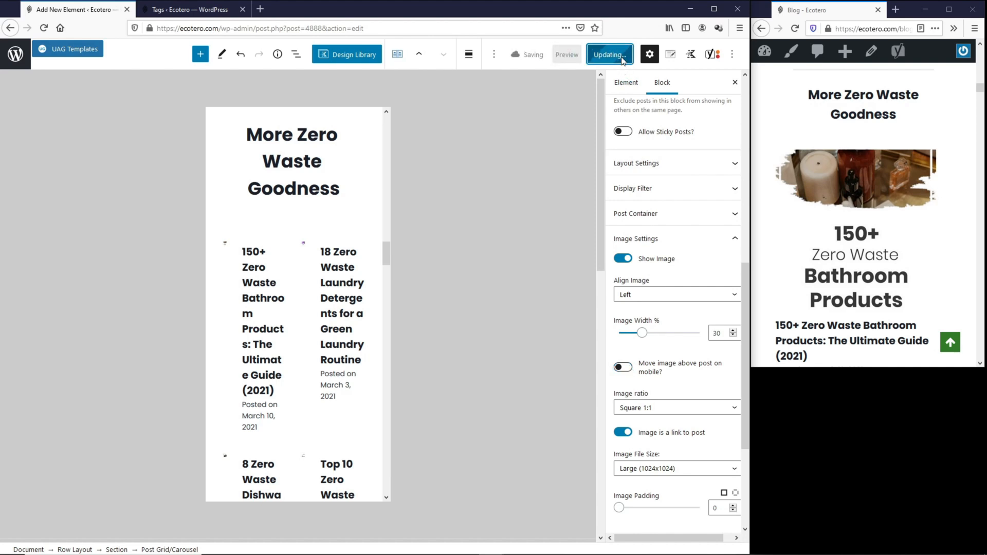
{"action": "left_click", "coordinate": [795, 28]}
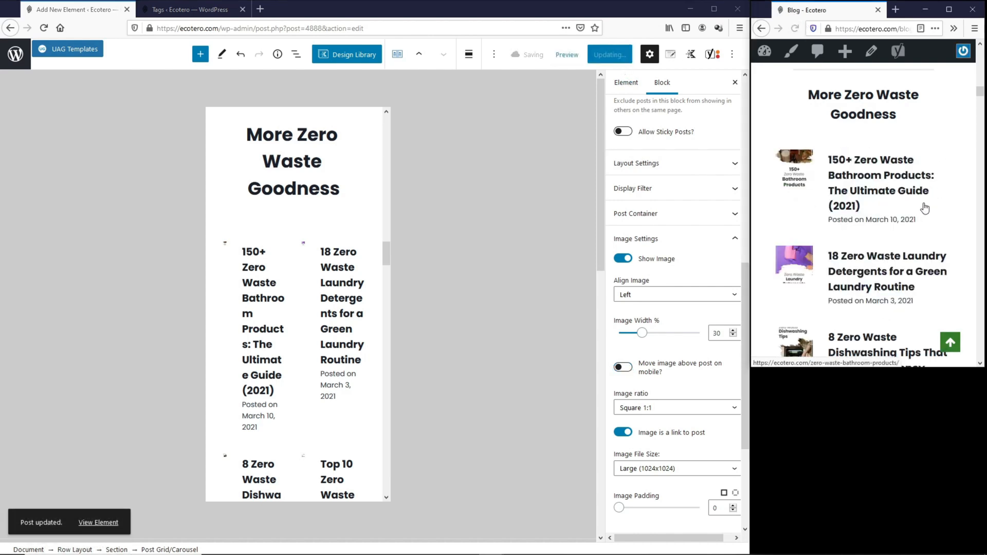
- Check the Zero Waste Lifestyle section and its post list on the live page, down to the Baby Products section
{"action": "scroll", "coordinate": [925, 208], "scroll_direction": "up", "scroll_amount": 1}
{"action": "scroll", "coordinate": [925, 208], "scroll_direction": "down", "scroll_amount": 3}
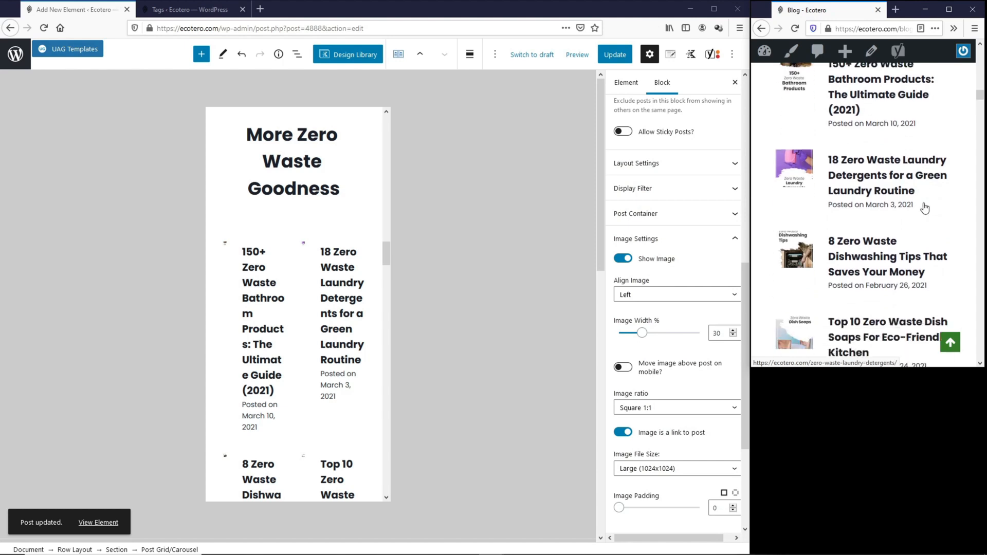
{"action": "scroll", "coordinate": [925, 208], "scroll_direction": "down", "scroll_amount": 3}
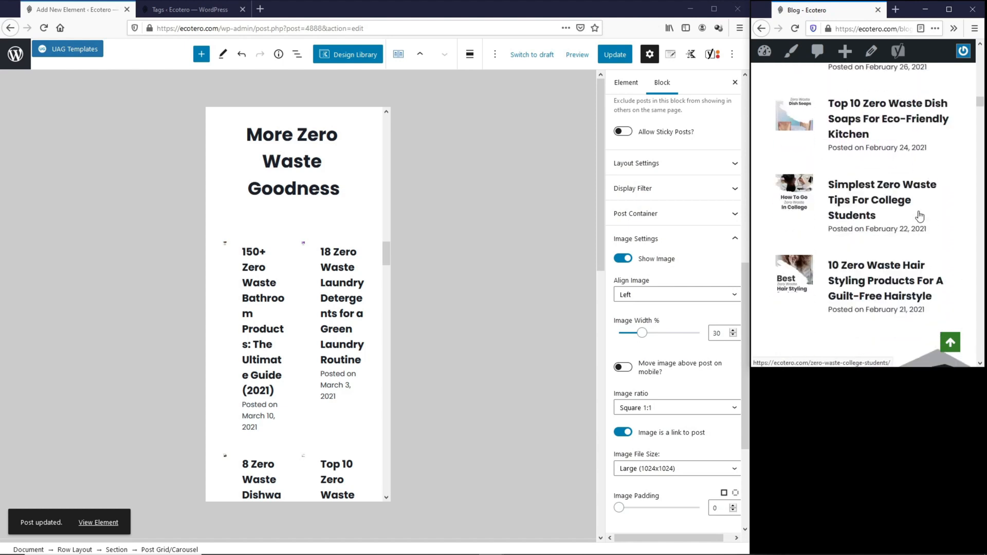
{"action": "scroll", "coordinate": [920, 215], "scroll_direction": "up", "scroll_amount": 10}
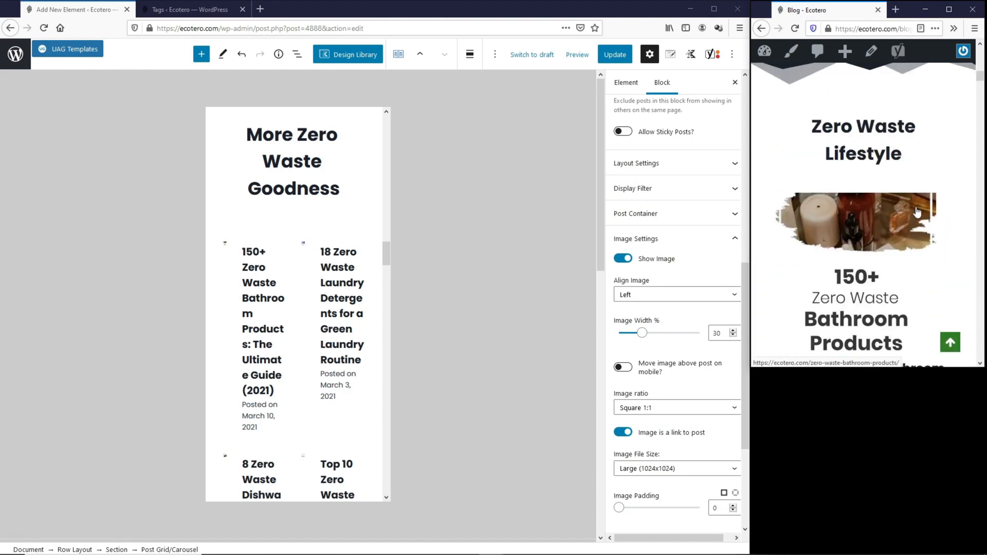
{"action": "scroll", "coordinate": [918, 210], "scroll_direction": "down", "scroll_amount": 4}
{"action": "scroll", "coordinate": [917, 211], "scroll_direction": "down", "scroll_amount": 9}
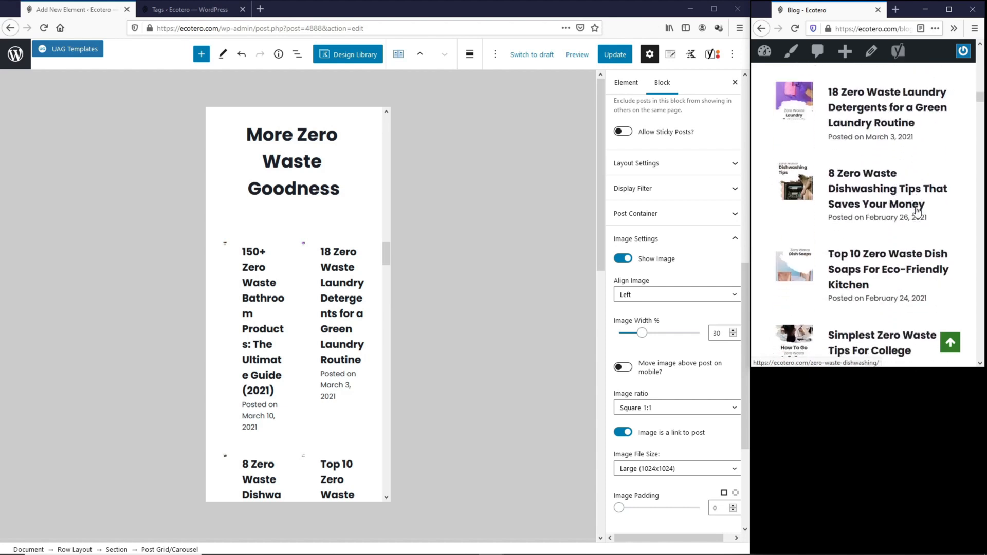
{"action": "scroll", "coordinate": [917, 211], "scroll_direction": "down", "scroll_amount": 5}
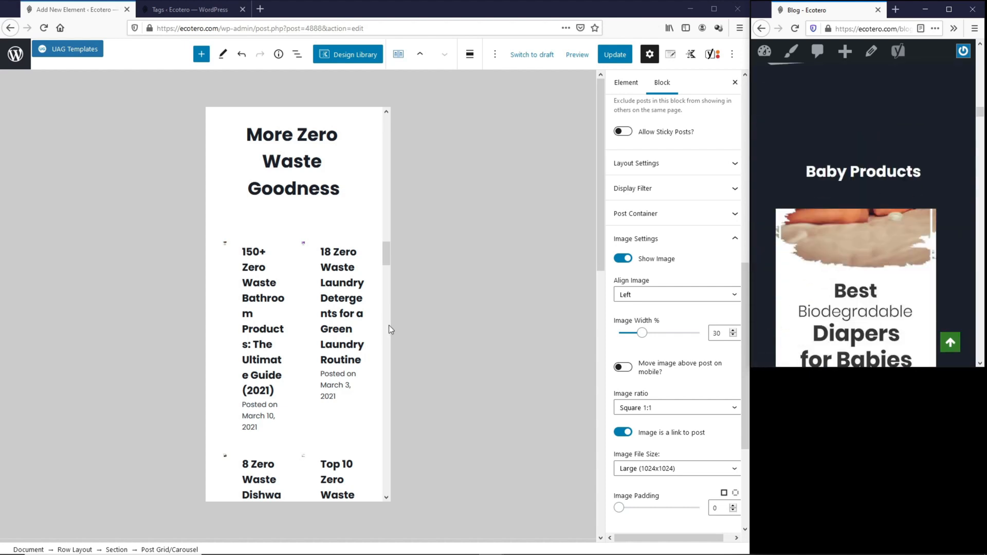
- Set the mobile font size of the "Baby Products" heading to 35 px
{"action": "scroll", "coordinate": [323, 305], "scroll_direction": "down", "scroll_amount": 10}
{"action": "left_click", "coordinate": [314, 237]}
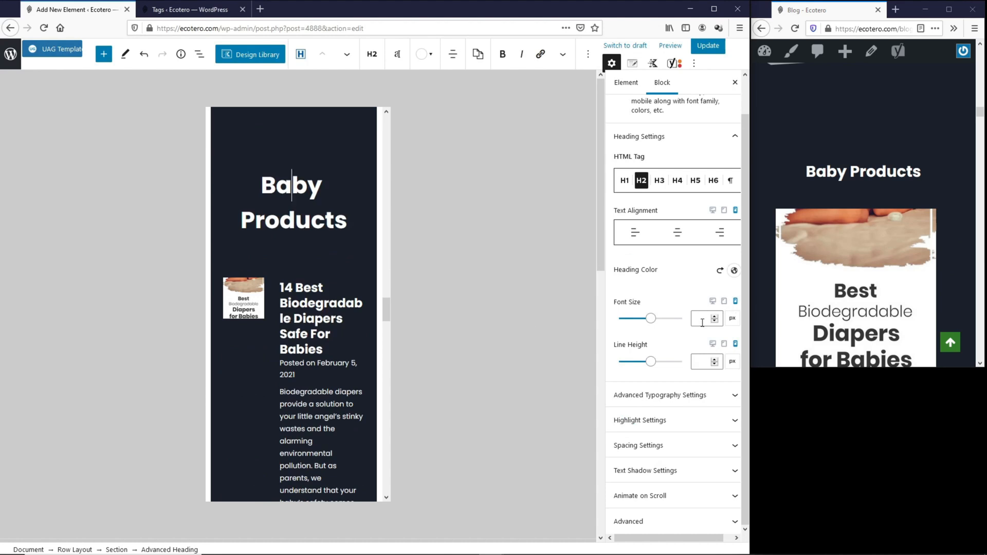
{"action": "scroll", "coordinate": [703, 323], "scroll_direction": "up", "scroll_amount": 1}
{"action": "left_click", "coordinate": [706, 351]}
{"action": "type", "text": "35"}
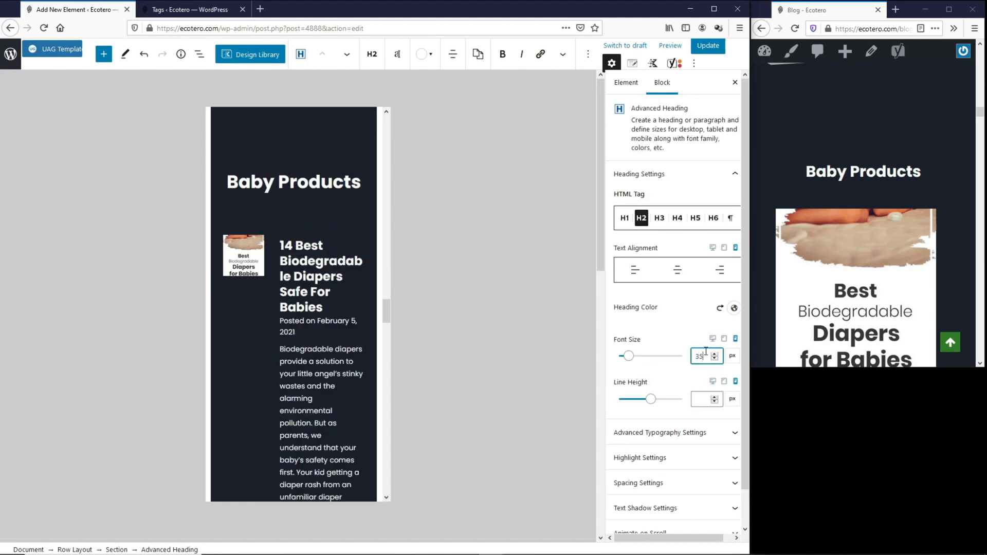
- Disable moving images above posts on mobile for the More Baby Products post grid
{"action": "scroll", "coordinate": [347, 314], "scroll_direction": "down", "scroll_amount": 5}
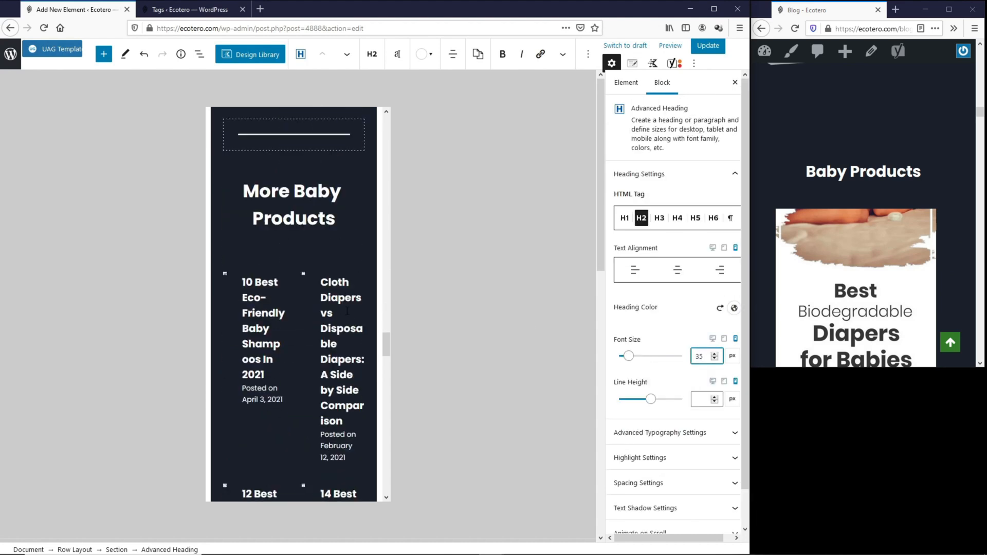
{"action": "left_click", "coordinate": [314, 317]}
{"action": "scroll", "coordinate": [705, 430], "scroll_direction": "down", "scroll_amount": 6}
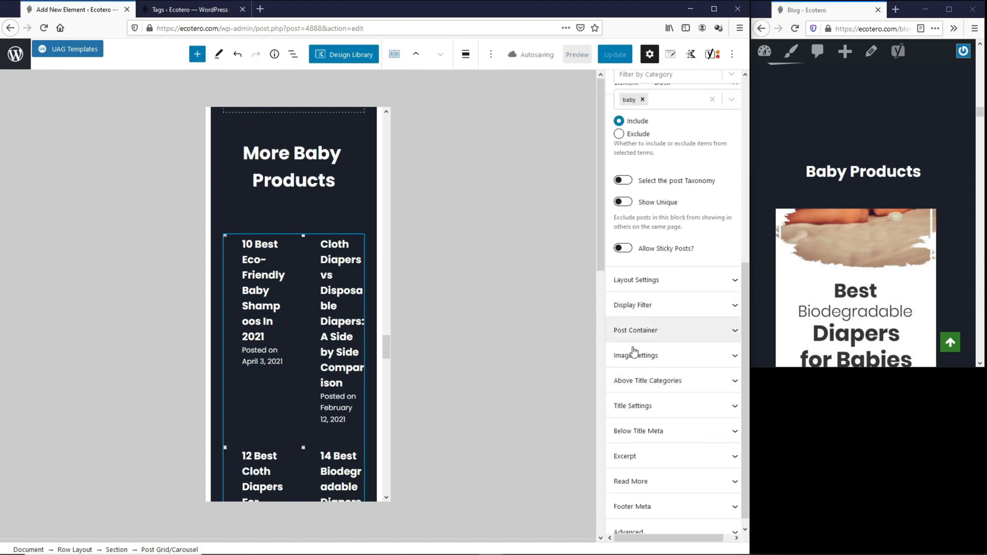
{"action": "left_click", "coordinate": [634, 352]}
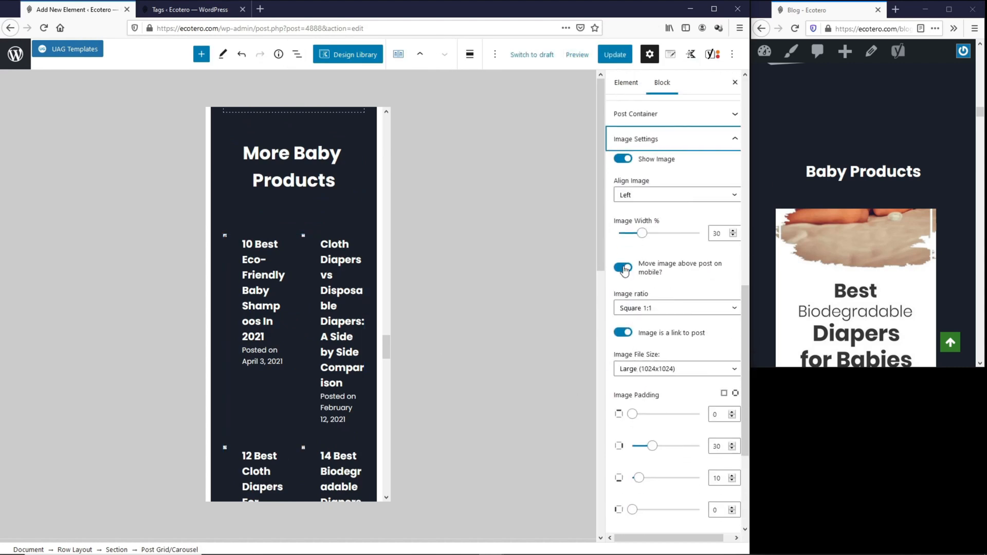
- Set the mobile font size of the "Personal Care" heading to 35 px
{"action": "scroll", "coordinate": [346, 297], "scroll_direction": "down", "scroll_amount": 10}
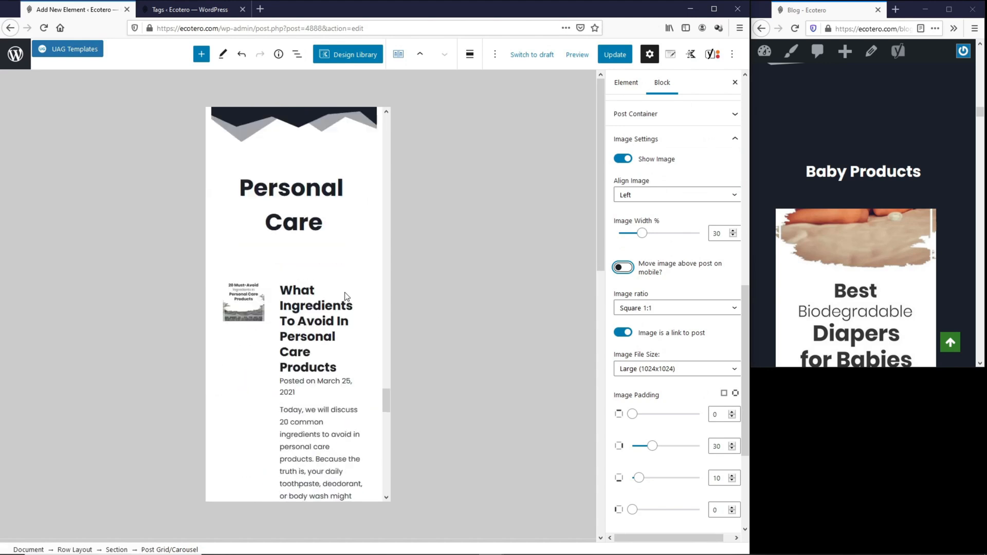
{"action": "left_click", "coordinate": [315, 151]}
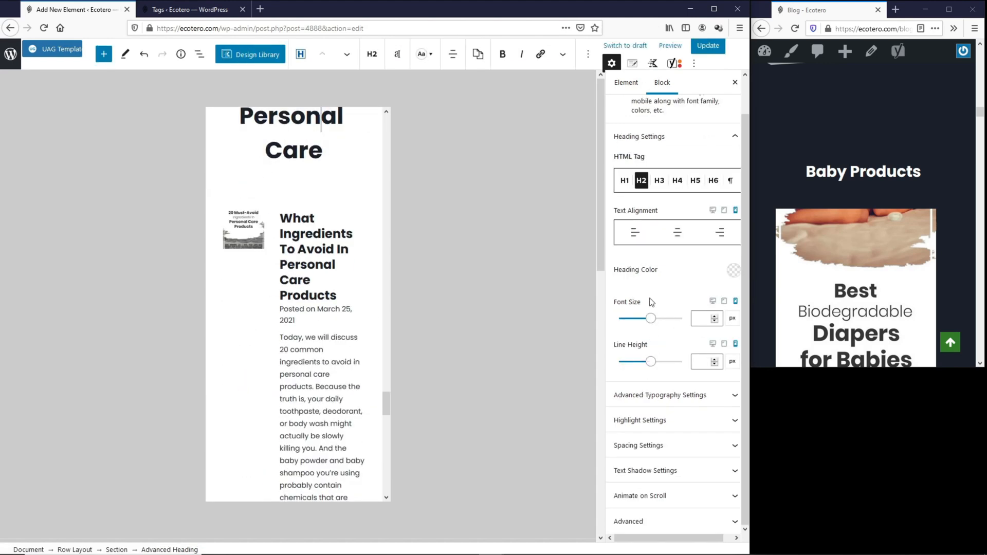
{"action": "left_click", "coordinate": [702, 318]}
{"action": "type", "text": "35"}
- Disable moving images above posts on mobile for the Other Personal Care Products grid, save, and check the live page down to Our Latest Posts
{"action": "scroll", "coordinate": [309, 319], "scroll_direction": "down", "scroll_amount": 8}
{"action": "left_click", "coordinate": [294, 360]}
{"action": "scroll", "coordinate": [655, 391], "scroll_direction": "down", "scroll_amount": 6}
{"action": "left_click", "coordinate": [642, 408]}
{"action": "left_click", "coordinate": [623, 267]}
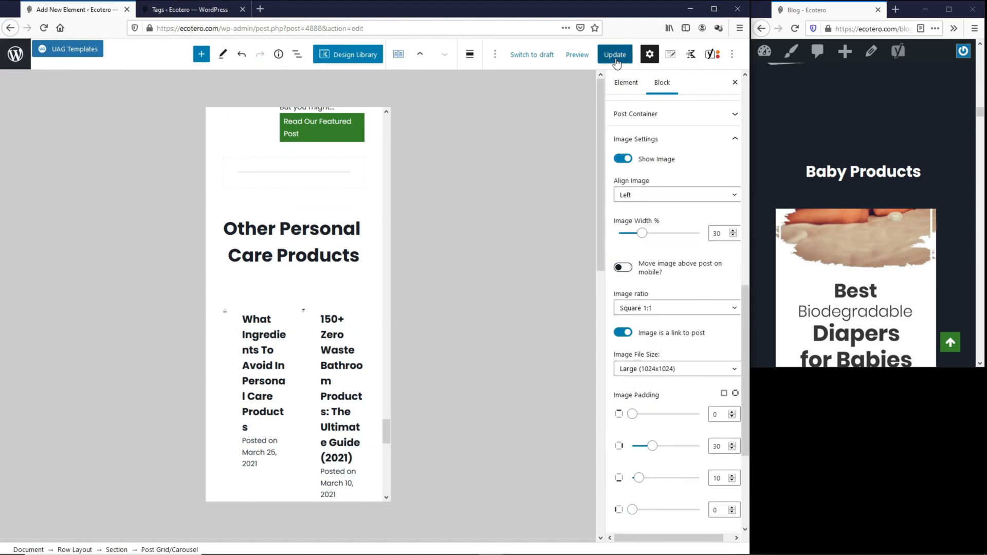
{"action": "left_click", "coordinate": [616, 54]}
{"action": "left_click", "coordinate": [981, 131]}
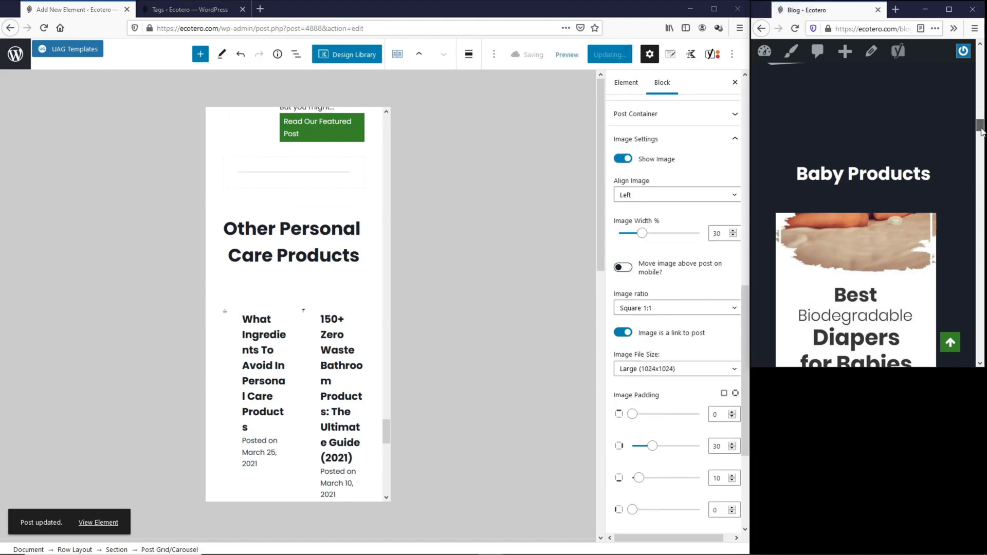
{"action": "left_click_drag", "start_coordinate": [981, 131], "coordinate": [960, 211]}
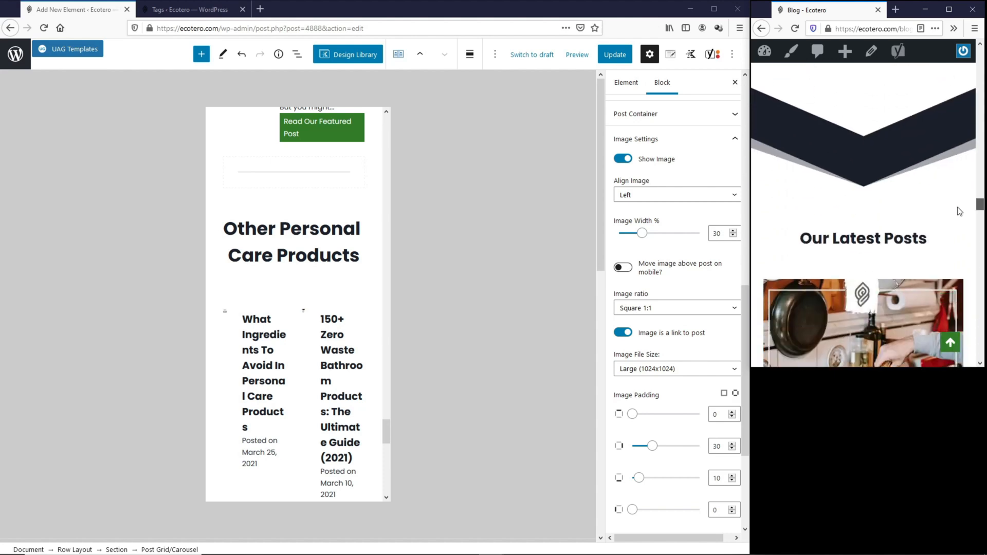
{"action": "scroll", "coordinate": [959, 211], "scroll_direction": "down", "scroll_amount": 3}
- Set the mobile font size of the "Our Latest Posts" heading to 35 px, save the element and reload the live page
{"action": "scroll", "coordinate": [281, 316], "scroll_direction": "down", "scroll_amount": 10}
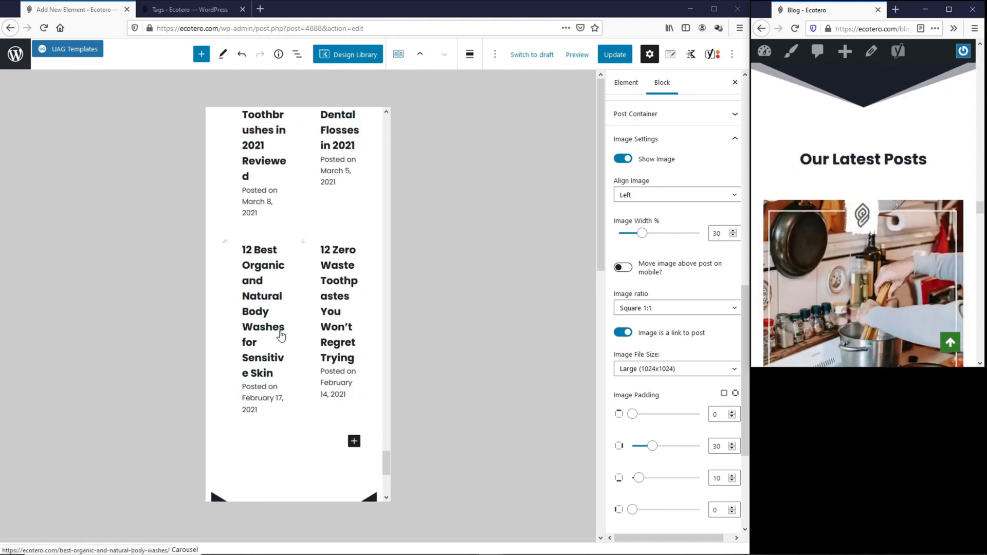
{"action": "left_click", "coordinate": [290, 379]}
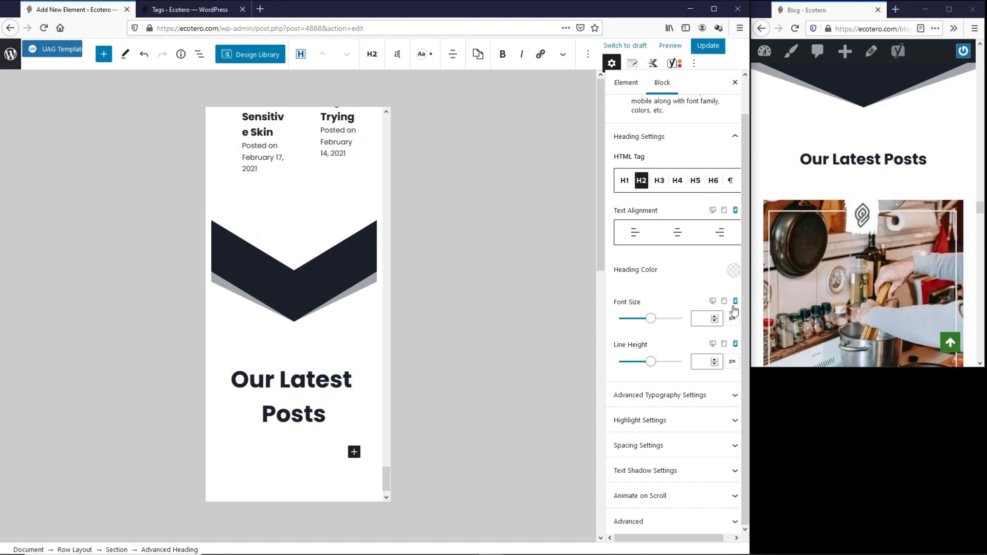
{"action": "left_click", "coordinate": [700, 318]}
{"action": "type", "text": "35"}
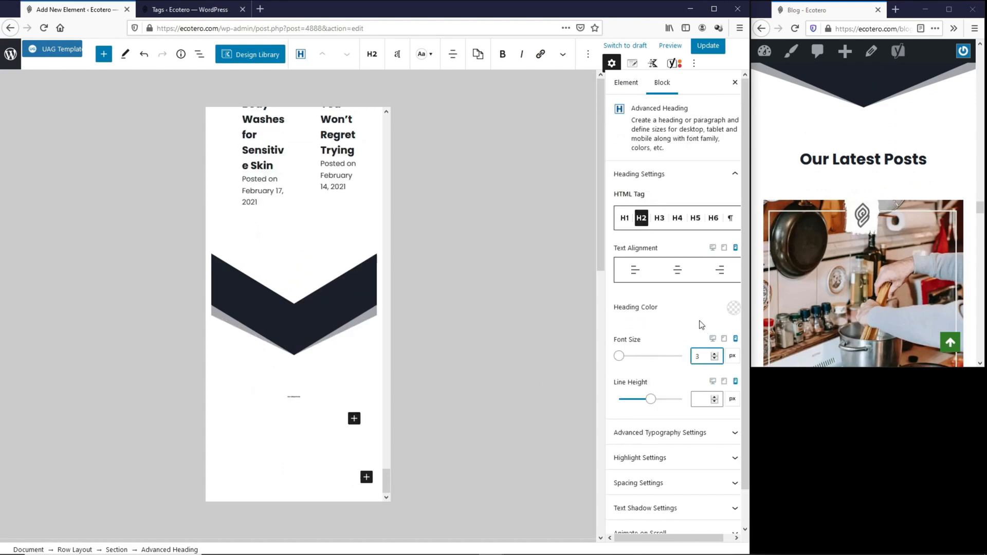
{"action": "left_click", "coordinate": [708, 45]}
{"action": "left_click", "coordinate": [795, 28]}
- Review the live blog page at desktop width, and return its window to mobile width to check the Top Categories section
{"action": "left_click_drag", "start_coordinate": [981, 206], "coordinate": [977, 54]}
{"action": "left_click_drag", "start_coordinate": [750, 126], "coordinate": [14, 144]}
{"action": "left_click_drag", "start_coordinate": [308, 367], "coordinate": [308, 530]}
{"action": "scroll", "coordinate": [745, 260], "scroll_direction": "down", "scroll_amount": 20}
{"action": "scroll", "coordinate": [747, 260], "scroll_direction": "down", "scroll_amount": 15}
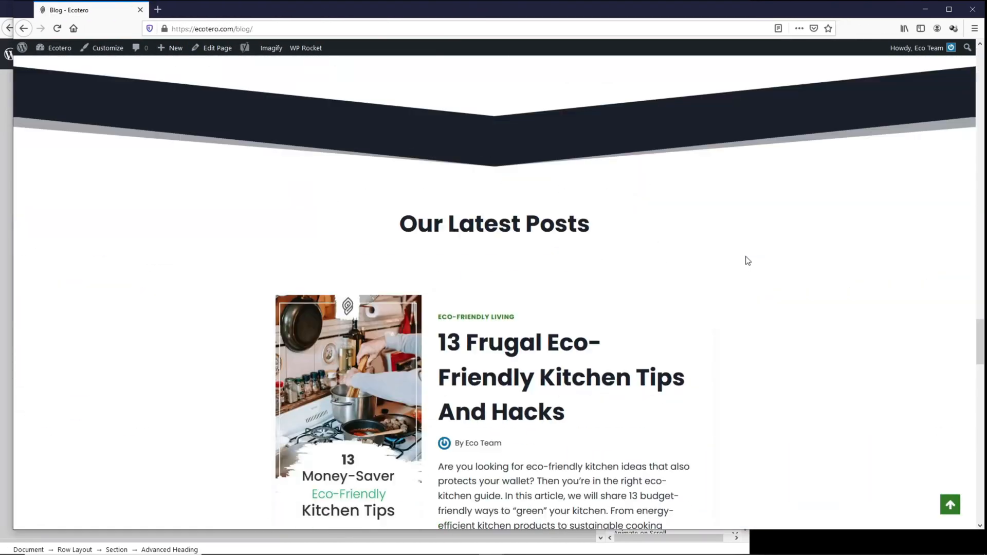
{"action": "scroll", "coordinate": [747, 260], "scroll_direction": "up", "scroll_amount": 20}
{"action": "scroll", "coordinate": [748, 261], "scroll_direction": "up", "scroll_amount": 20}
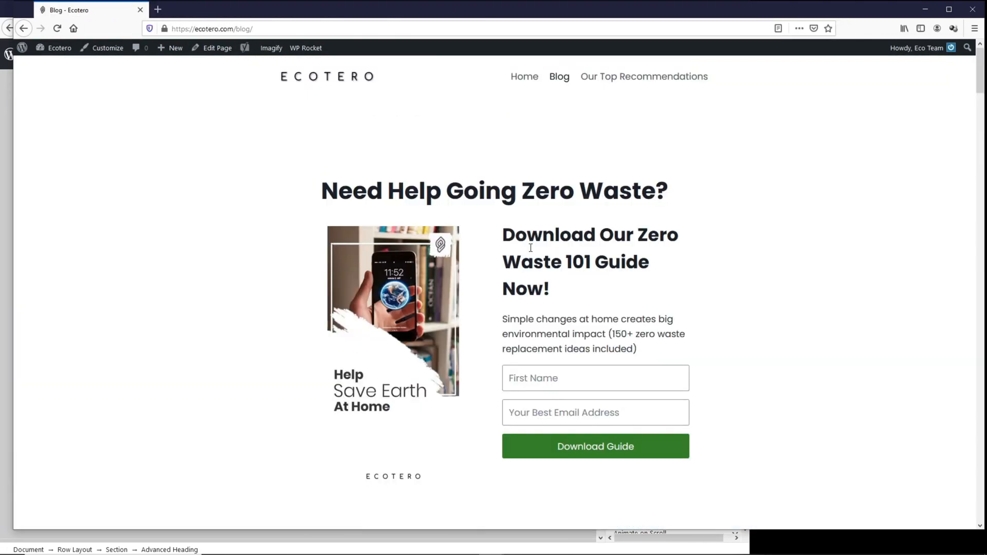
{"action": "left_click_drag", "start_coordinate": [12, 227], "coordinate": [748, 259]}
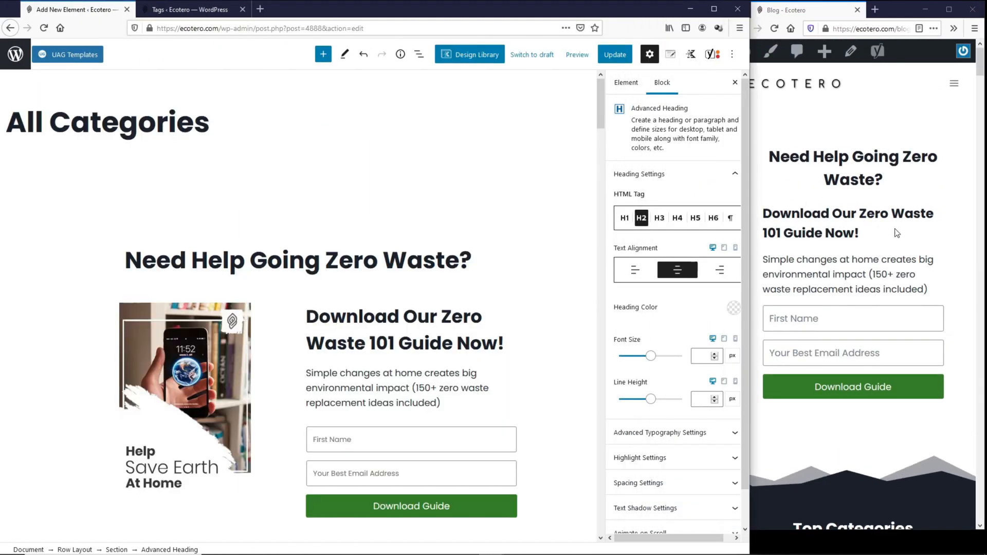
{"action": "scroll", "coordinate": [899, 220], "scroll_direction": "down", "scroll_amount": 5}
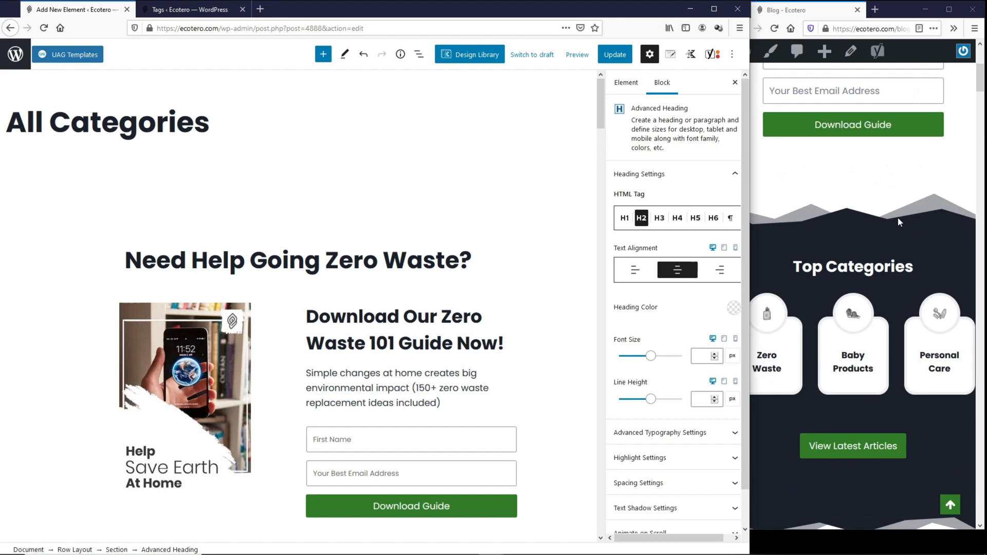
- Change the element's display rule to show on Category Archives
{"action": "left_click", "coordinate": [671, 55]}
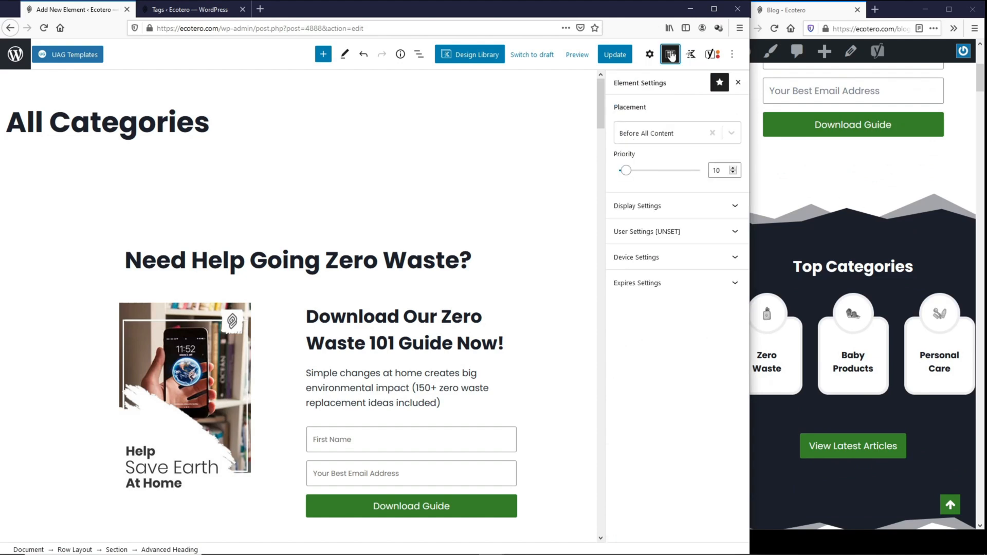
{"action": "left_click", "coordinate": [668, 207]}
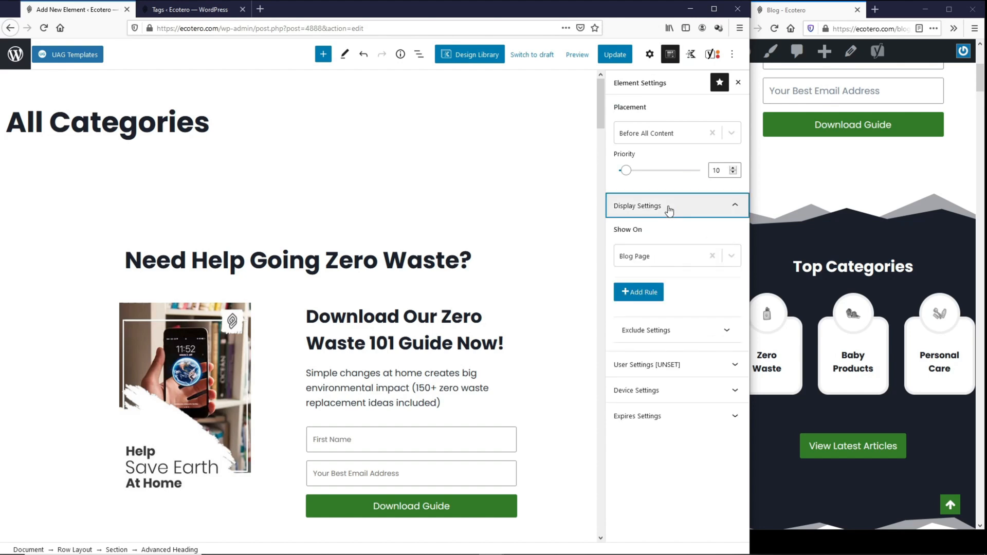
{"action": "left_click", "coordinate": [679, 256]}
{"action": "scroll", "coordinate": [695, 306], "scroll_direction": "down", "scroll_amount": 5}
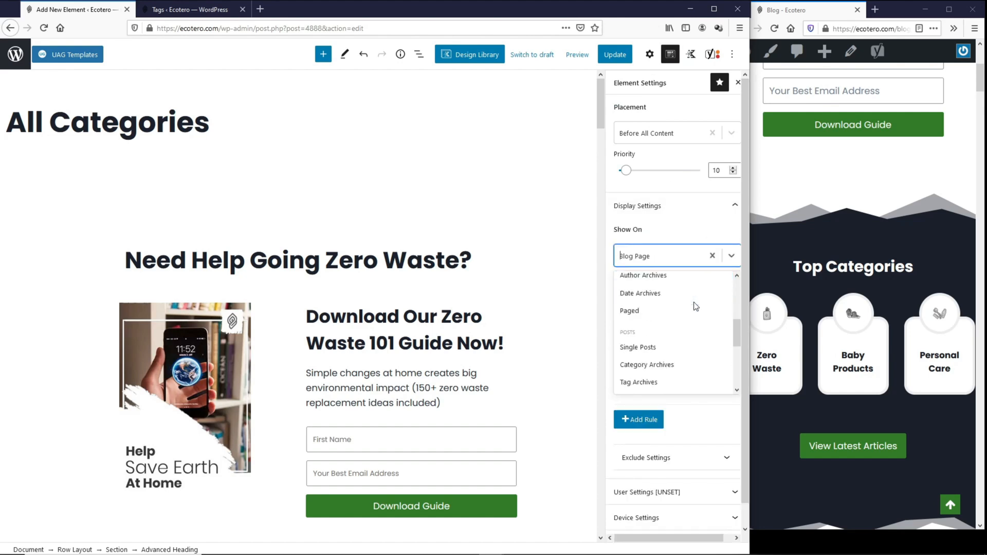
{"action": "scroll", "coordinate": [666, 356], "scroll_direction": "up", "scroll_amount": 2}
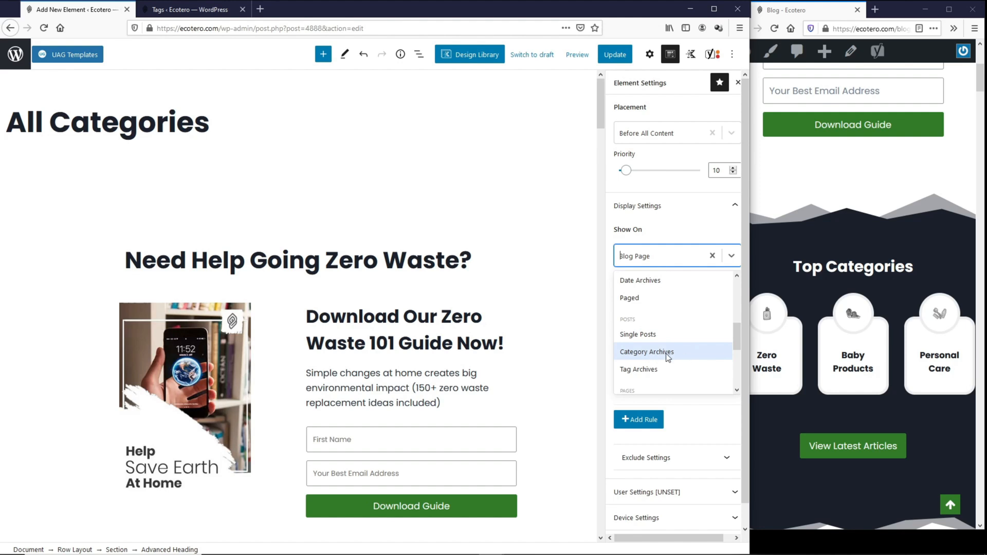
{"action": "left_click", "coordinate": [665, 353]}
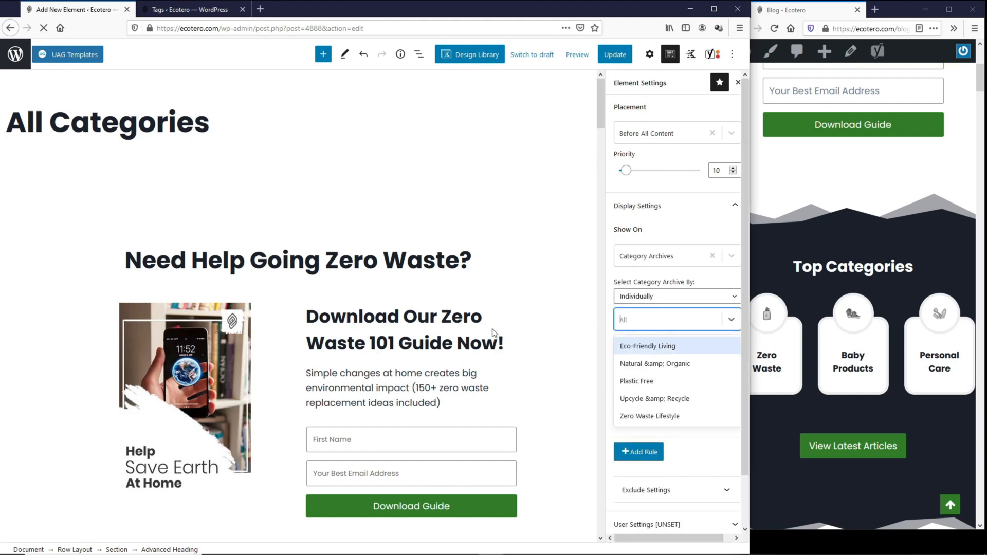